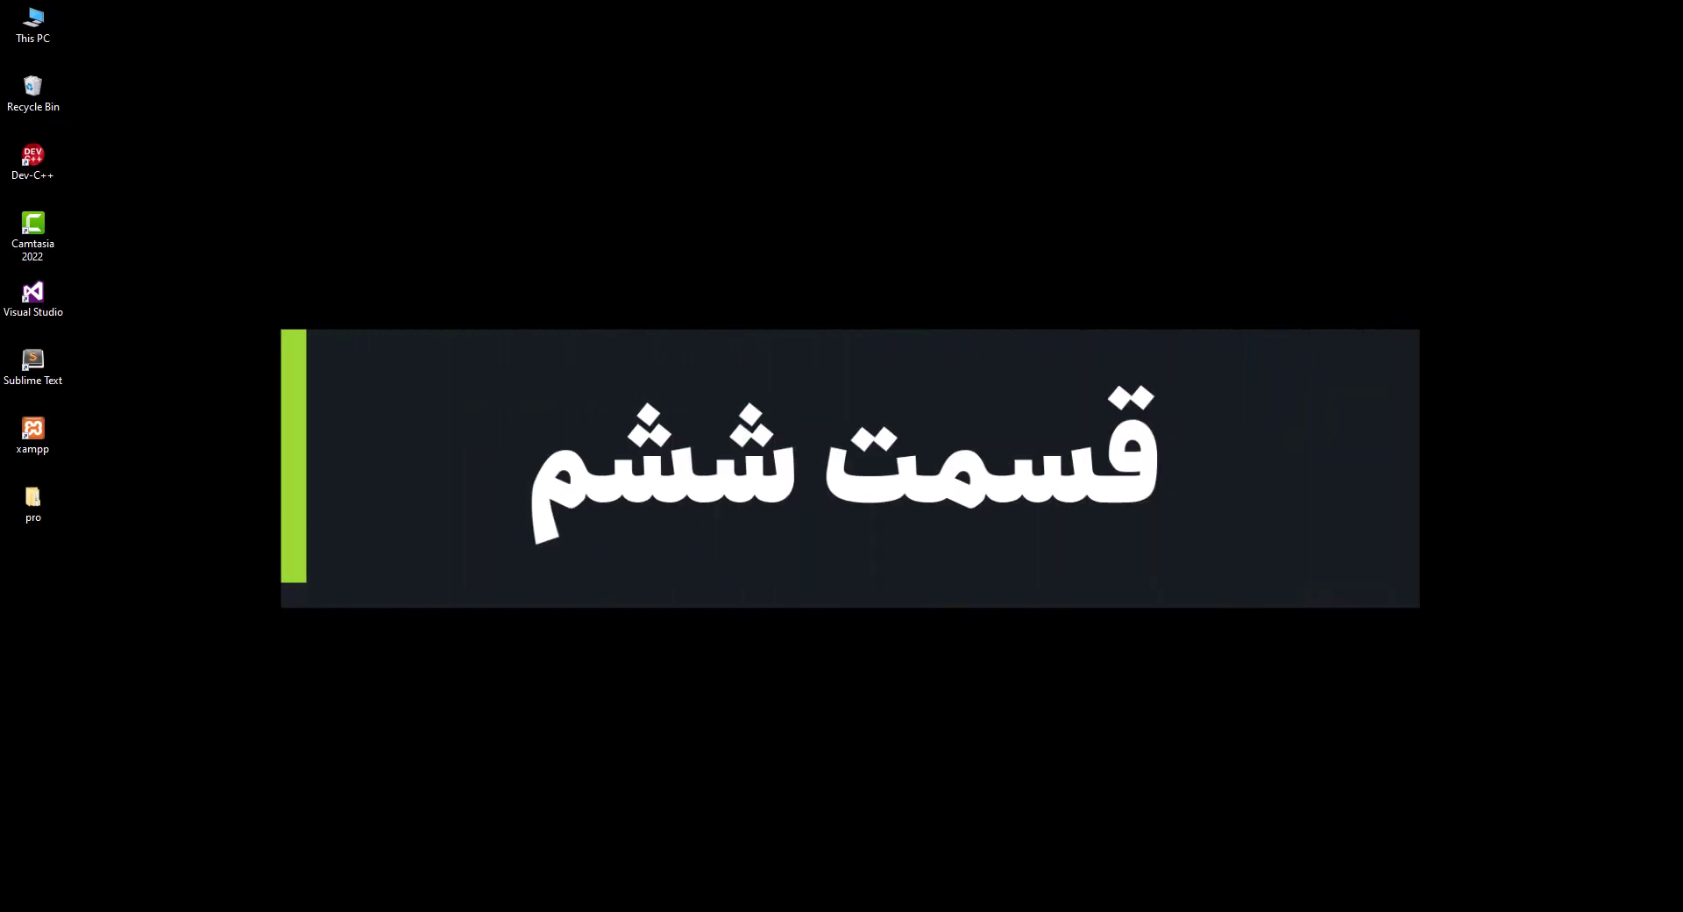
Bring up the XAMPP Control Panel and start the Apache and MySQL modules
drag(319, 19, 622, 70)
drag(683, 379, 679, 469)
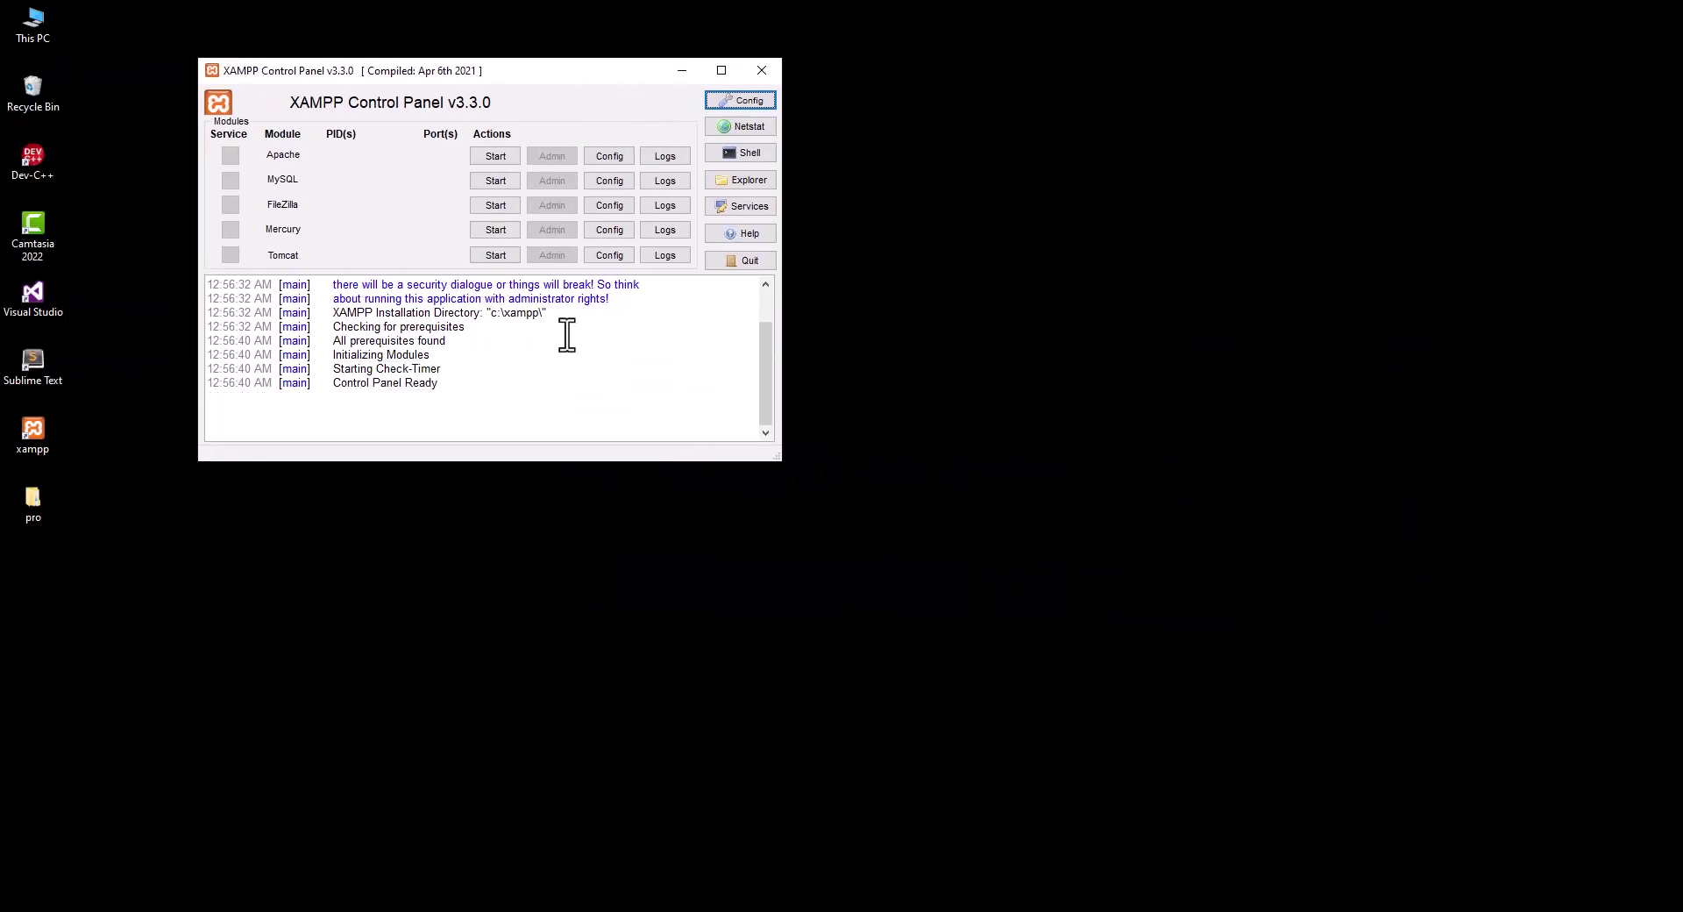
click(492, 156)
click(496, 182)
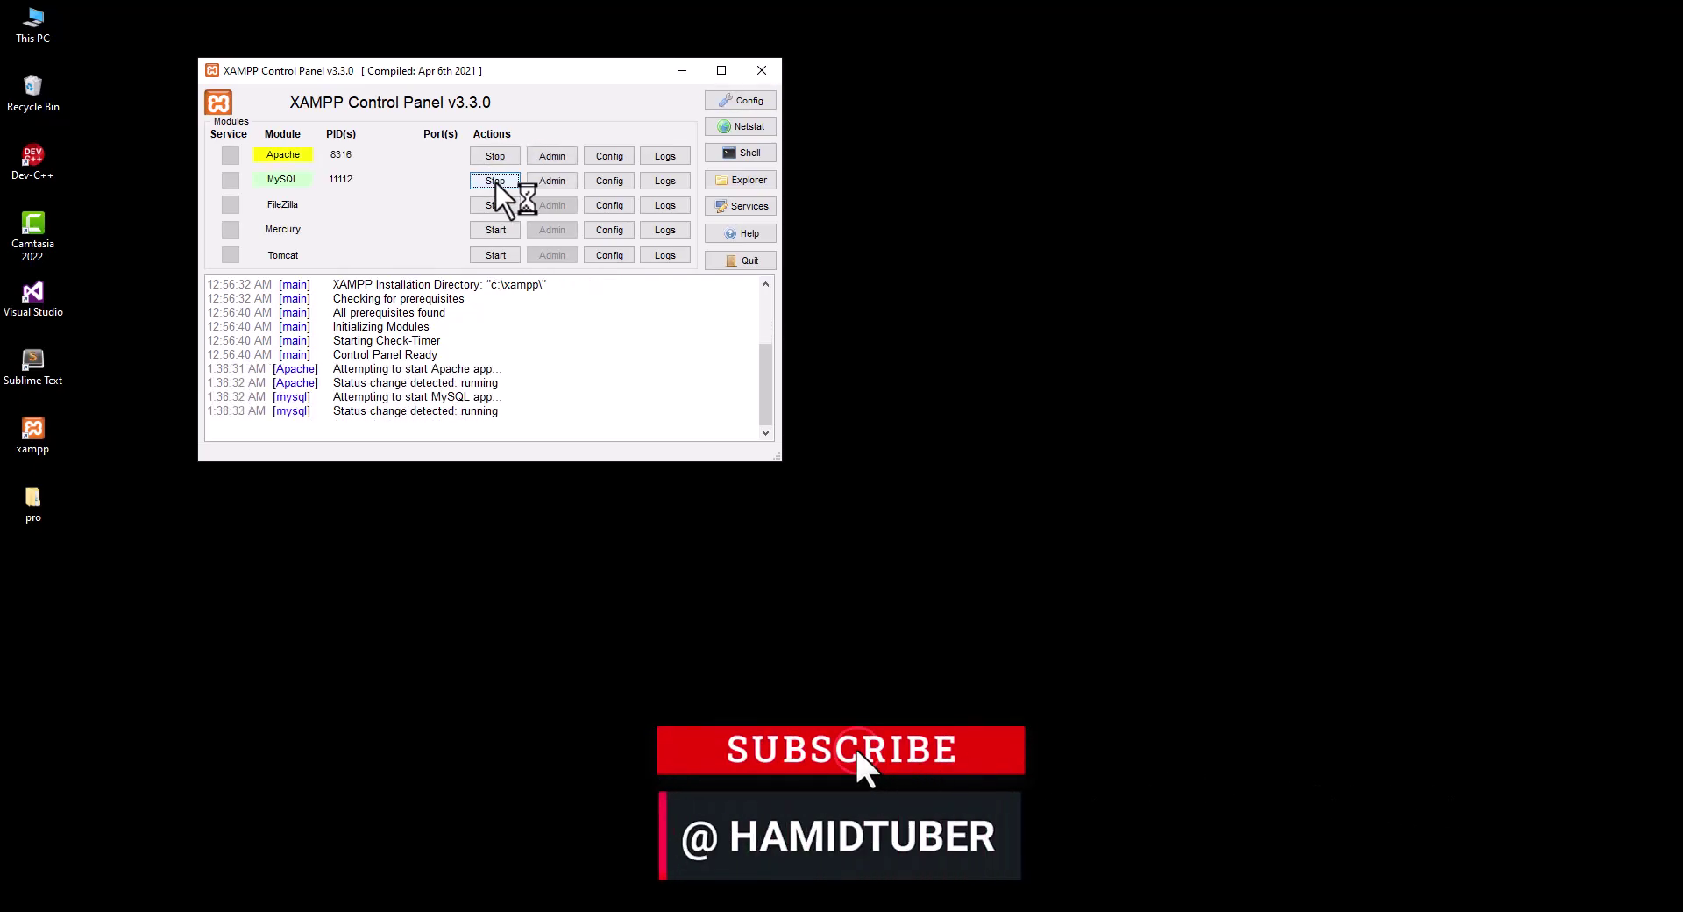
Switch to Chrome with the first profile, load localhost and open the WordPress site's folder from the index
click(203, 800)
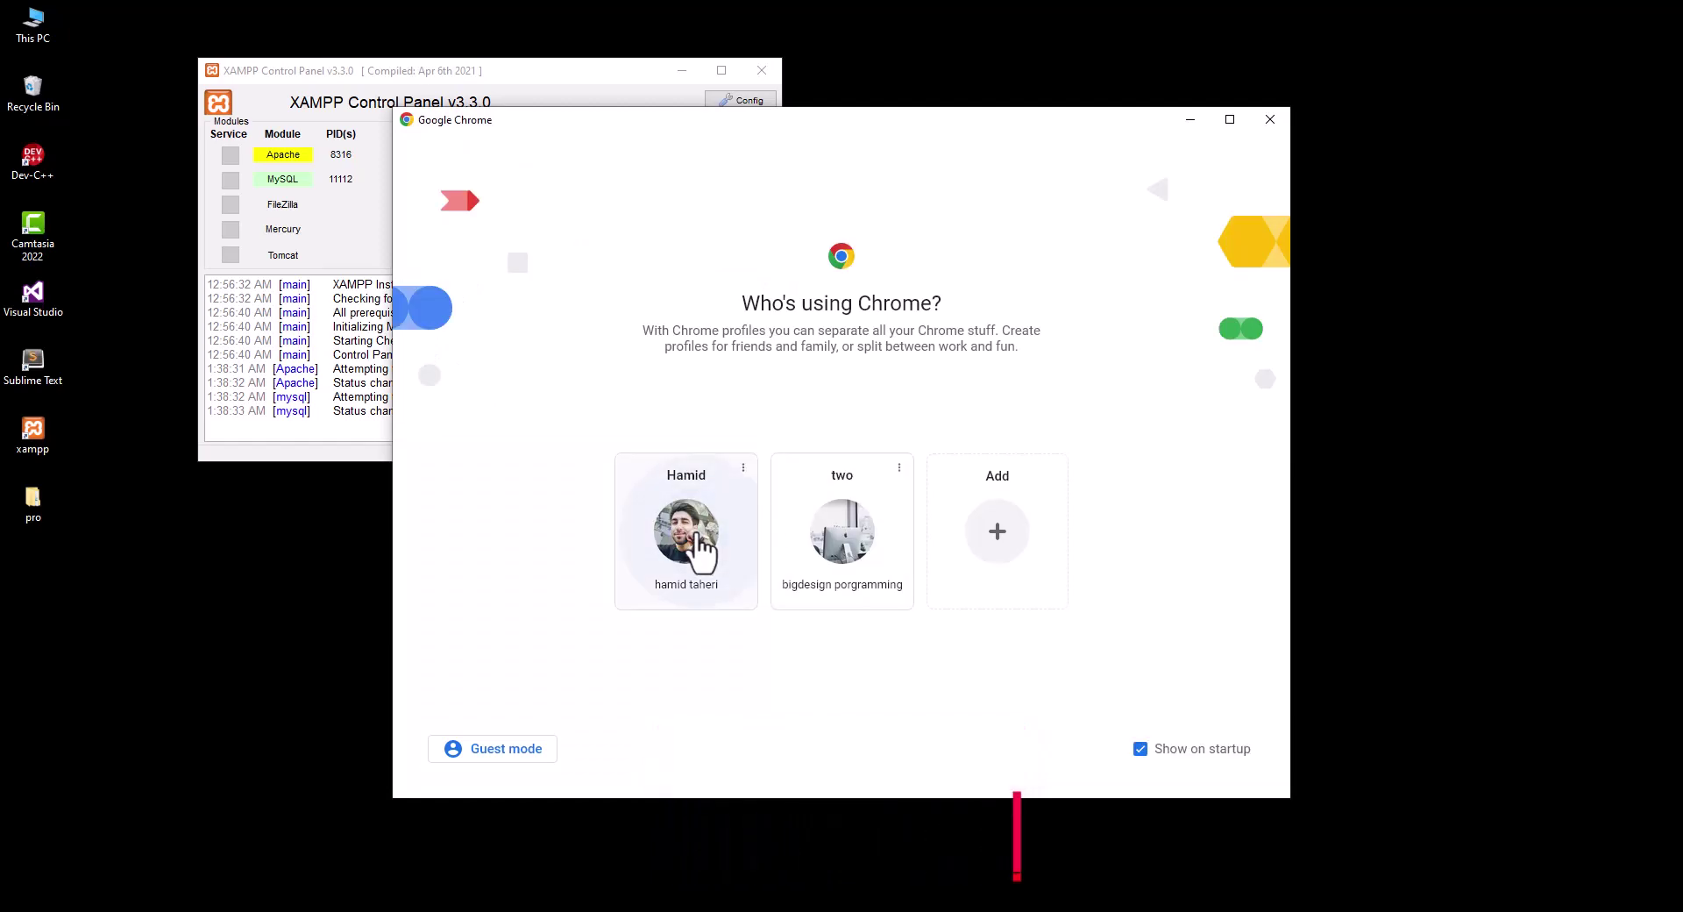
click(693, 539)
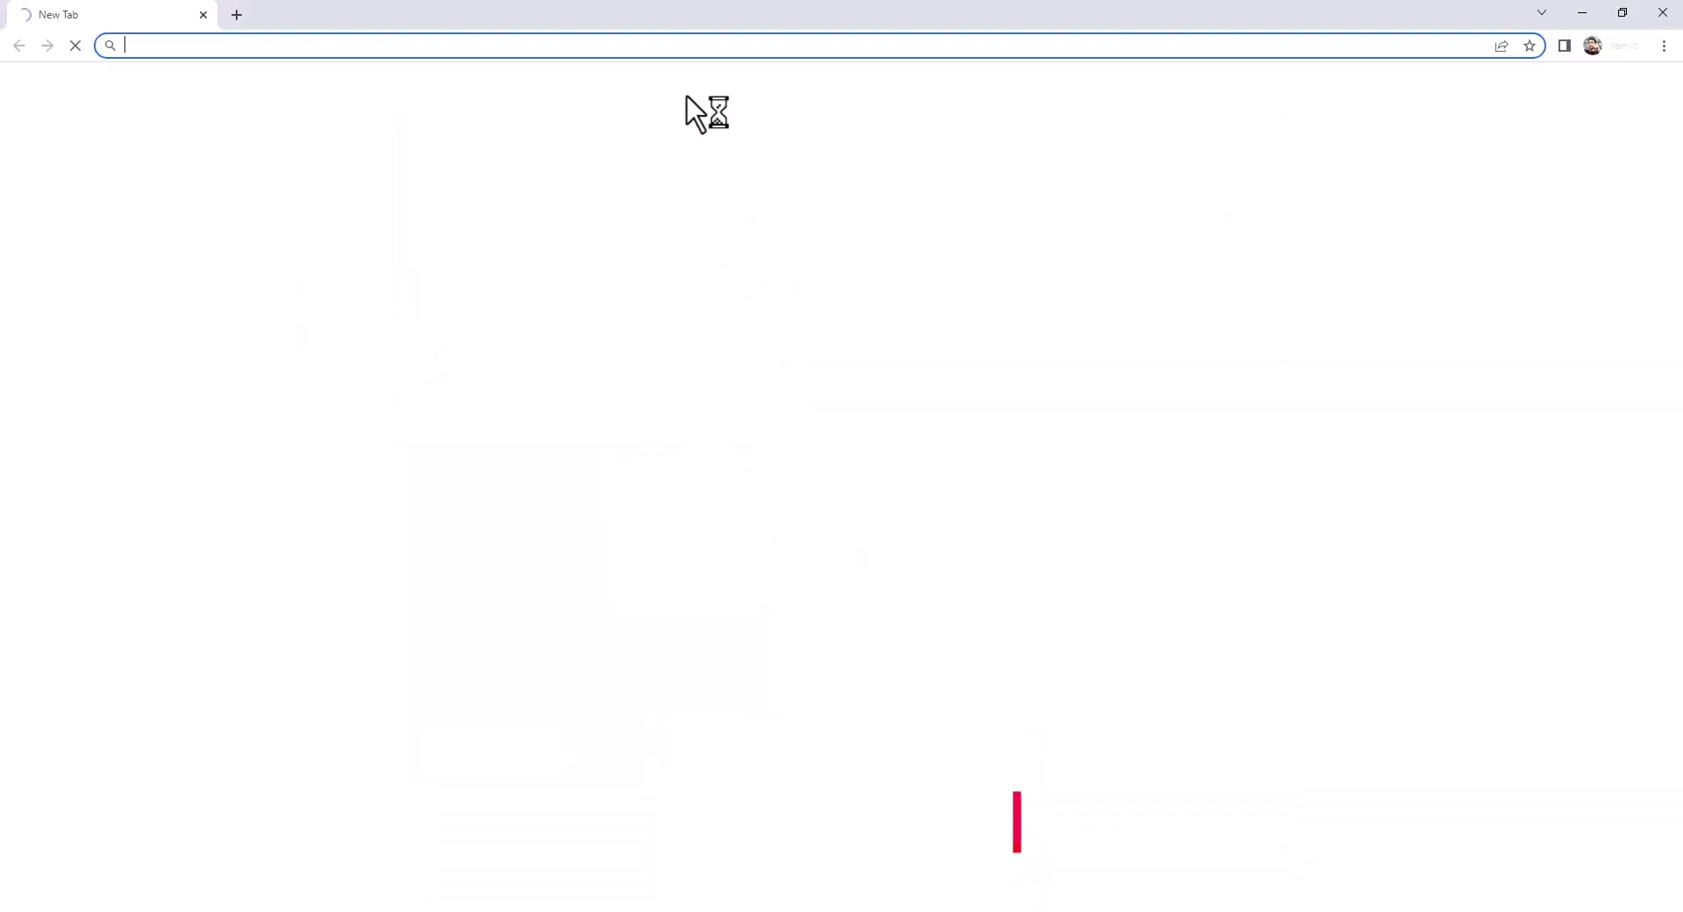
text(loca)
key(Return)
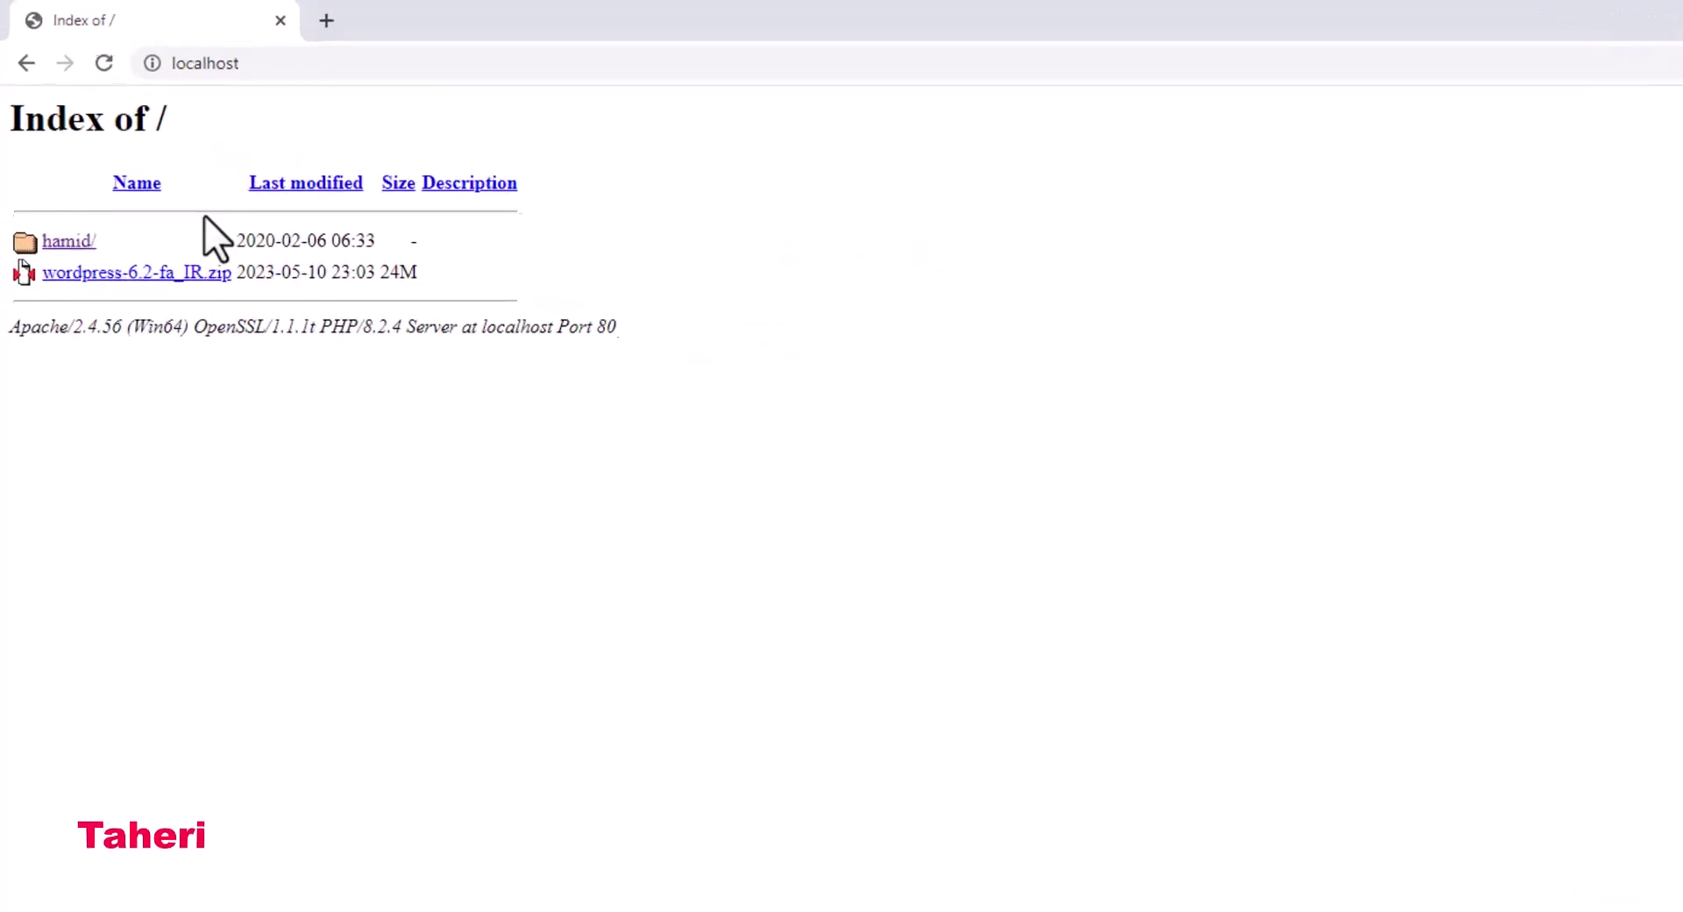
click(79, 237)
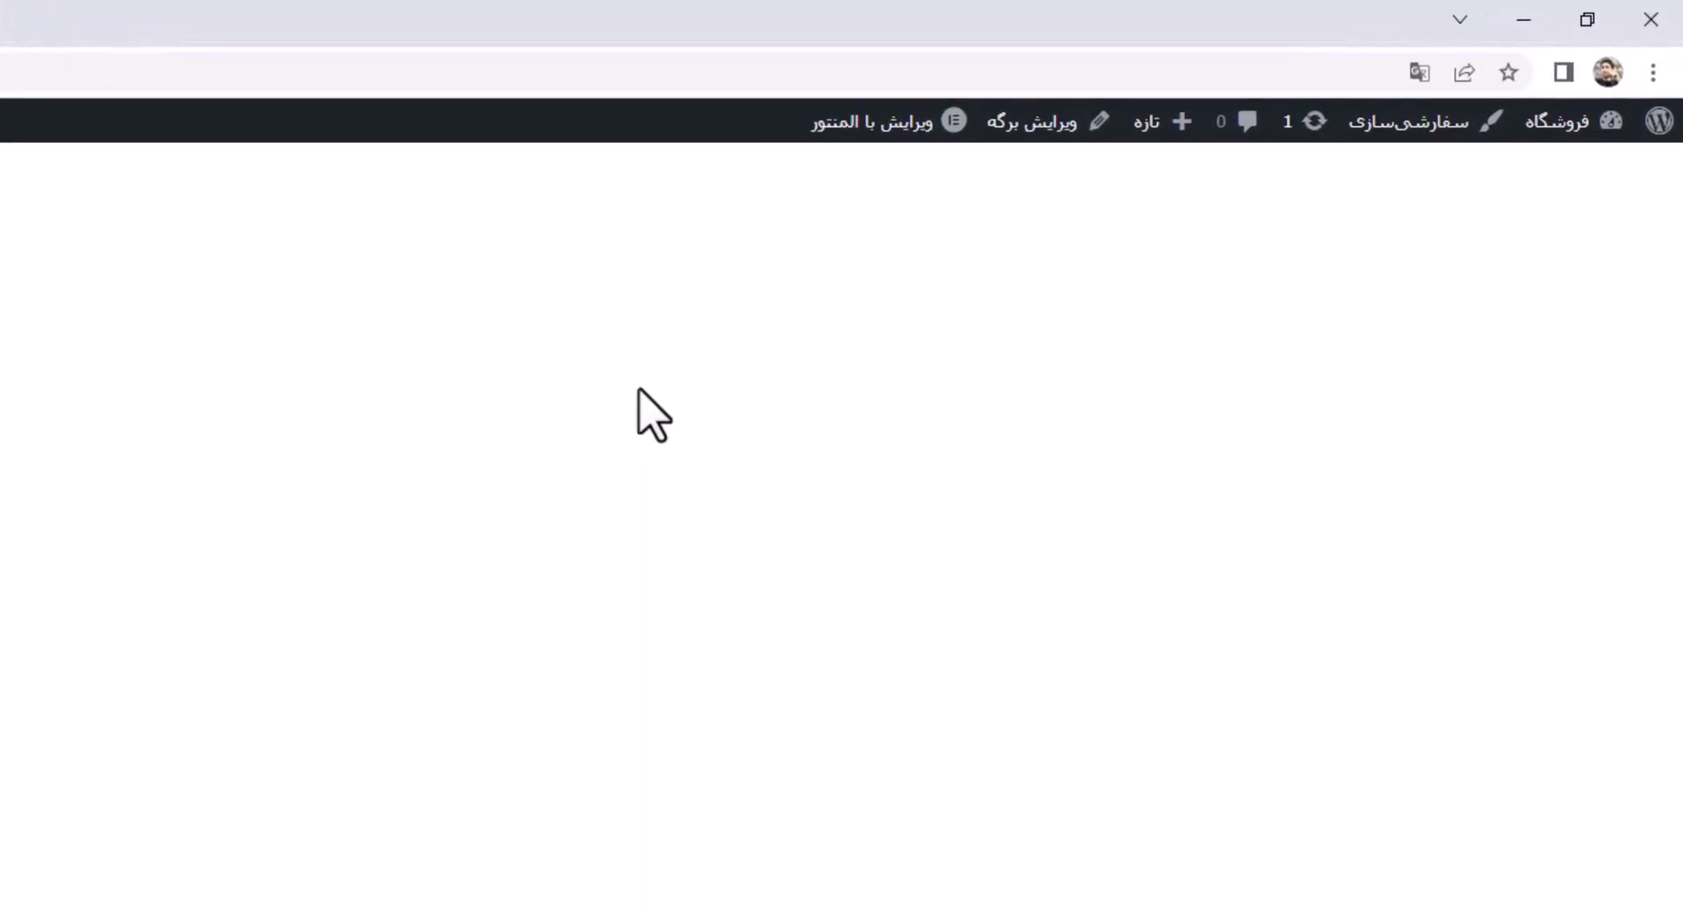
Open the site's home page for editing with Elementor in a new tab, and return to the site tab
right_click(879, 138)
click(929, 155)
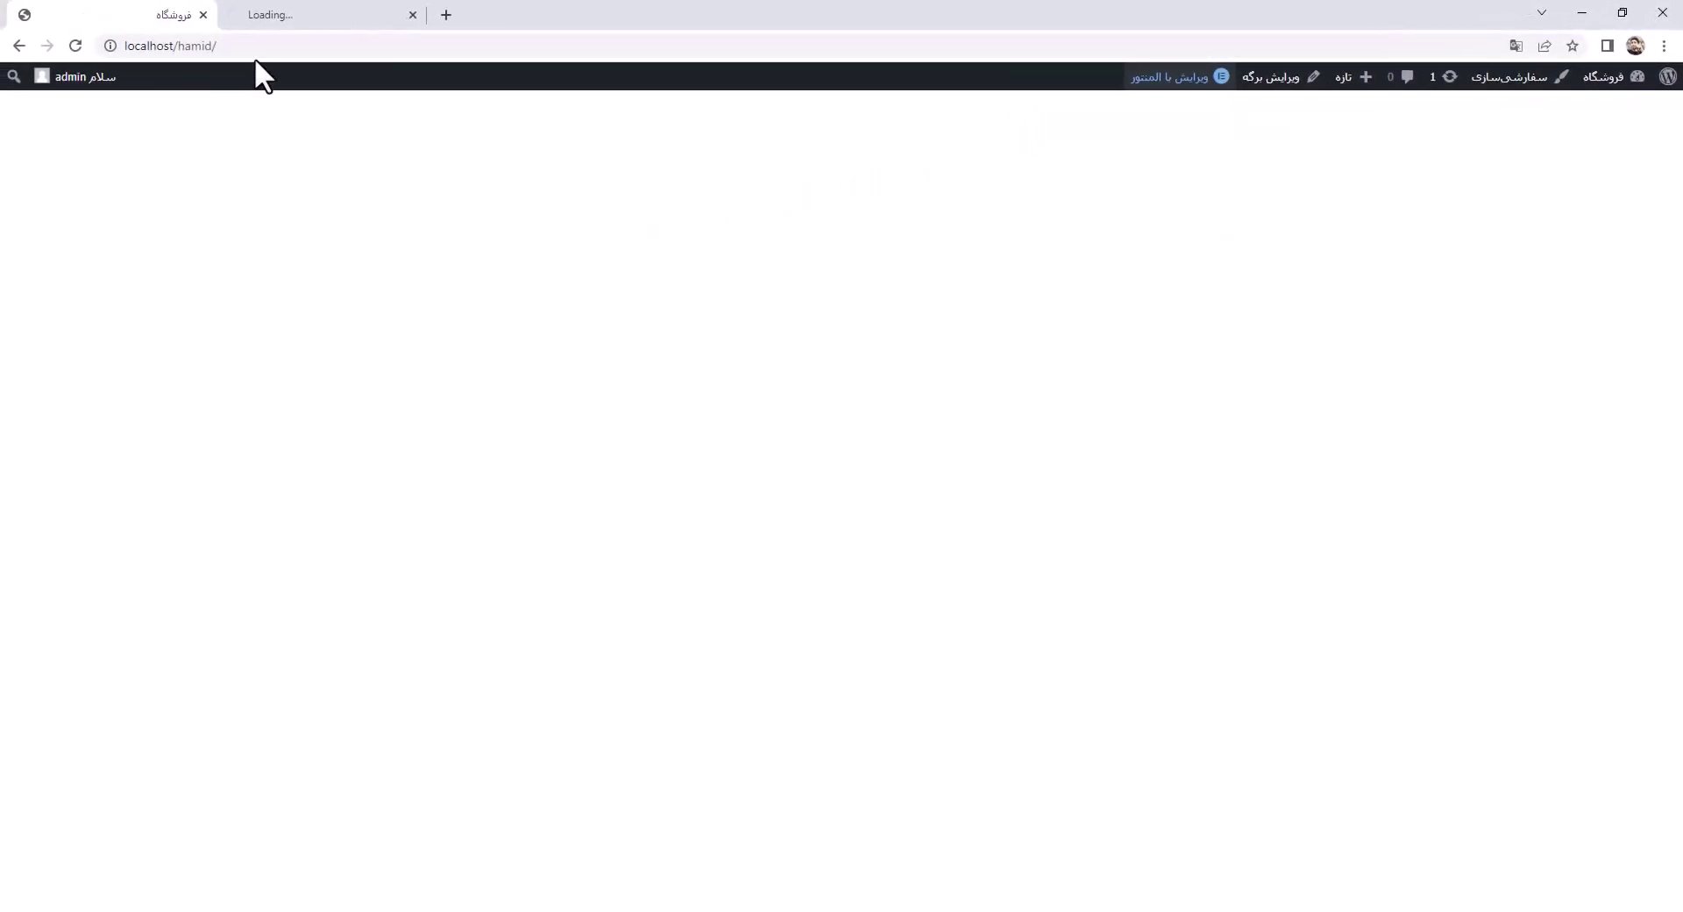
click(272, 15)
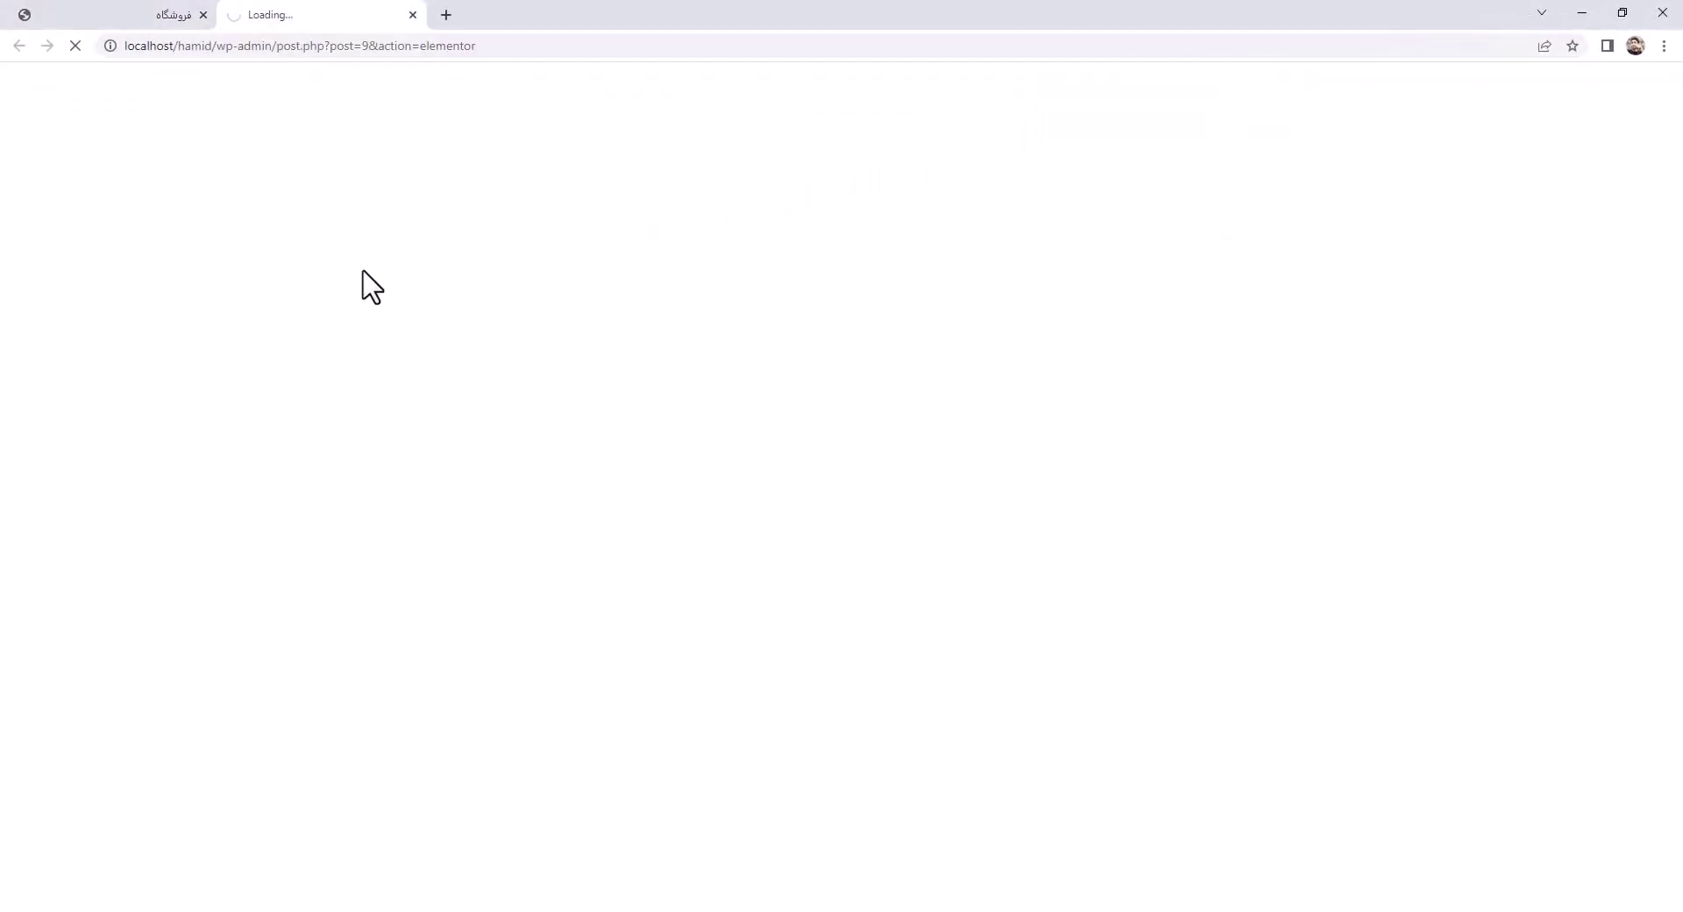
click(87, 18)
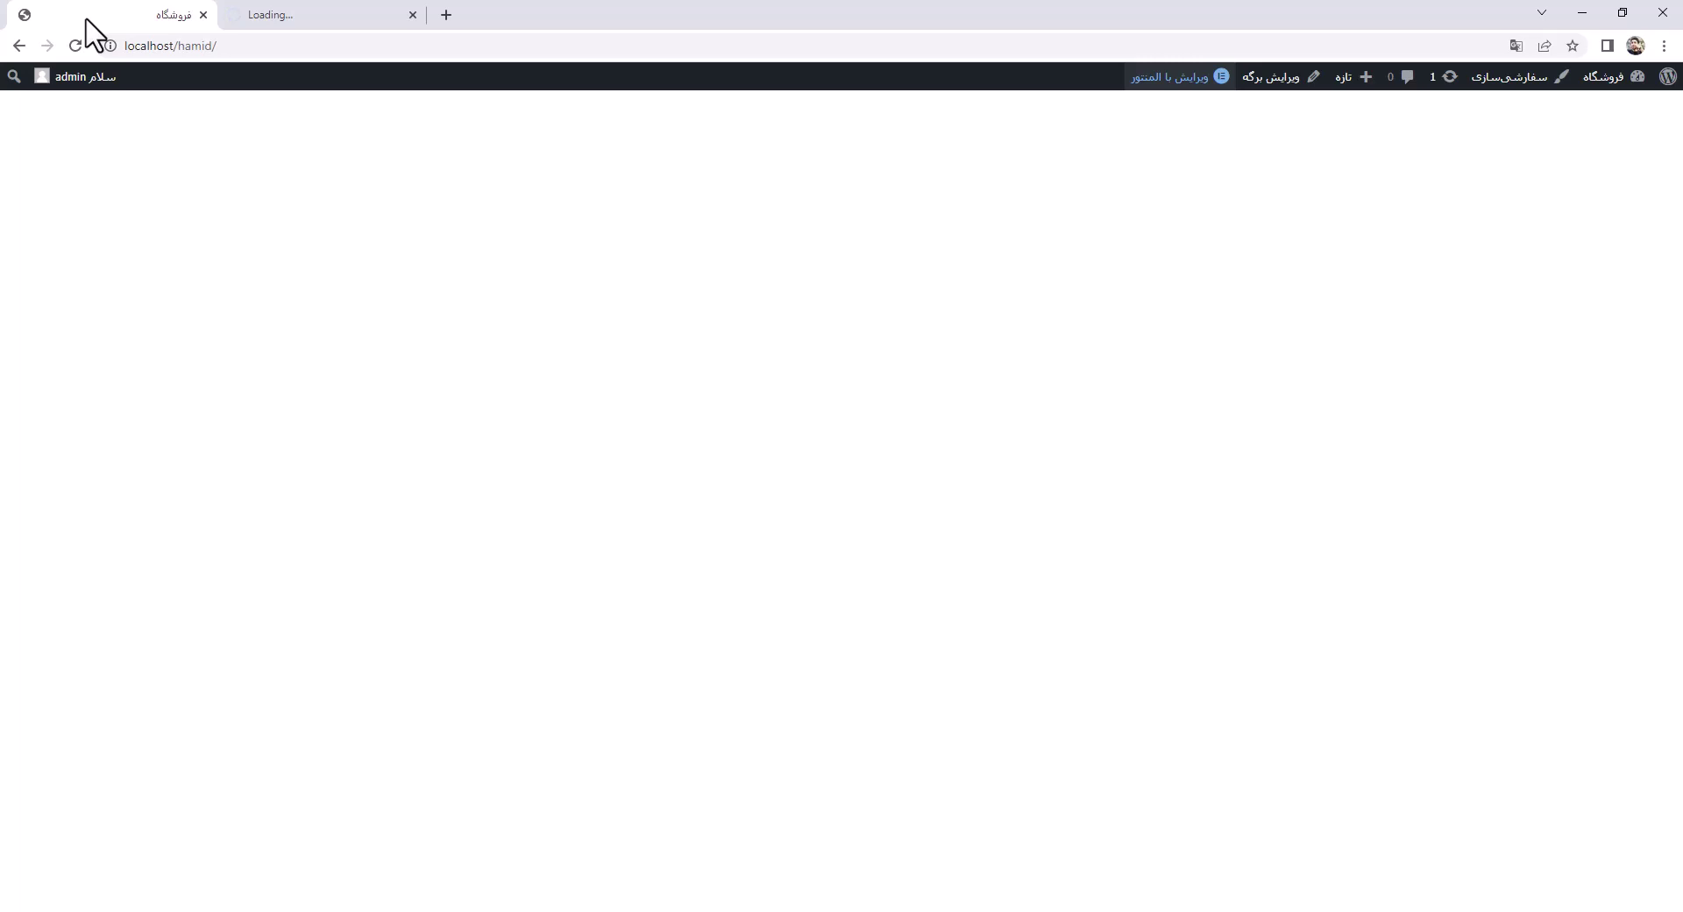
Switch to the img folder and examine the header reference images header01.jpg, header02.jpg and header03.jpg, ending with the viewer closed
key(alt+Tab)
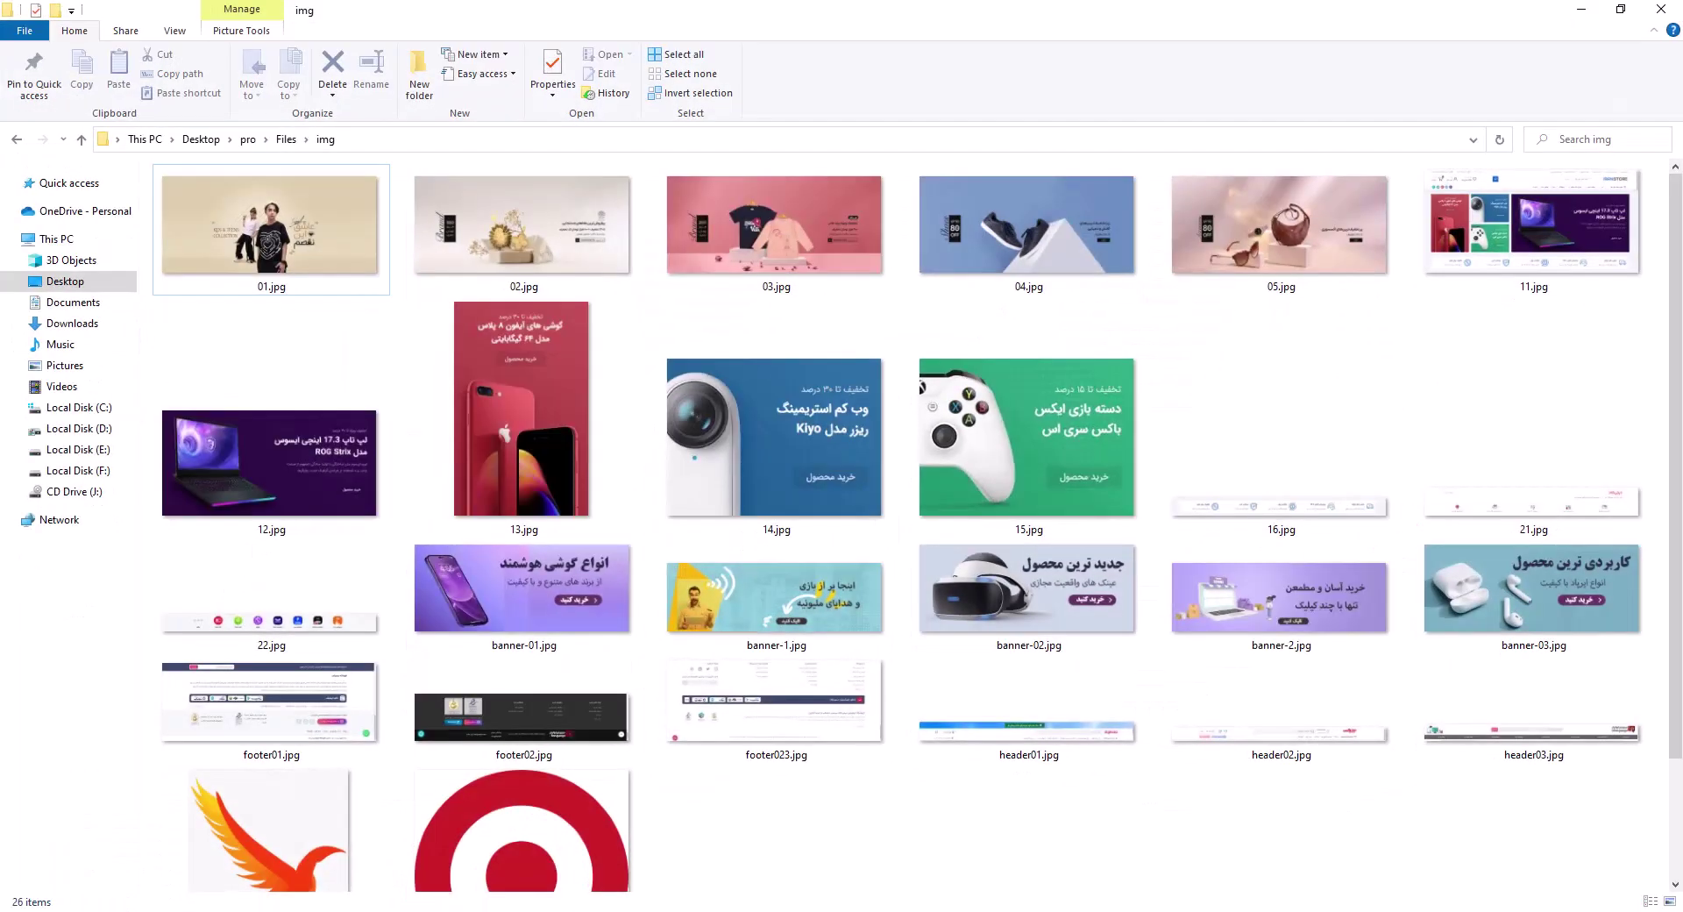
double_click(1035, 753)
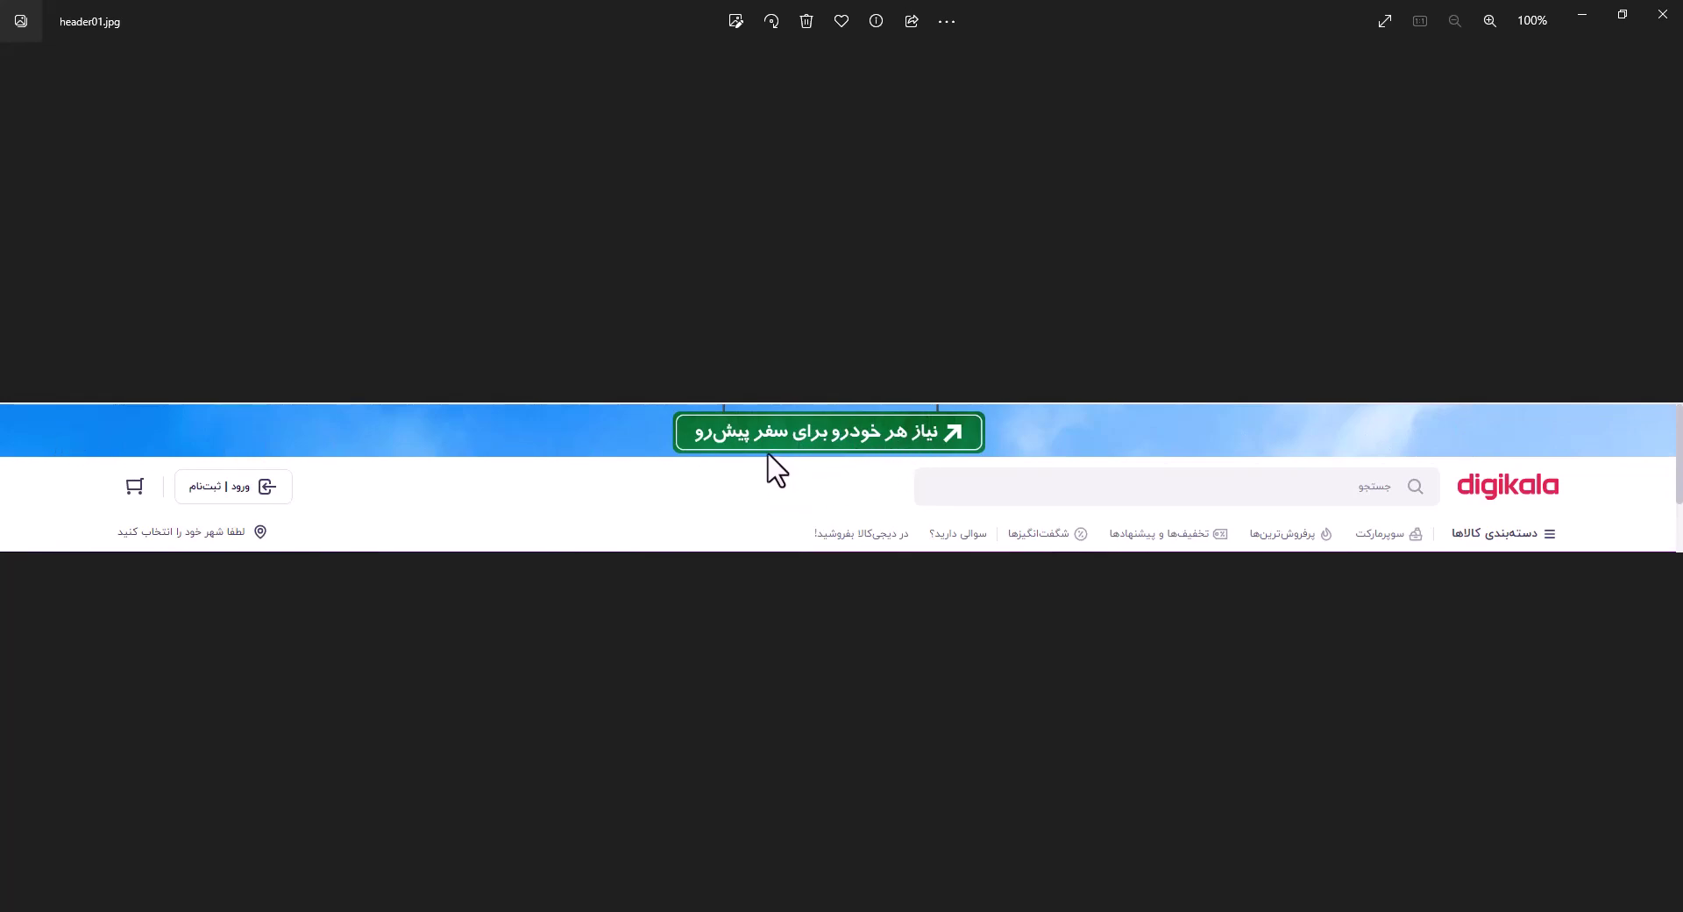
key(Right)
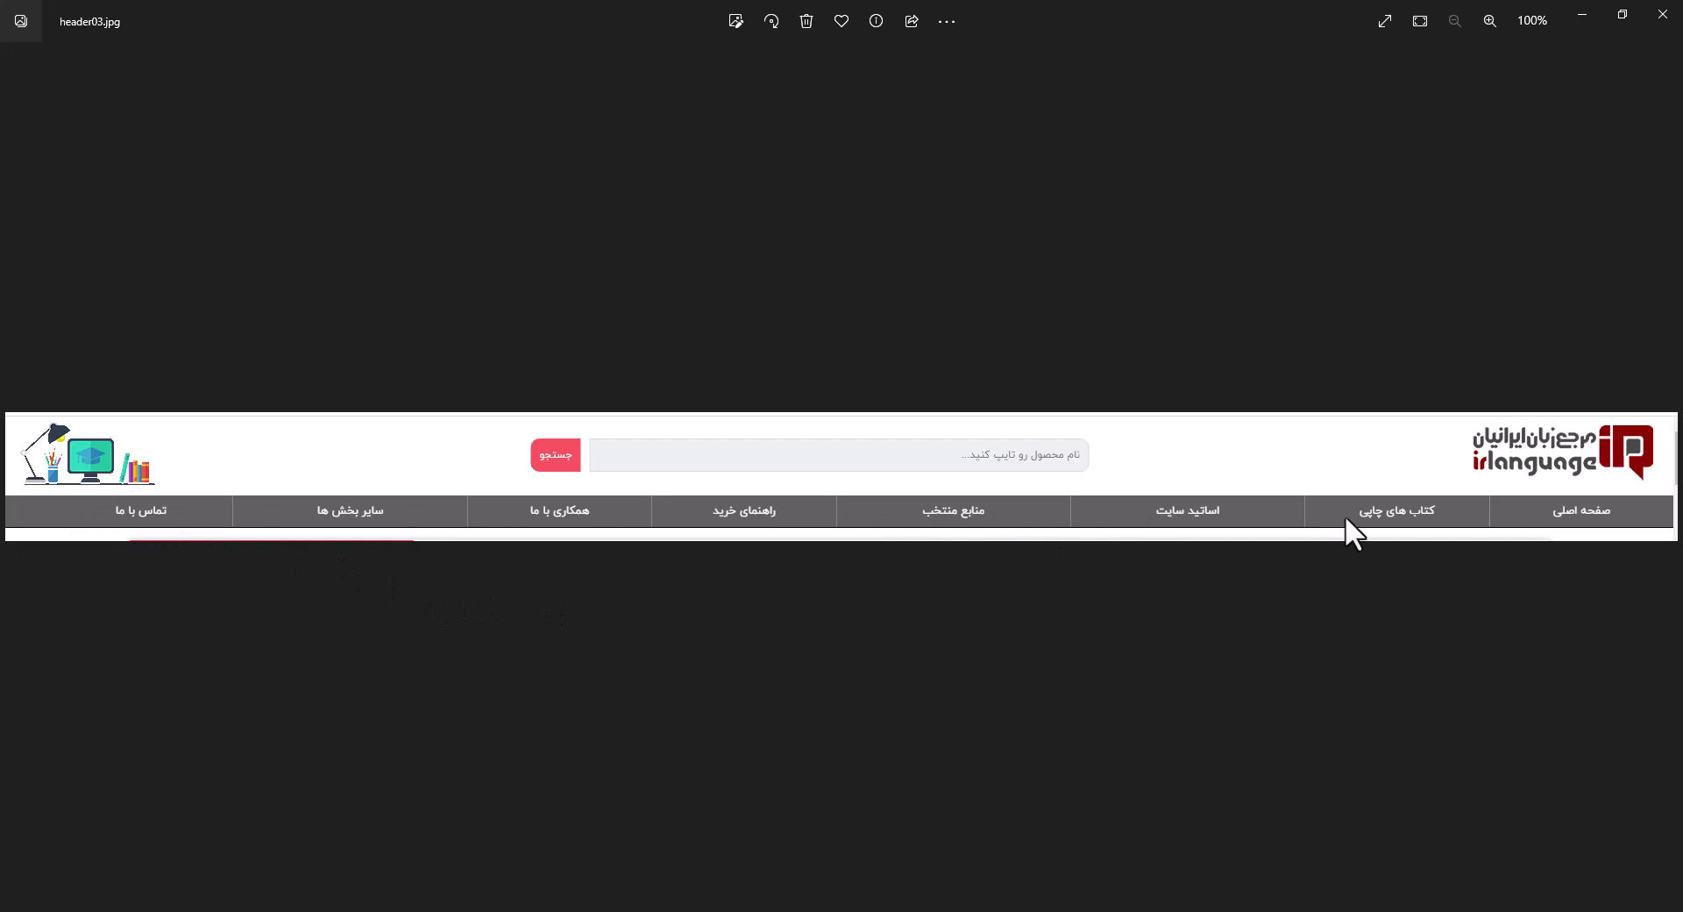
key(Left)
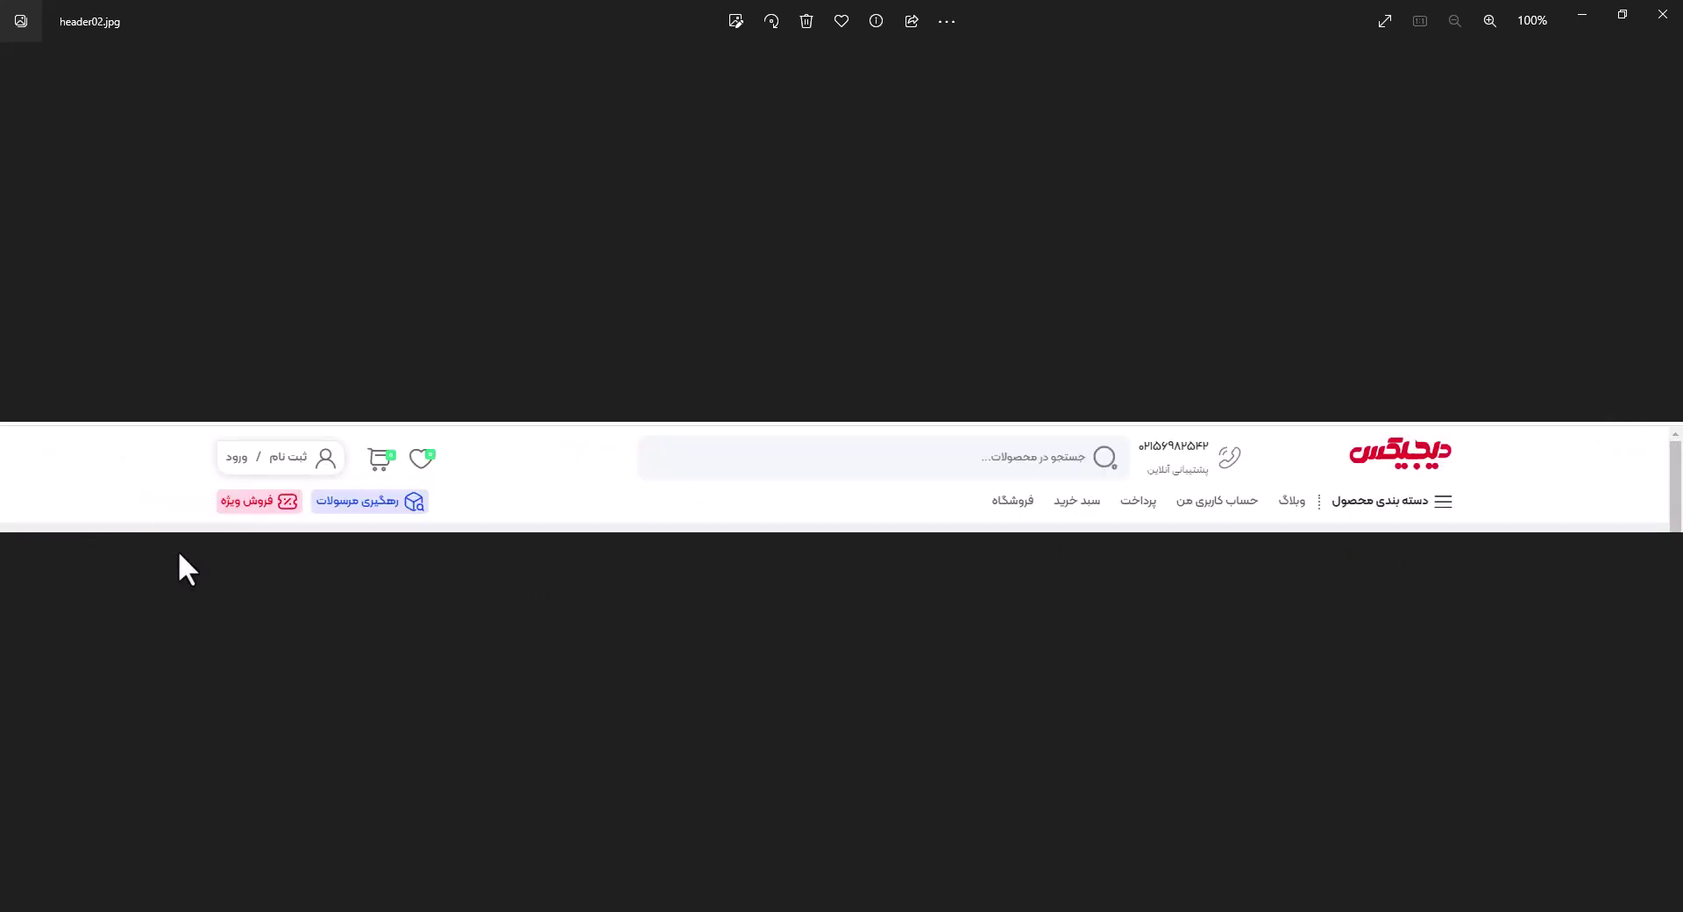
key(Right)
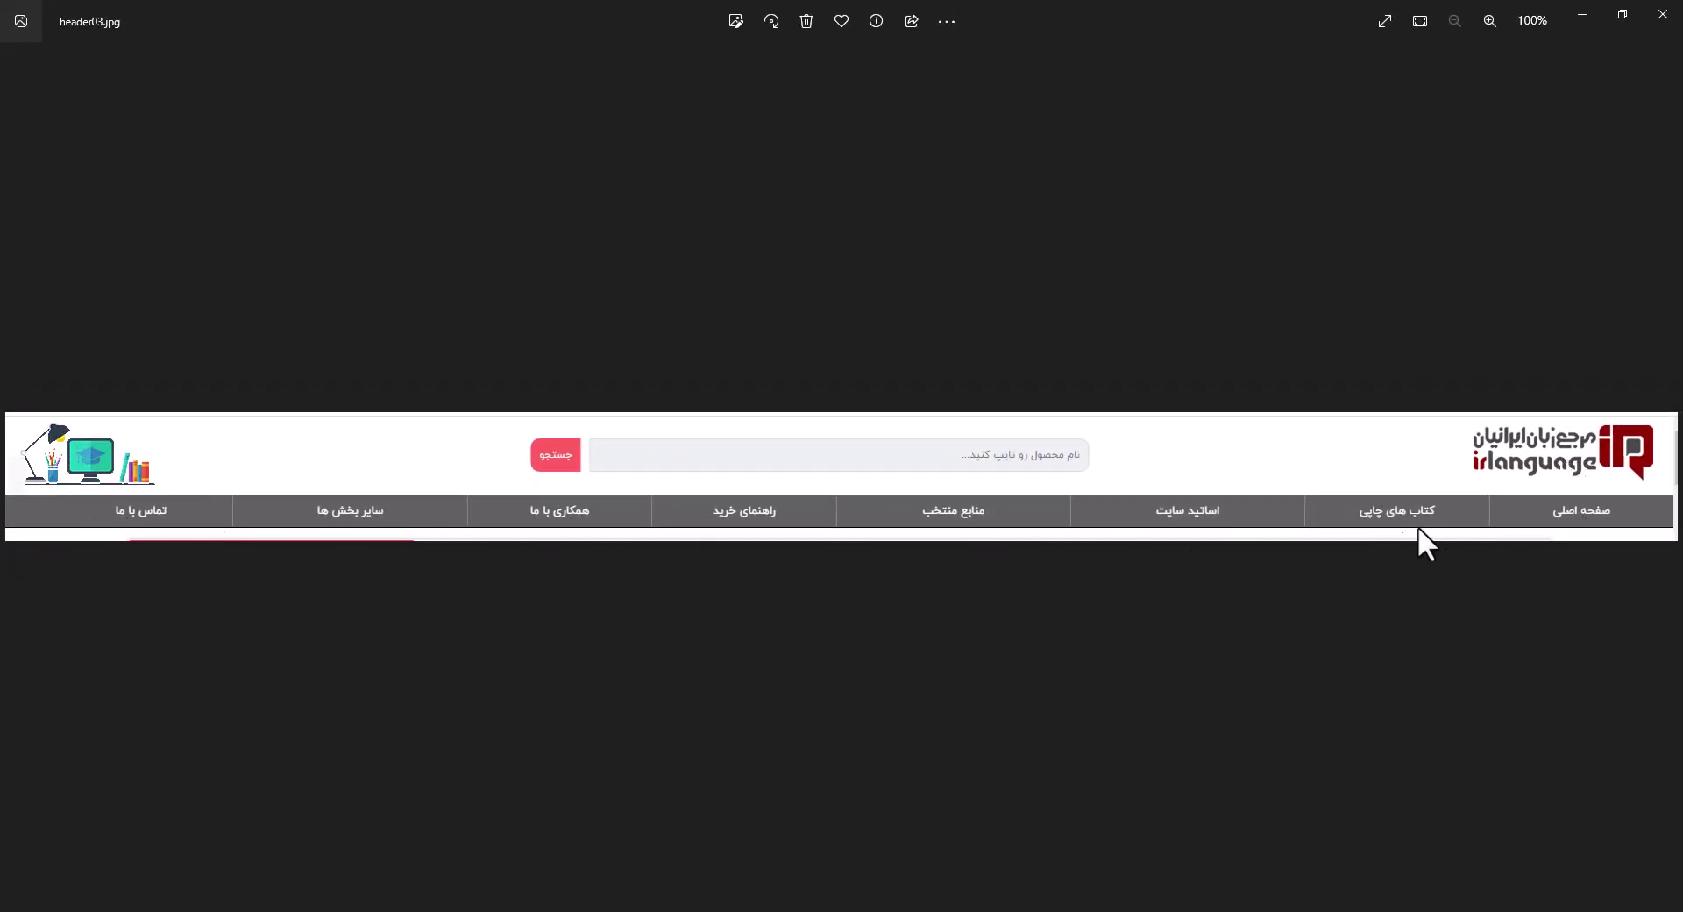
key(Right)
key(Left)
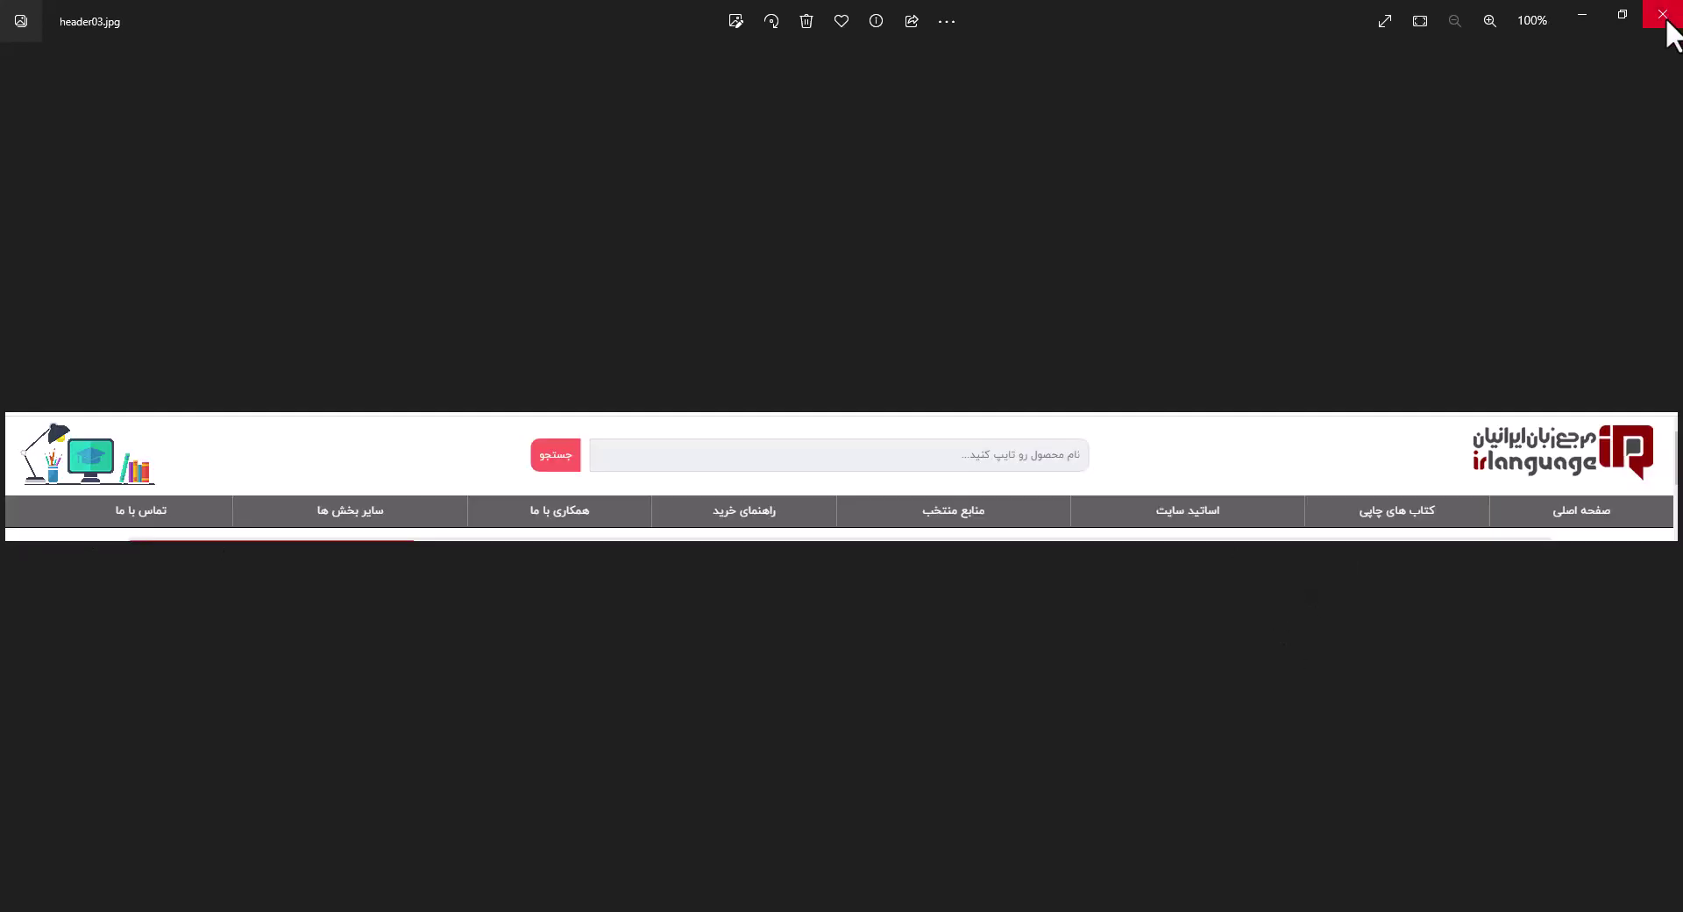
click(1665, 17)
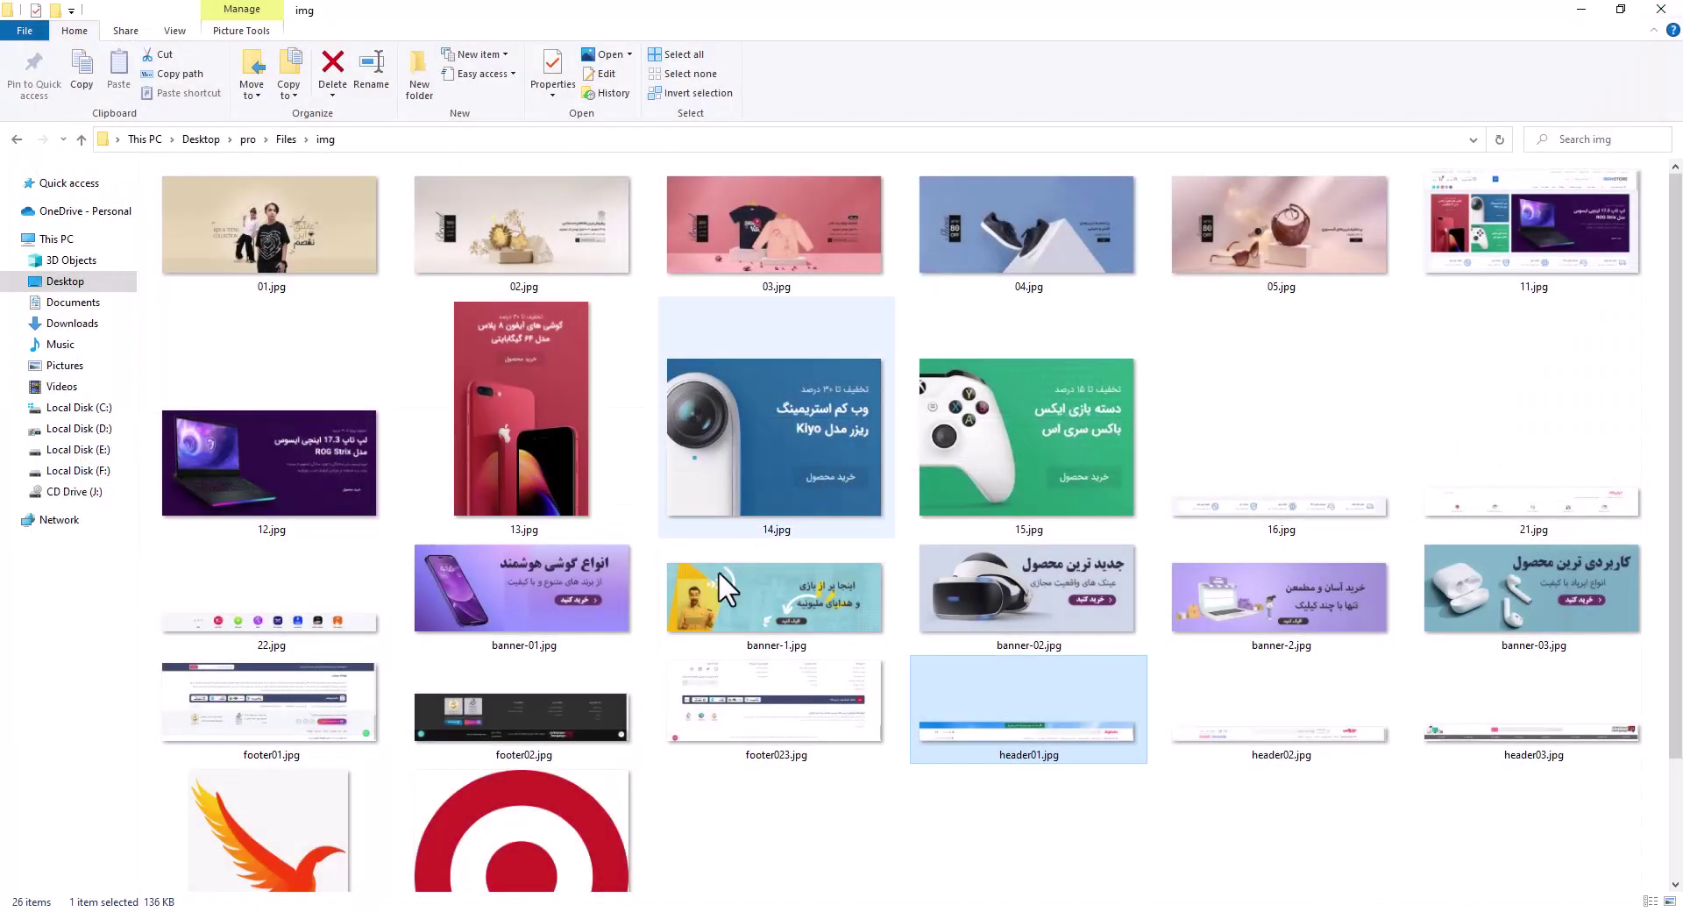
Check the Elementor editor tab in Chrome, and view header03.jpg from the img folder again
key(alt+Tab)
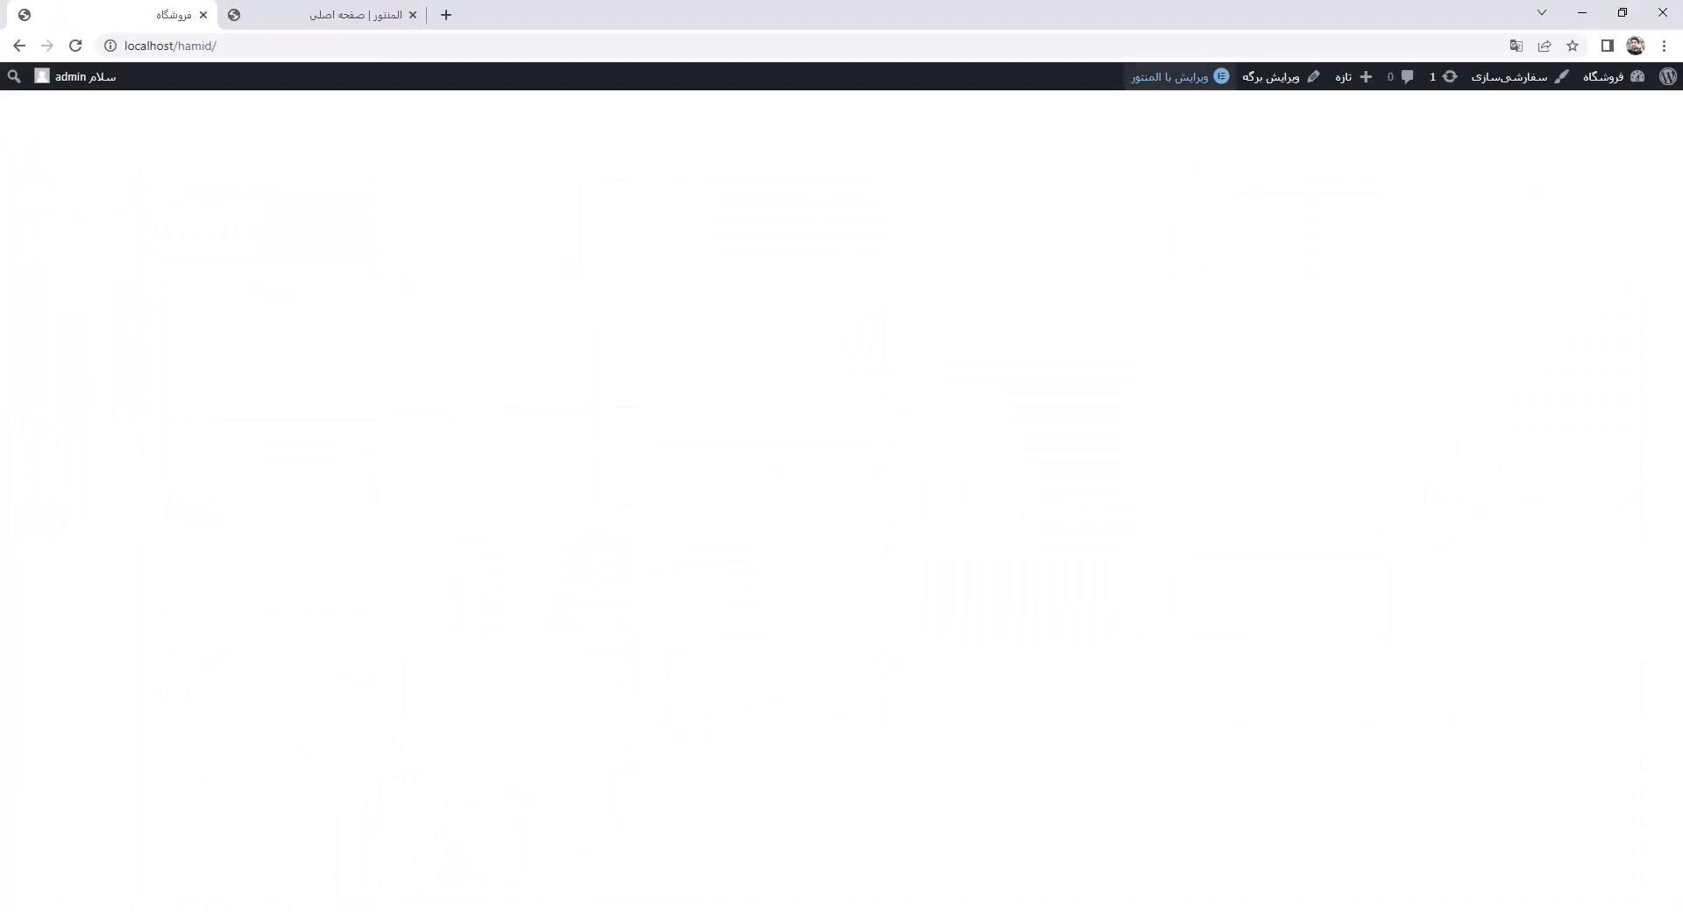
click(354, 14)
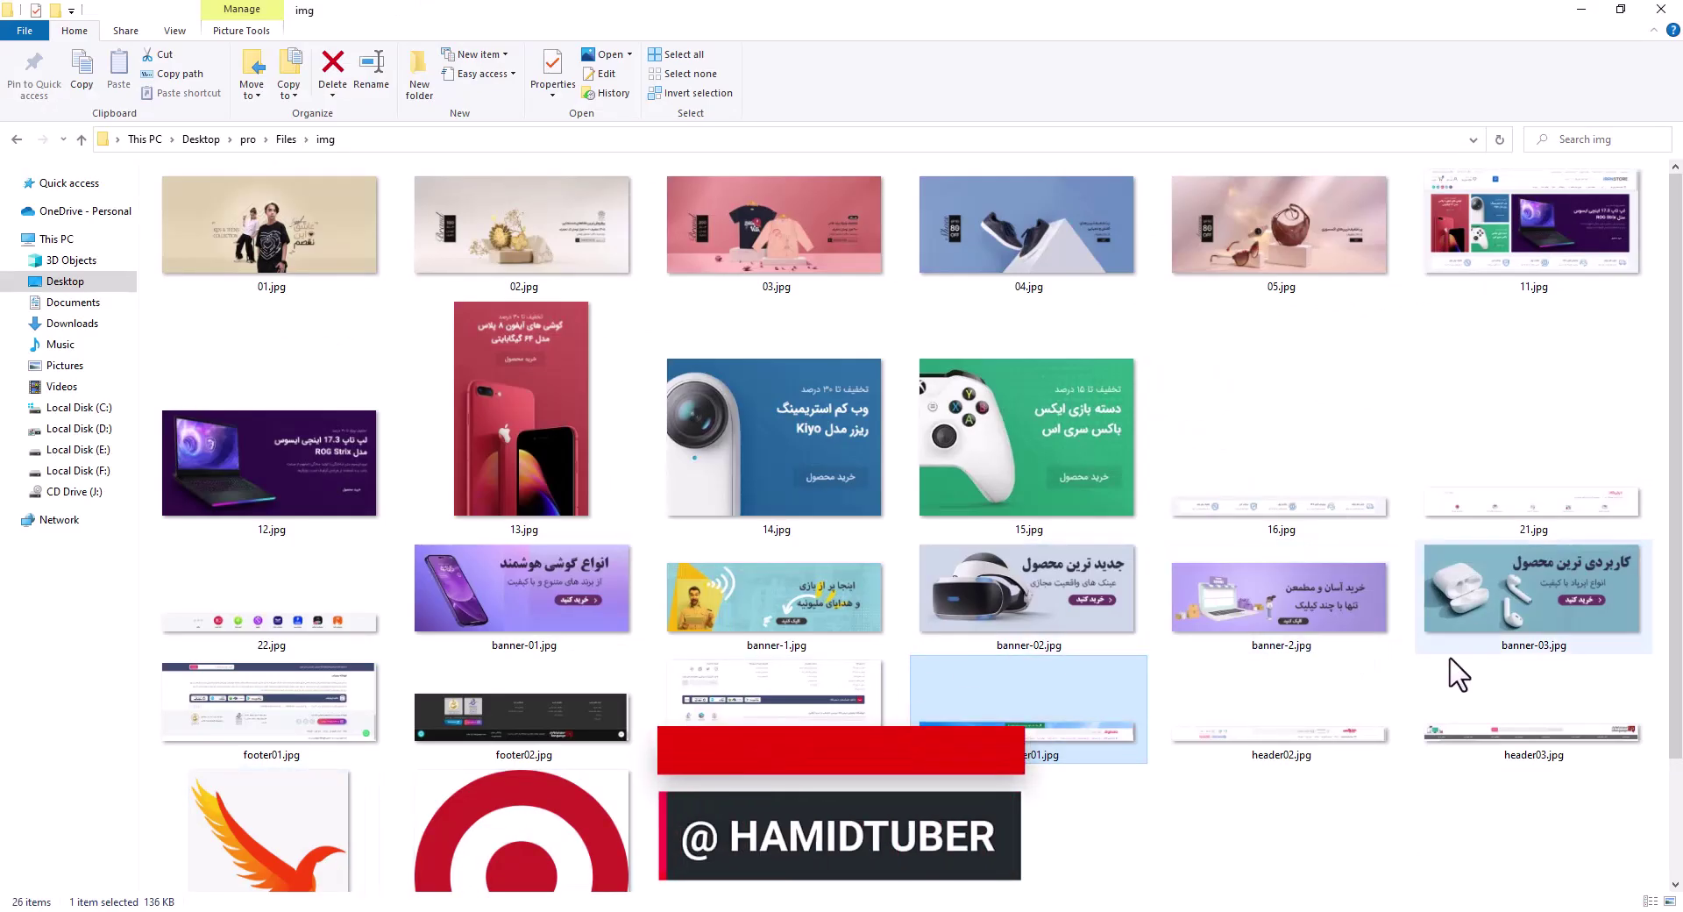
click(1476, 739)
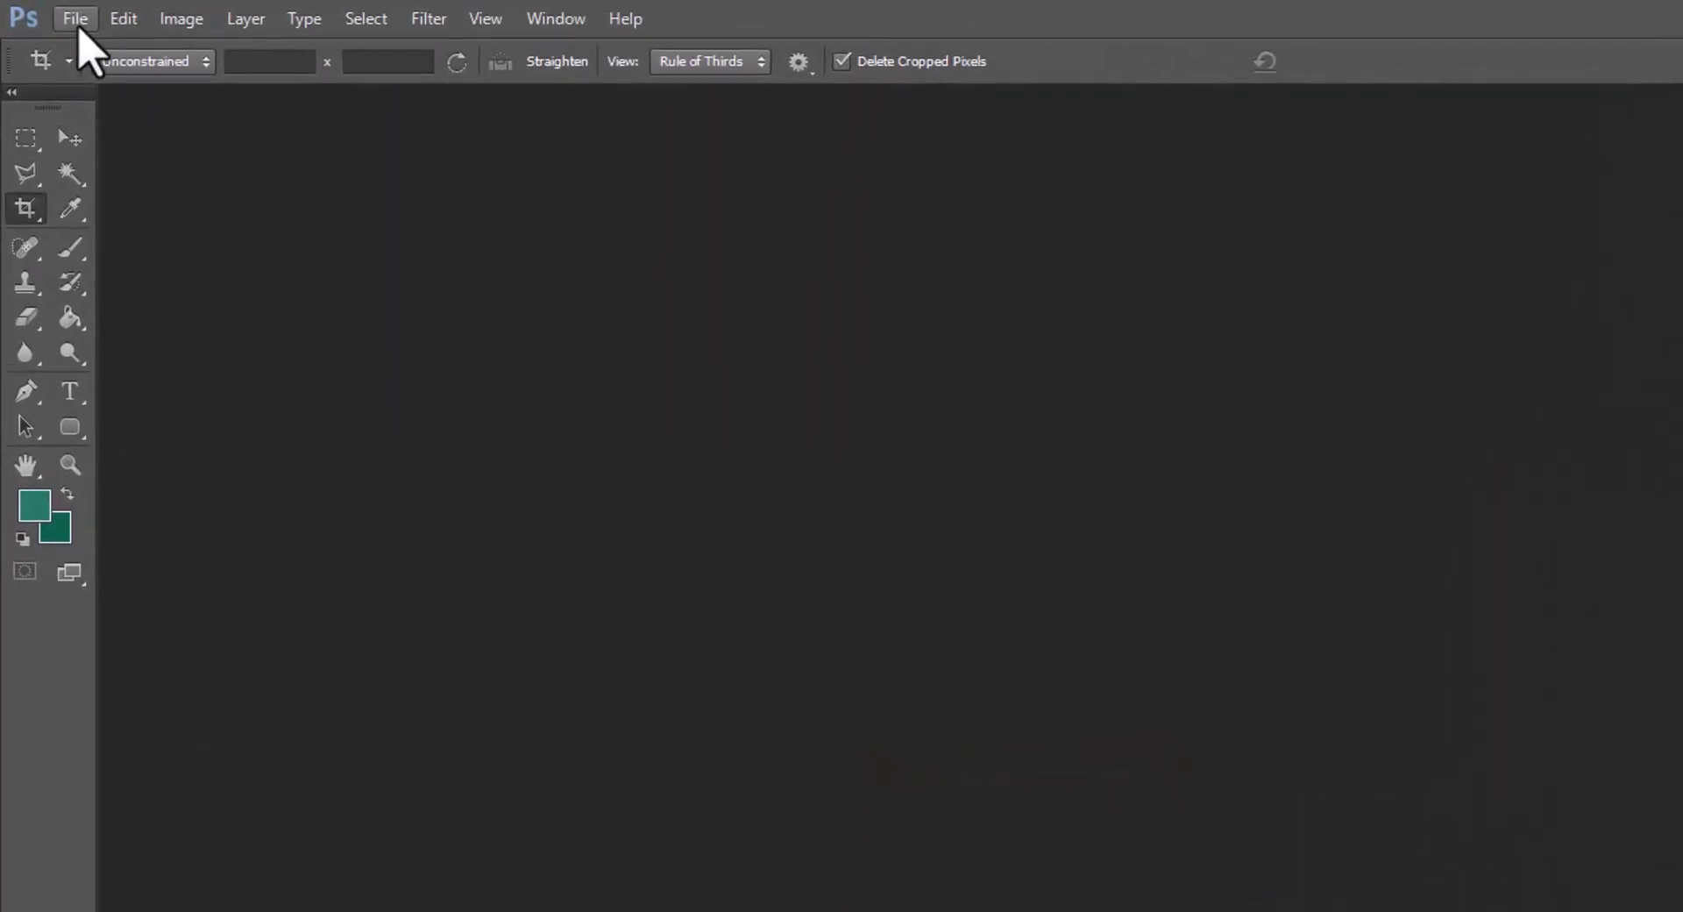
Switch to Photoshop and create a new document 250 pixels wide and 250 pixels high
click(34, 8)
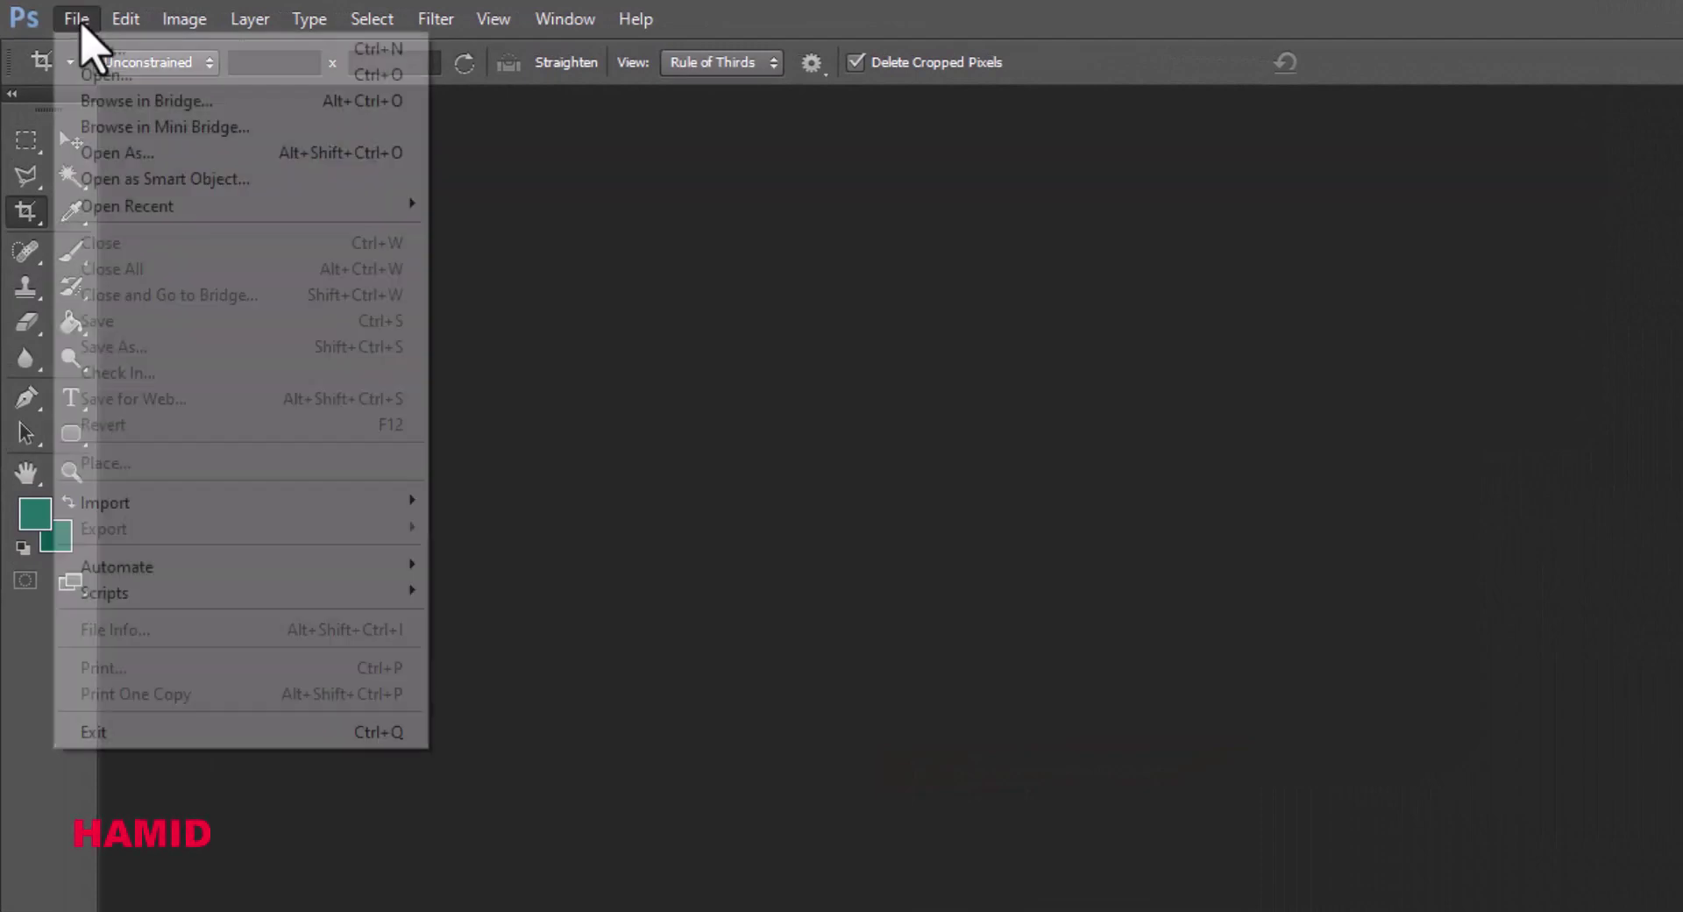
click(101, 49)
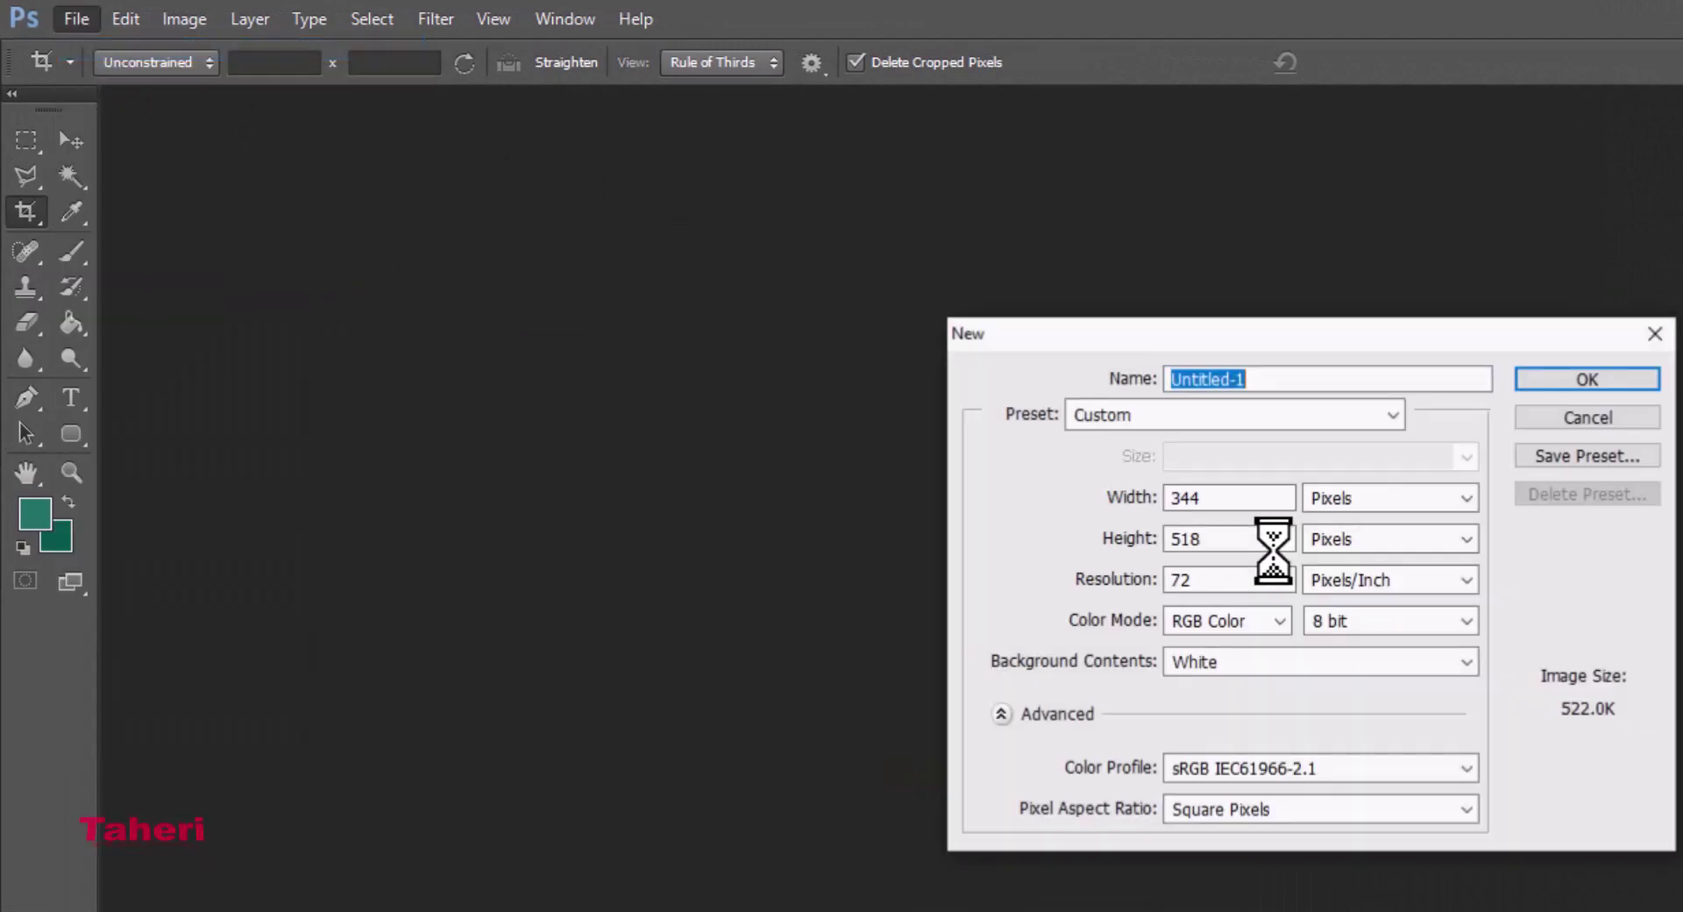
double_click(1239, 497)
text(250)
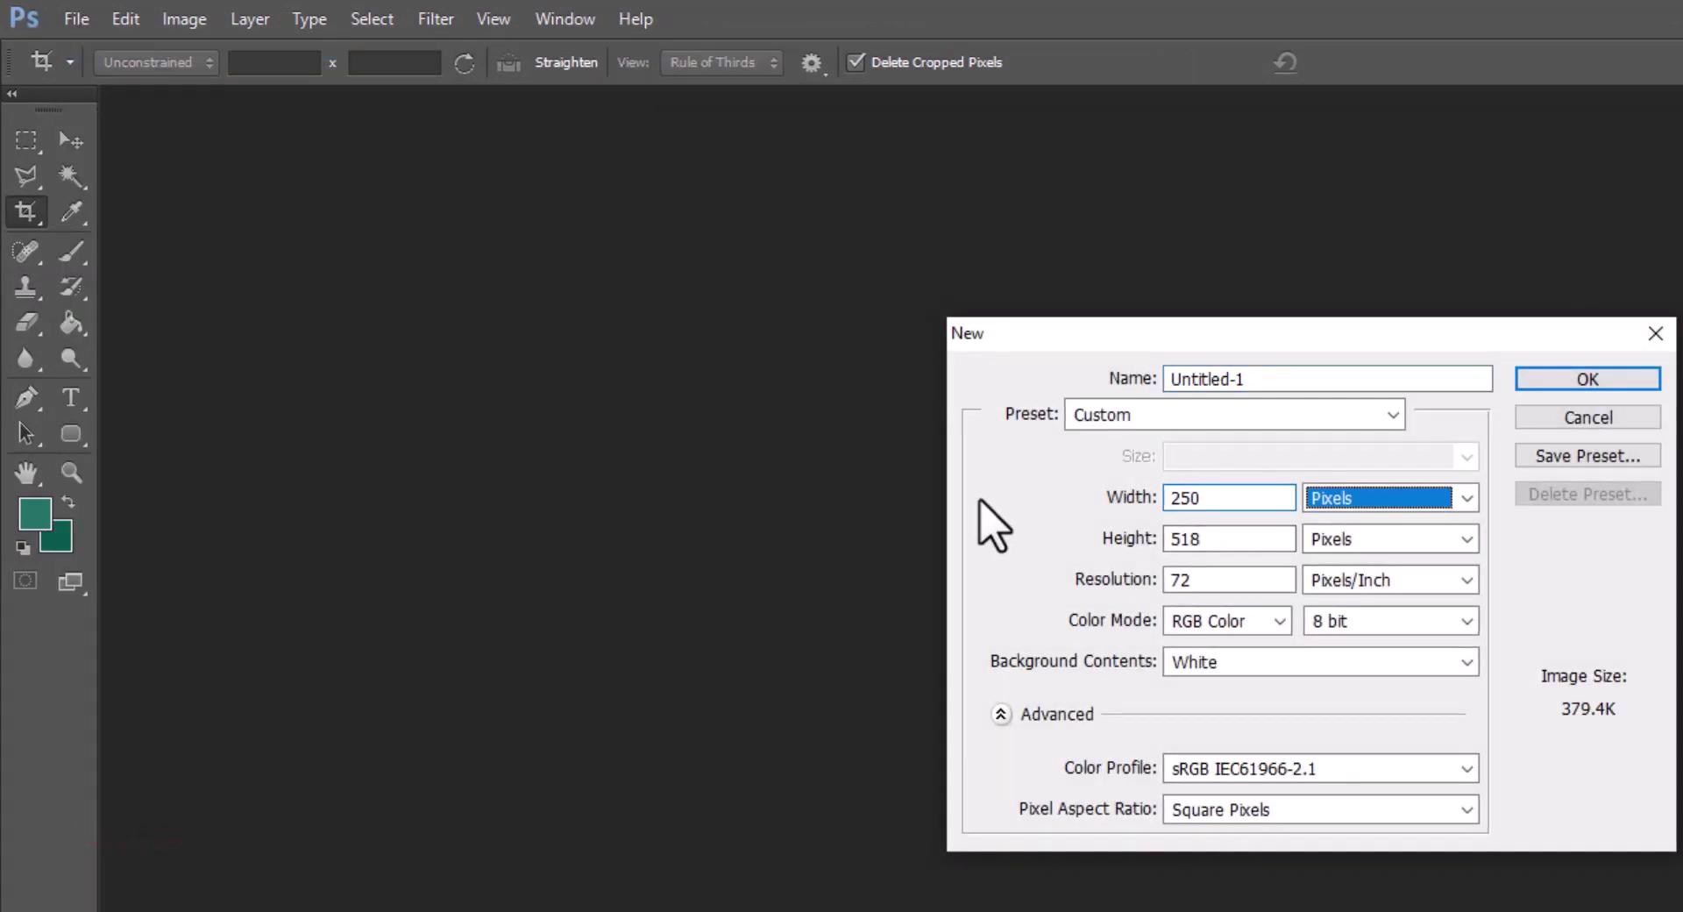
key(Tab)
text(250)
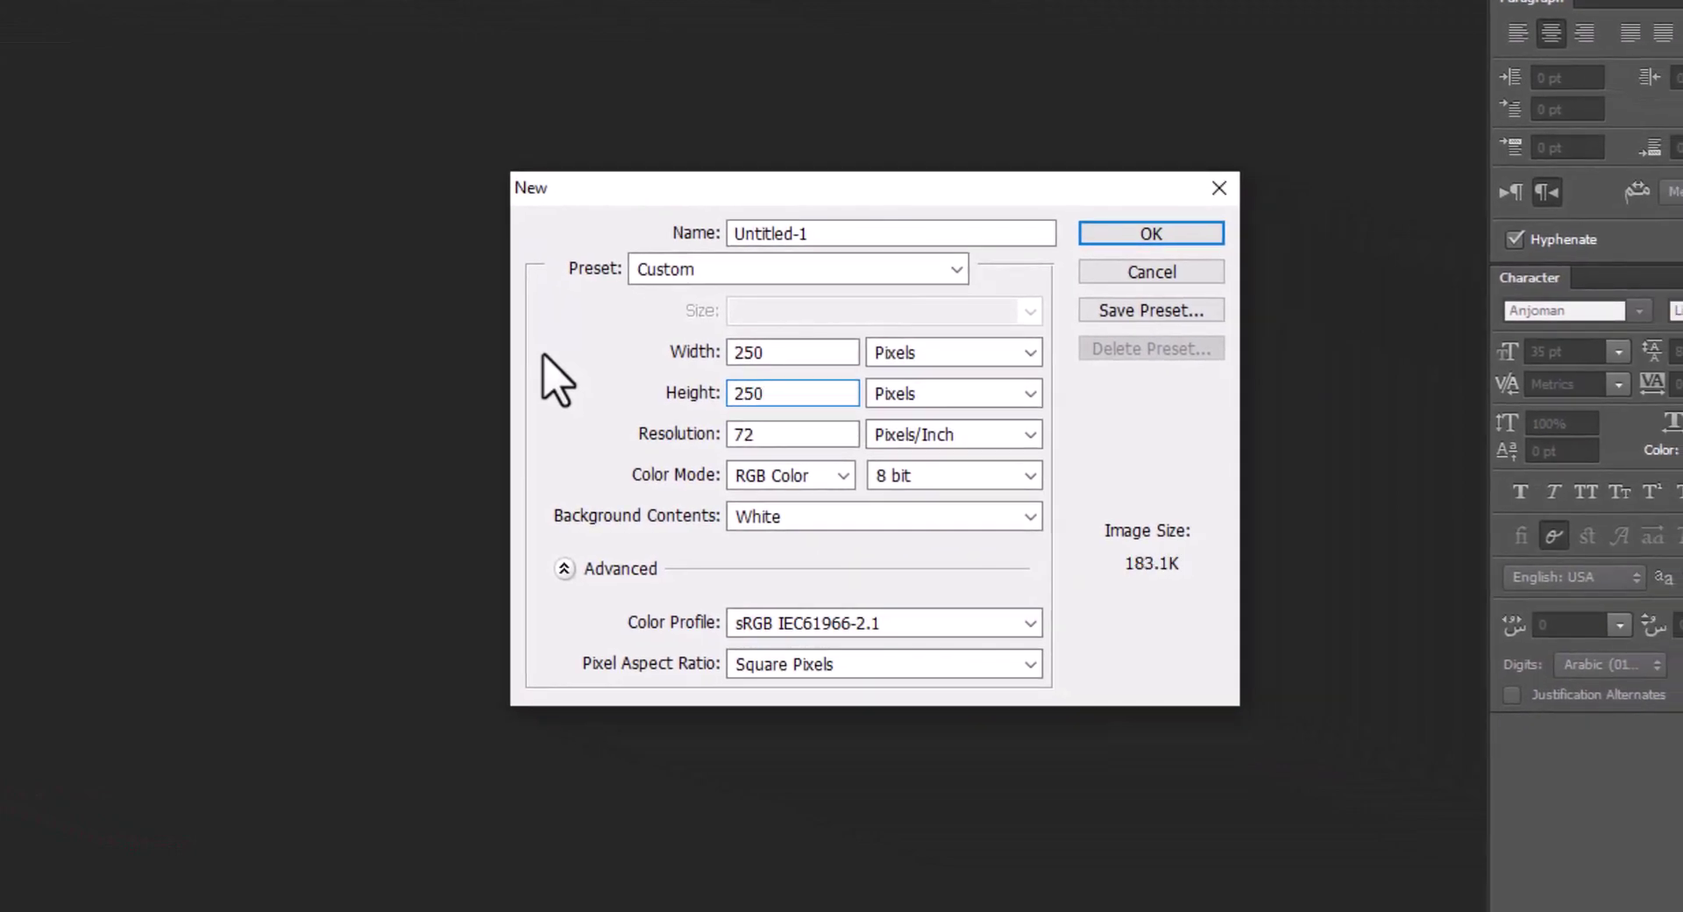
click(1151, 232)
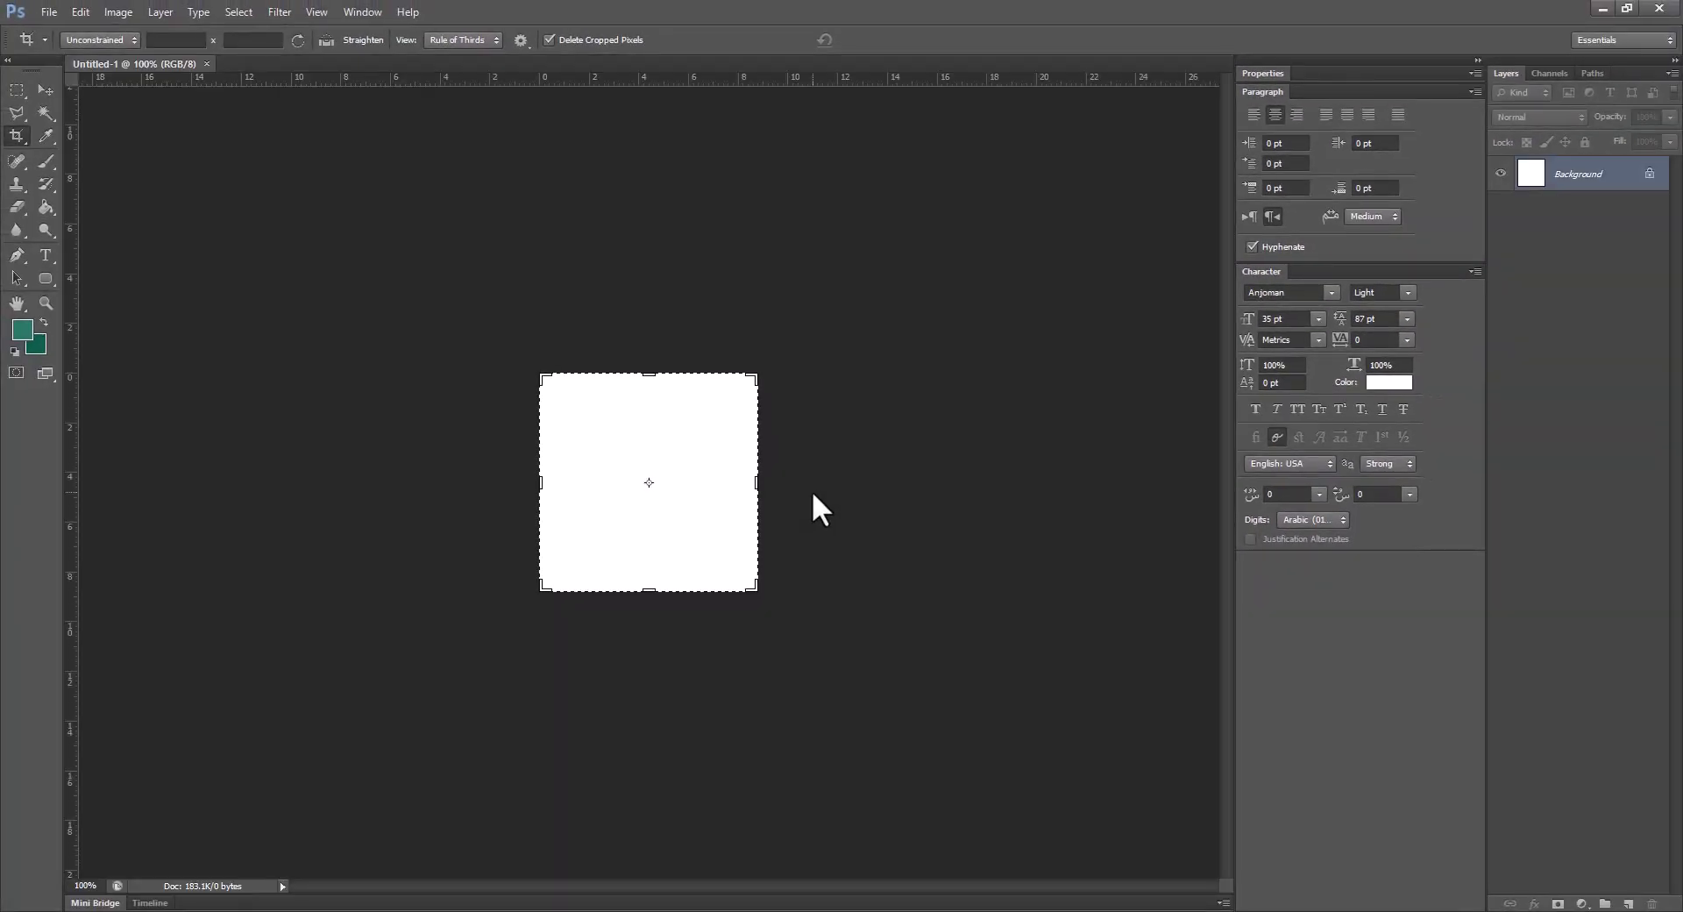
Place the red target logo image from the img folder into the new Photoshop document
click(1601, 5)
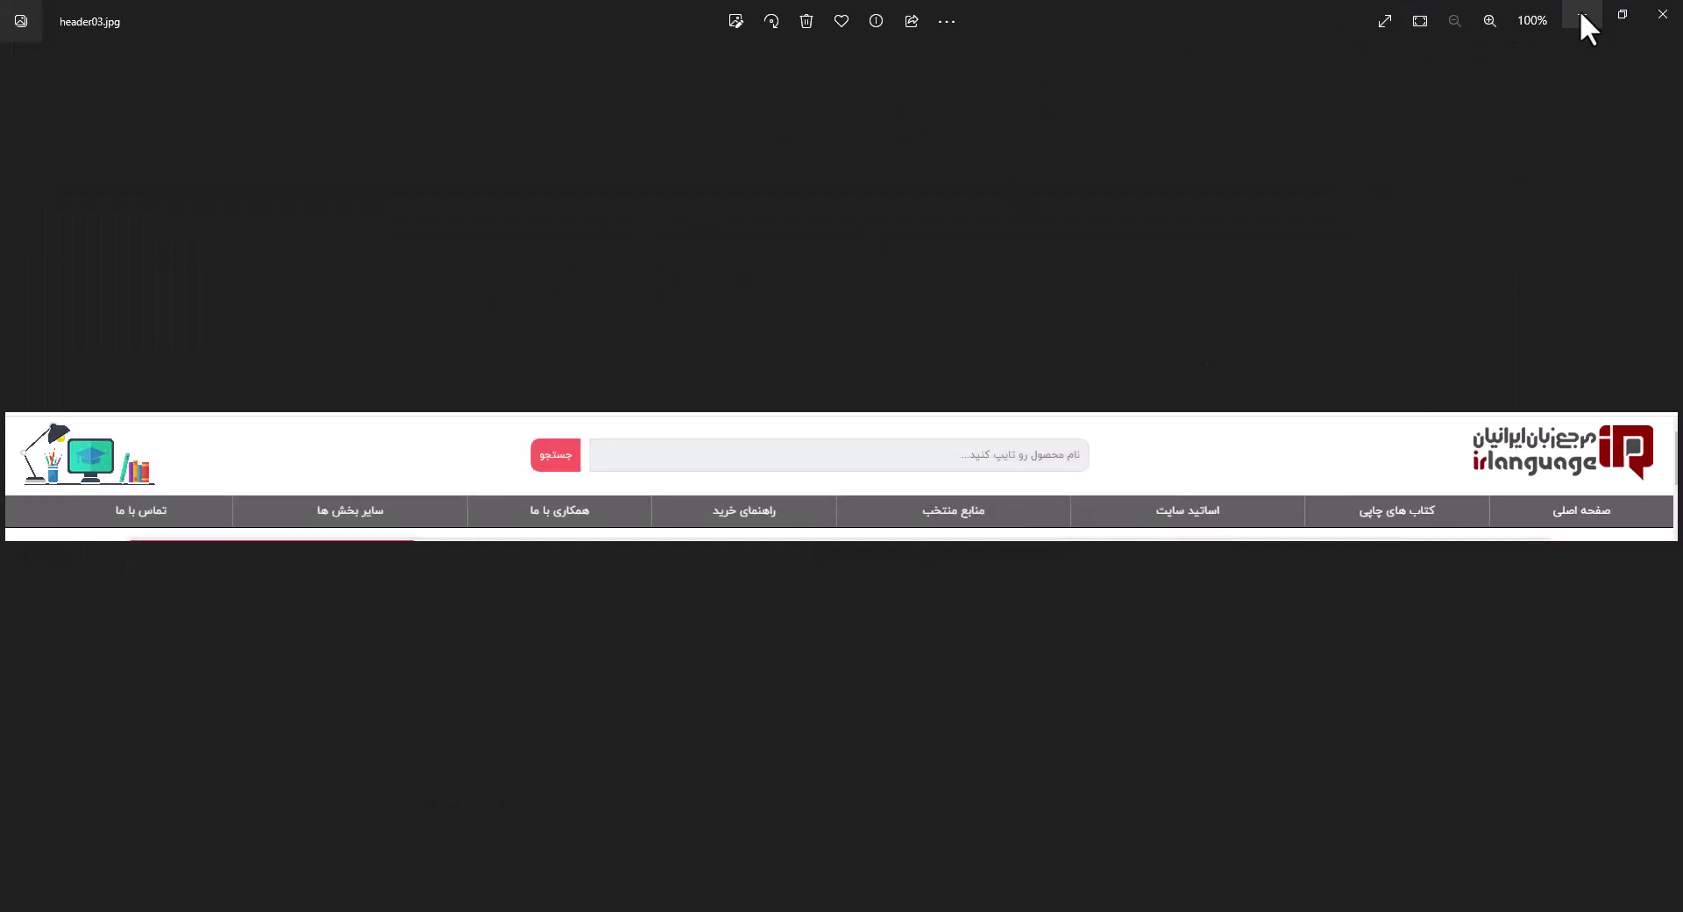
click(1581, 12)
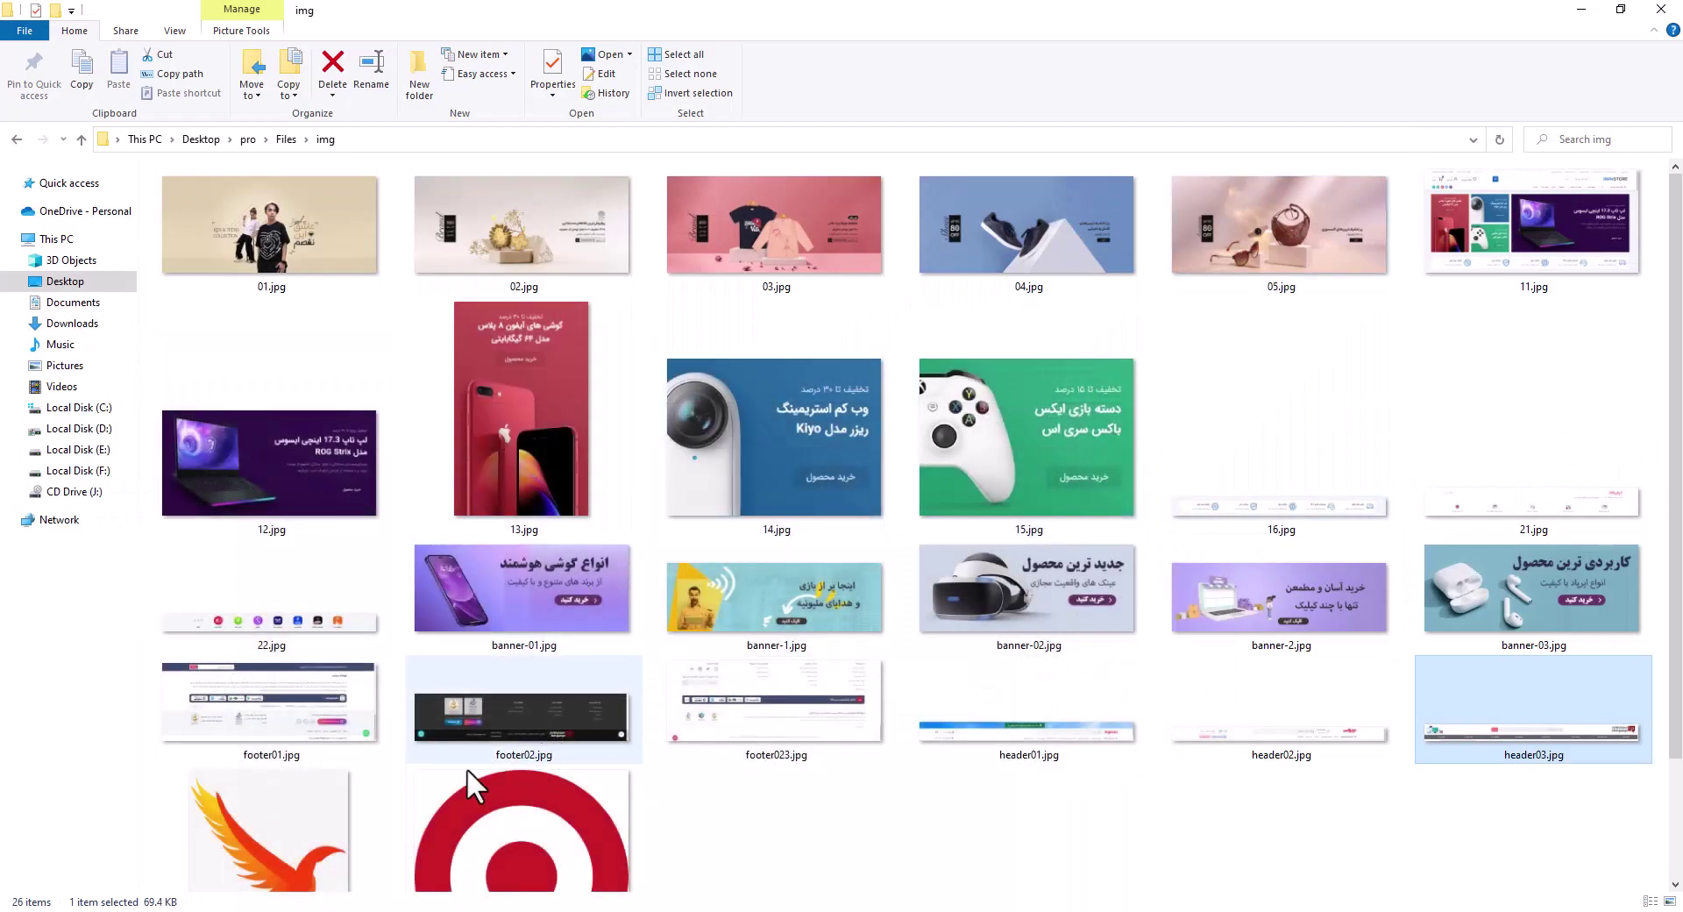
scroll(487, 765, down, 1)
drag(498, 786, 635, 461)
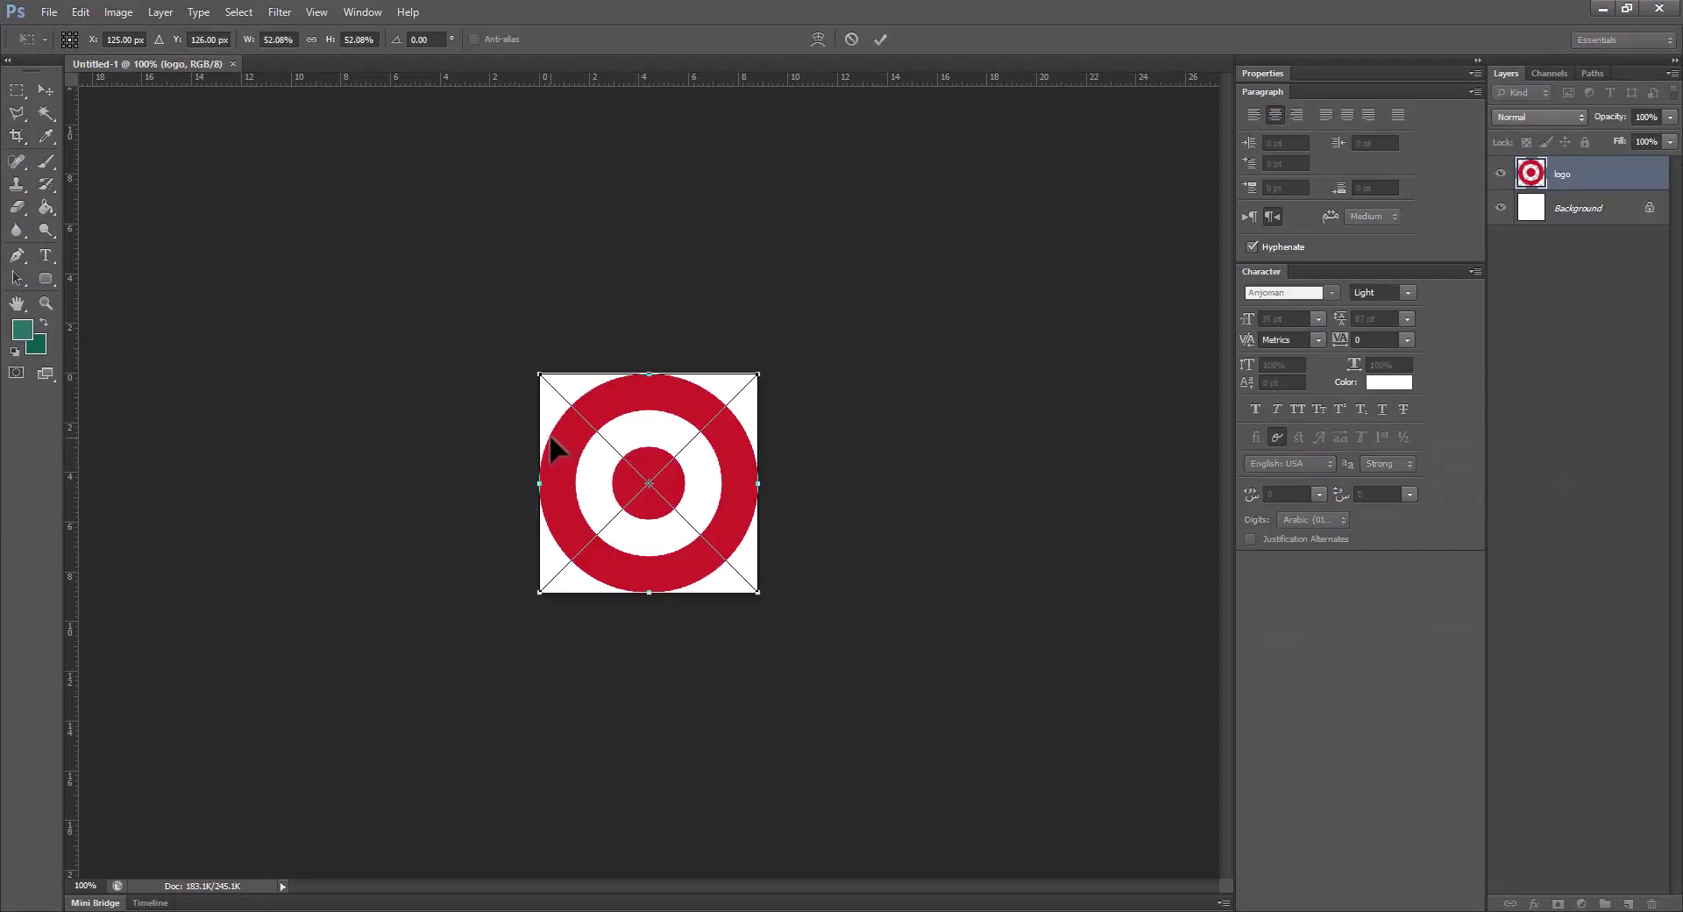
key(Return)
Extend the canvas leftwards with the Crop tool to a width of about 26 cm
click(16, 135)
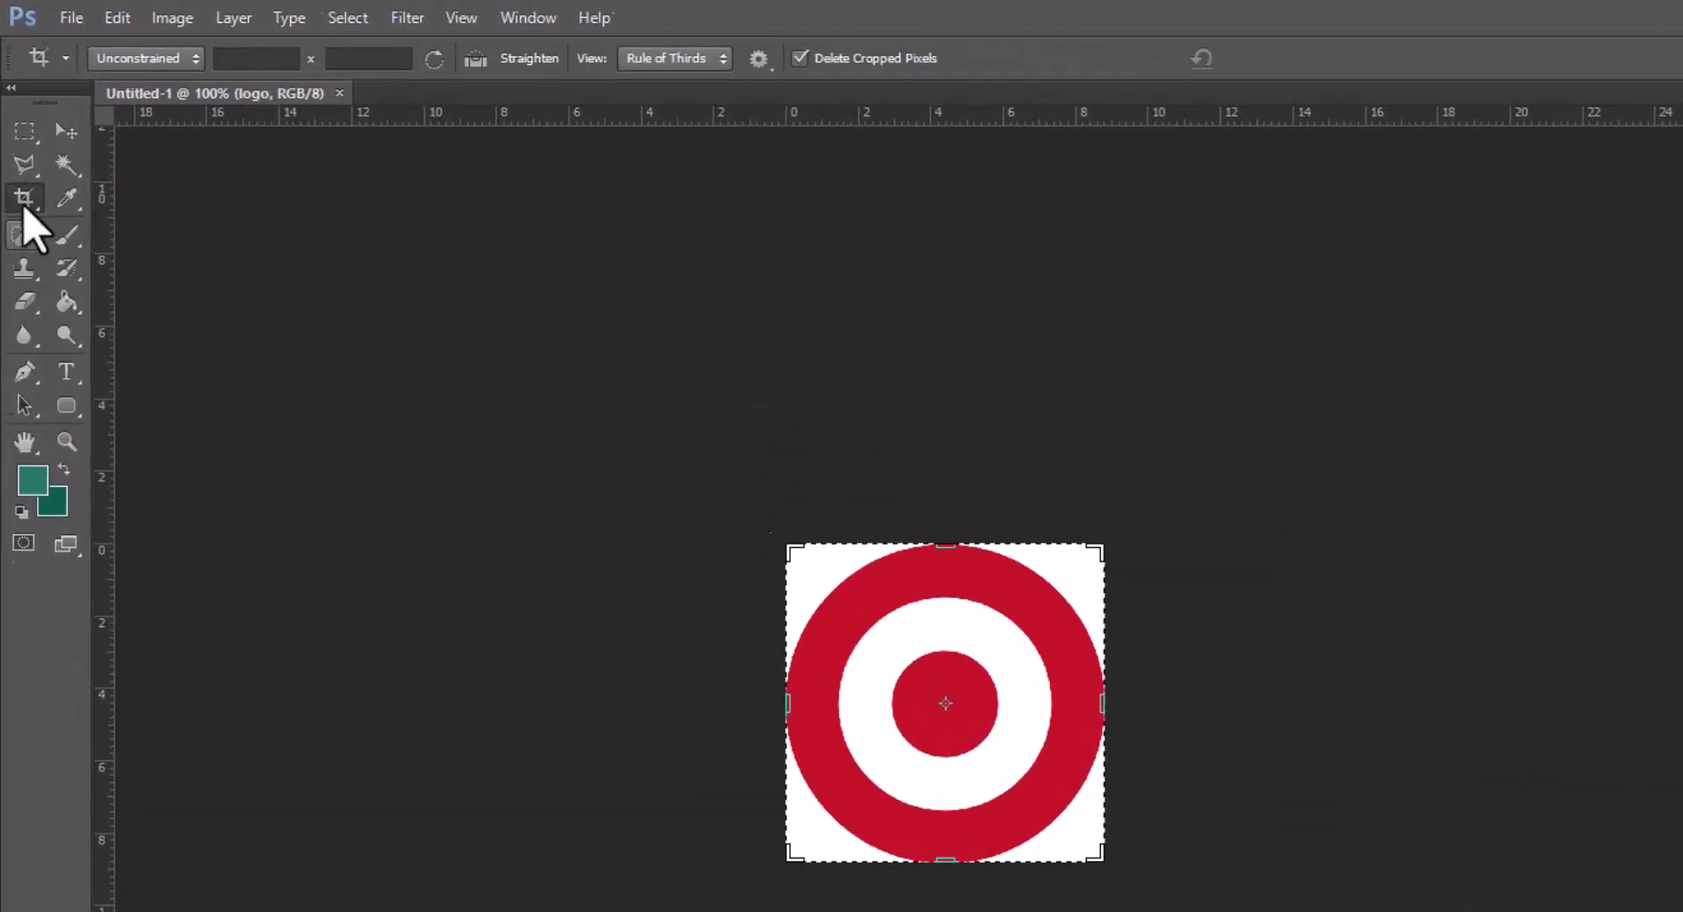
drag(1106, 911, 557, 911)
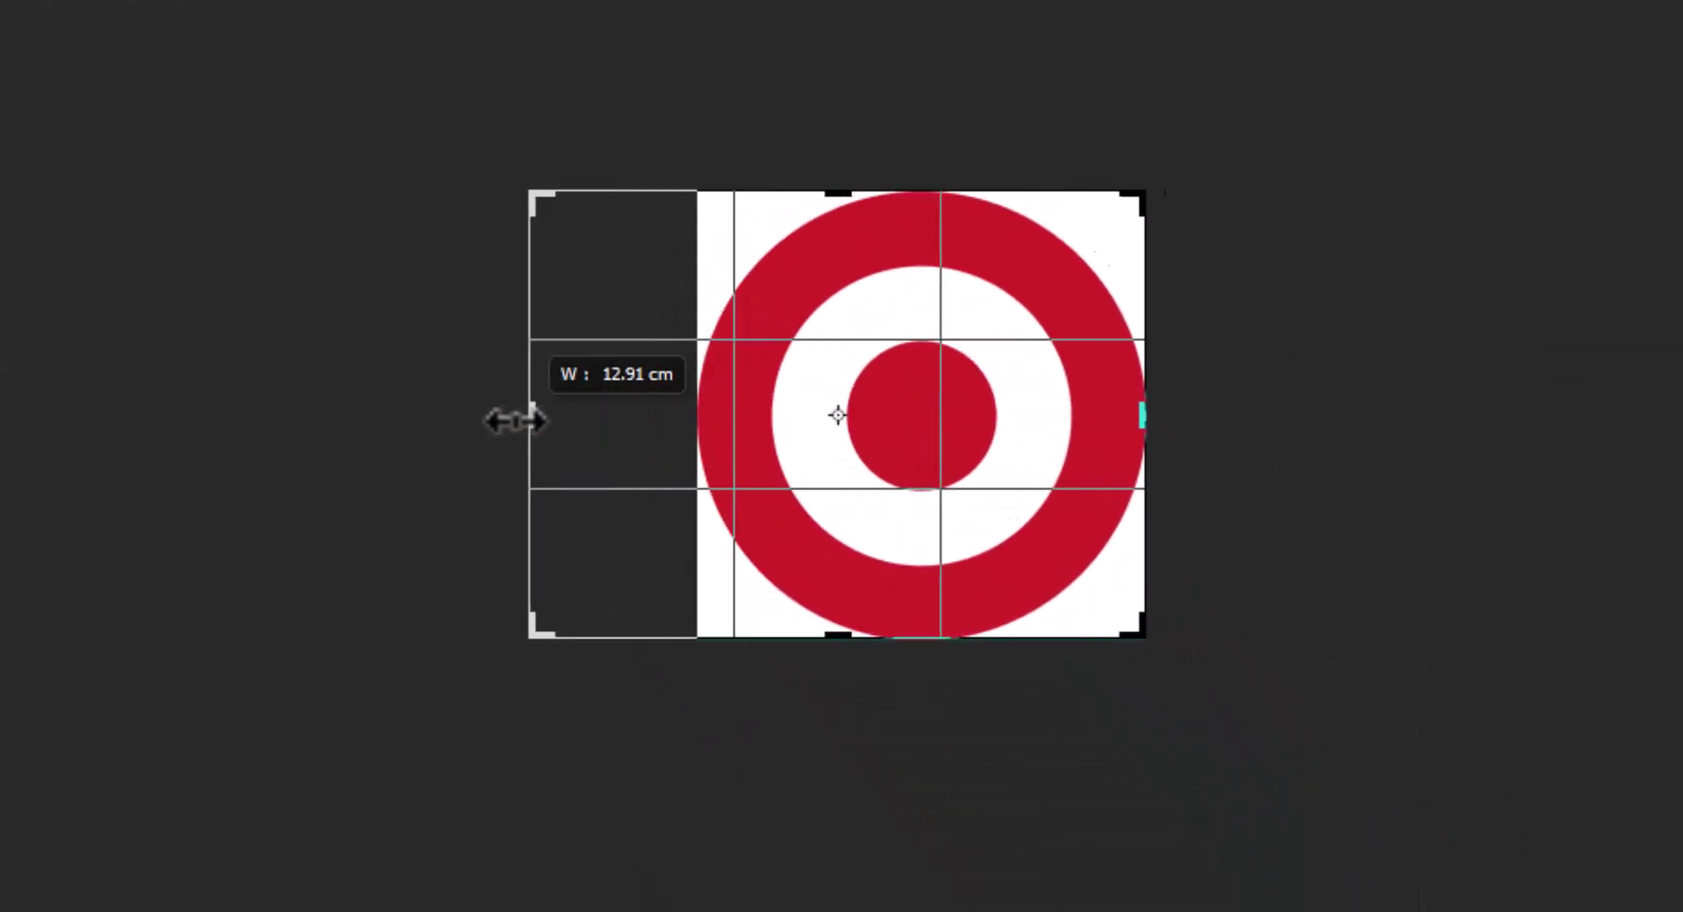
drag(342, 421, 182, 428)
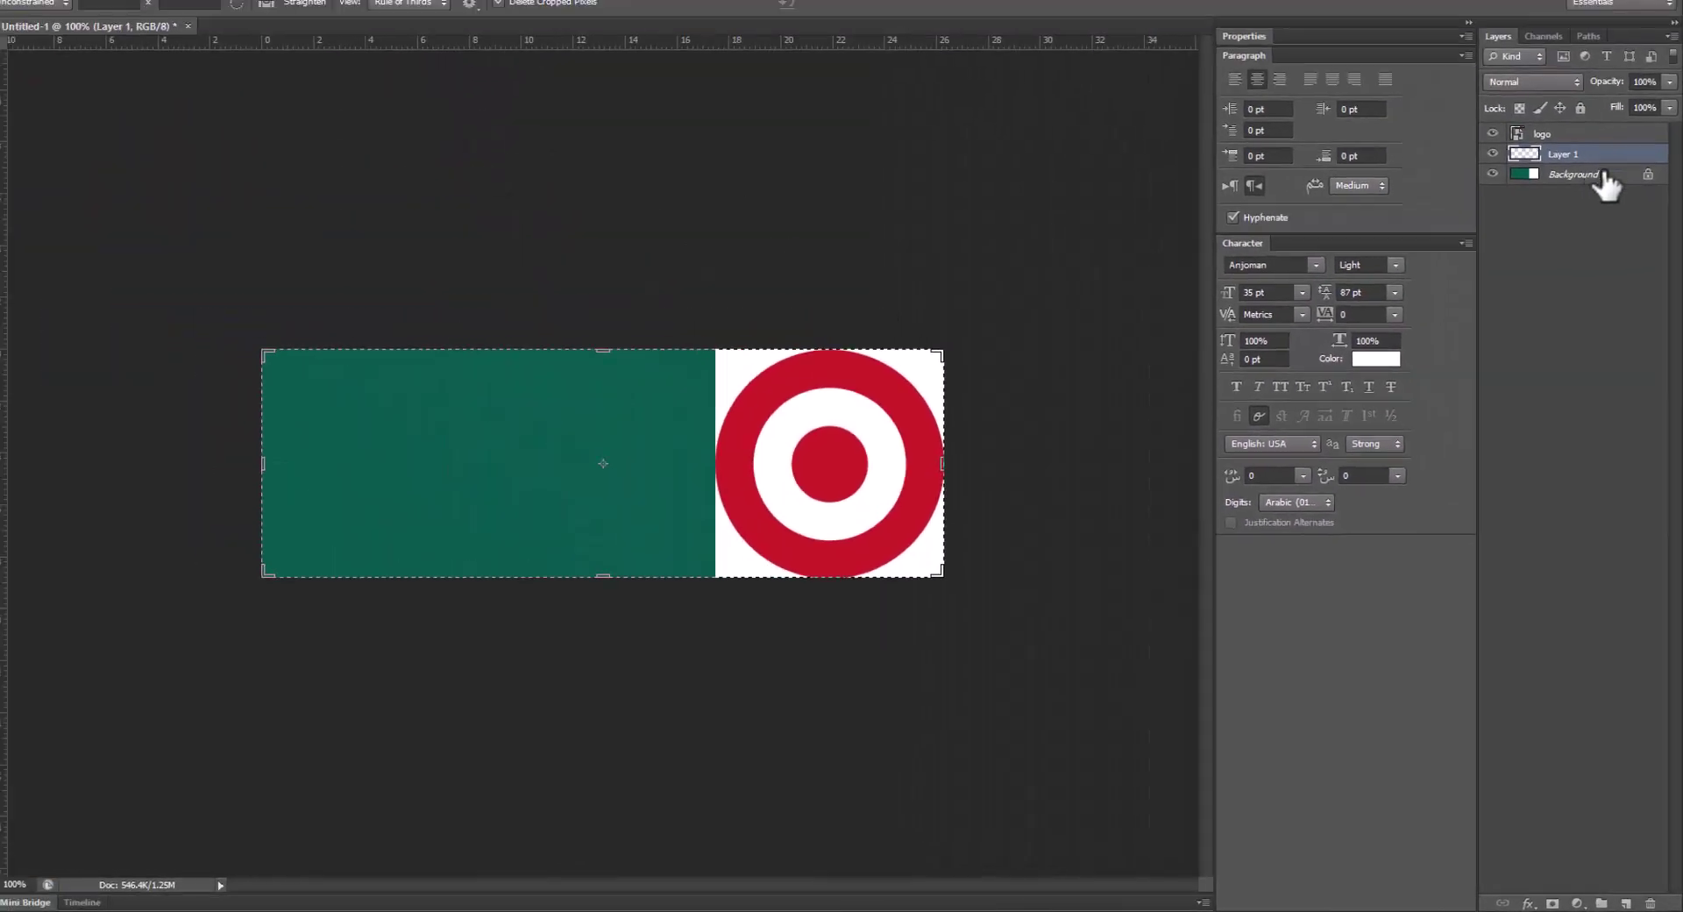
Delete the green and white Background layer so that the canvas is transparent
double_click(1613, 205)
key(Escape)
key(Delete)
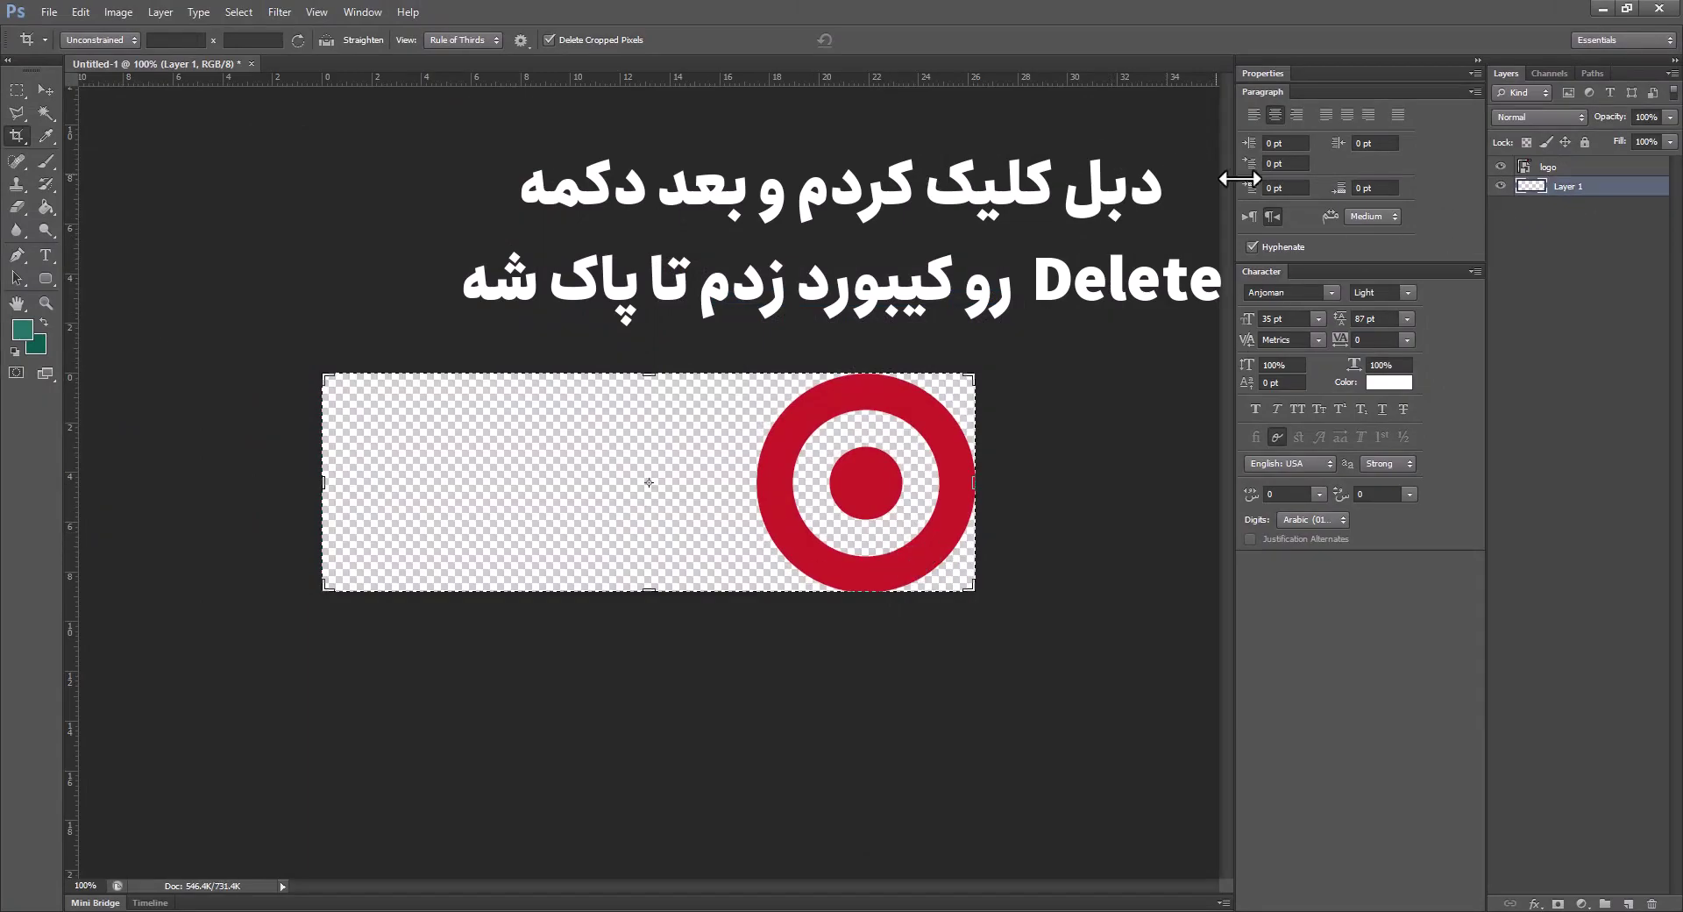
Scale the logo layer down to about 48% with Free Transform, leaving a small margin around it
click(1540, 168)
key(ctrl+t)
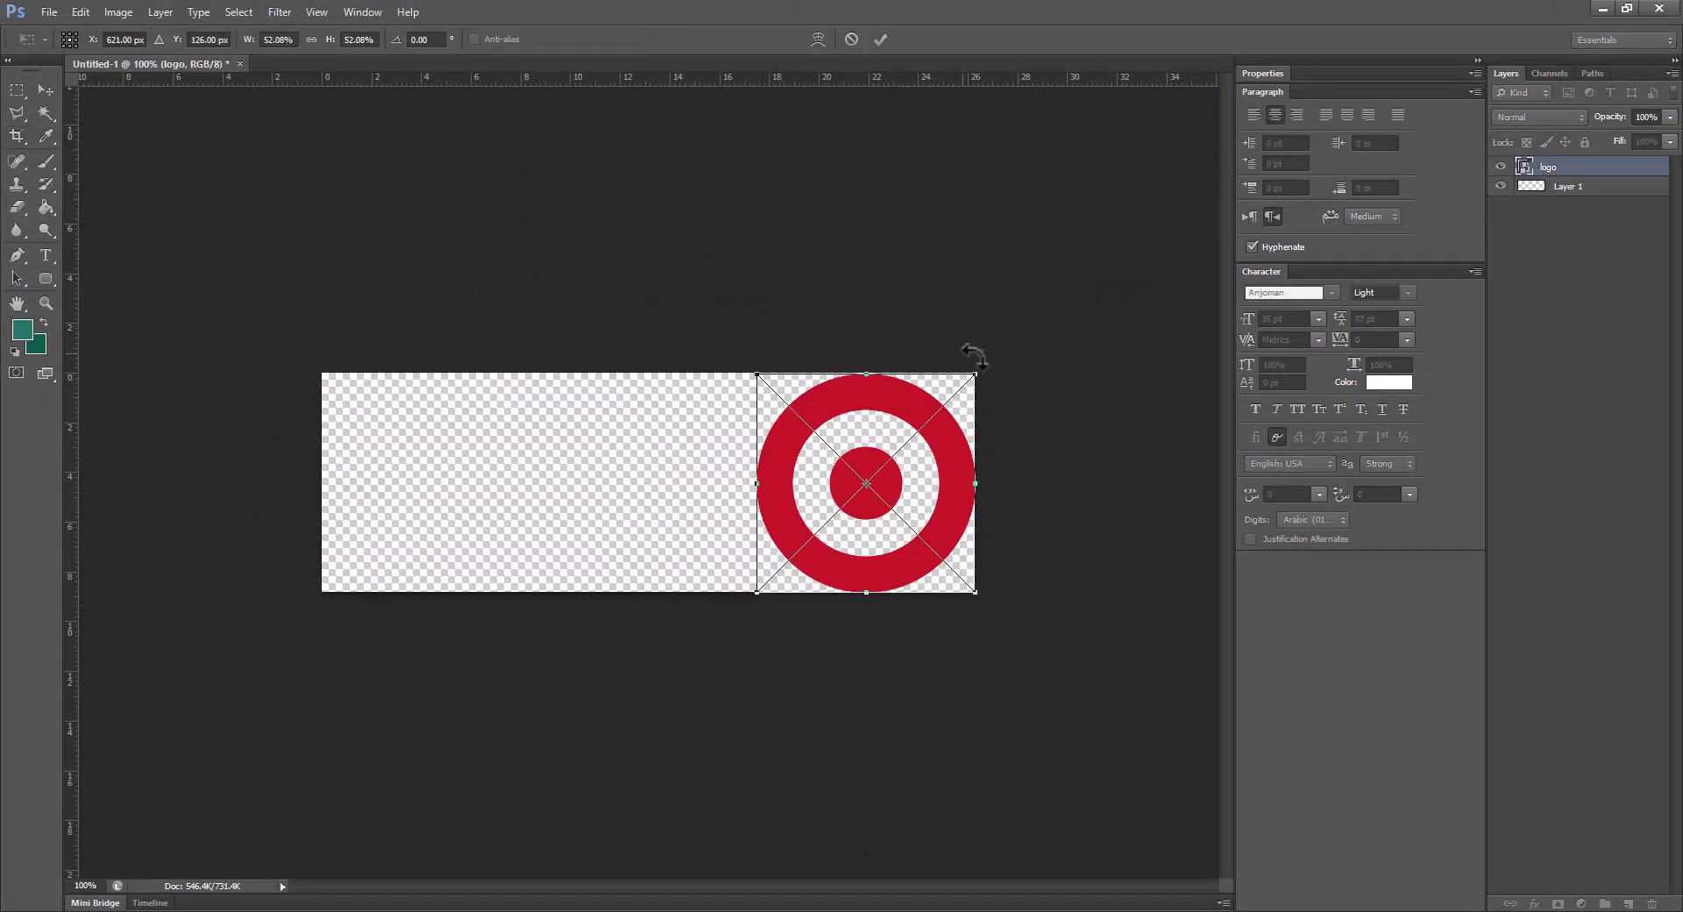
drag(979, 371, 969, 378)
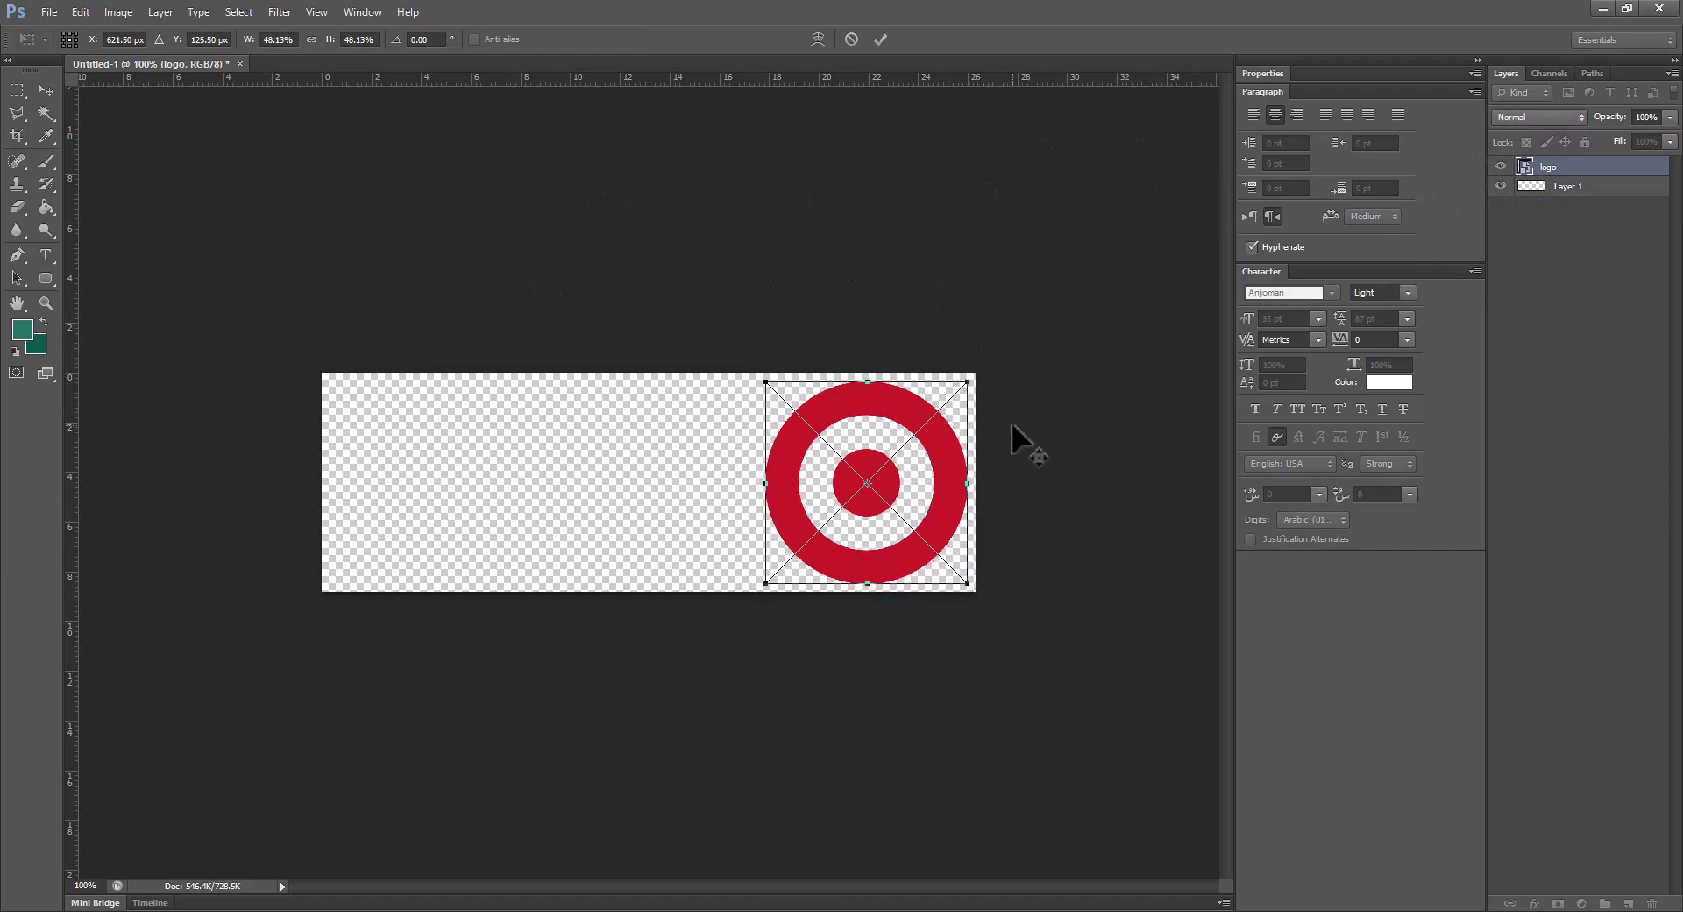
key(Return)
Draw a text box in the empty area beside the logo and set its text colour to red #cd2027, sampled from the logo
key(c)
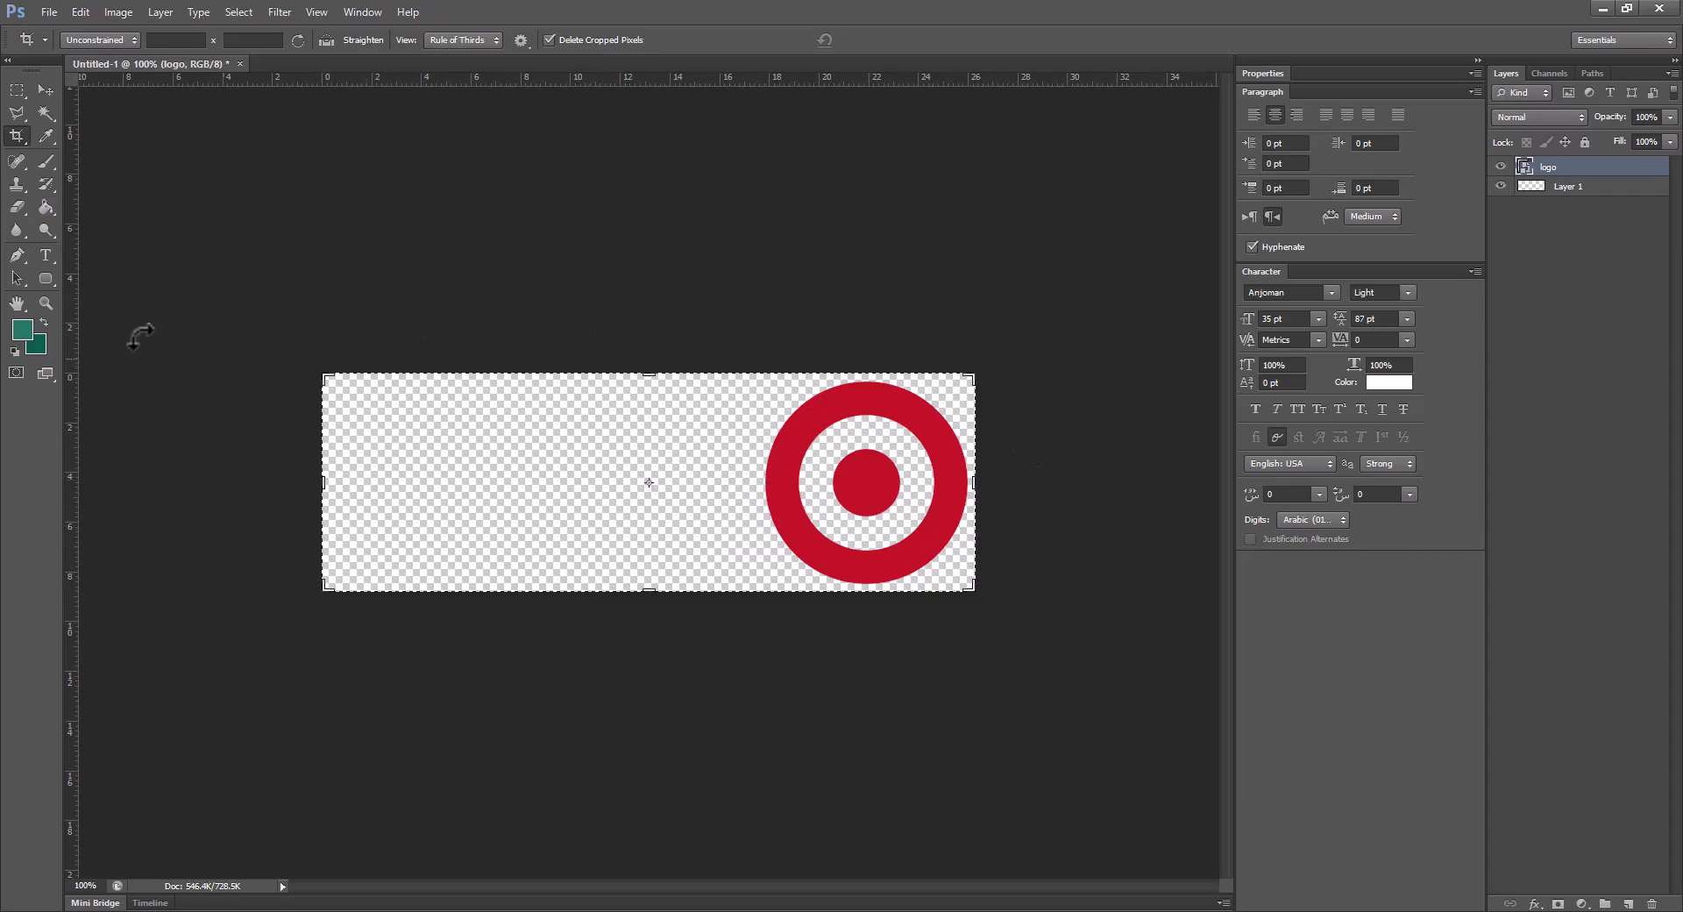
click(46, 254)
drag(750, 419, 424, 540)
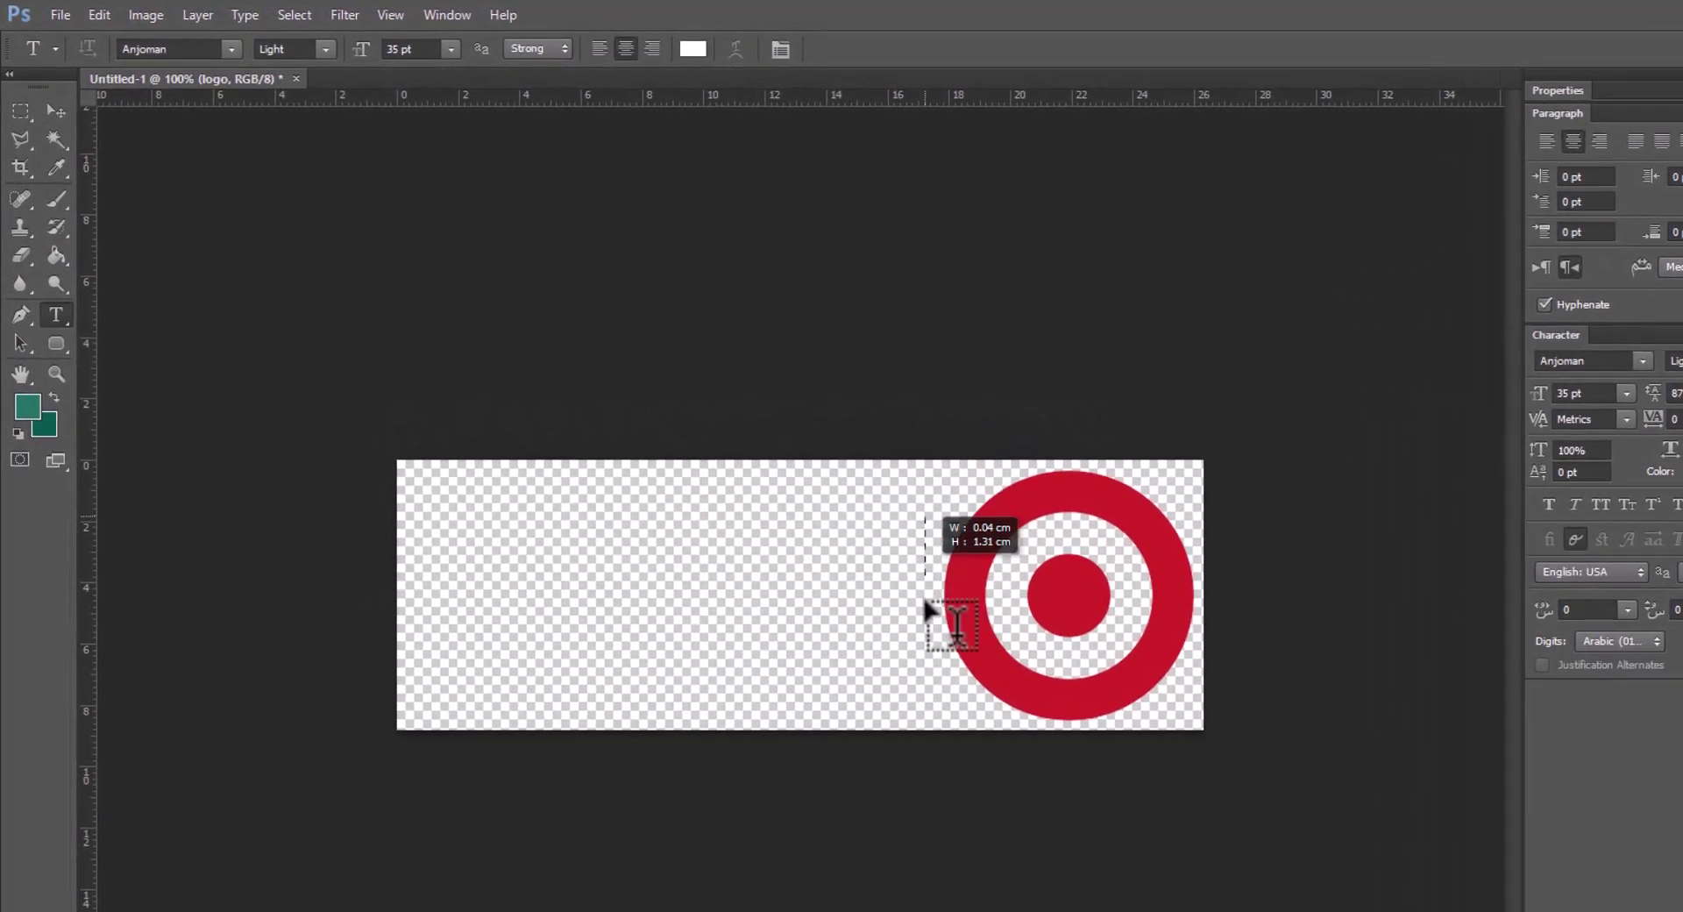
drag(523, 664, 422, 680)
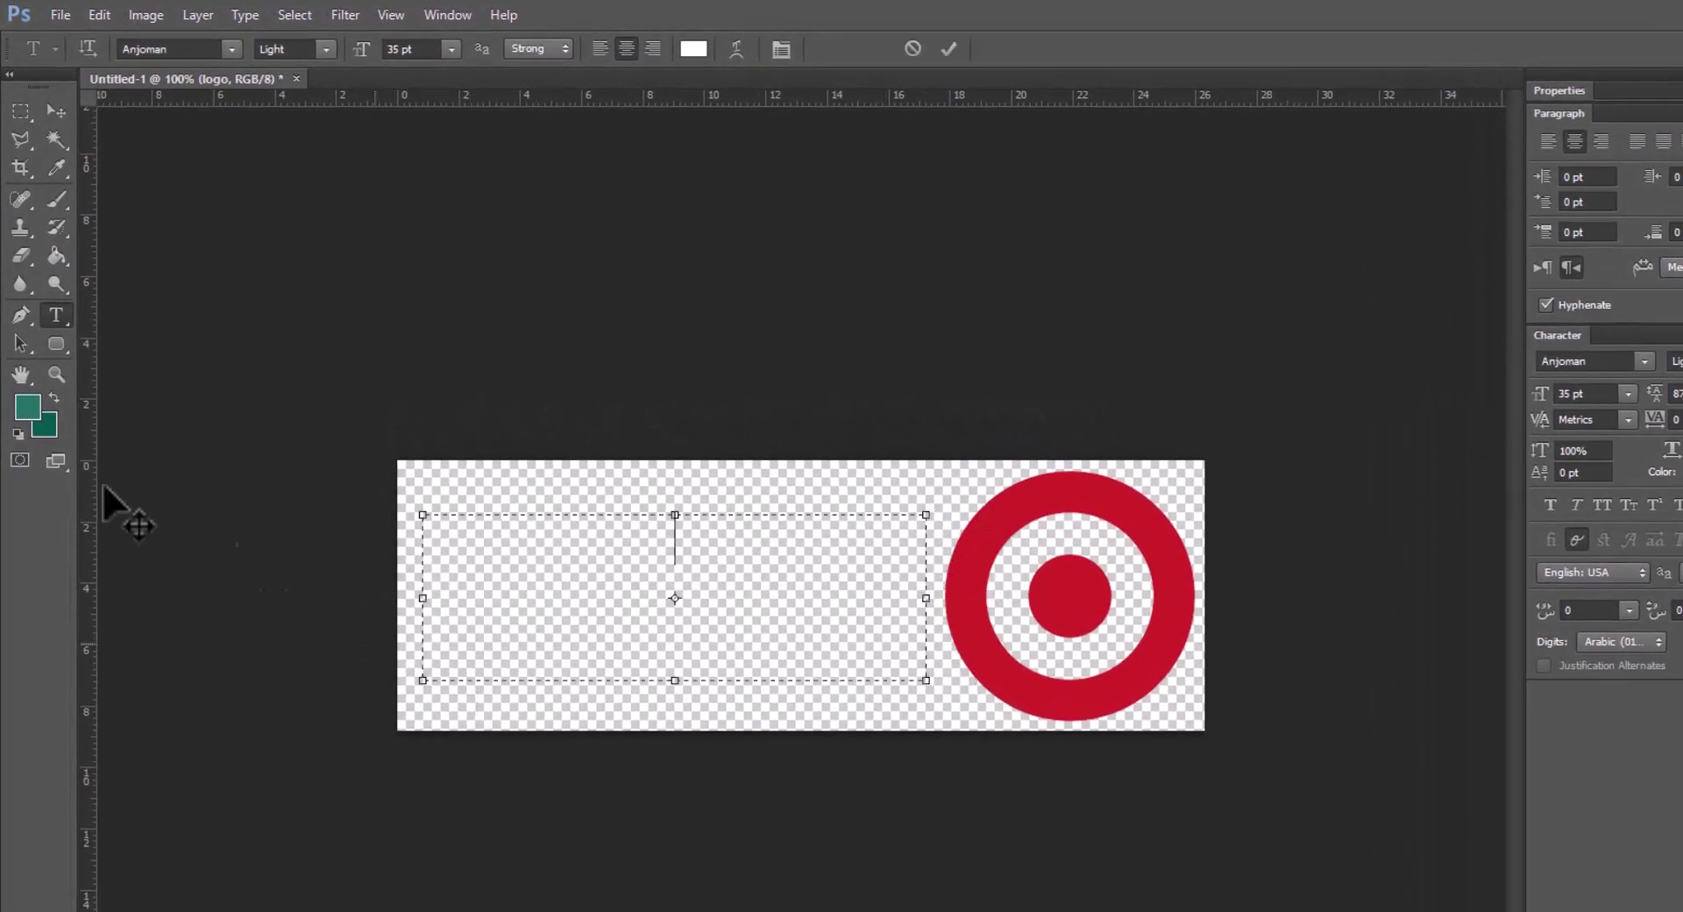
click(29, 412)
click(996, 530)
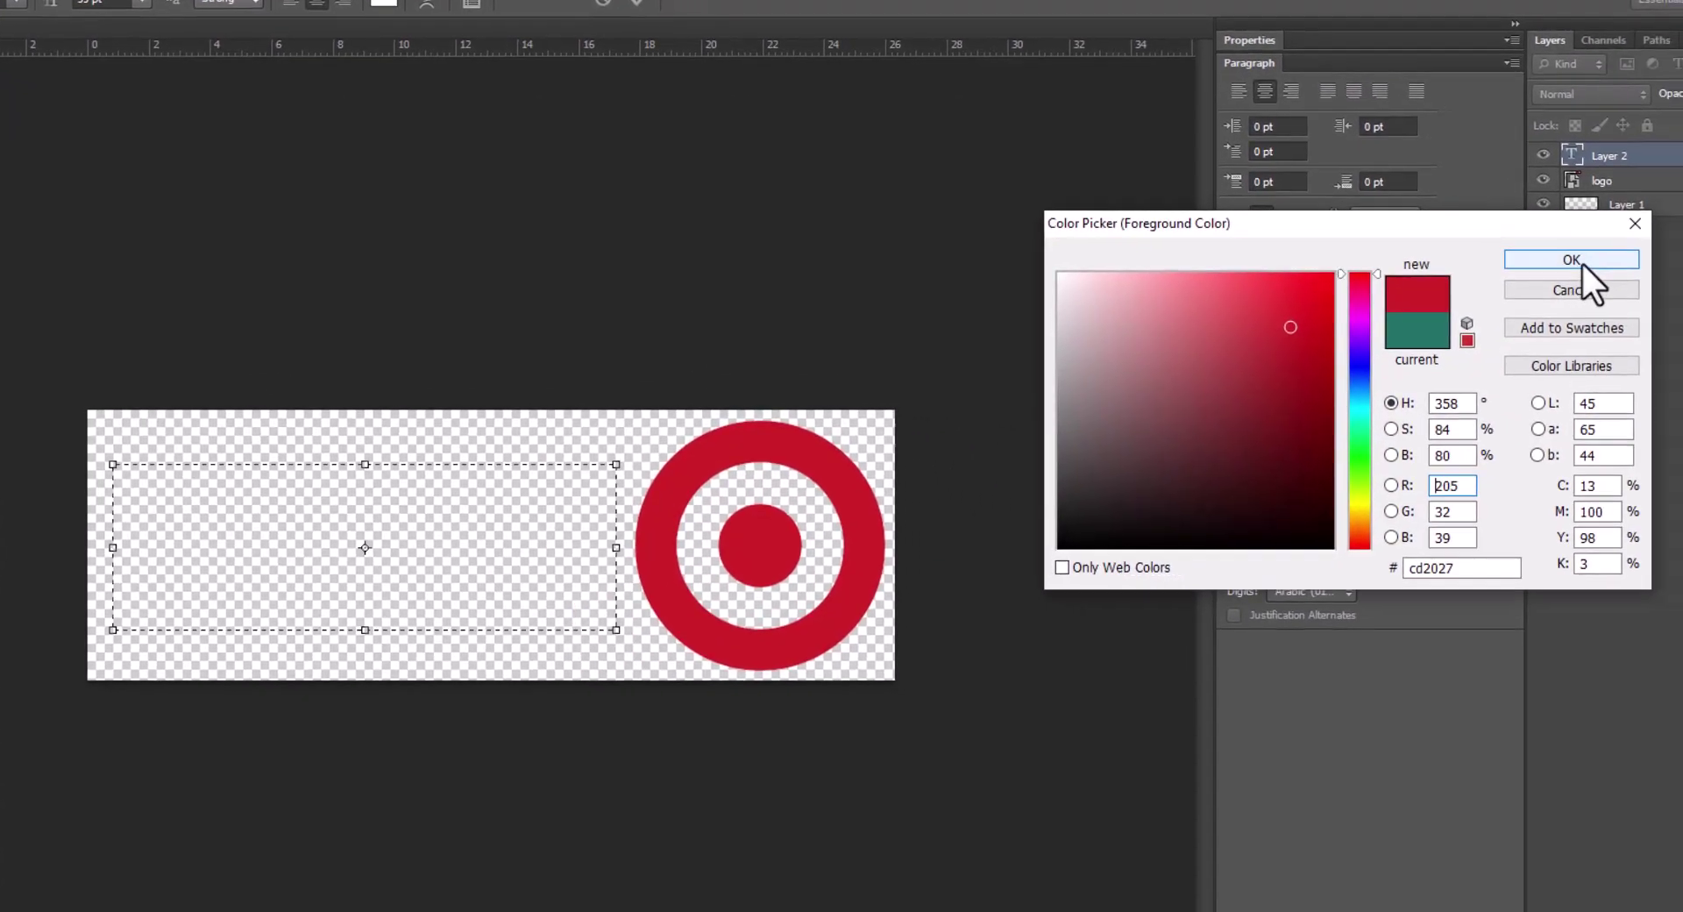
click(1584, 265)
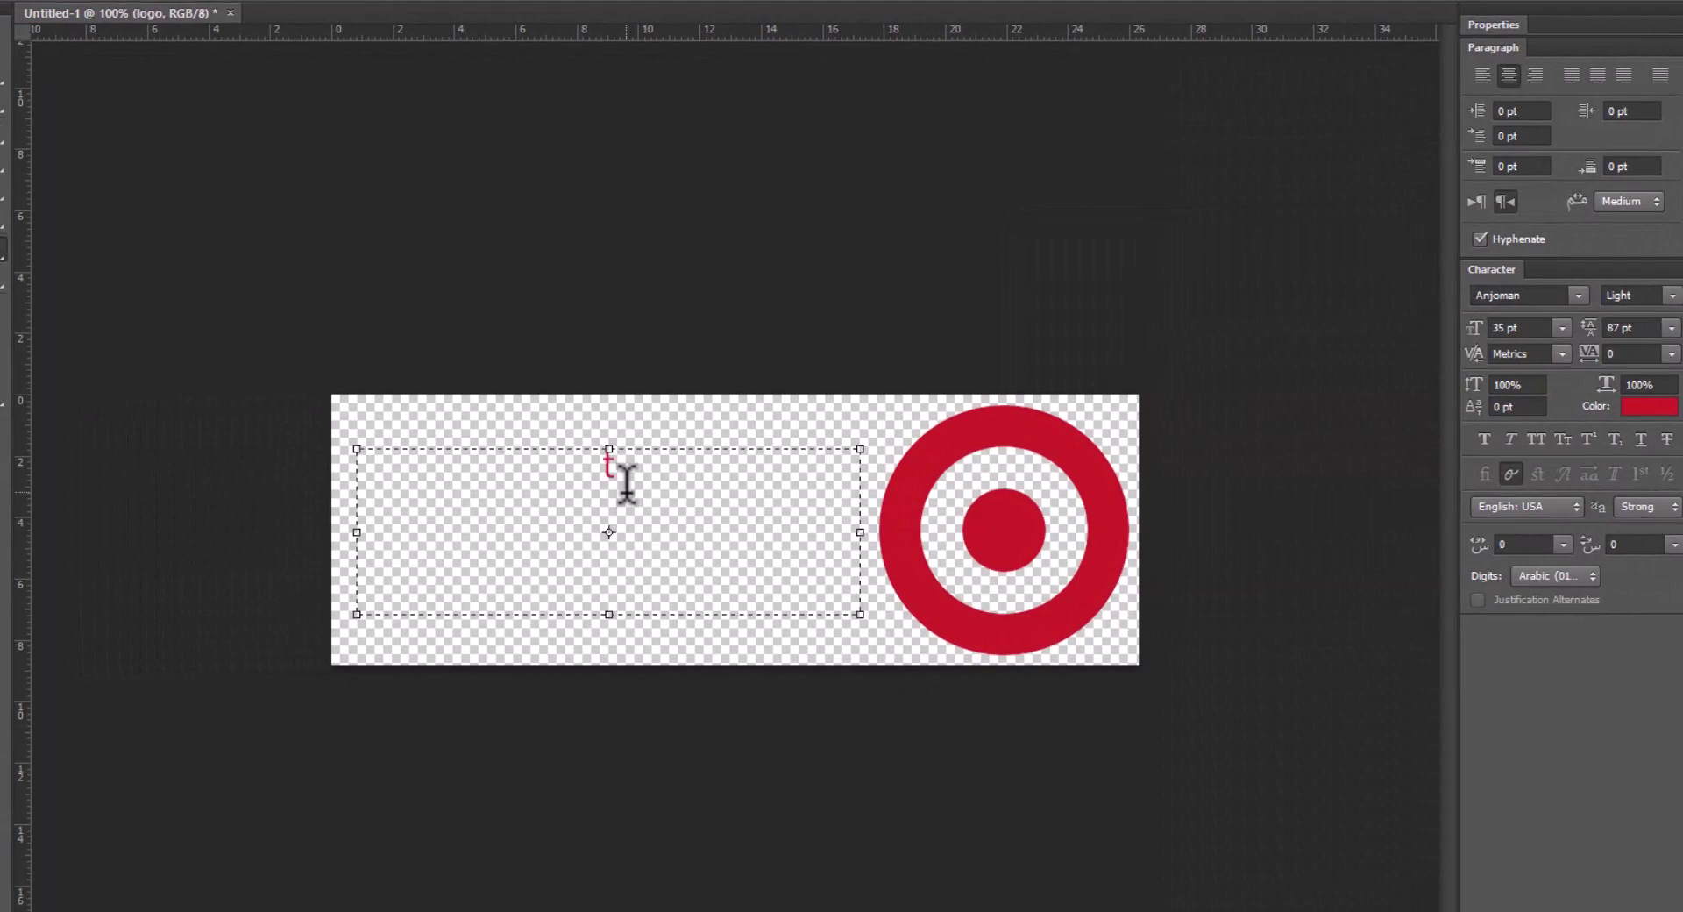
Enter the store name "فروشگاه پوشاک" in the text box
text(v,a)
key(ctrl+a)
text(فروشکا)
key(BackSpace)
key(BackSpace)
text(گاه پوشاک)
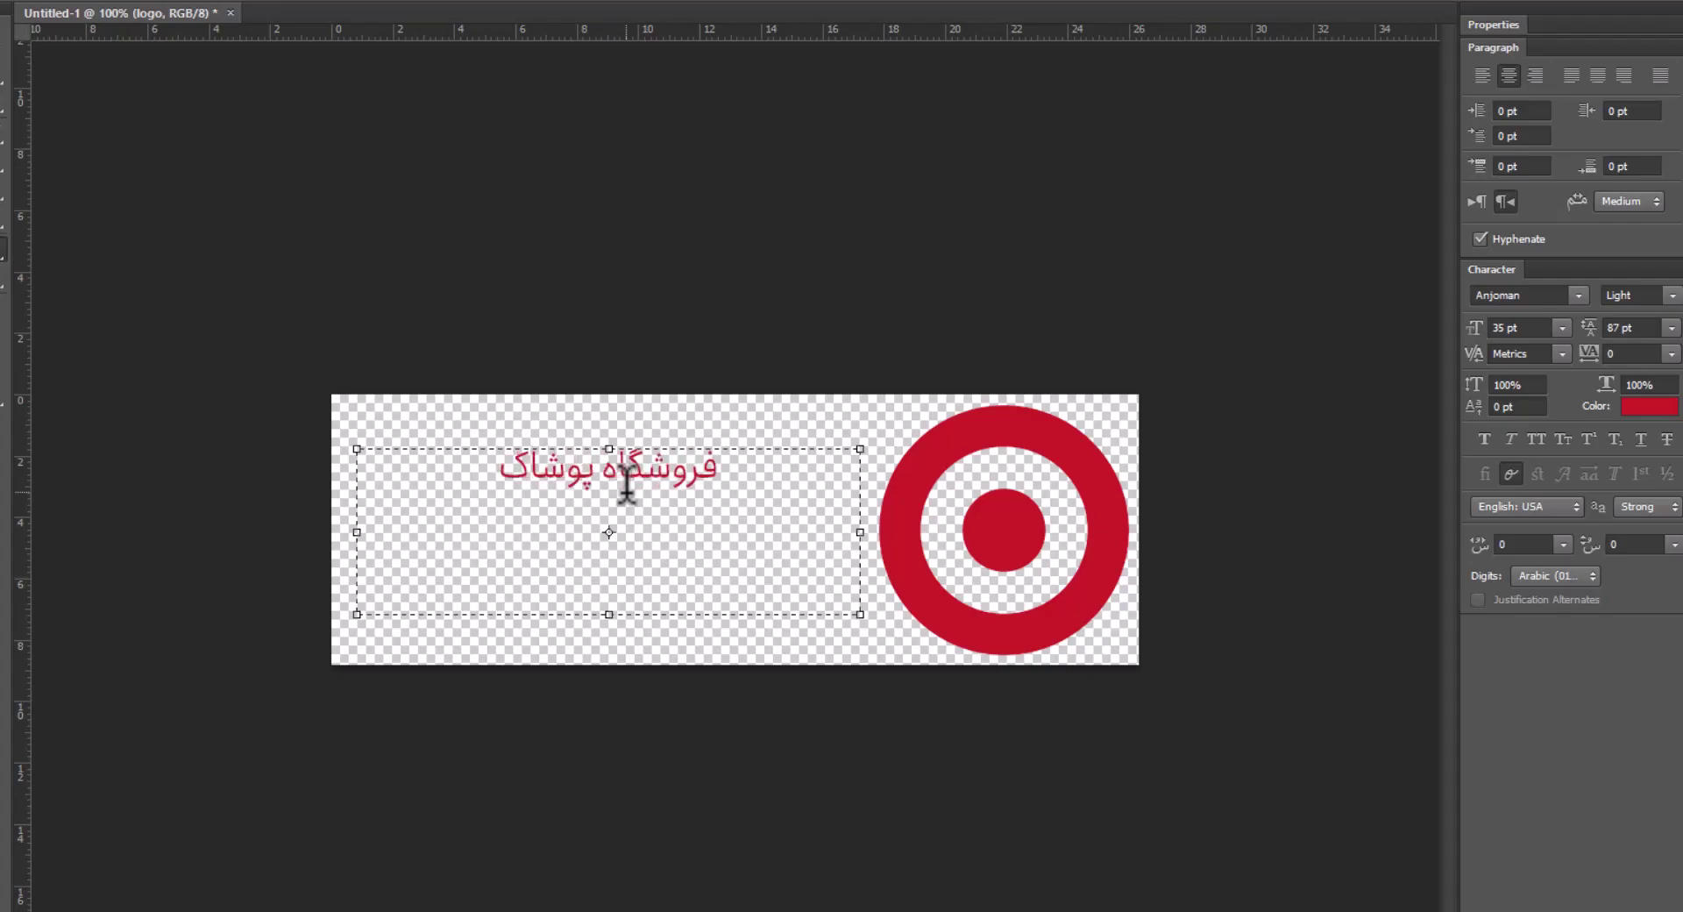
Set the store name text to the Black weight of Anjoman at 64 pt so that it fits on one line
key(ctrl+a)
click(412, 67)
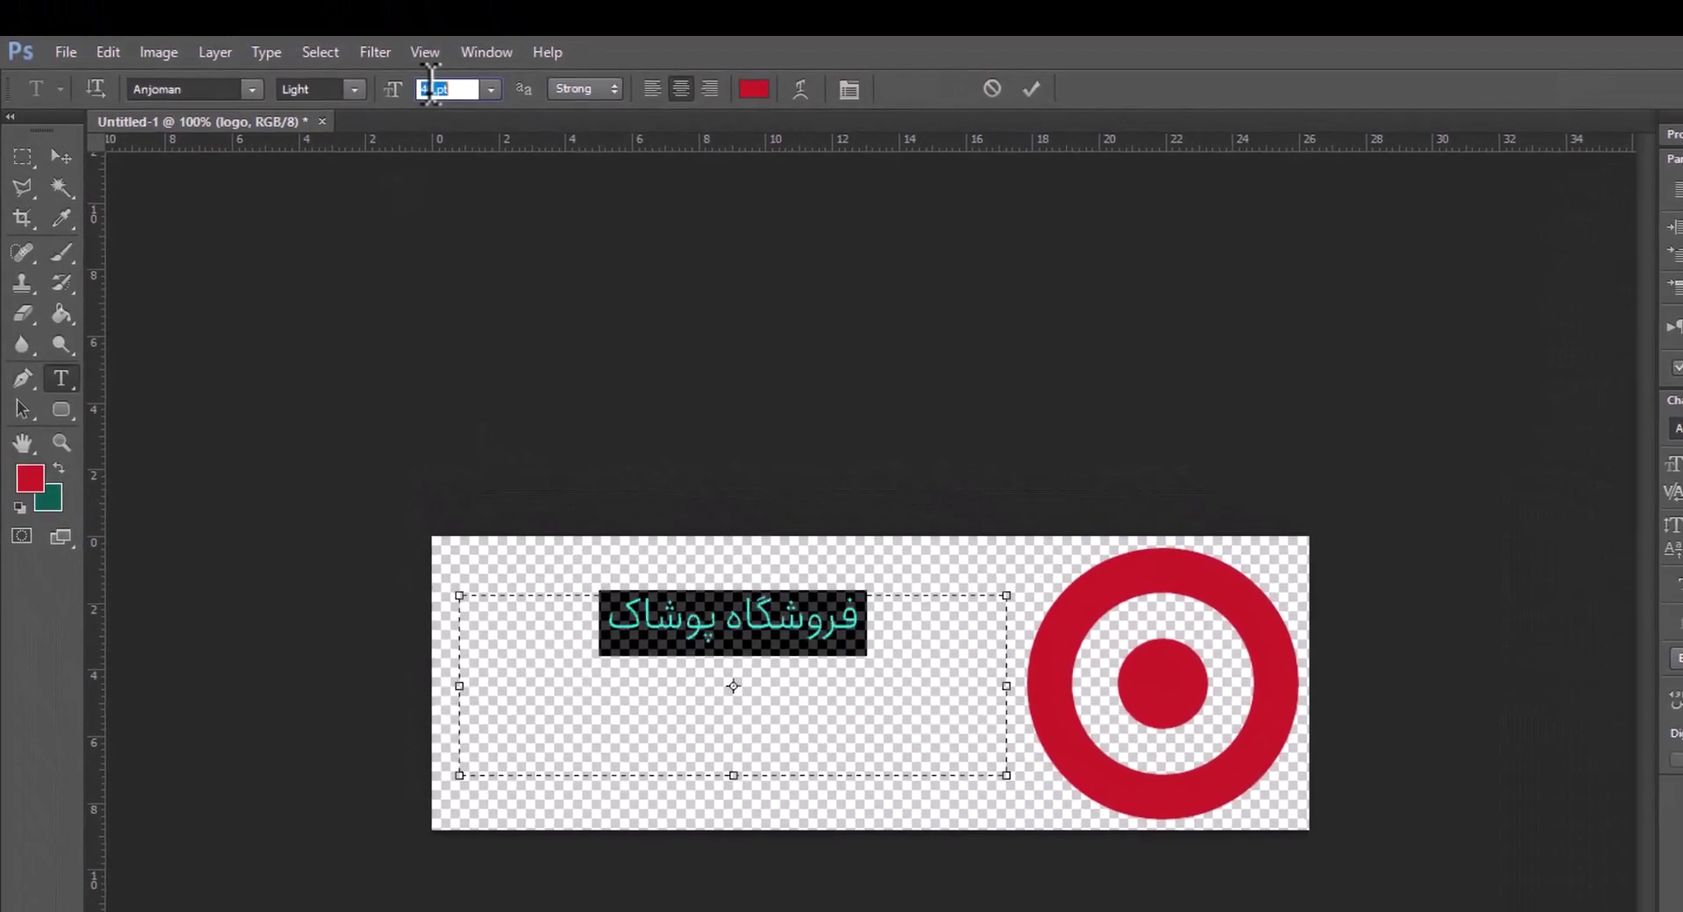
scroll(430, 83, up, 20)
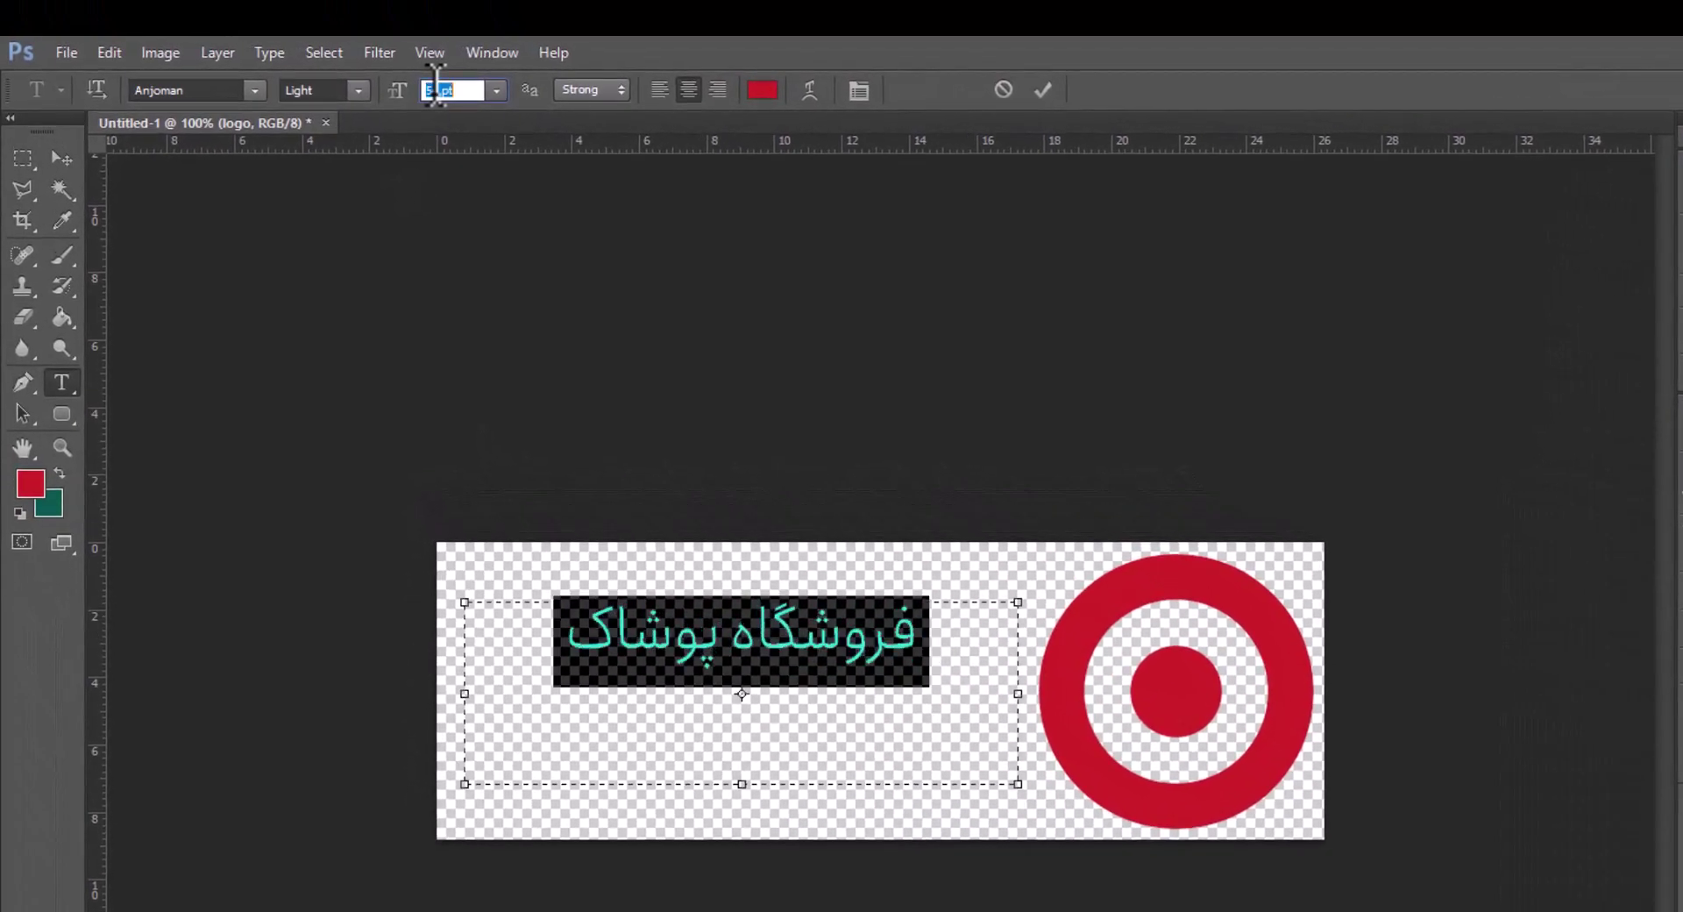
click(359, 88)
click(309, 130)
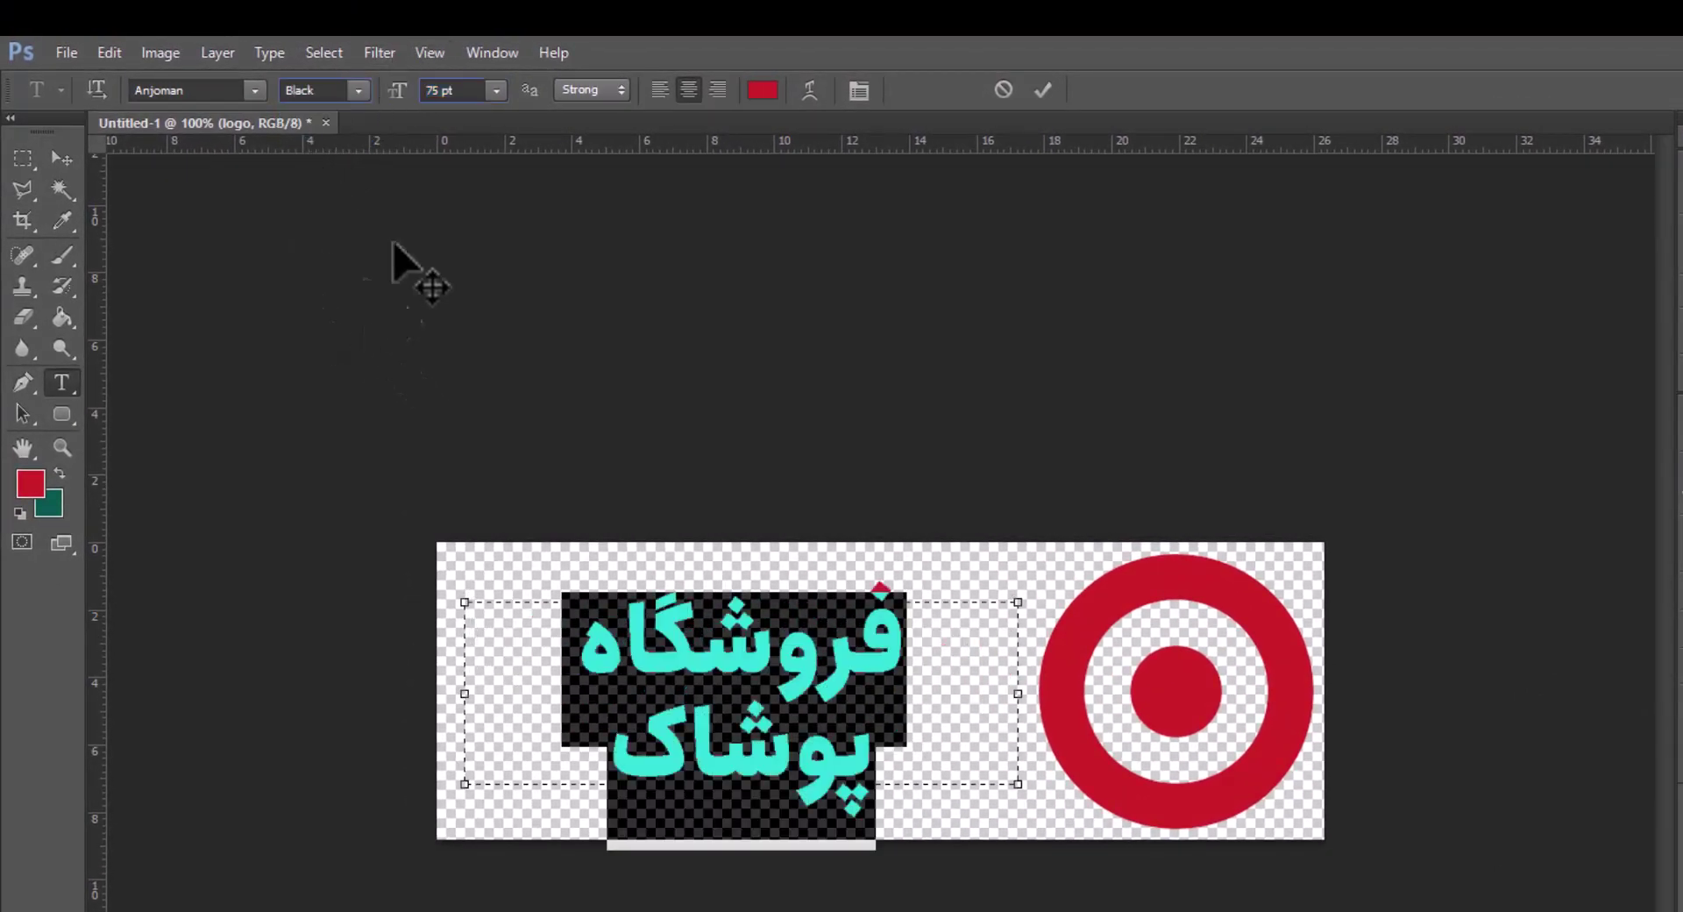
click(432, 91)
scroll(431, 90, down, 9)
scroll(430, 88, down, 2)
Move the store name text downwards so that it is vertically centred beside the target logo
click(61, 158)
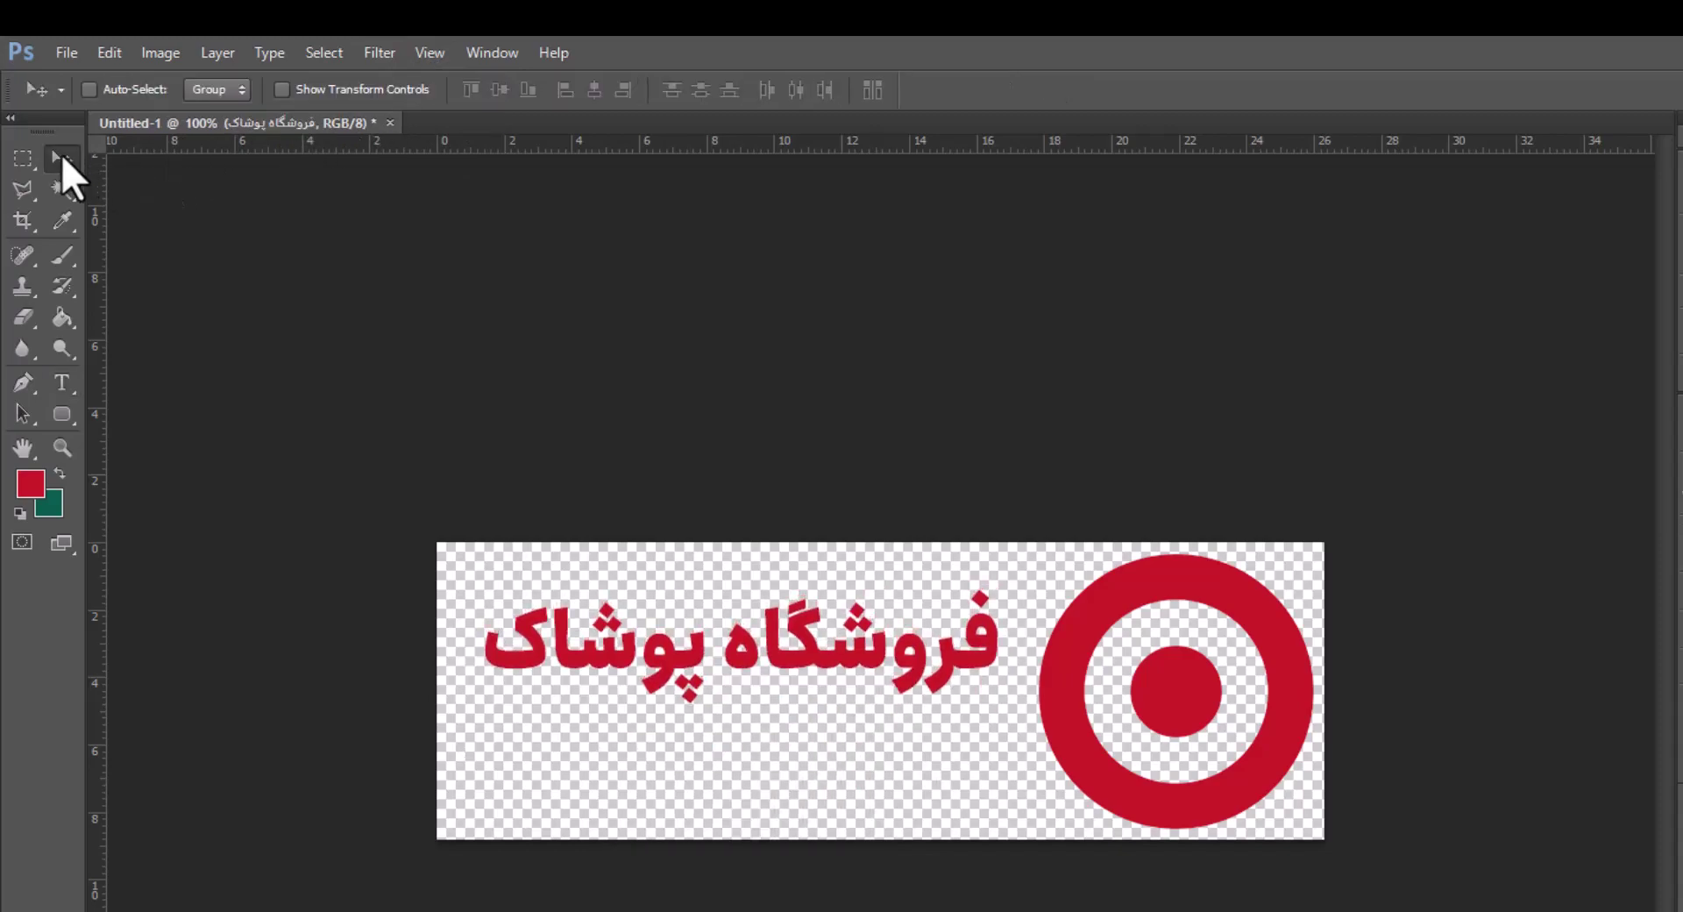
drag(815, 669, 855, 701)
key(shift+Down)
key(shift+Down)
key(shift+Down)
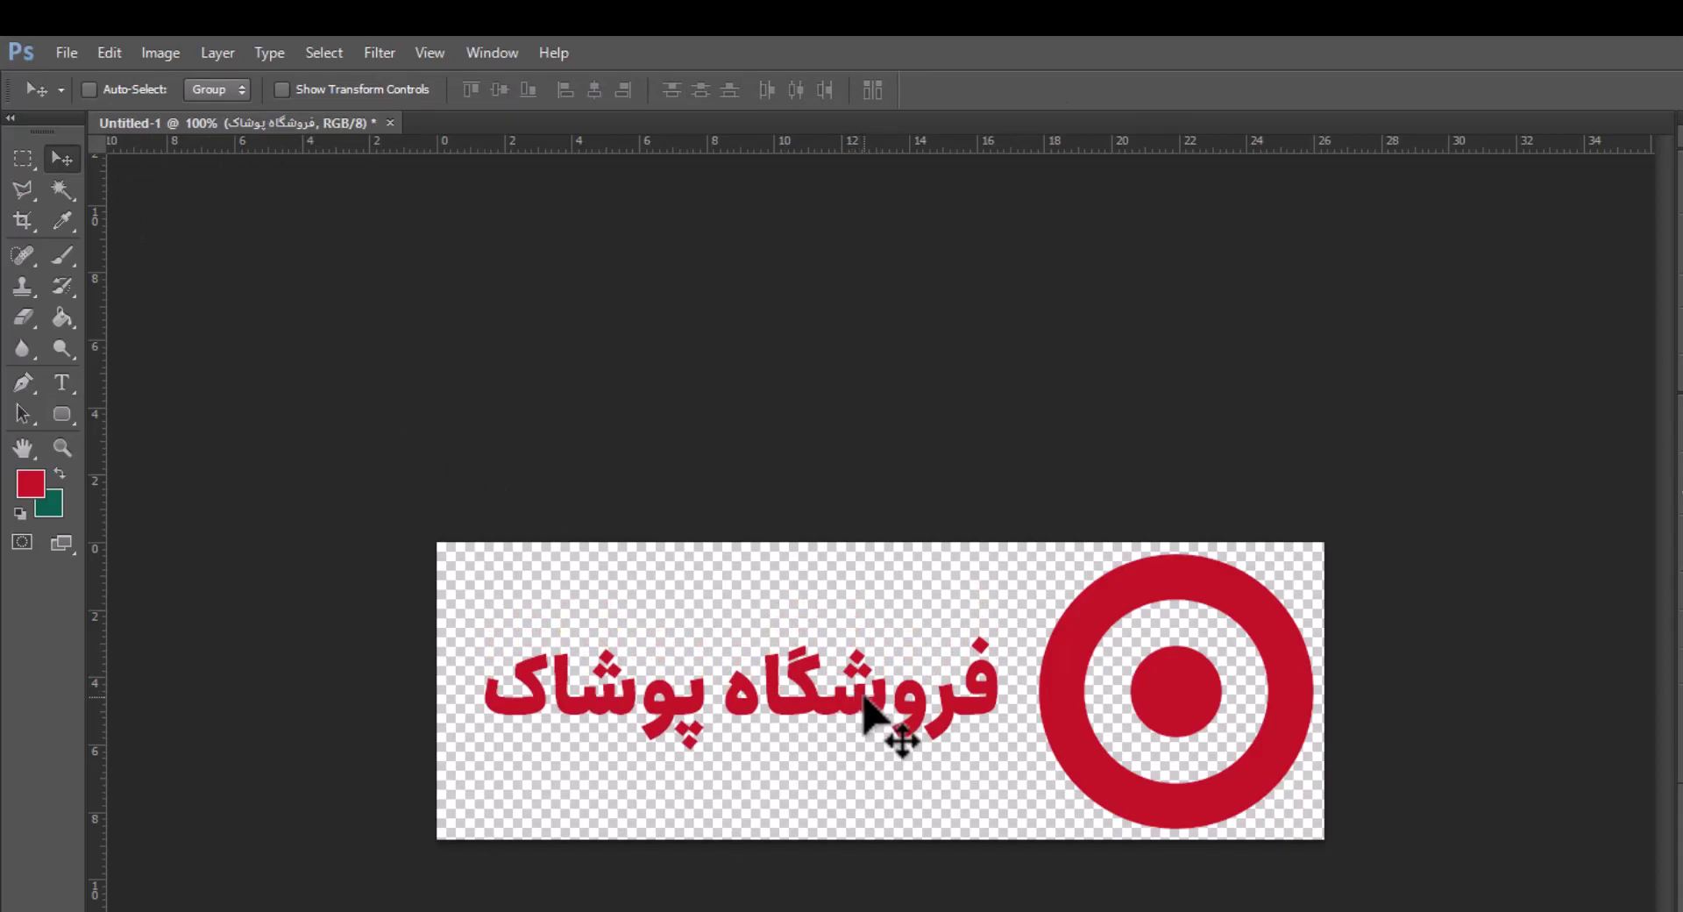
Save the logo for web as a PNG-24 200 px wide, named logo, on the Desktop
click(58, 52)
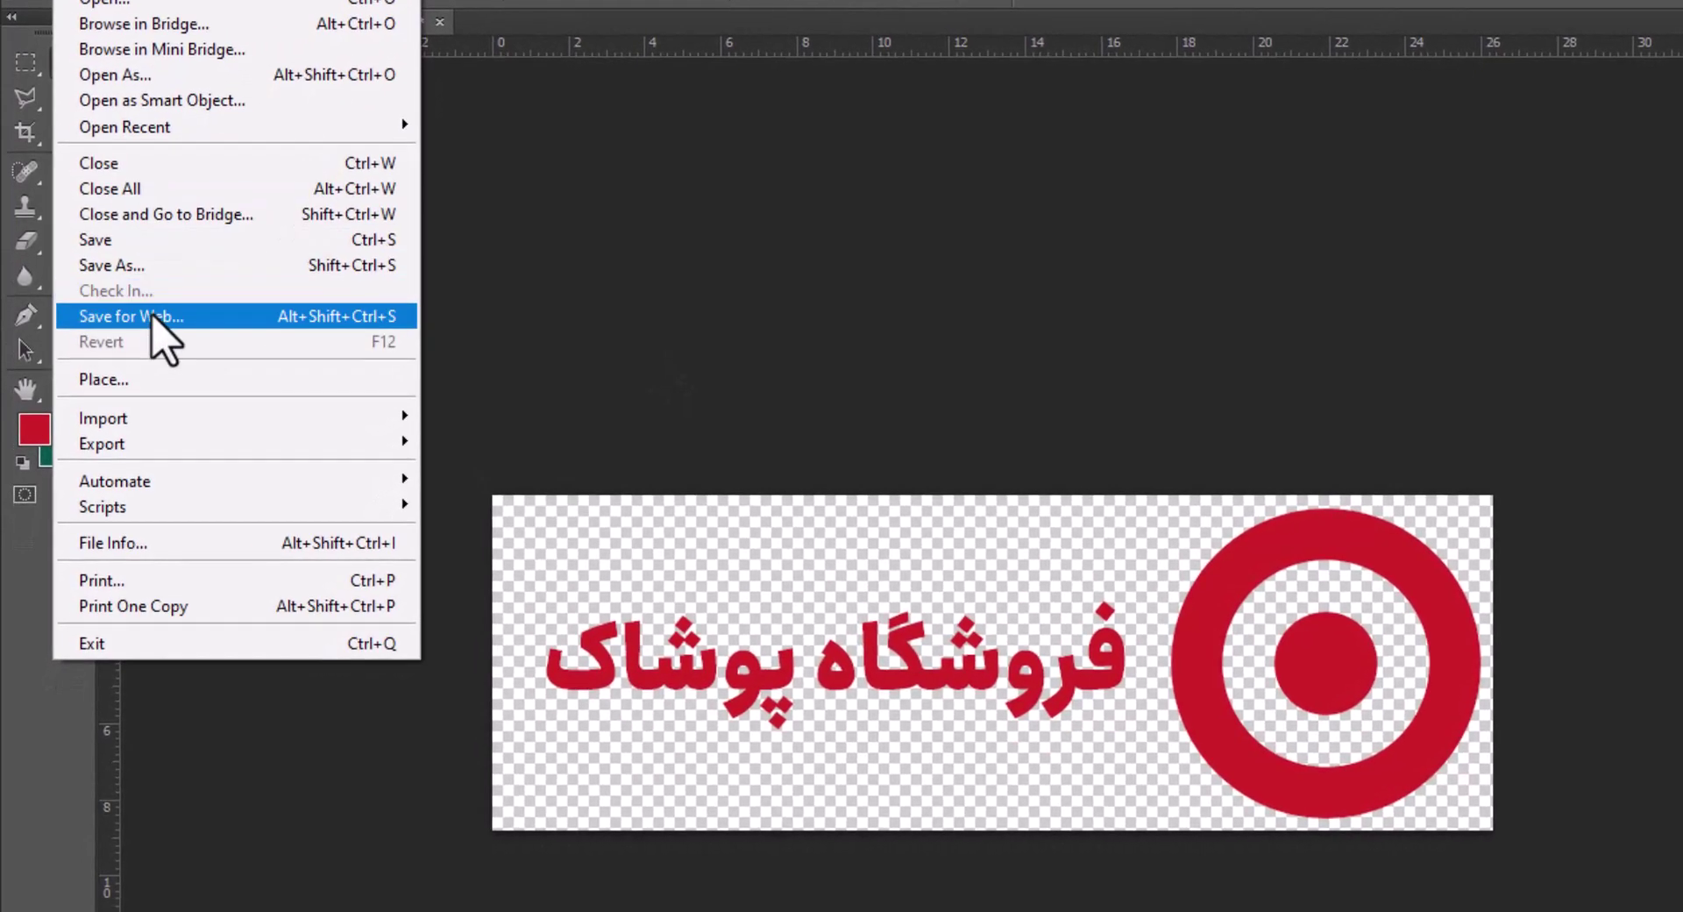
click(156, 318)
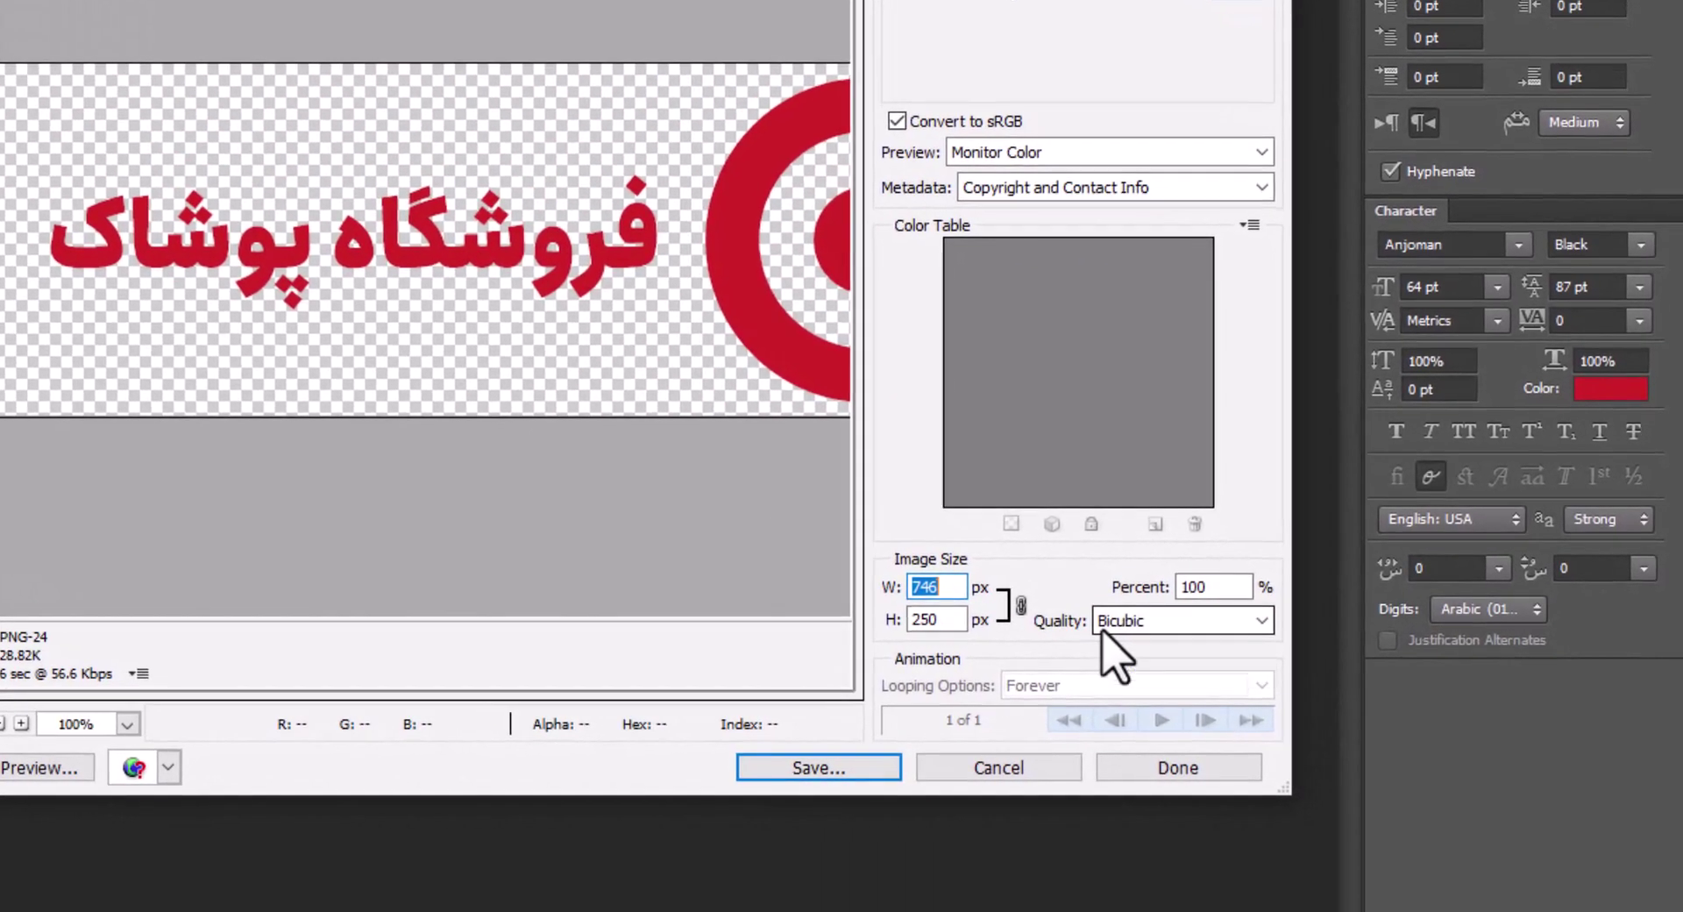
text(200)
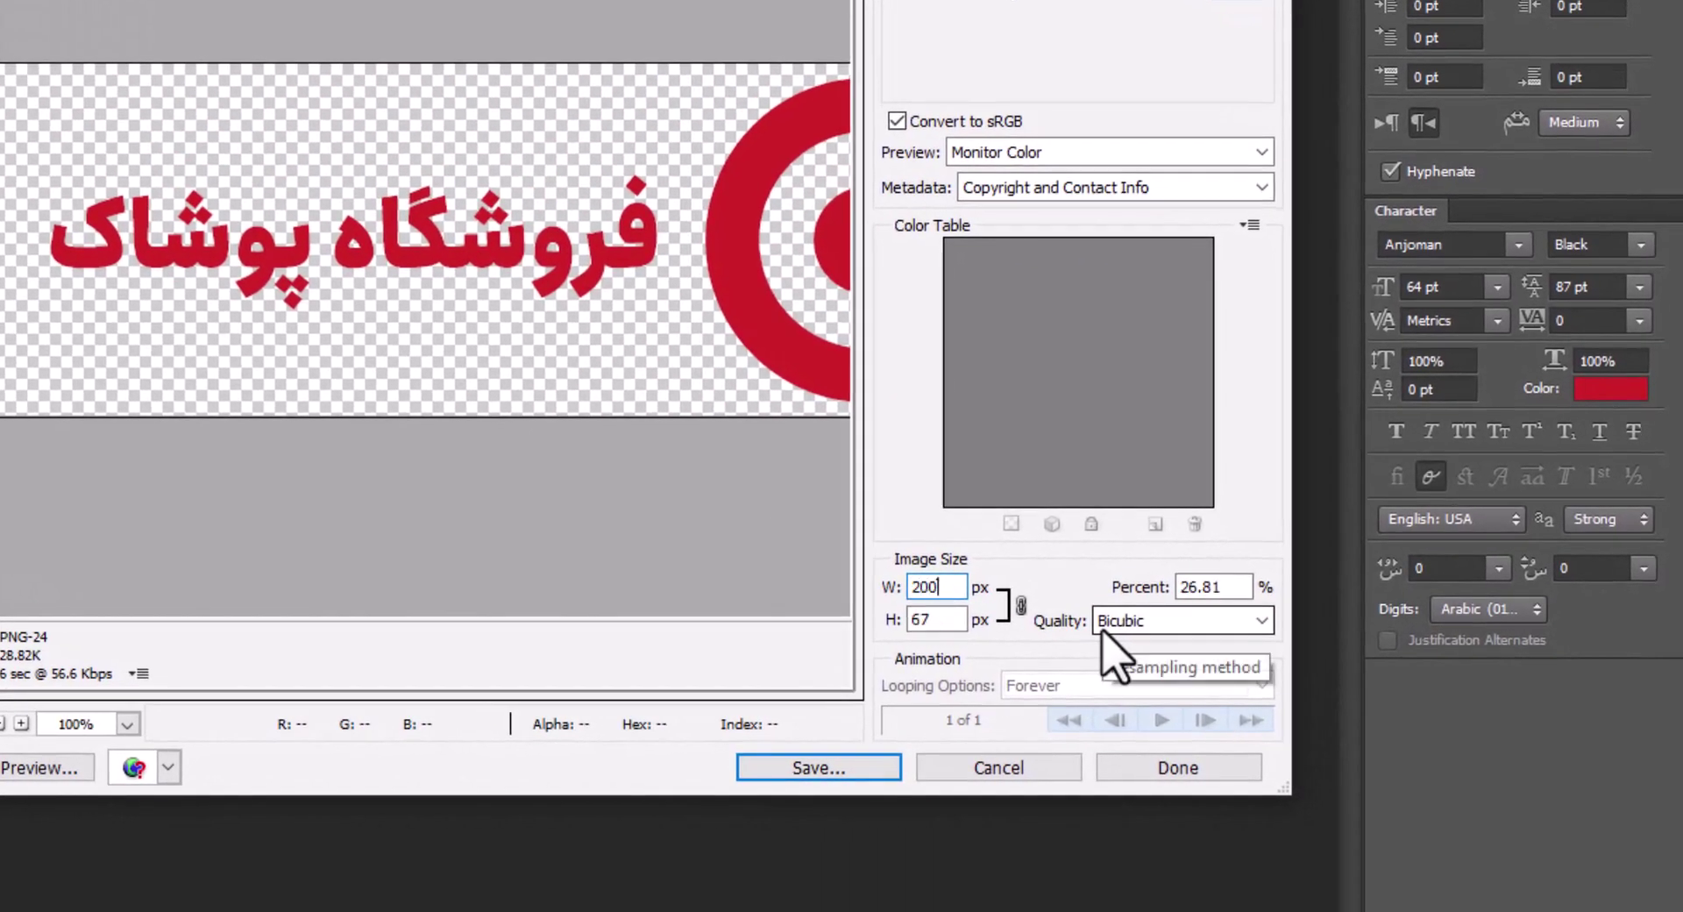
click(844, 772)
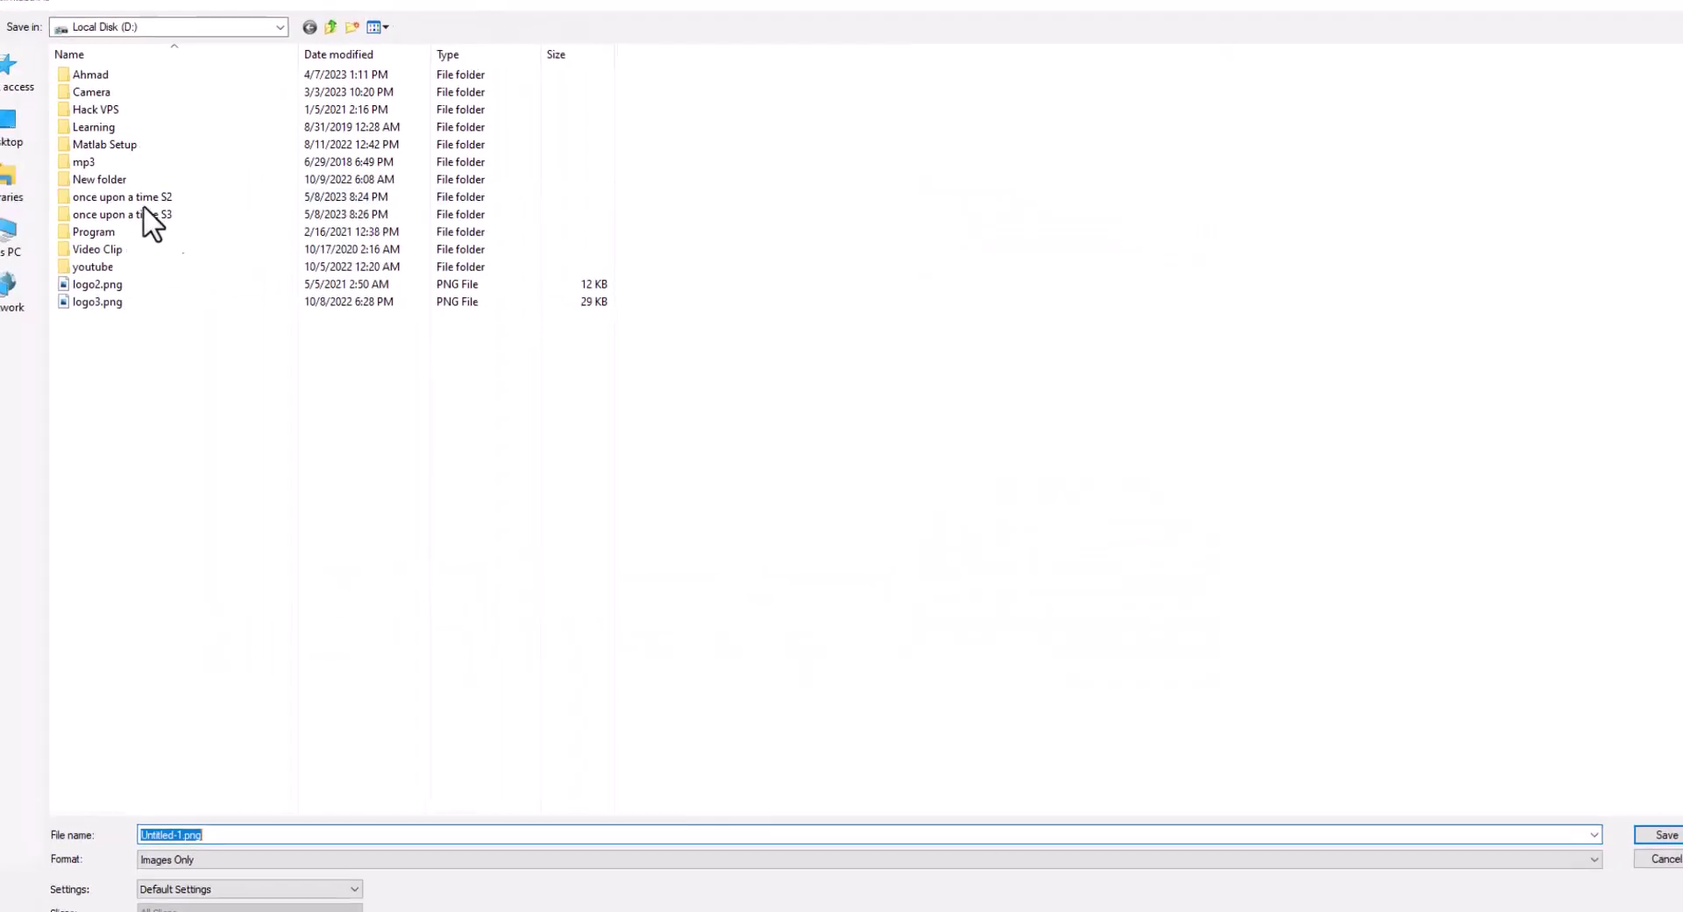
click(51, 139)
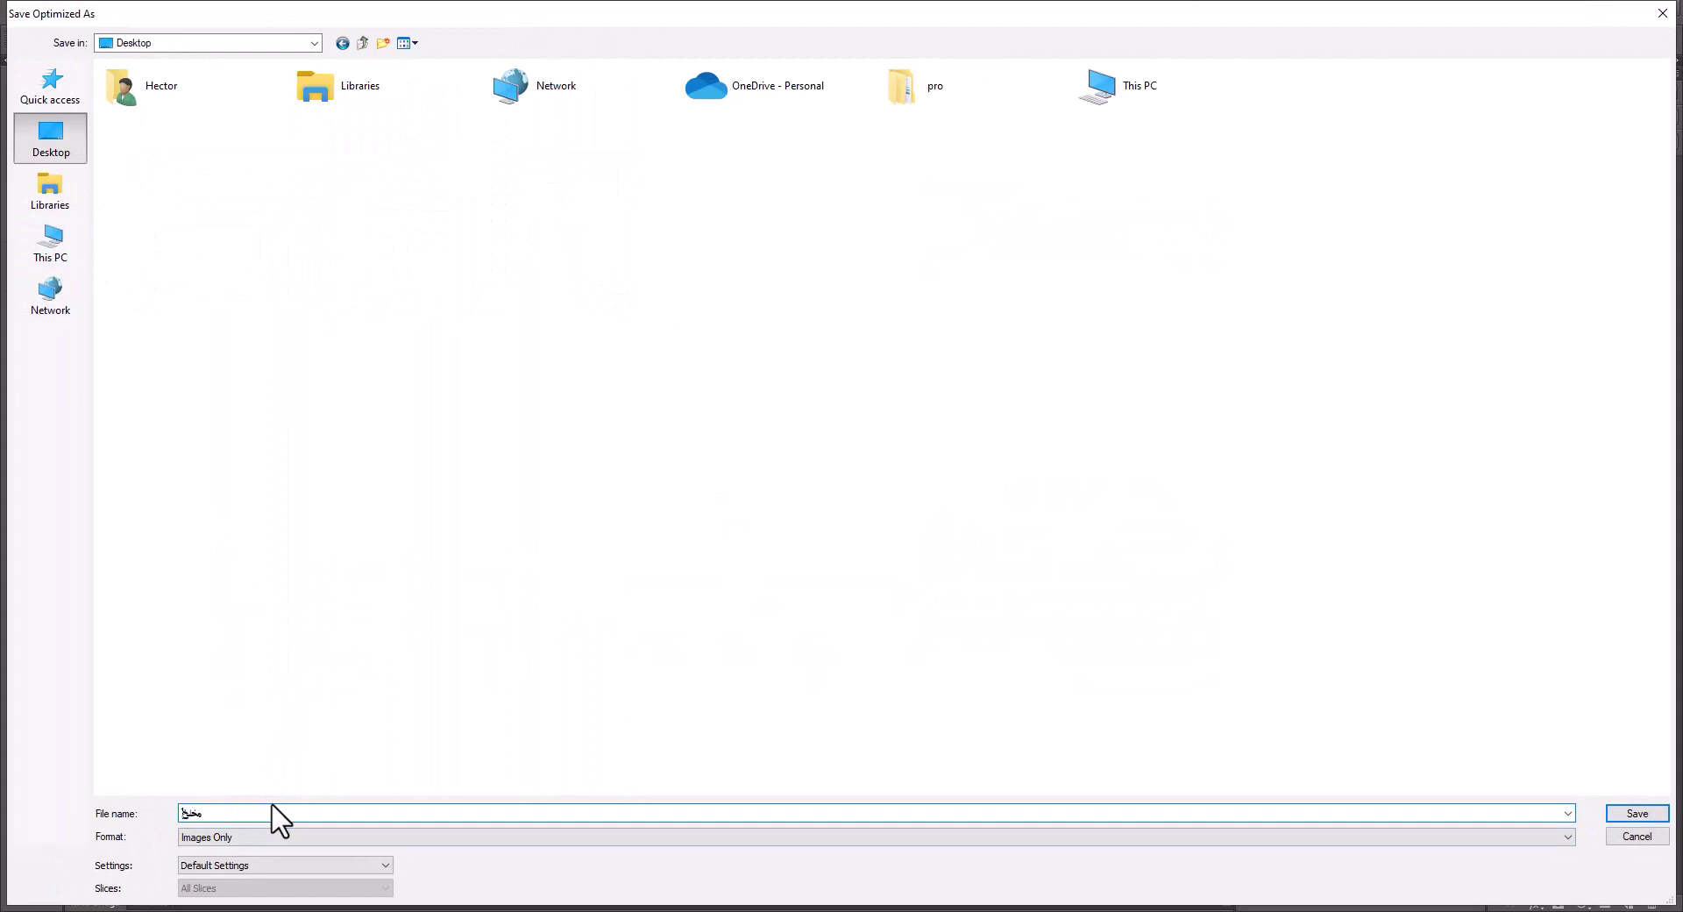
text(logo)
key(Return)
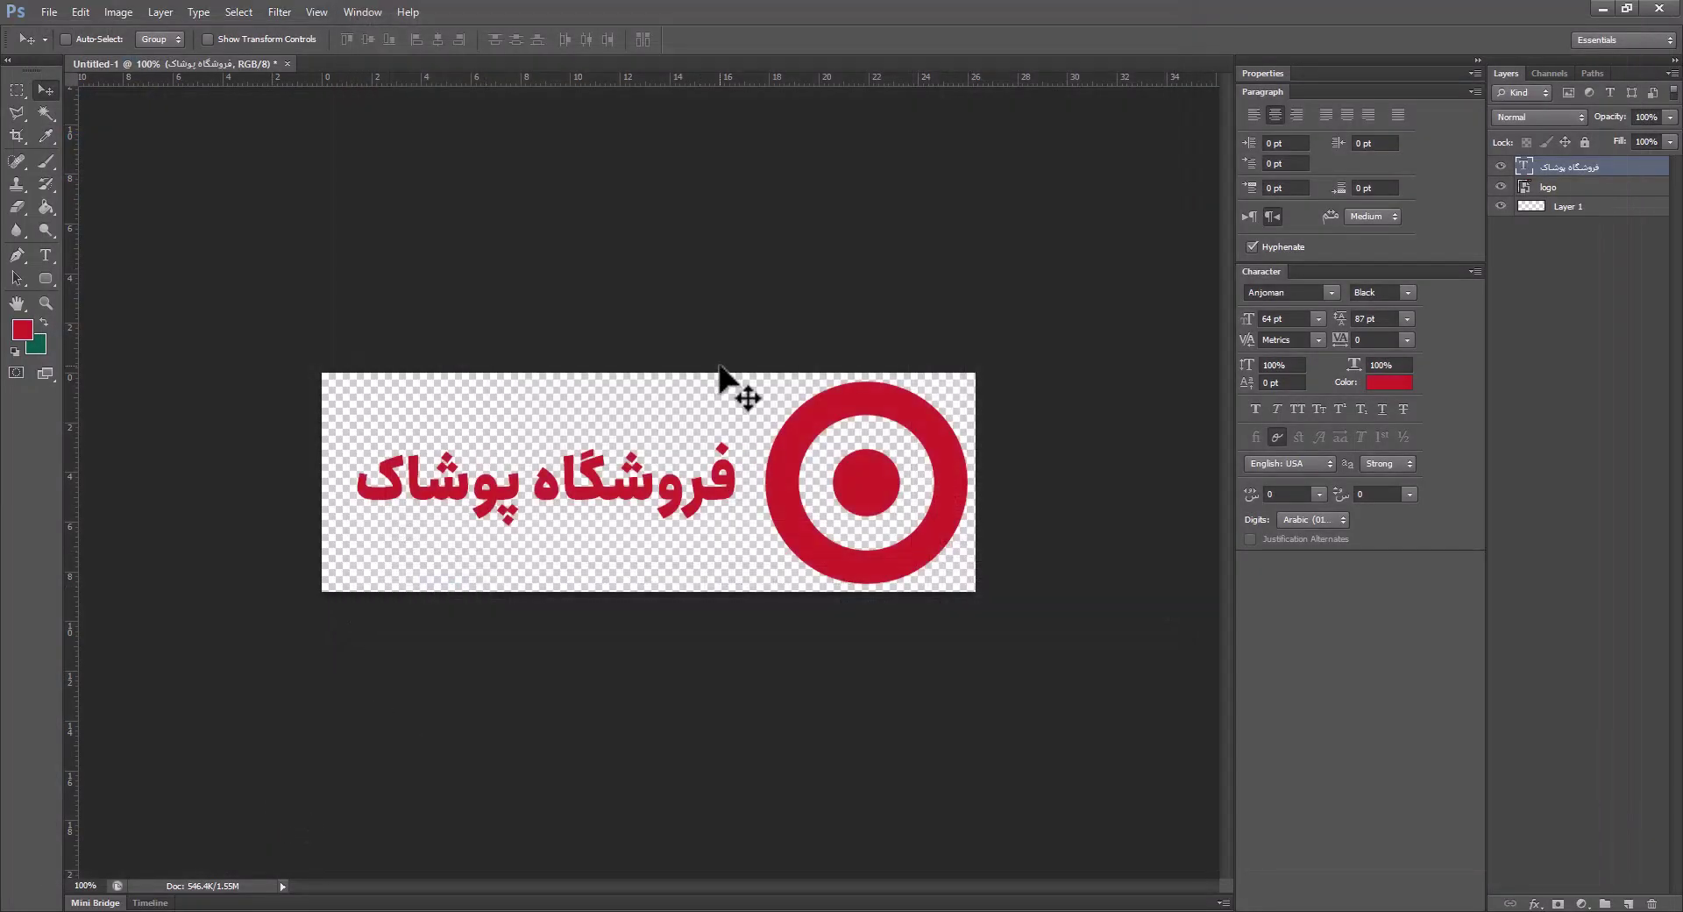
key(ctrl+alt+shift+s)
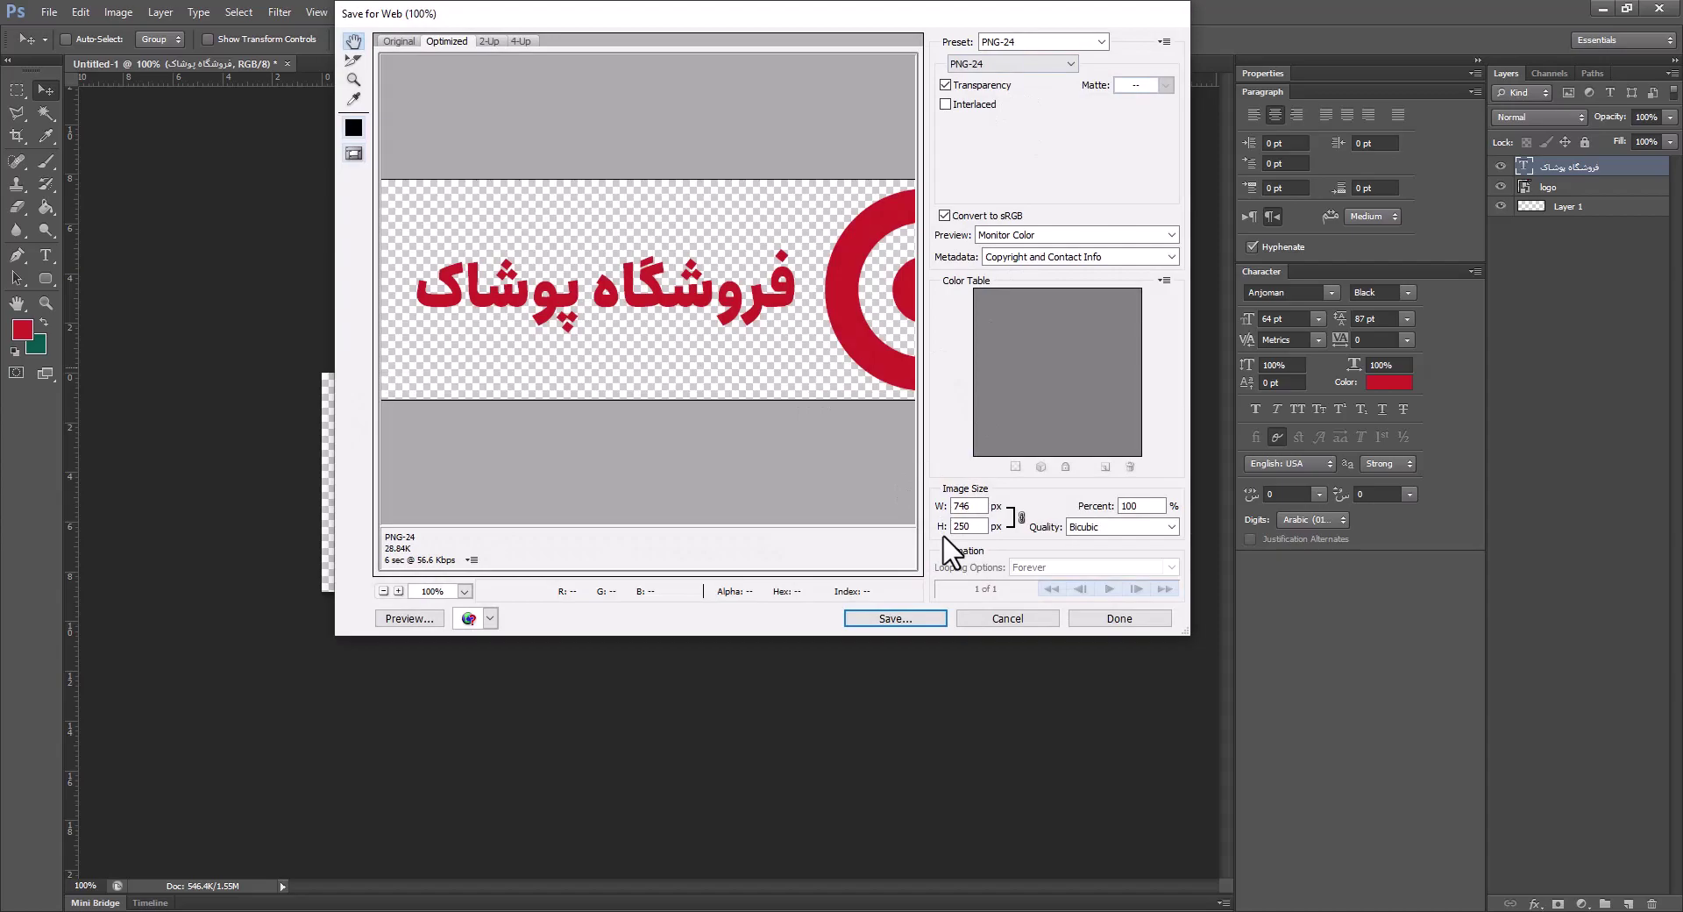
click(1002, 616)
click(49, 12)
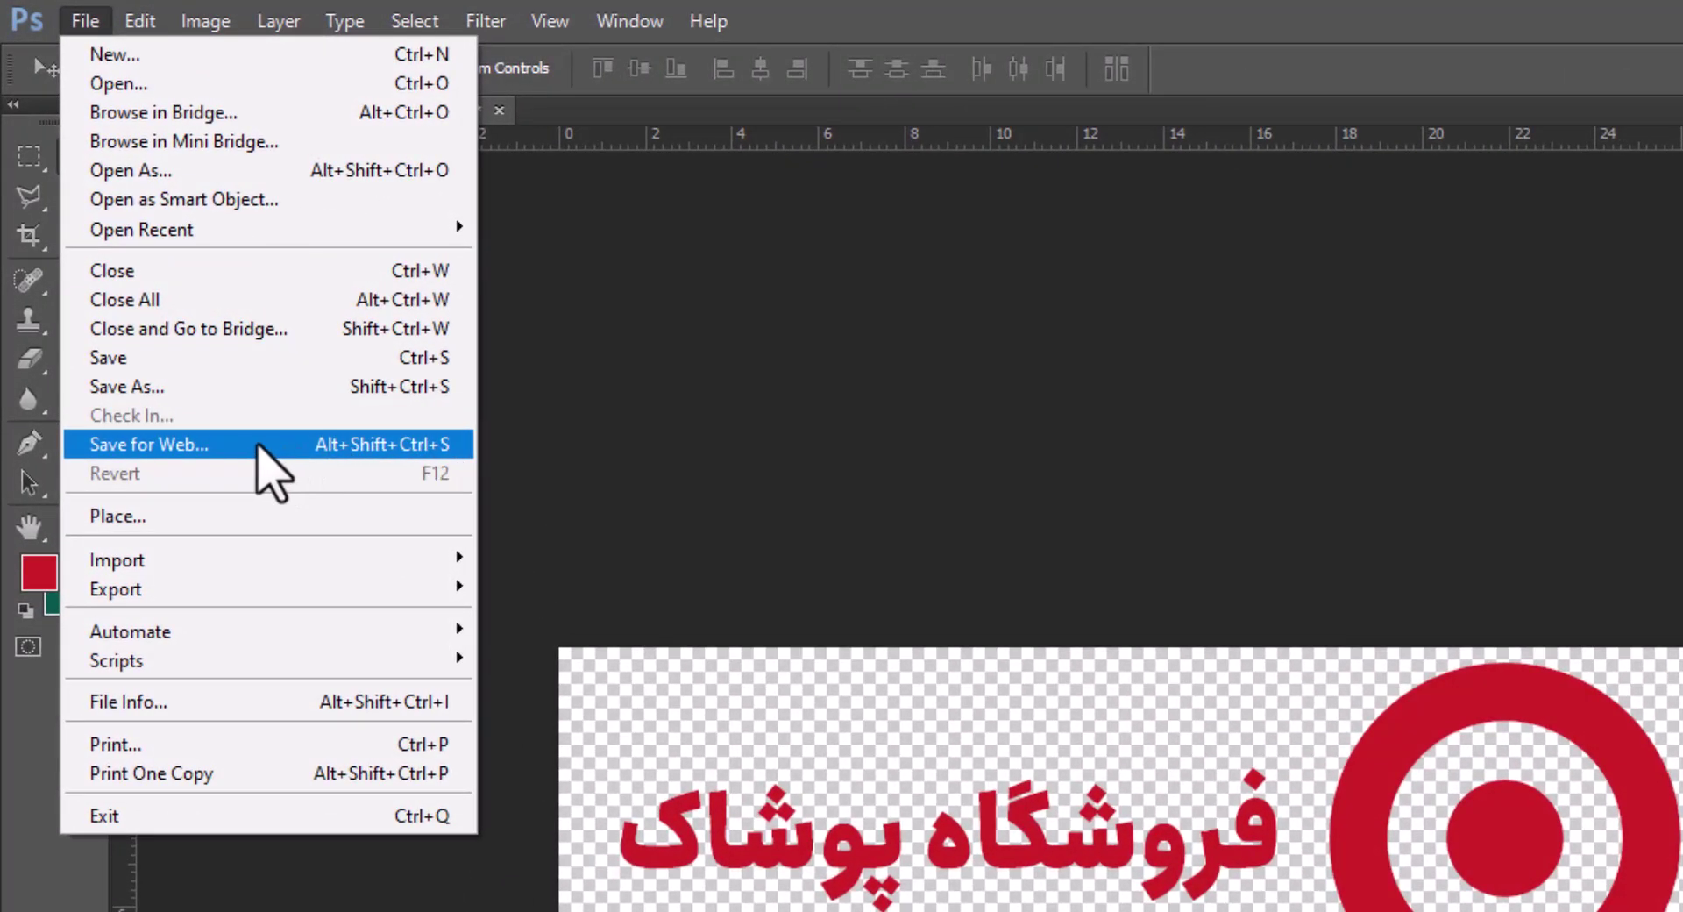
click(329, 351)
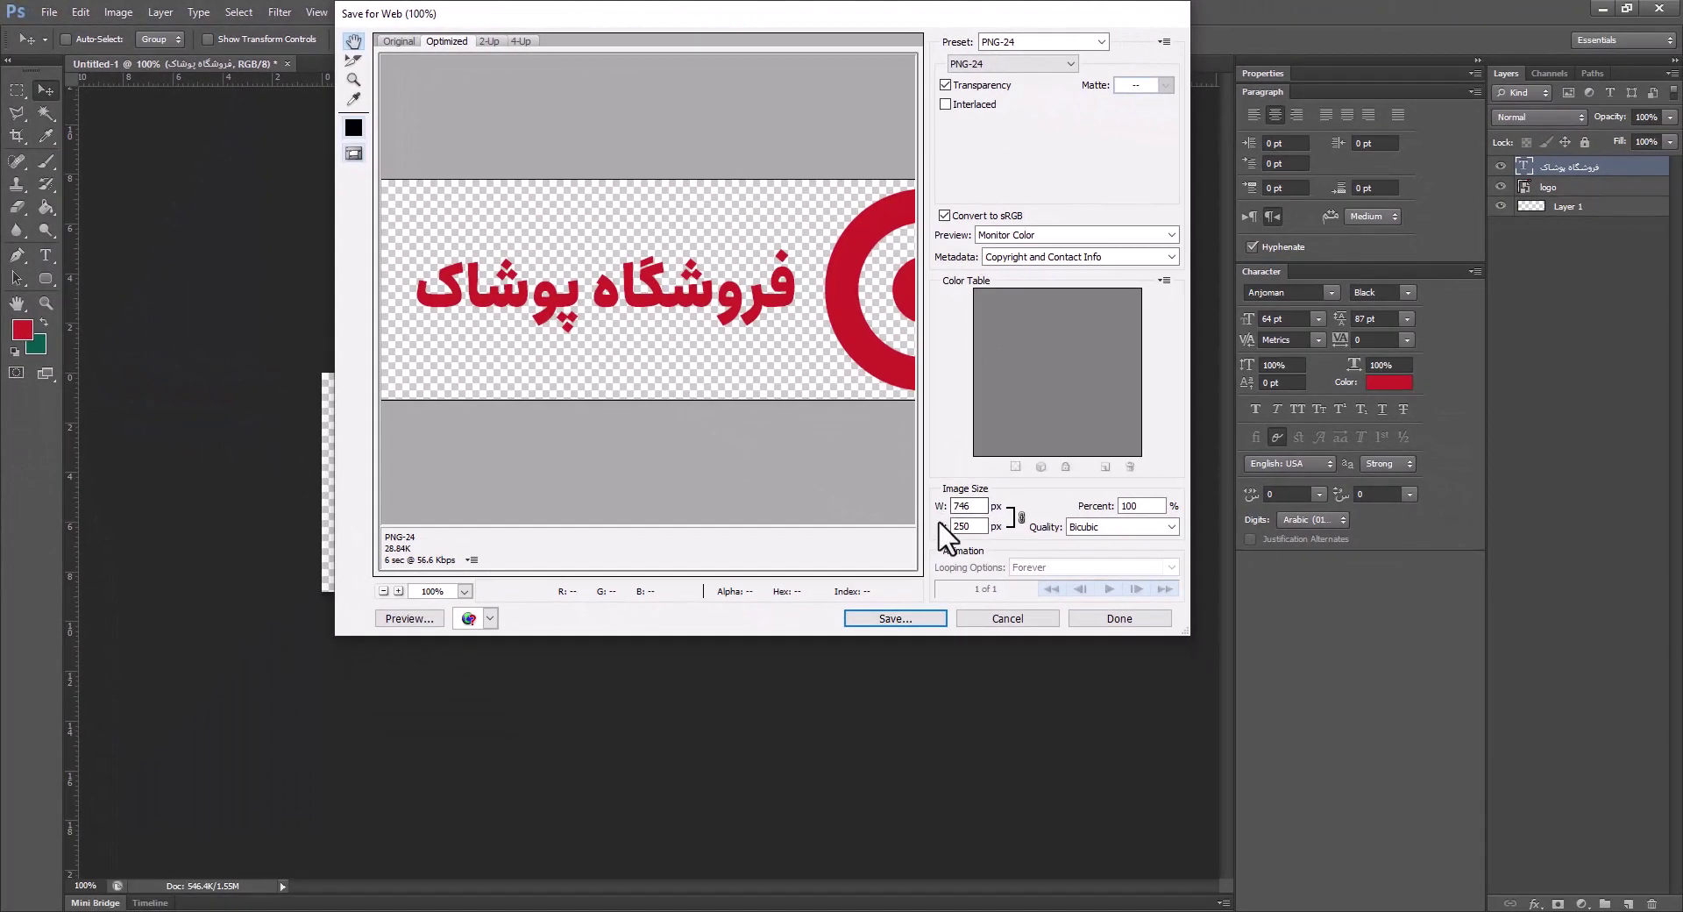
click(1007, 615)
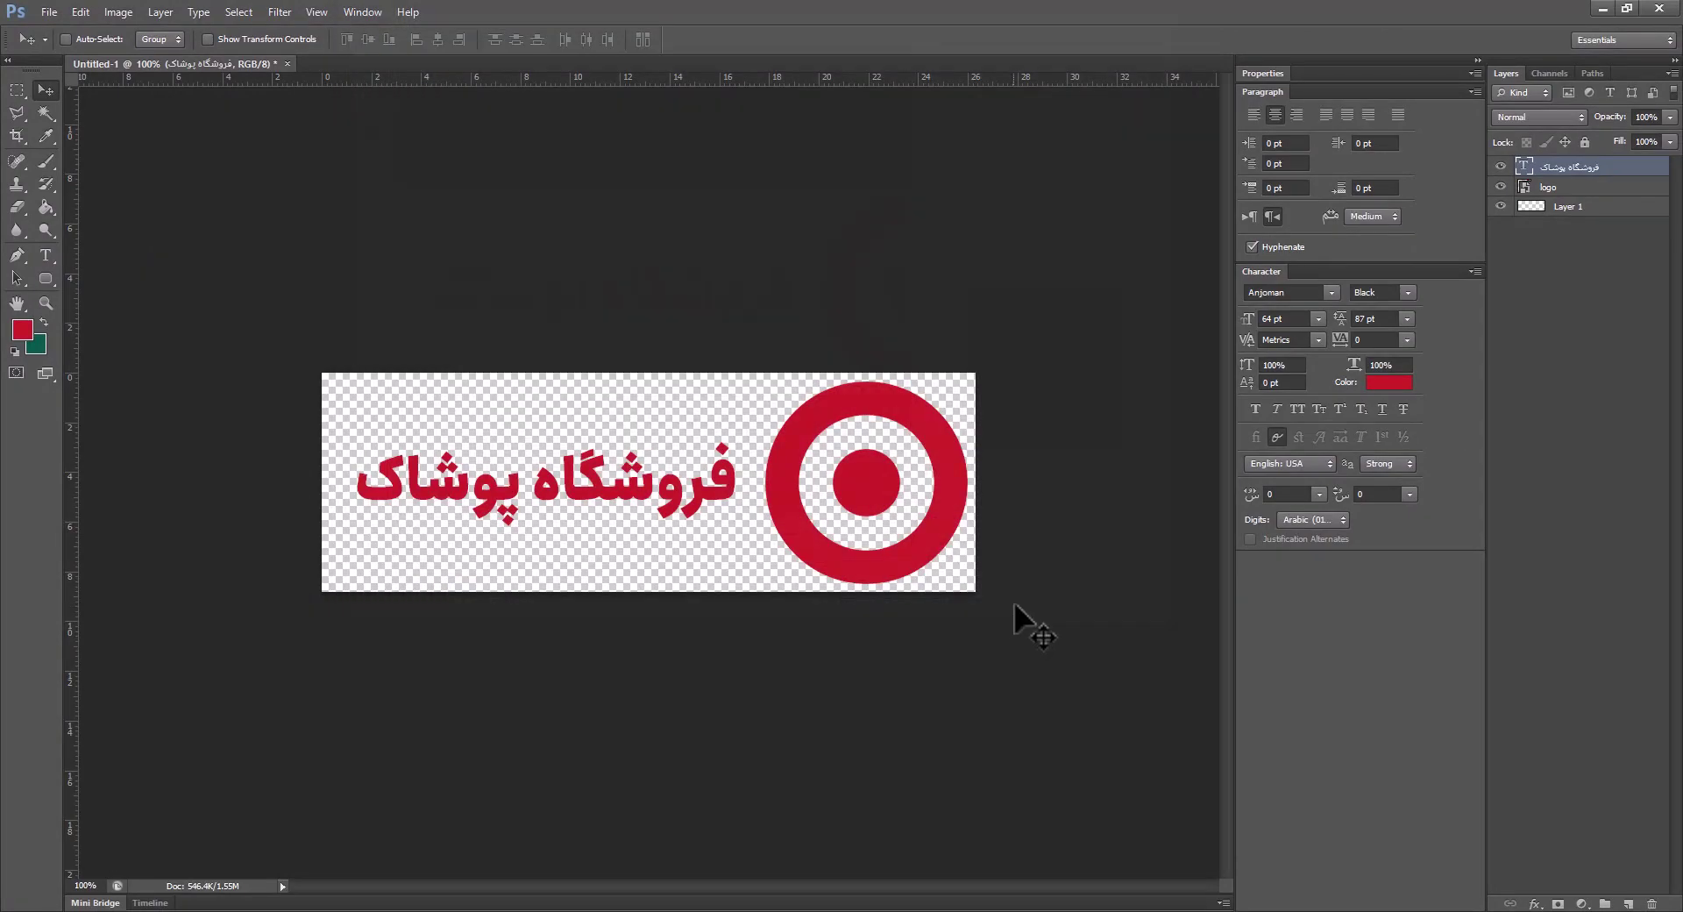
Crop the canvas to the target symbol only, about 9 cm square, cutting off the store name
click(20, 129)
drag(322, 483, 538, 488)
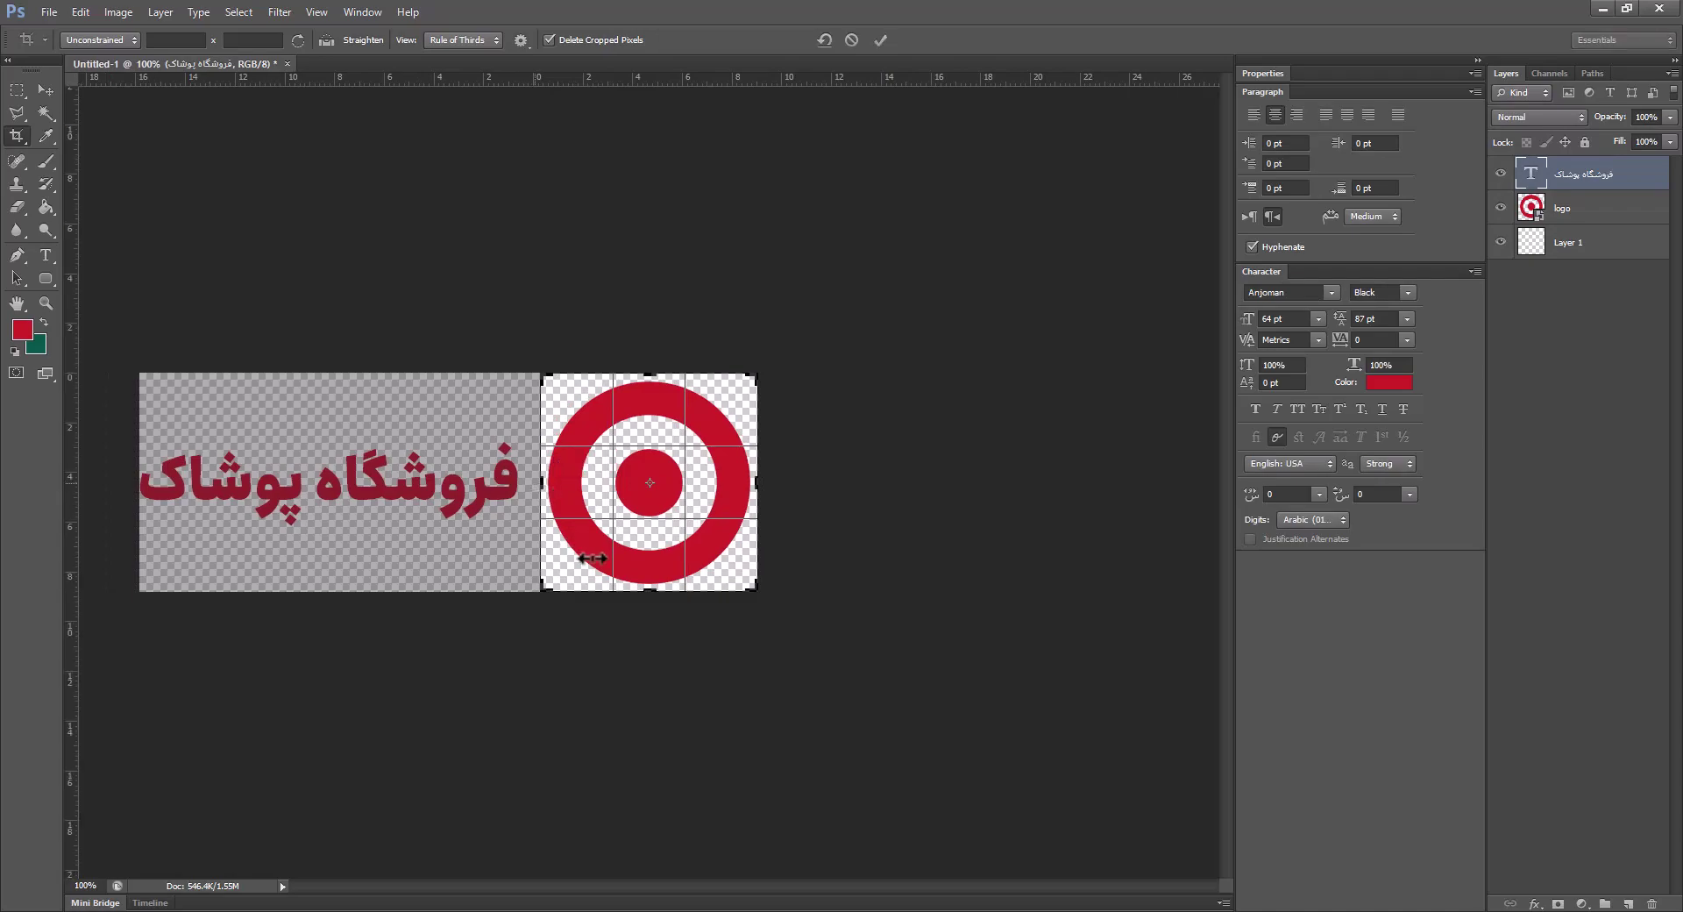
key(Return)
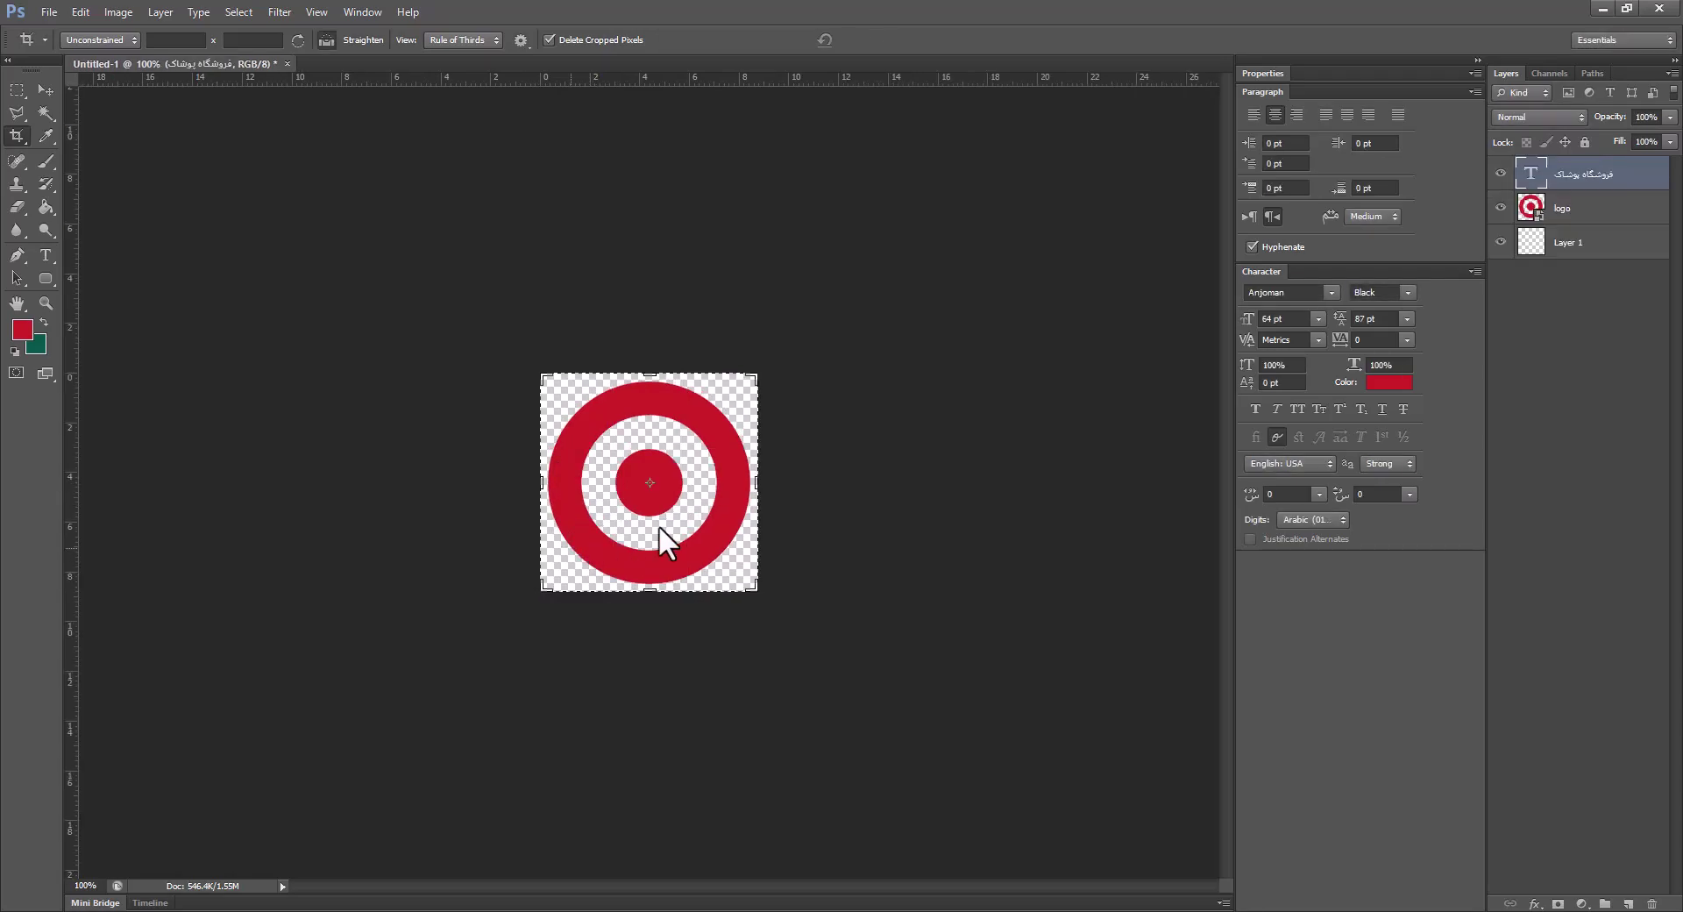
Save the cropped target symbol for web as a 40 × 40 px PNG-24 on the Desktop
key(ctrl+alt+shift+s)
double_click(973, 506)
text(45)
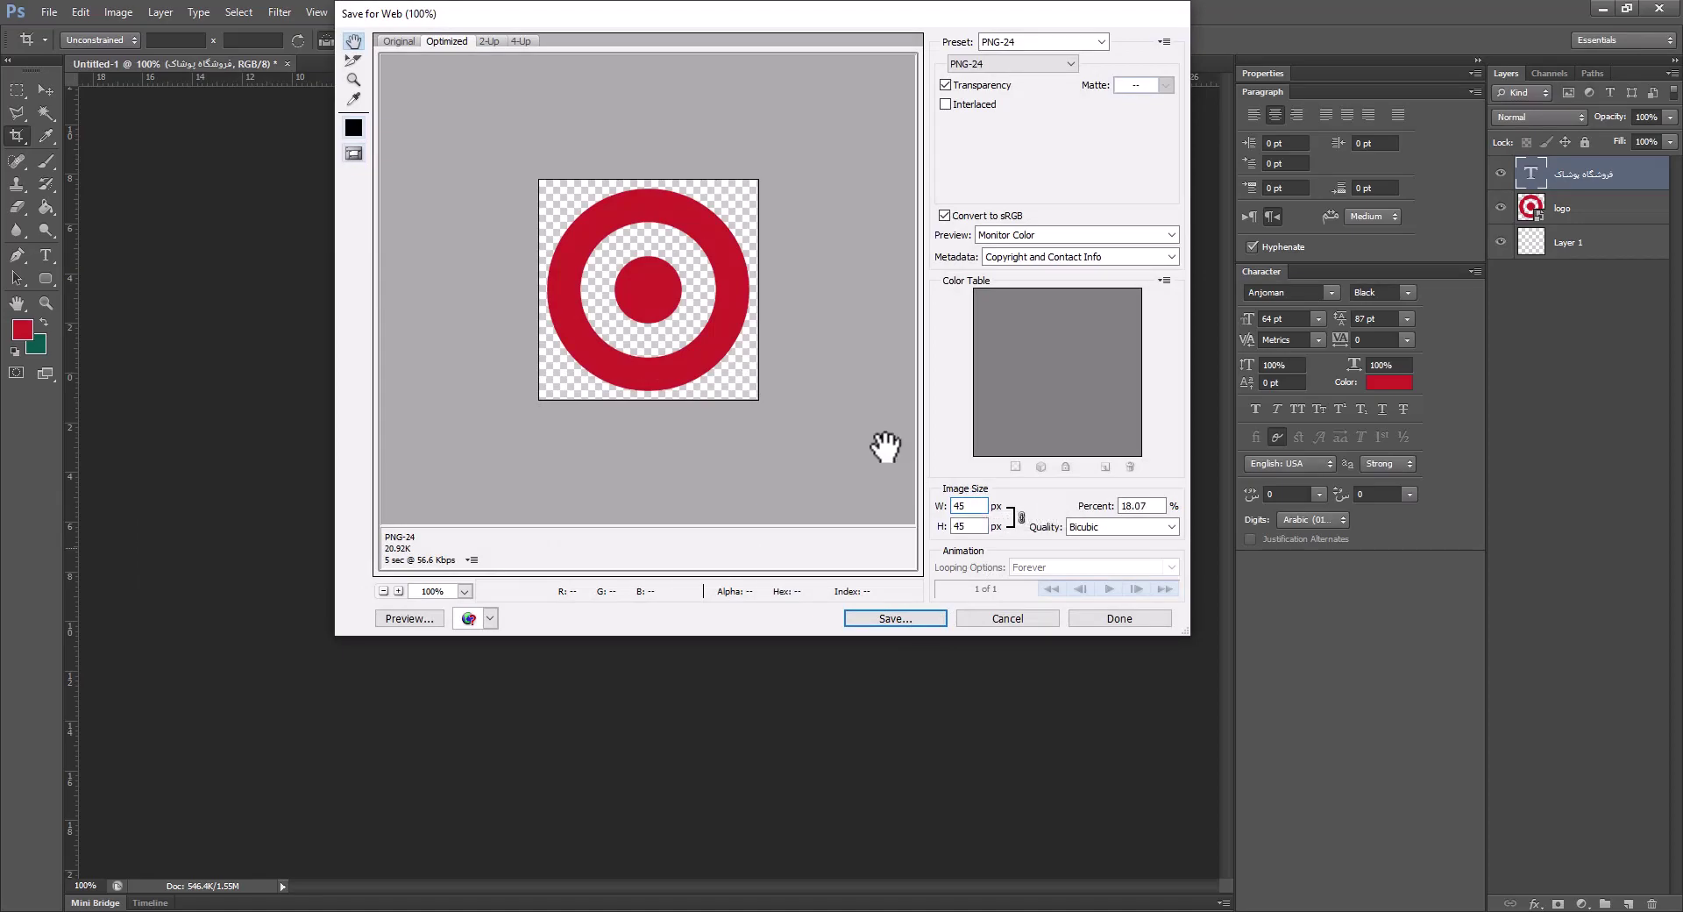
key(Return)
text(40)
key(Tab)
click(891, 621)
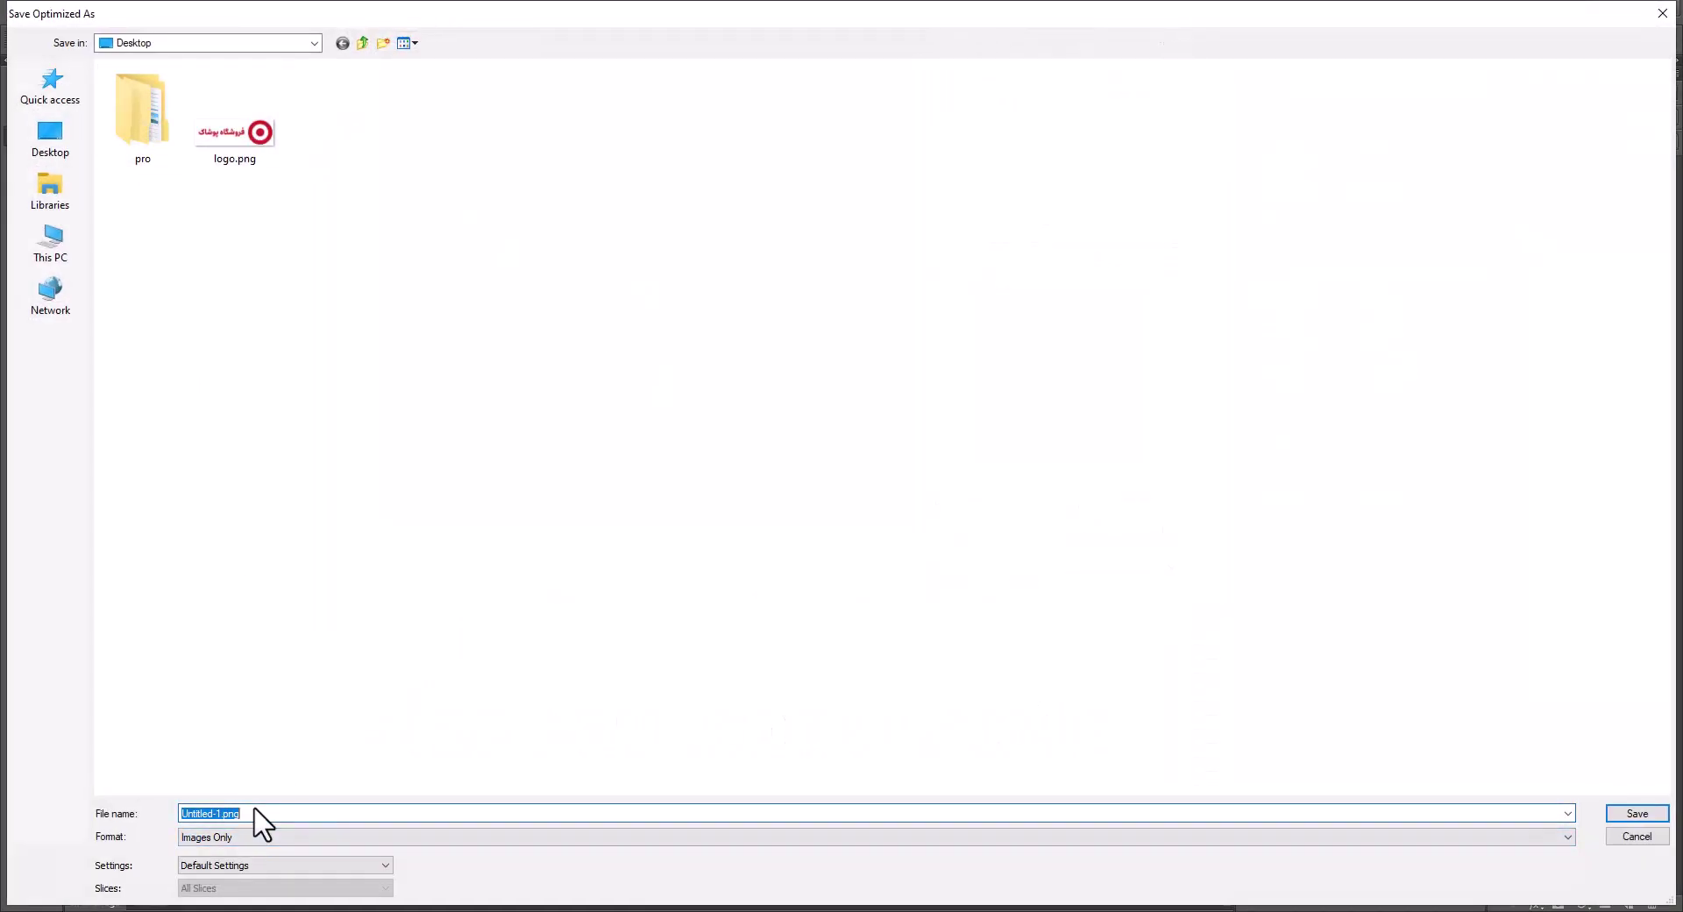
key(Return)
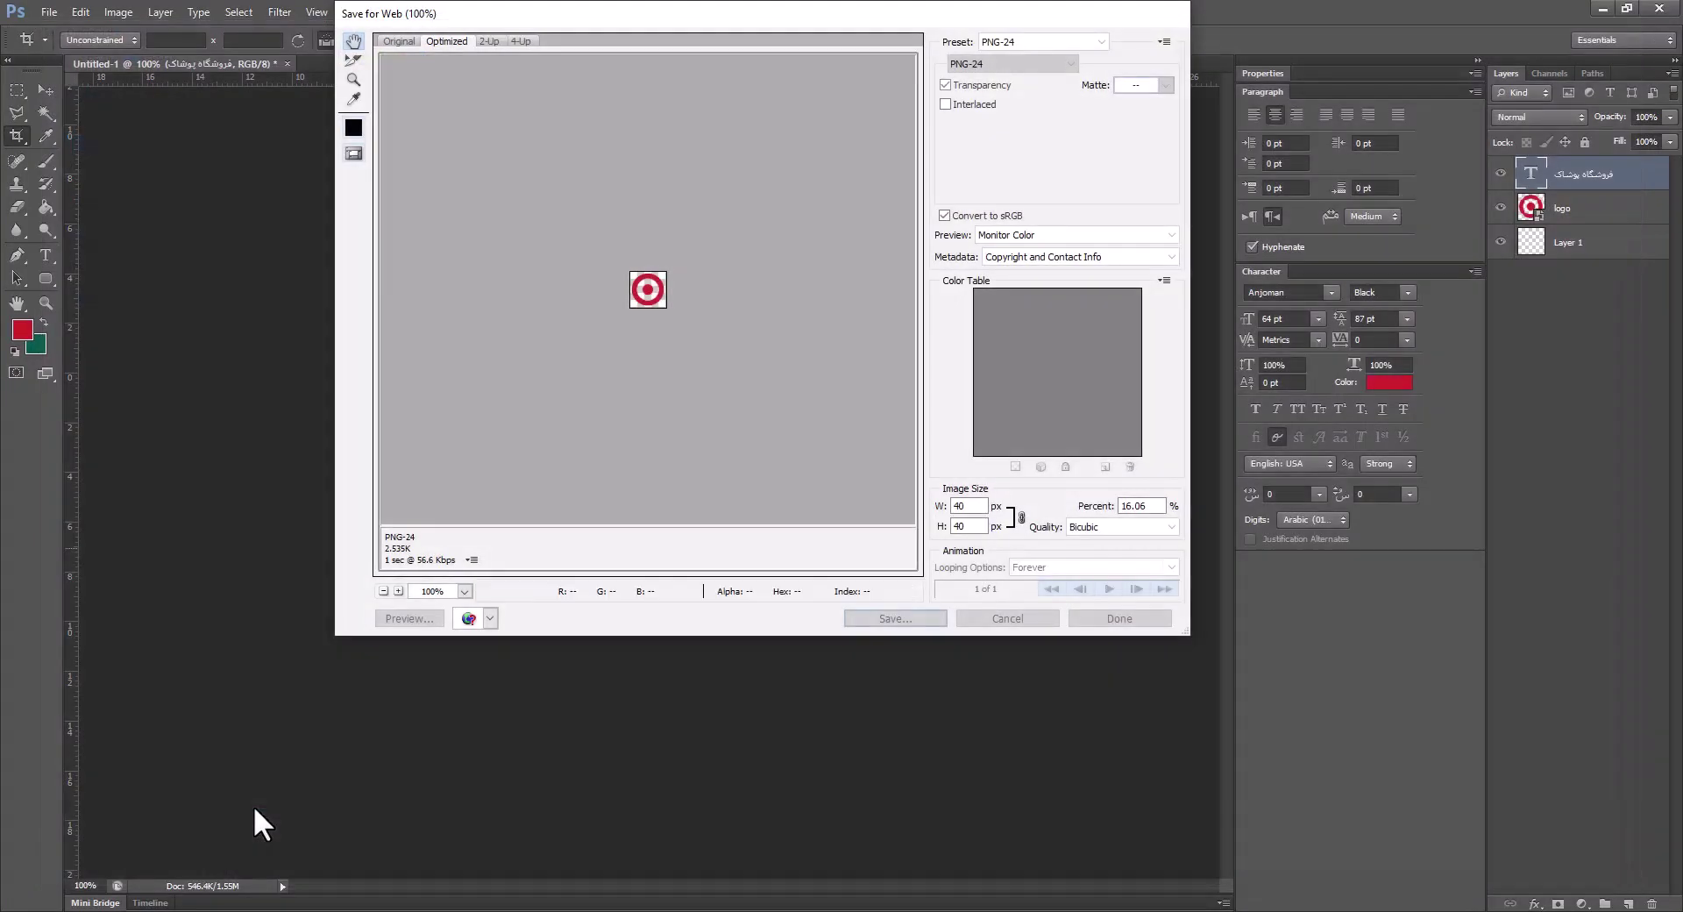
Close the logo document without saving, then minimize Photoshop and the img folder to return to the Elementor editor in the browser
key(ctrl+w)
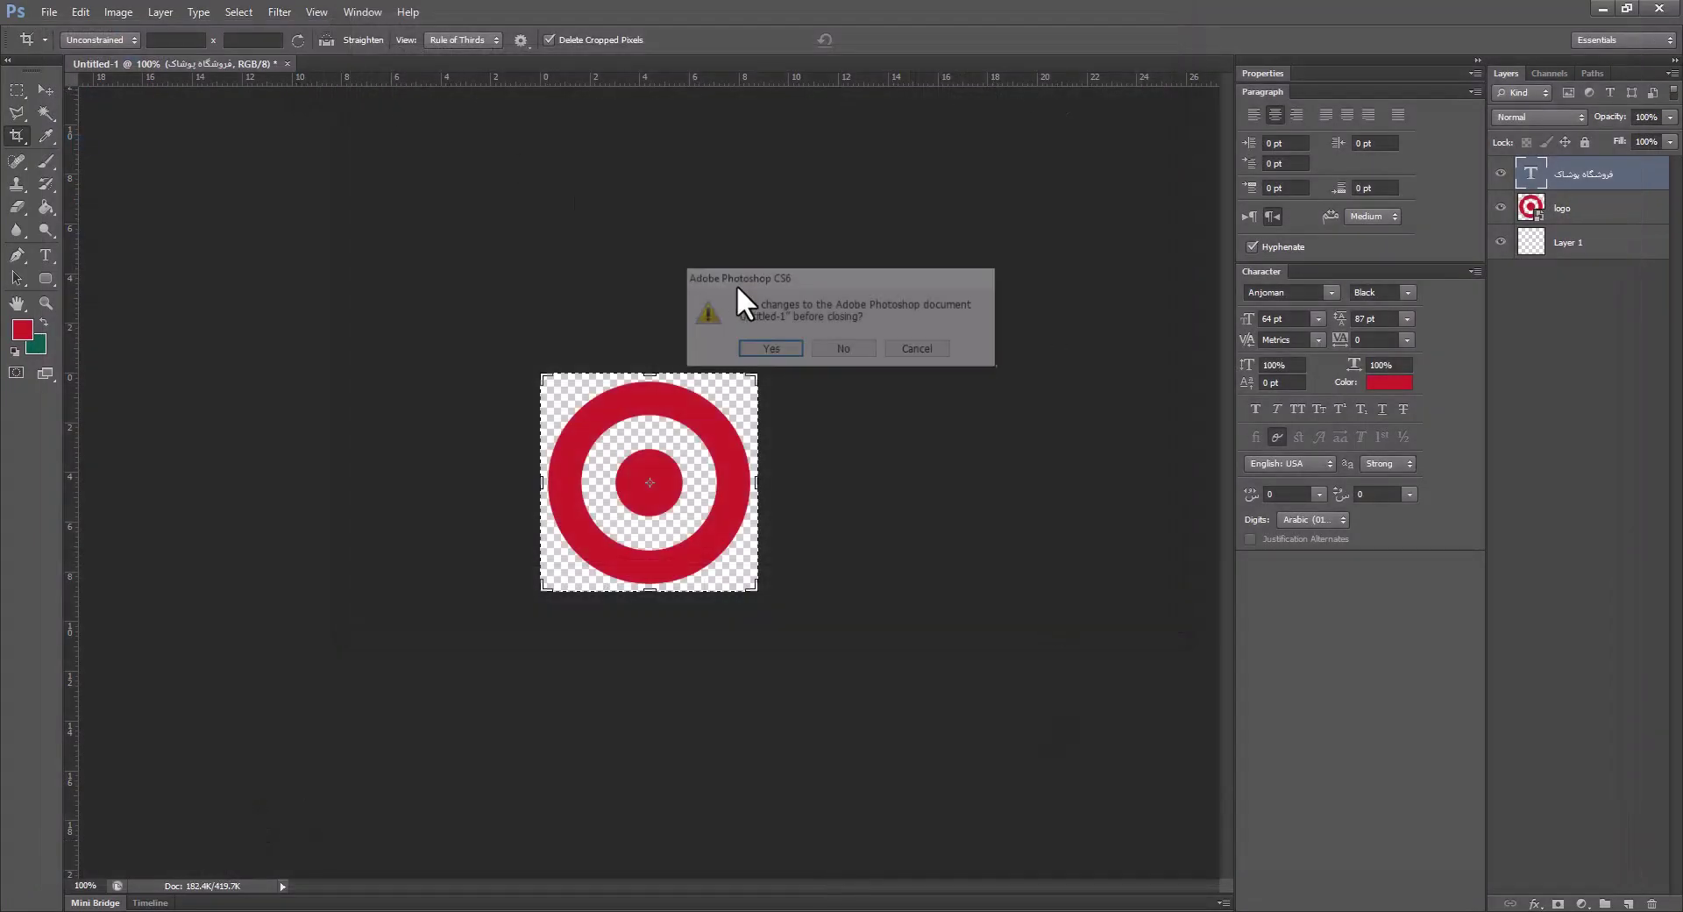
click(840, 347)
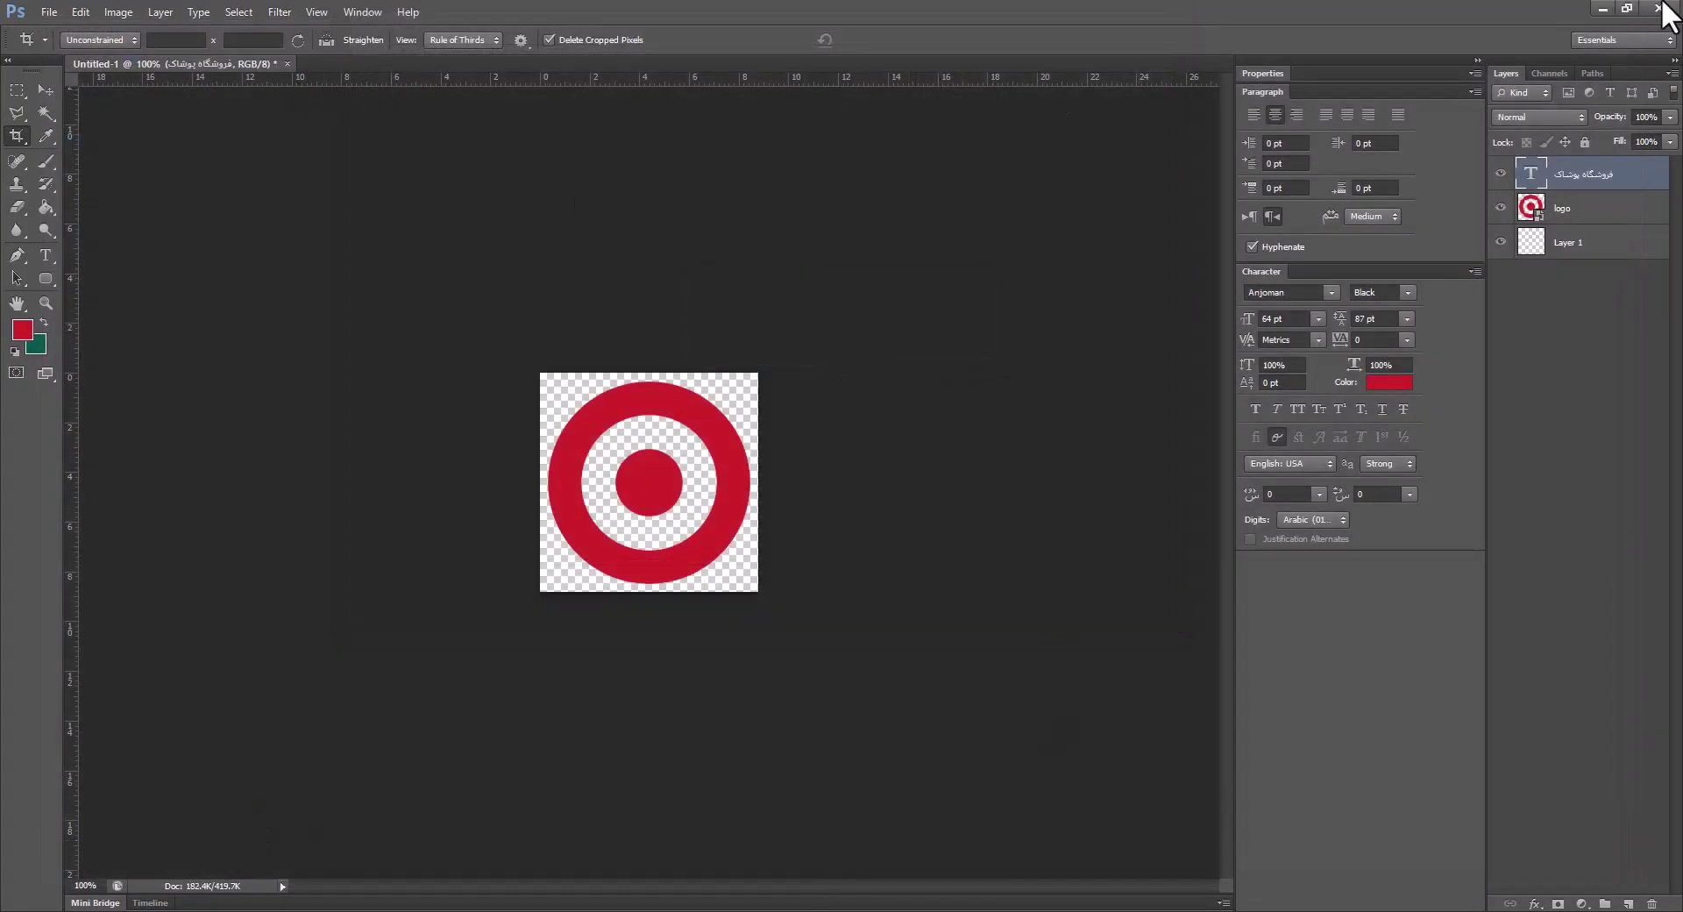
click(1601, 8)
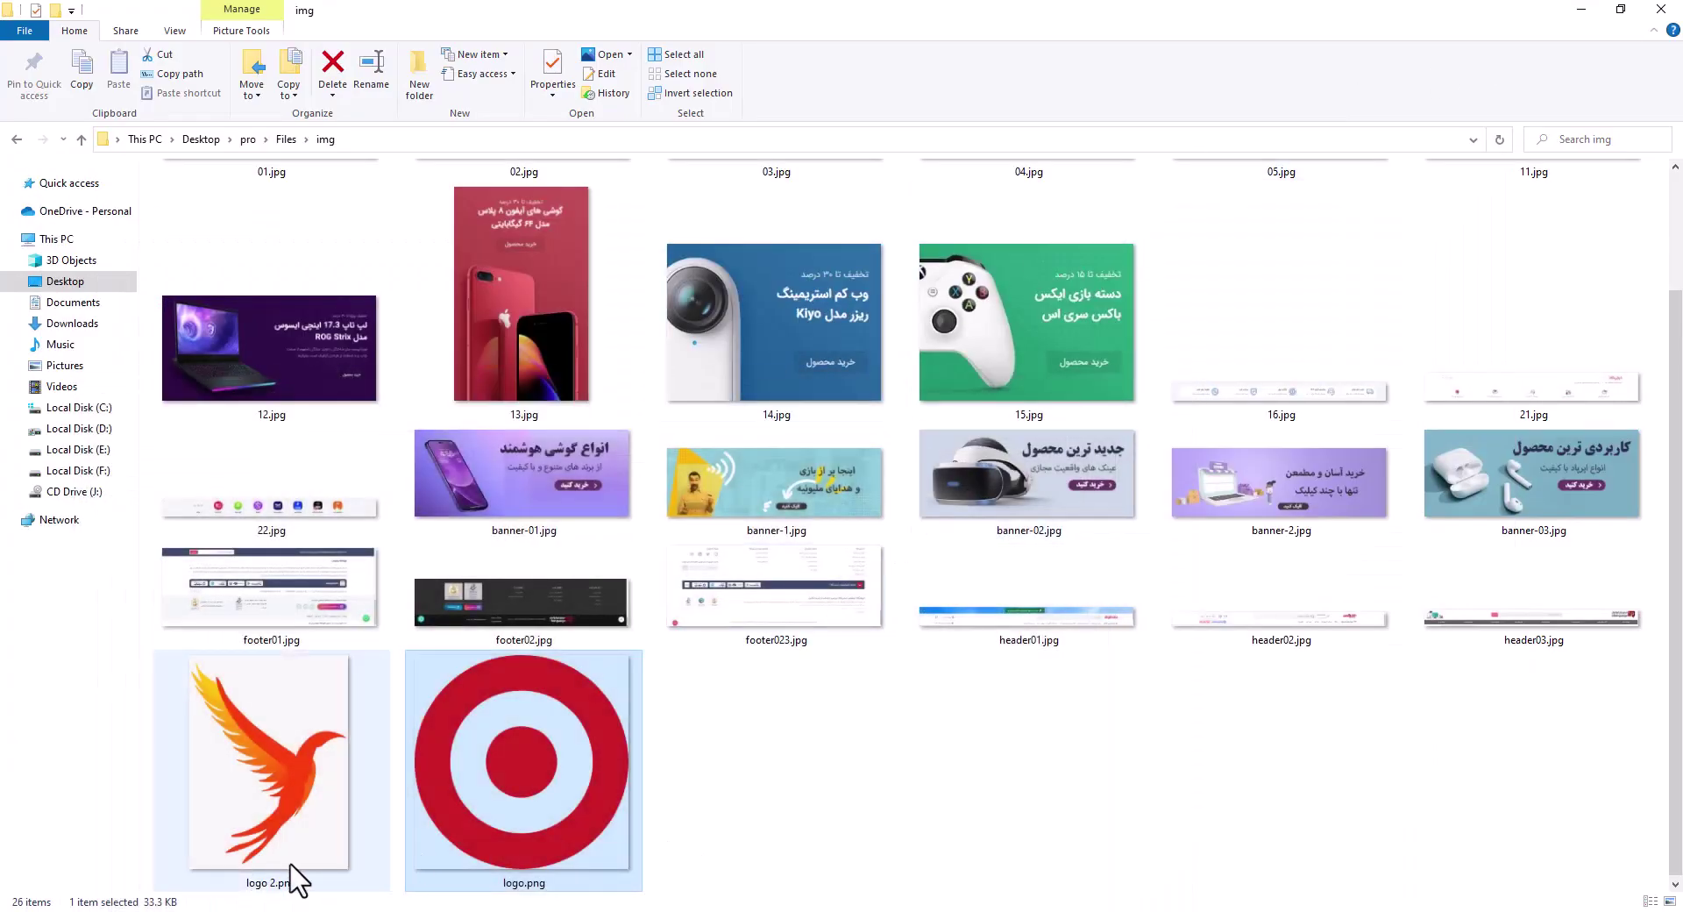
click(1582, 11)
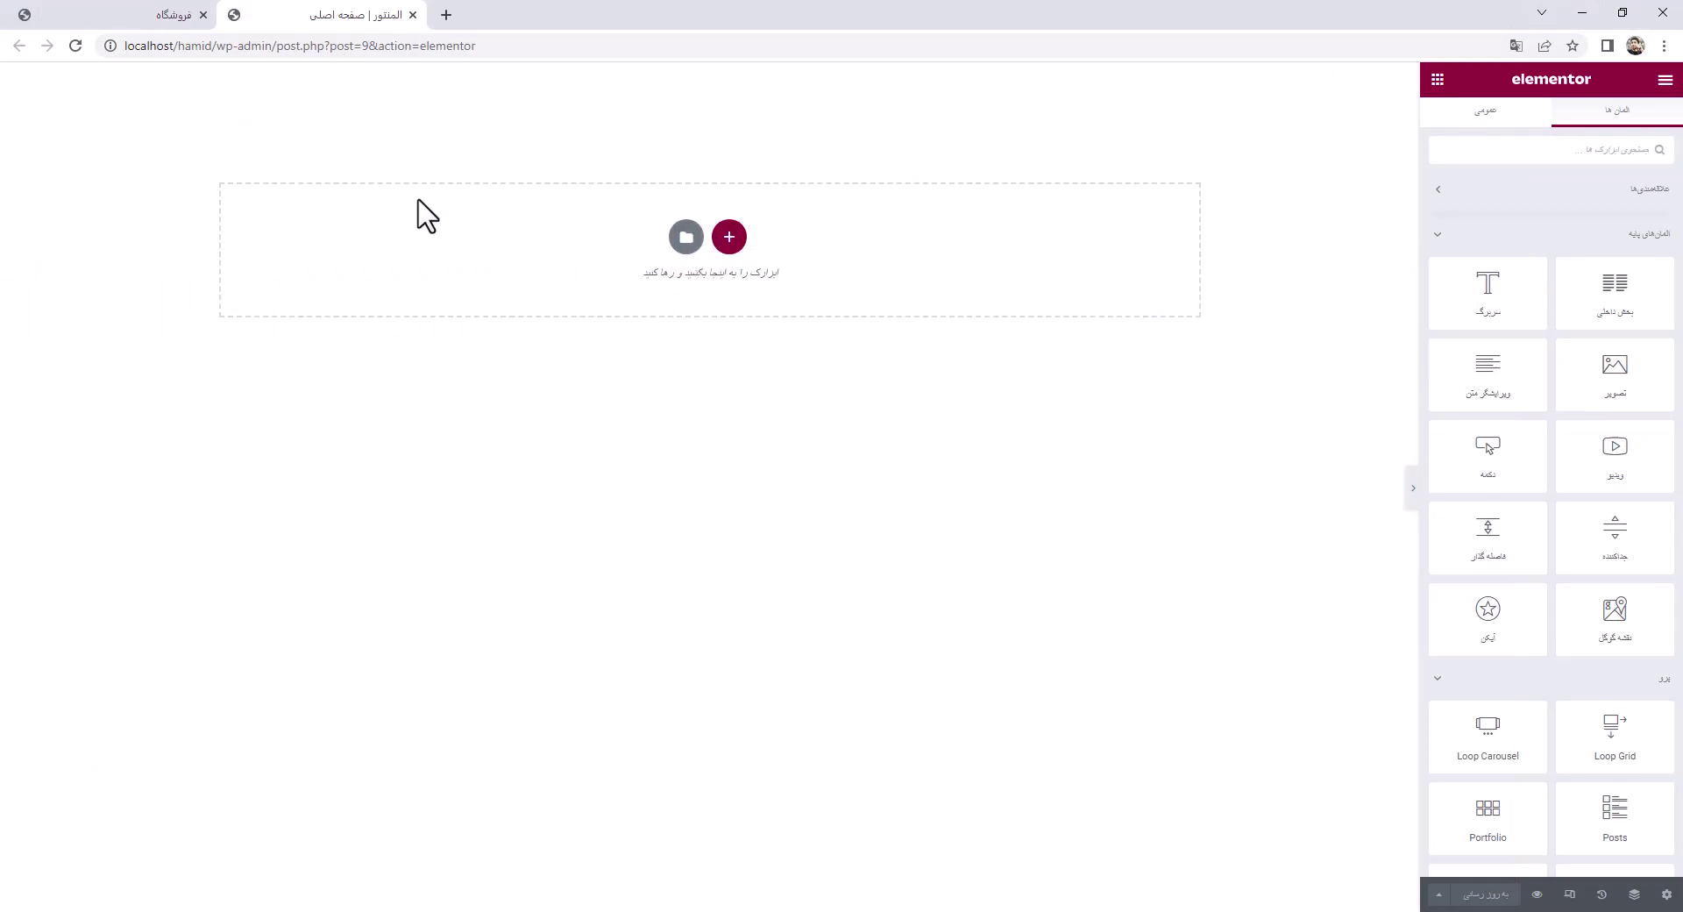
In Elementor's site settings, open the site identity and upload logo.png from the Desktop as the site logo
click(1665, 81)
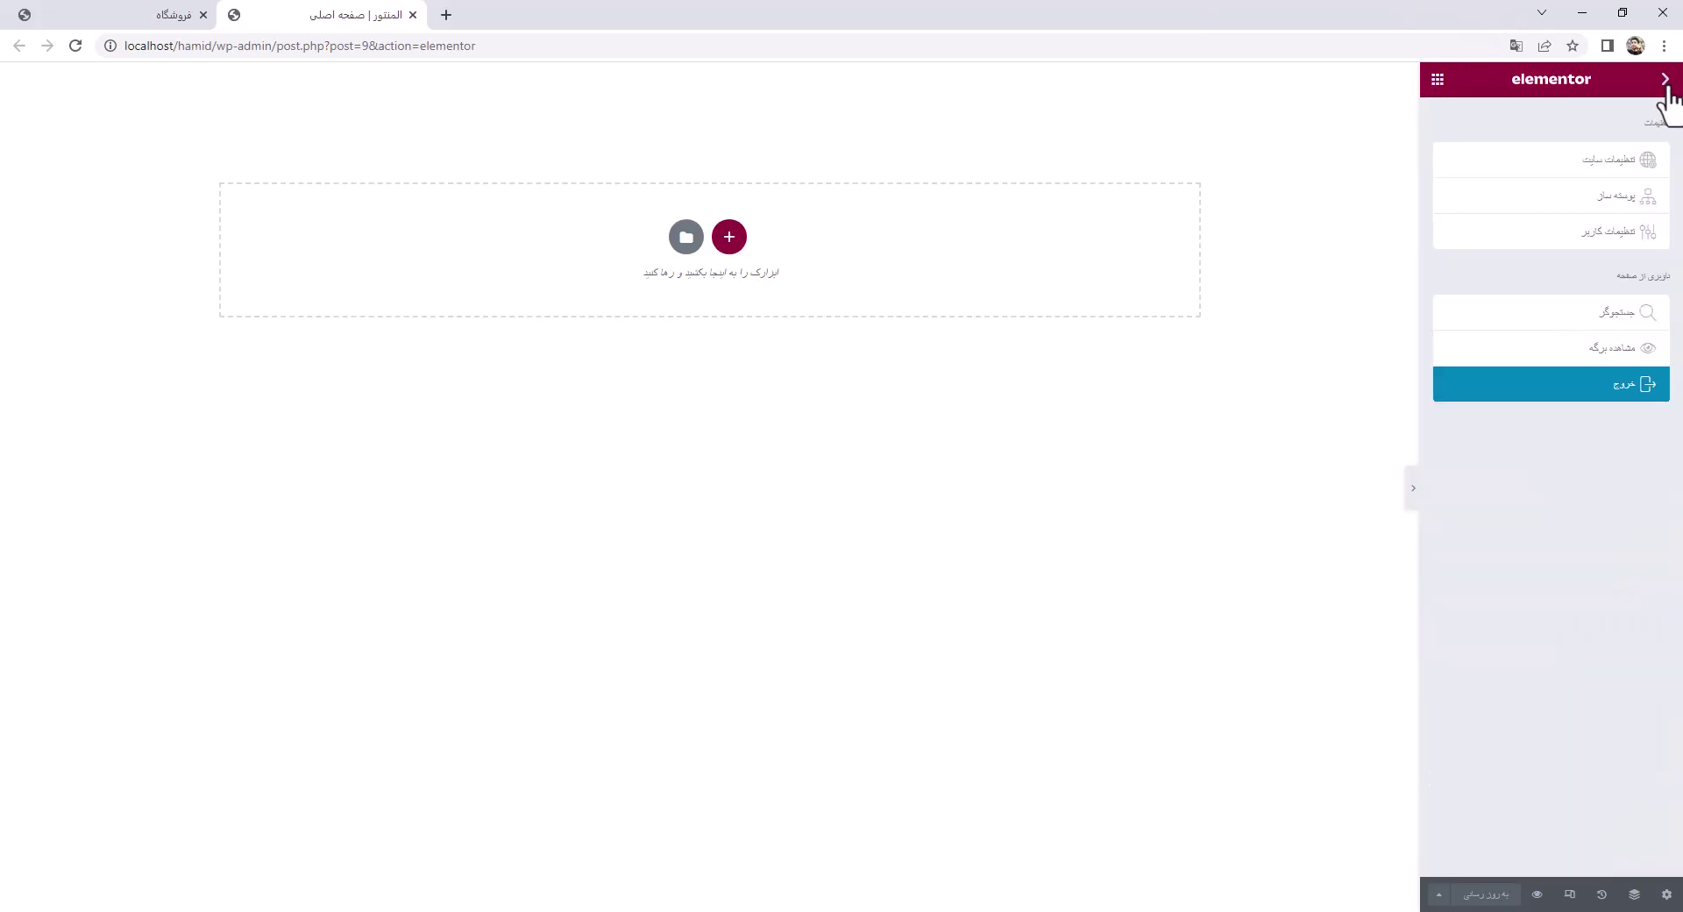
click(1573, 165)
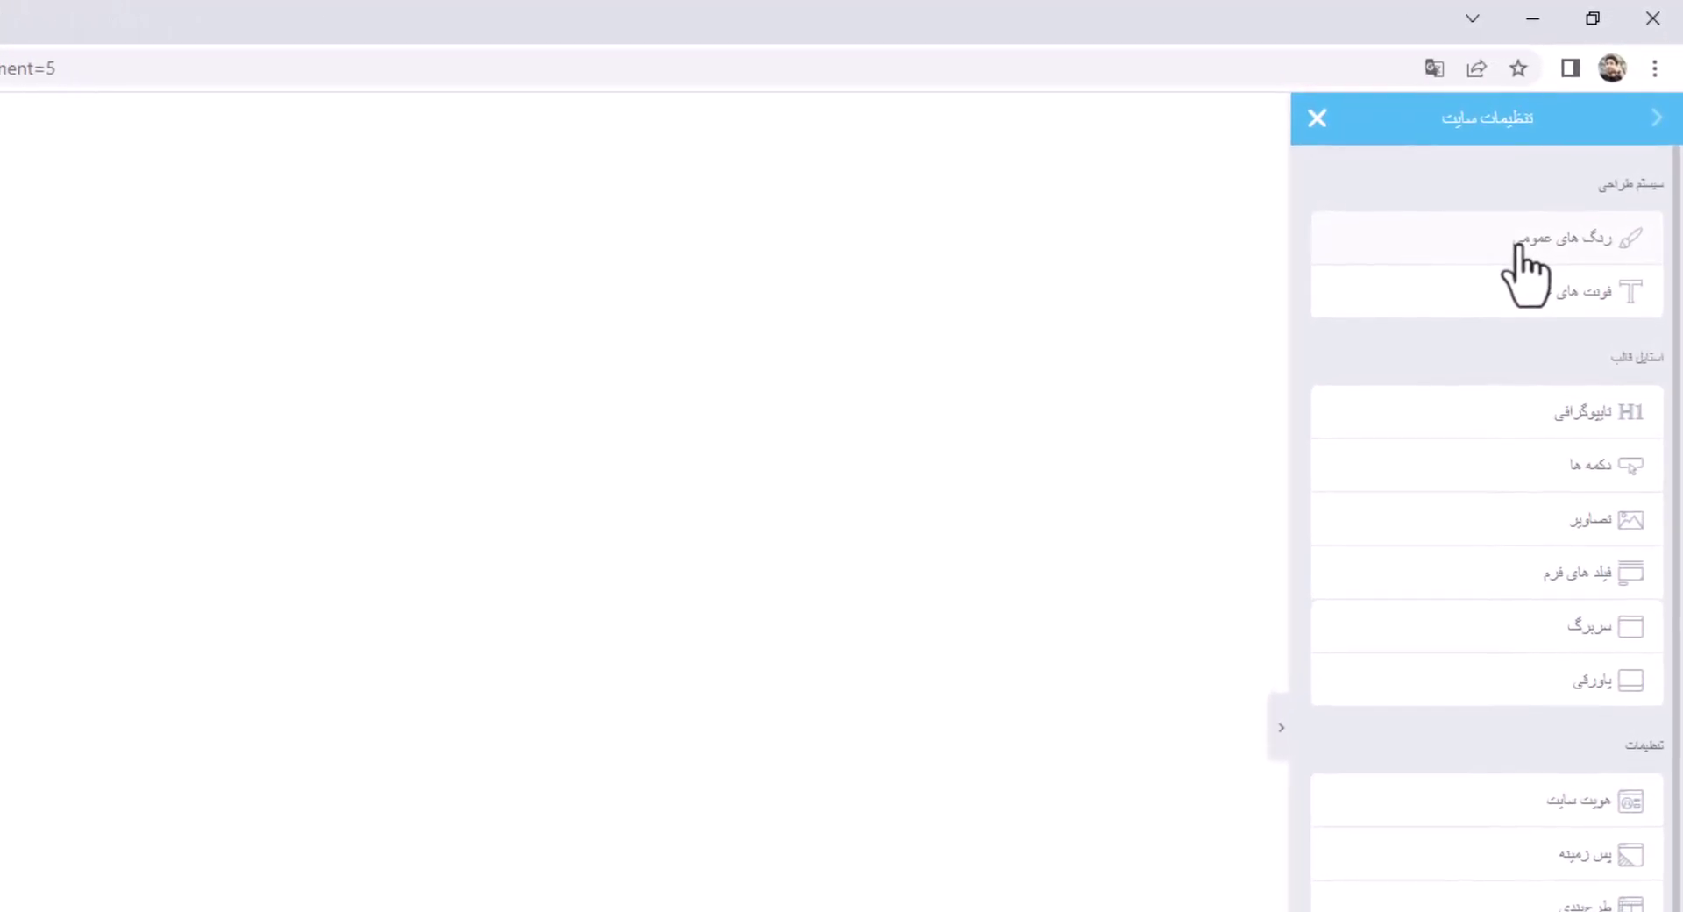
click(1511, 802)
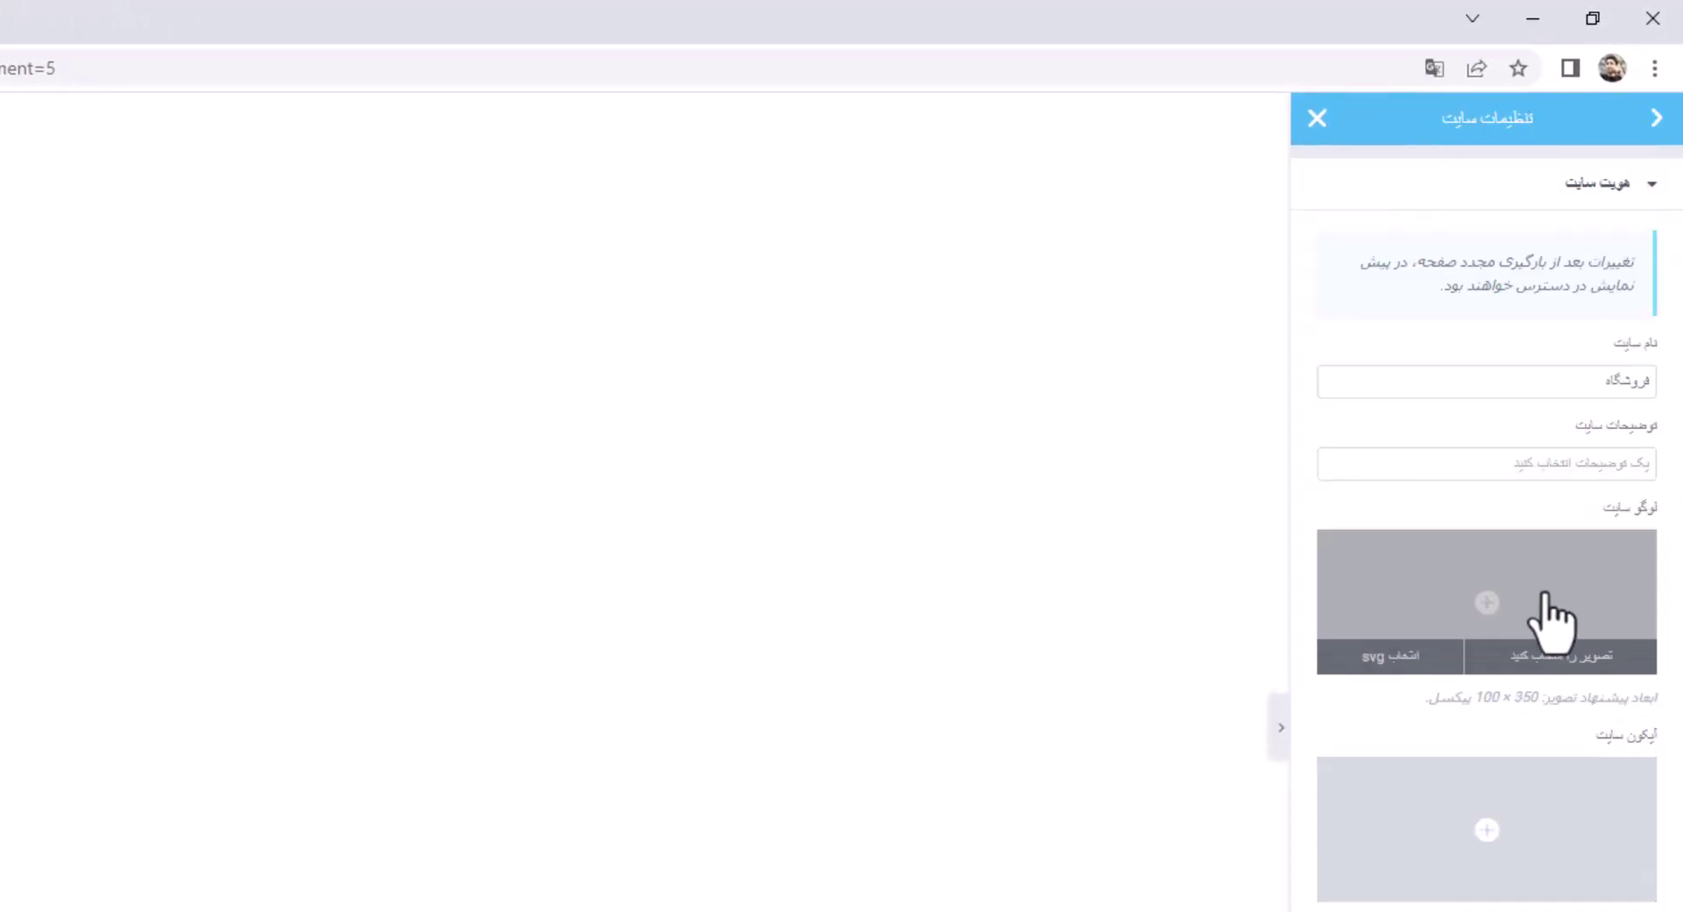
click(1486, 597)
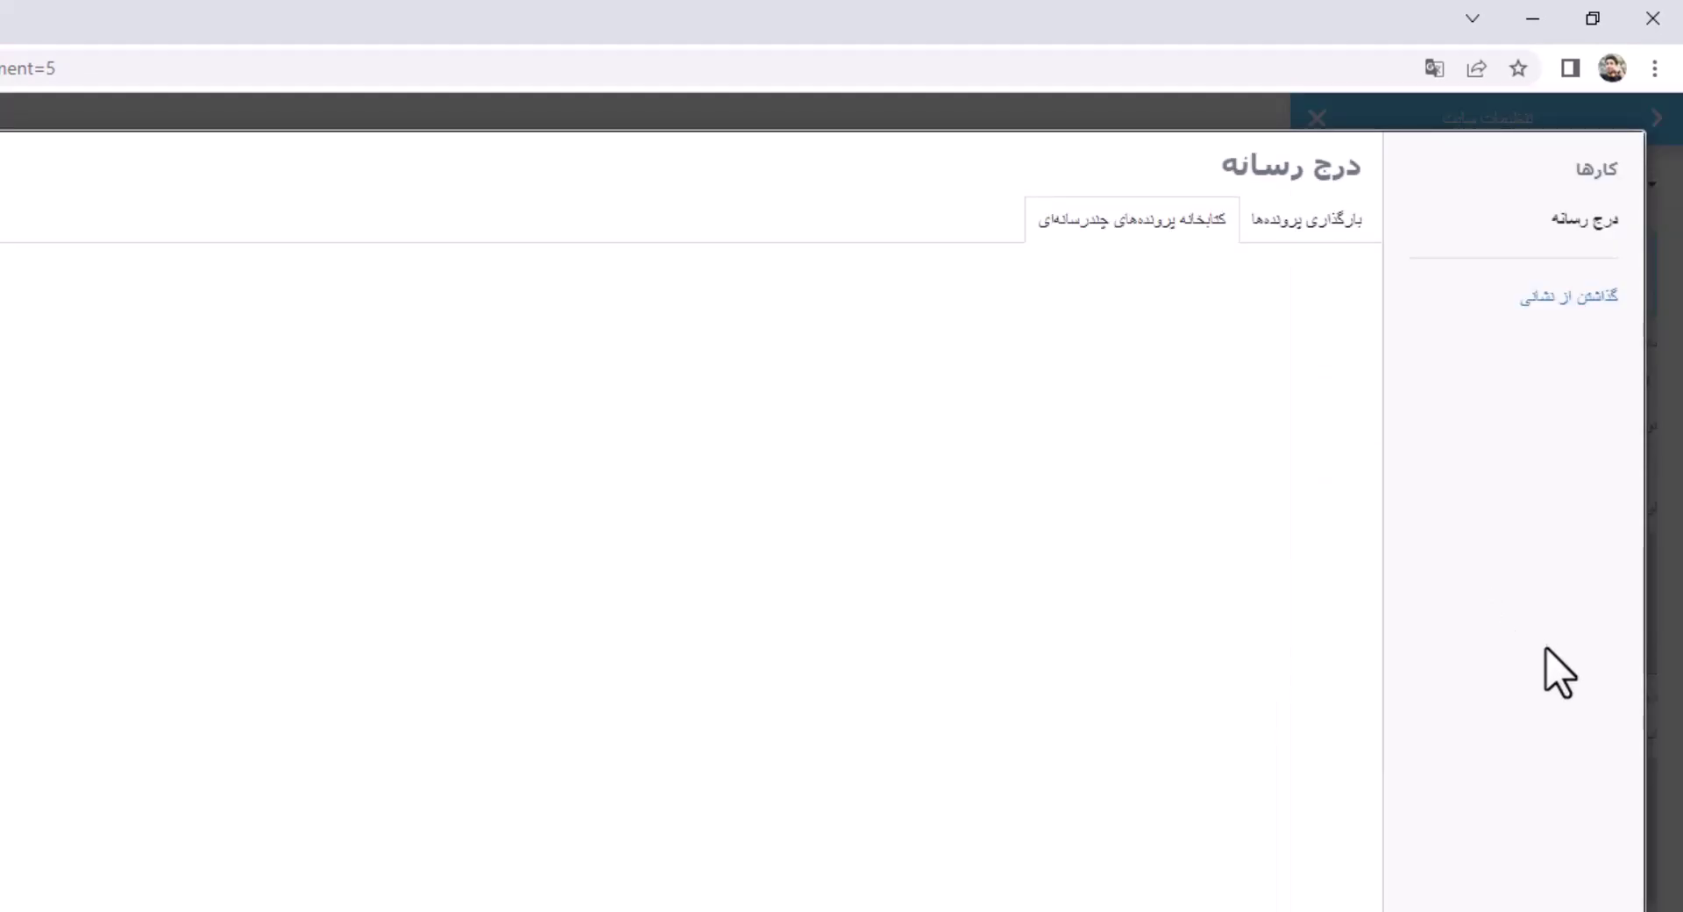
click(1302, 230)
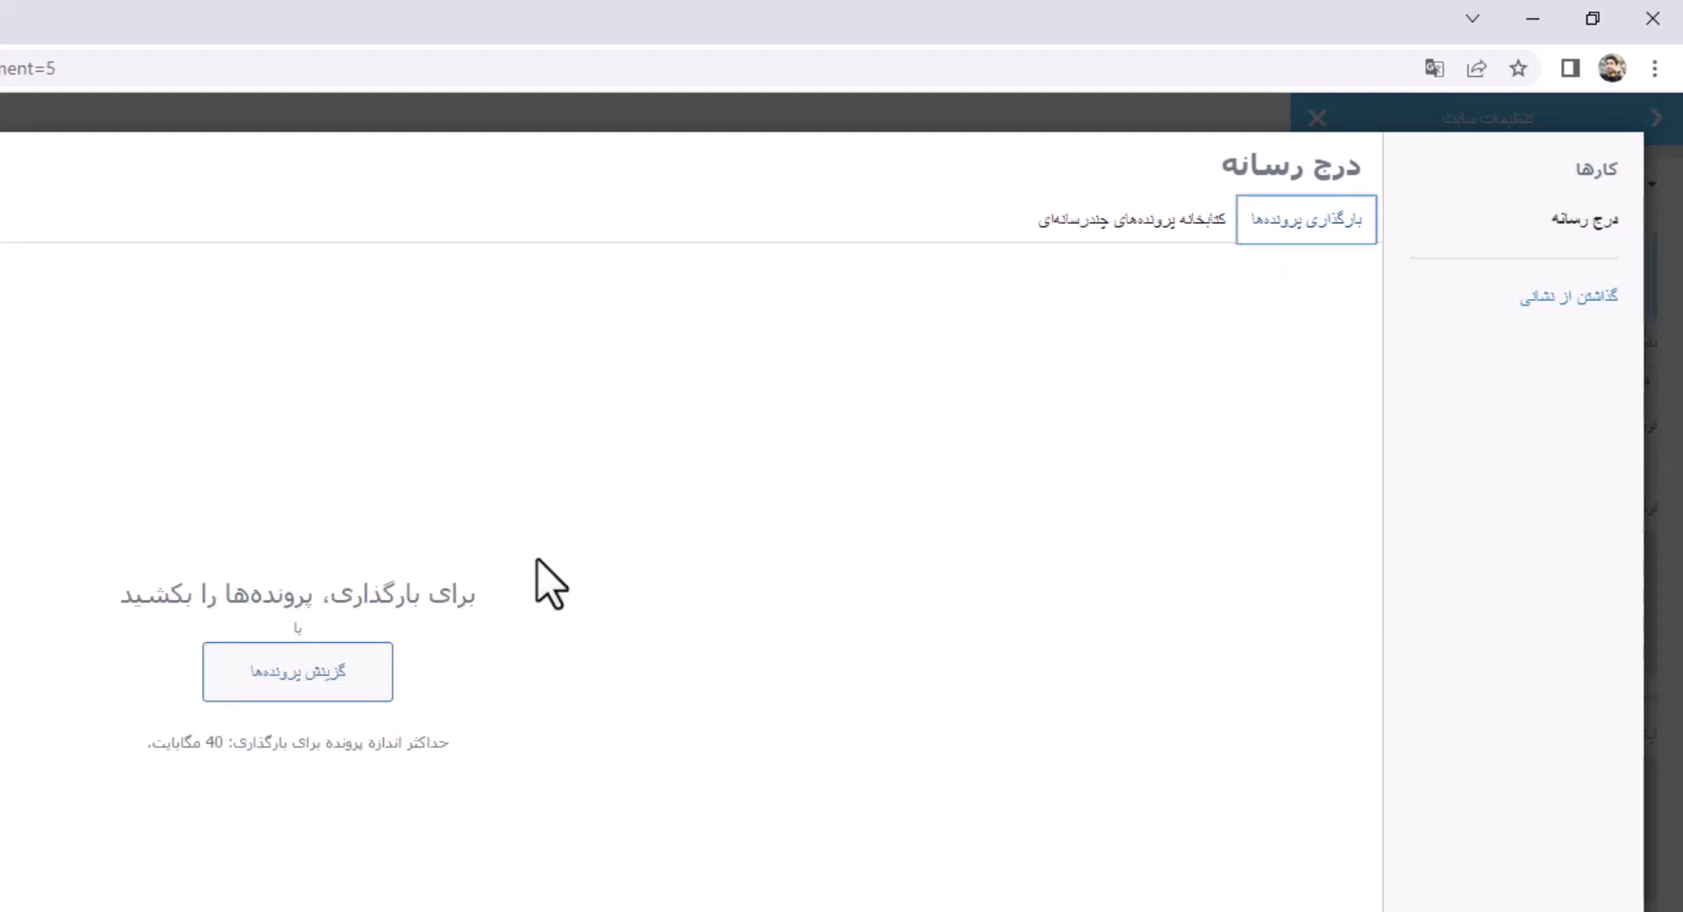
click(290, 685)
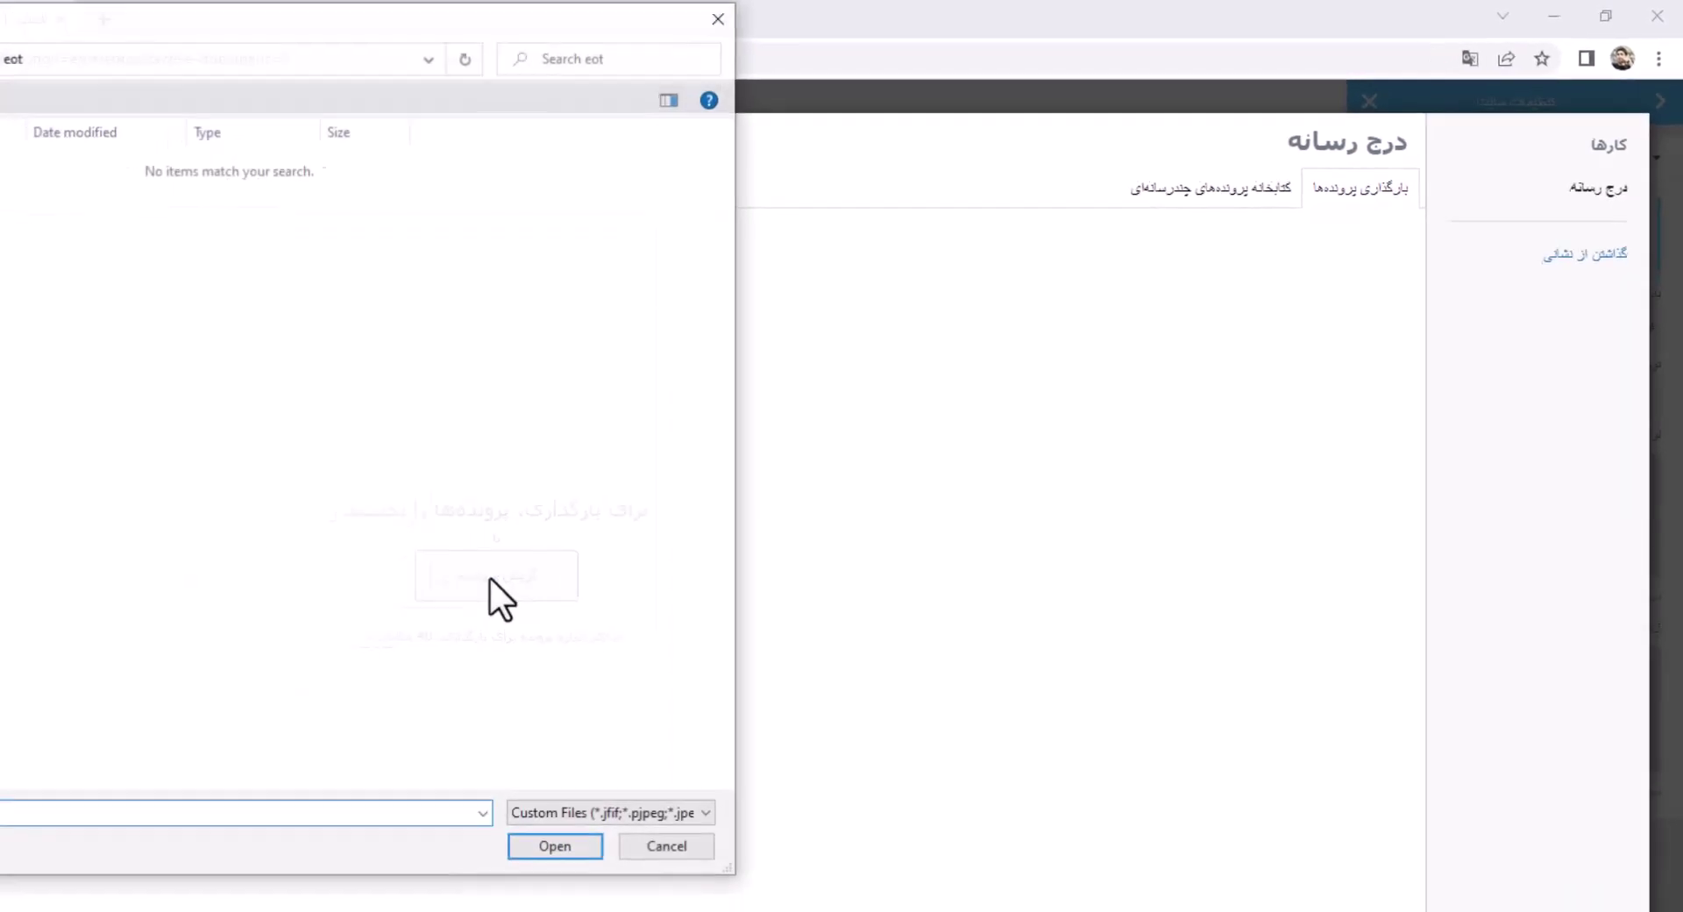
click(69, 137)
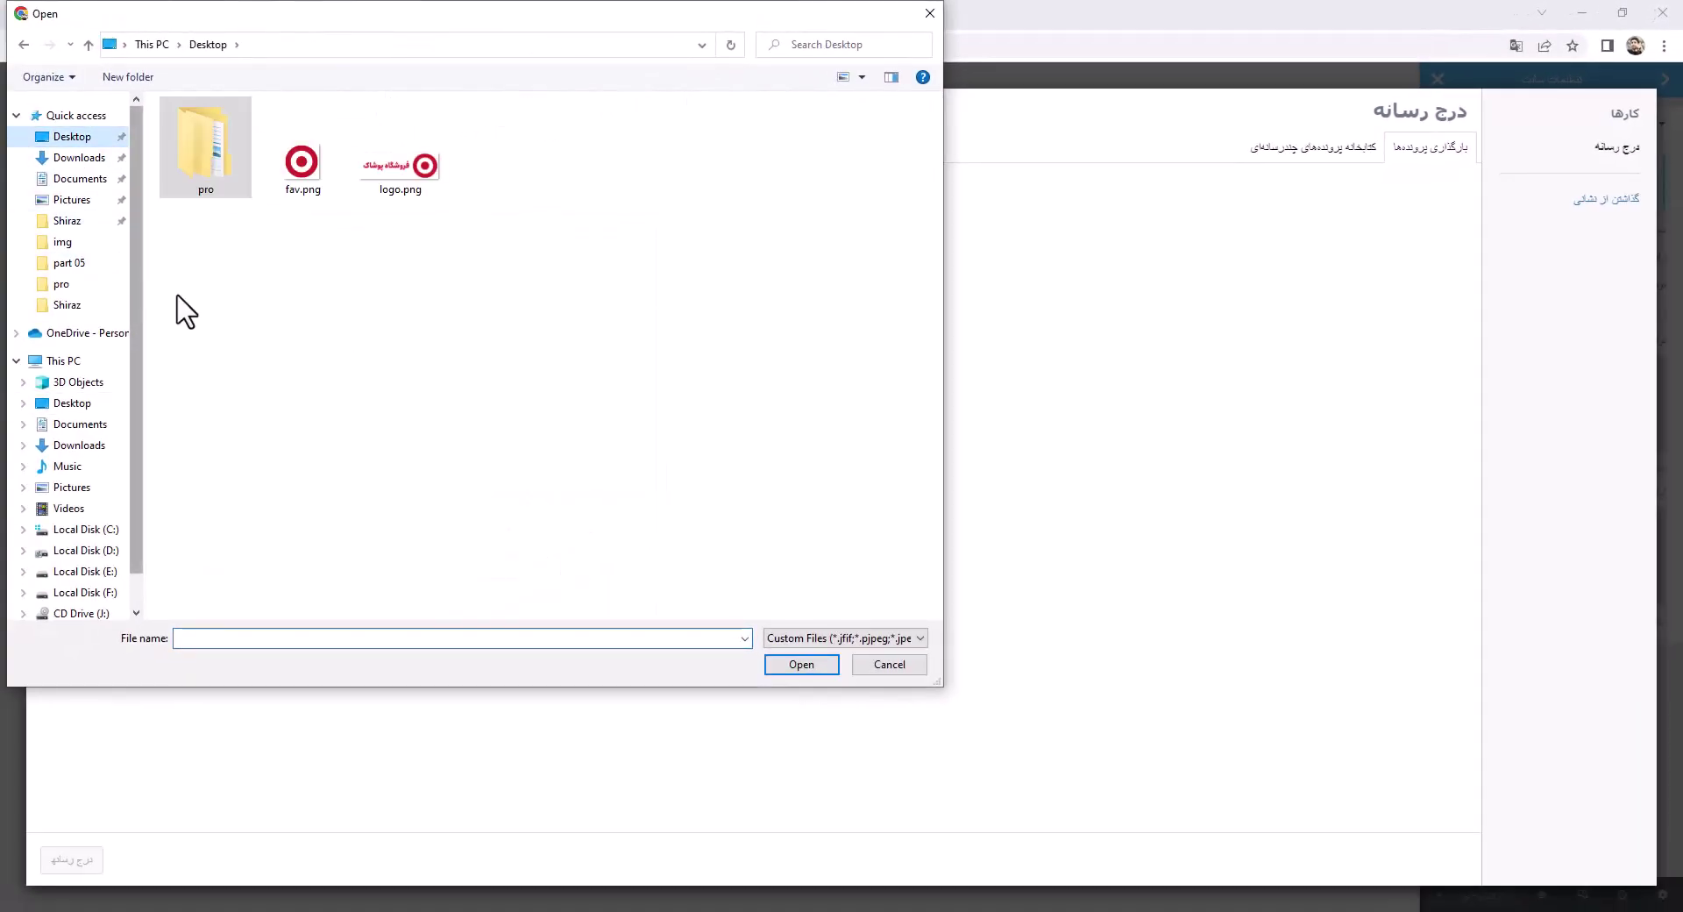
double_click(412, 166)
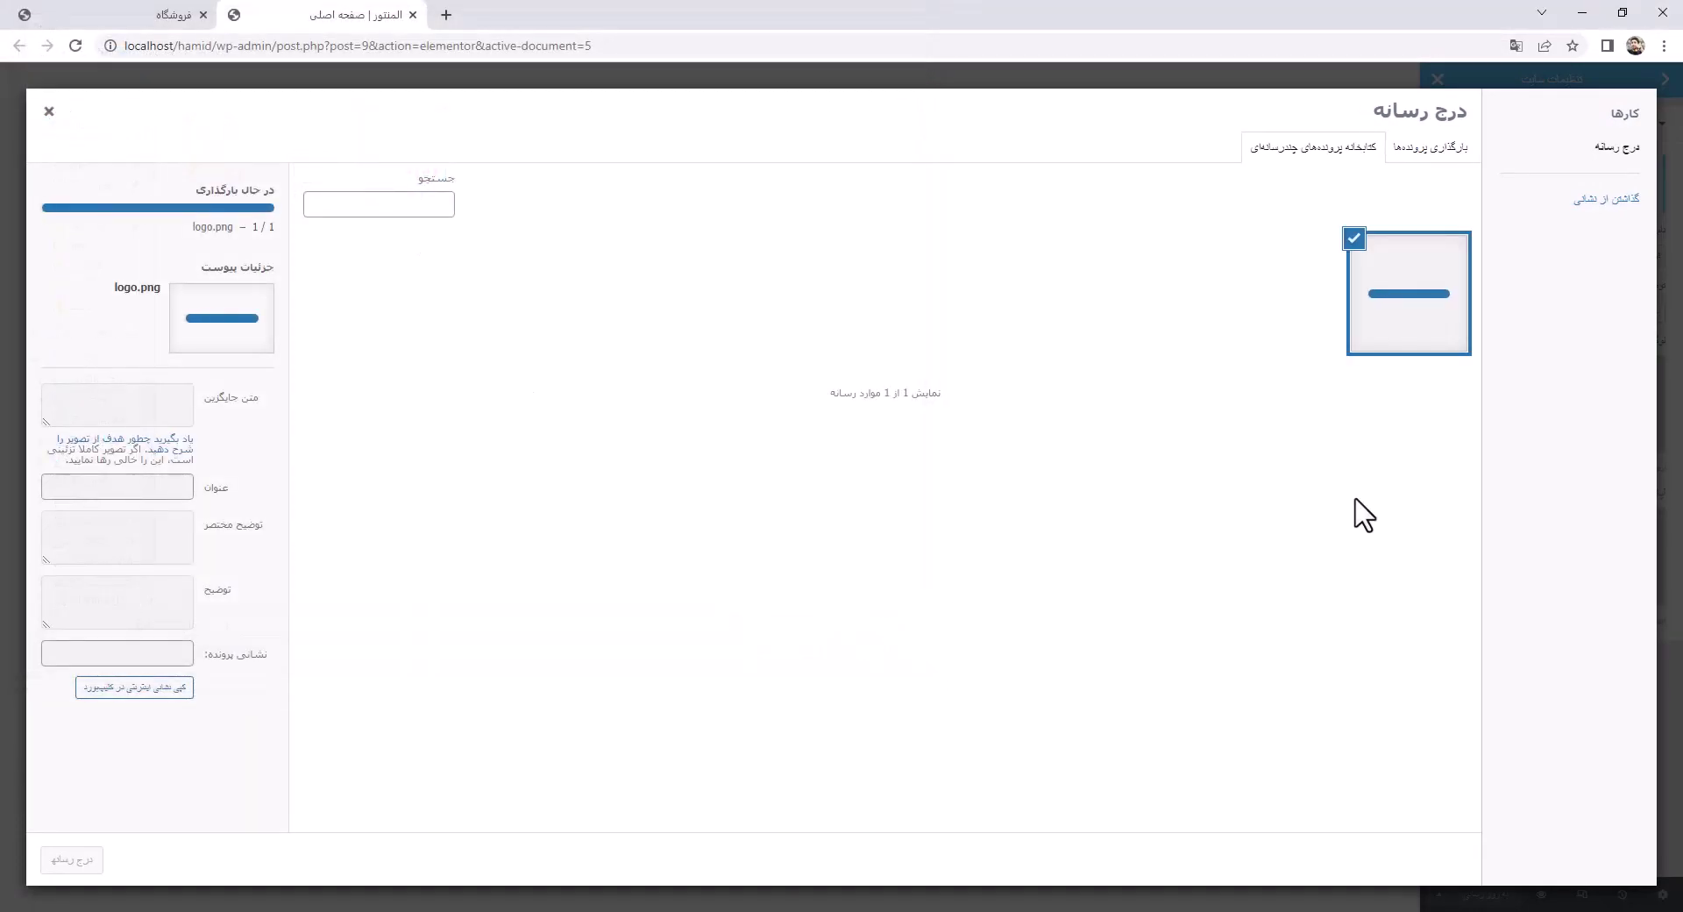
click(76, 858)
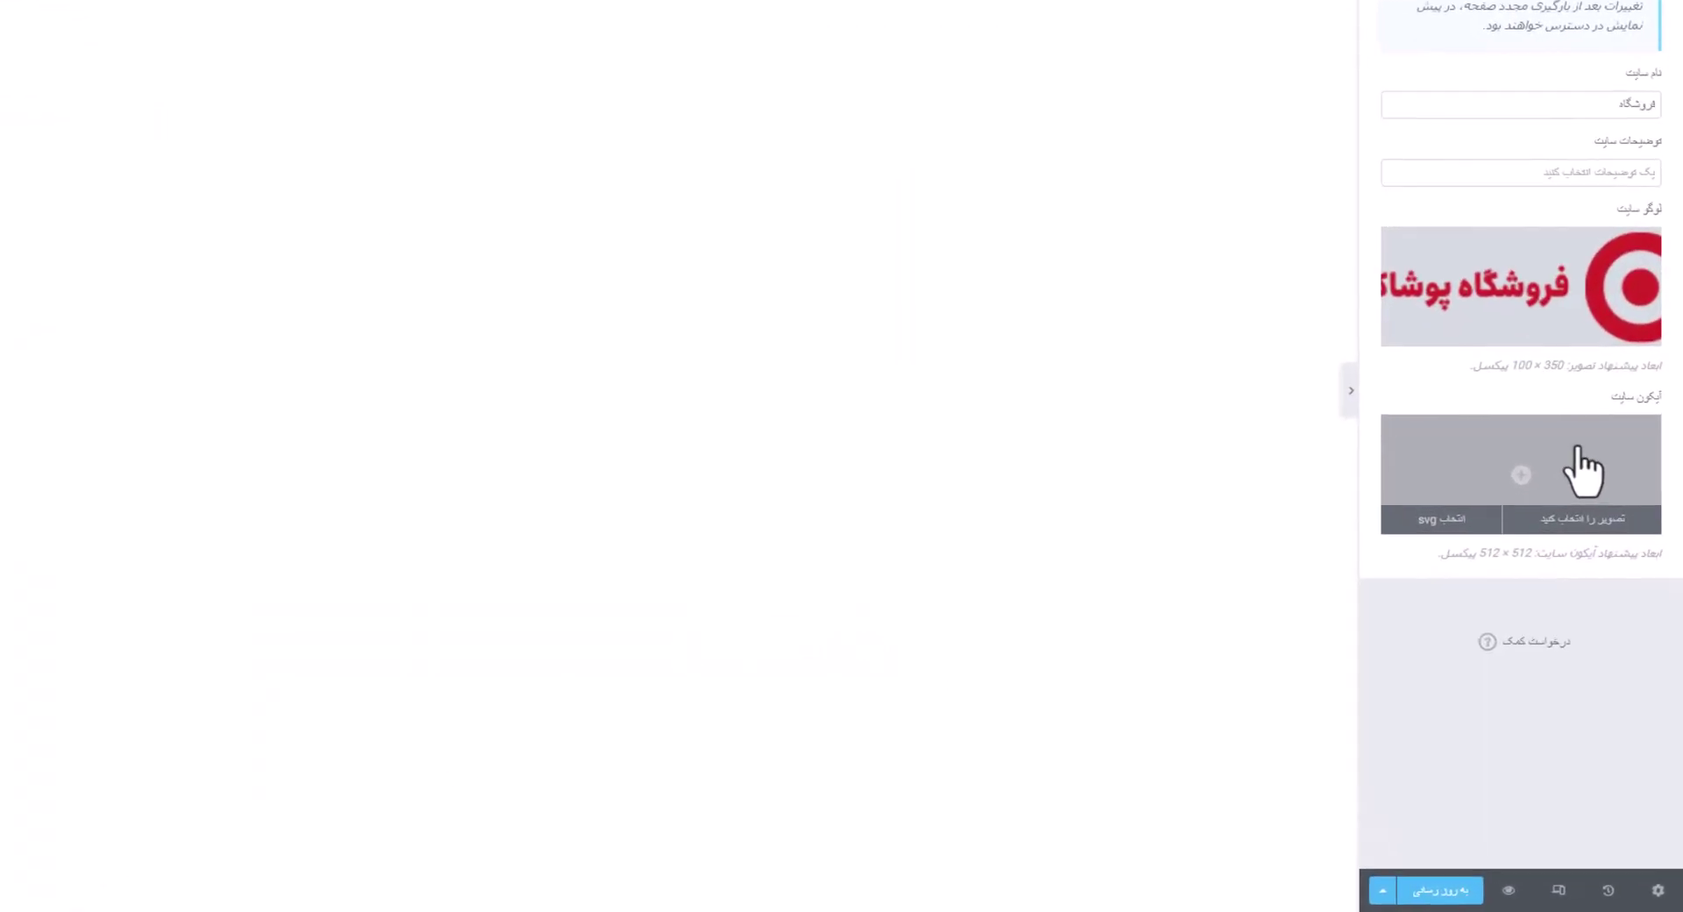
Upload fav.png from the Desktop as the site icon and update the site settings
click(1522, 470)
click(1340, 60)
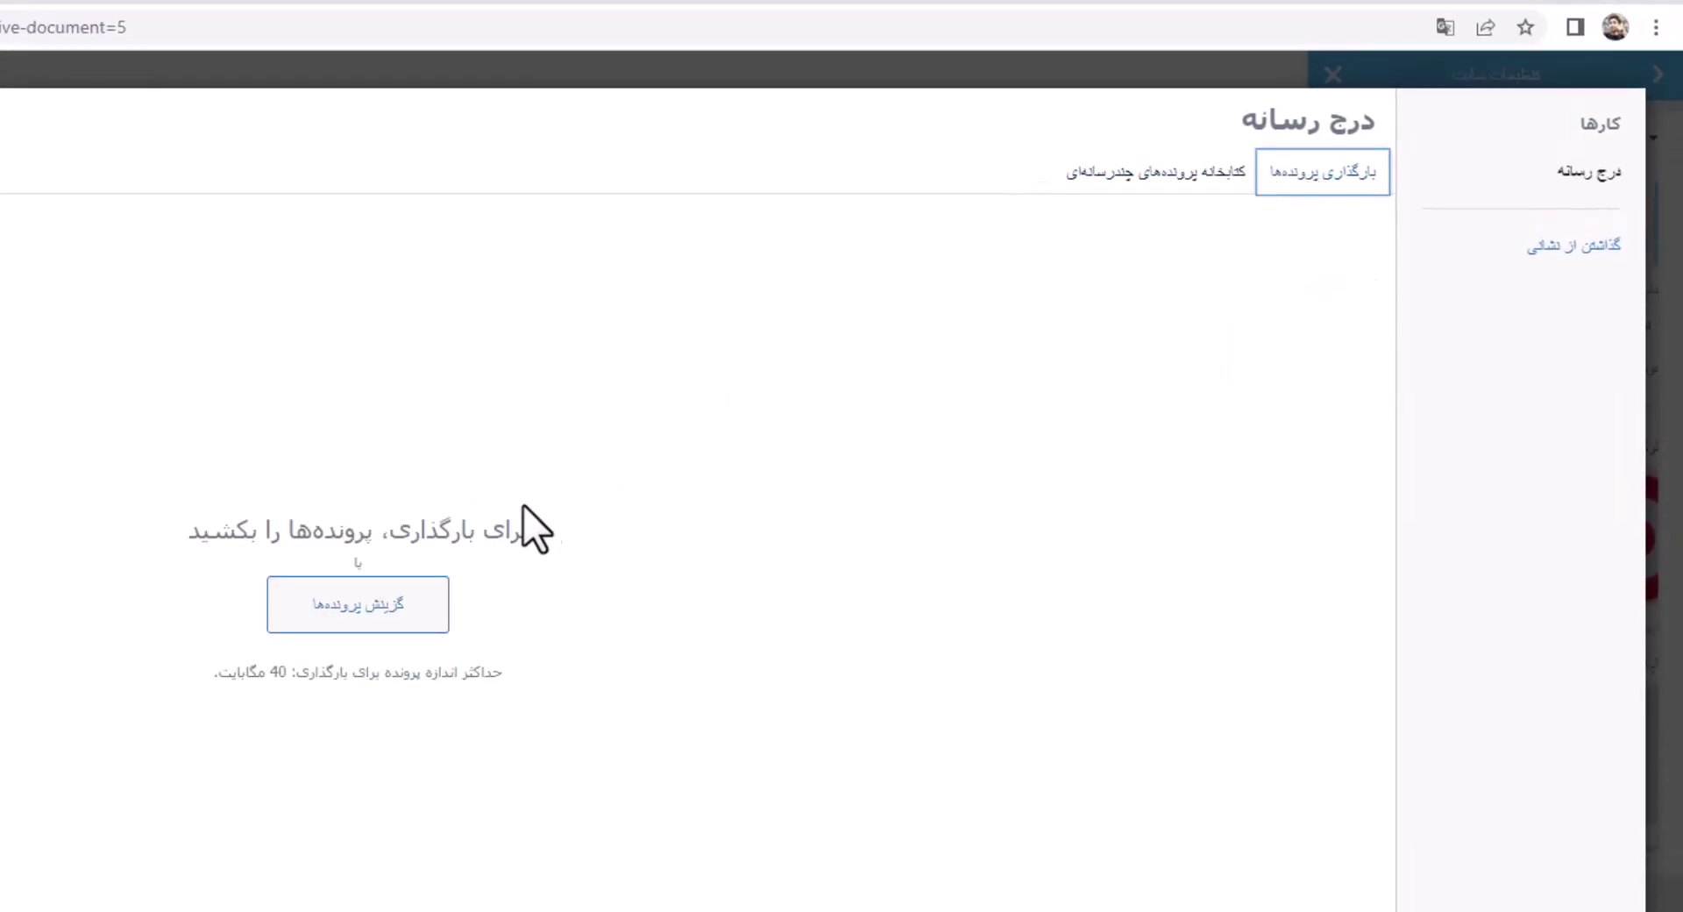
click(401, 587)
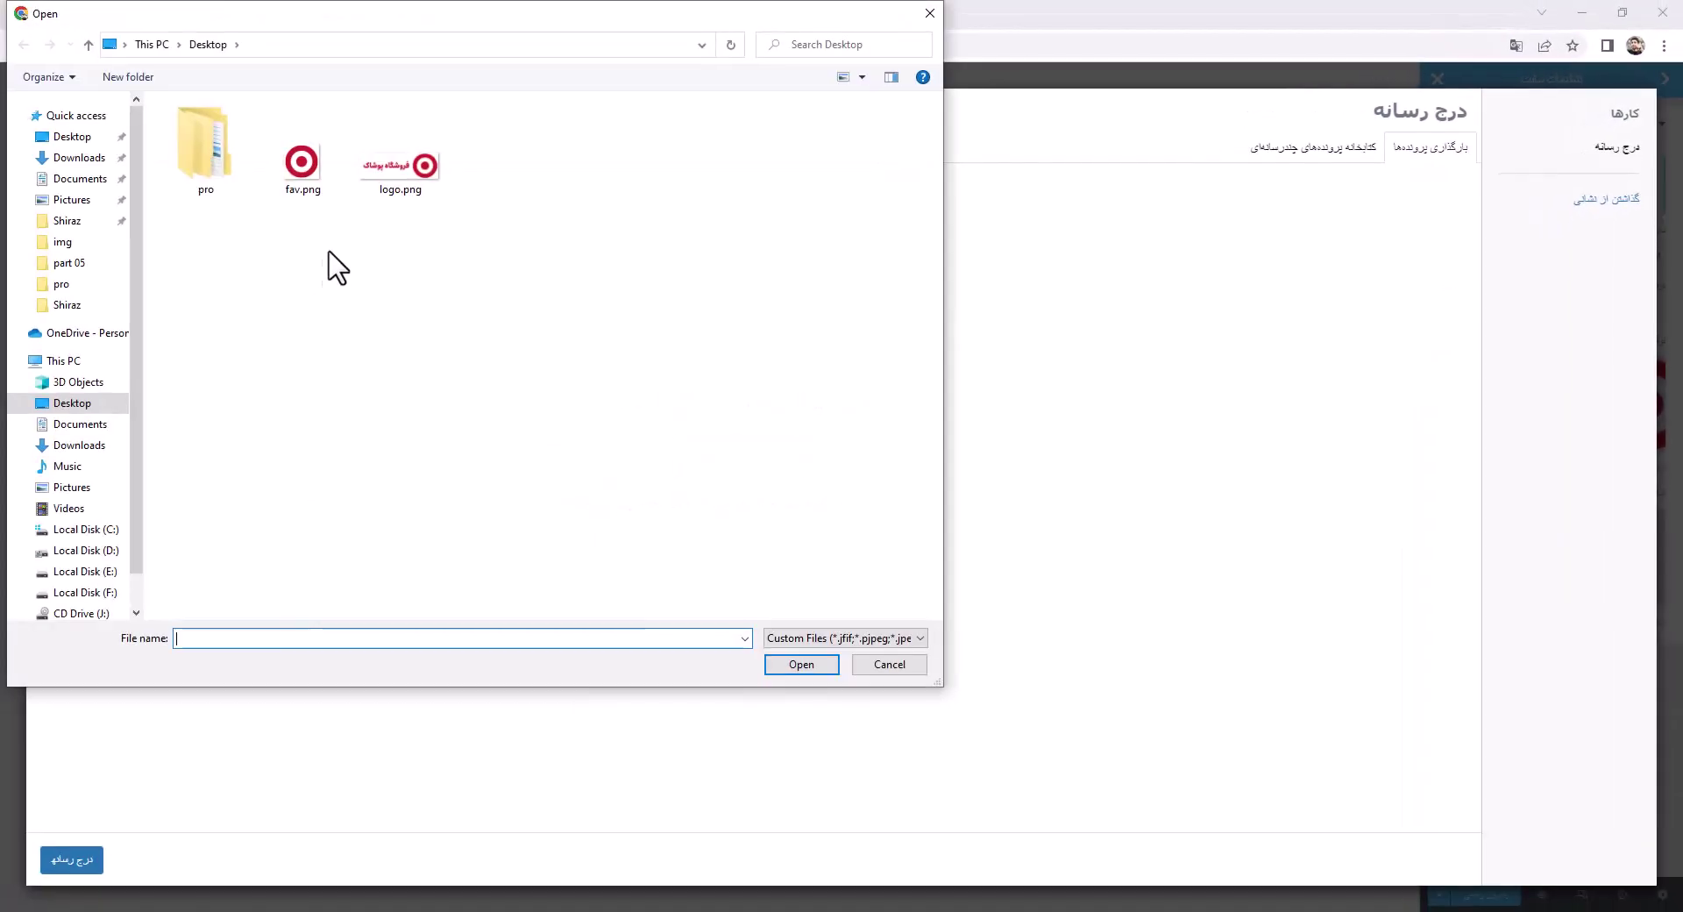
double_click(302, 163)
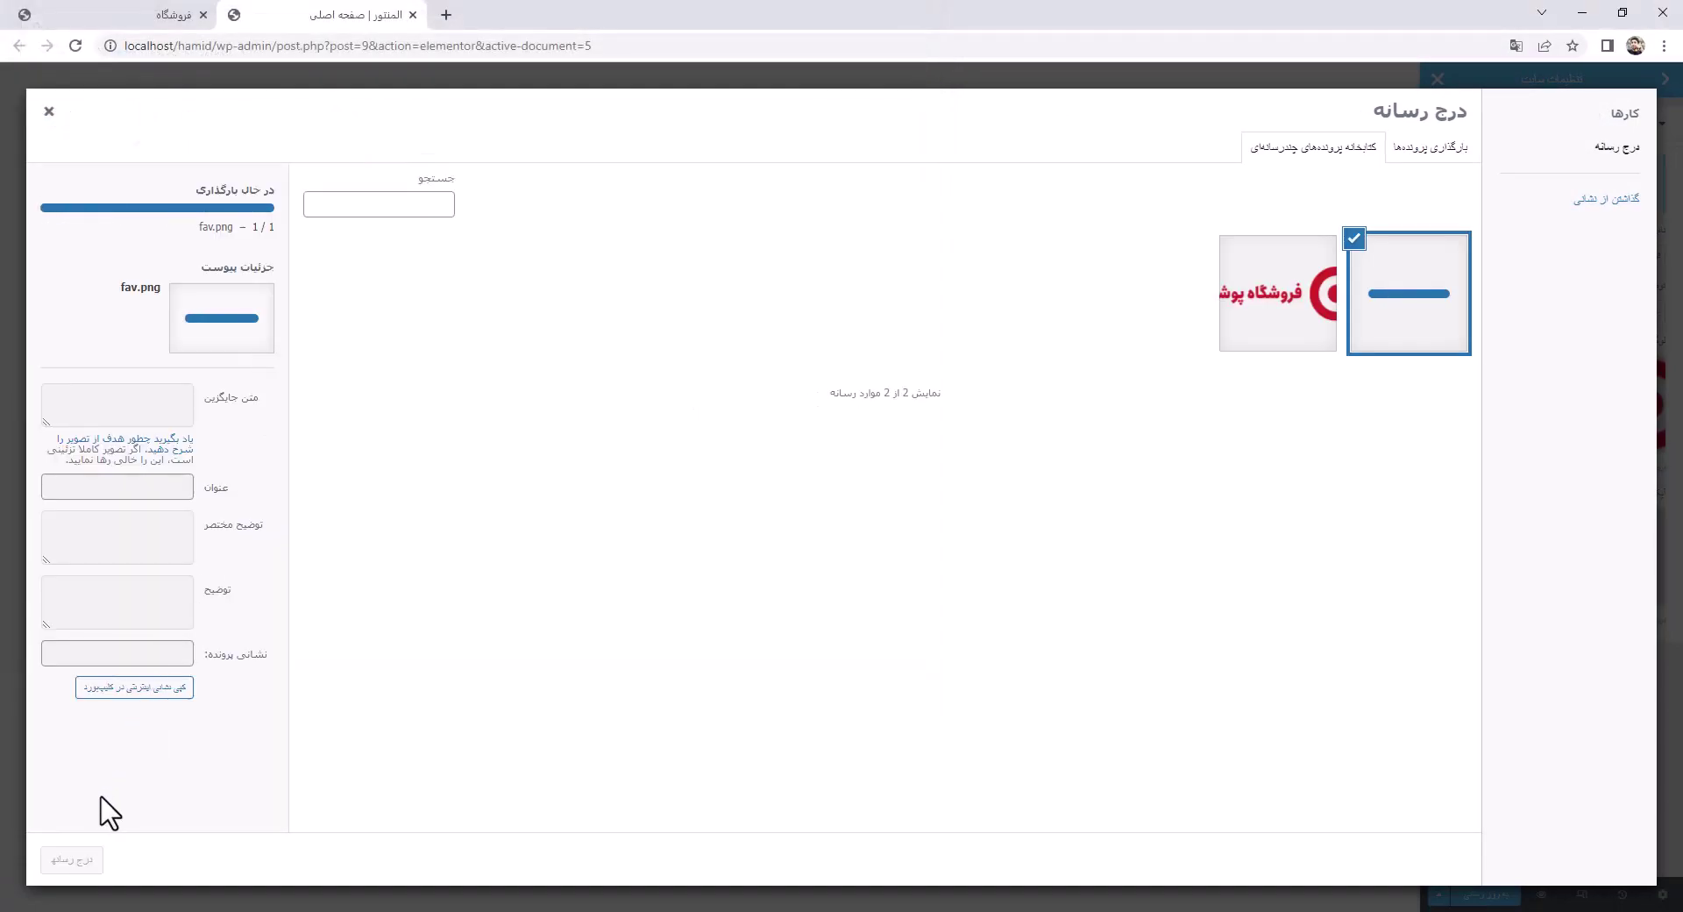
click(74, 861)
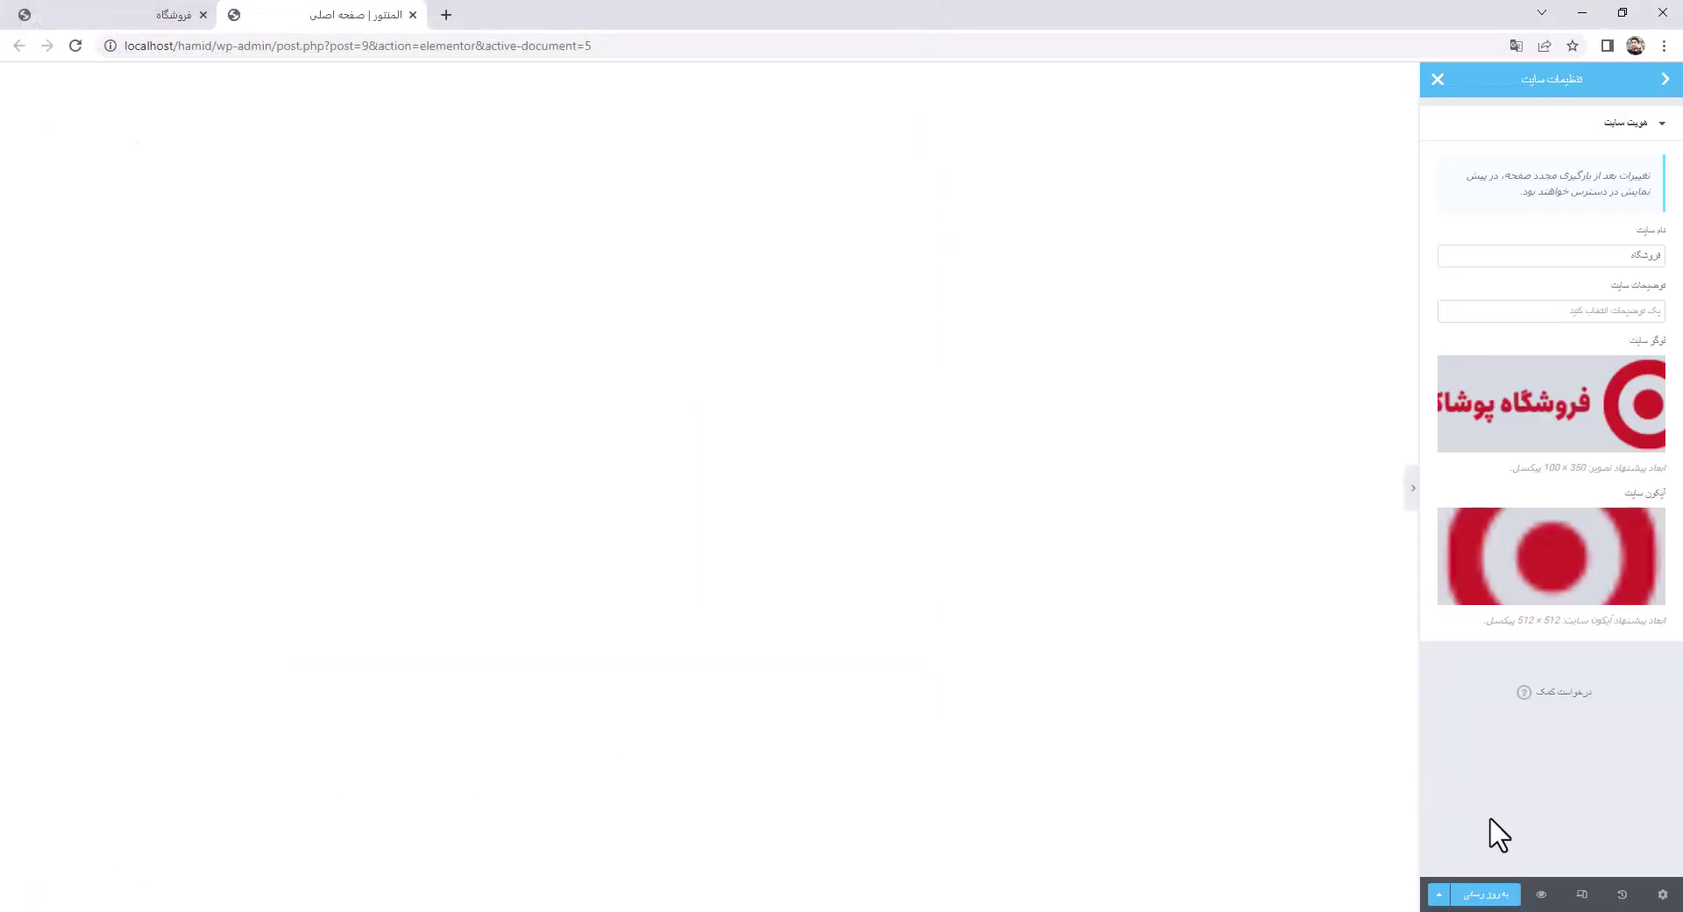
click(1490, 896)
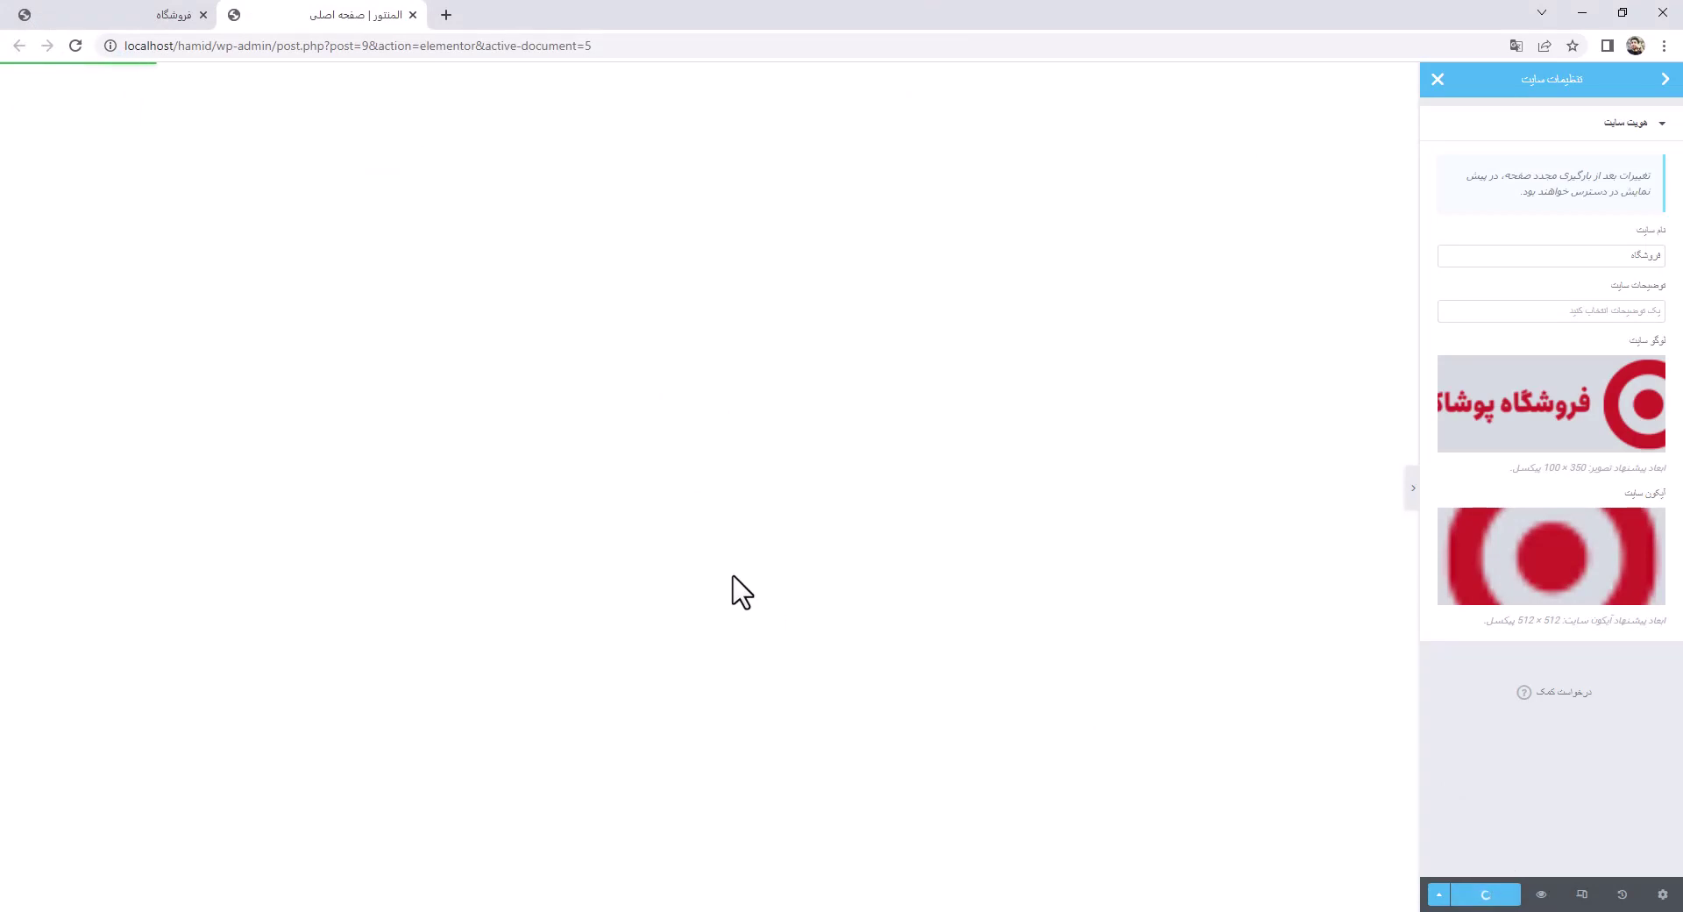
View the storefront with its site icon, close the Elementor editor, and open the WordPress dashboard in a new tab before returning to the storefront
click(94, 14)
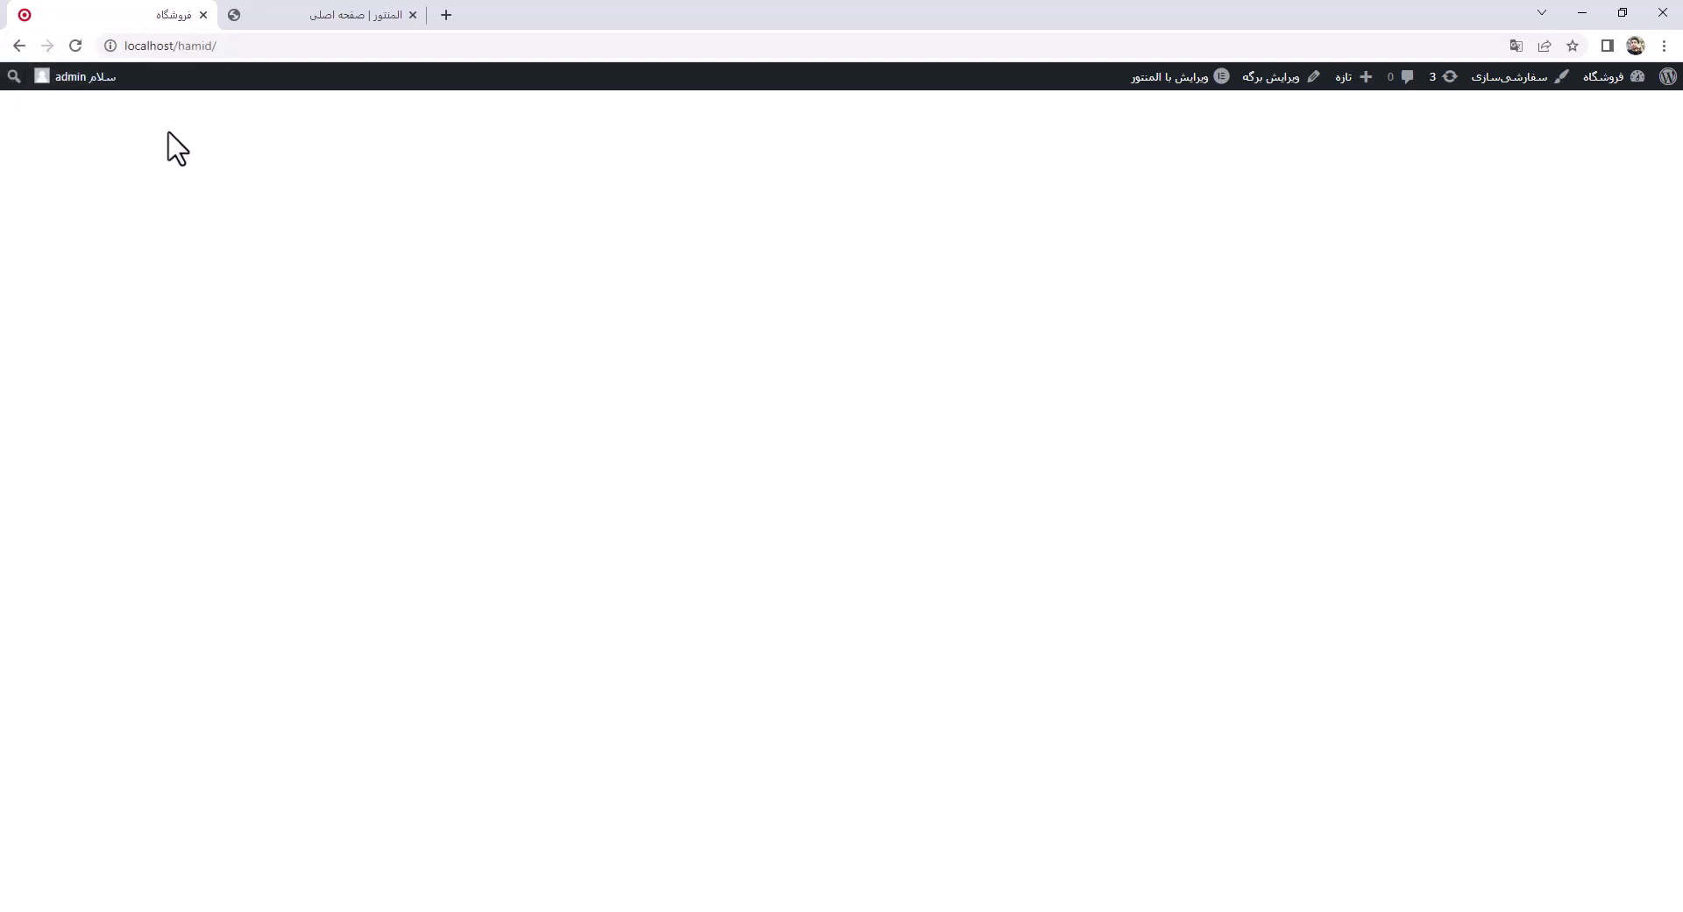
click(412, 15)
right_click(1622, 80)
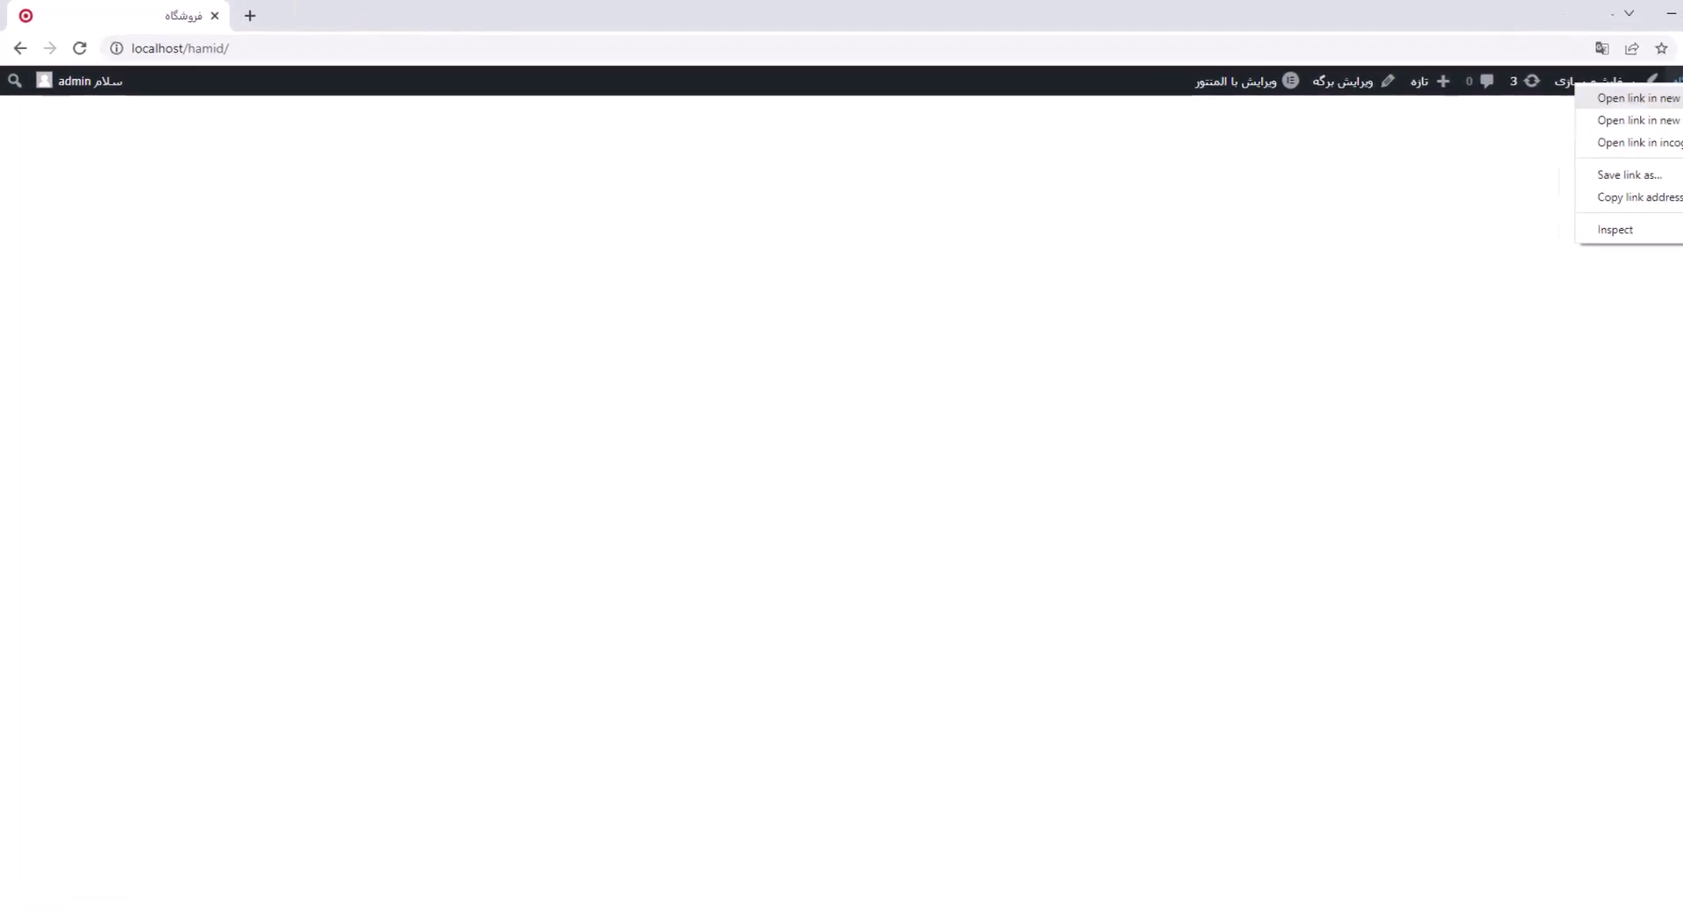
click(1629, 97)
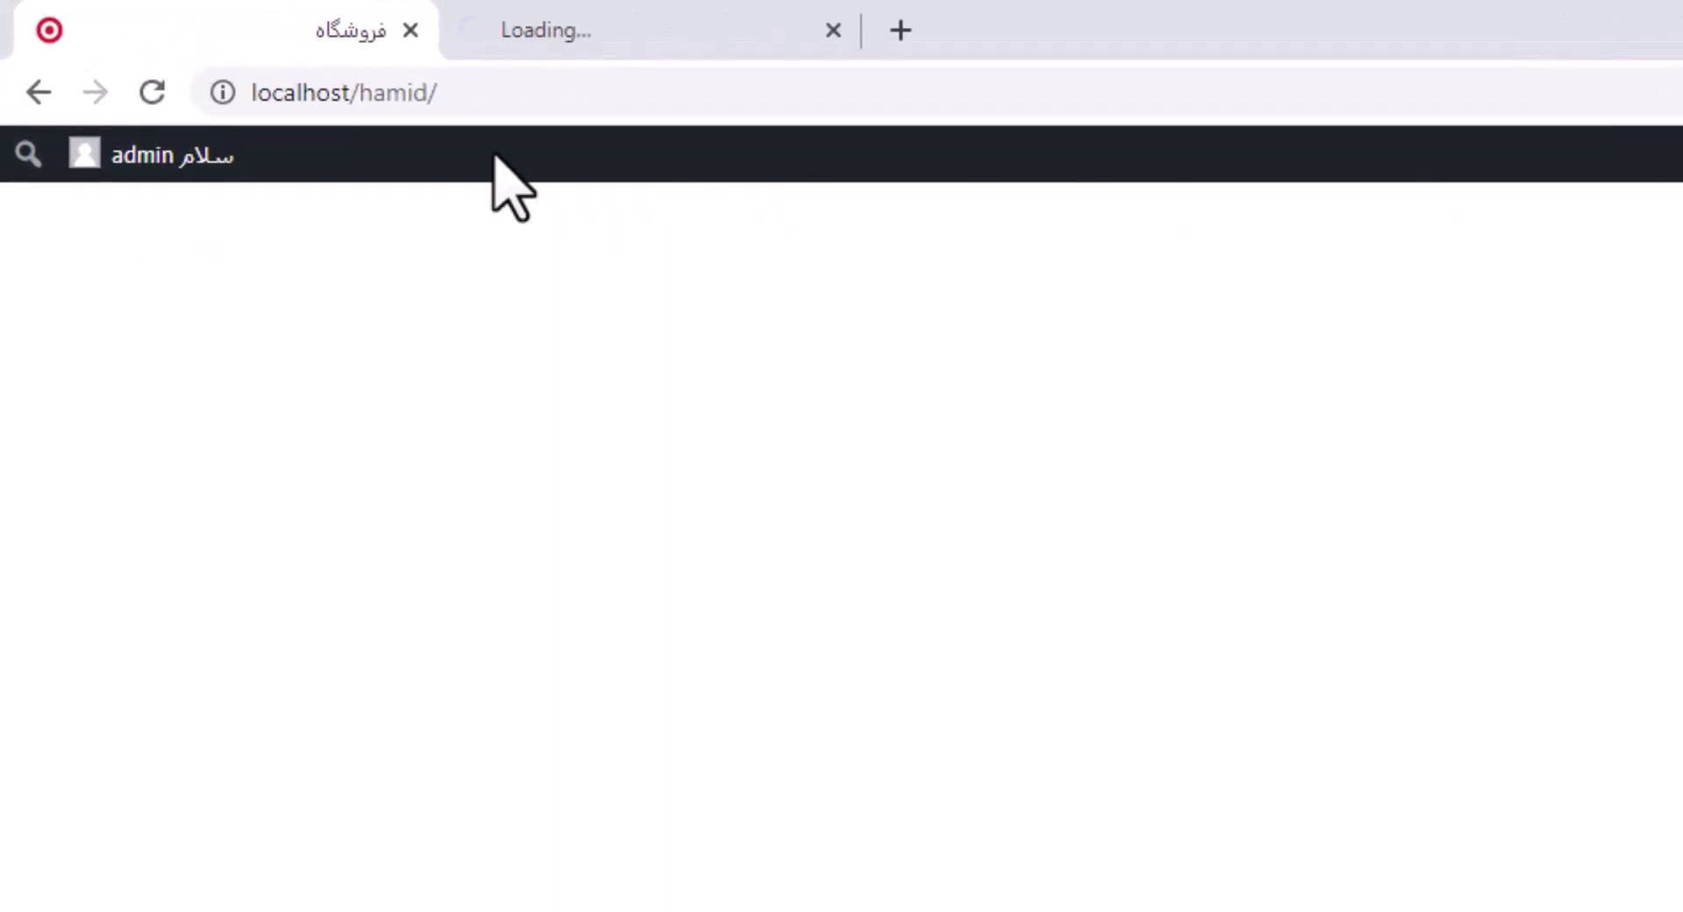
click(555, 17)
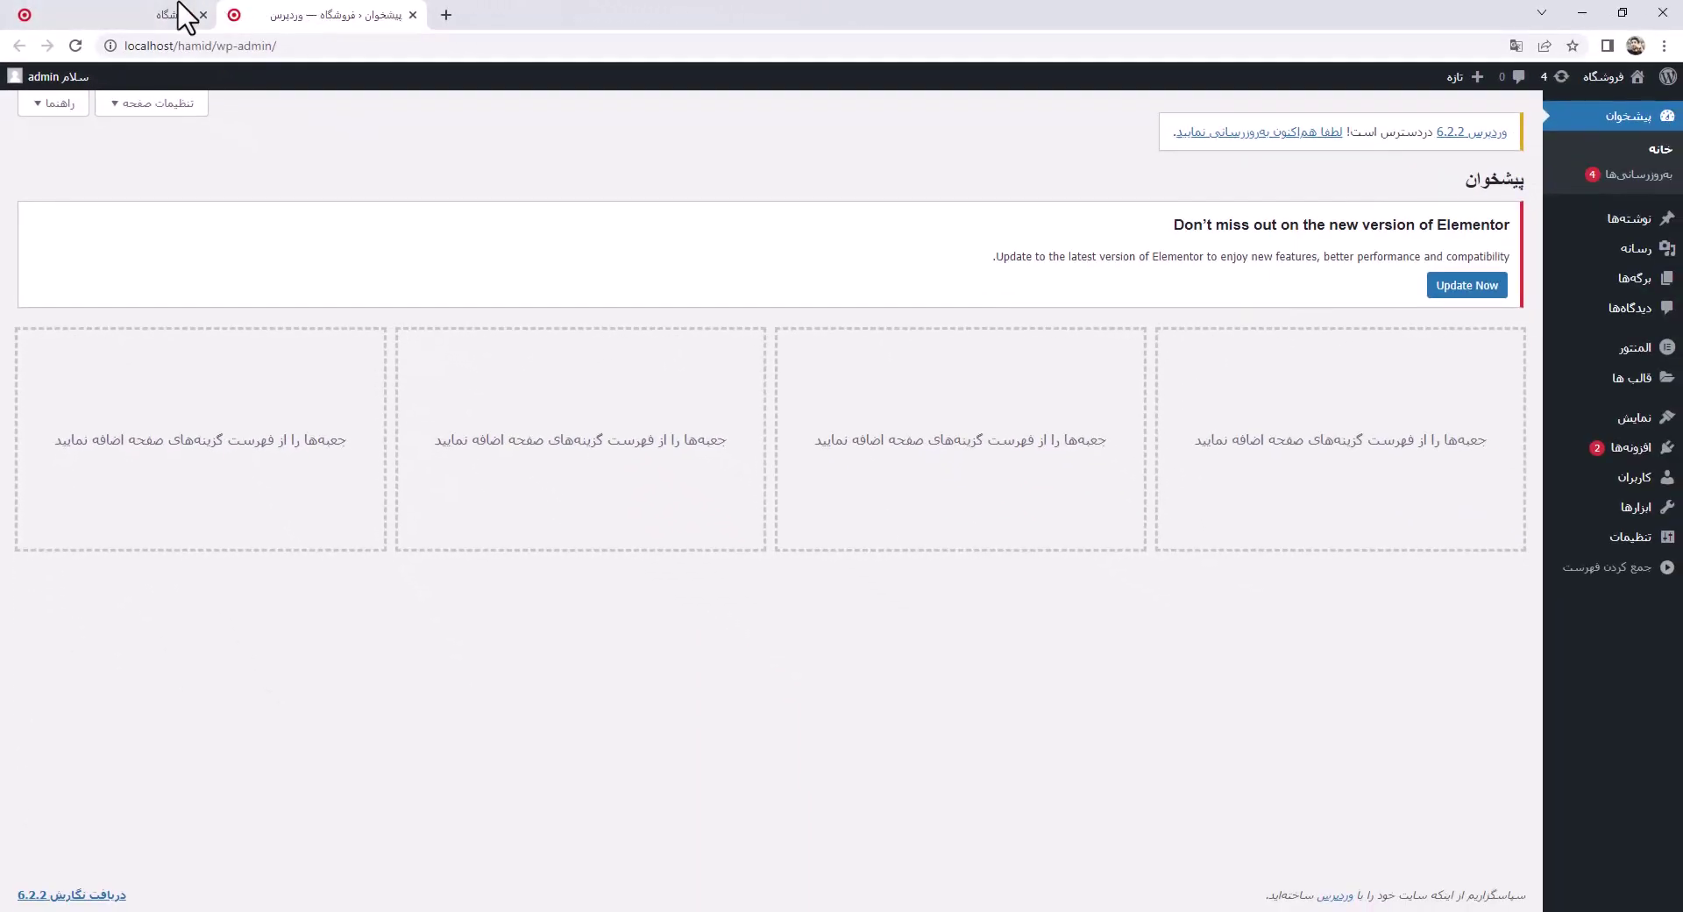
click(179, 7)
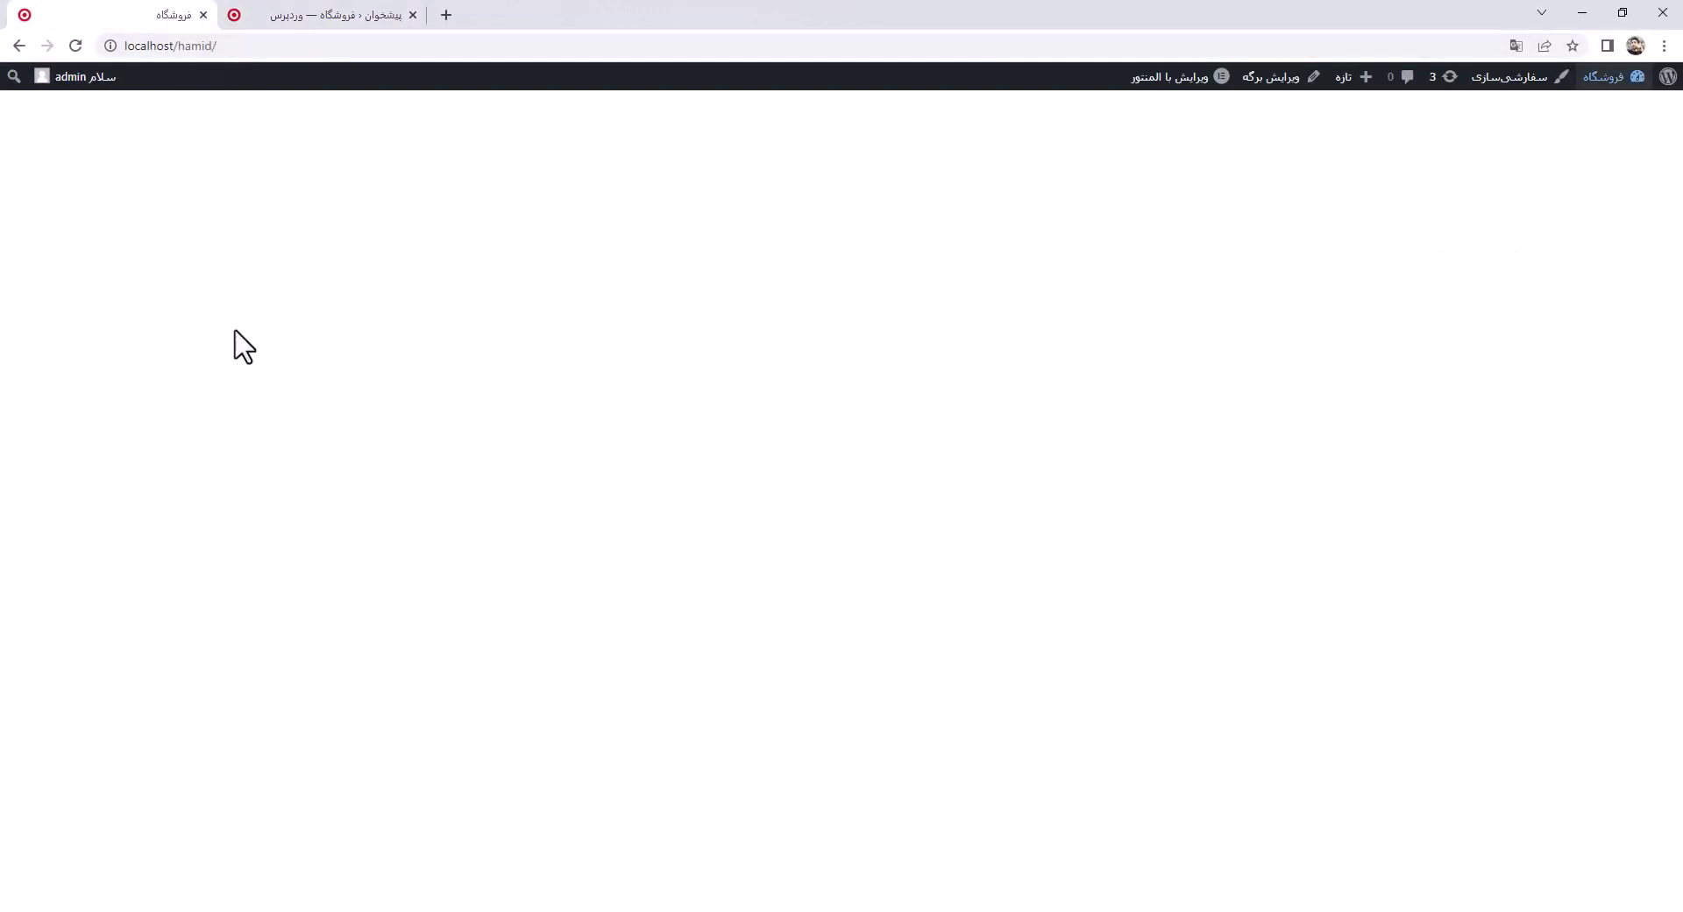
Switch to the image viewer and compare the sample shop headers header01.jpg, header02.jpg and header03.jpg
key(alt+Tab)
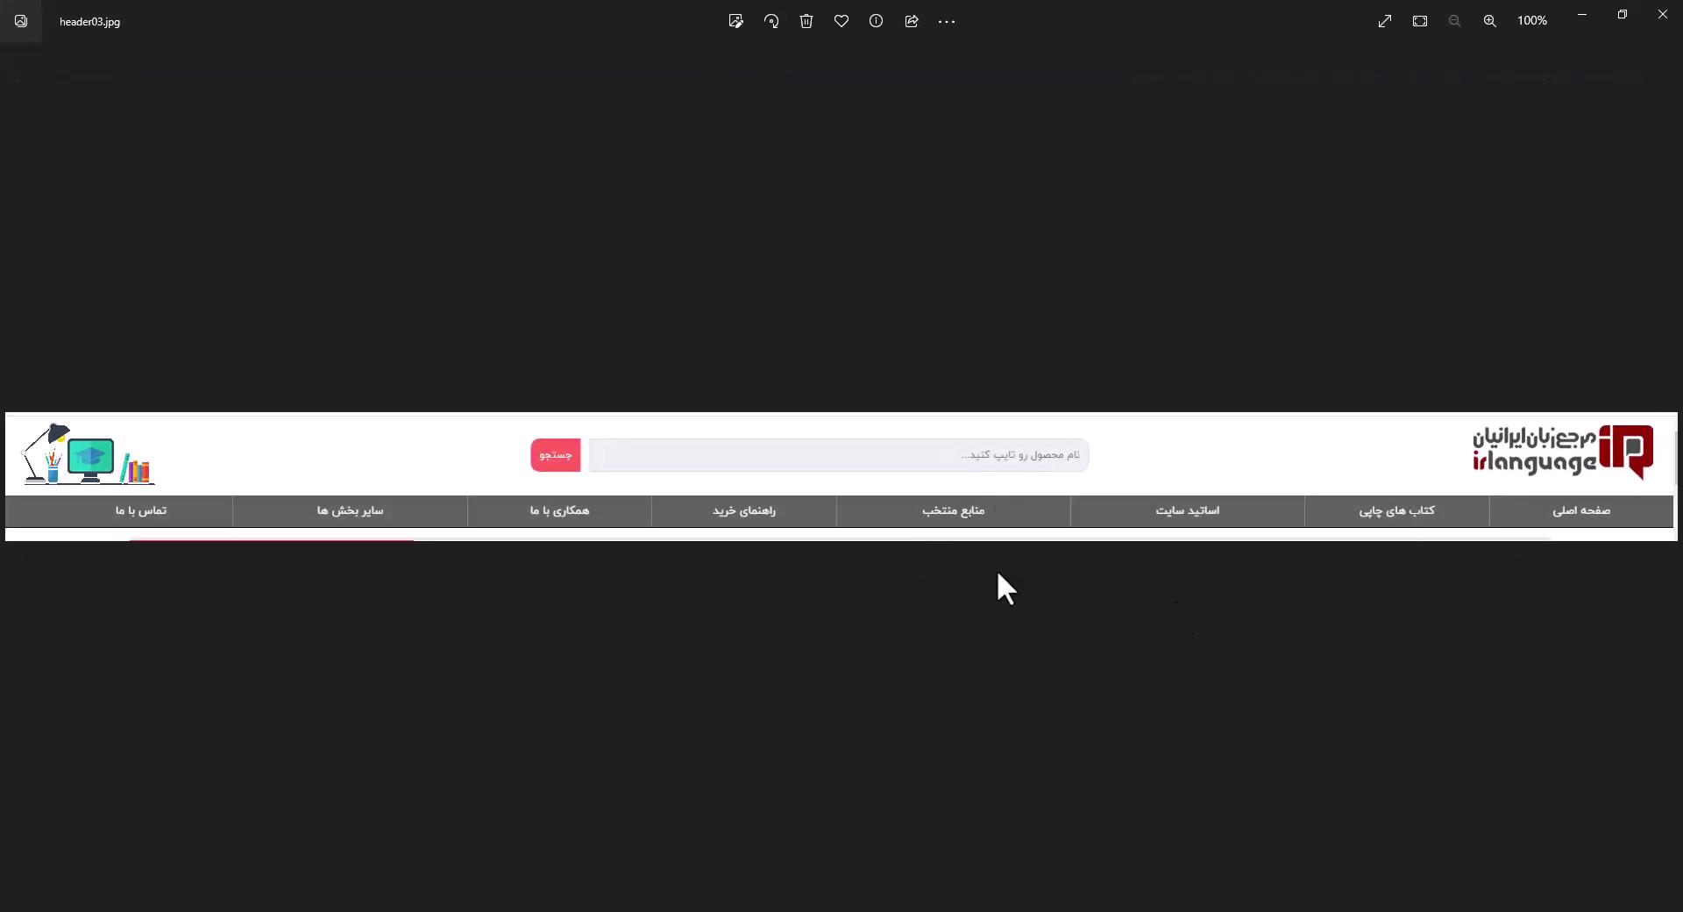
key(Left)
key(Left)
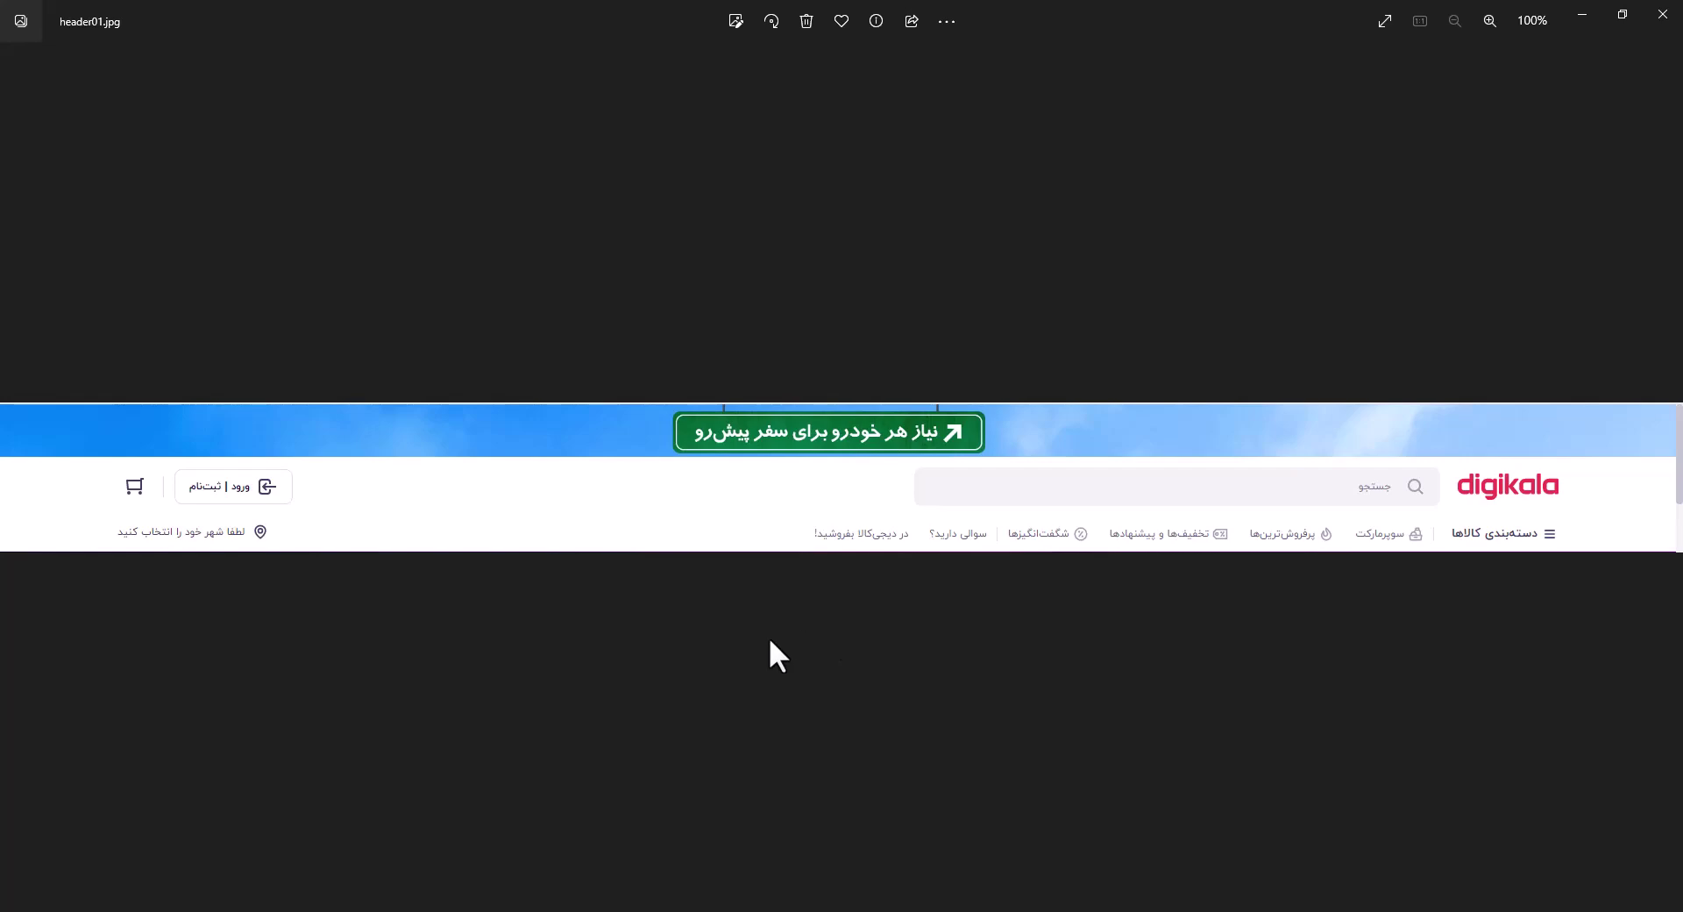
key(Right)
key(Right)
key(Left)
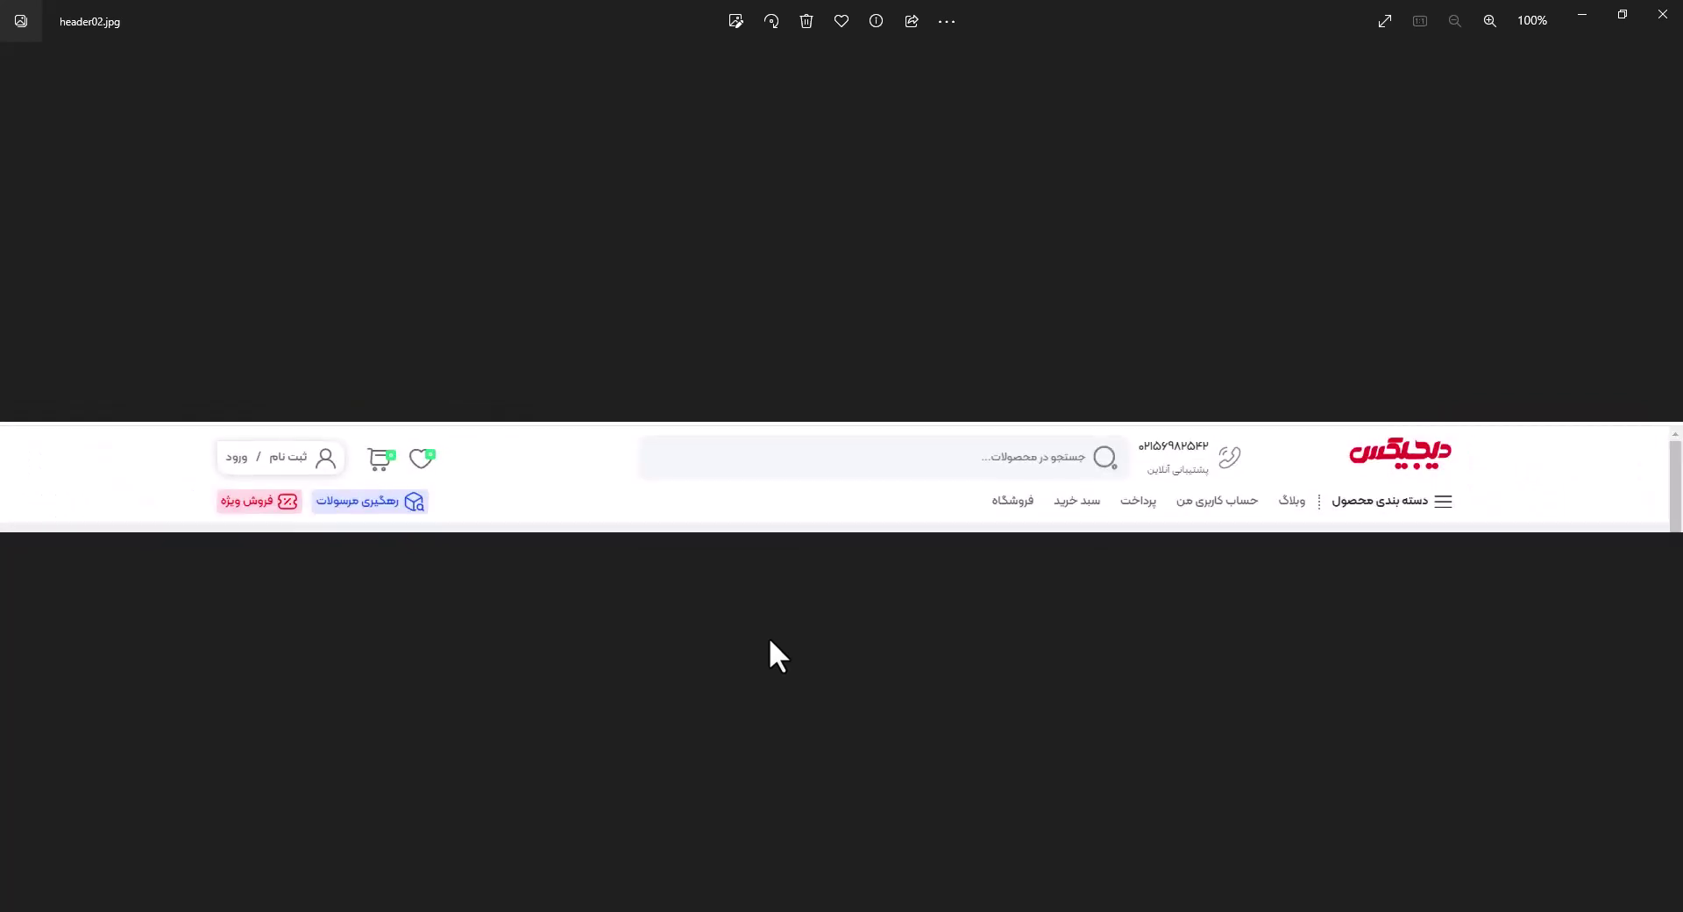
key(Left)
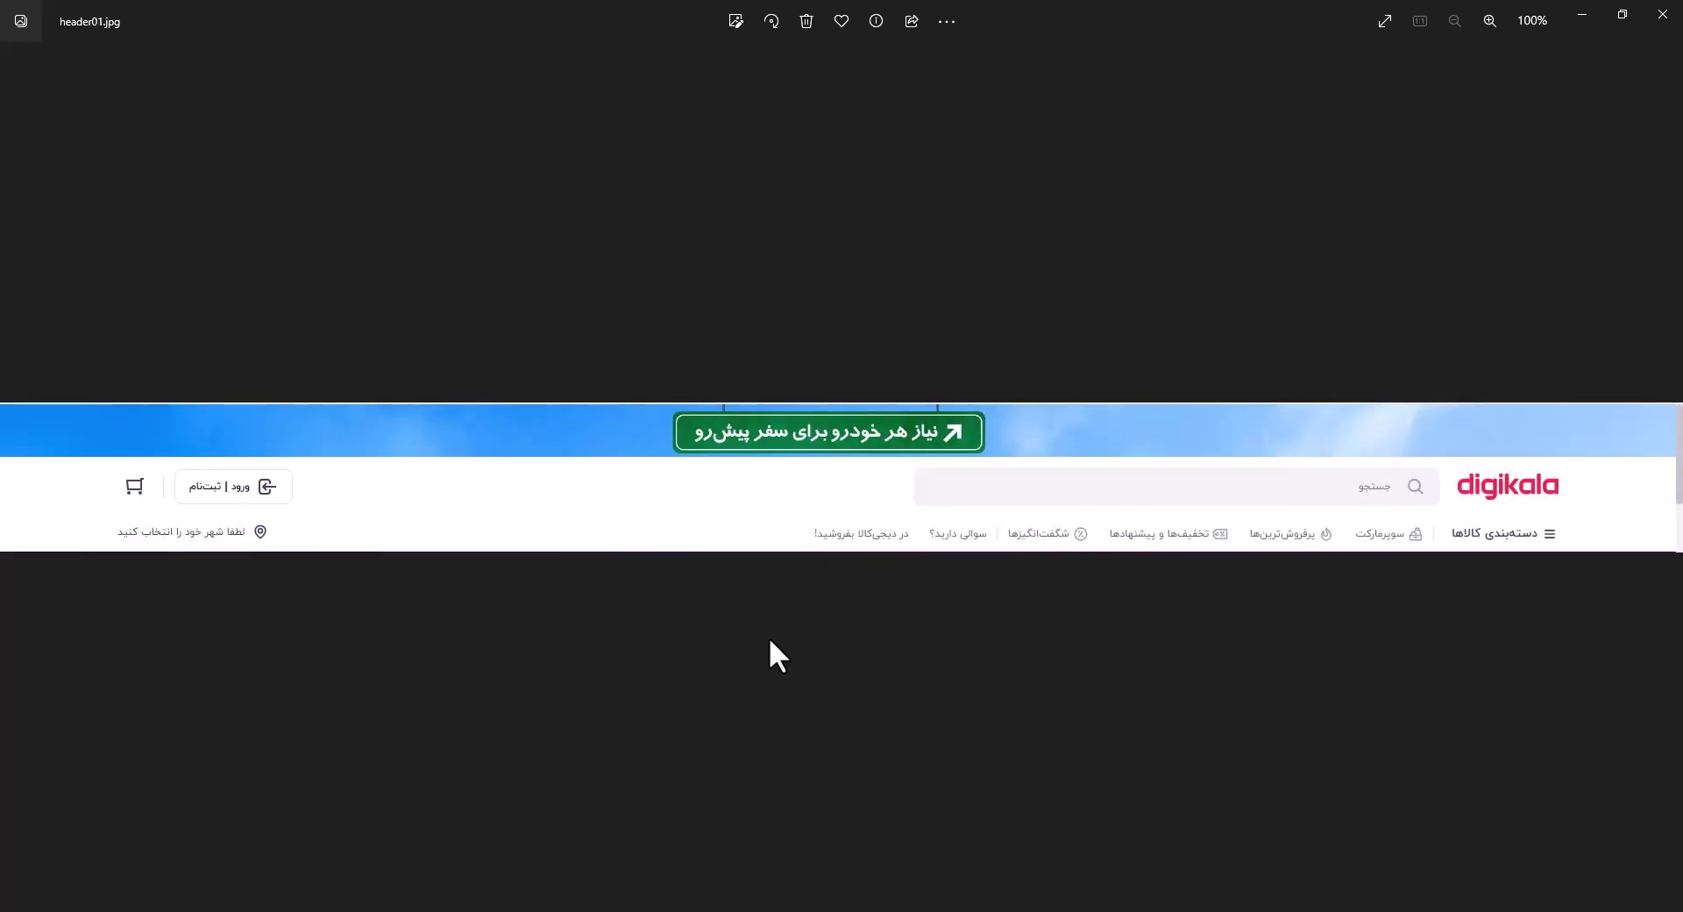
key(Right)
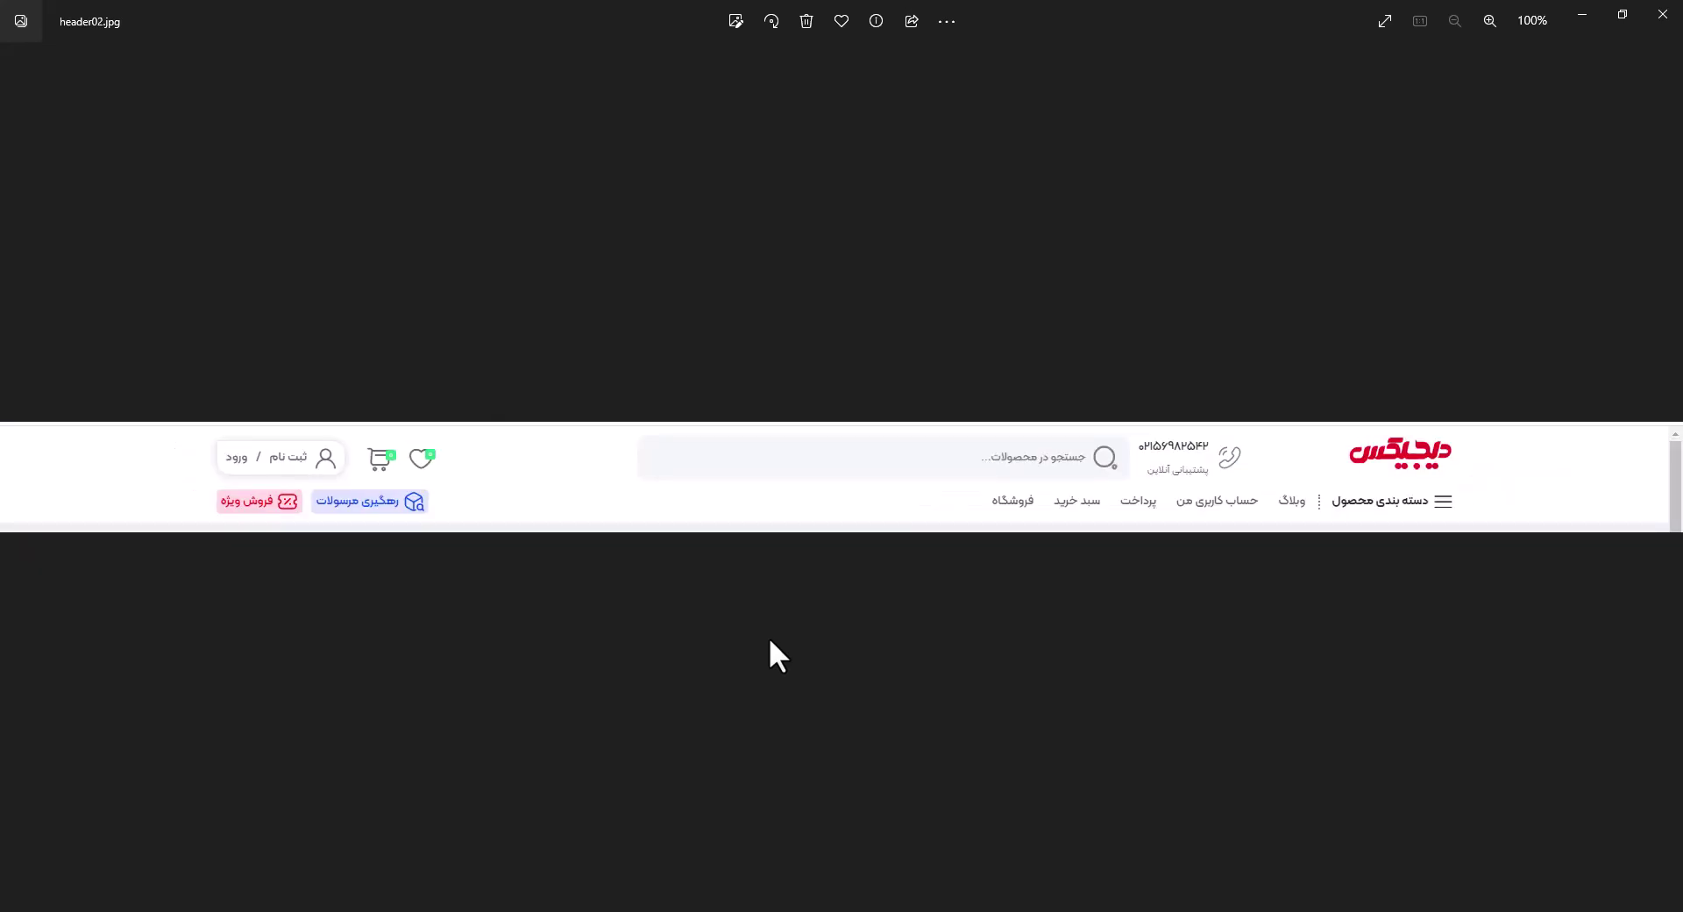
Open header02.jpg in Photoshop and collapse the expanded Properties, Paragraph and Character panels
right_click(741, 451)
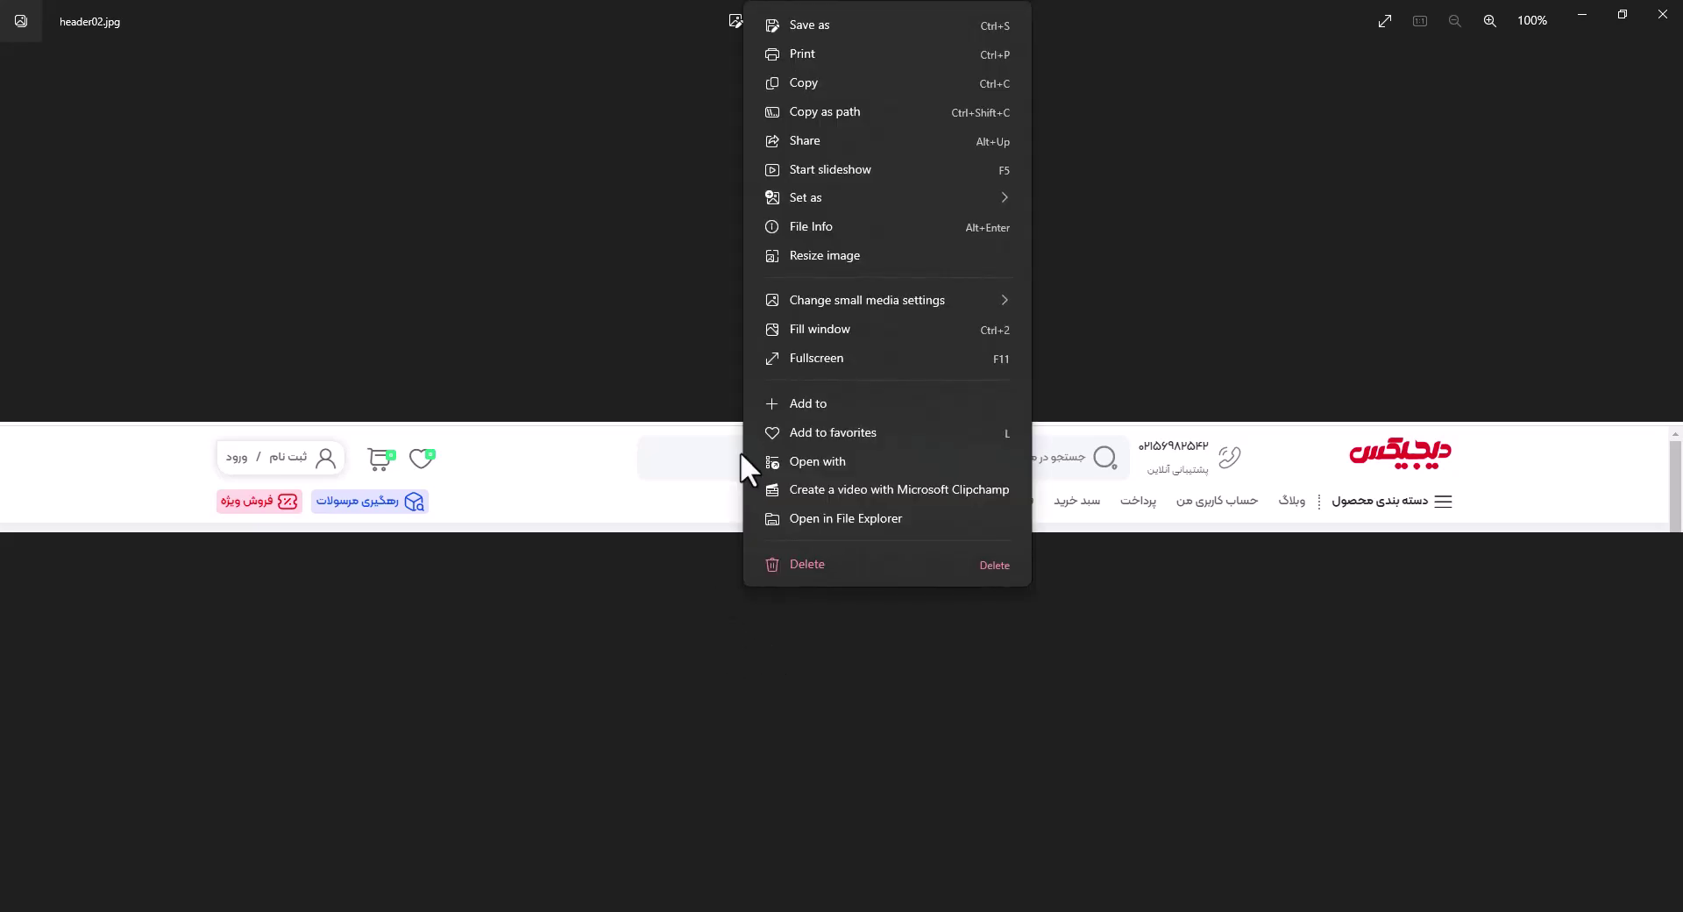
click(939, 454)
double_click(954, 471)
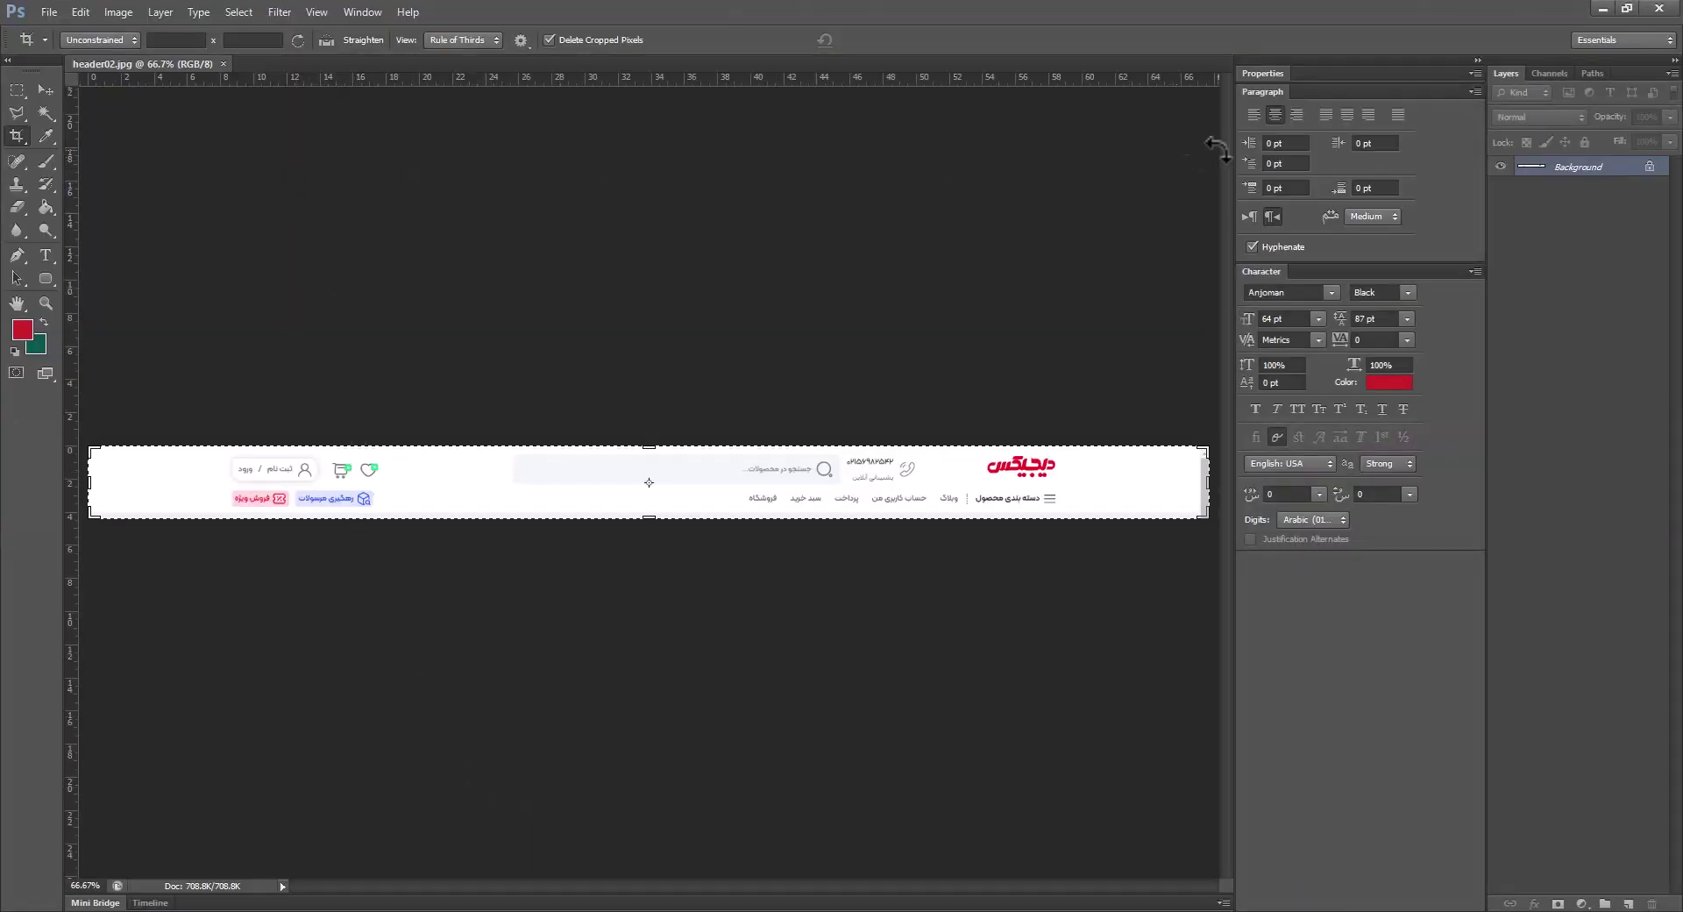
click(1478, 63)
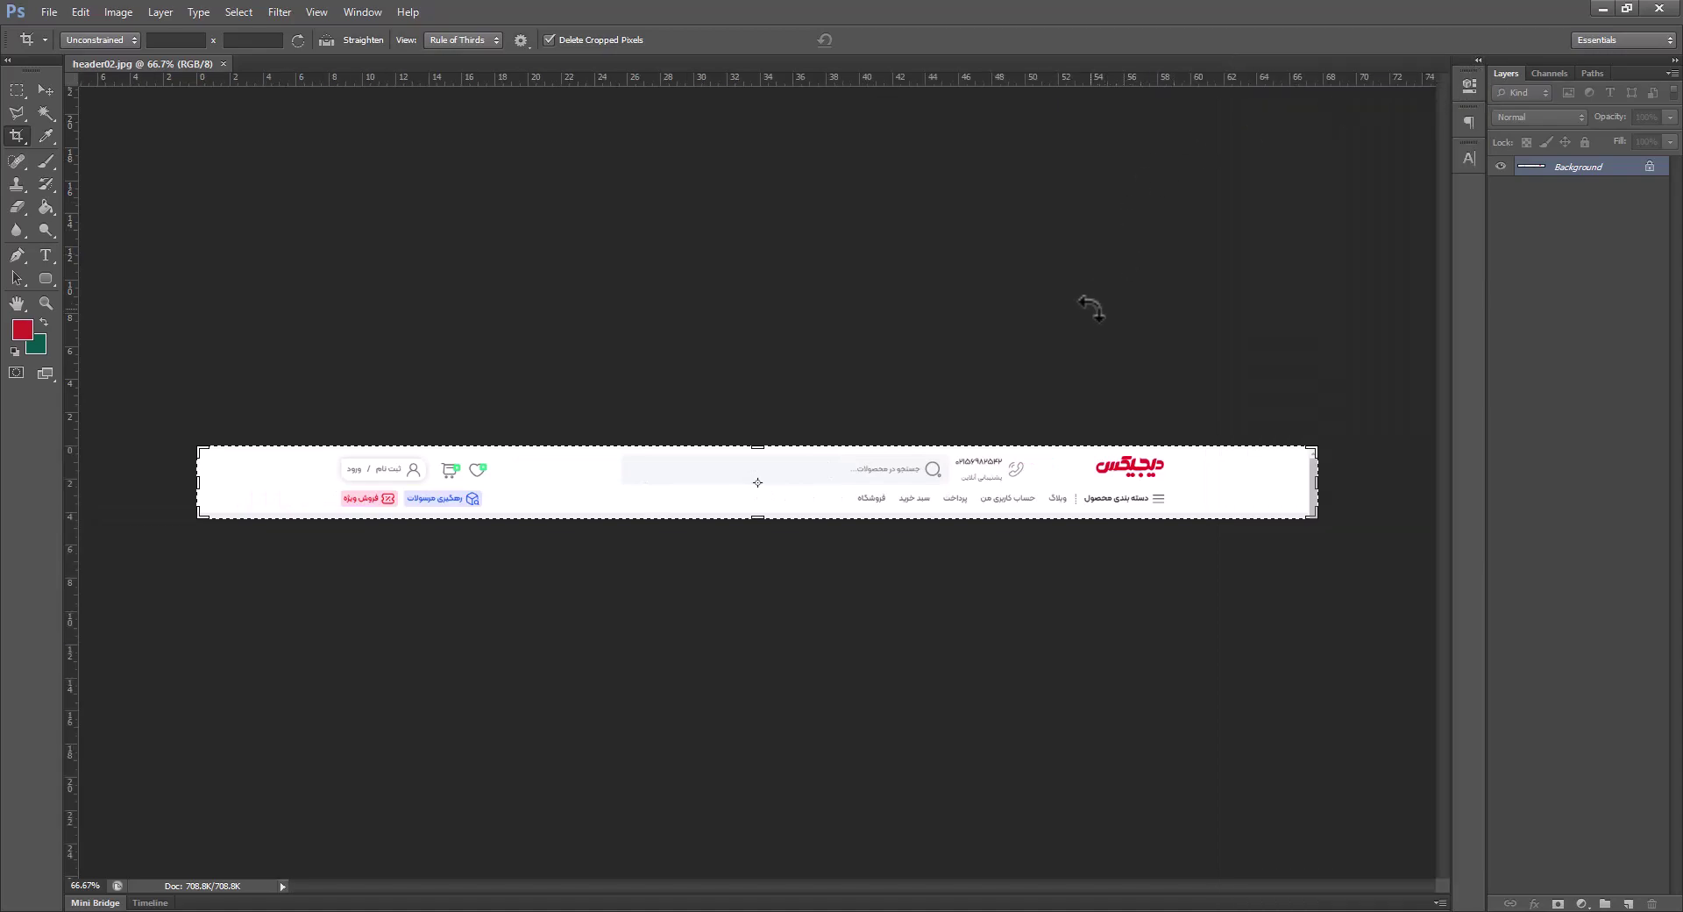
Place a horizontal guide between the header's logo and search row and its menu row
key(ctrl+plus)
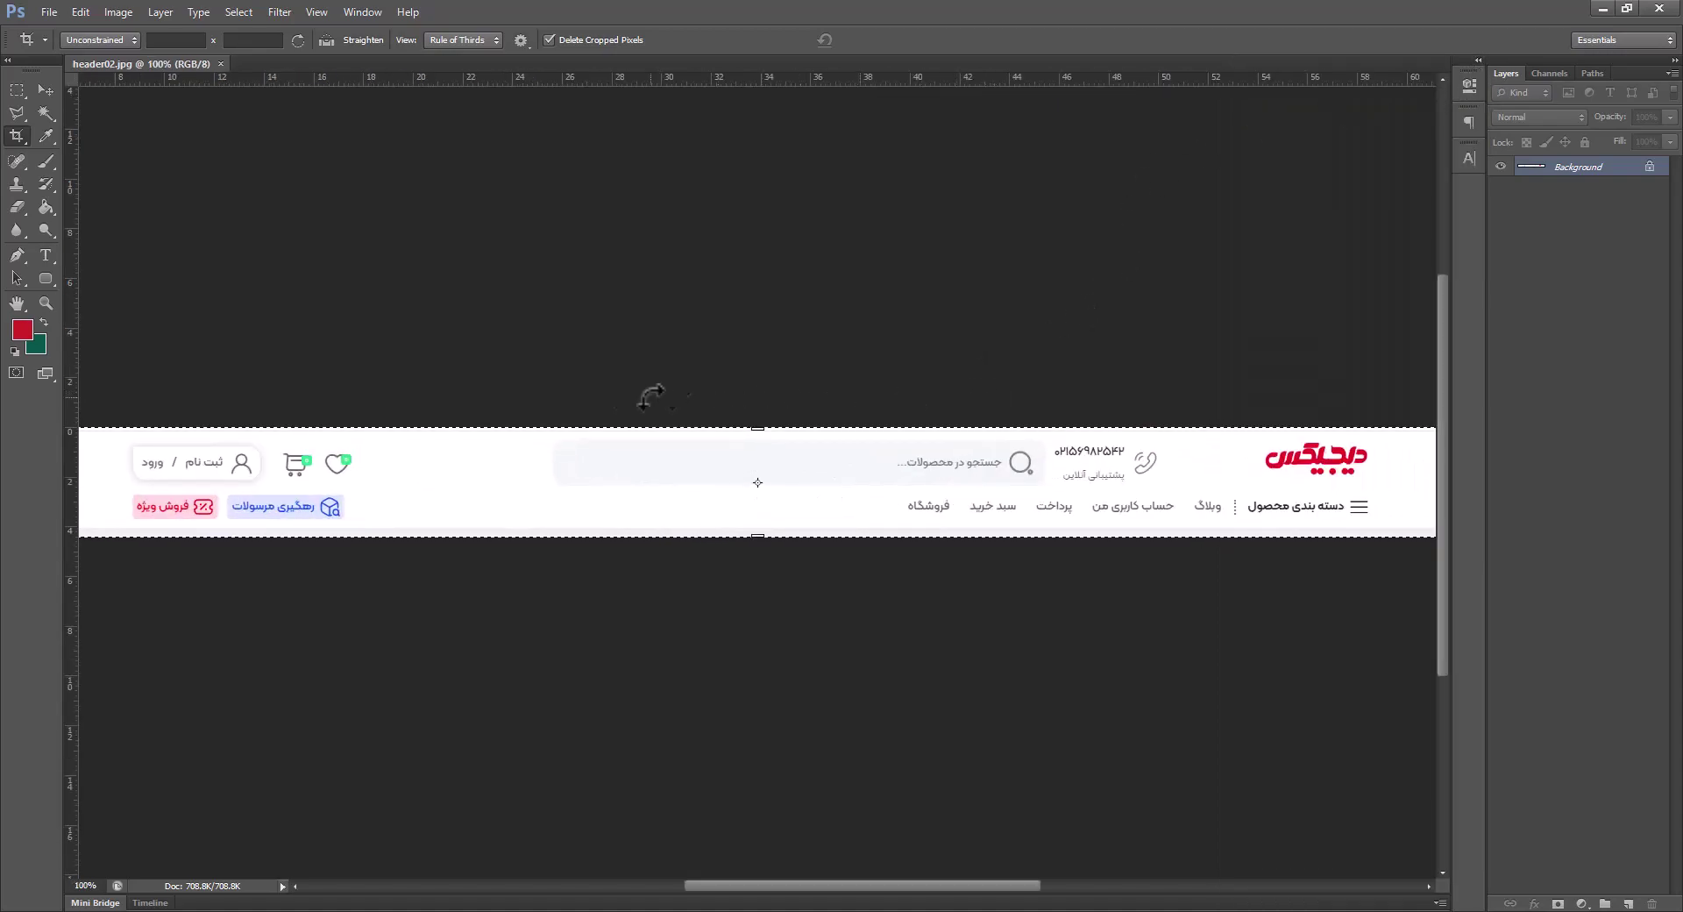
click(19, 94)
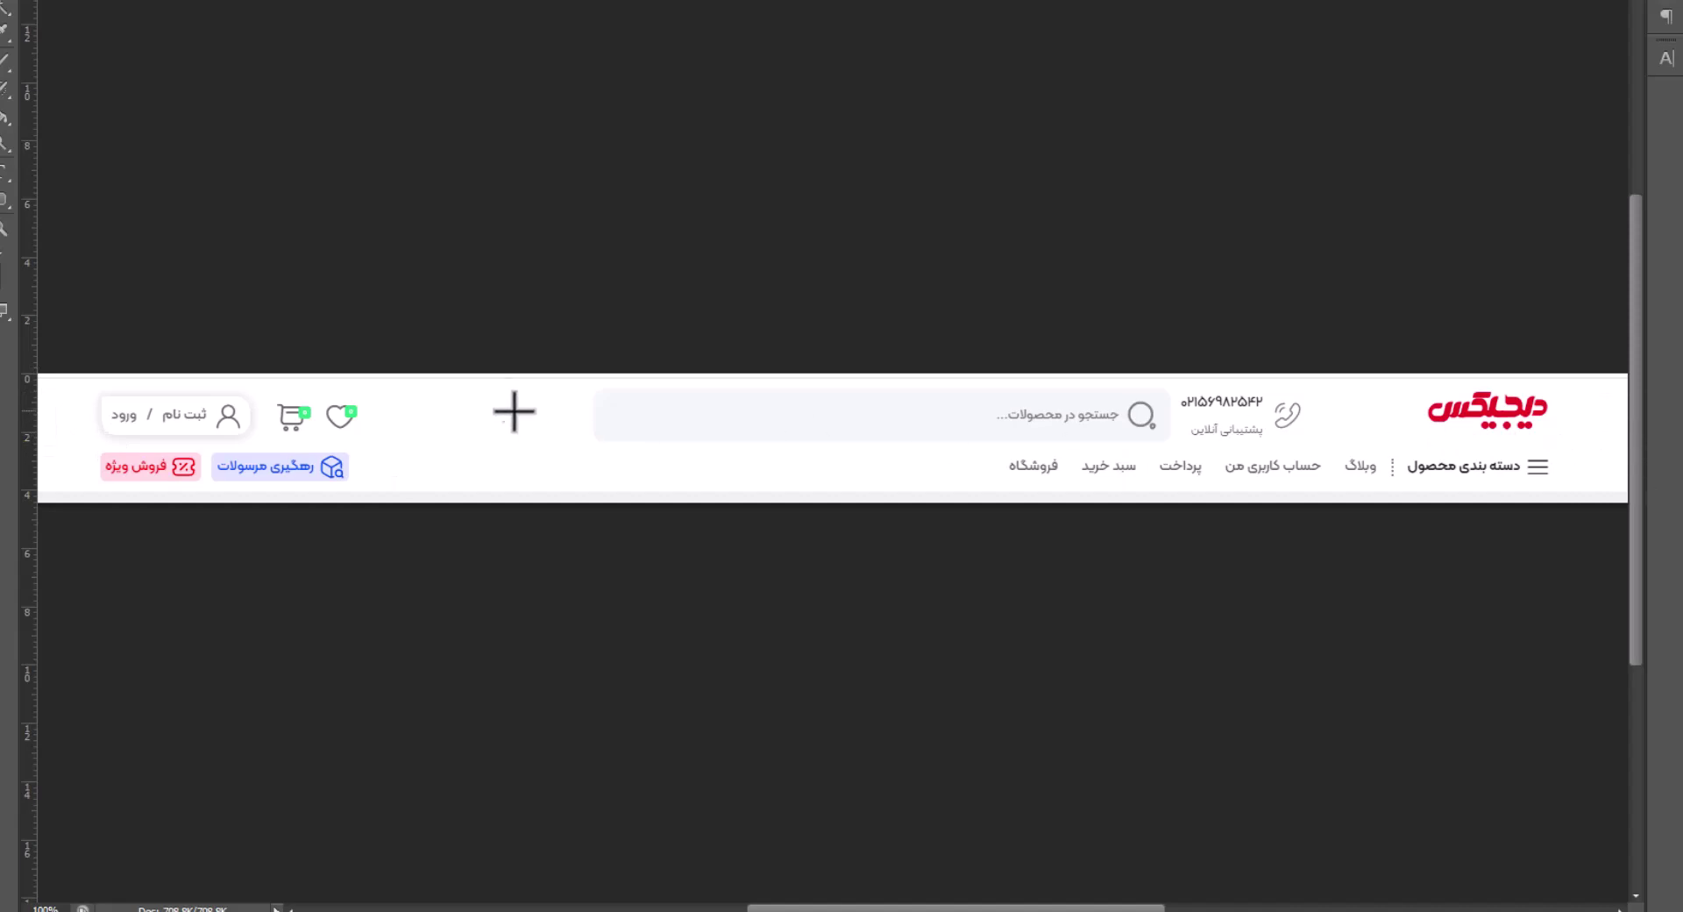
drag(457, 2, 488, 448)
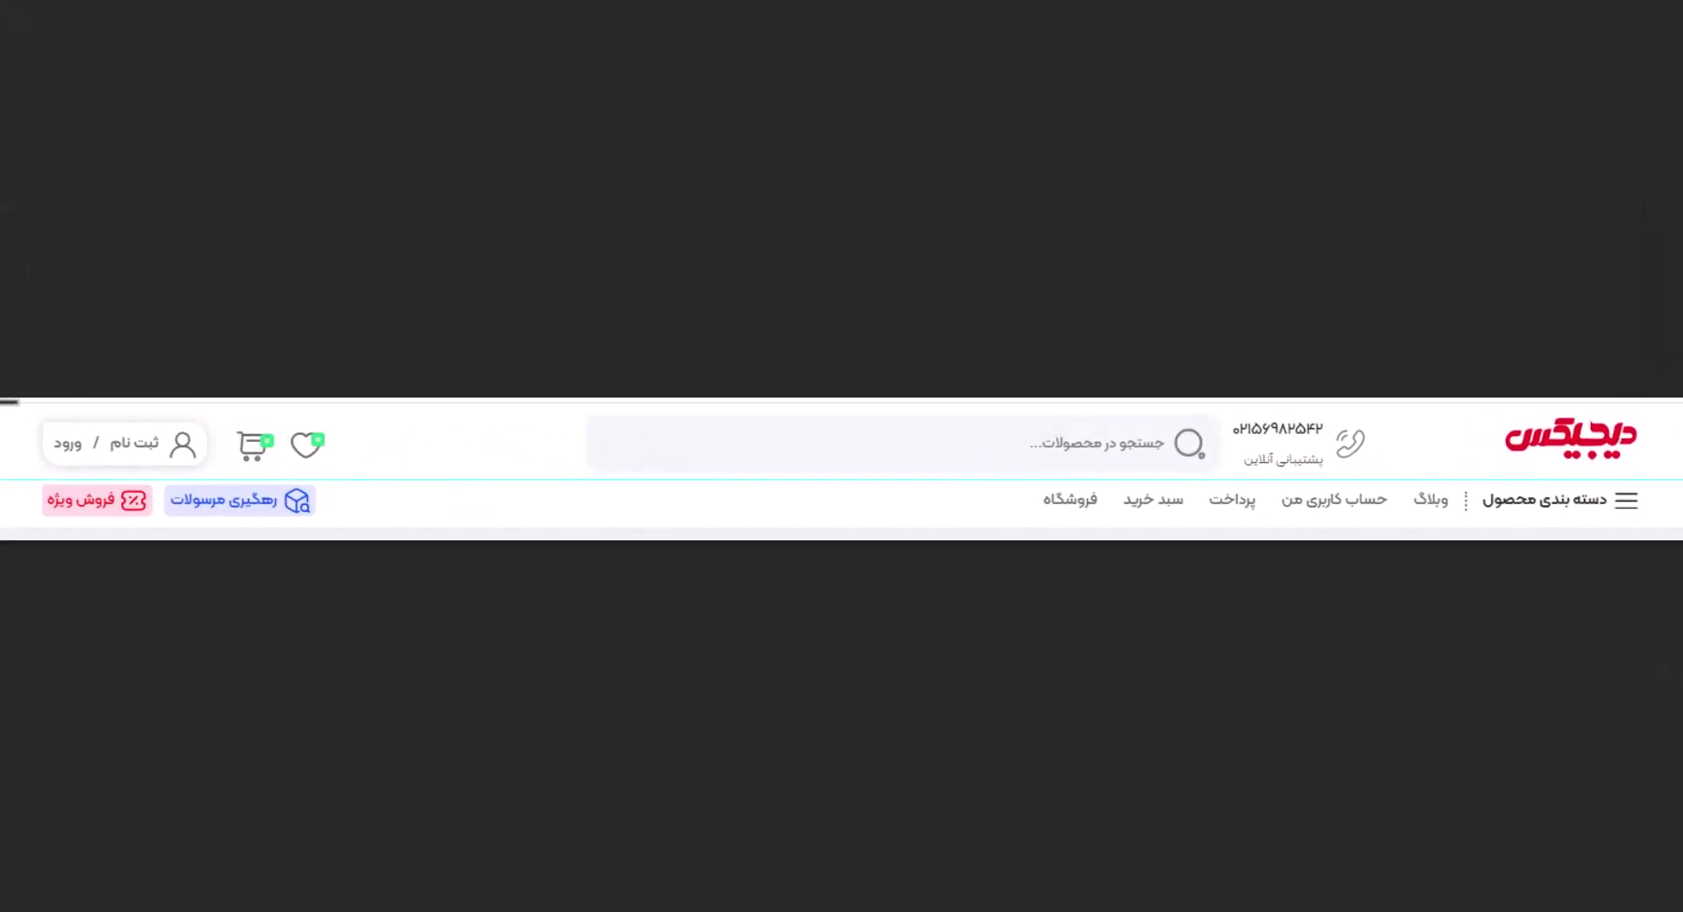
Outline the header's upper row and its lower menu row one after the other with rectangular selections, and deselect
drag(593, 401, 1170, 491)
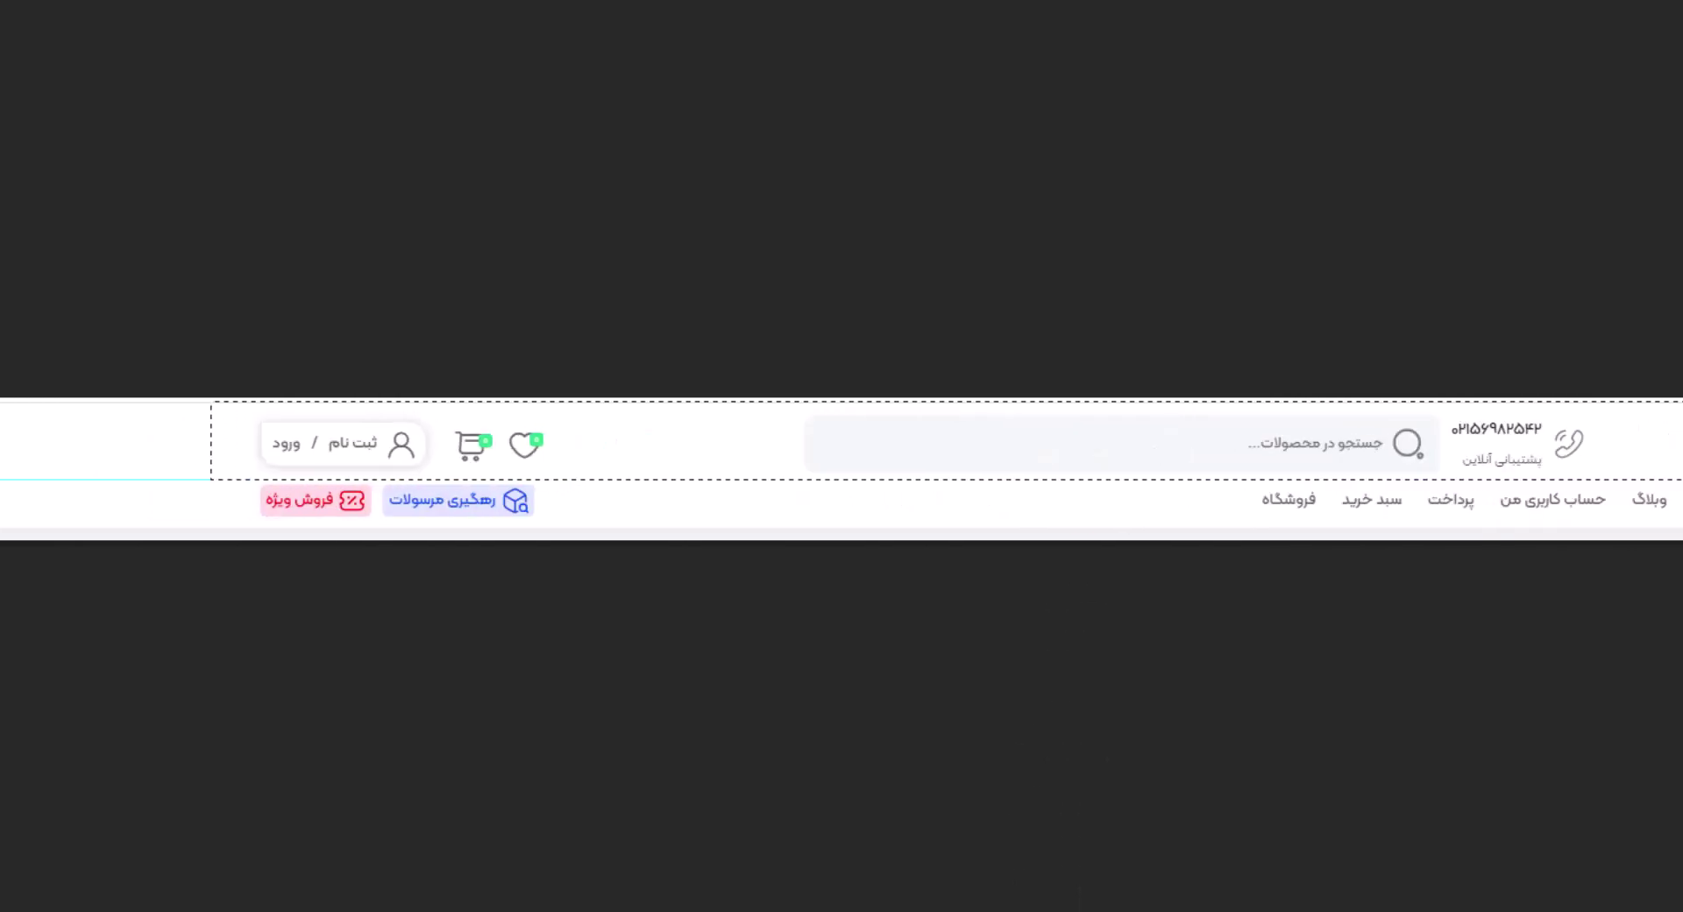
drag(1414, 515, 217, 477)
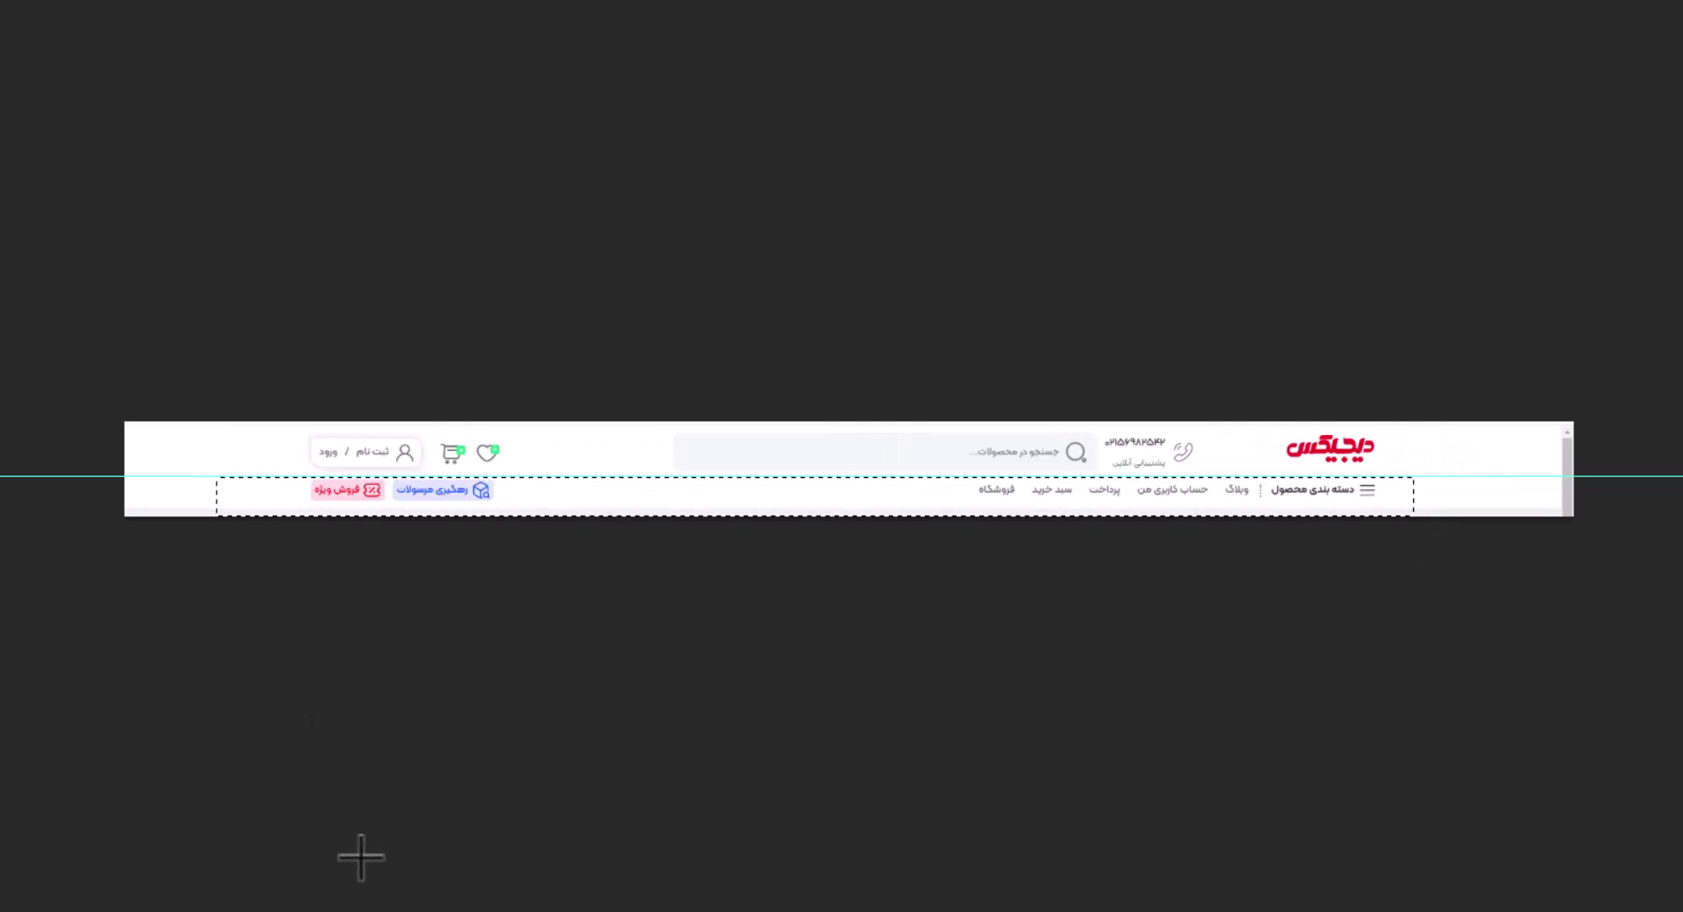
key(ctrl+equal)
key(ctrl+minus)
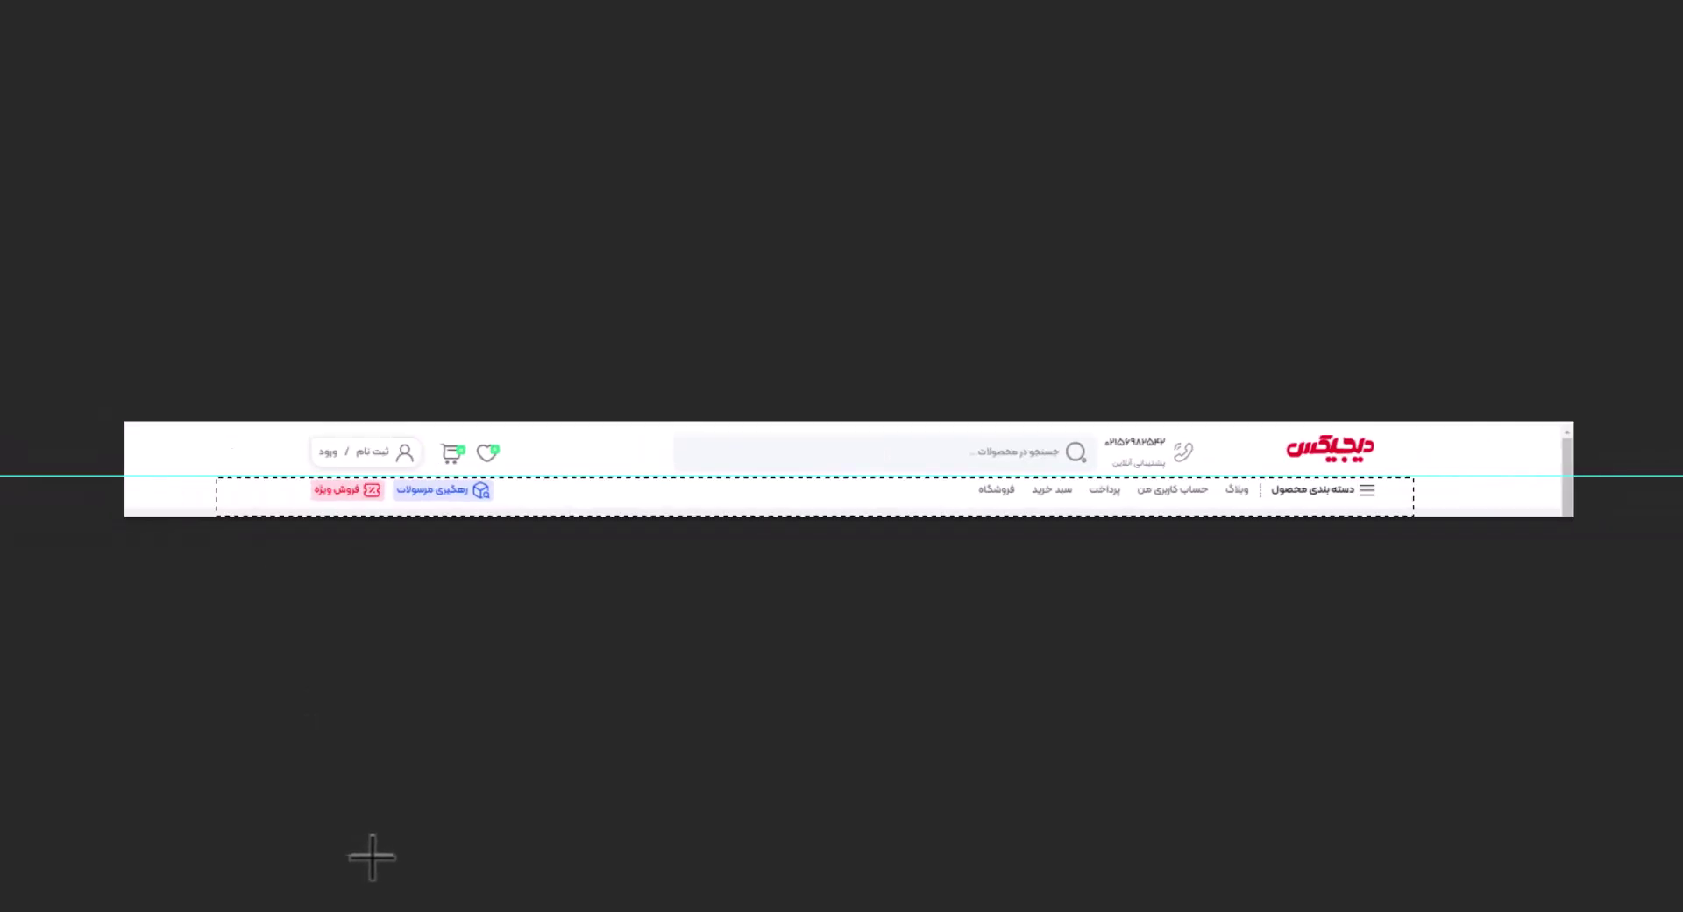
click(198, 465)
Place vertical guides on the header between the logo, phone number, search box and account icons, and at both outer content edges
drag(4, 217, 1262, 237)
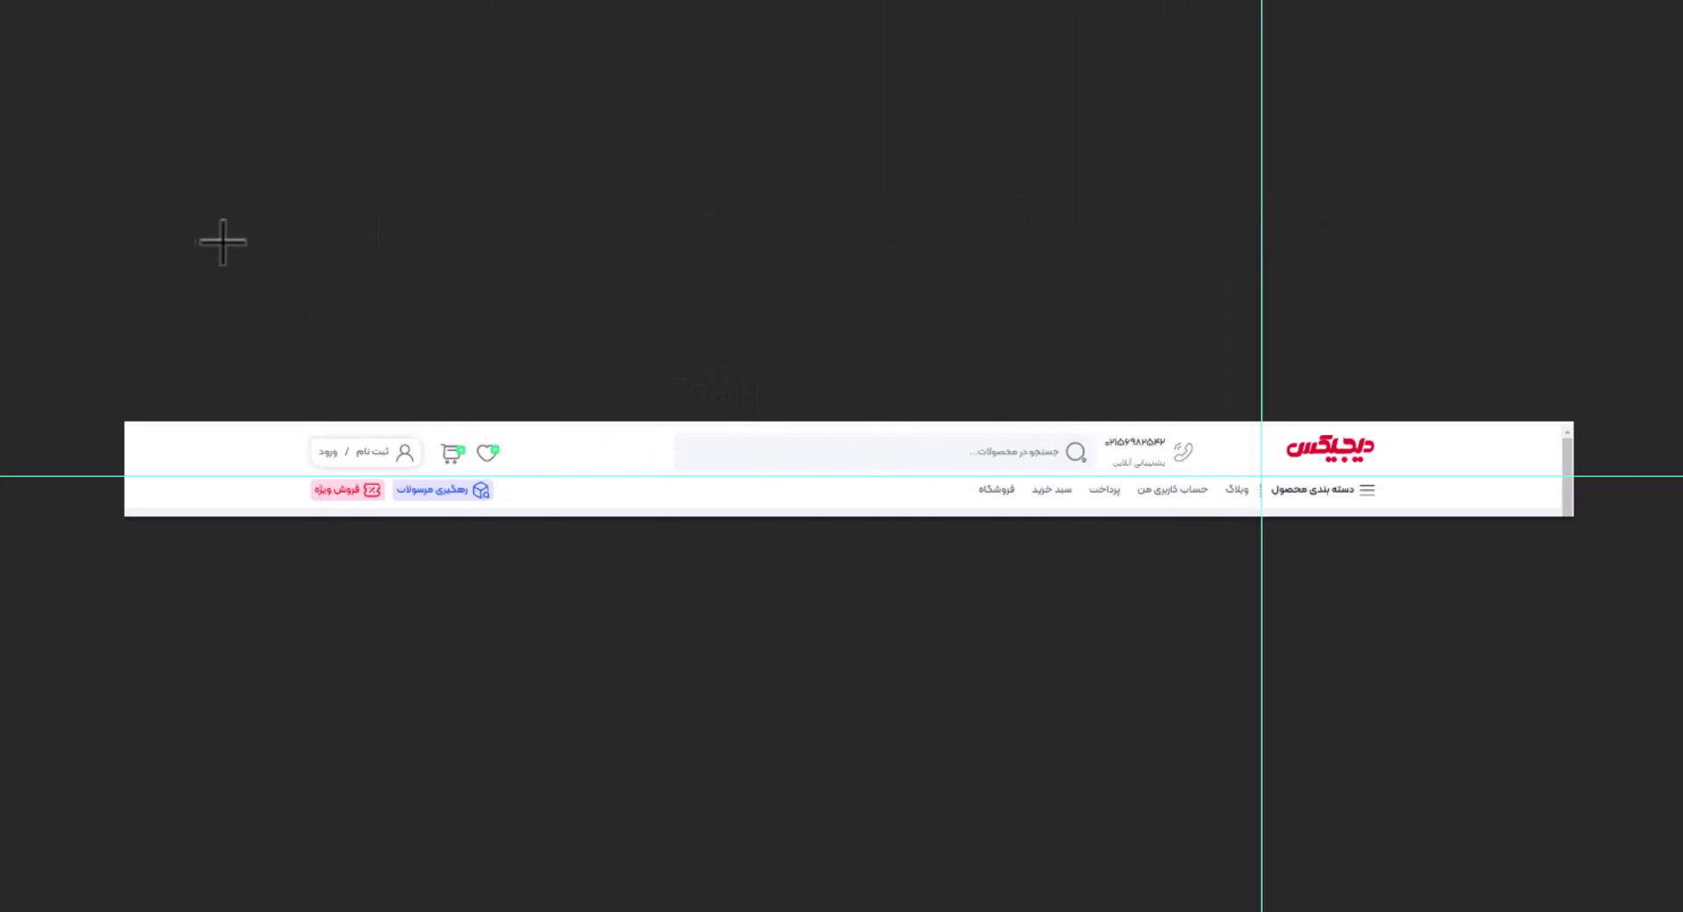
drag(3, 175, 1102, 210)
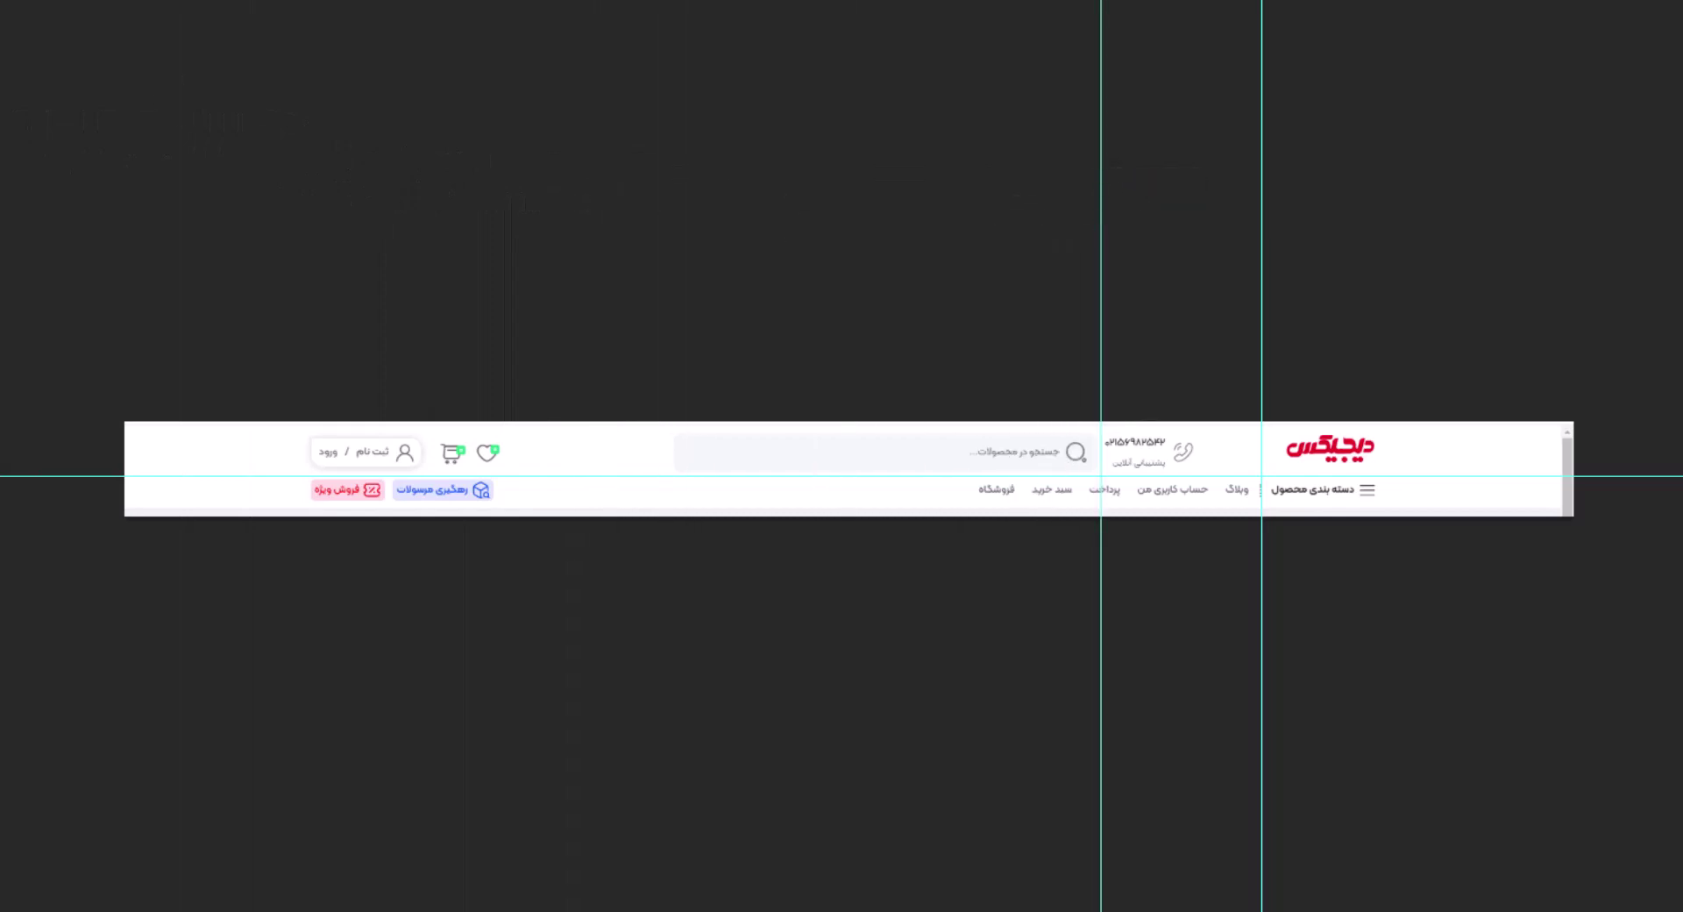
drag(8, 59, 664, 260)
drag(3, 149, 300, 248)
drag(5, 102, 1390, 252)
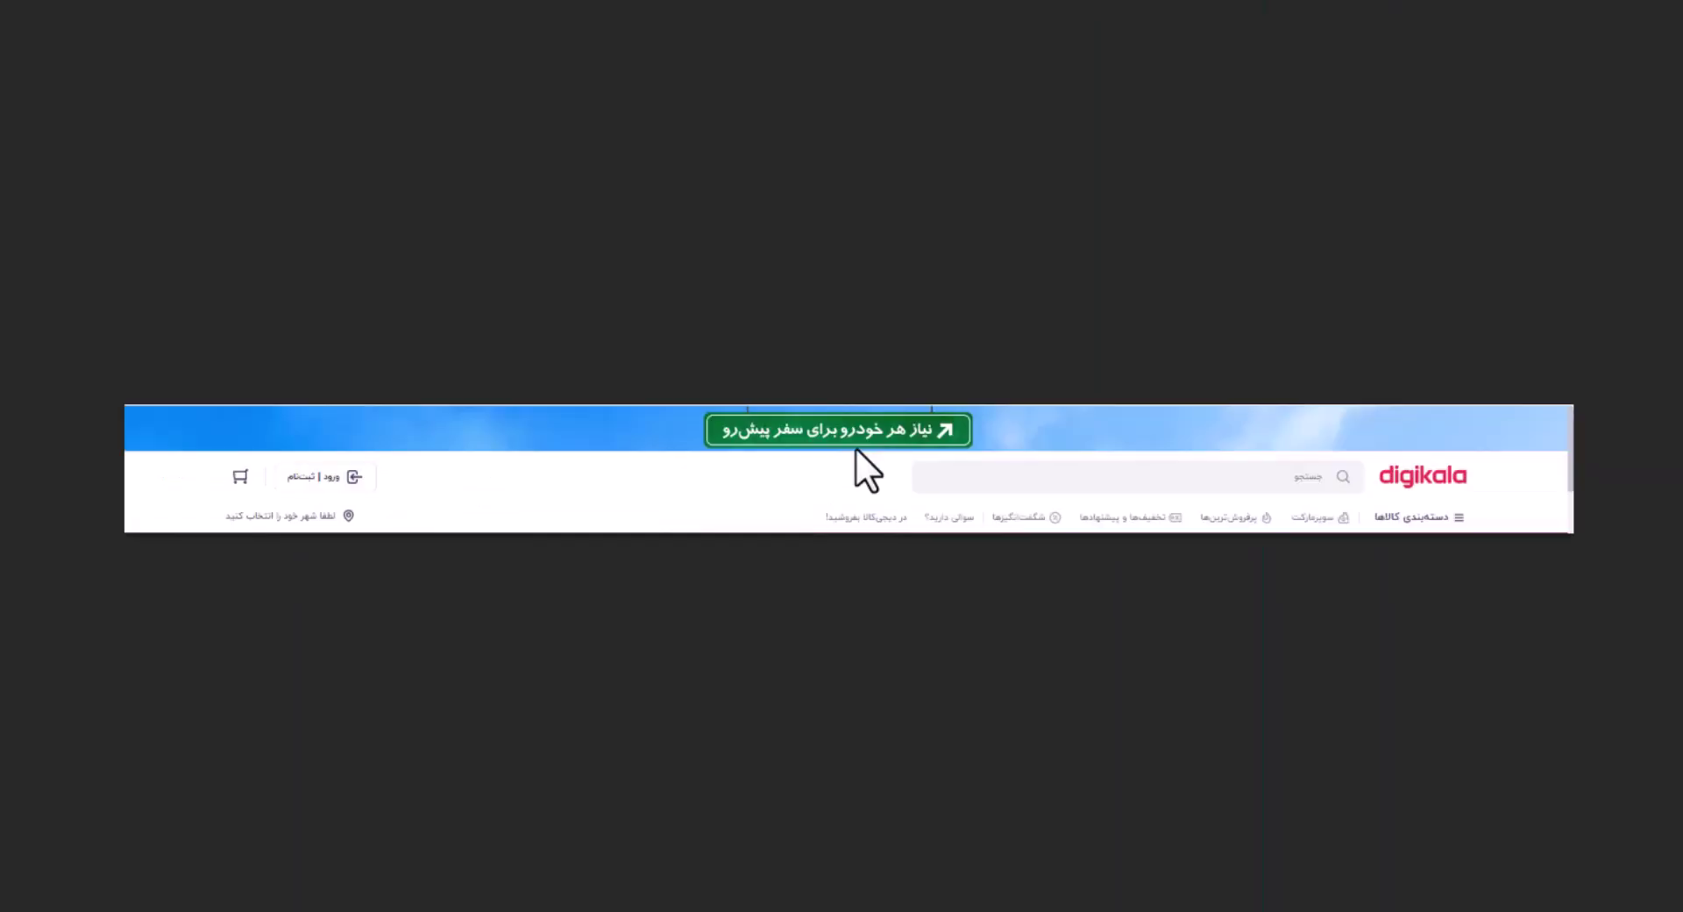
Divide the digikala header into banner, search and menu rows with horizontal guides, and mark its column boundaries with vertical guides
drag(397, 13, 420, 451)
drag(421, 8, 424, 498)
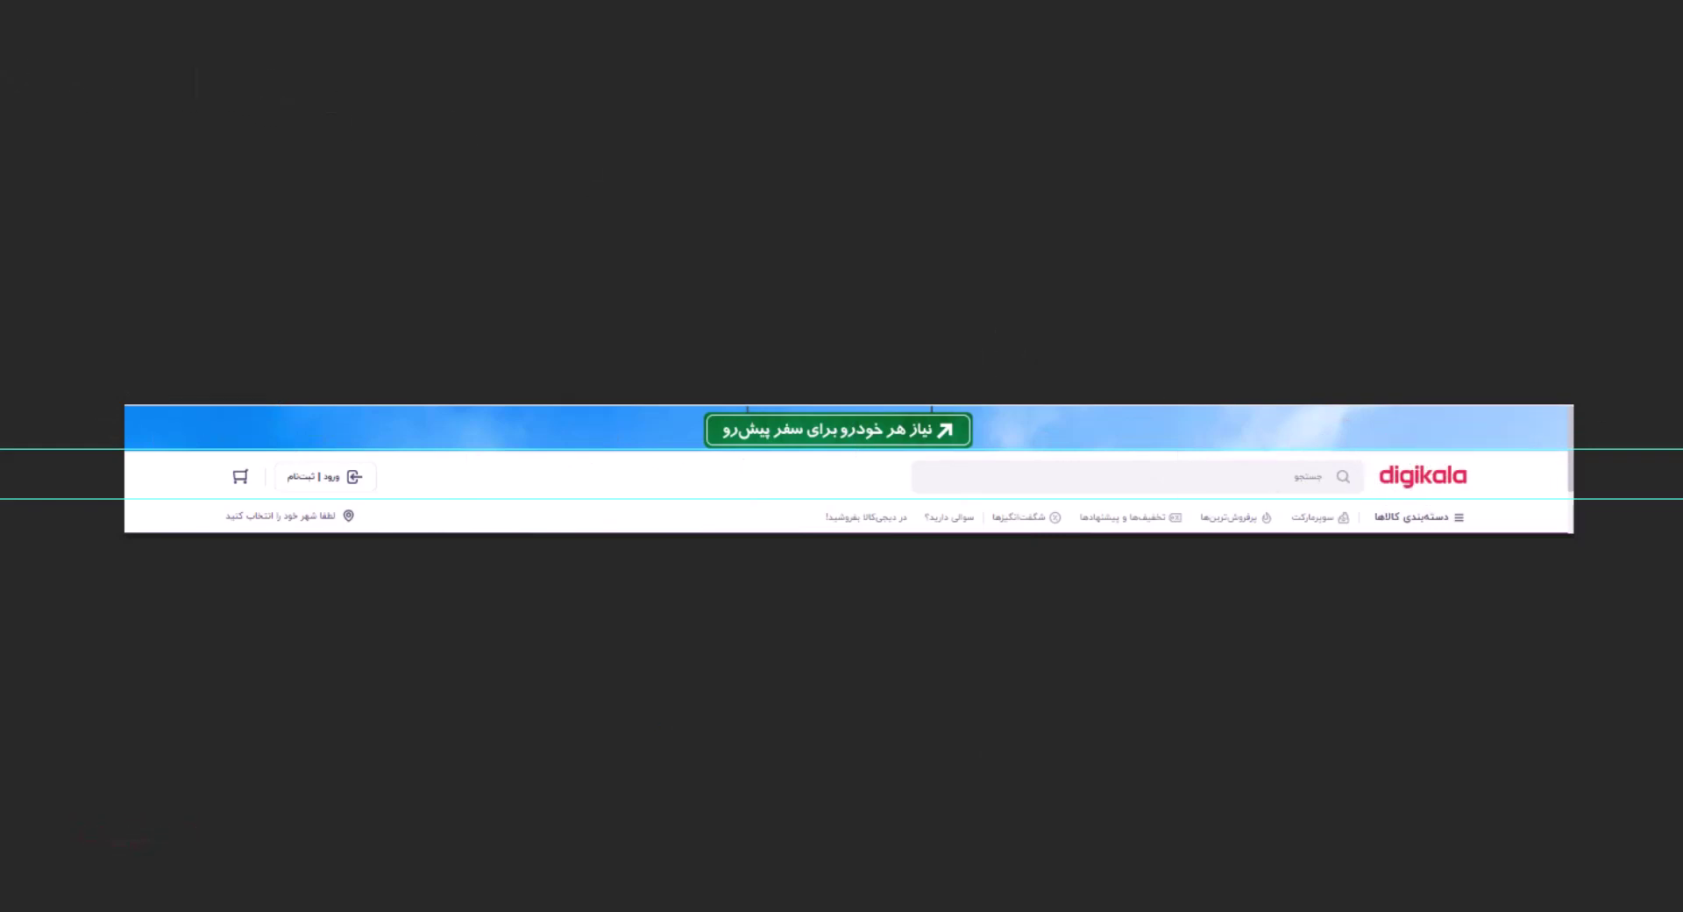
drag(5, 219, 1371, 235)
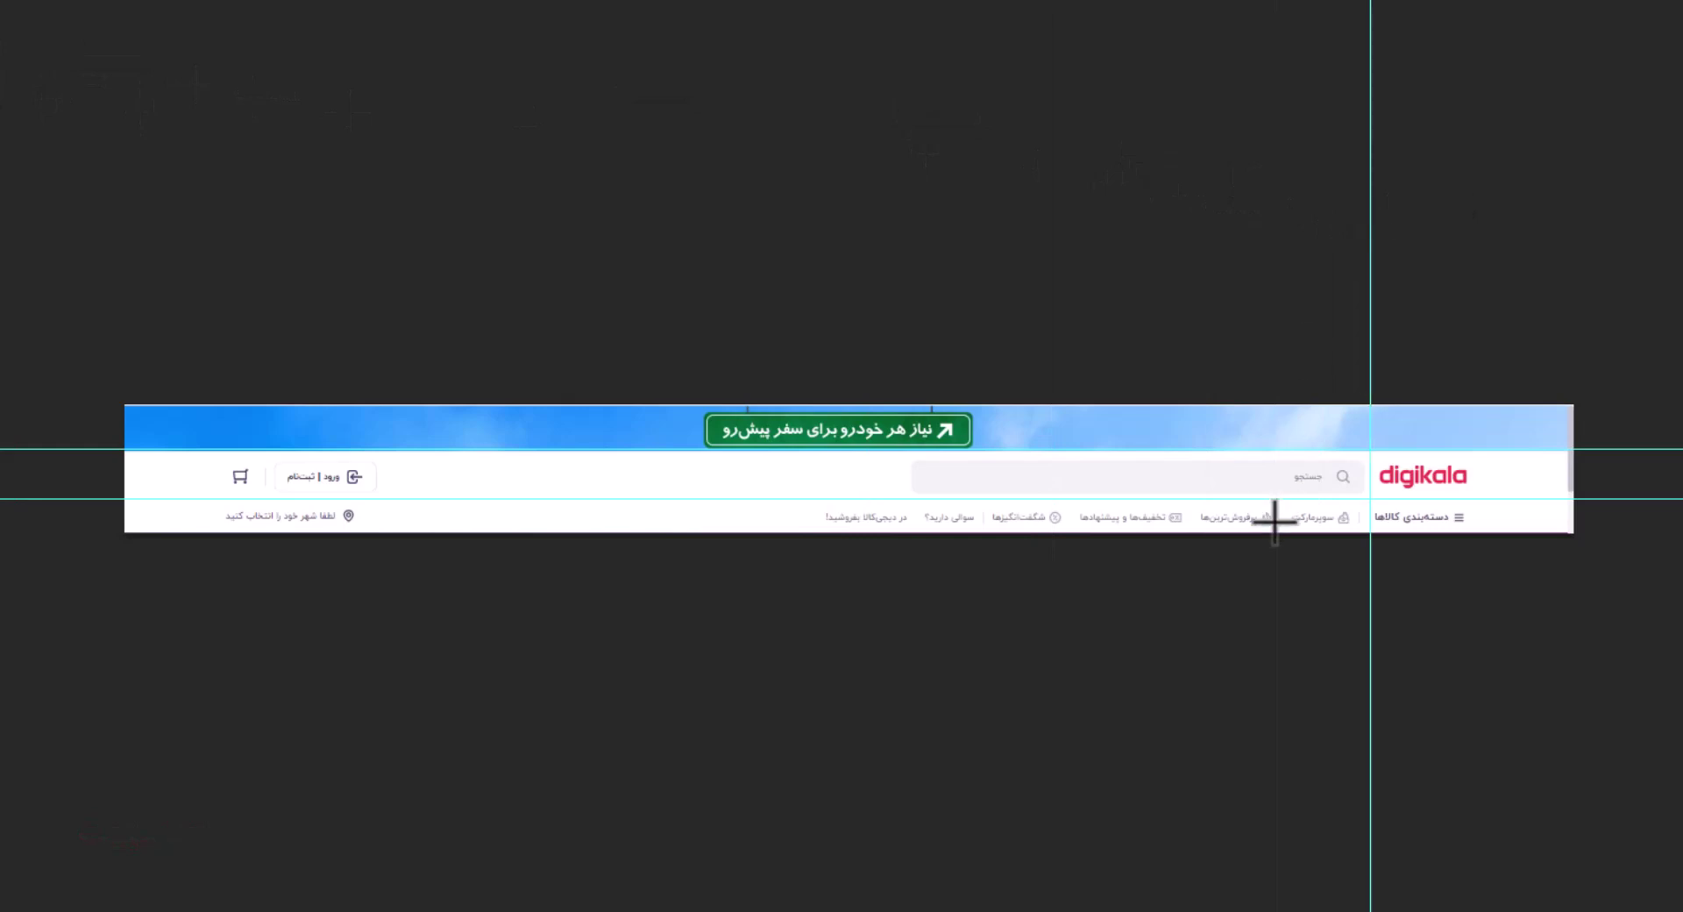
drag(5, 254, 449, 255)
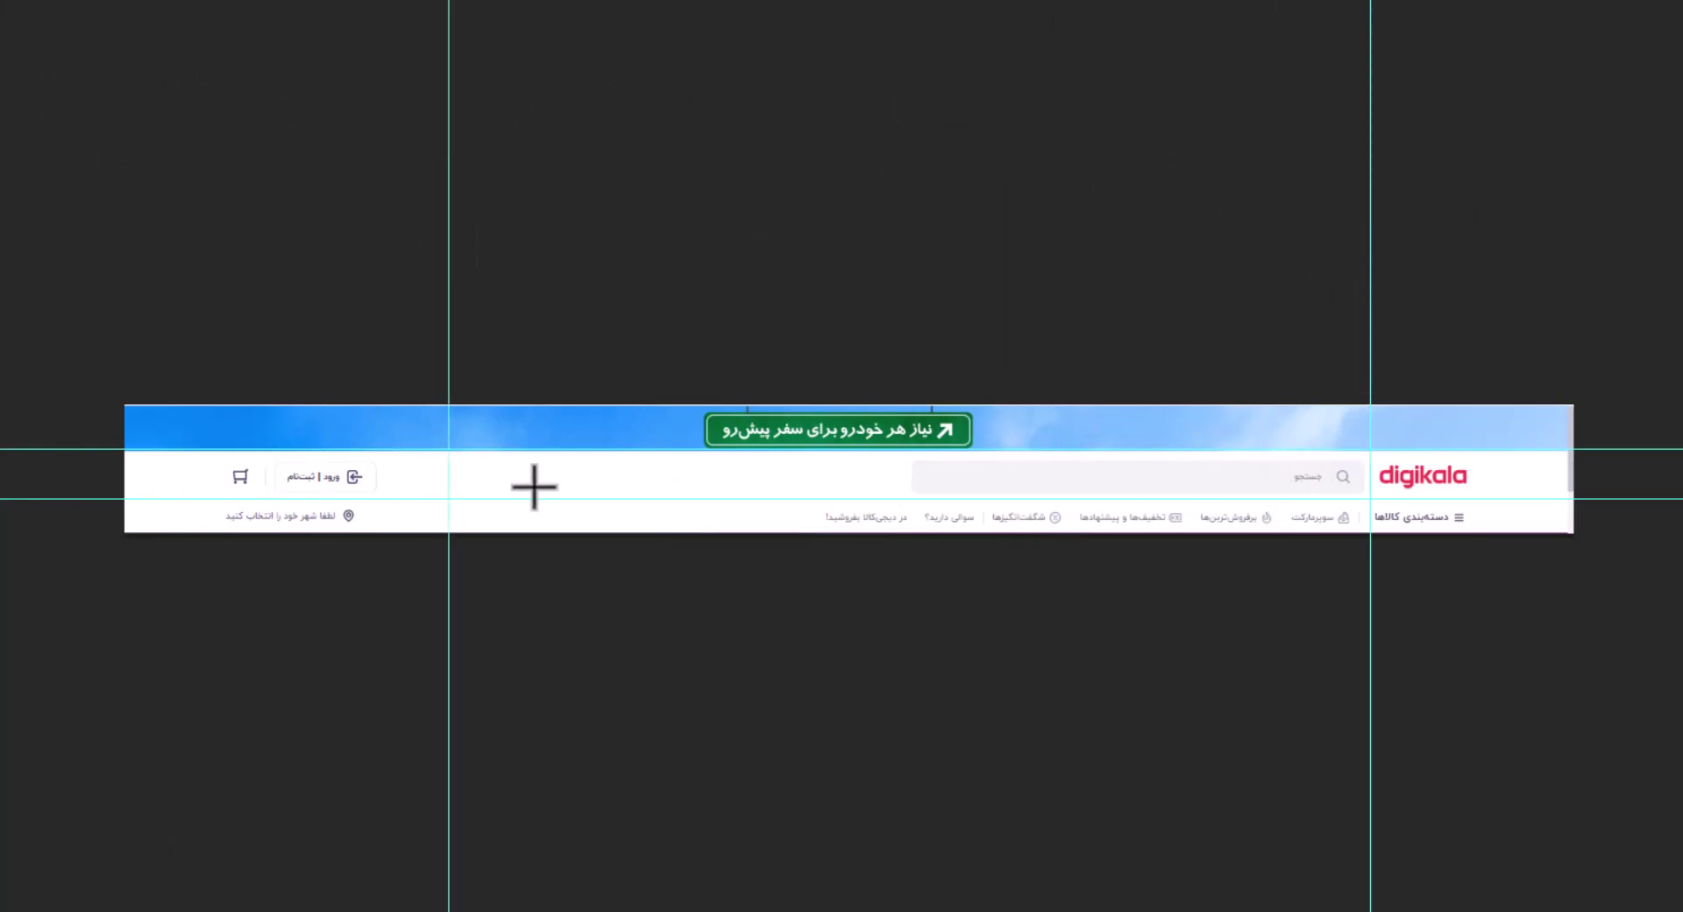
drag(5, 169, 223, 169)
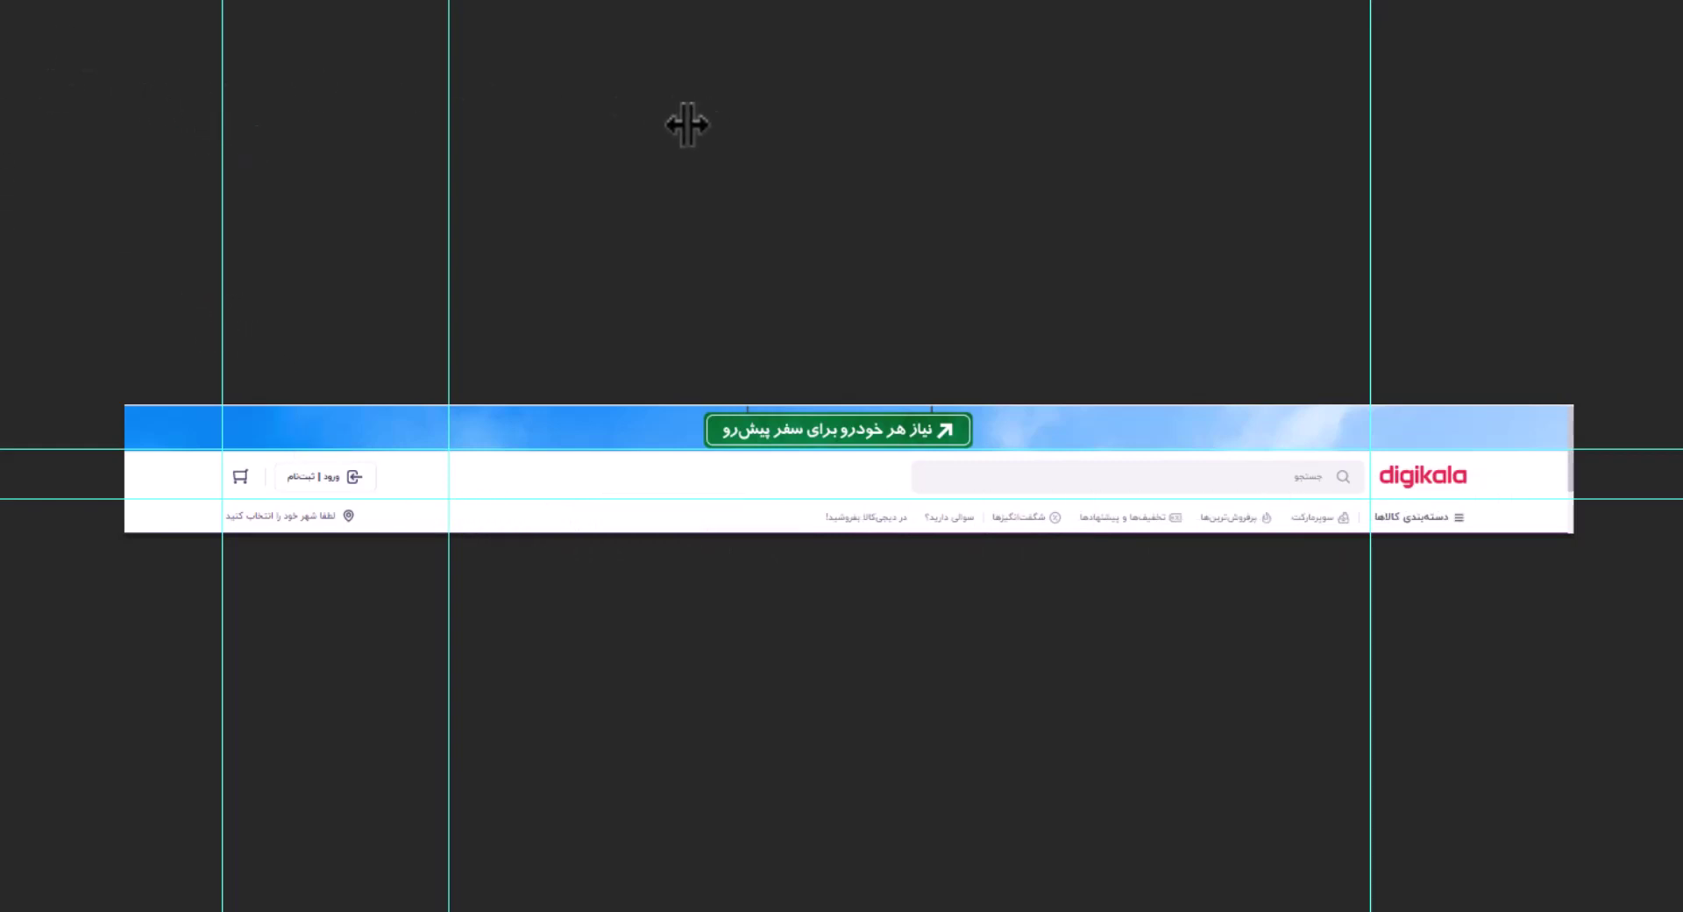
drag(1371, 438, 392, 425)
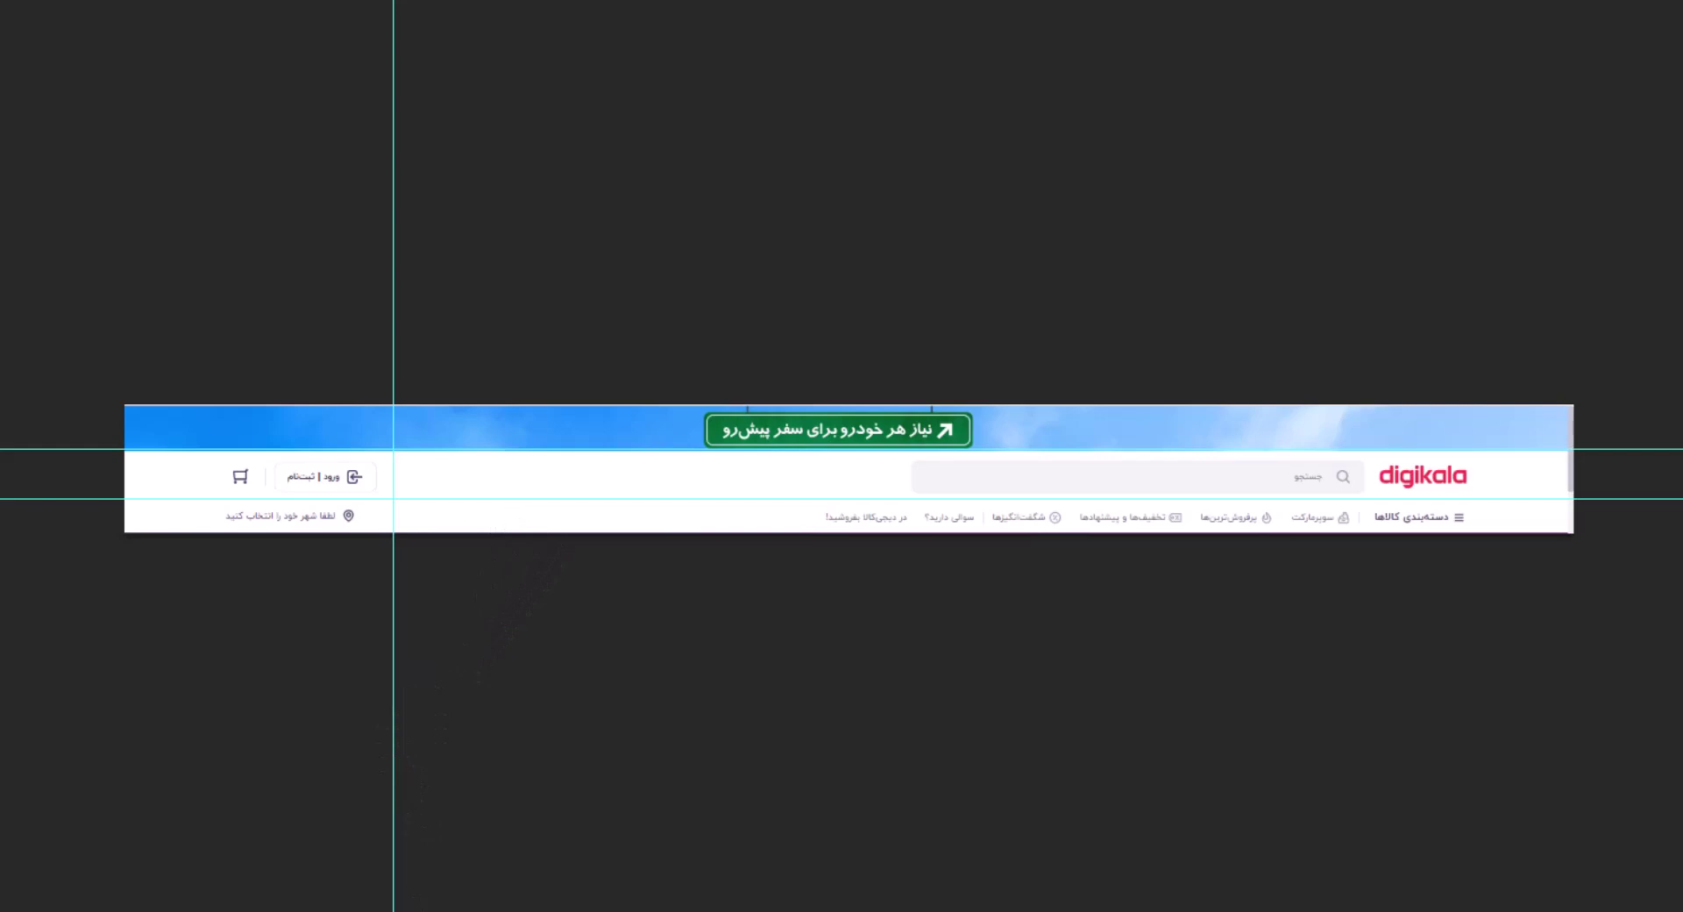
Switch to the browser and open Elementor's saved templates list in the WordPress dashboard
mouse_move(454, 911)
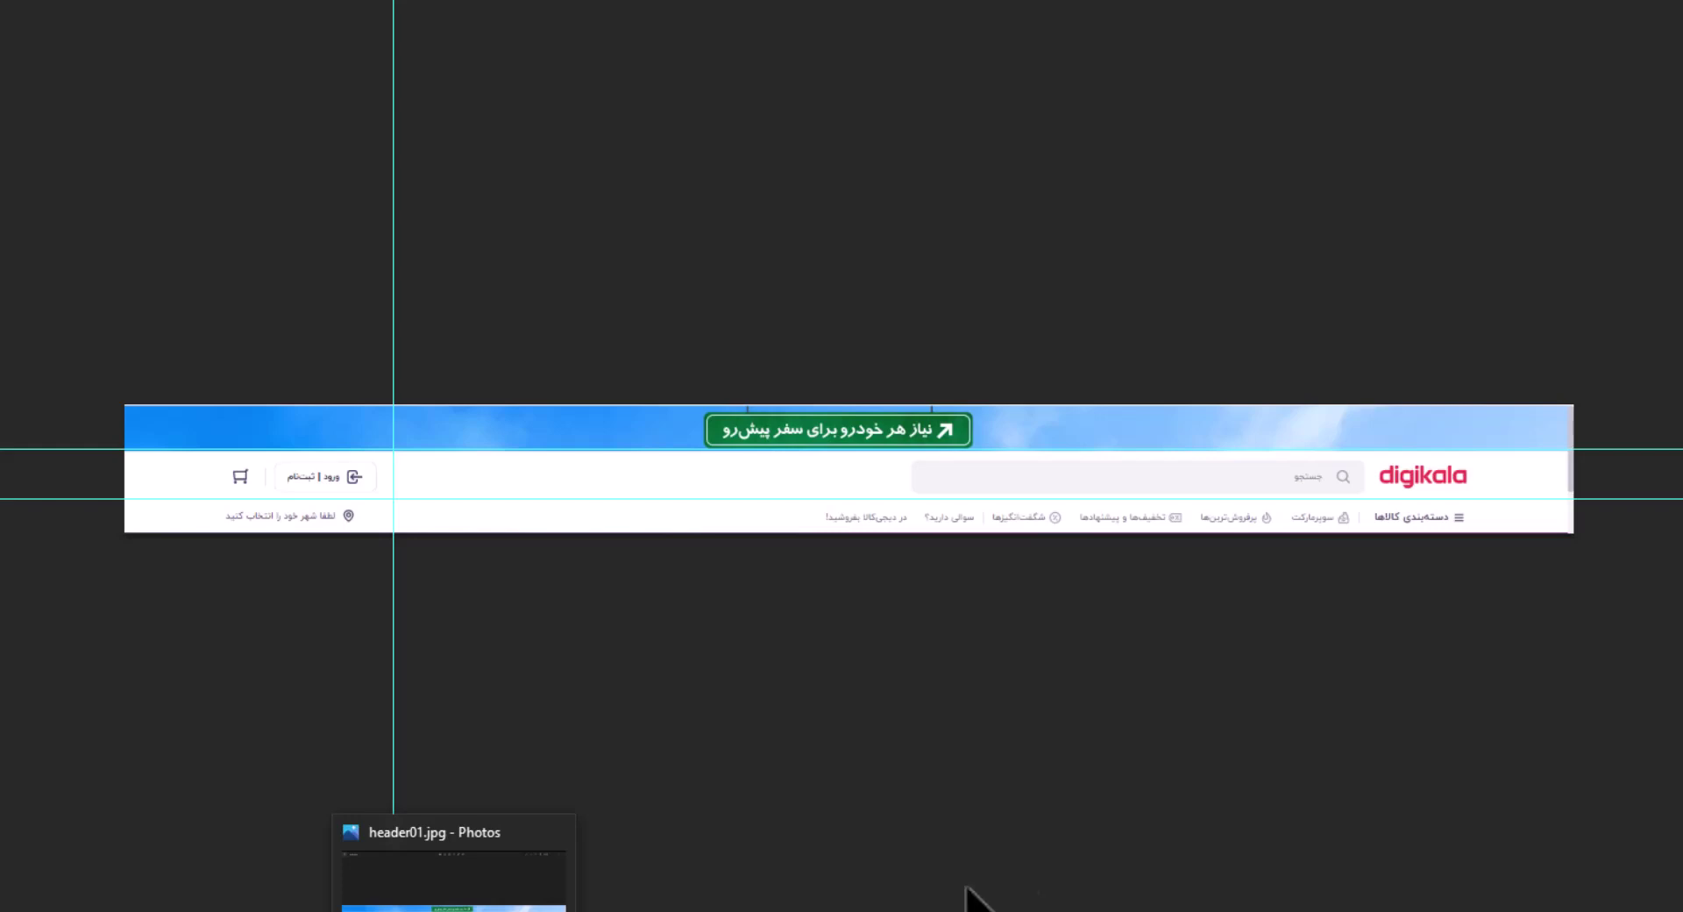
key(alt+Tab)
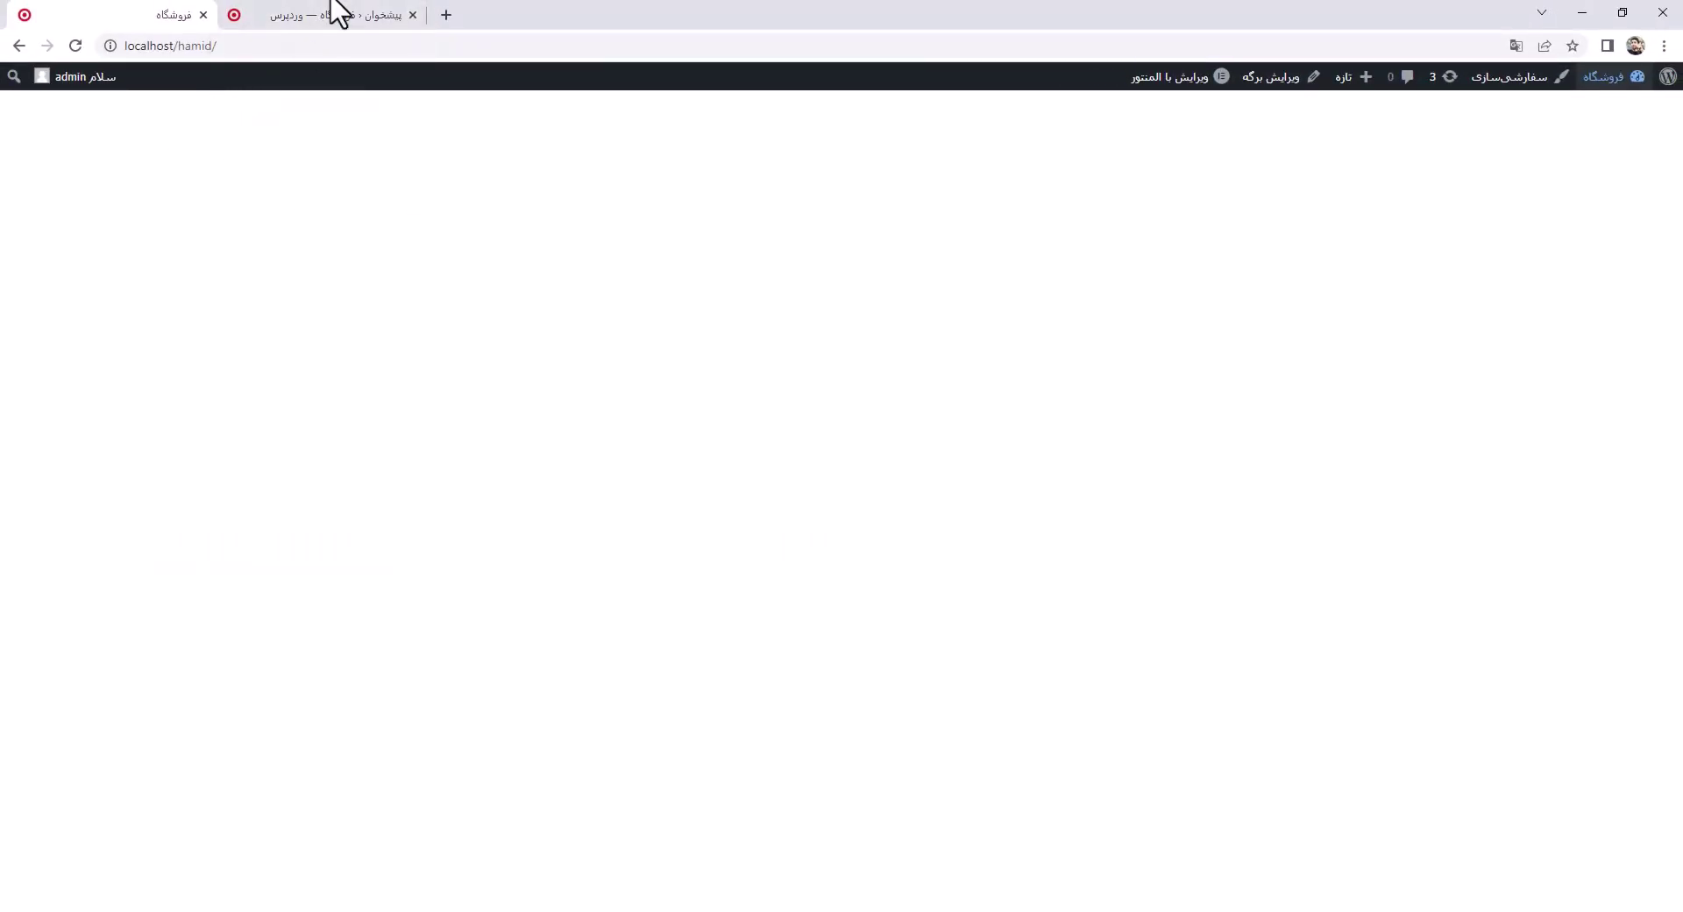
click(359, 15)
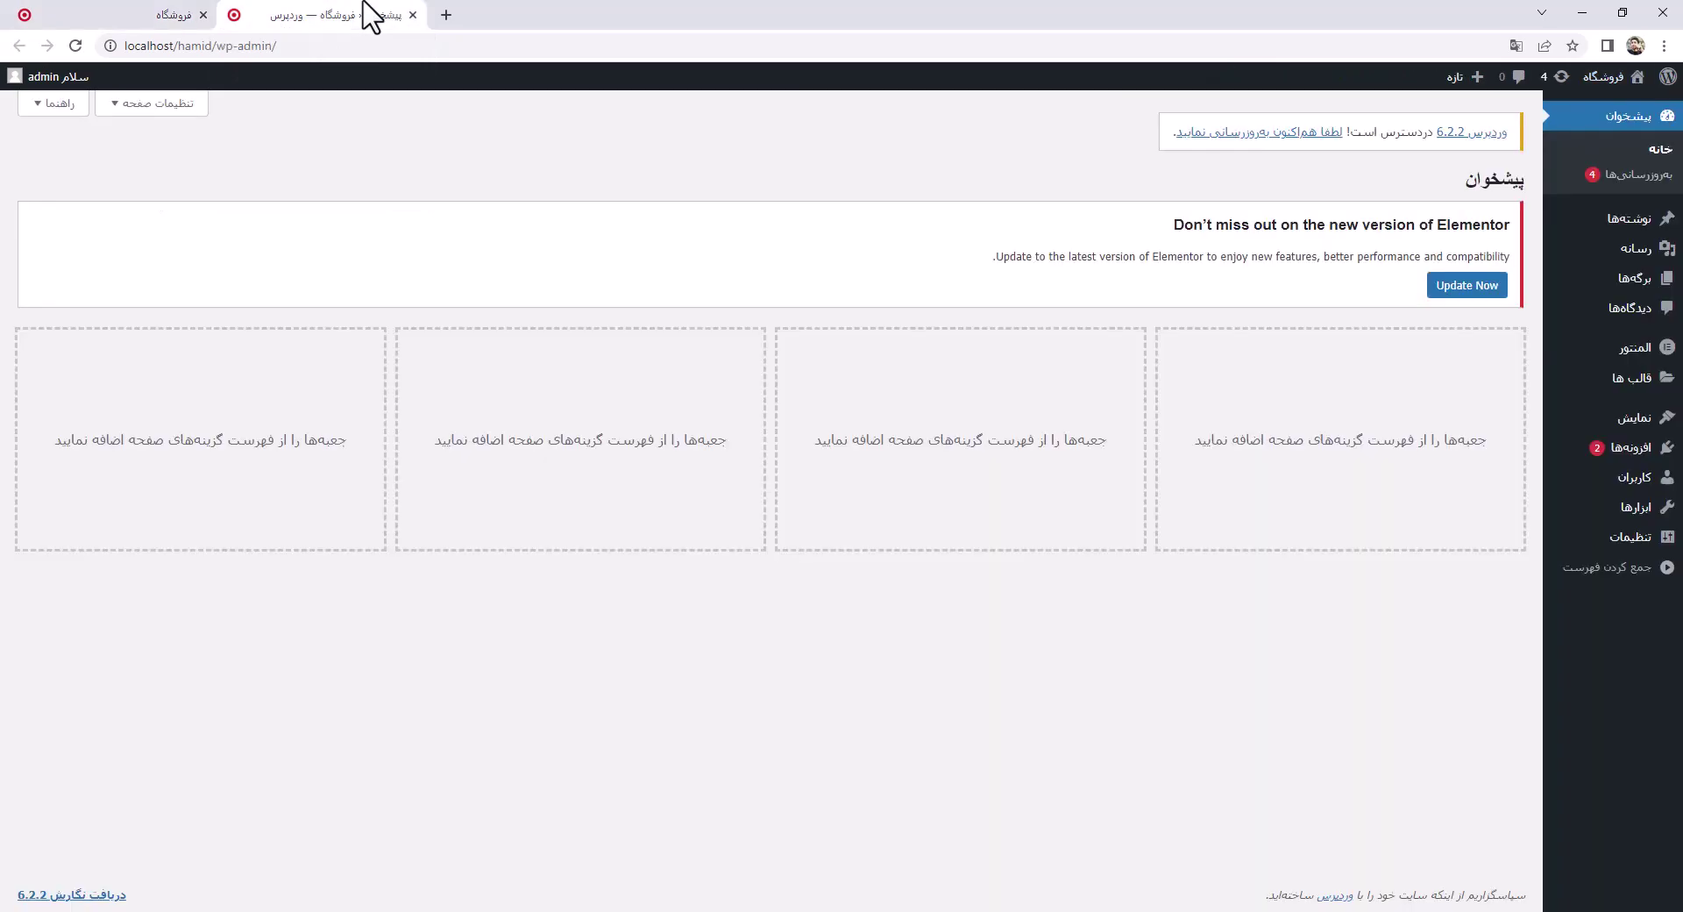
click(1636, 386)
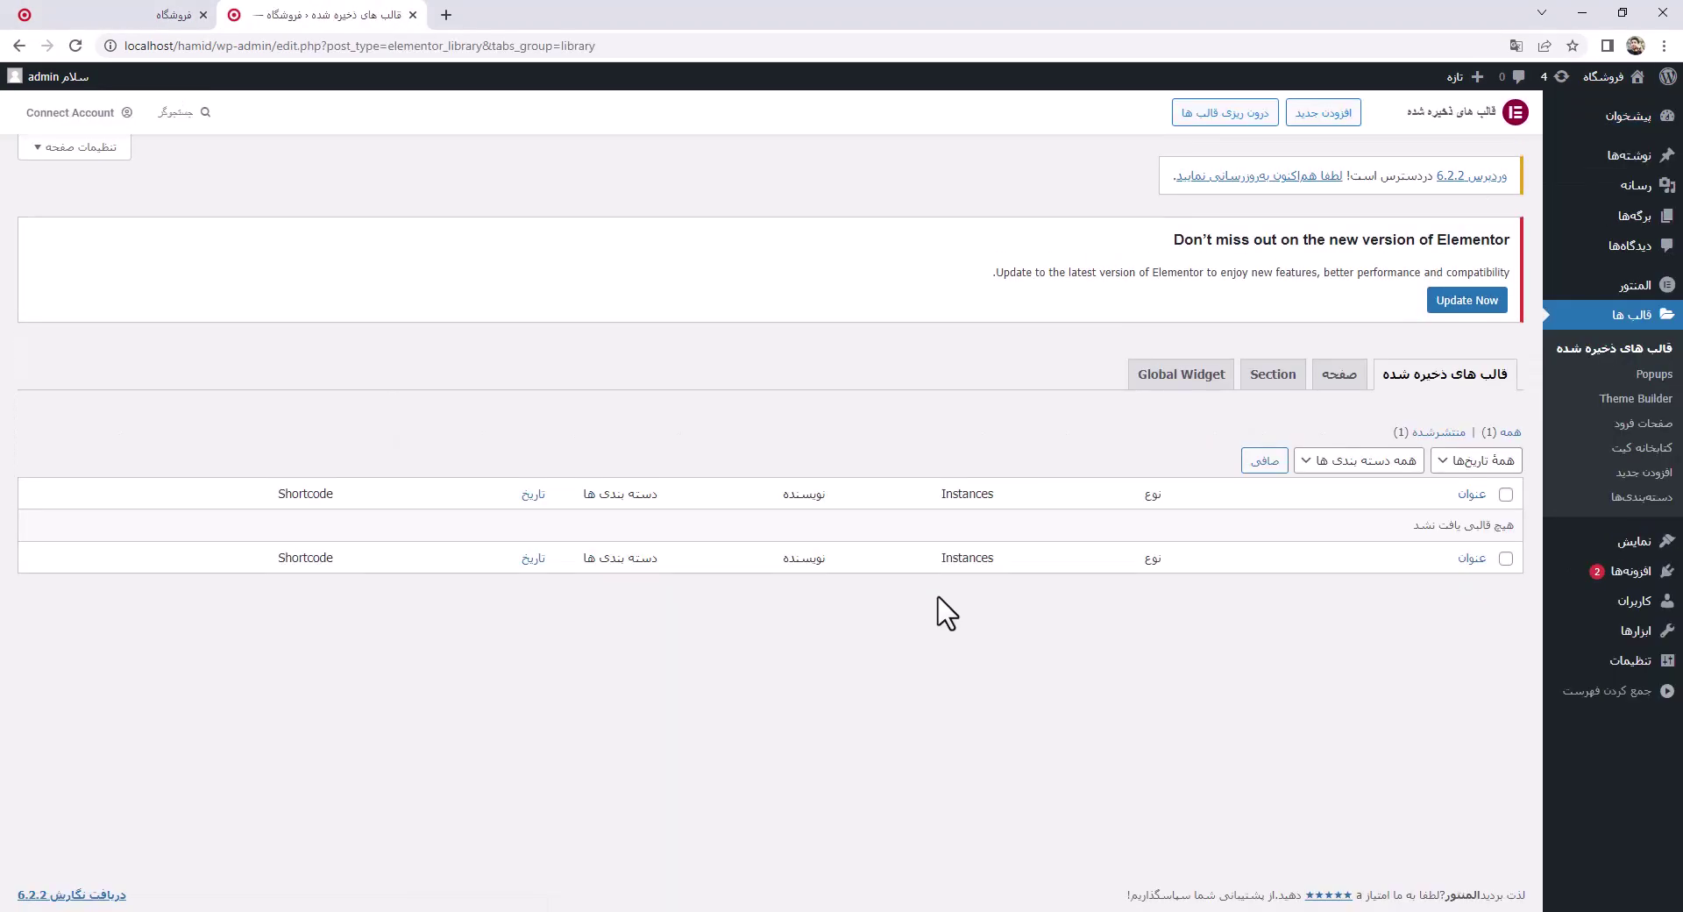
Create a new Elementor template of type Header named "هدر اصلی" and close the ready-made block library
click(1326, 116)
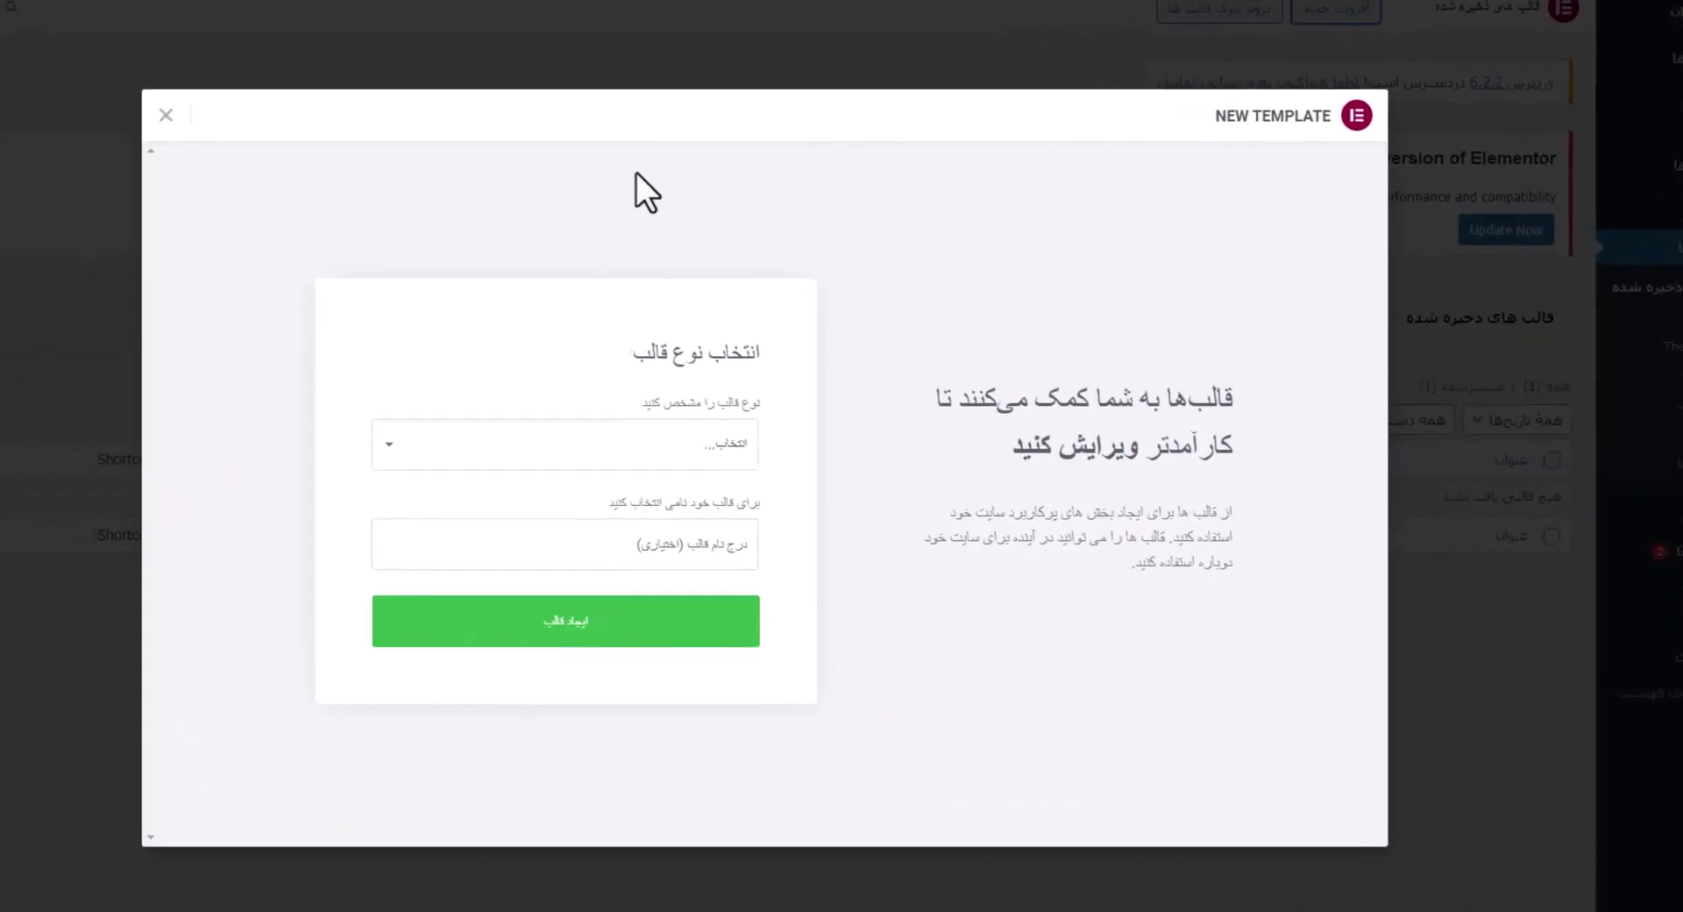
click(618, 457)
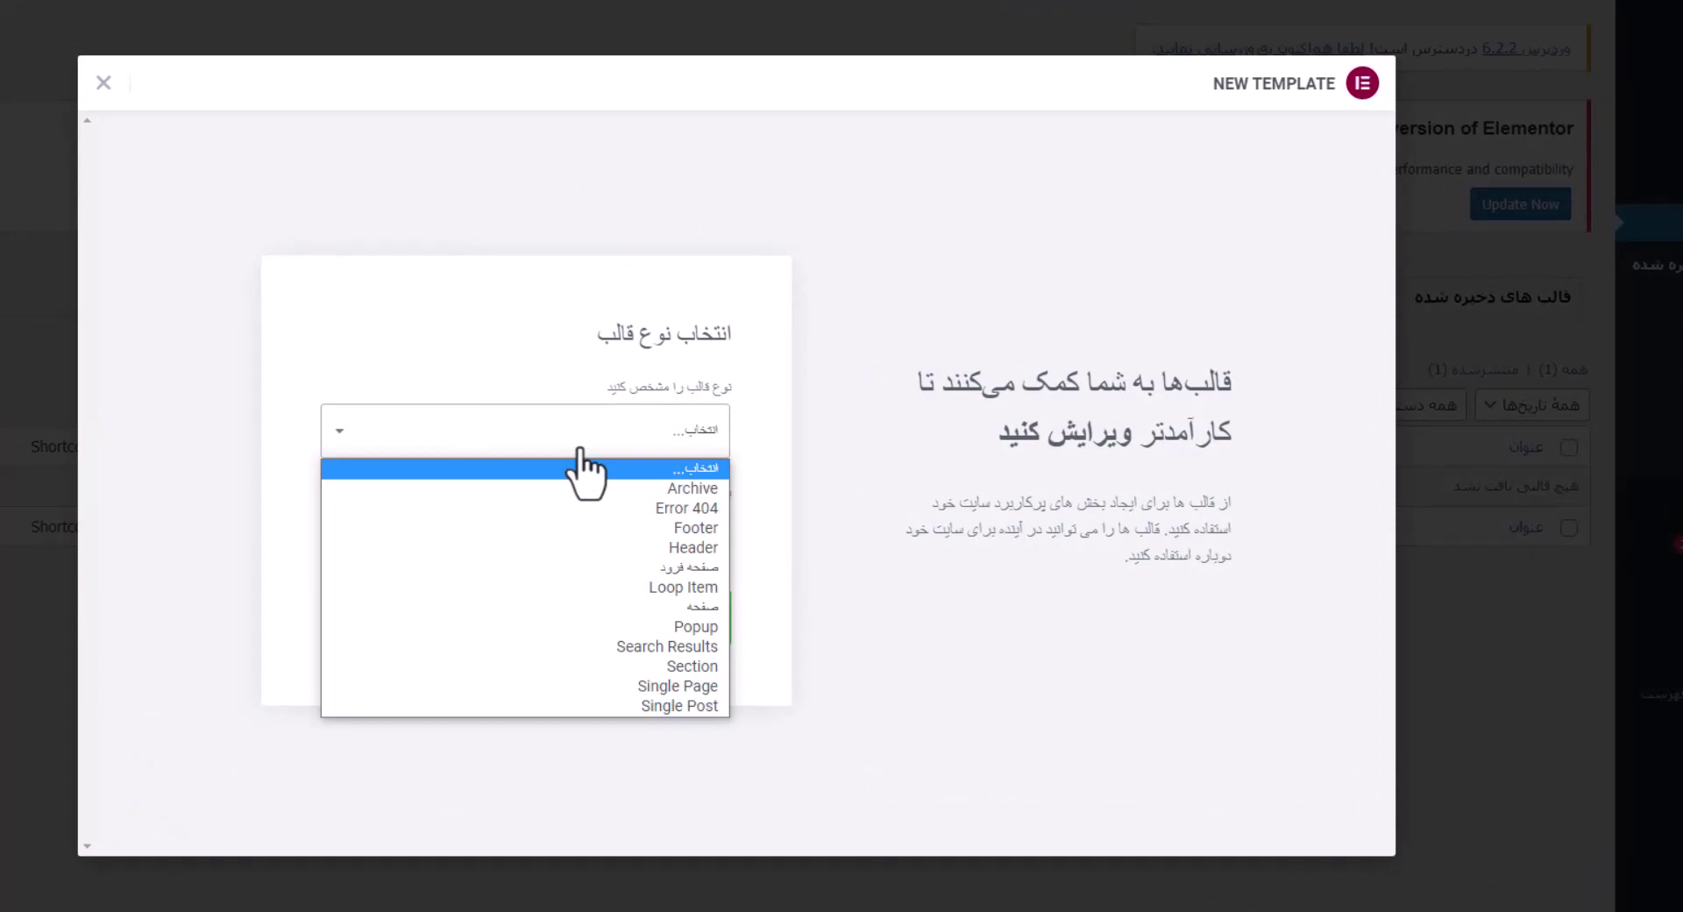
click(690, 549)
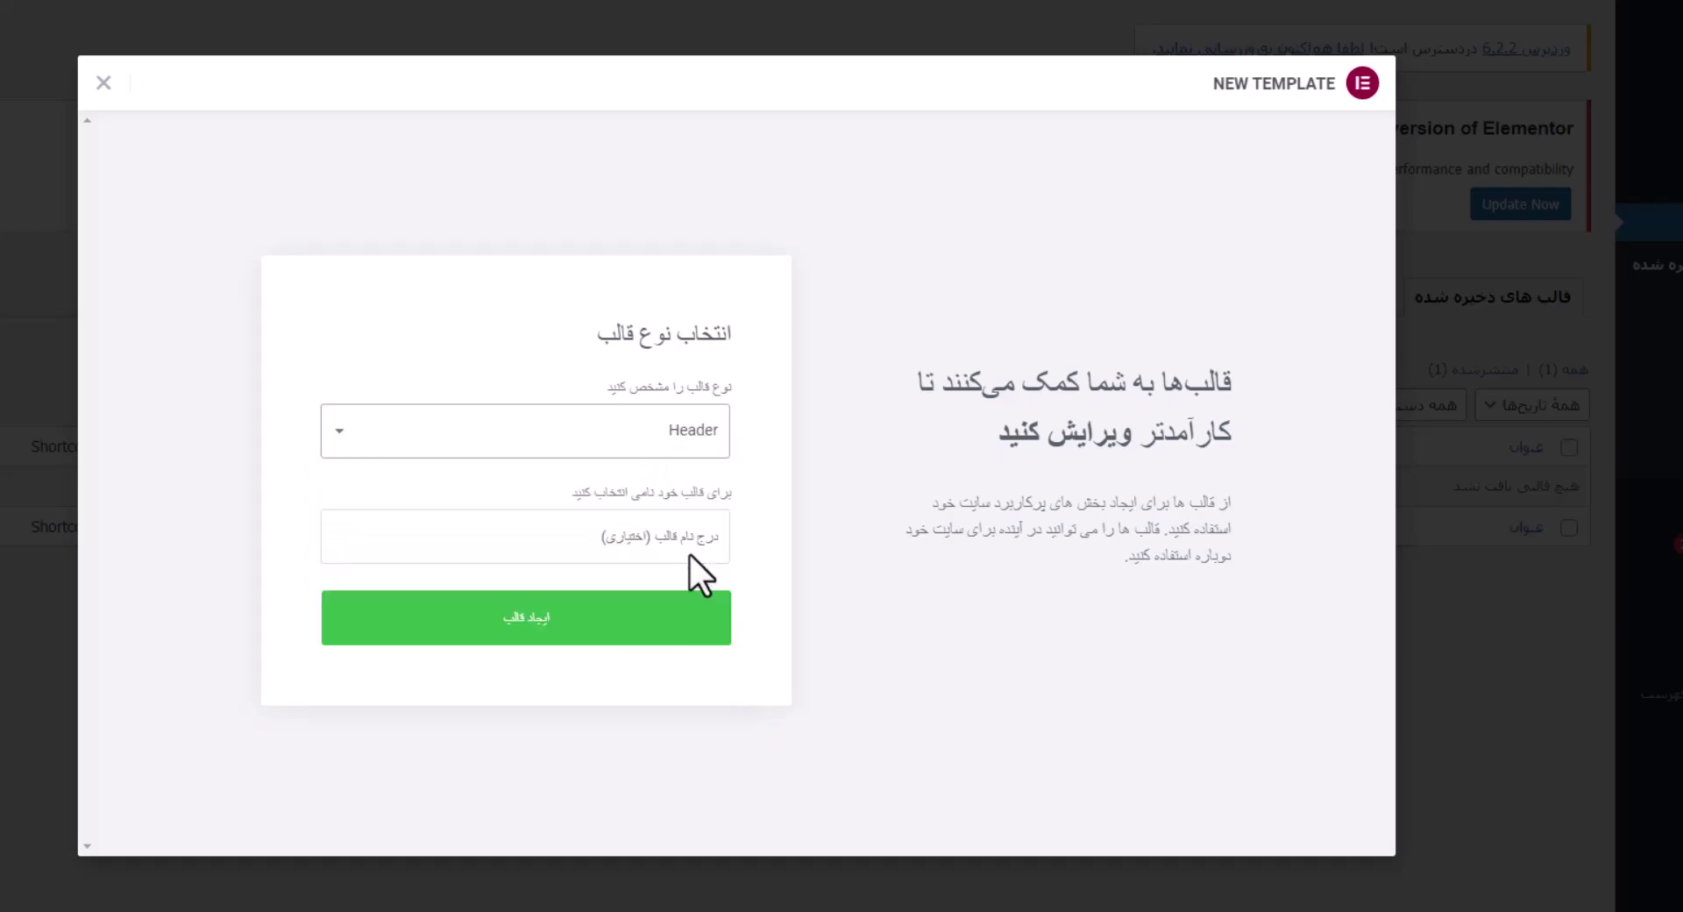
click(655, 539)
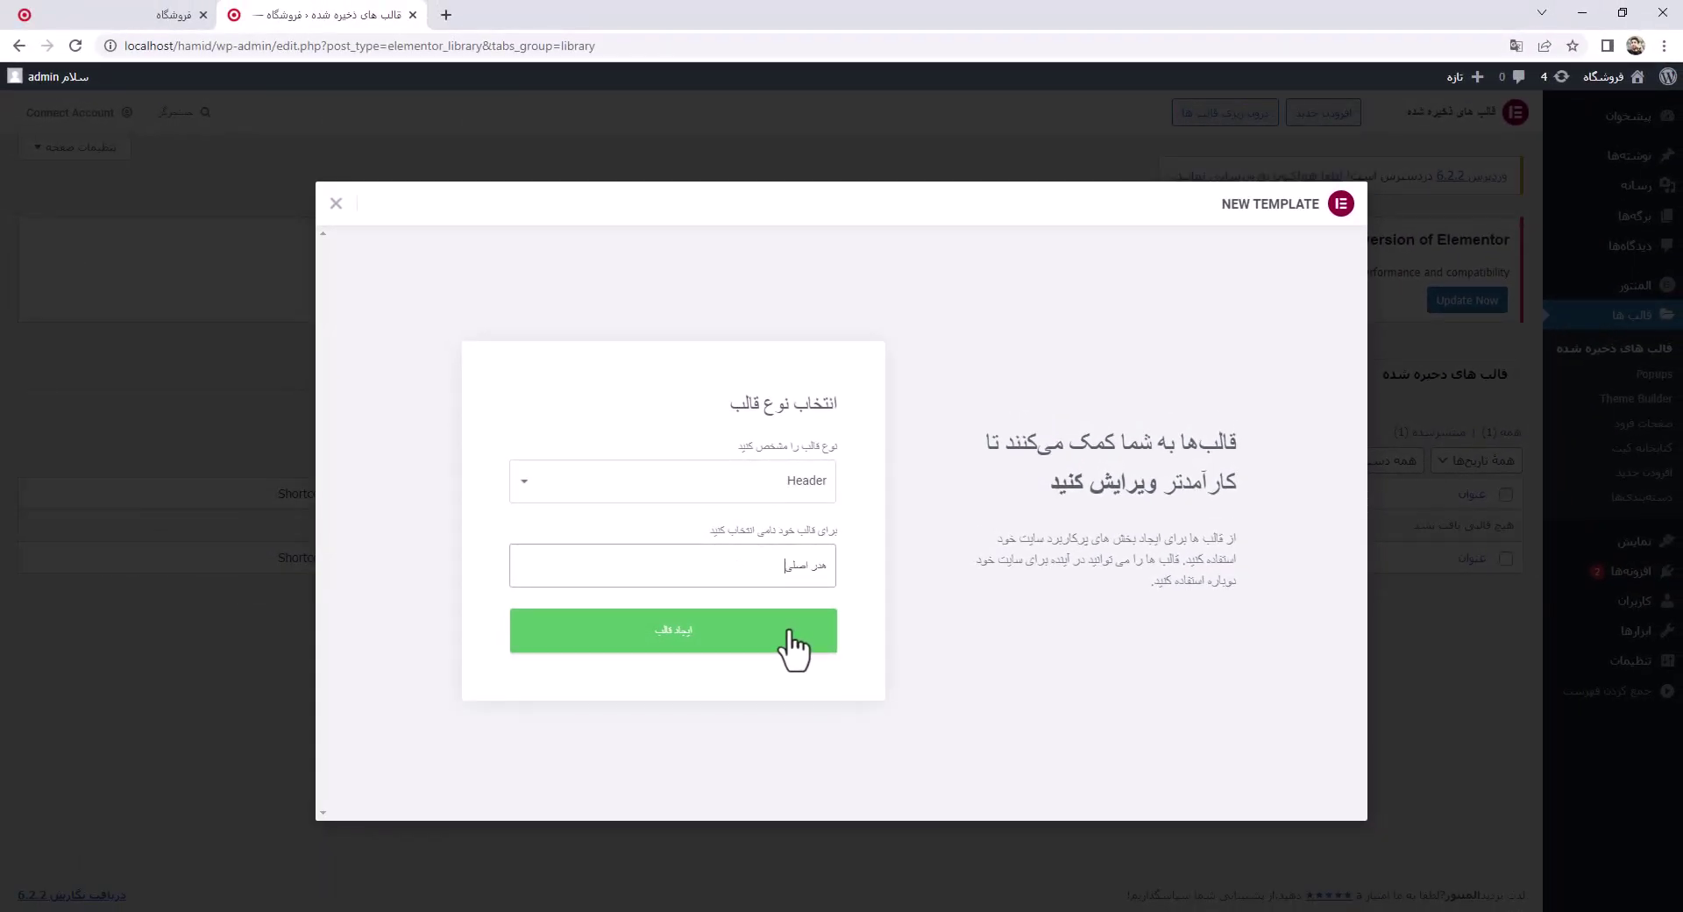
click(691, 631)
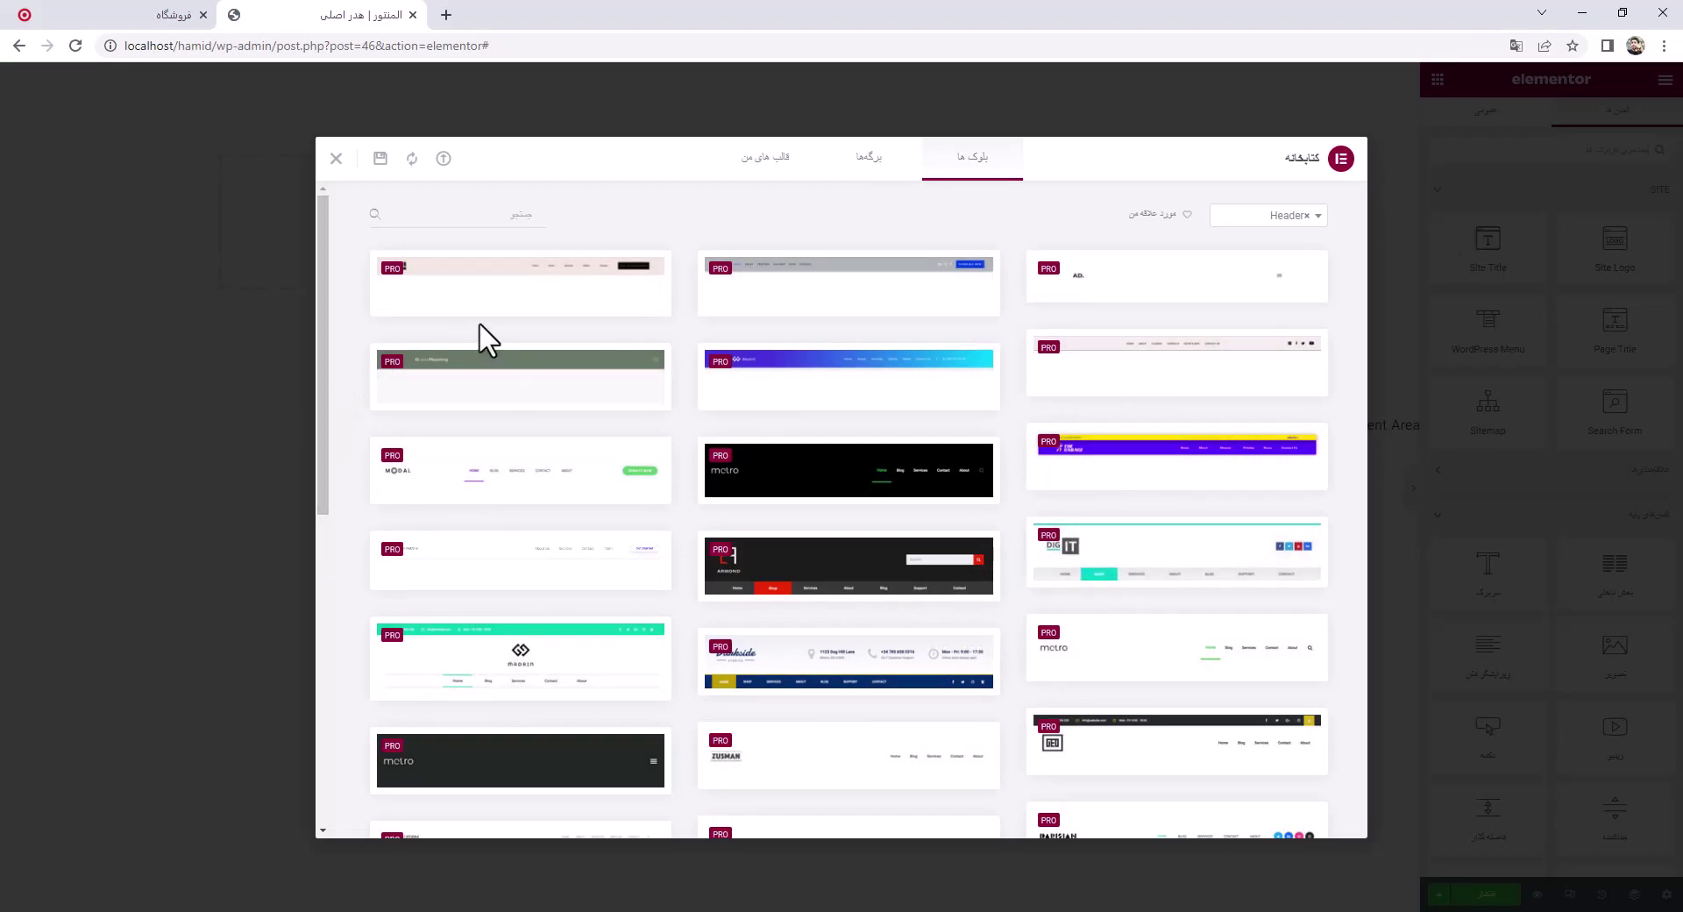
drag(330, 218, 342, 171)
click(335, 160)
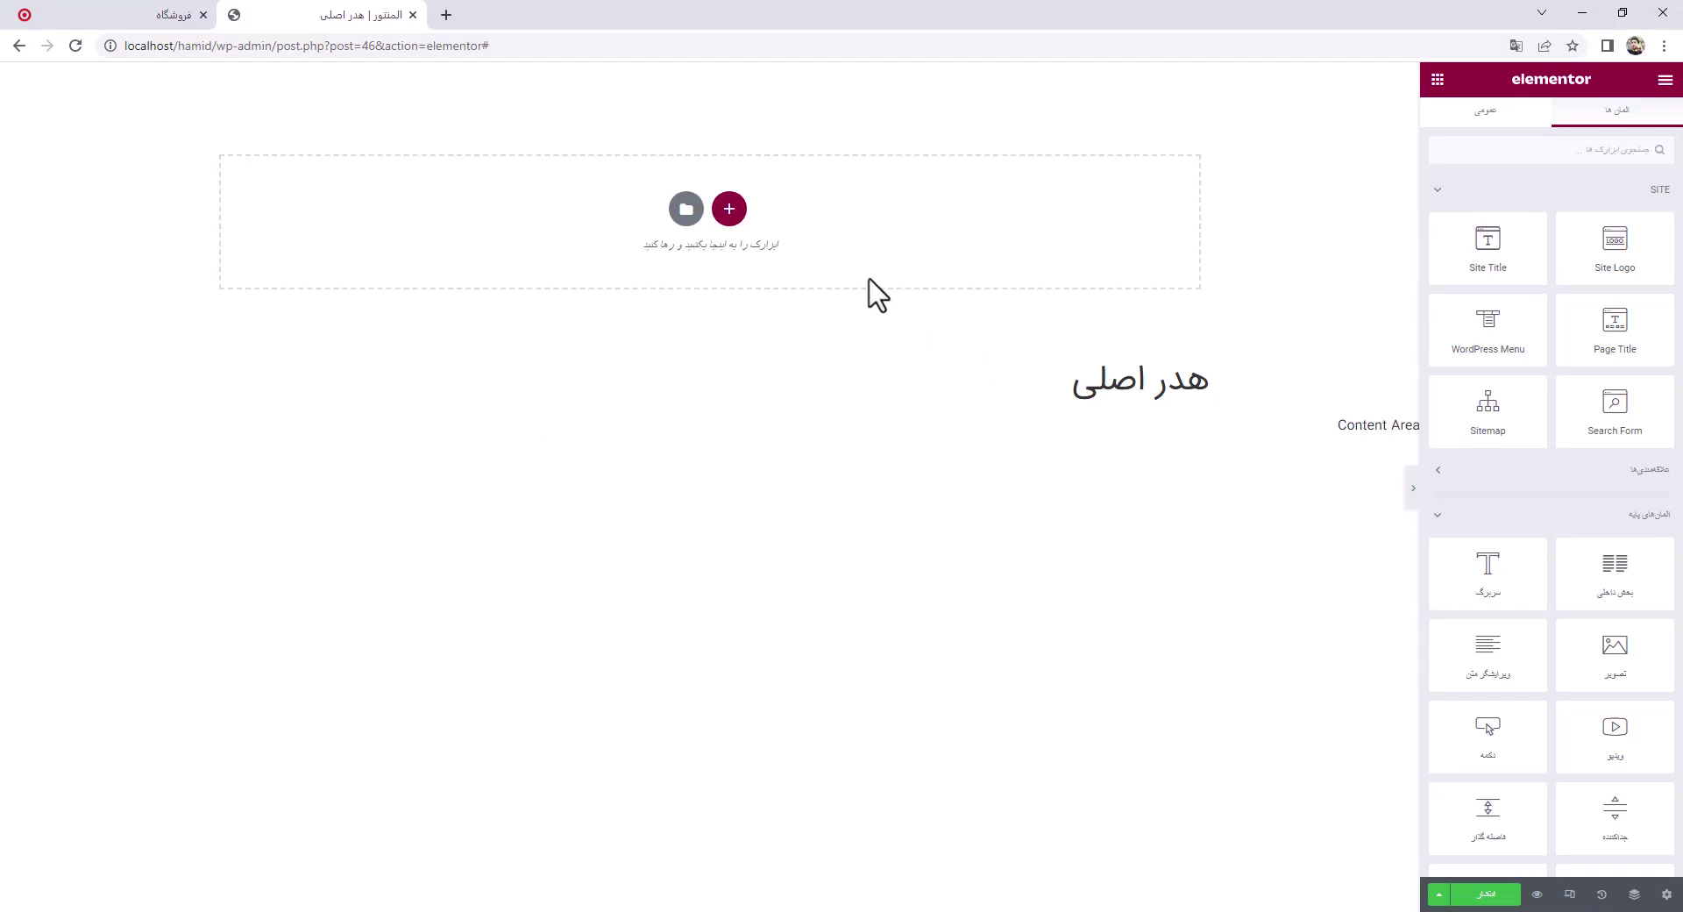
Add a section with four columns to the header template and resize them so the second column from the right is widest
click(729, 214)
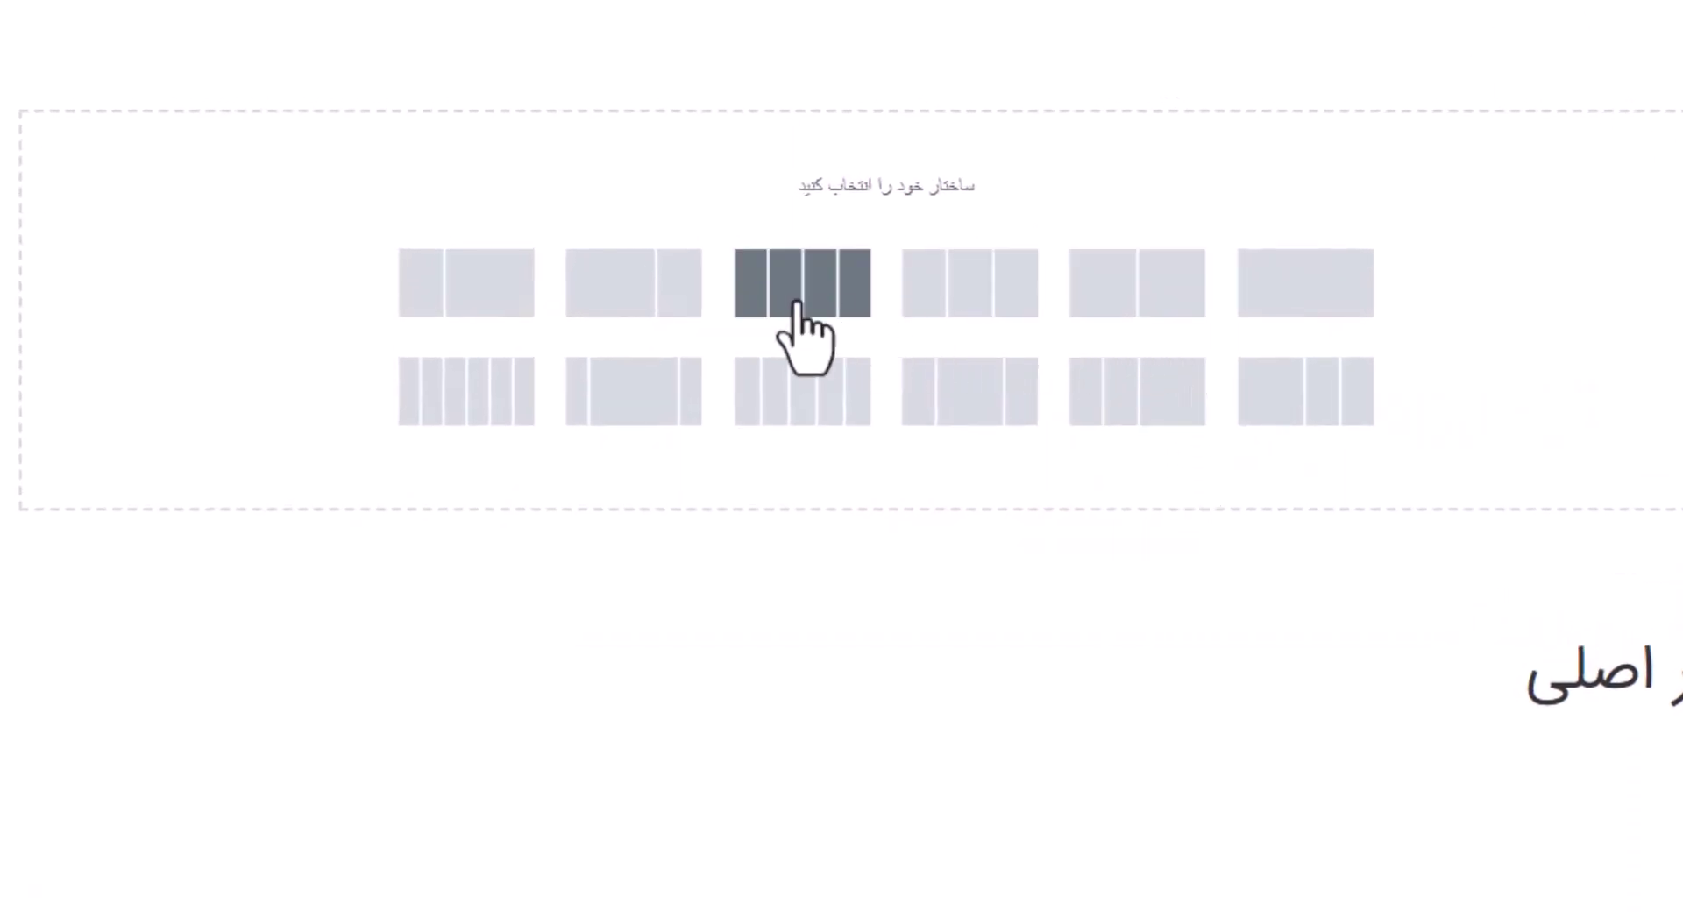
click(797, 303)
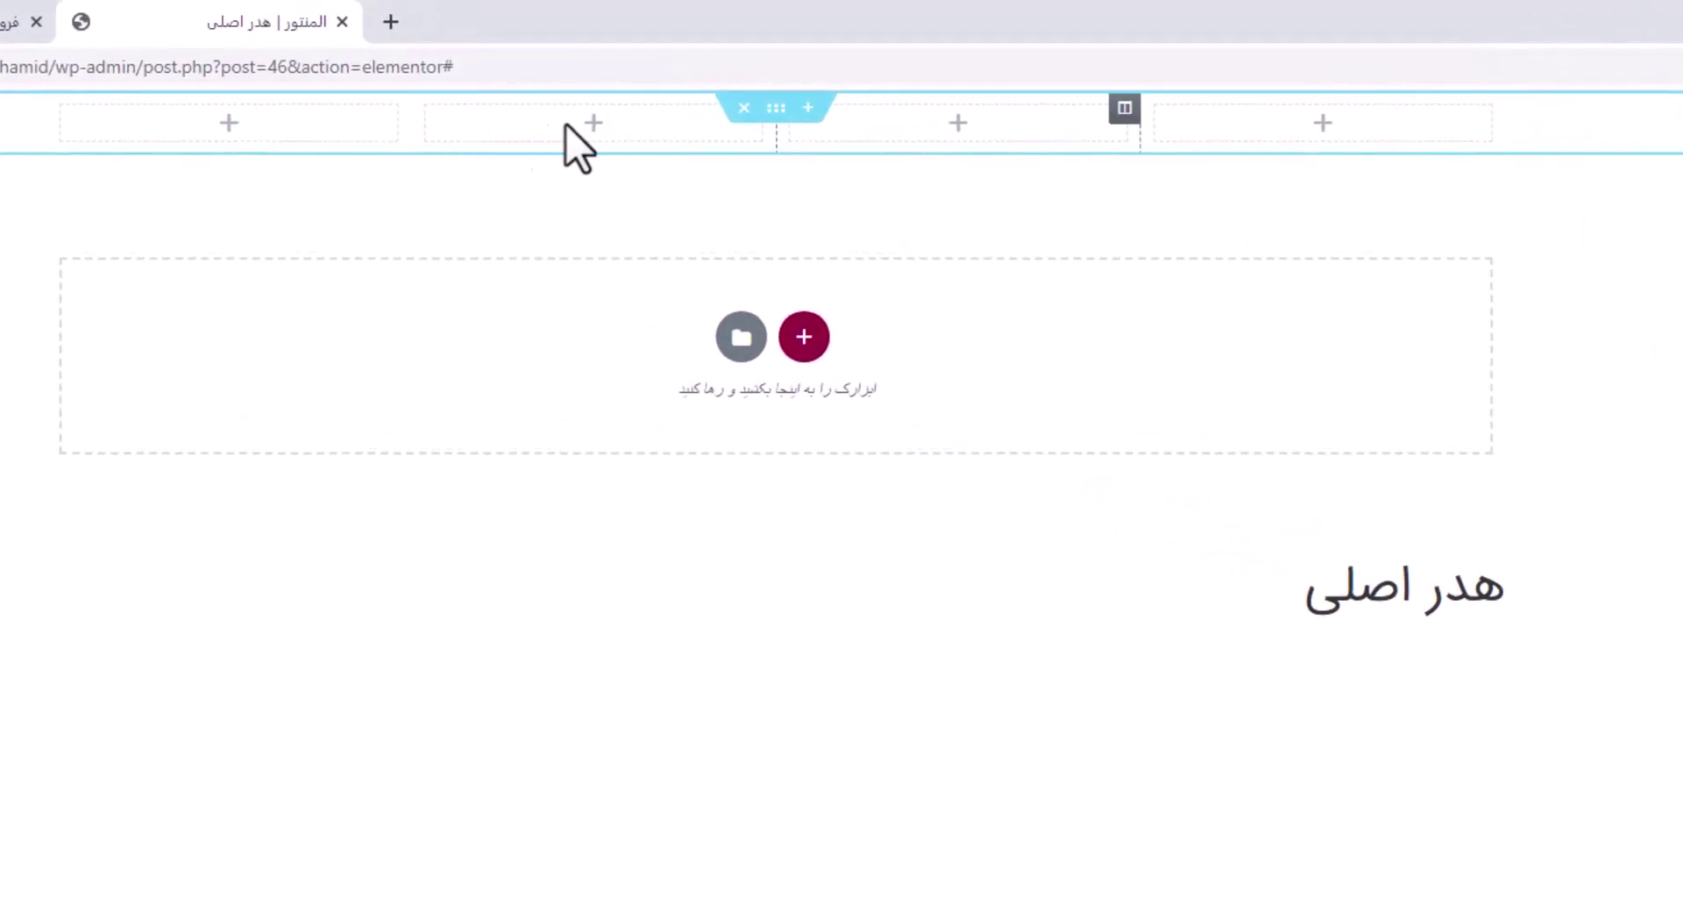
drag(1148, 124, 1216, 130)
drag(765, 131, 562, 138)
drag(419, 127, 372, 127)
Check the sample header01.jpg and insert a Site Logo widget in the section's rightmost column
key(alt+Tab)
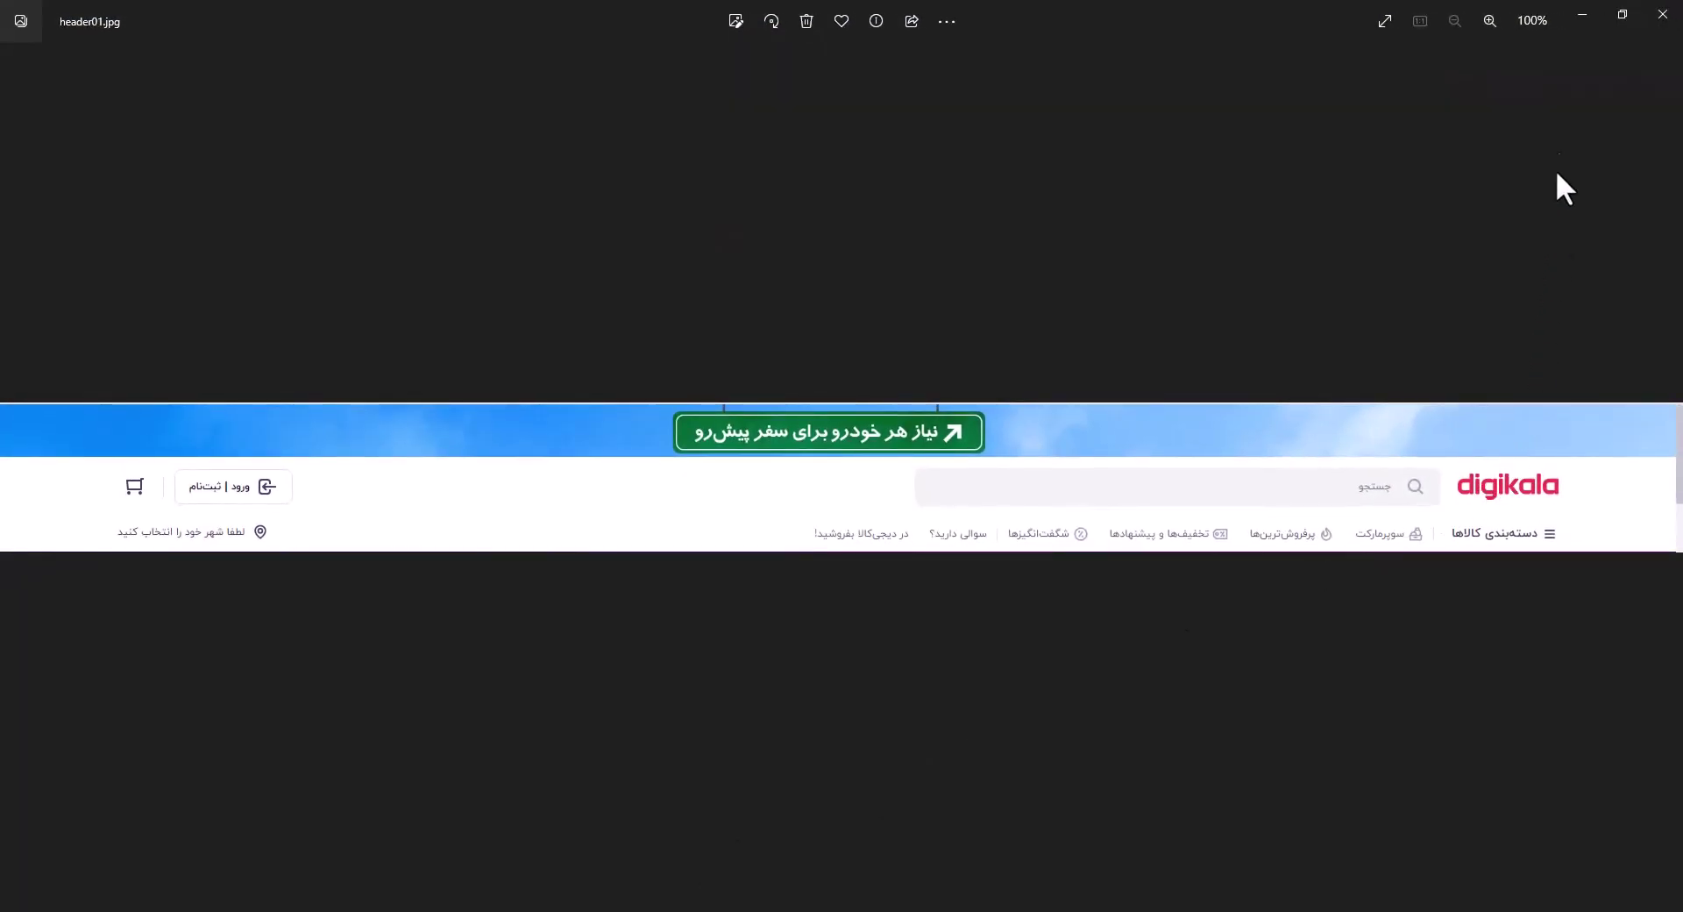
click(1571, 23)
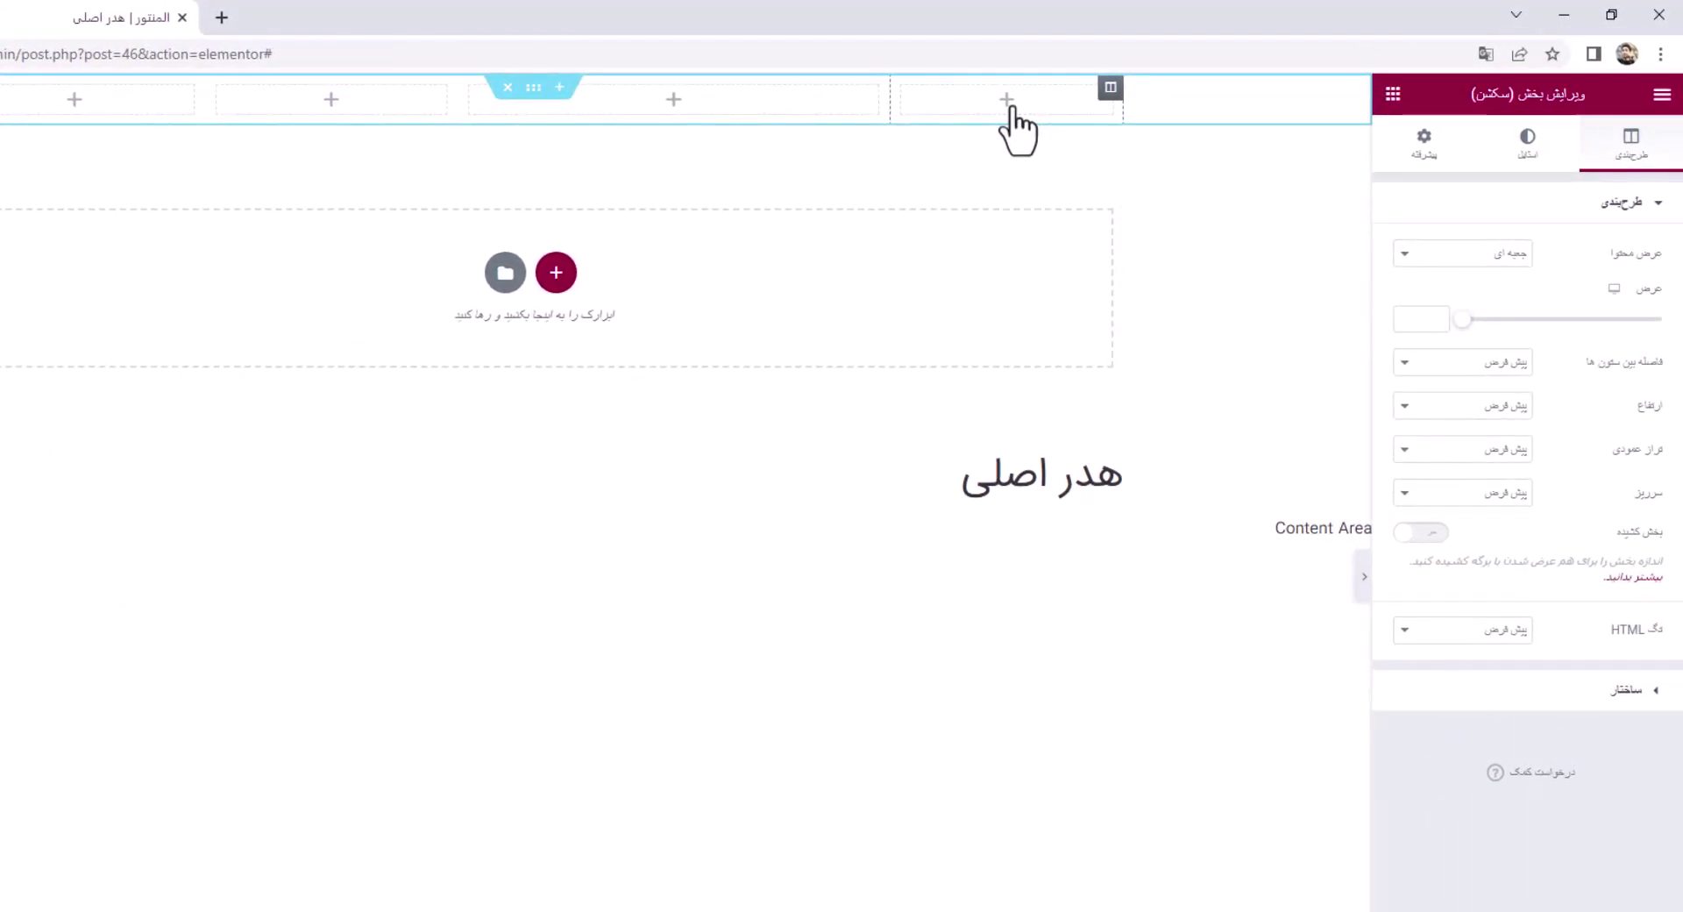
click(1008, 102)
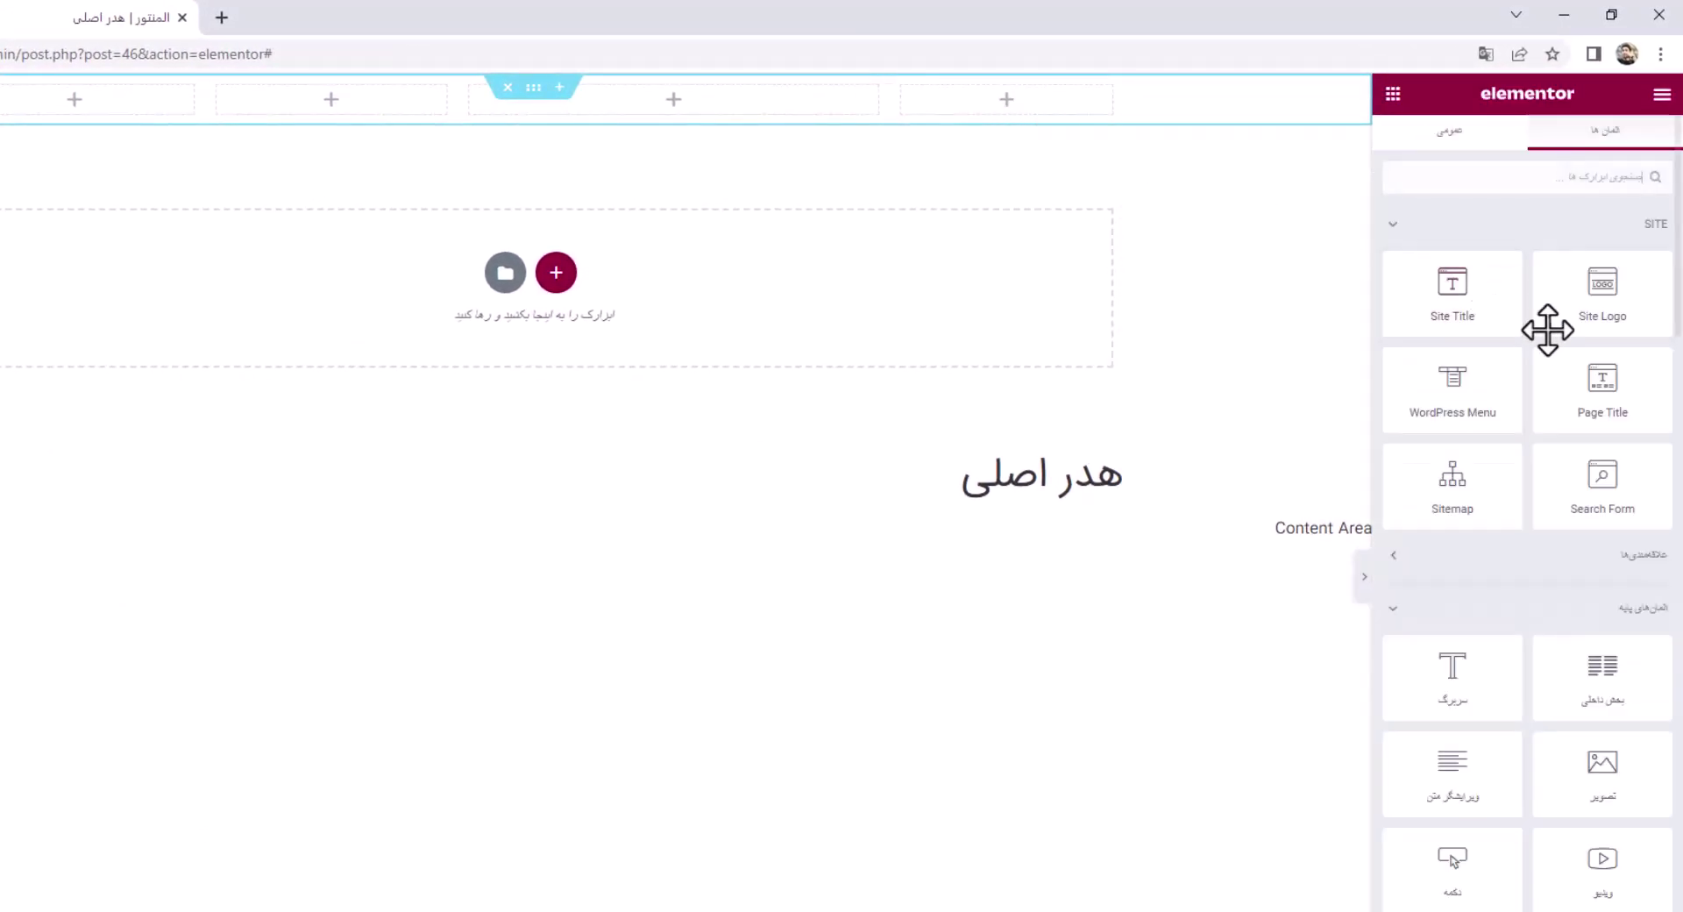
drag(1608, 301, 1004, 102)
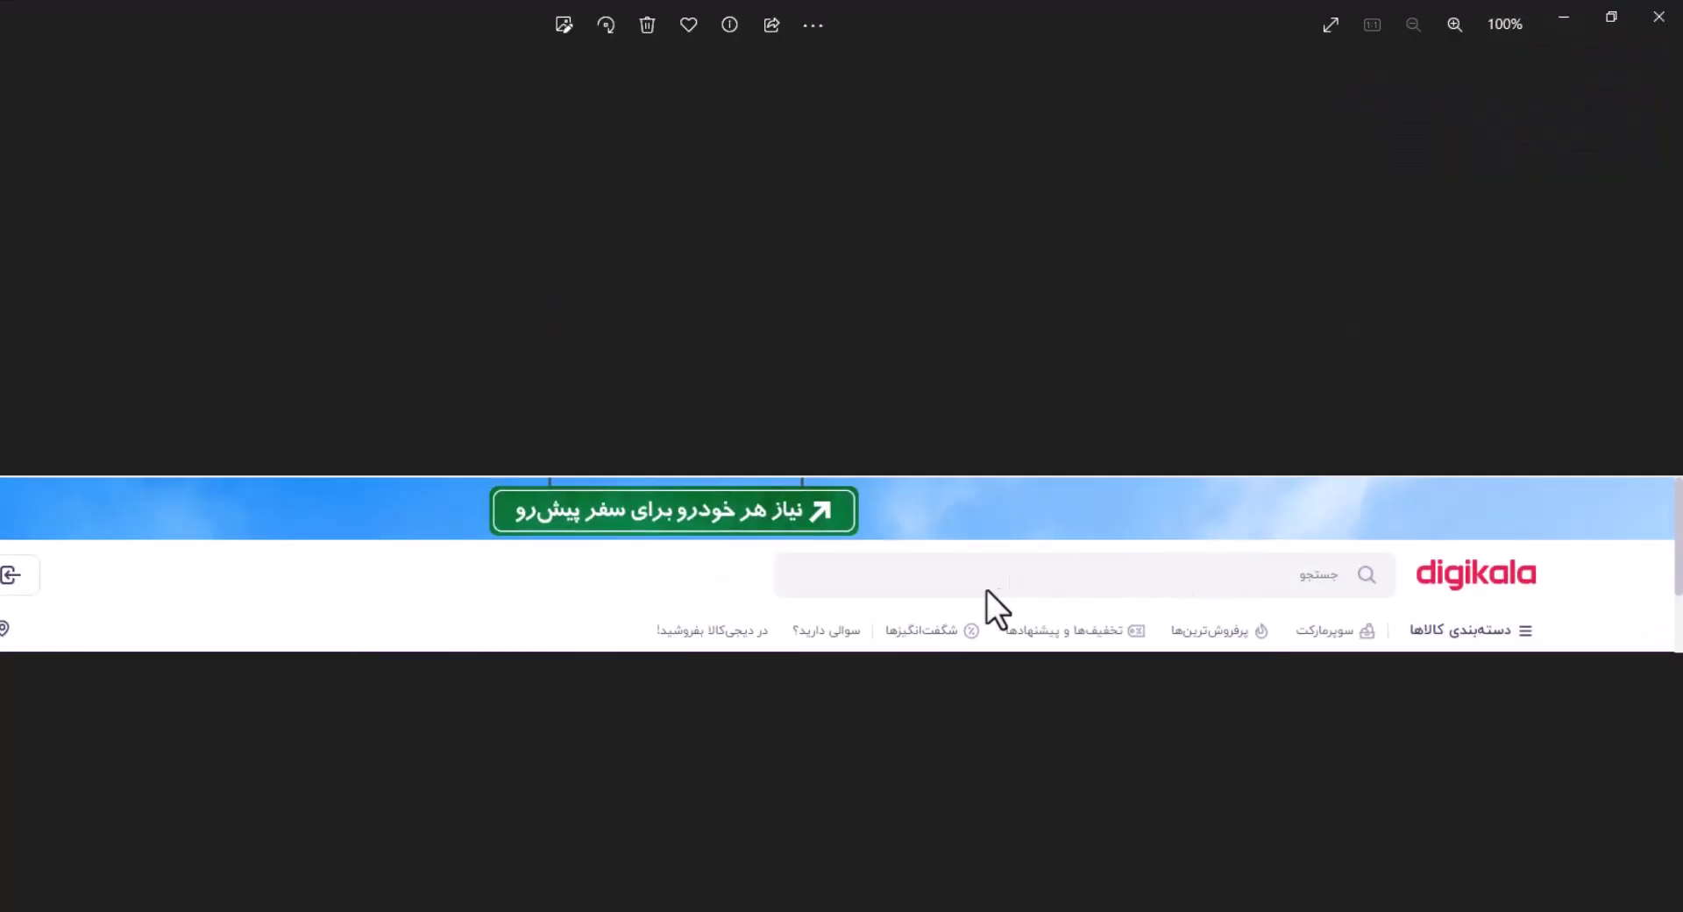
Insert a Search Form widget in the wide column beside the site logo
click(1566, 20)
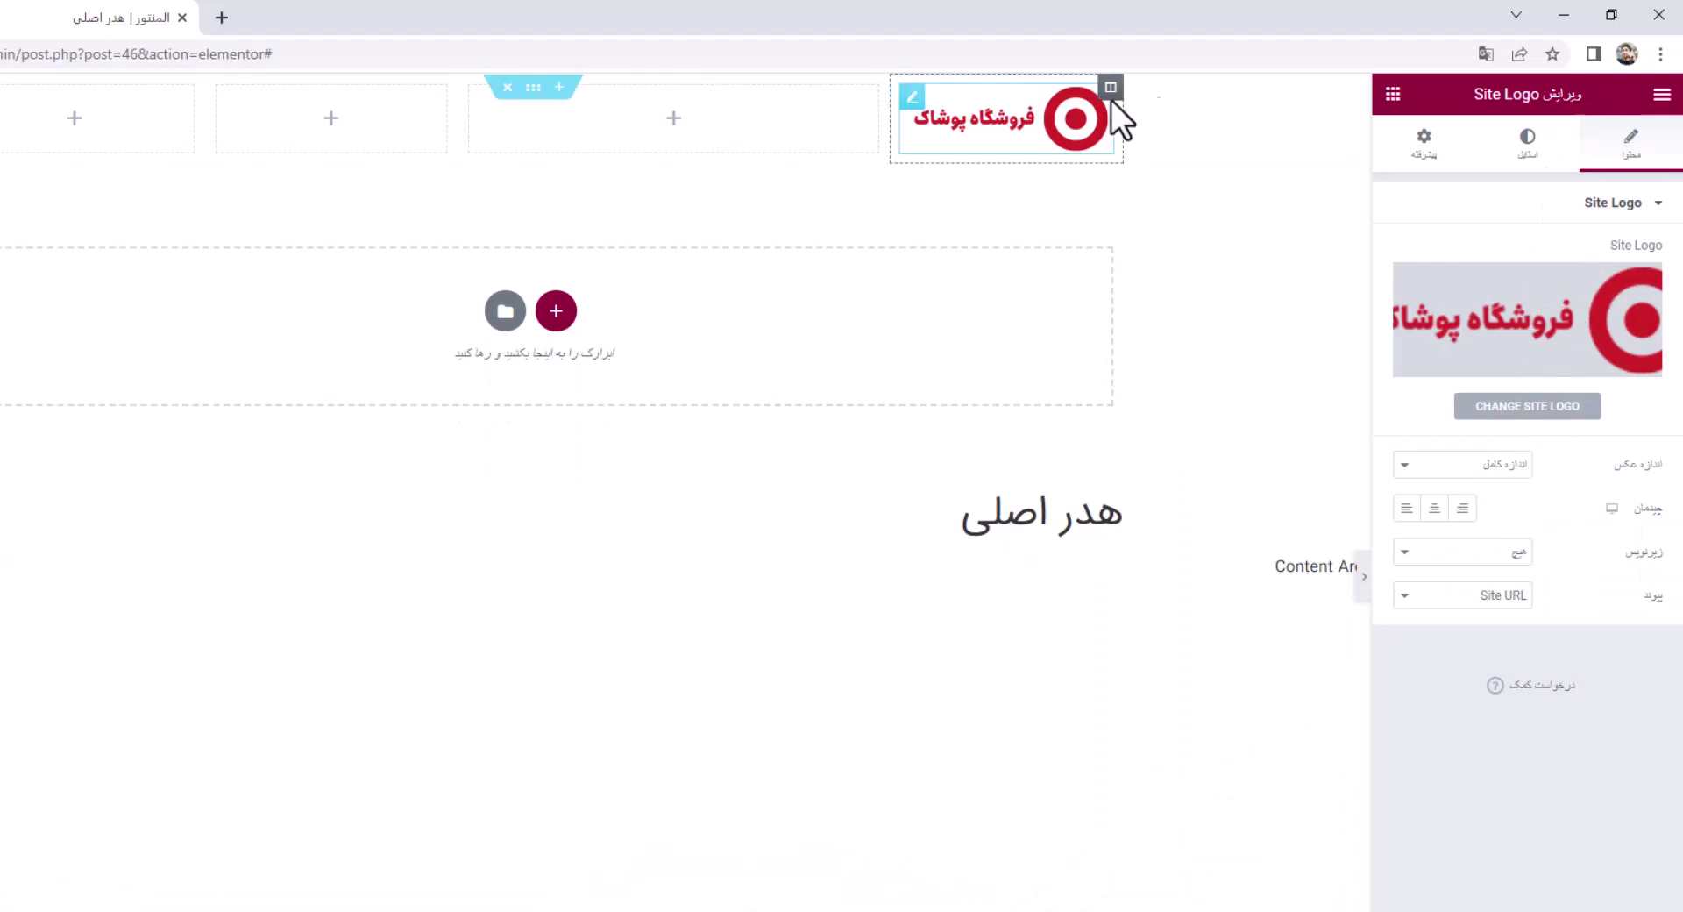
click(674, 120)
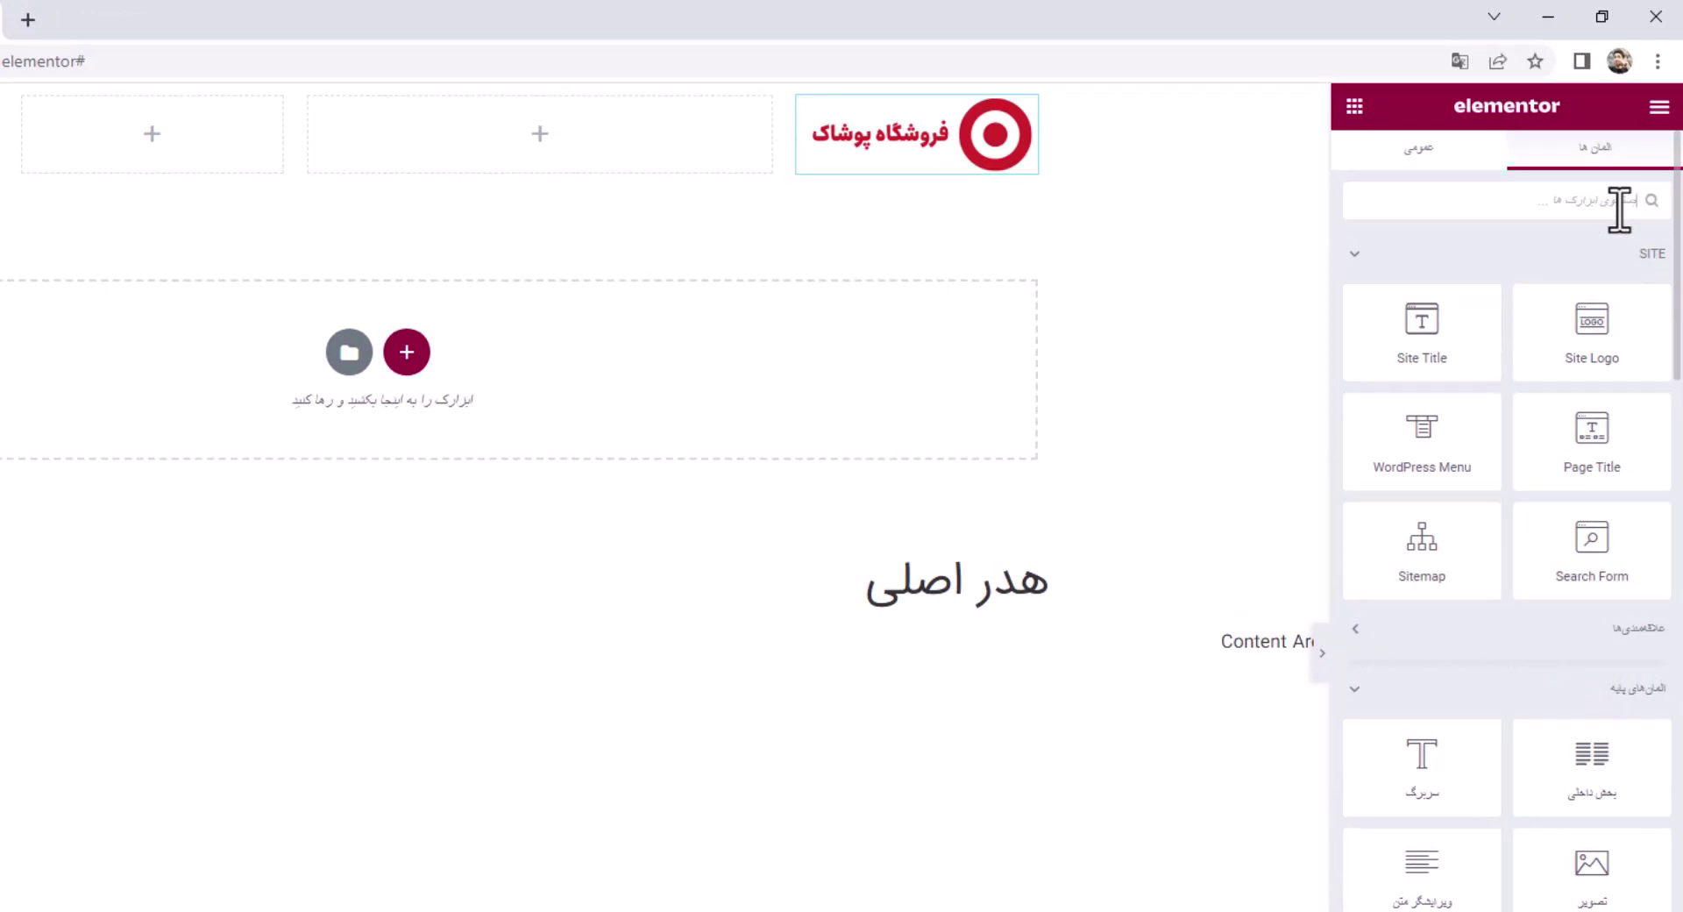
click(1619, 210)
text(تجو)
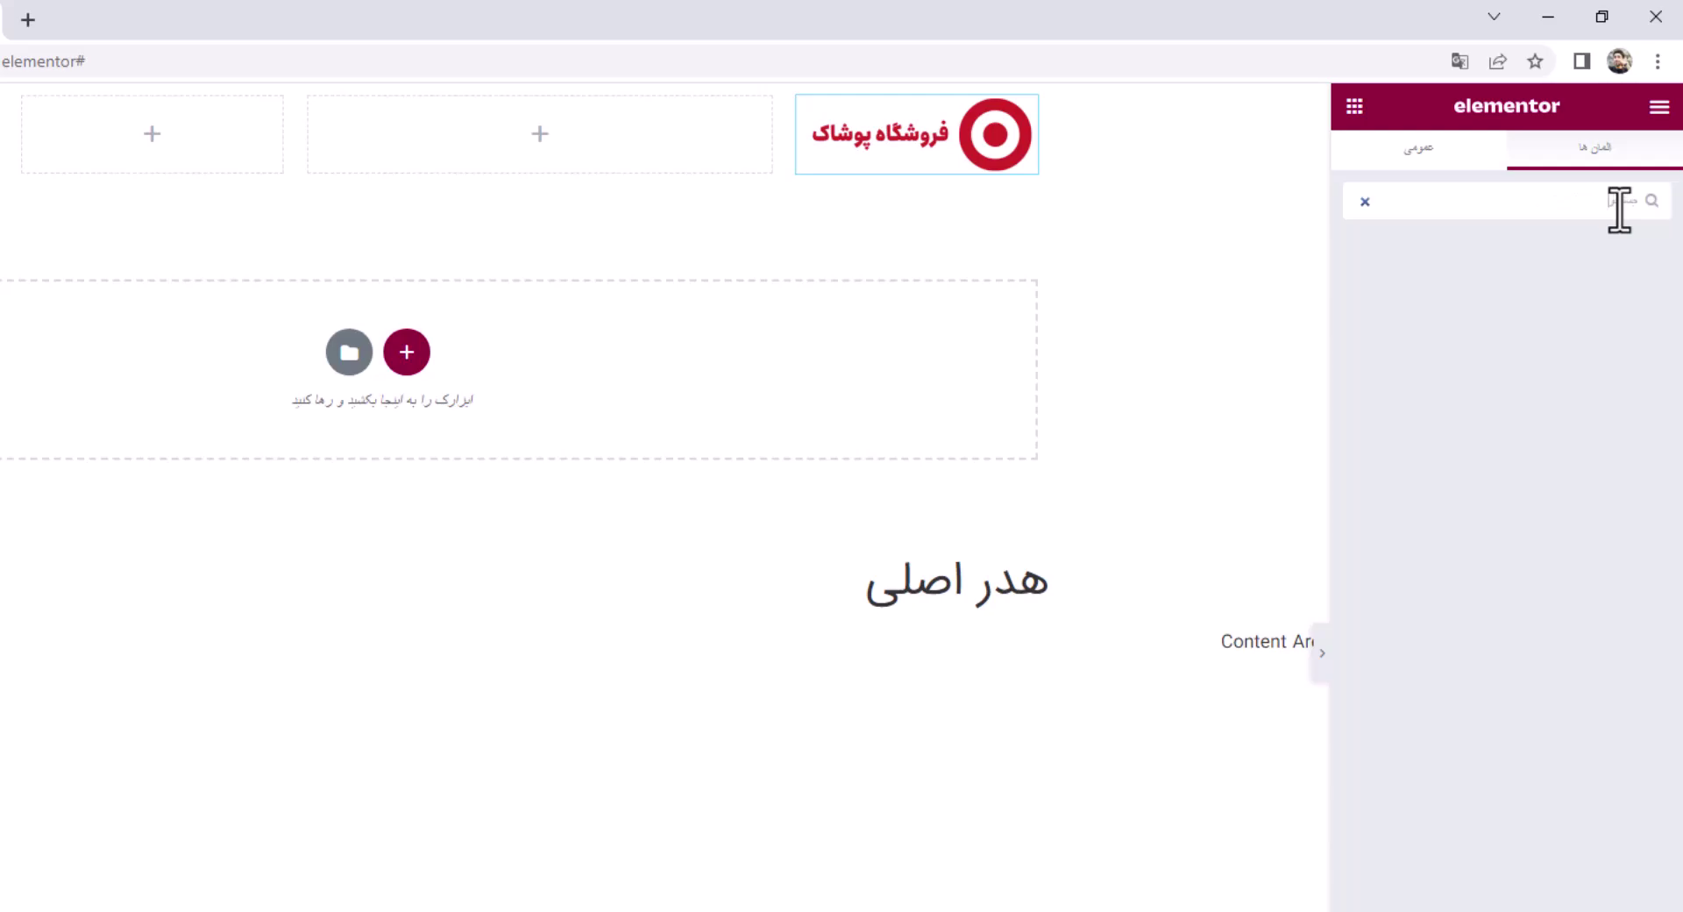
key(ctrl+a)
key(BackSpace)
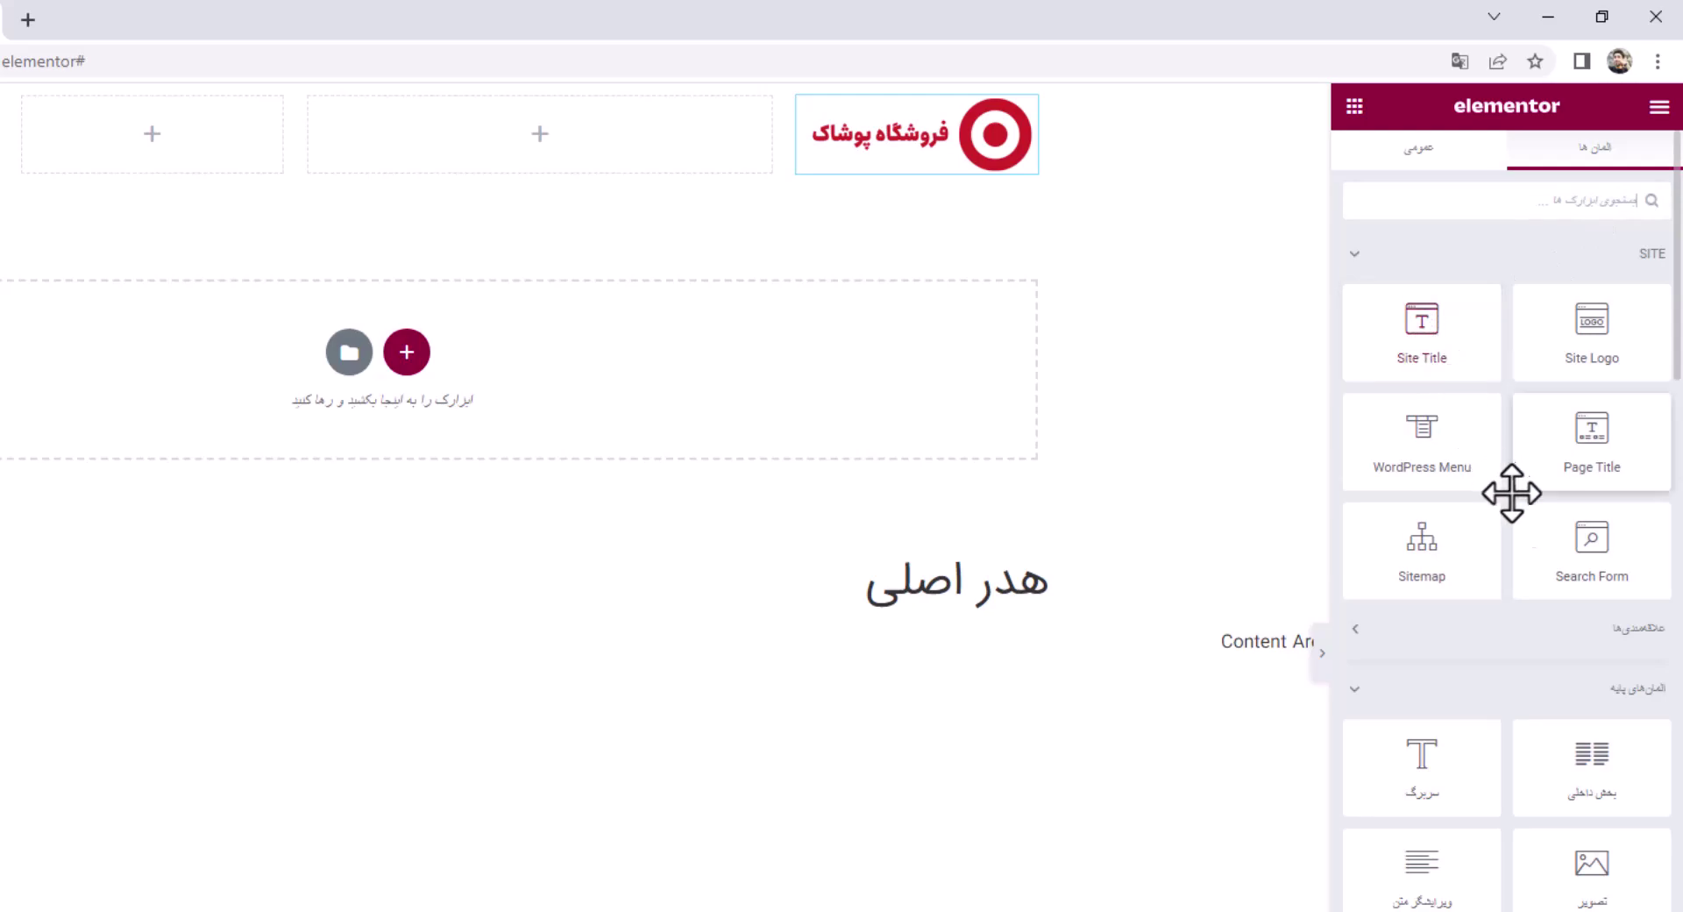
drag(1590, 562, 516, 160)
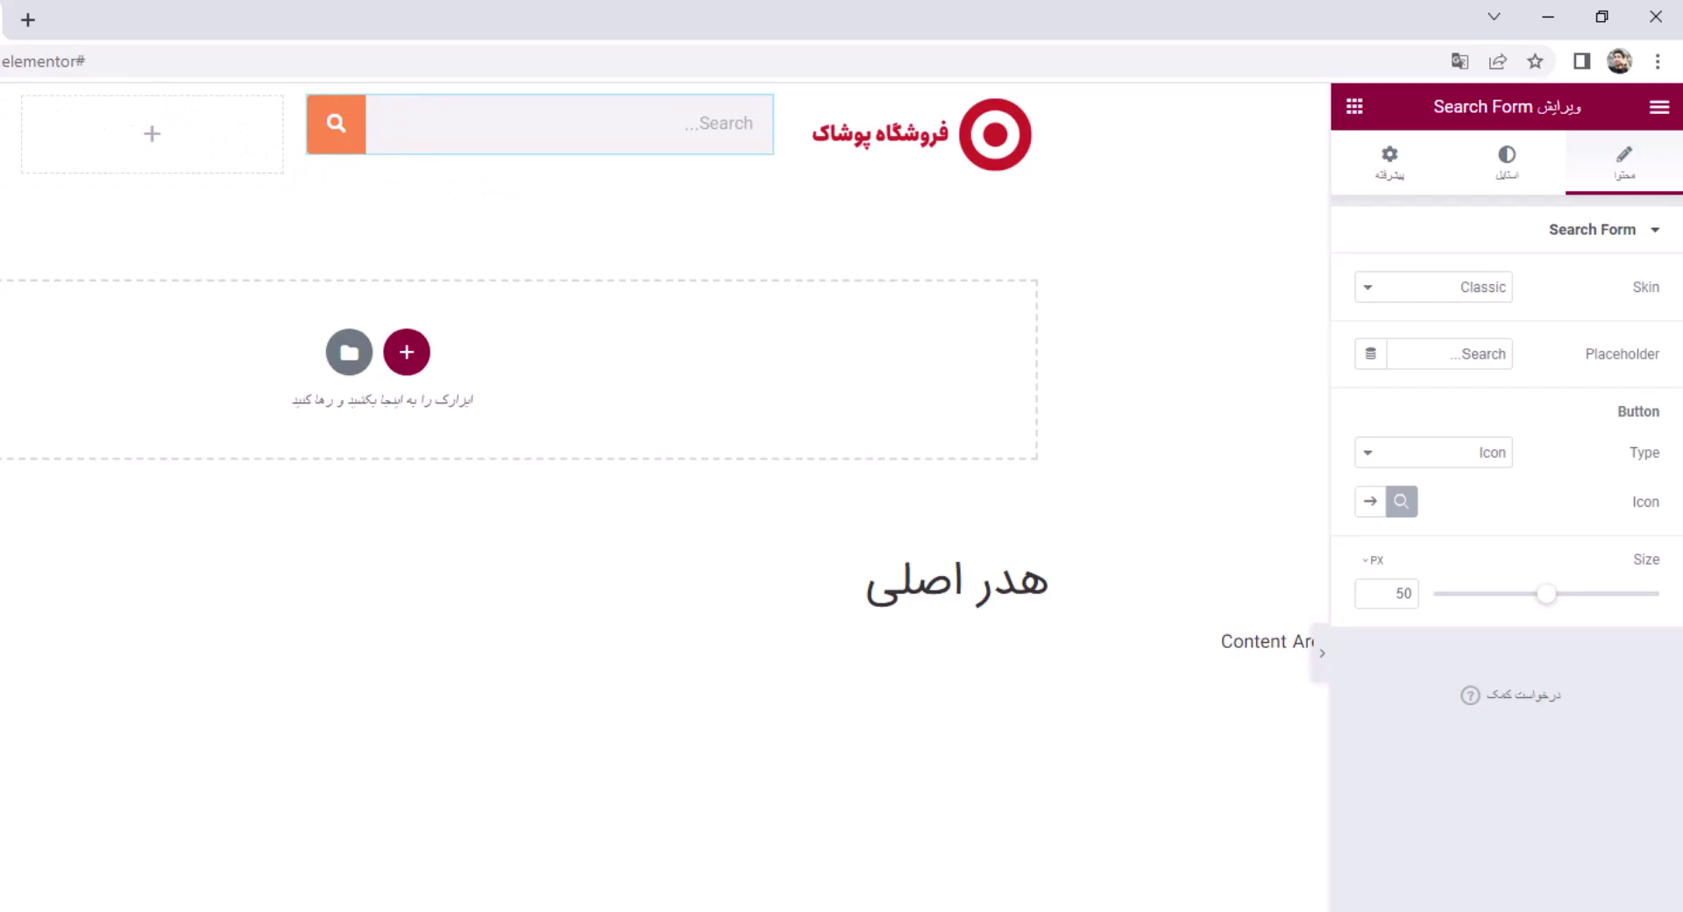
Compare with the sample header01.jpg and widen the search form's column by narrowing the two empty columns beside it
key(alt+Tab)
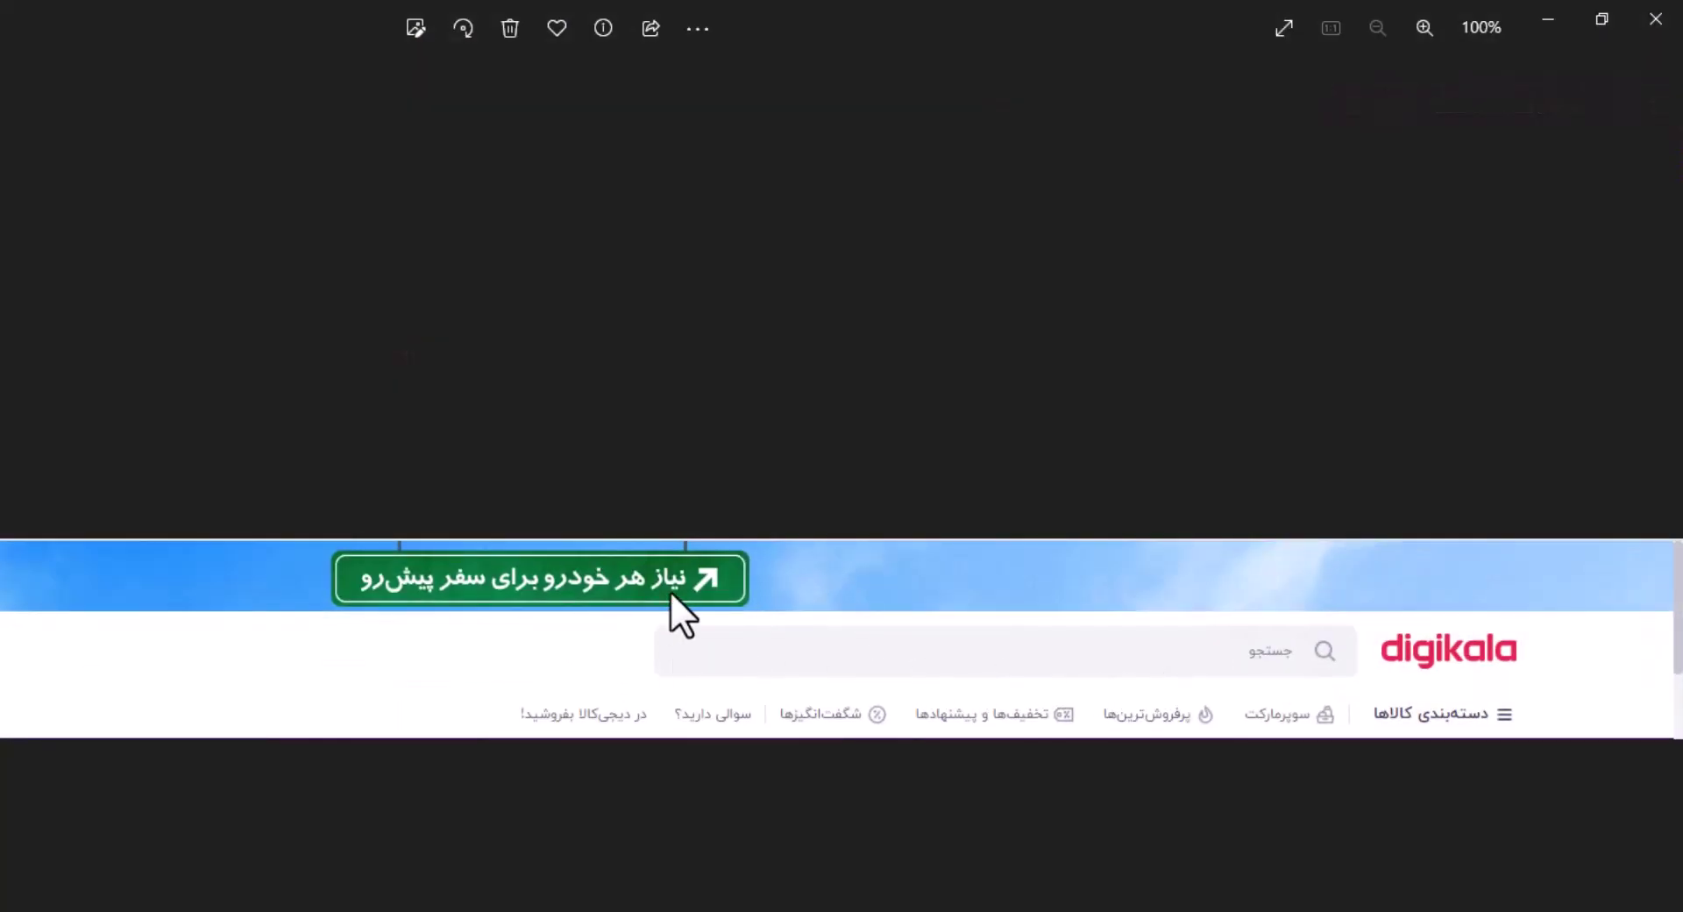
key(alt+Tab)
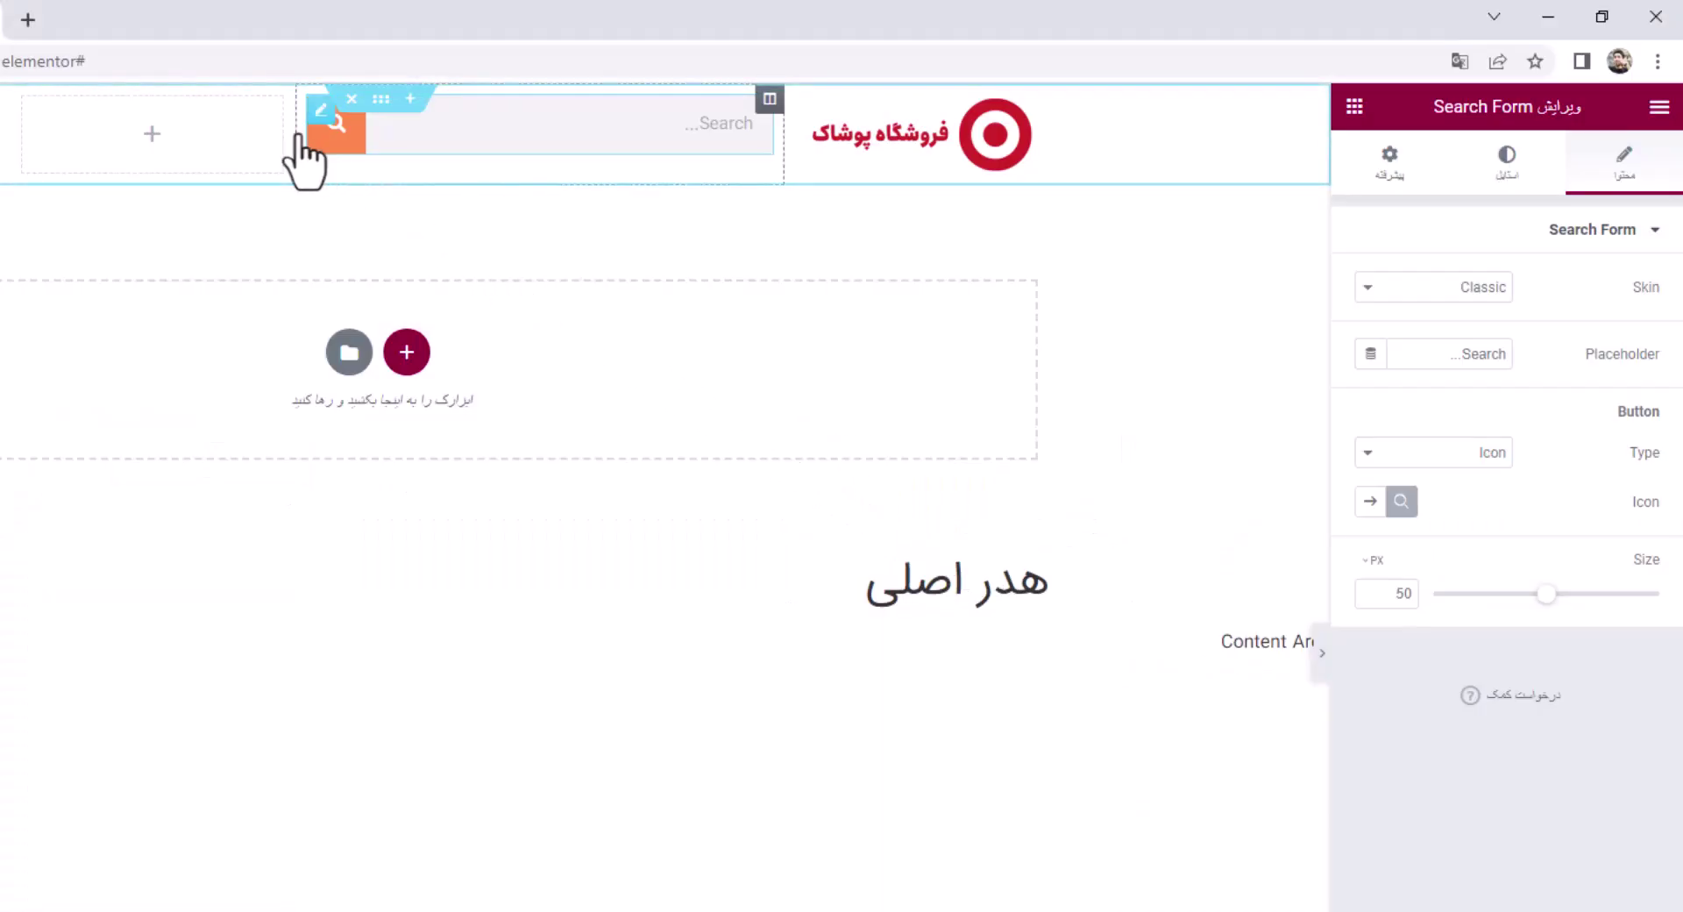
drag(464, 133, 287, 122)
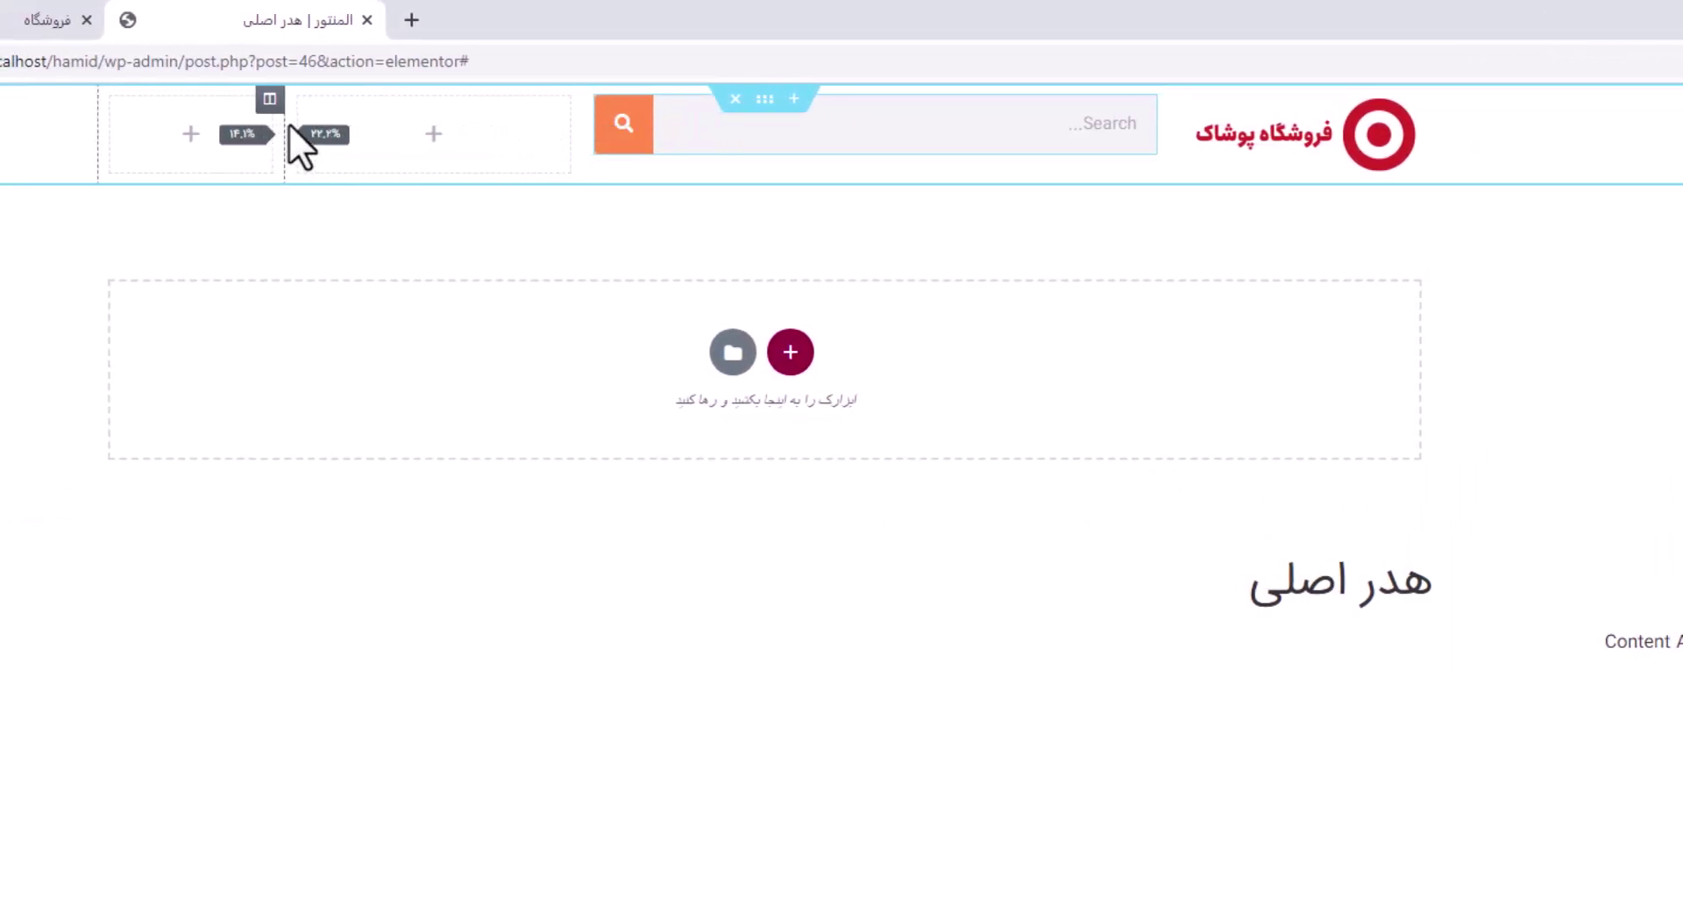
drag(585, 131, 413, 125)
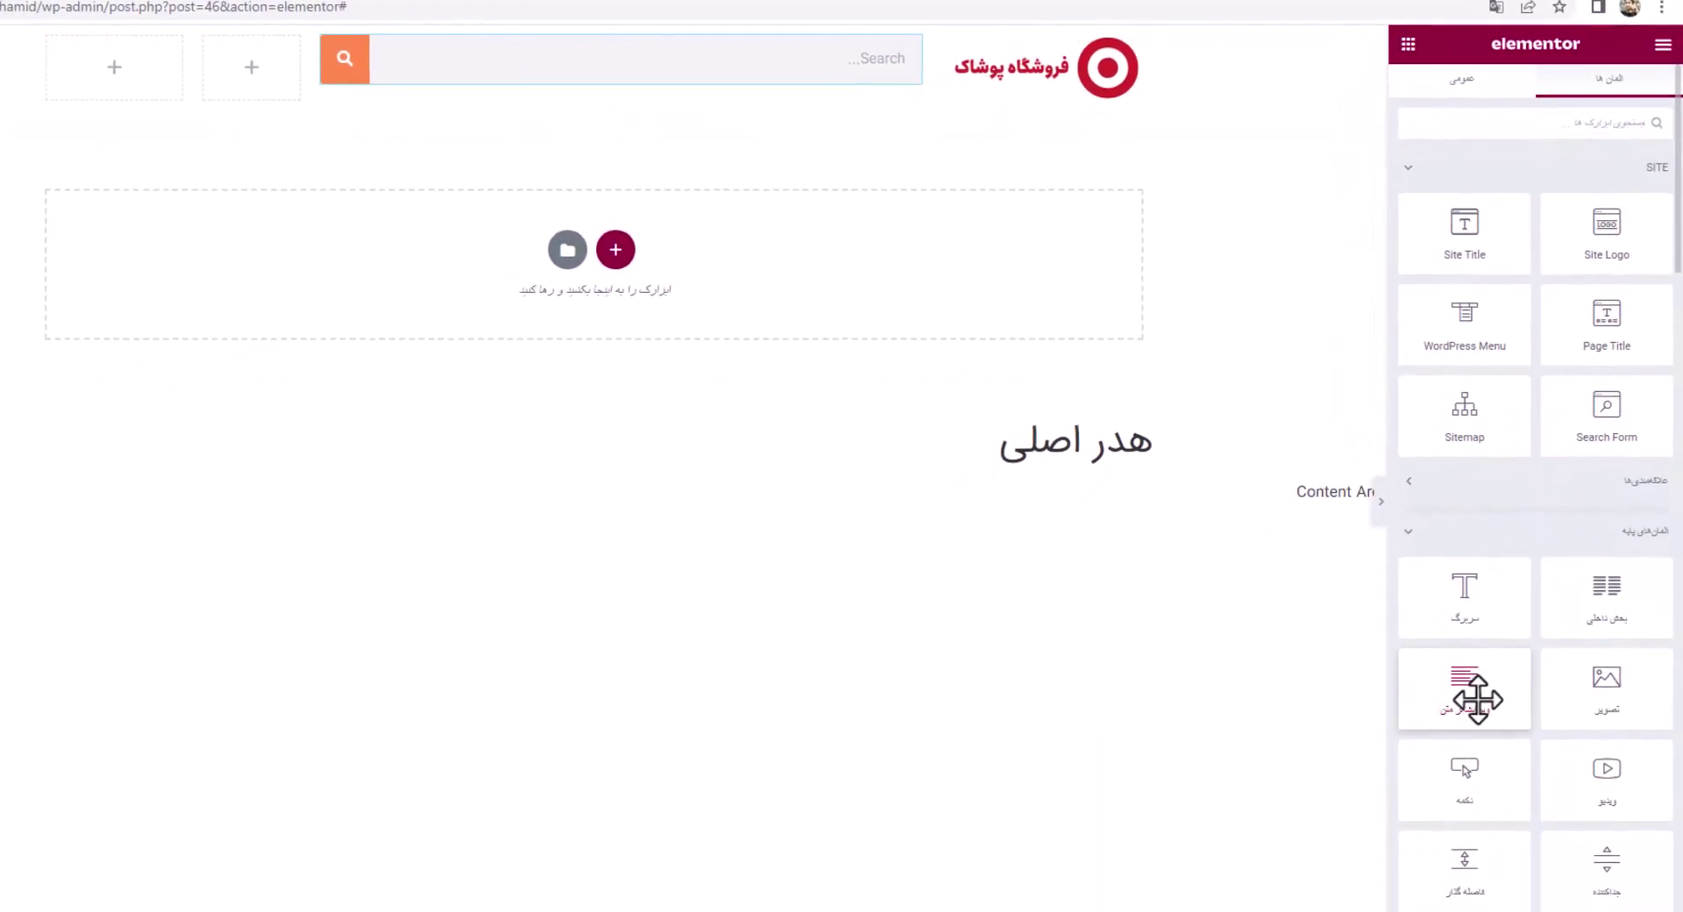
Insert a button widget in each of the two empty columns beside the search form
drag(1458, 780, 250, 84)
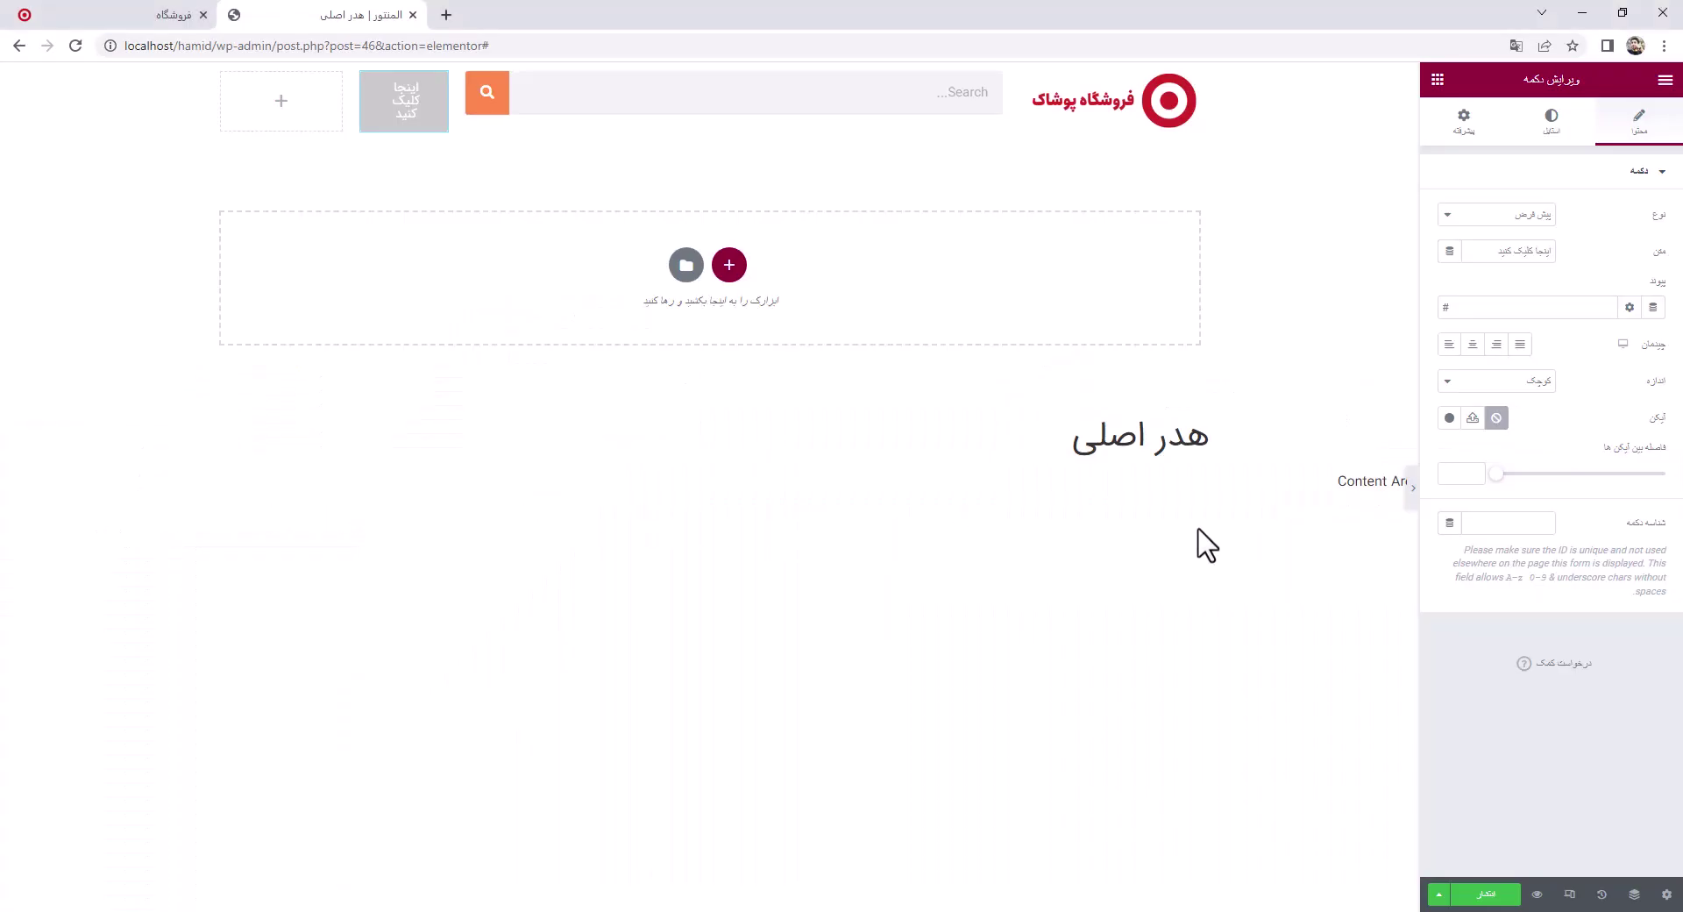
click(289, 123)
drag(1519, 728, 278, 102)
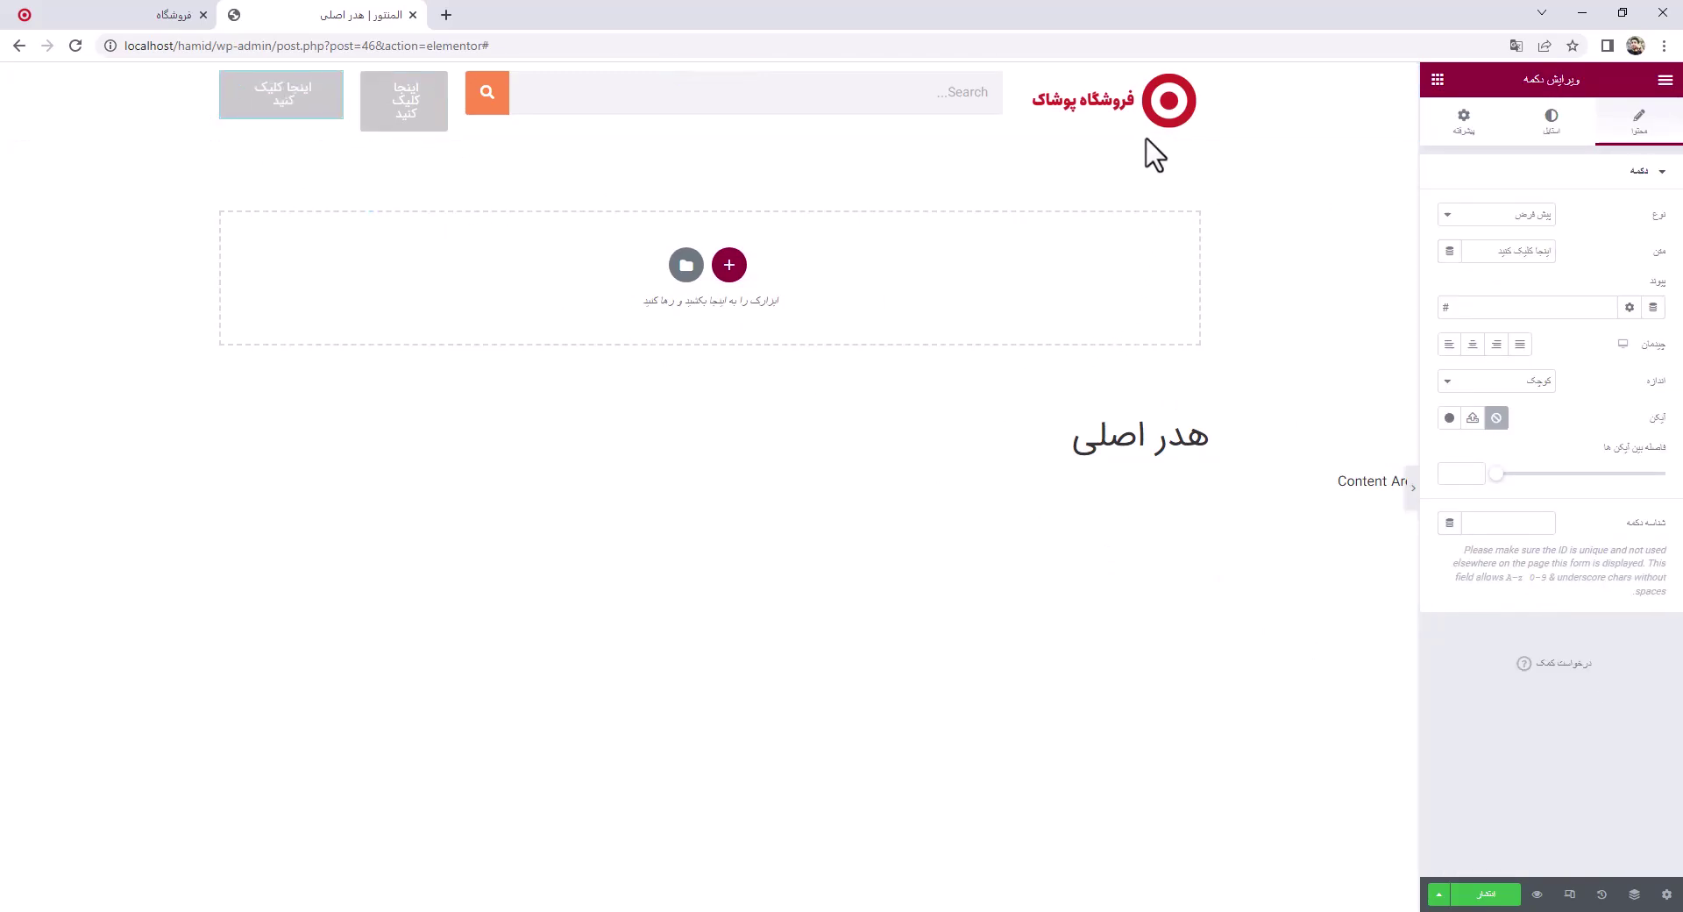
Review the sample headers from header01.jpg through header03.jpg, and return to the Elementor header editor
key(ctrl+shift+Tab)
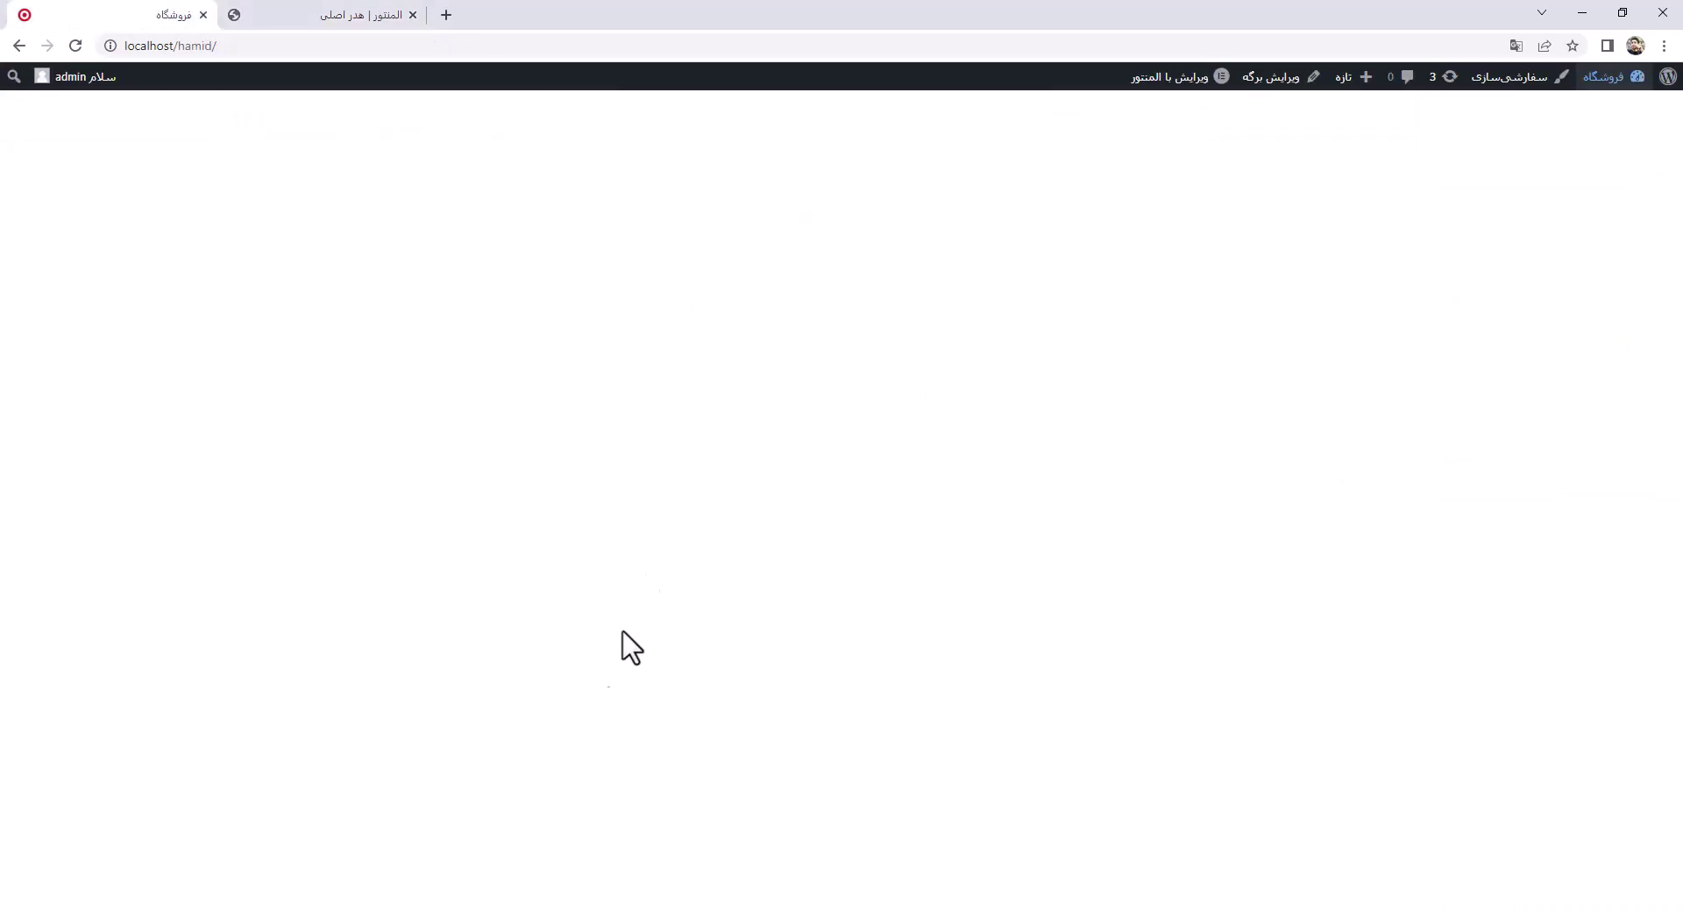
key(alt+Tab)
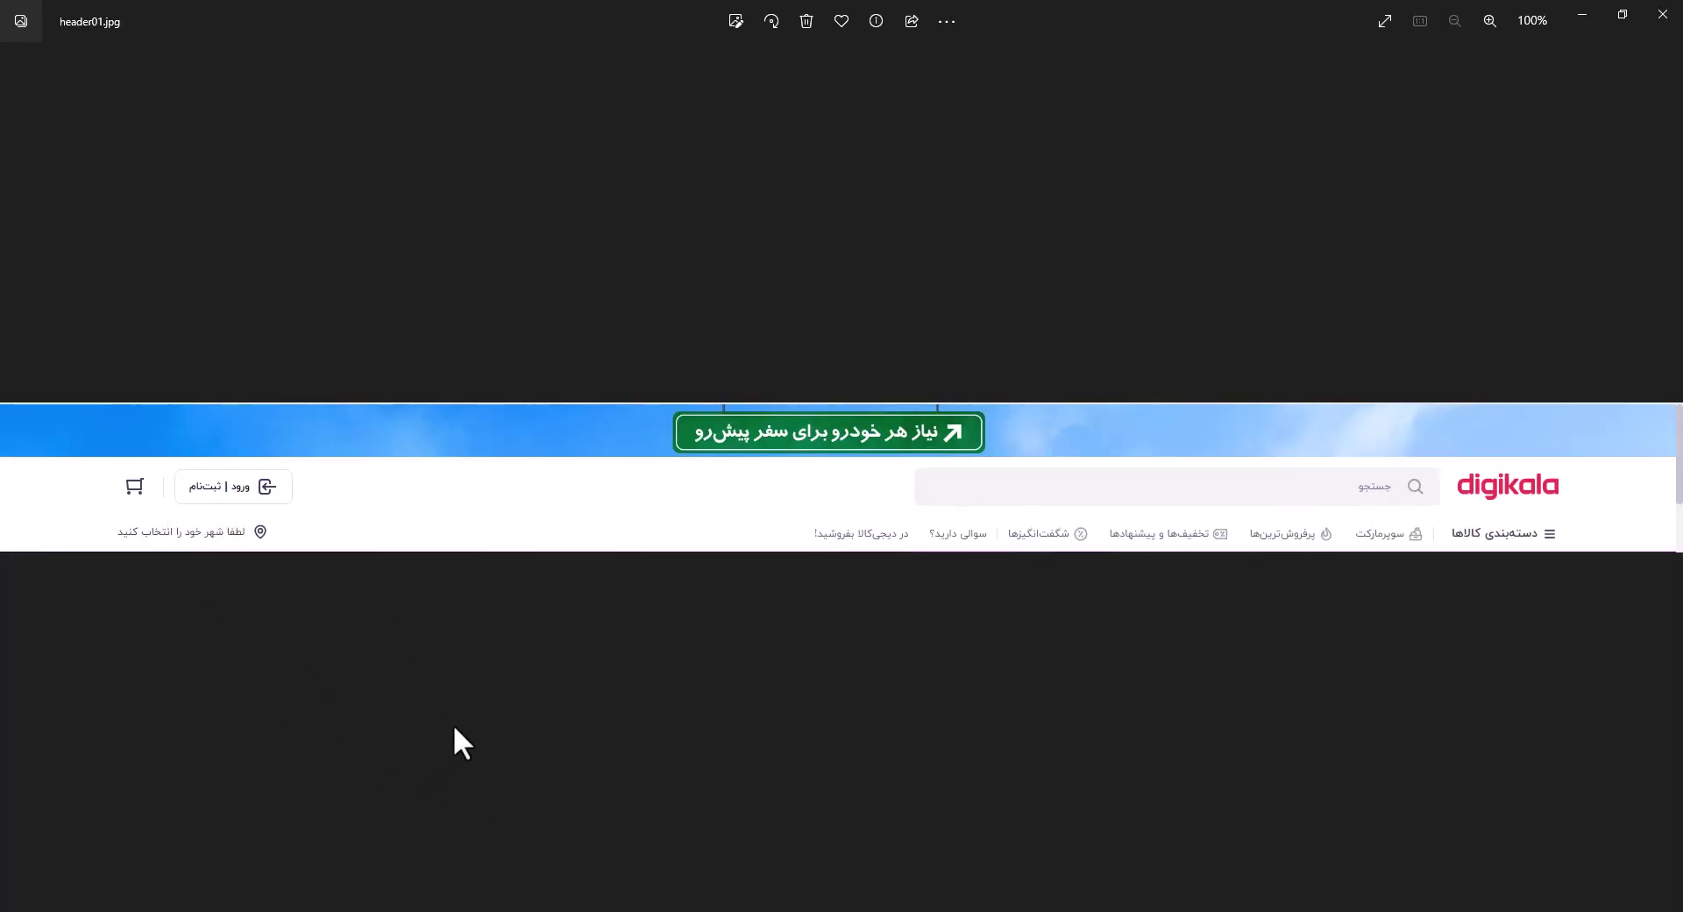
key(Right)
key(Right)
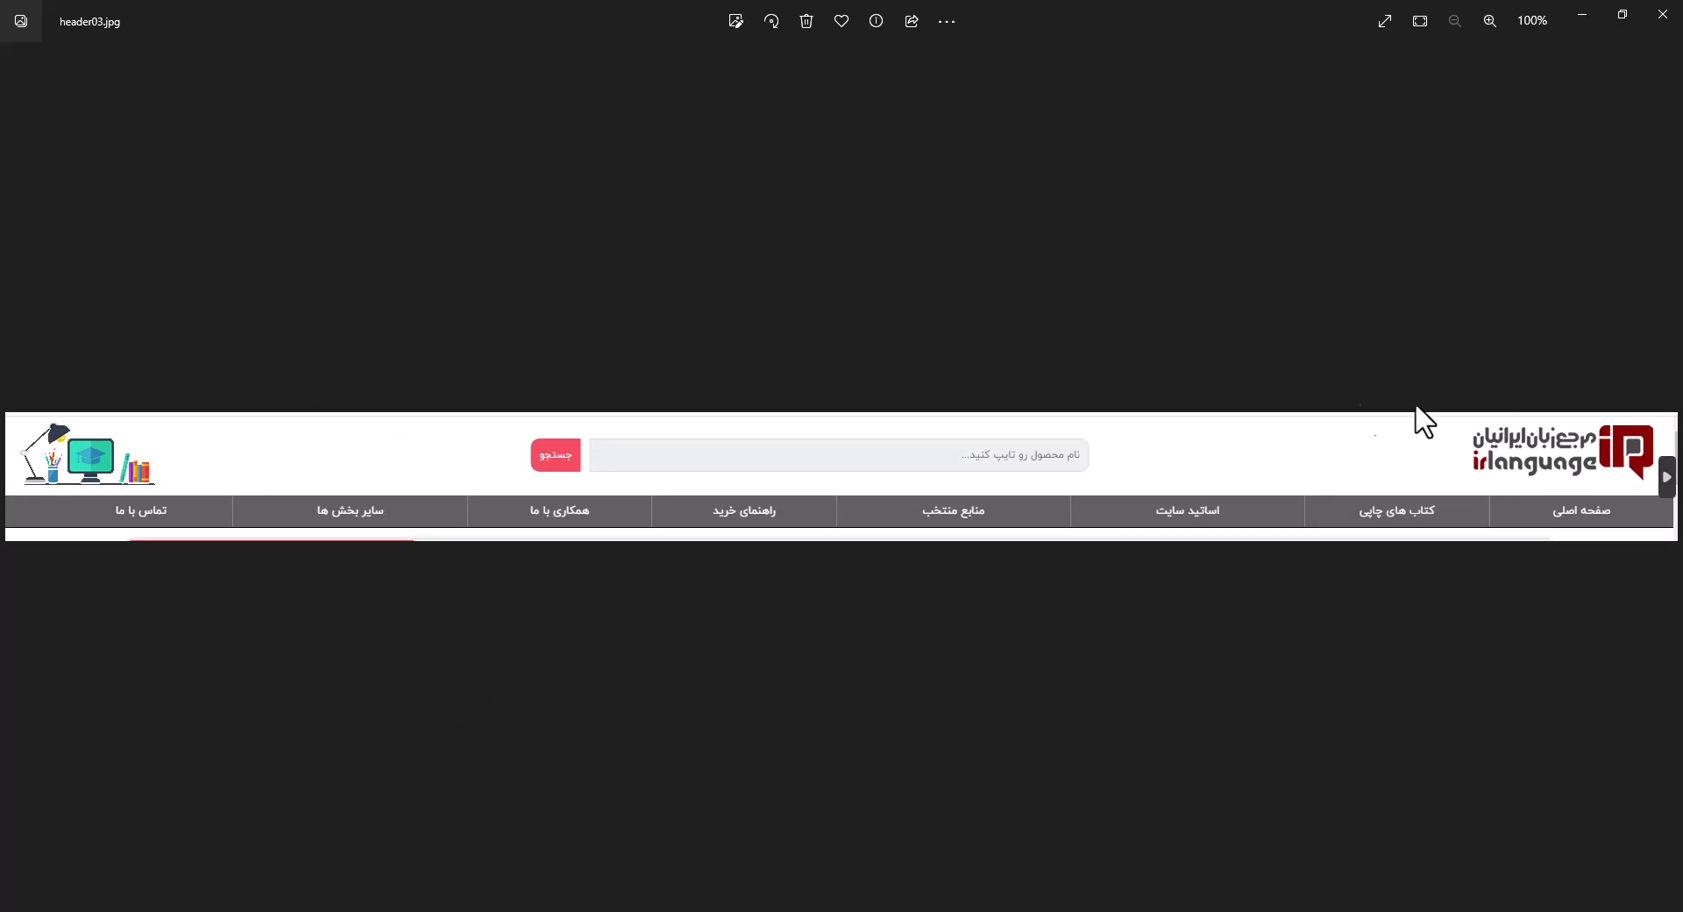
click(13, 474)
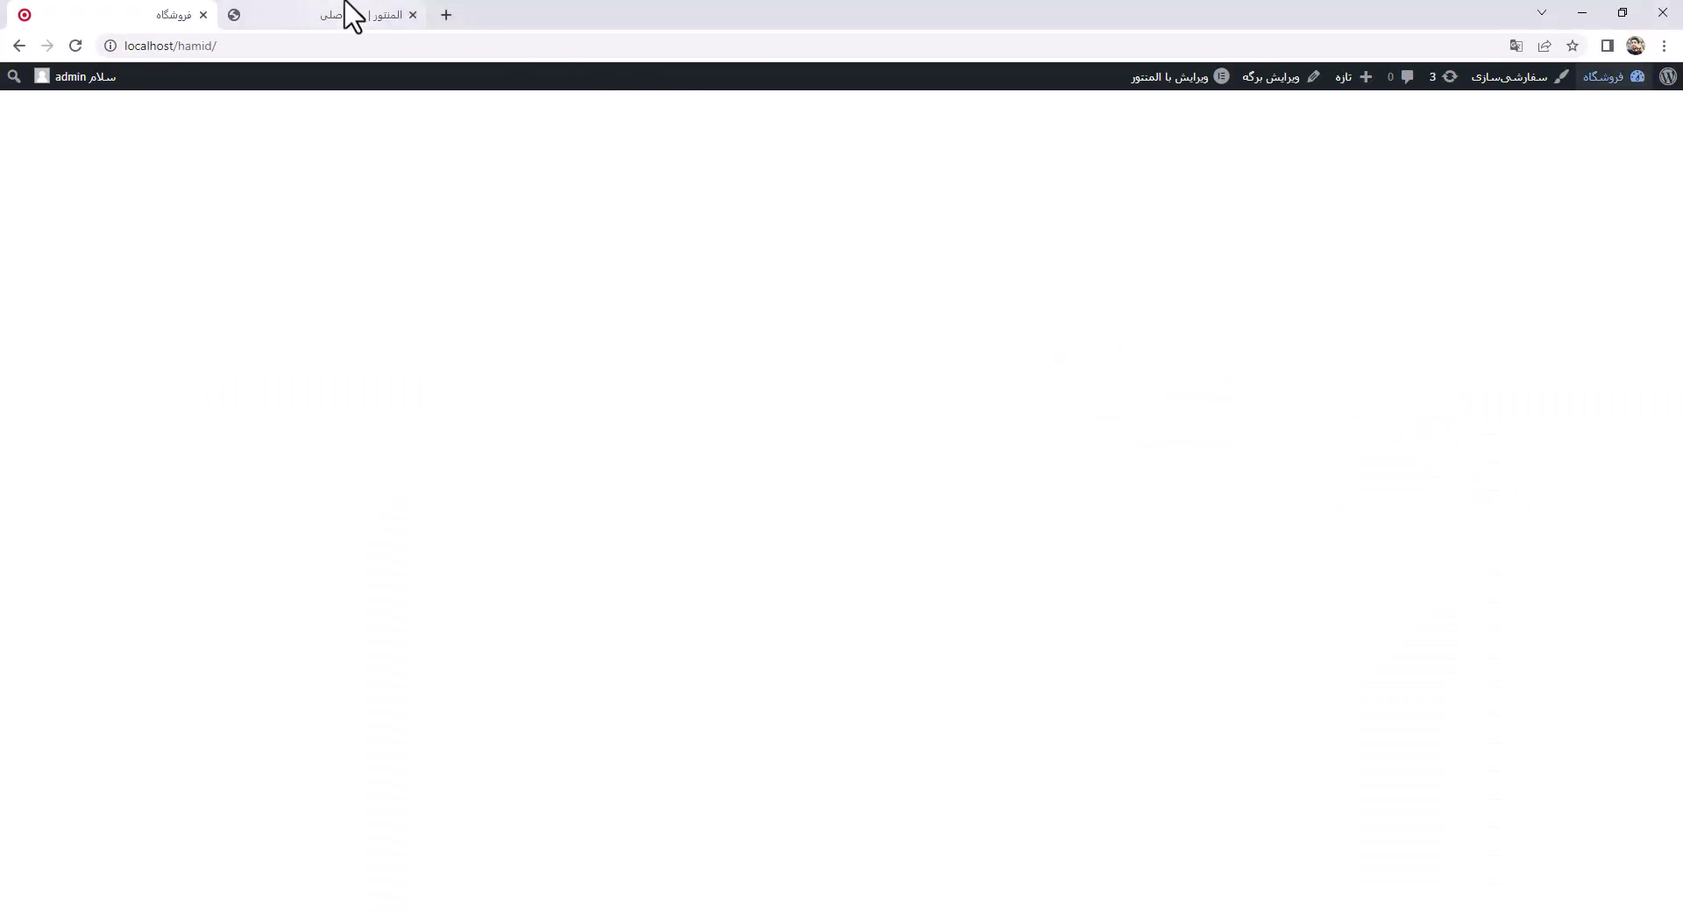
click(346, 15)
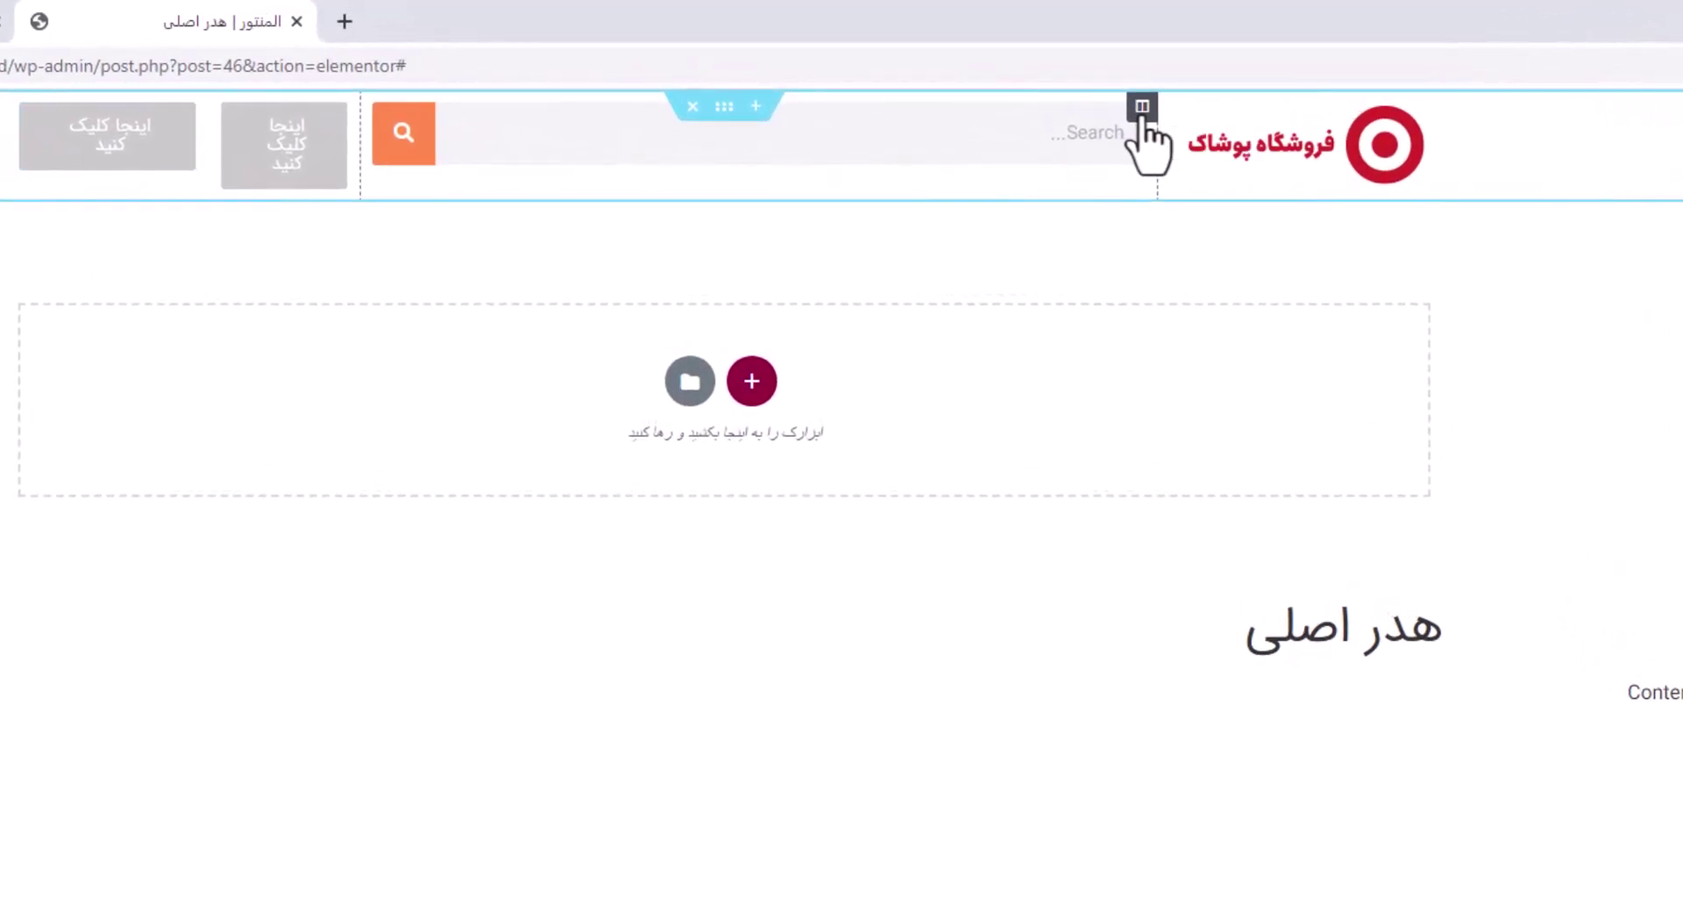
Inspect the edit settings of the search form column, the whole section, a button column and the Site Logo widget
click(1426, 108)
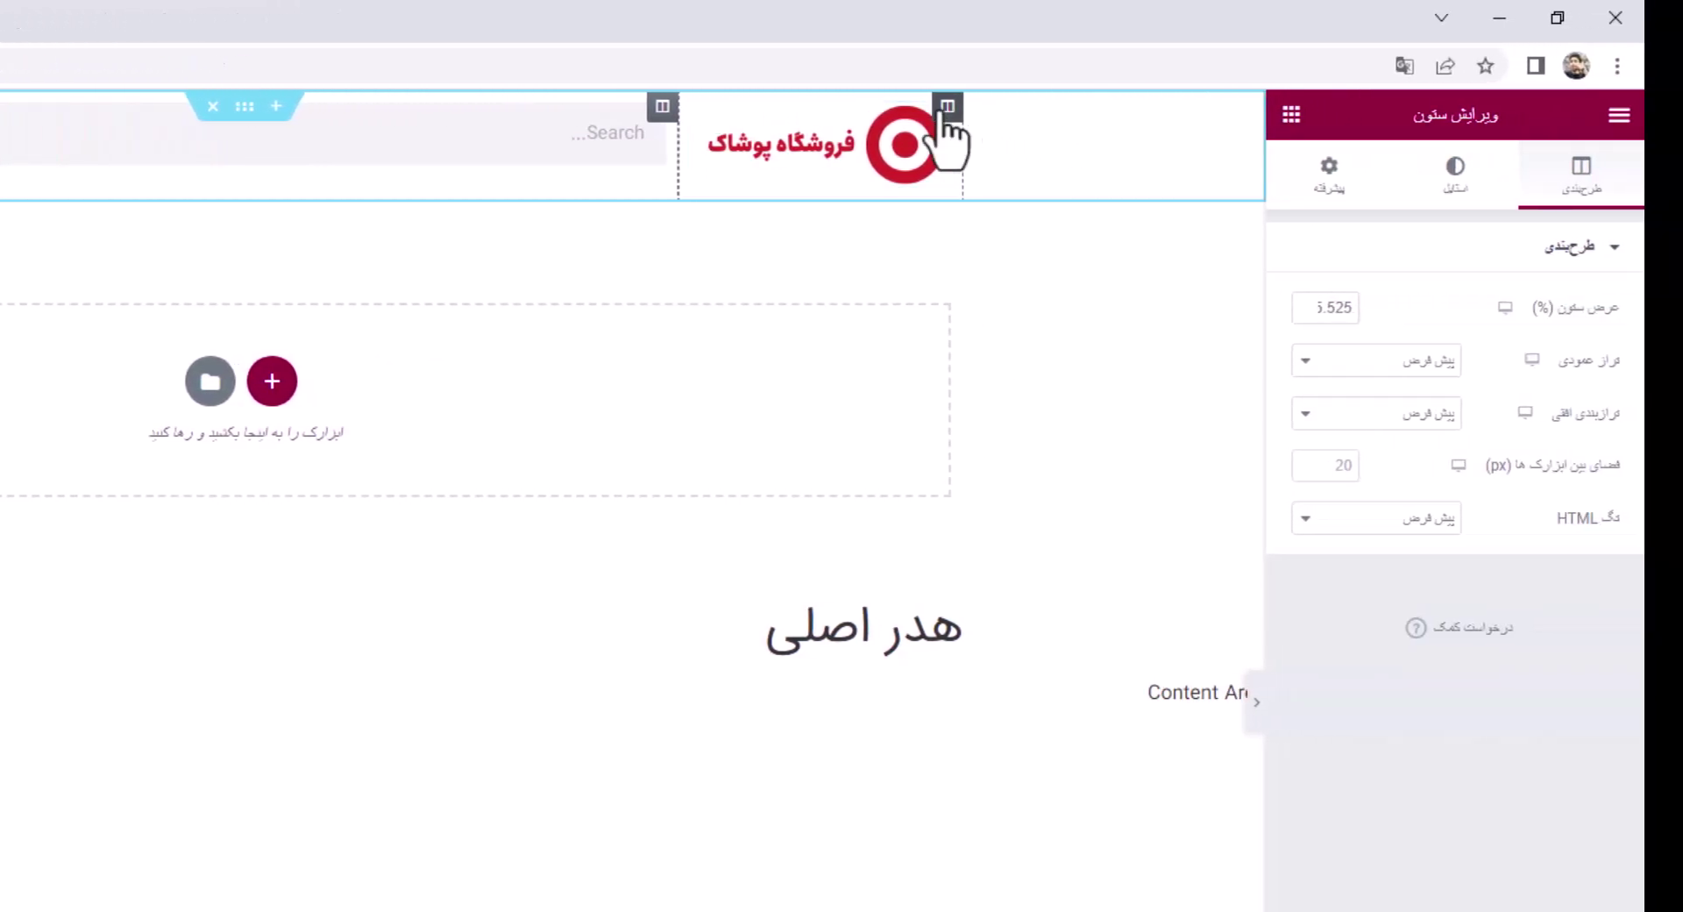
click(245, 107)
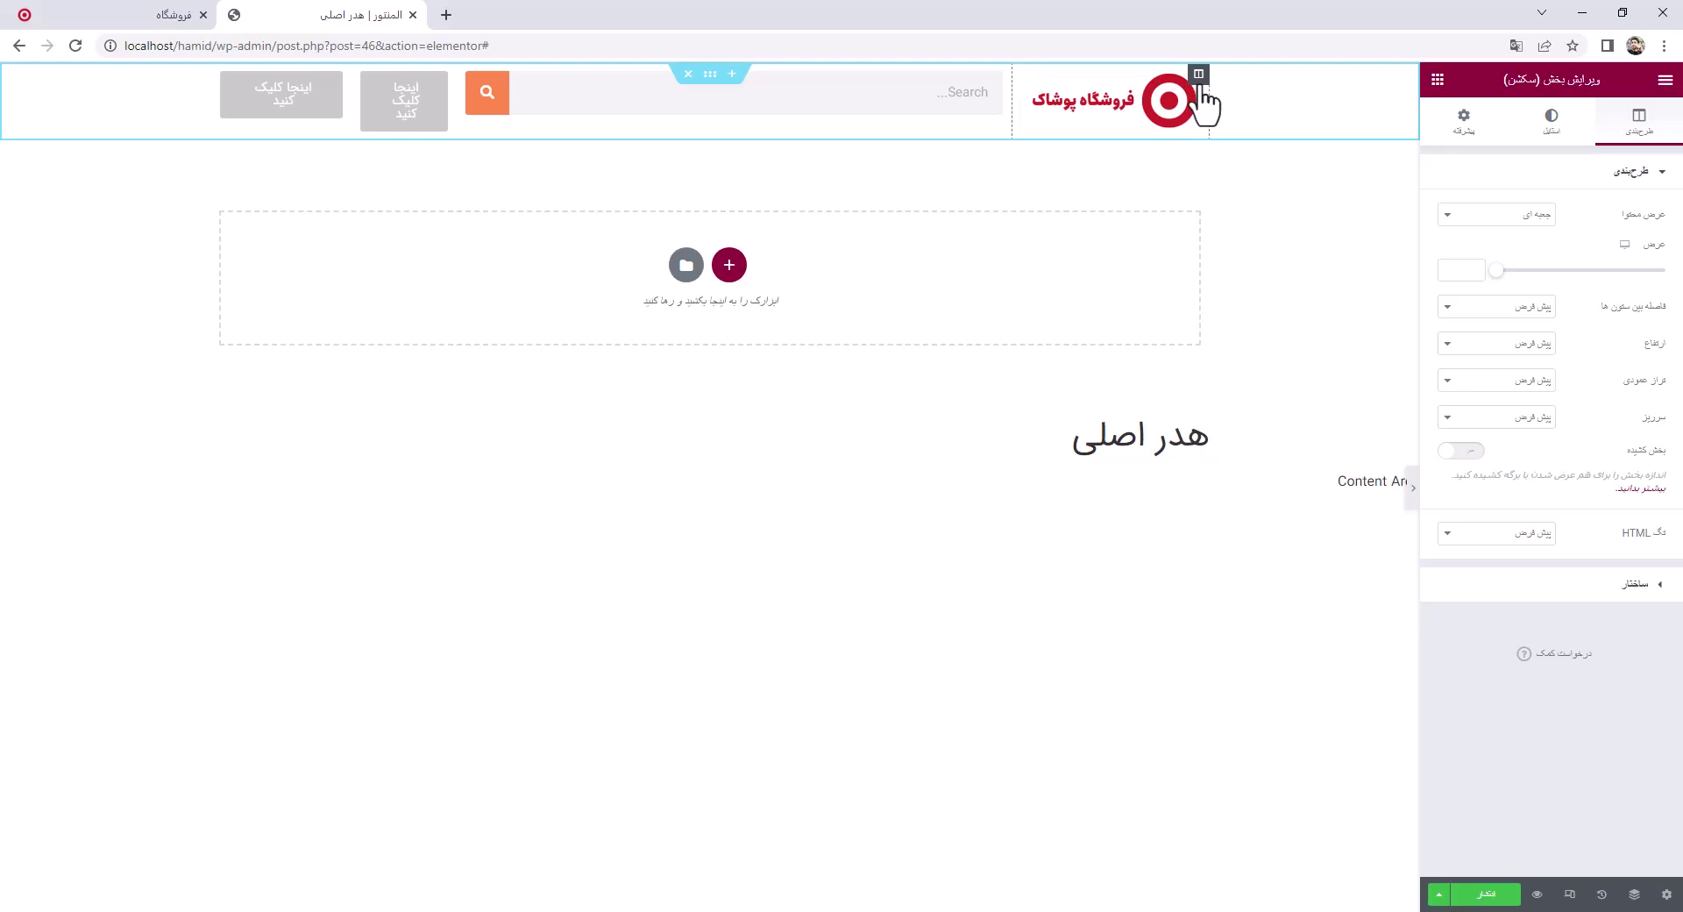
click(1000, 75)
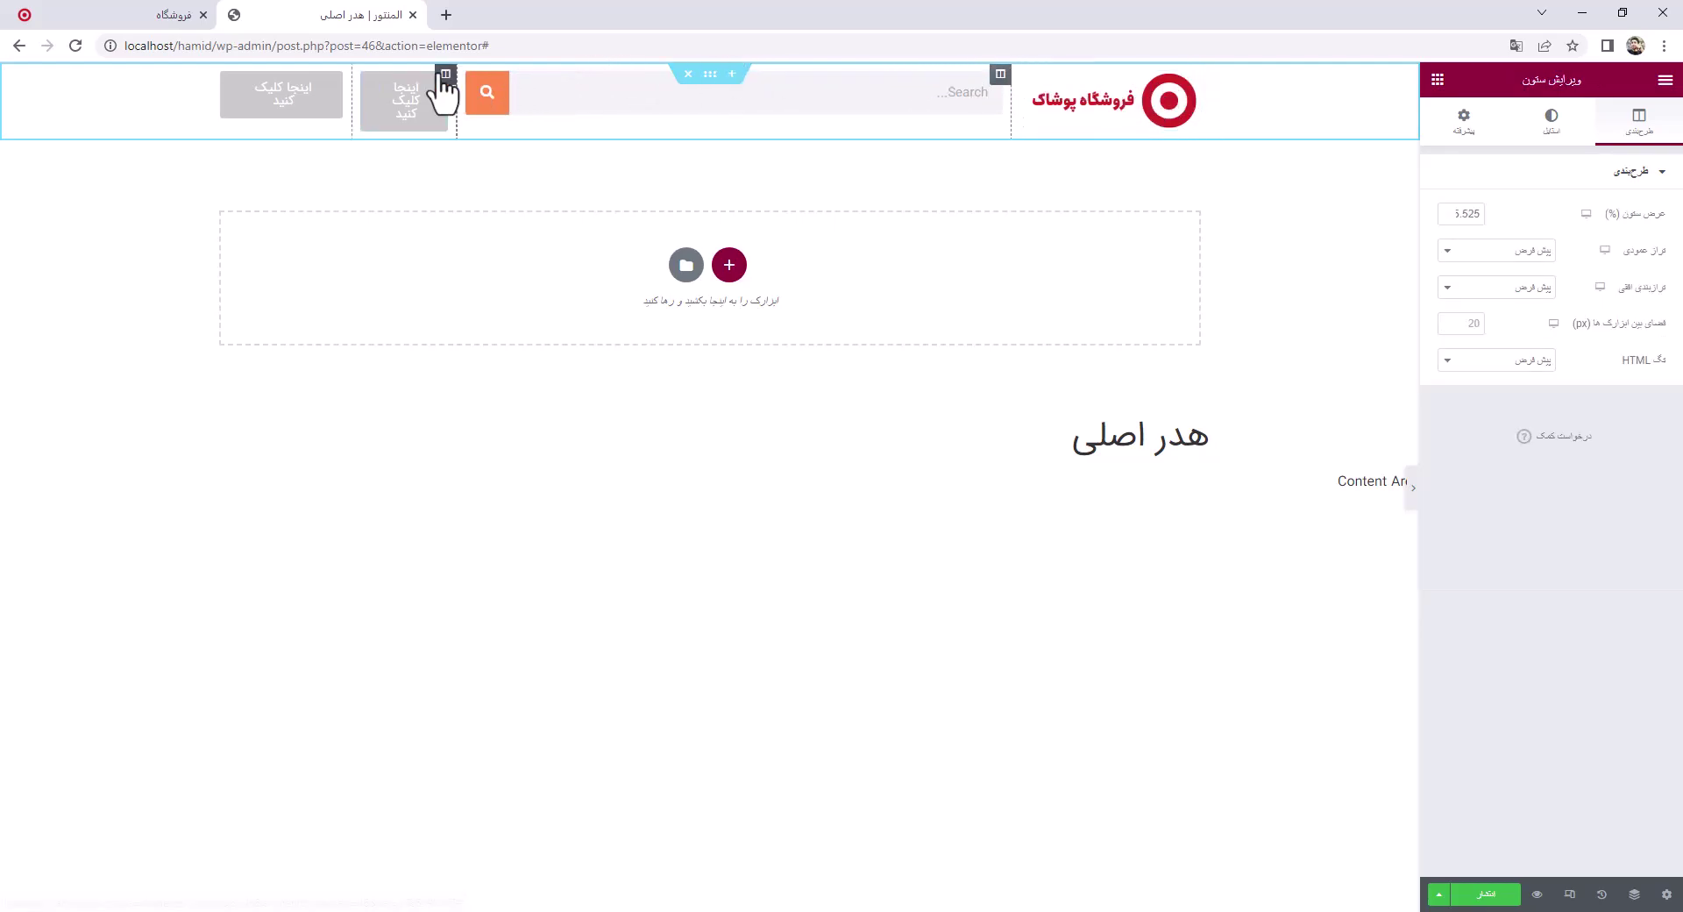
drag(443, 92, 324, 90)
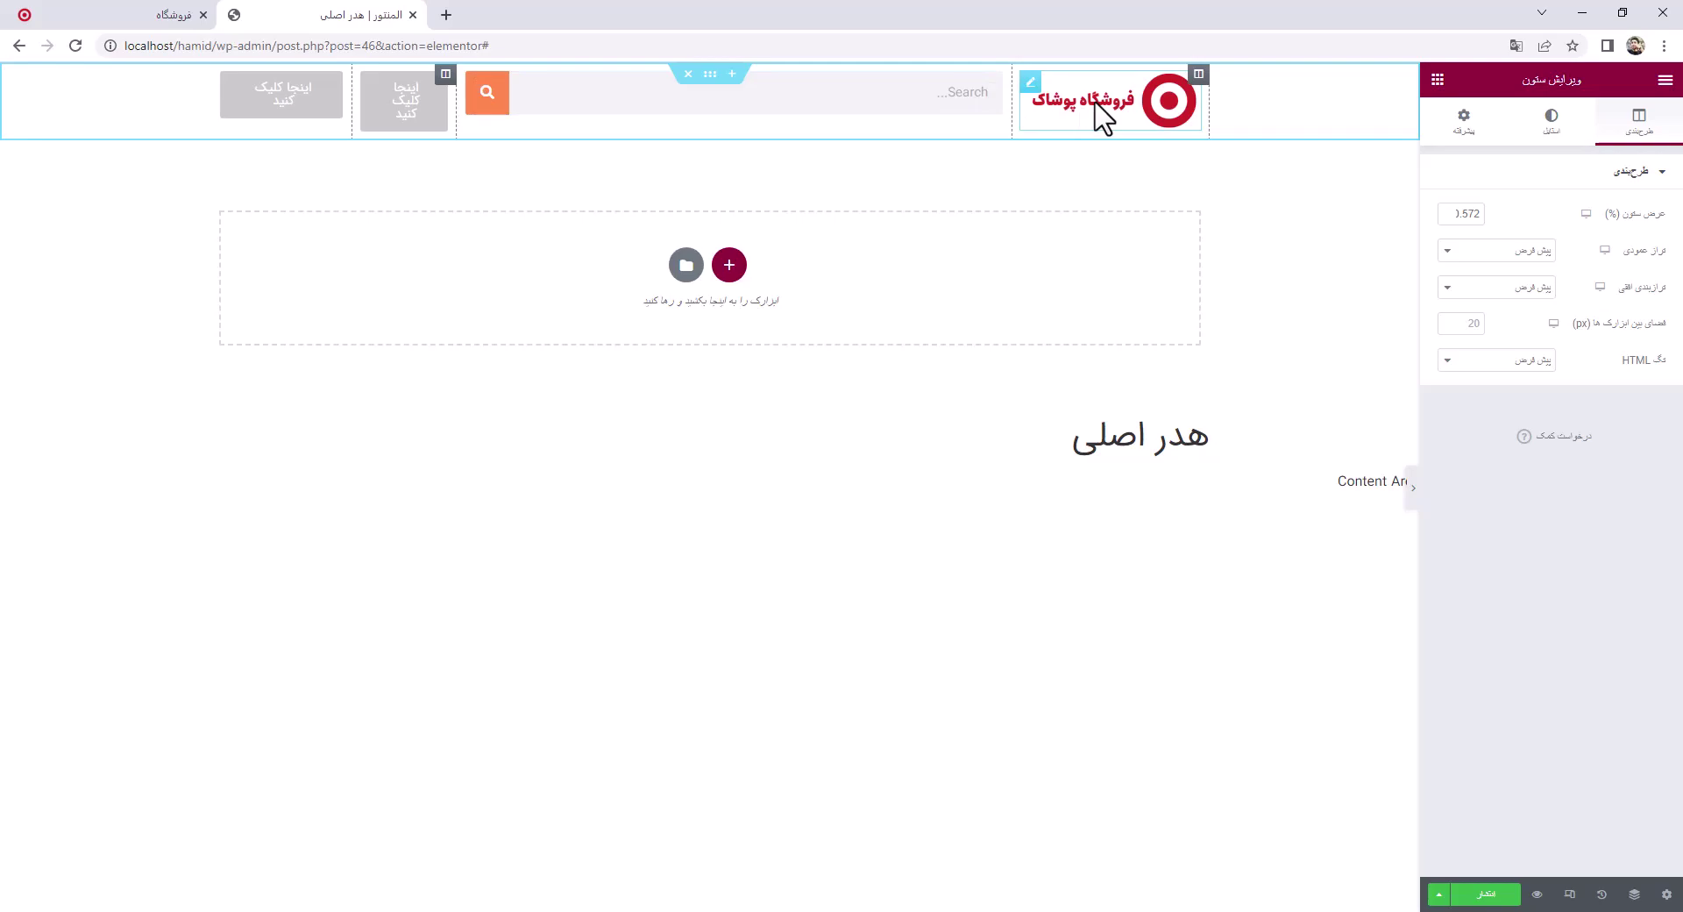
click(1030, 82)
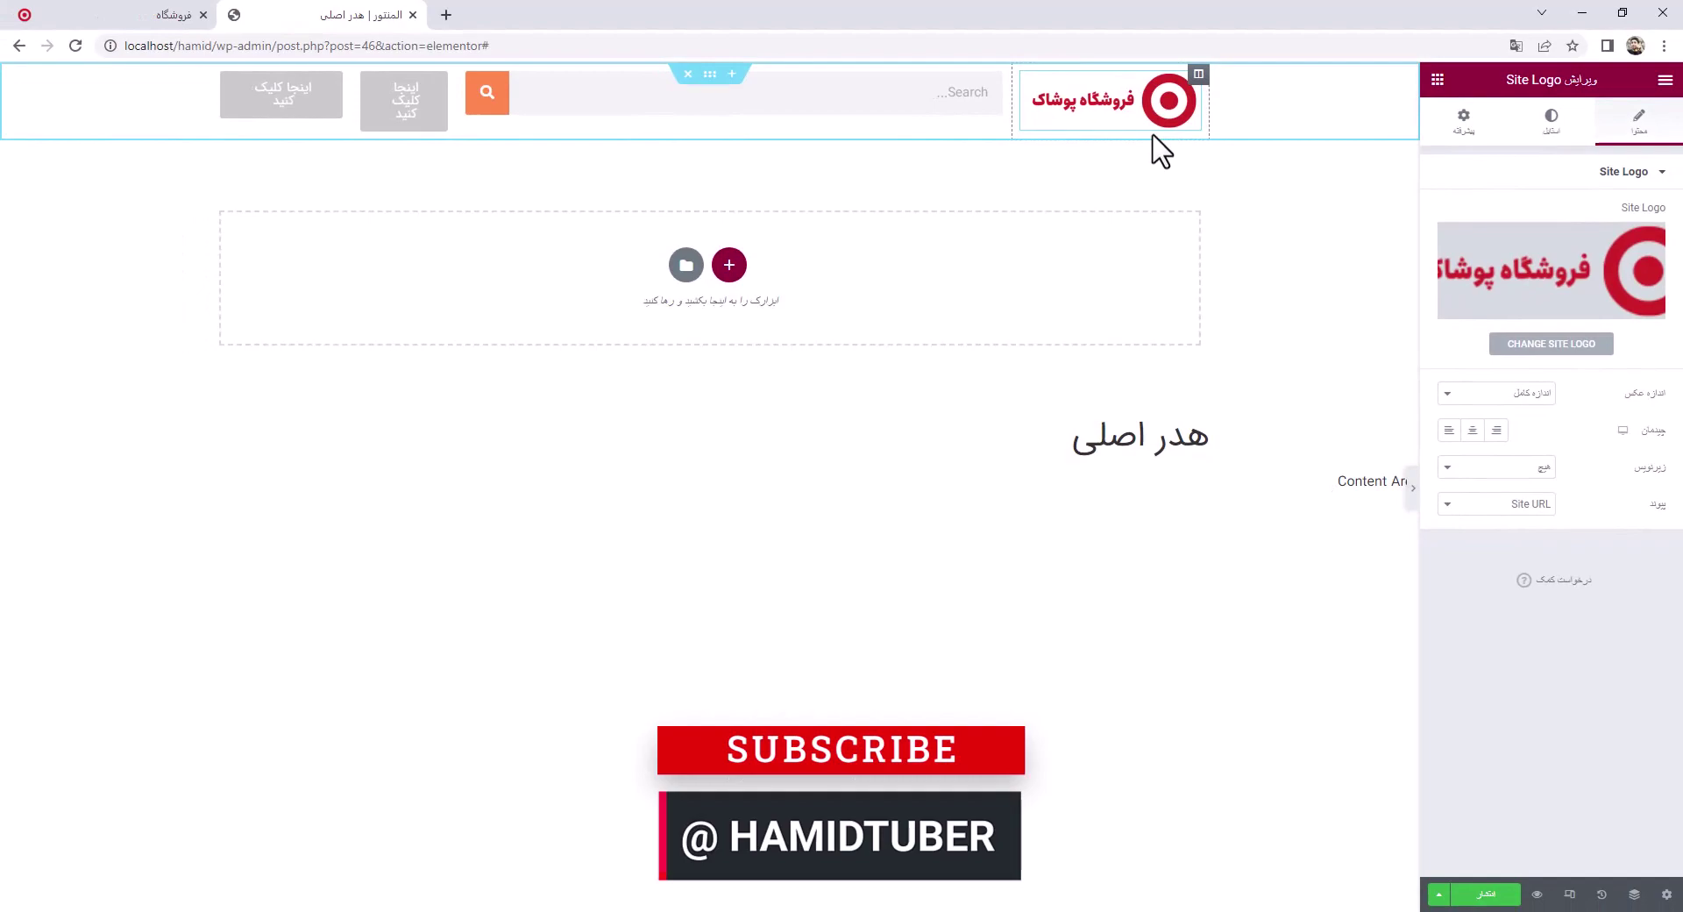
Try full-width content (تمام عرض) for the header section, compare it with header02.jpg and header03.jpg, and set it back to boxed (جعبه ای)
click(711, 76)
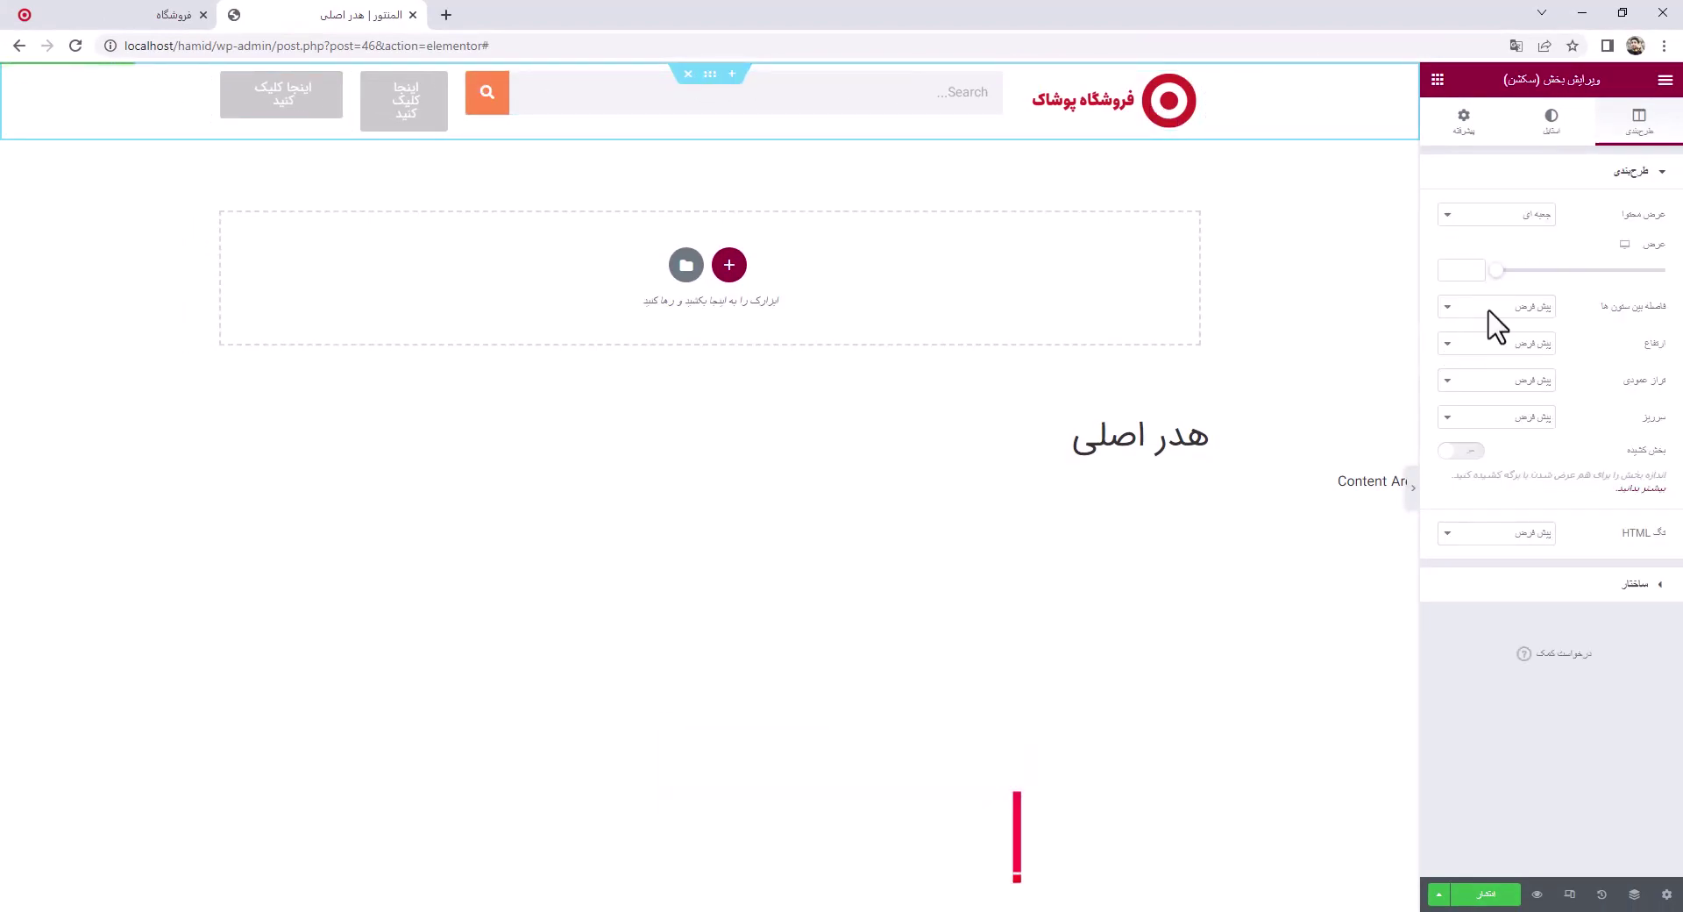
click(1536, 216)
click(1530, 240)
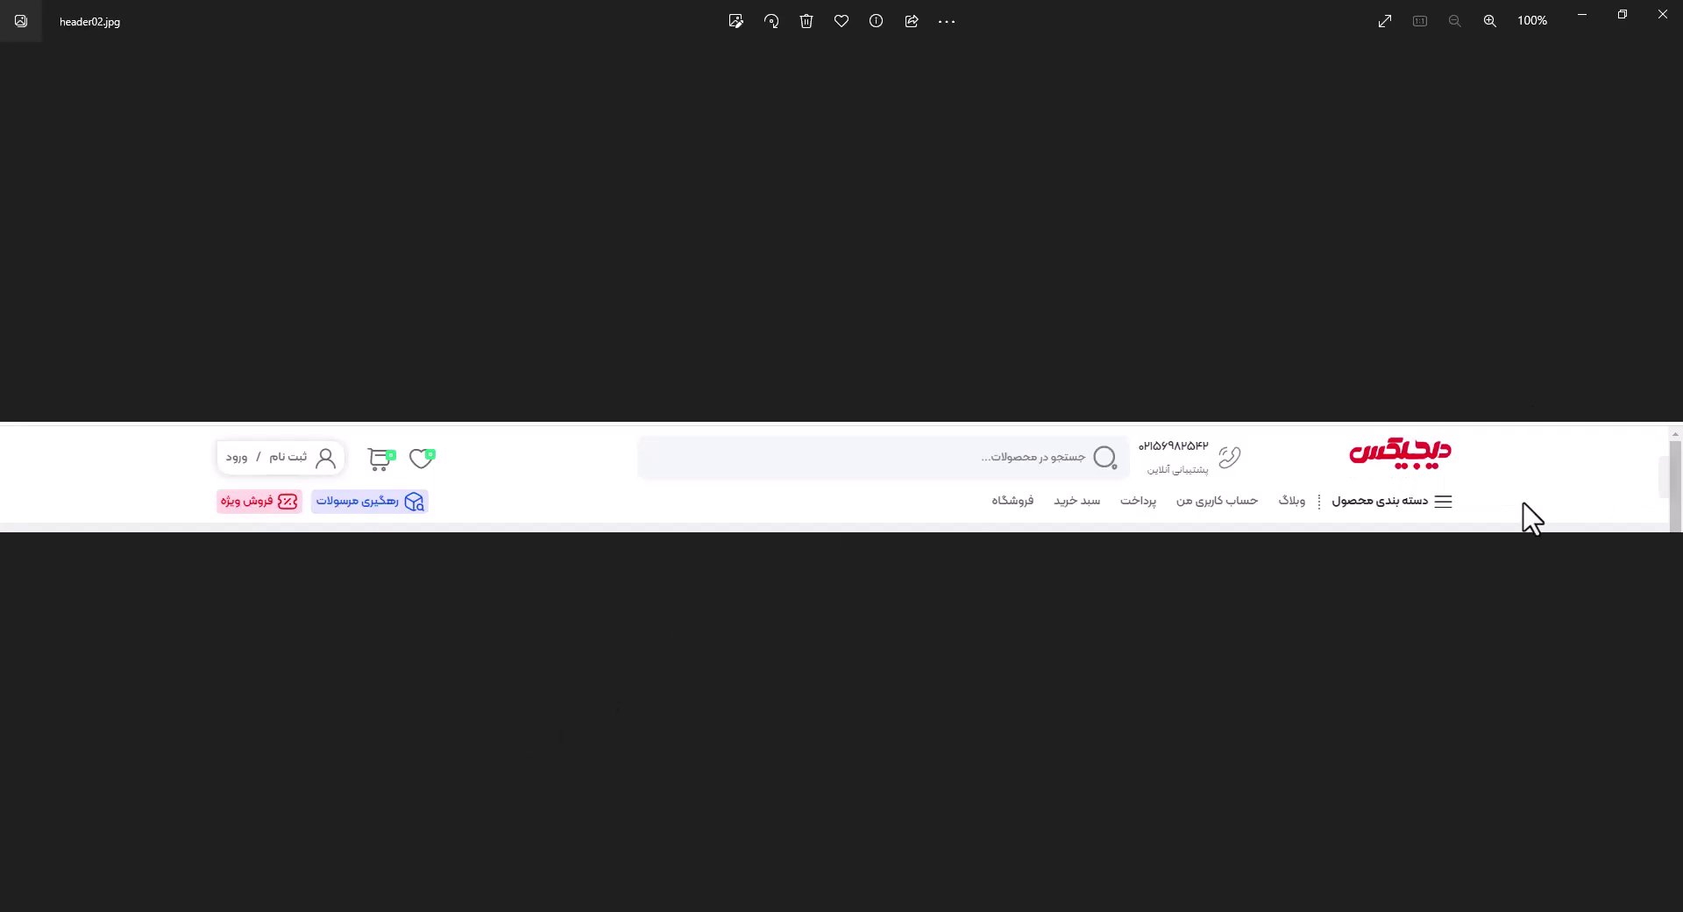
scroll(1526, 504, down, 1)
scroll(1561, 500, up, 1)
scroll(1602, 510, down, 1)
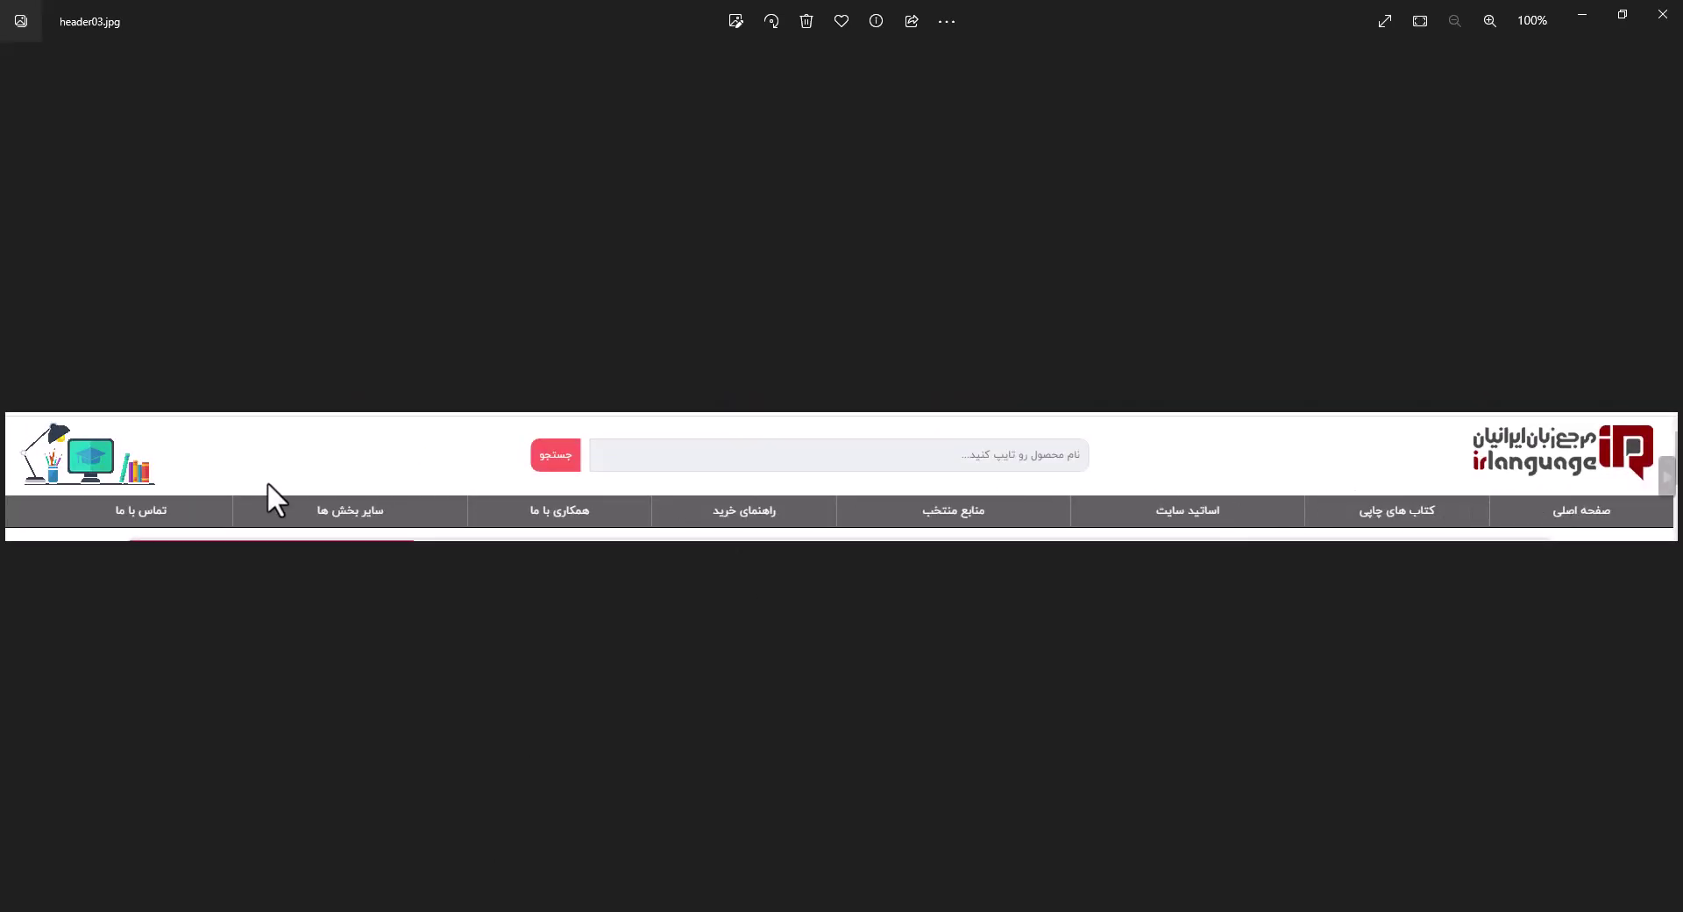
scroll(327, 444, up, 2)
click(1569, 12)
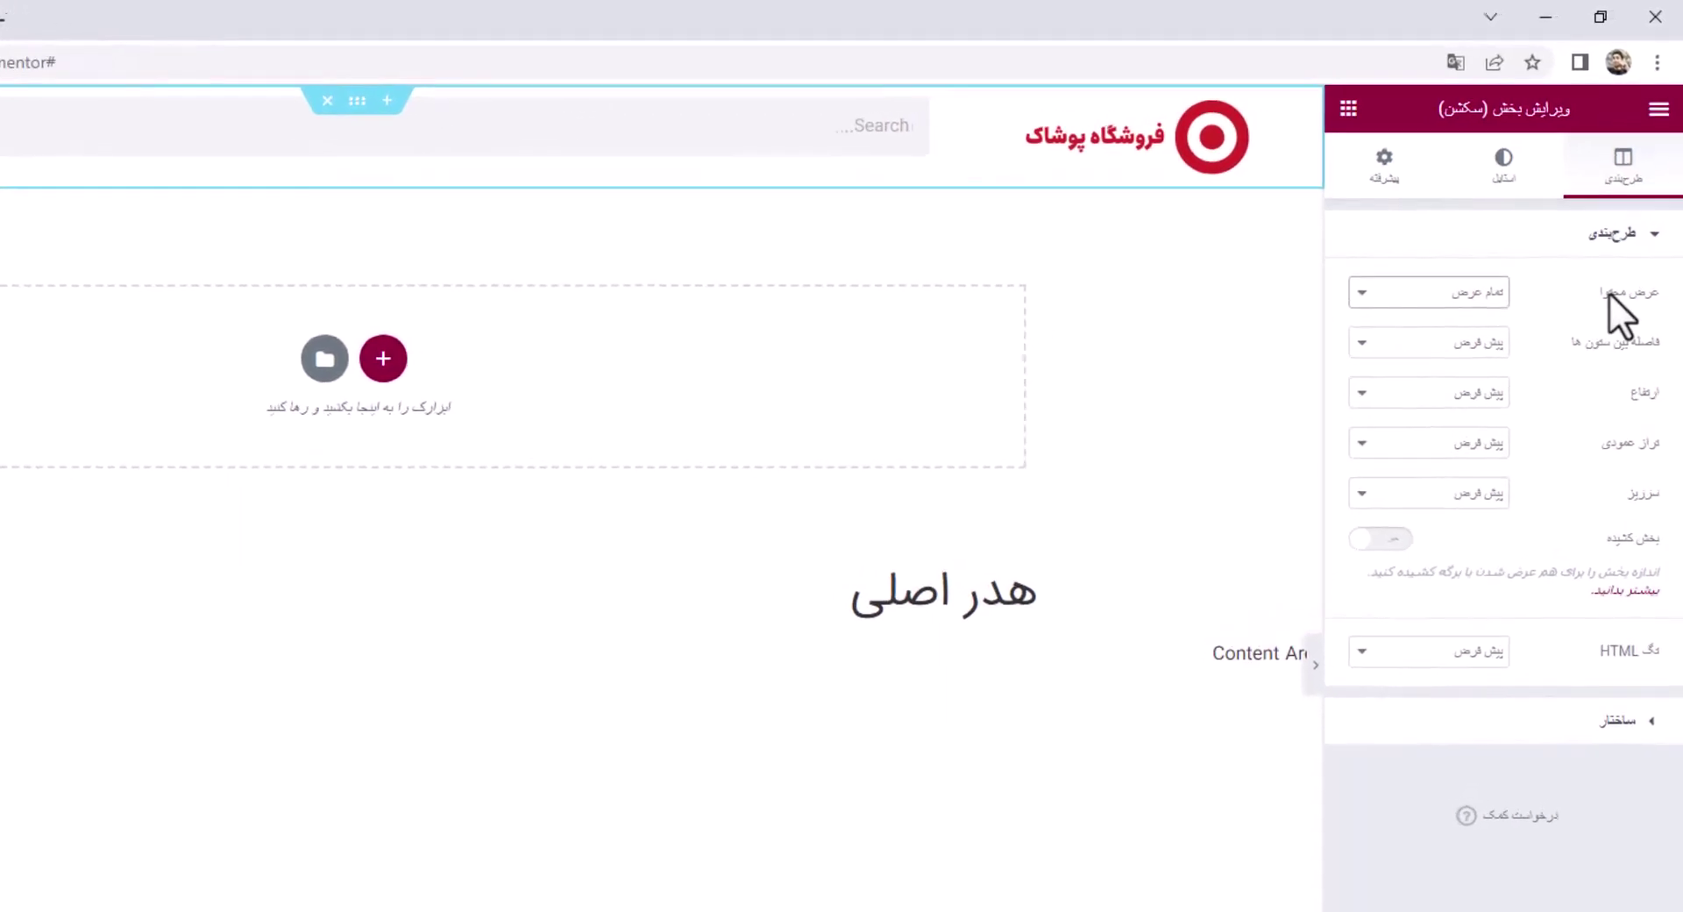
click(1415, 317)
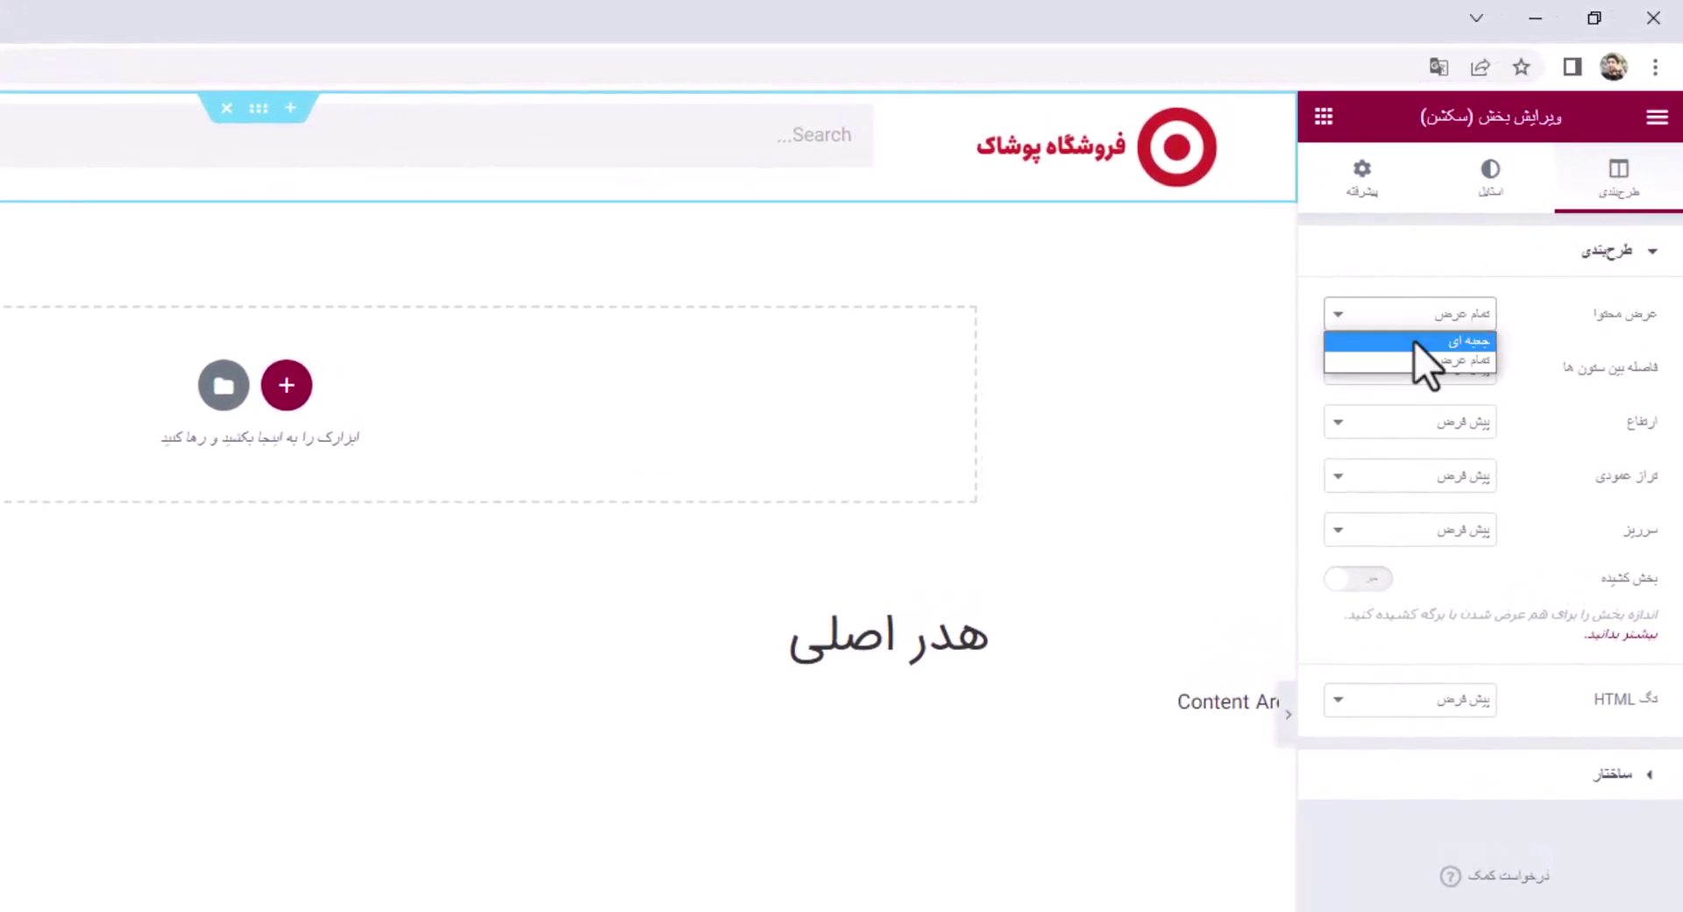
click(1416, 342)
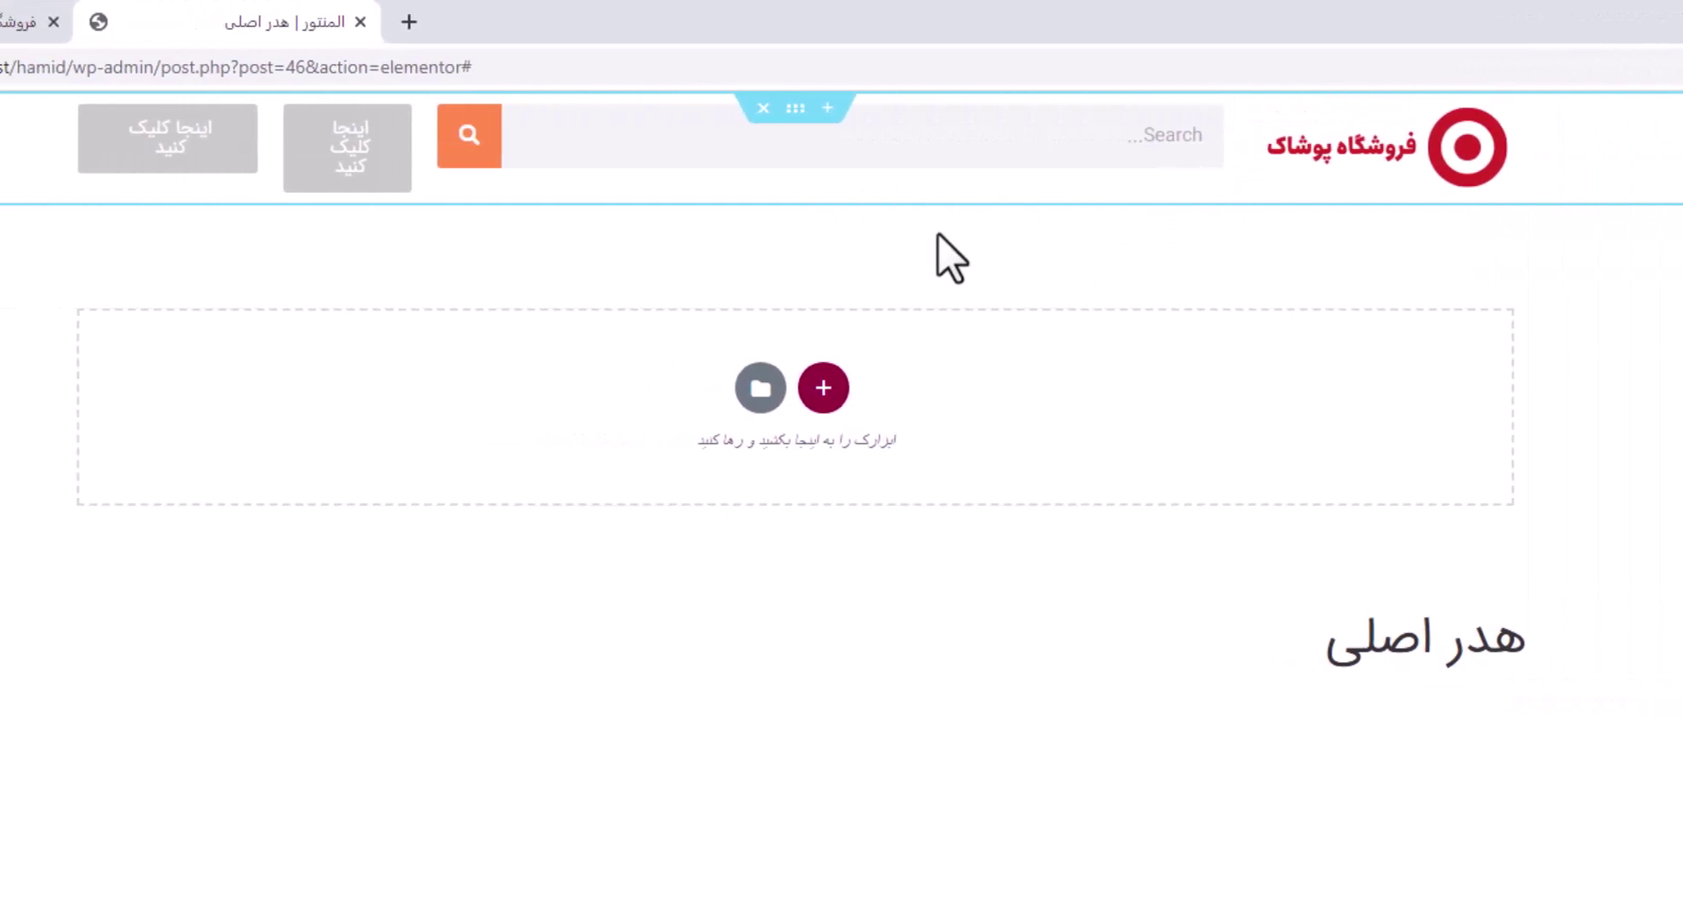
Open the header section's style settings, and pick a near-white foreground color in Photoshop's Color Picker
click(796, 123)
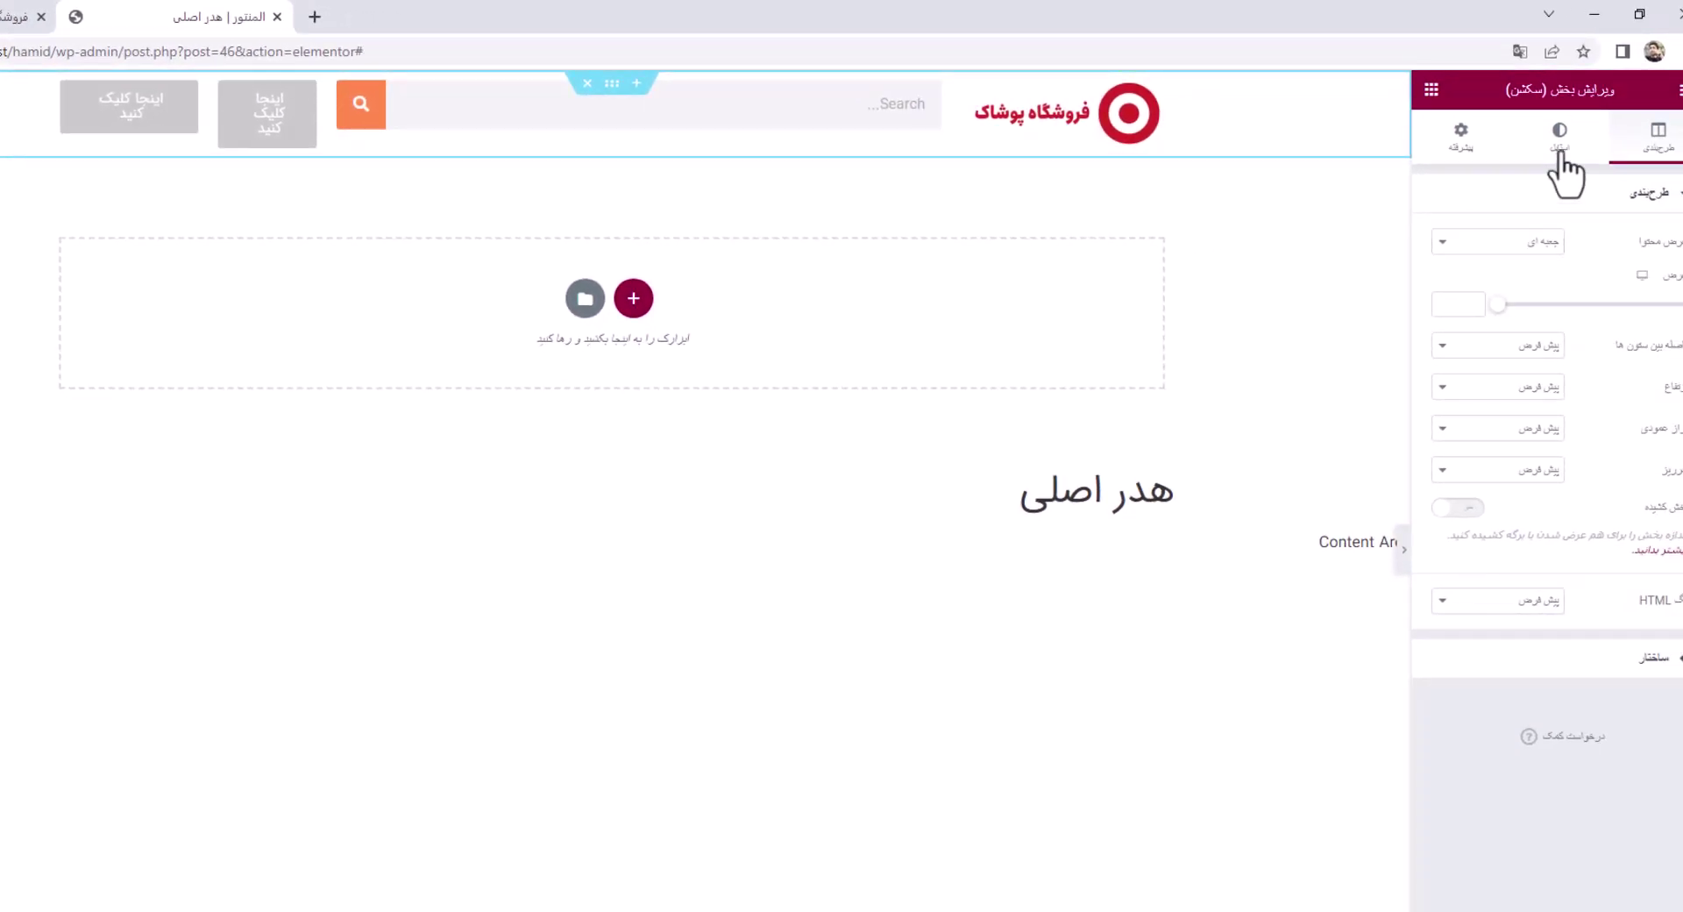
click(1559, 141)
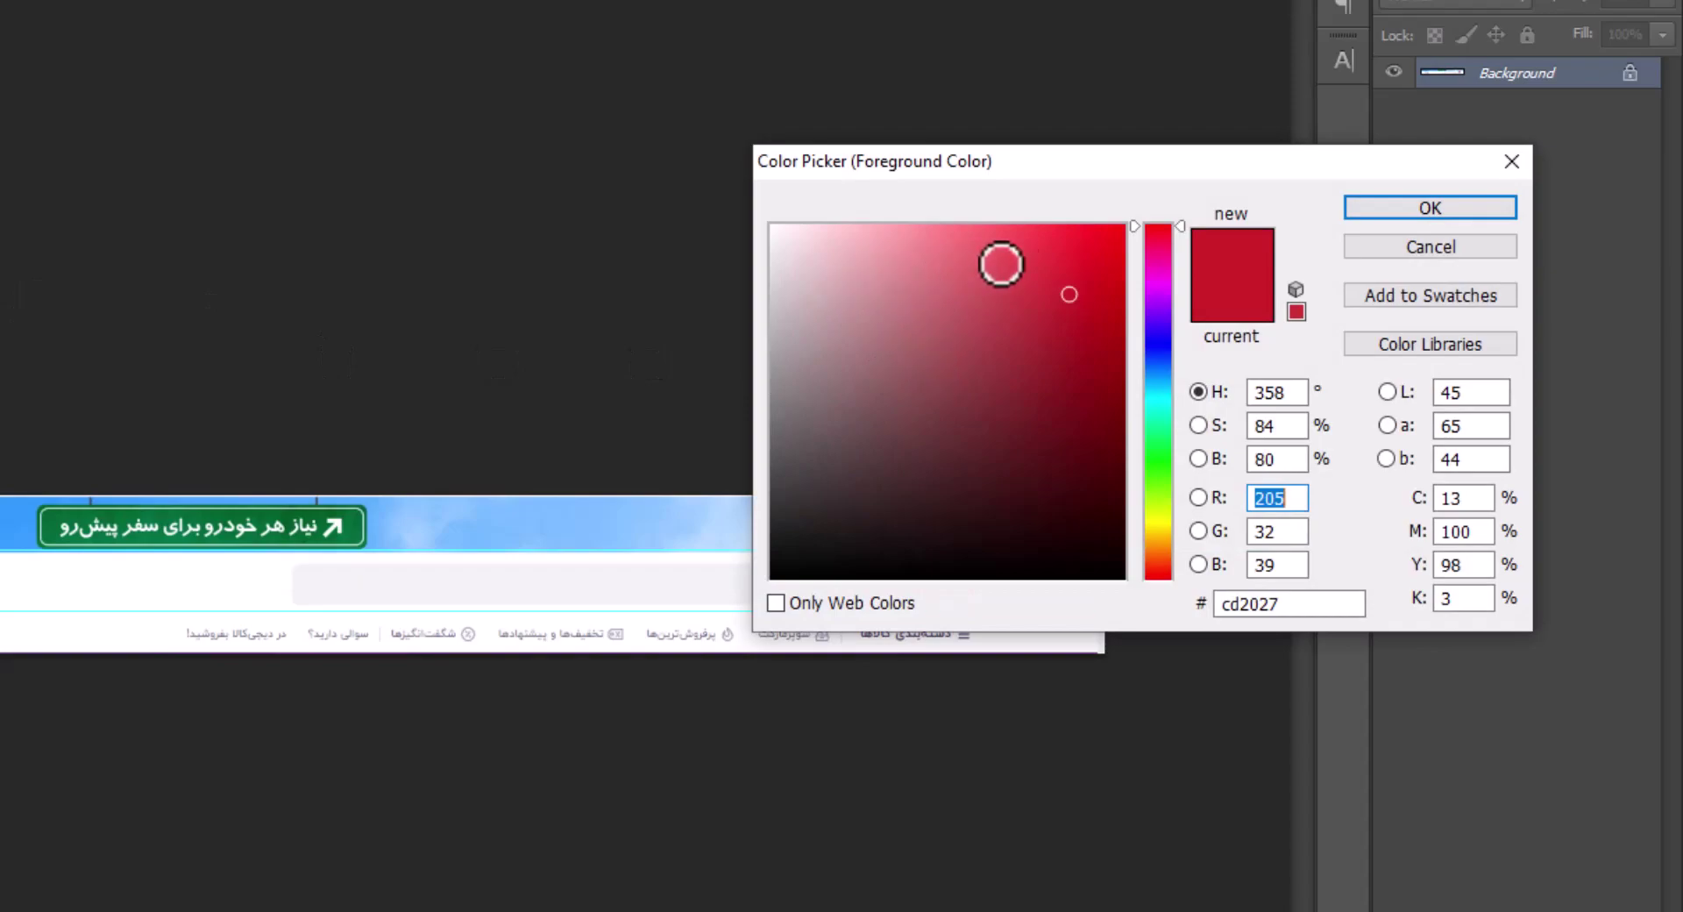
drag(1120, 245, 774, 233)
click(1430, 208)
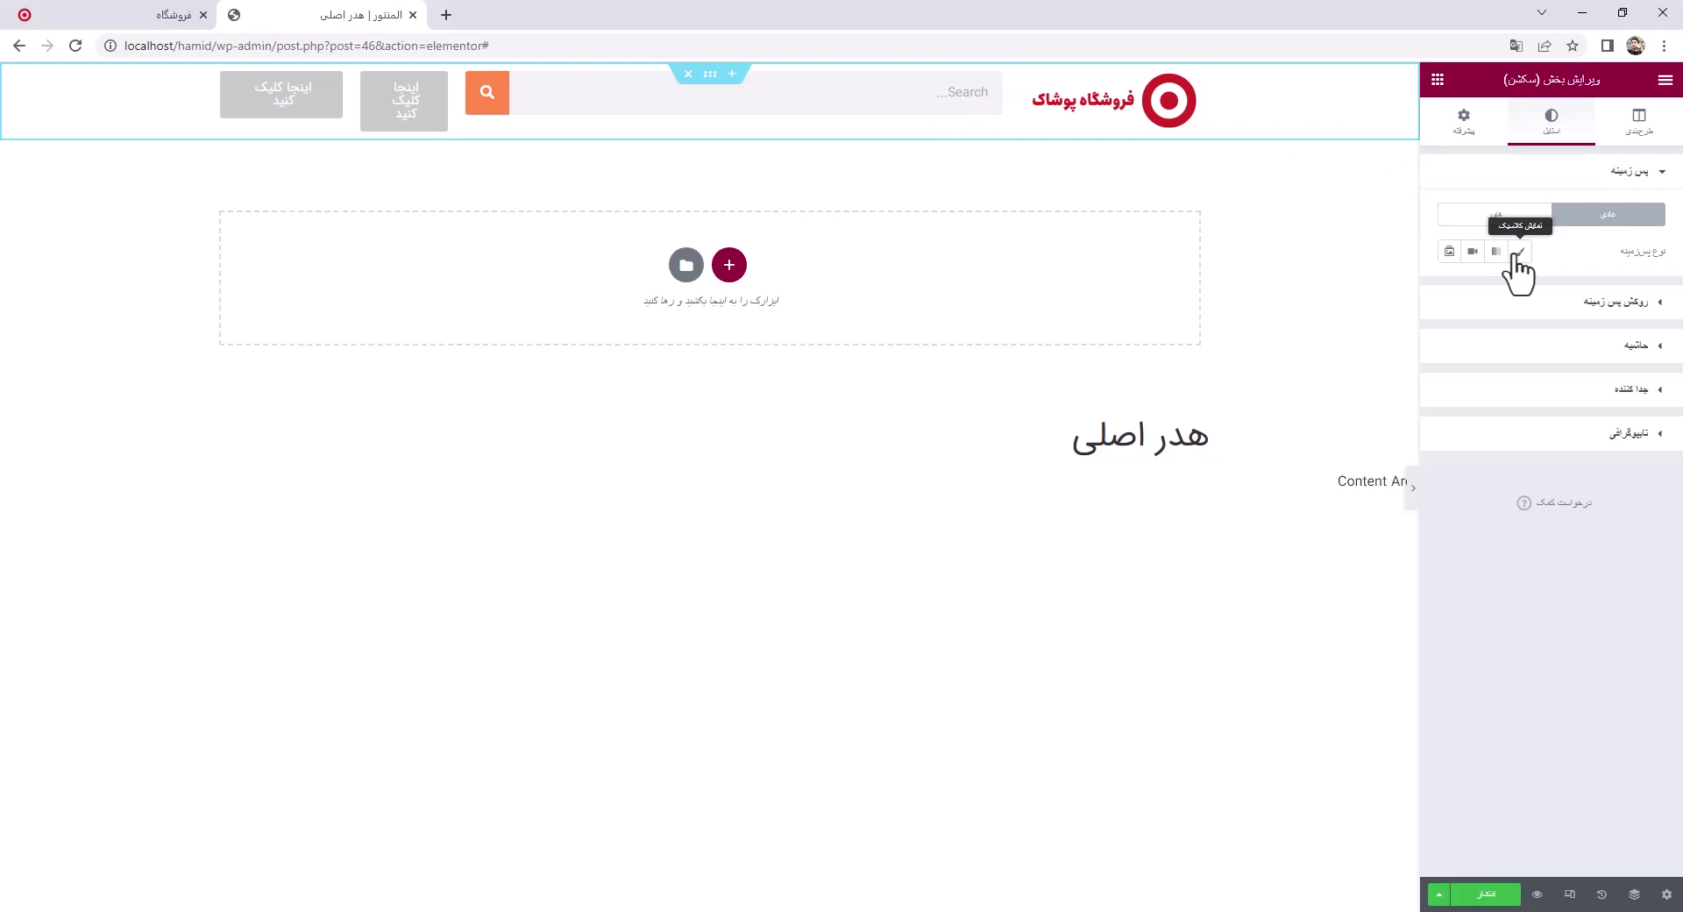
Give the header section a classic background, trying red #FF0000 and light gray #ECECEC before choosing white #FFFFFF
click(1519, 252)
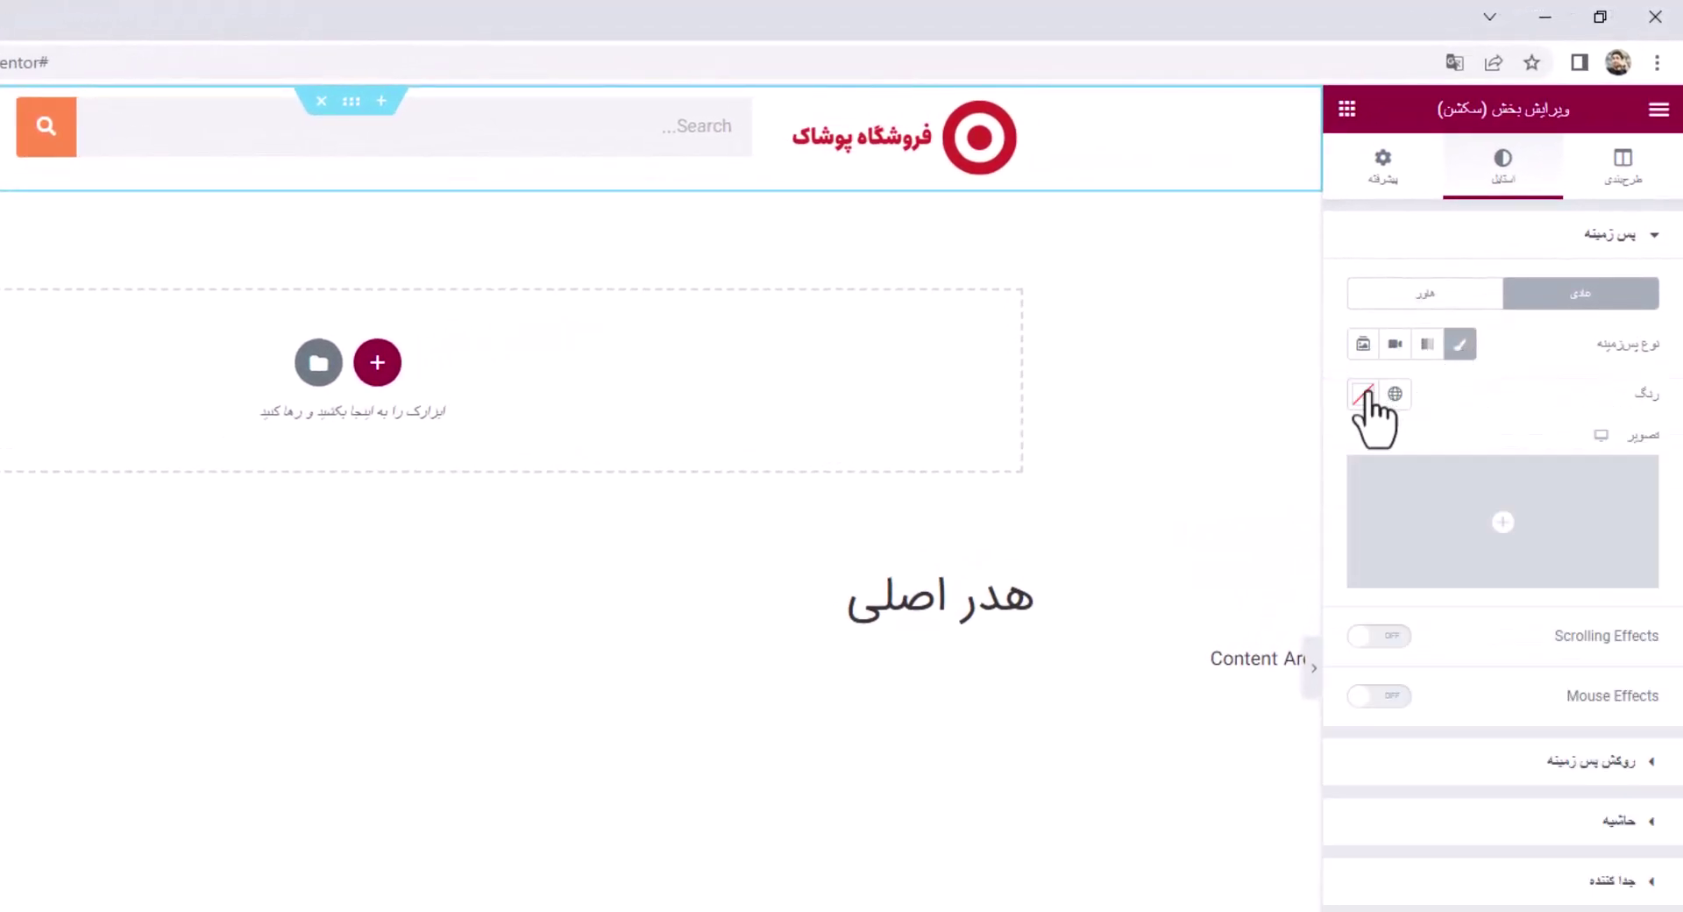
click(1364, 394)
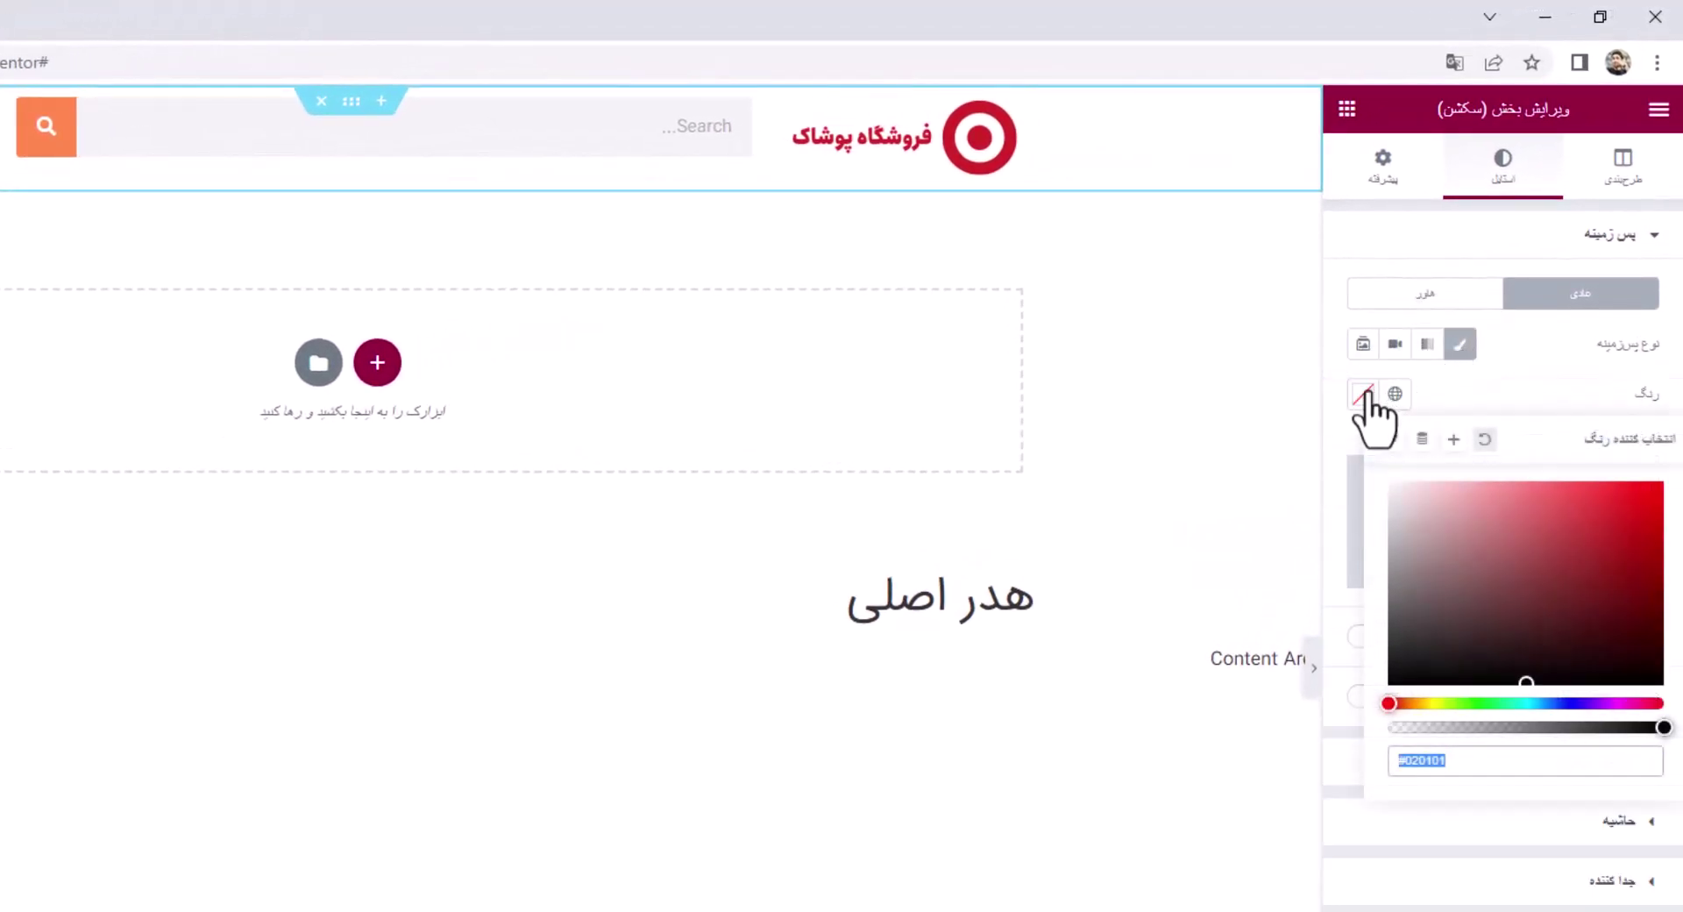
drag(1526, 544, 1665, 481)
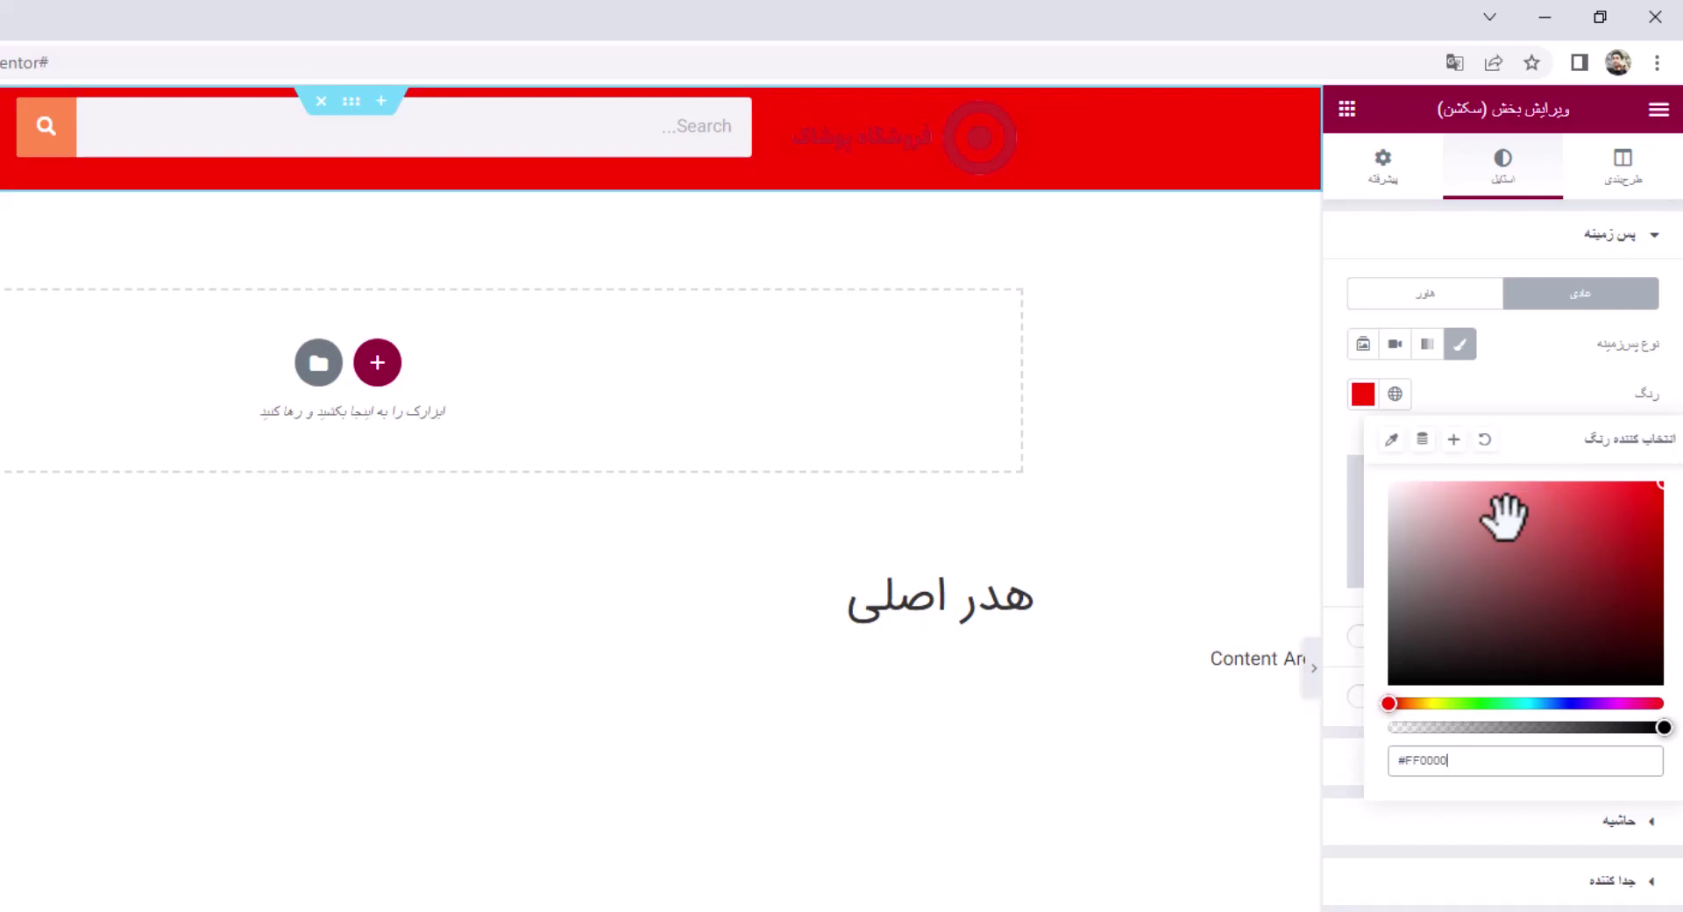
drag(1434, 500, 1387, 498)
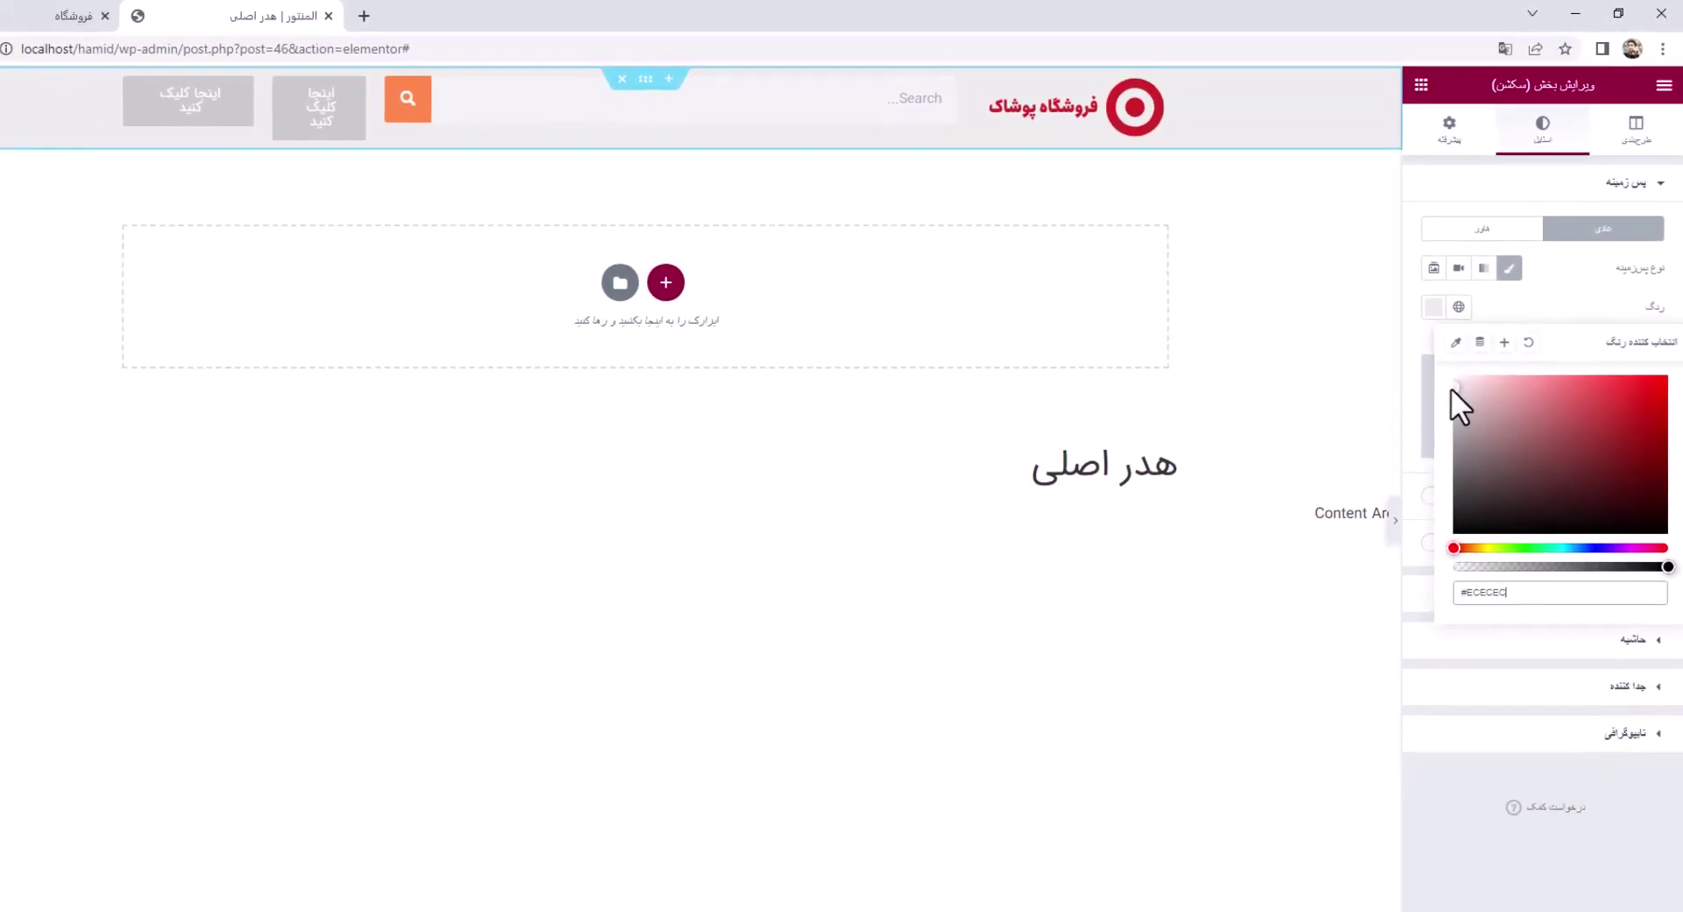
drag(1448, 384, 1439, 344)
click(1438, 332)
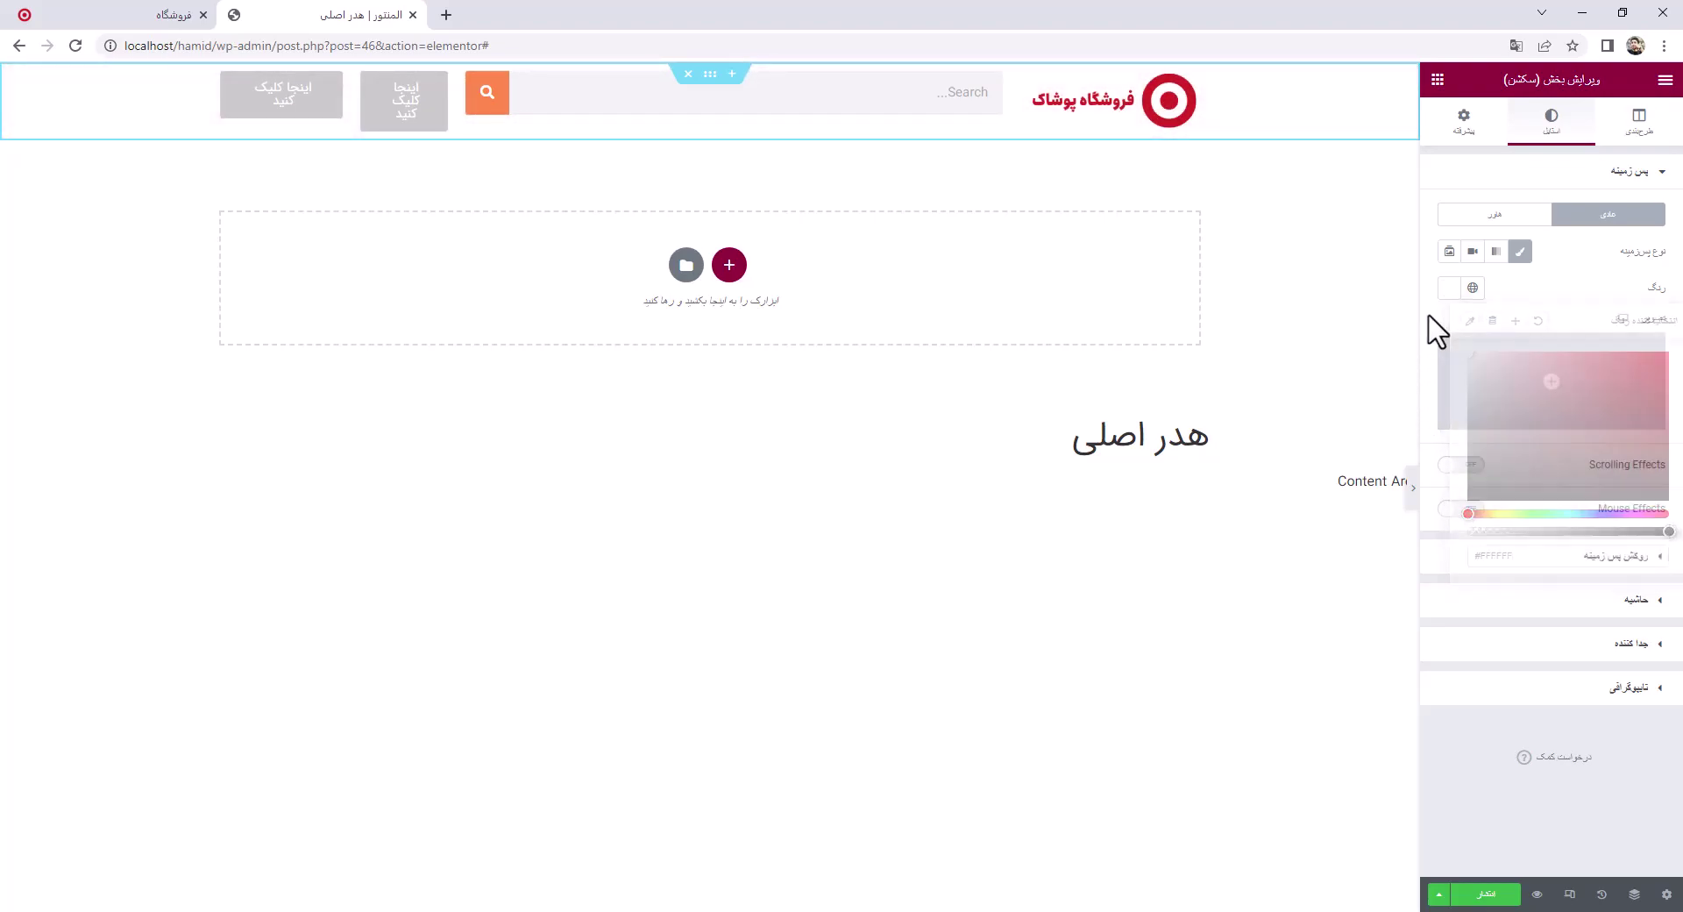
click(1452, 290)
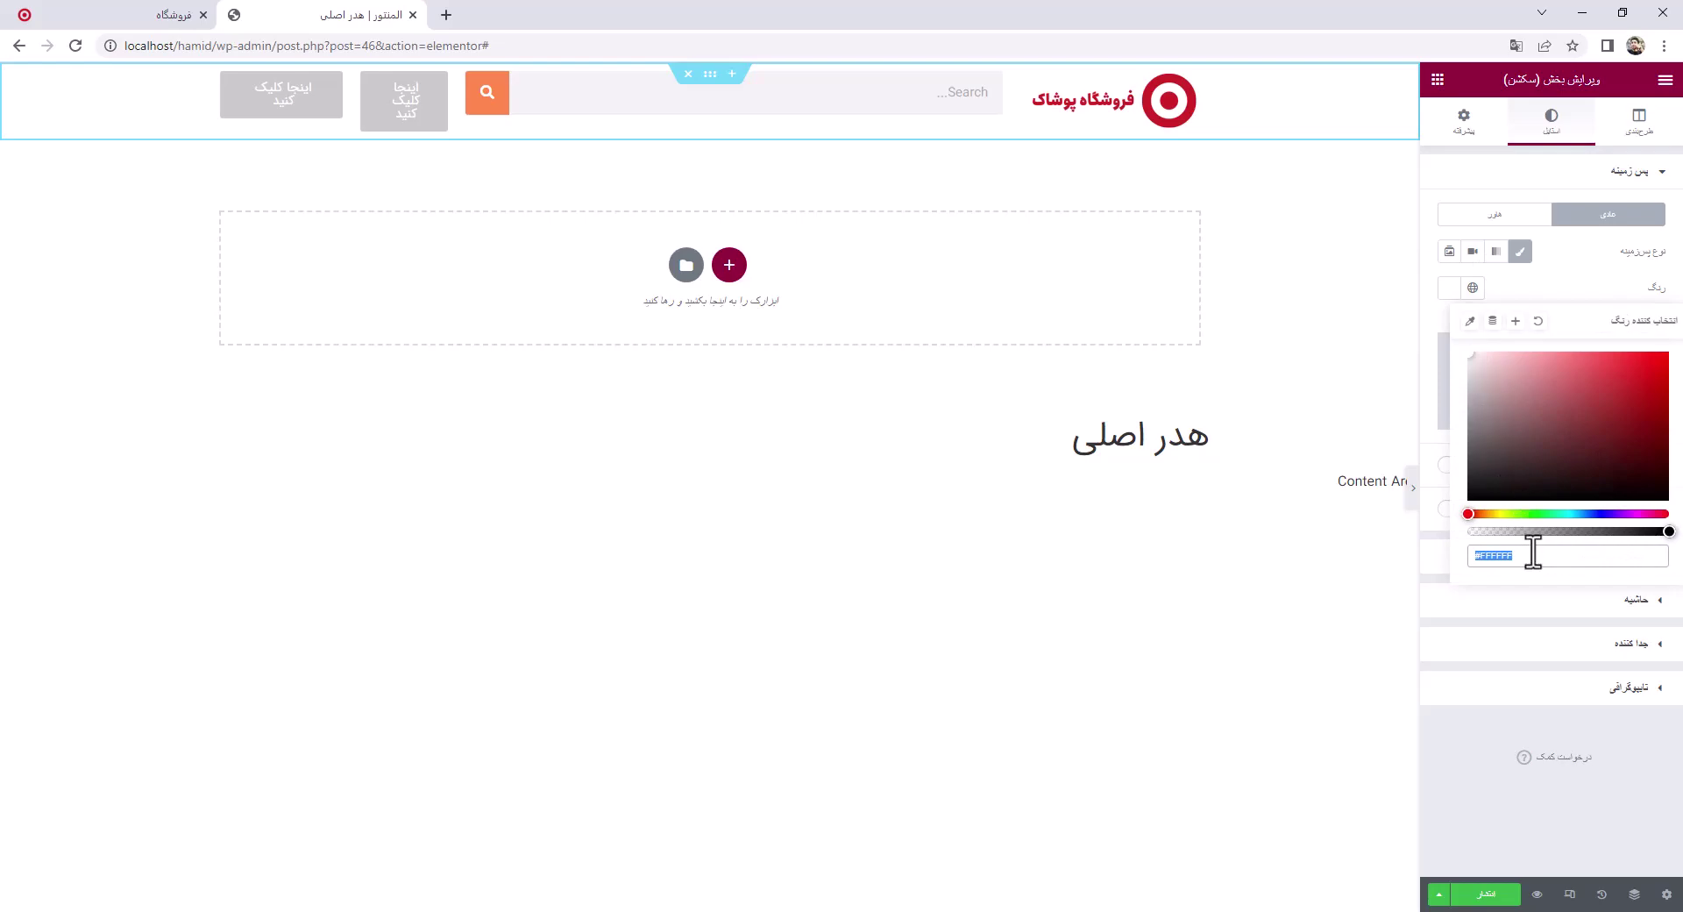
click(1578, 285)
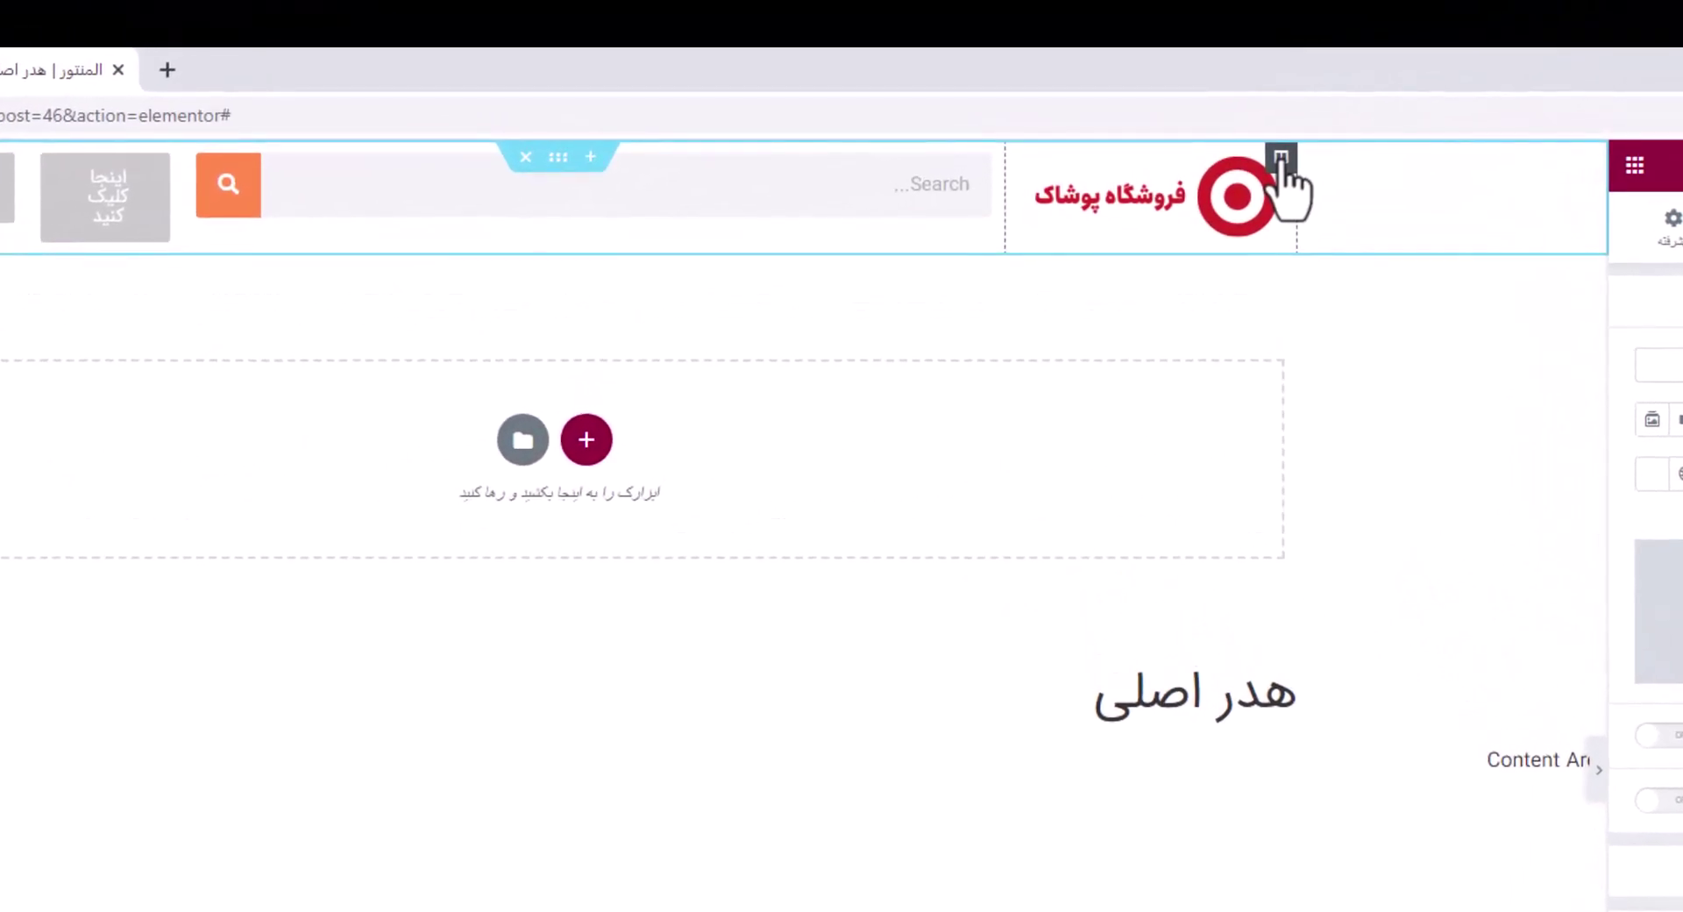
Set the width of the column holding the site logo to 20%
click(1281, 160)
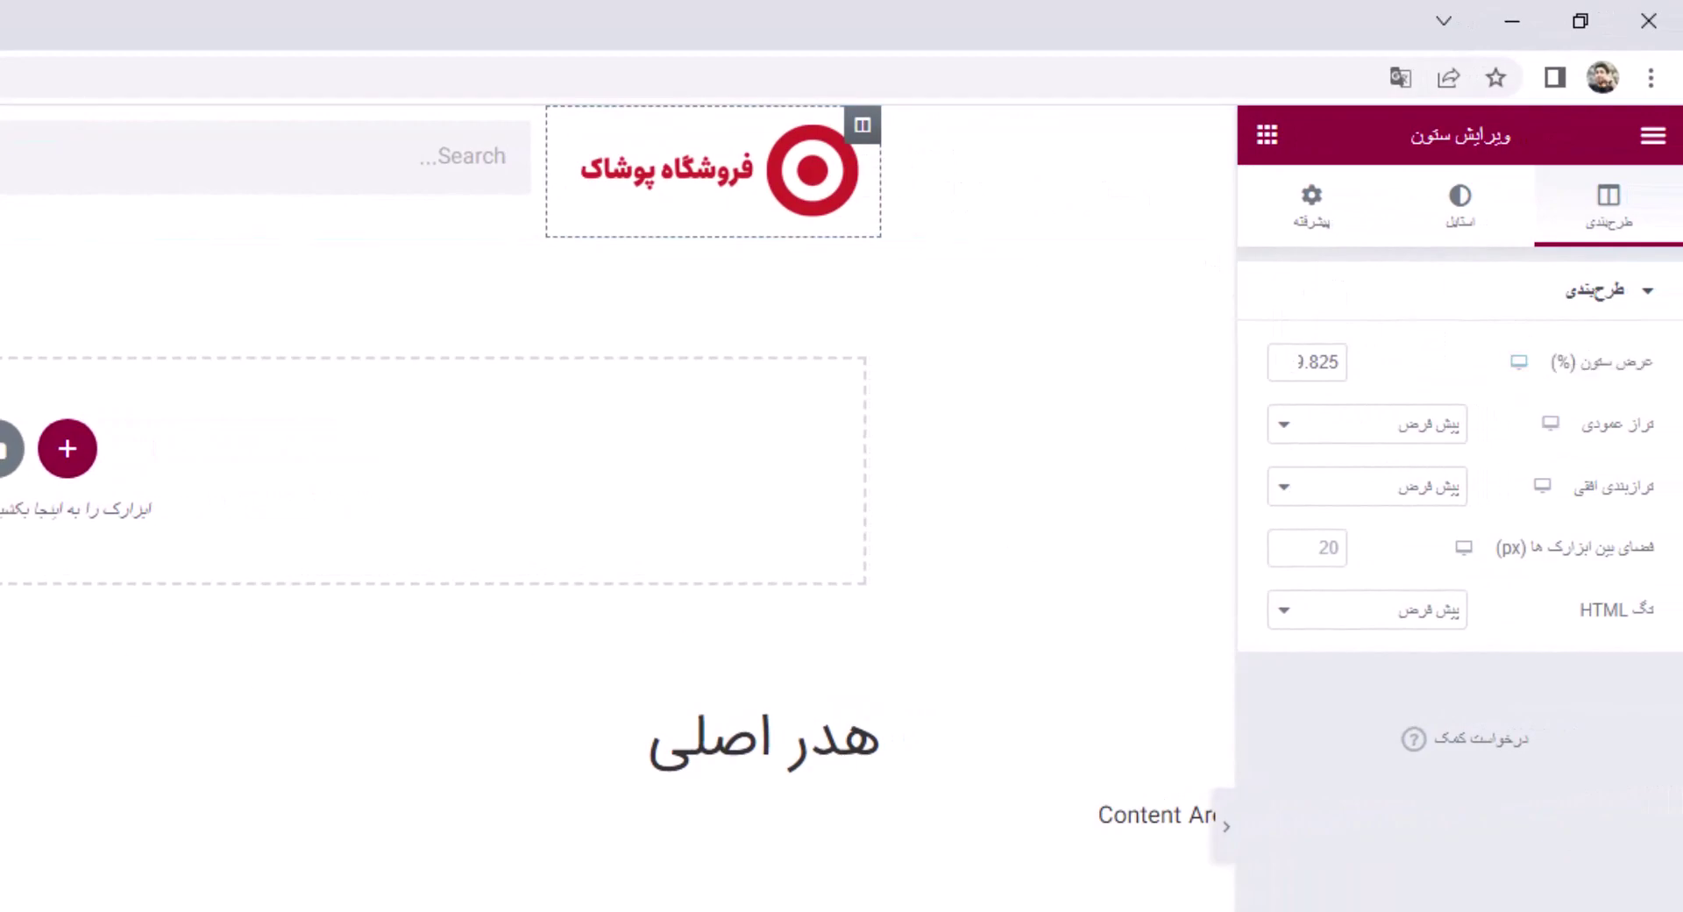
click(122, 15)
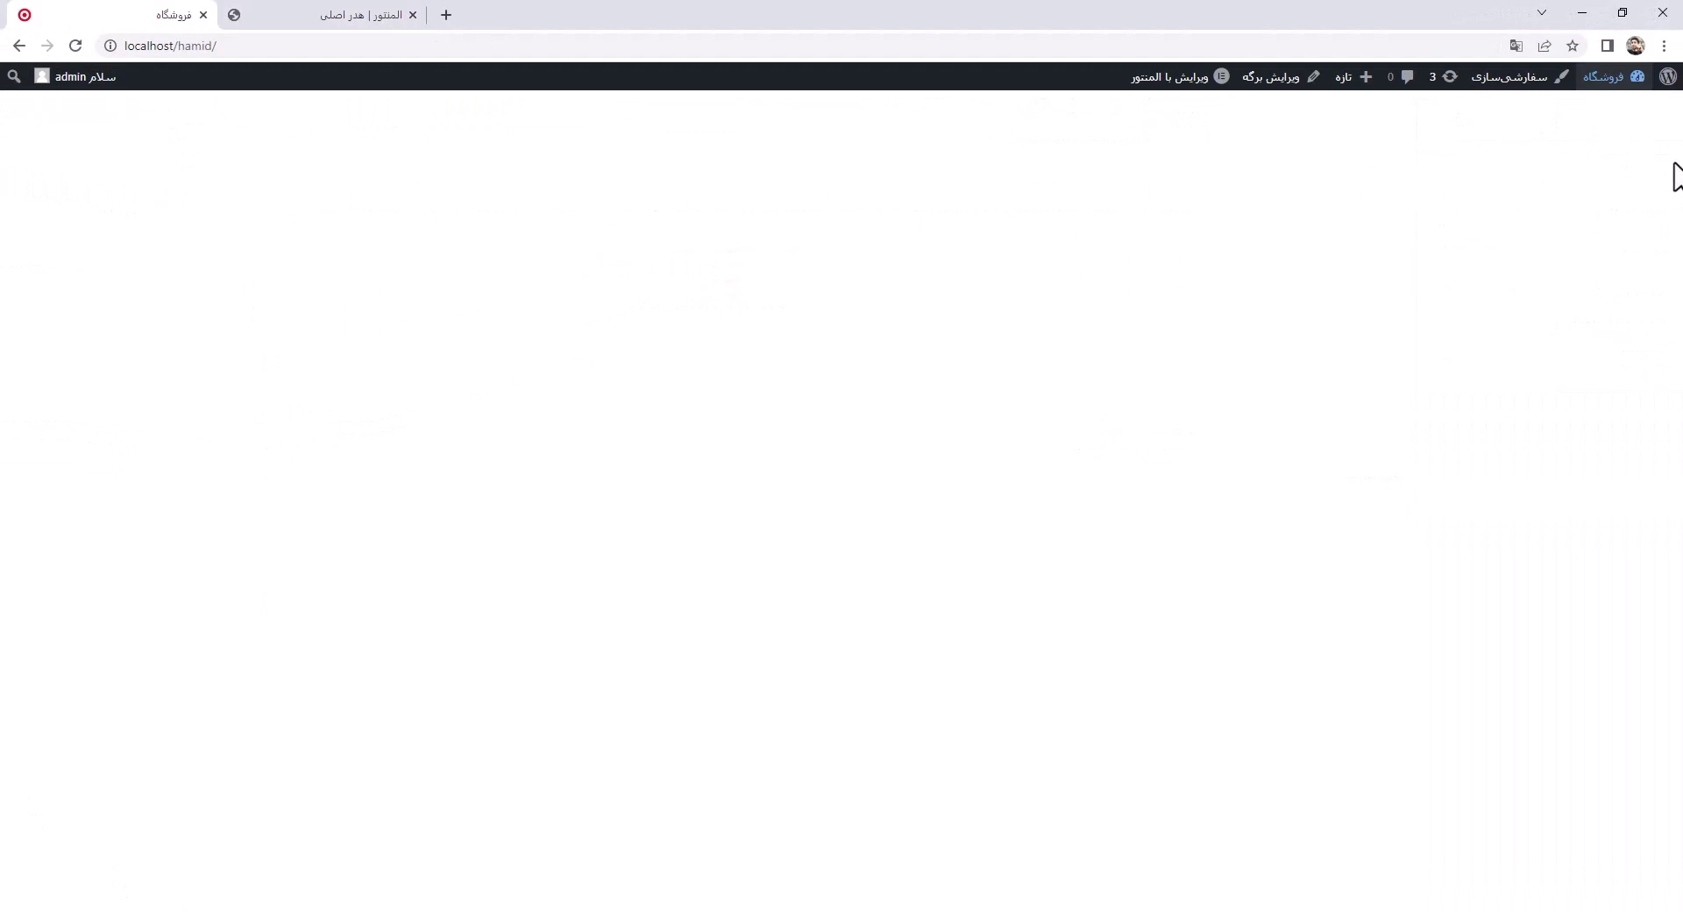
click(298, 14)
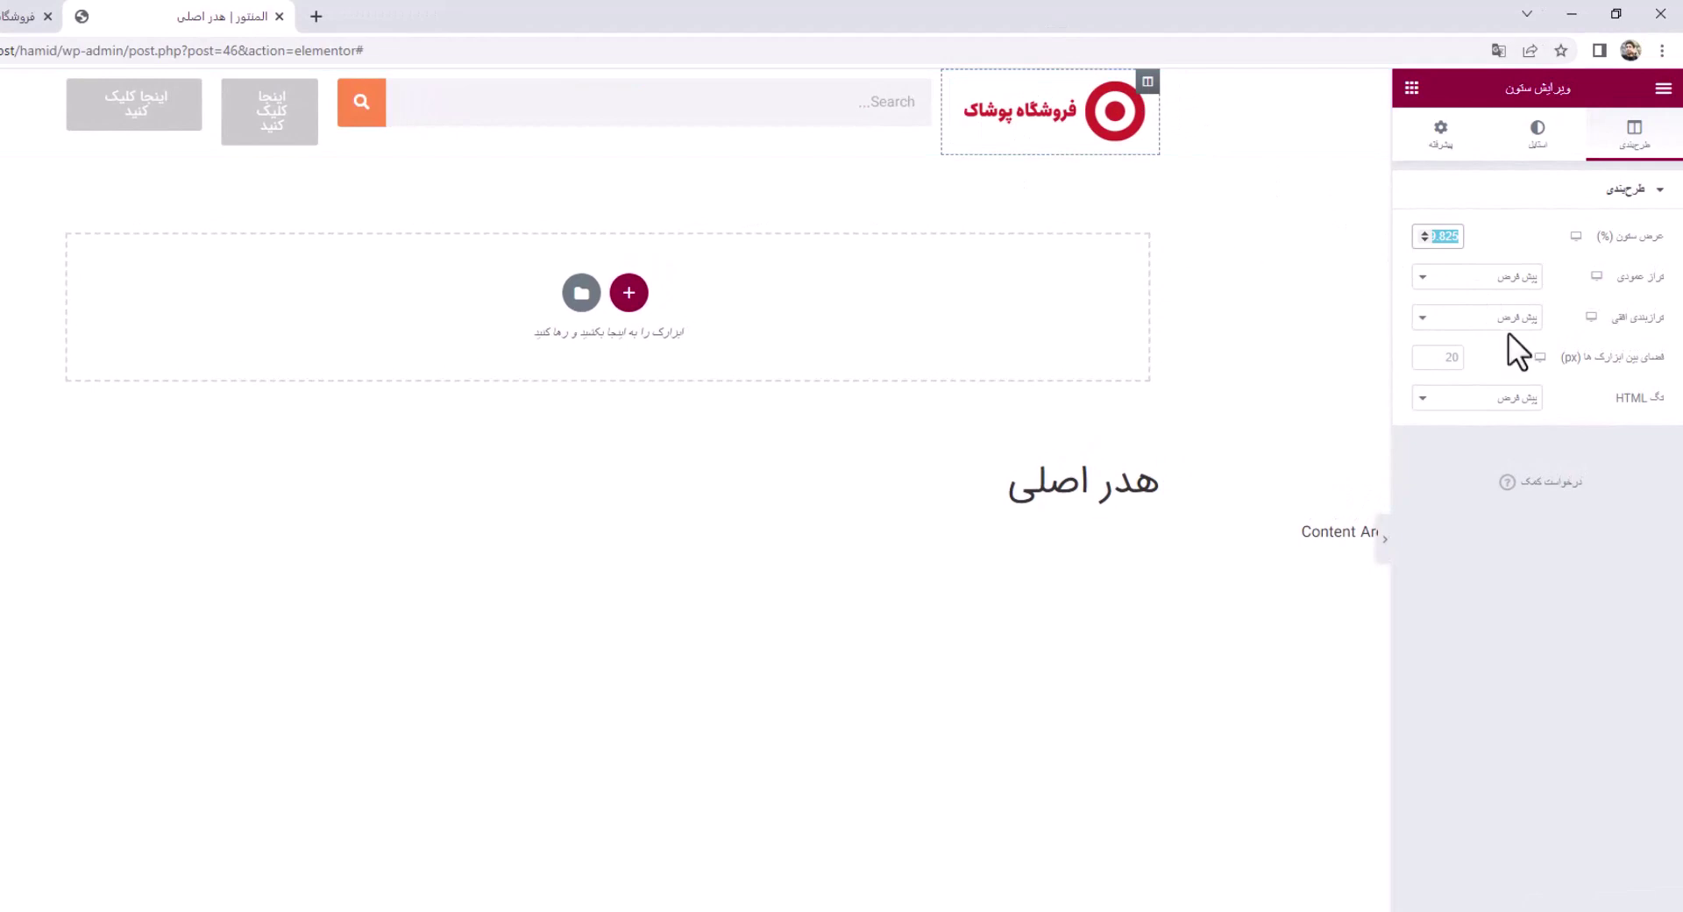
text(20)
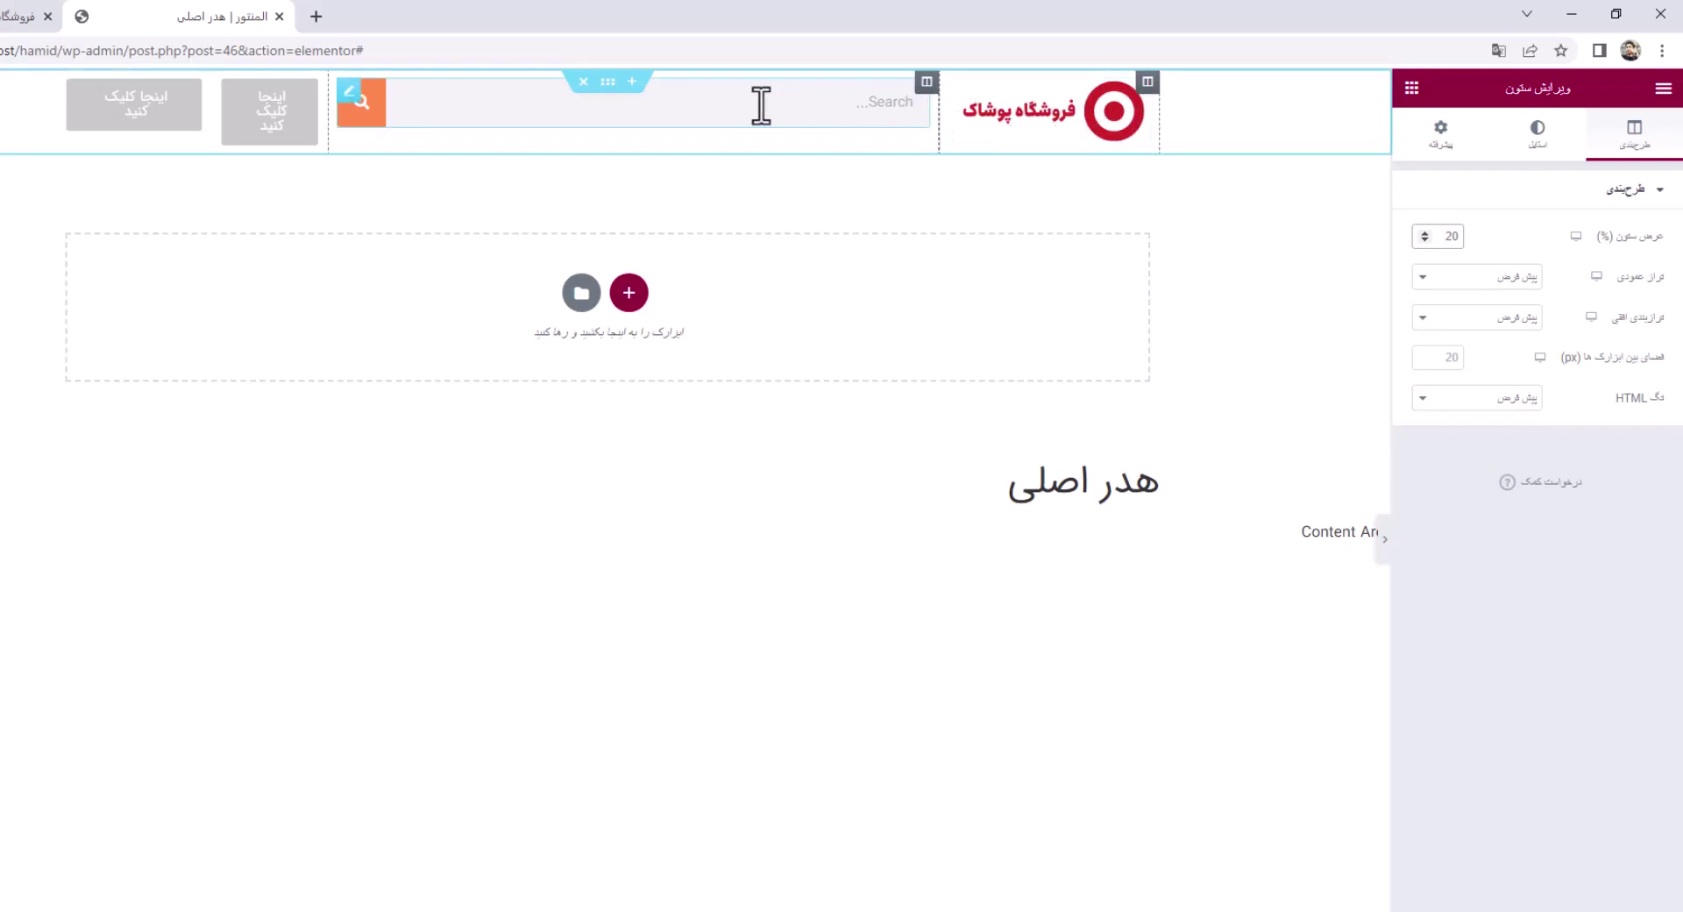
Set the search form column's width to 50%, trying 45% and 20% first
click(925, 83)
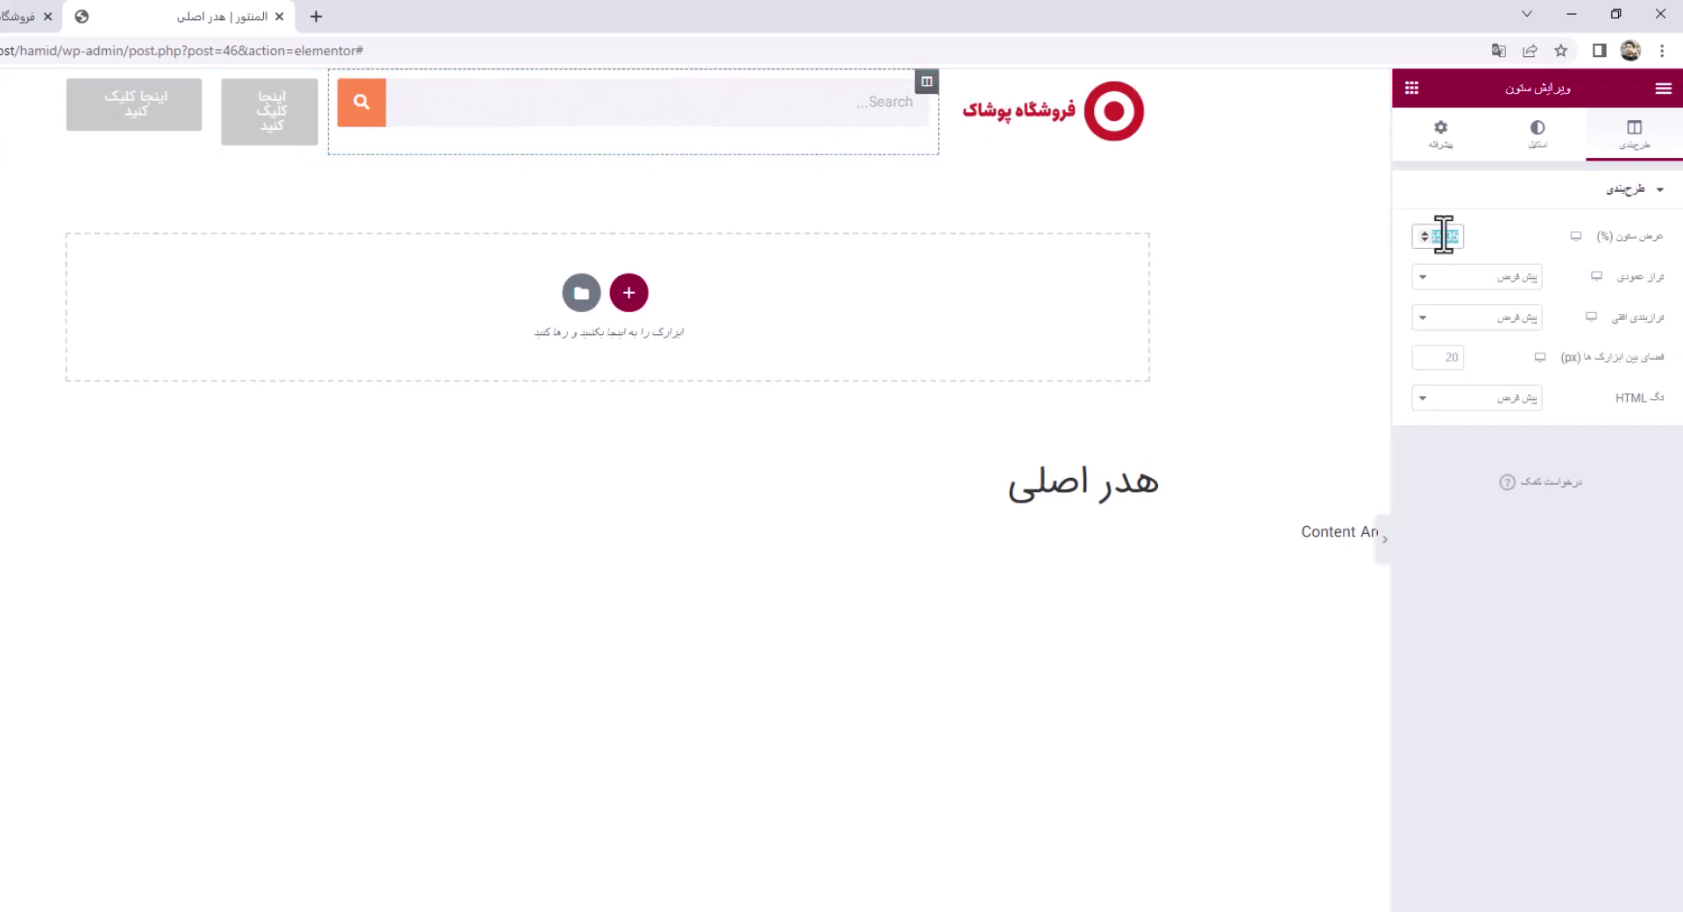
text(45)
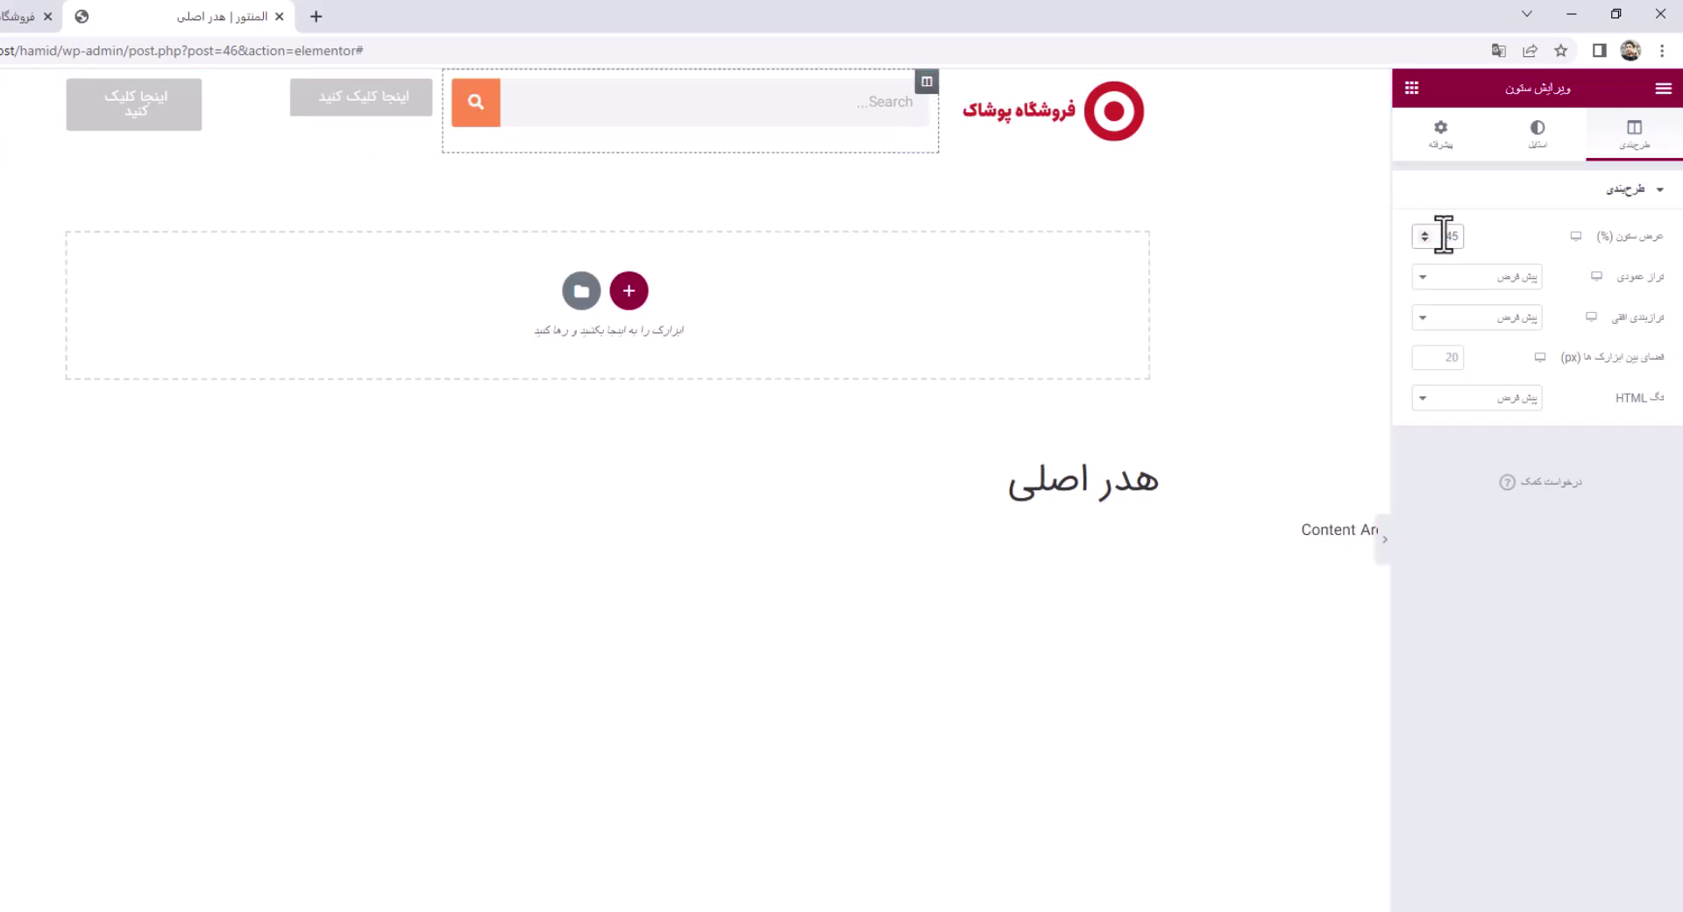
key(BackSpace)
key(BackSpace)
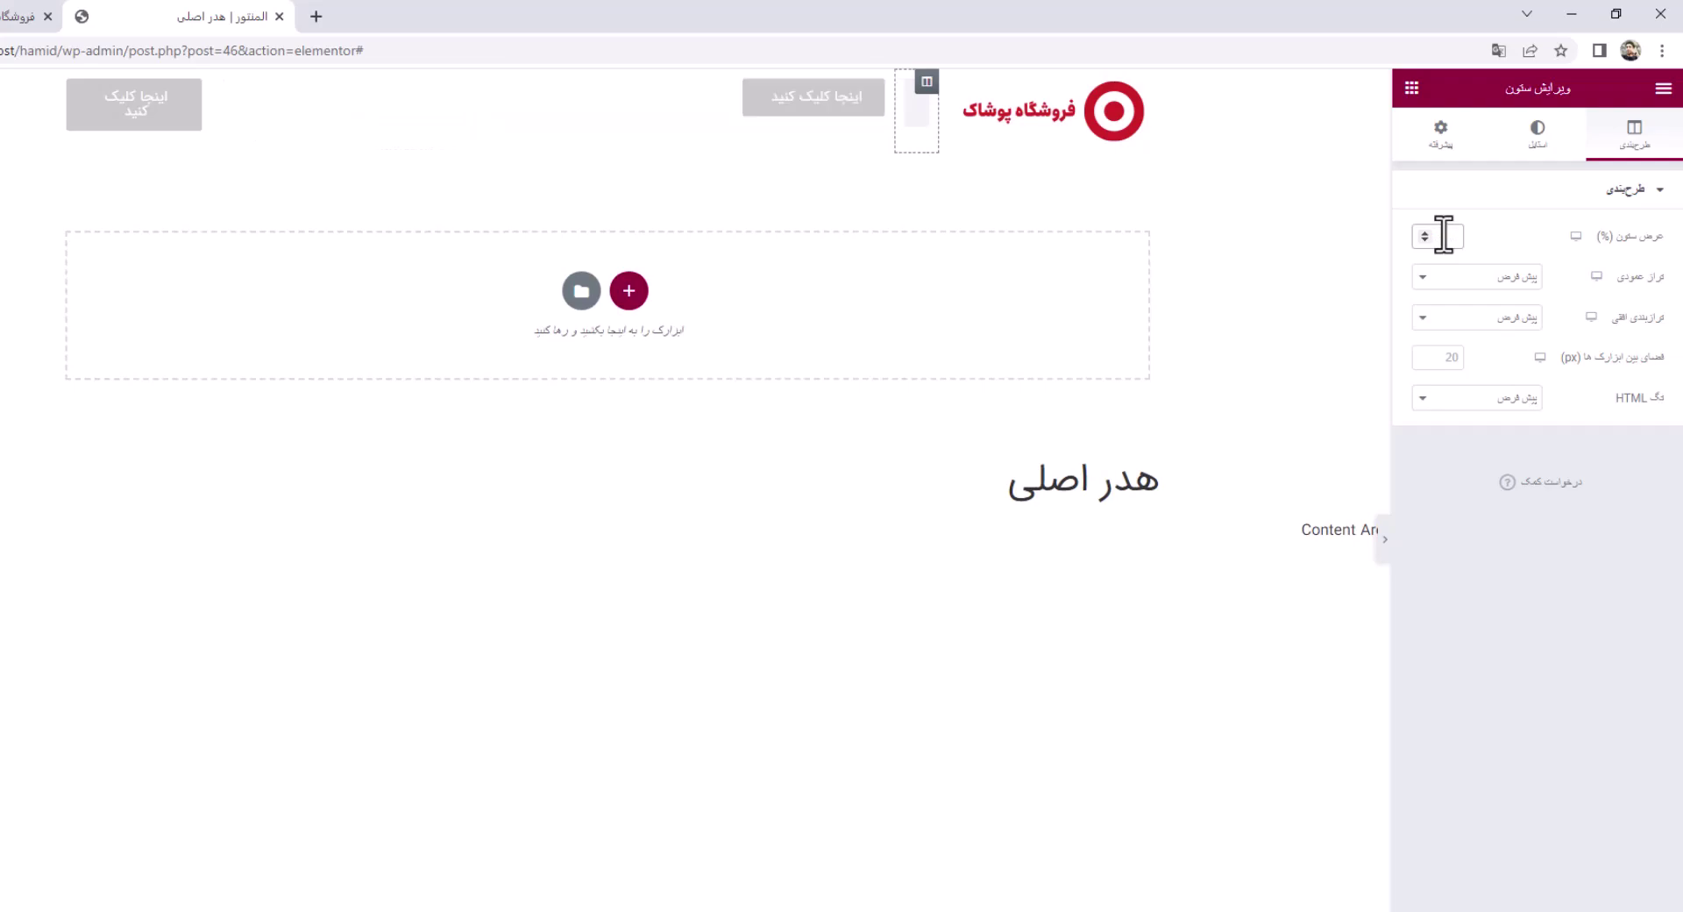
text(20)
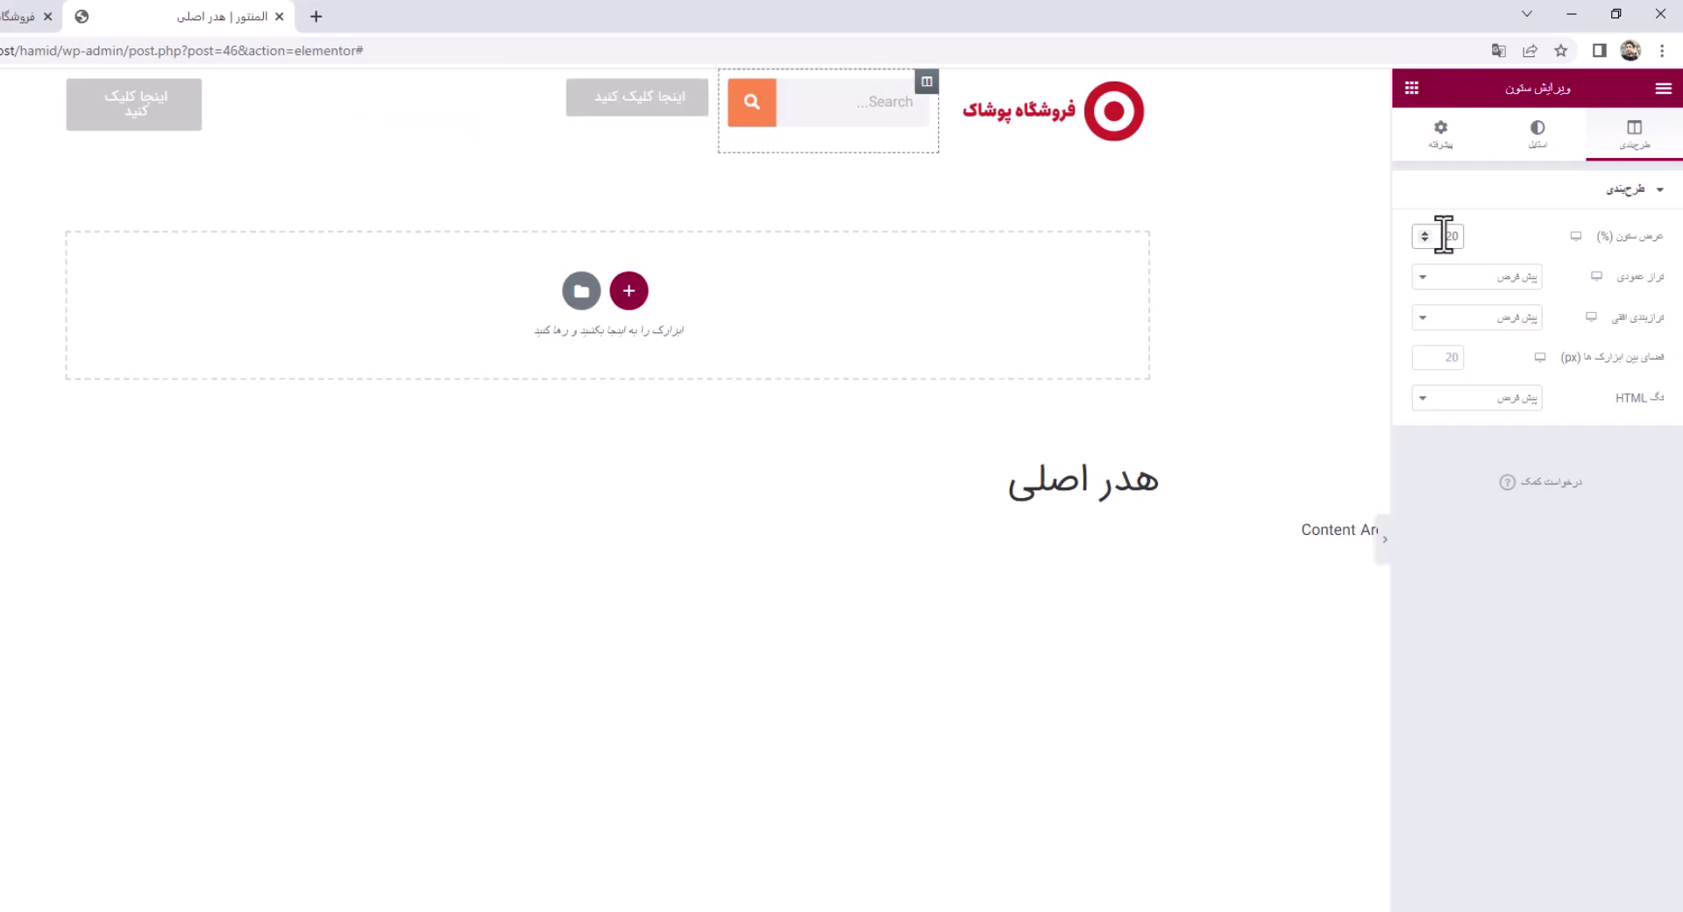
key(BackSpace)
text(50)
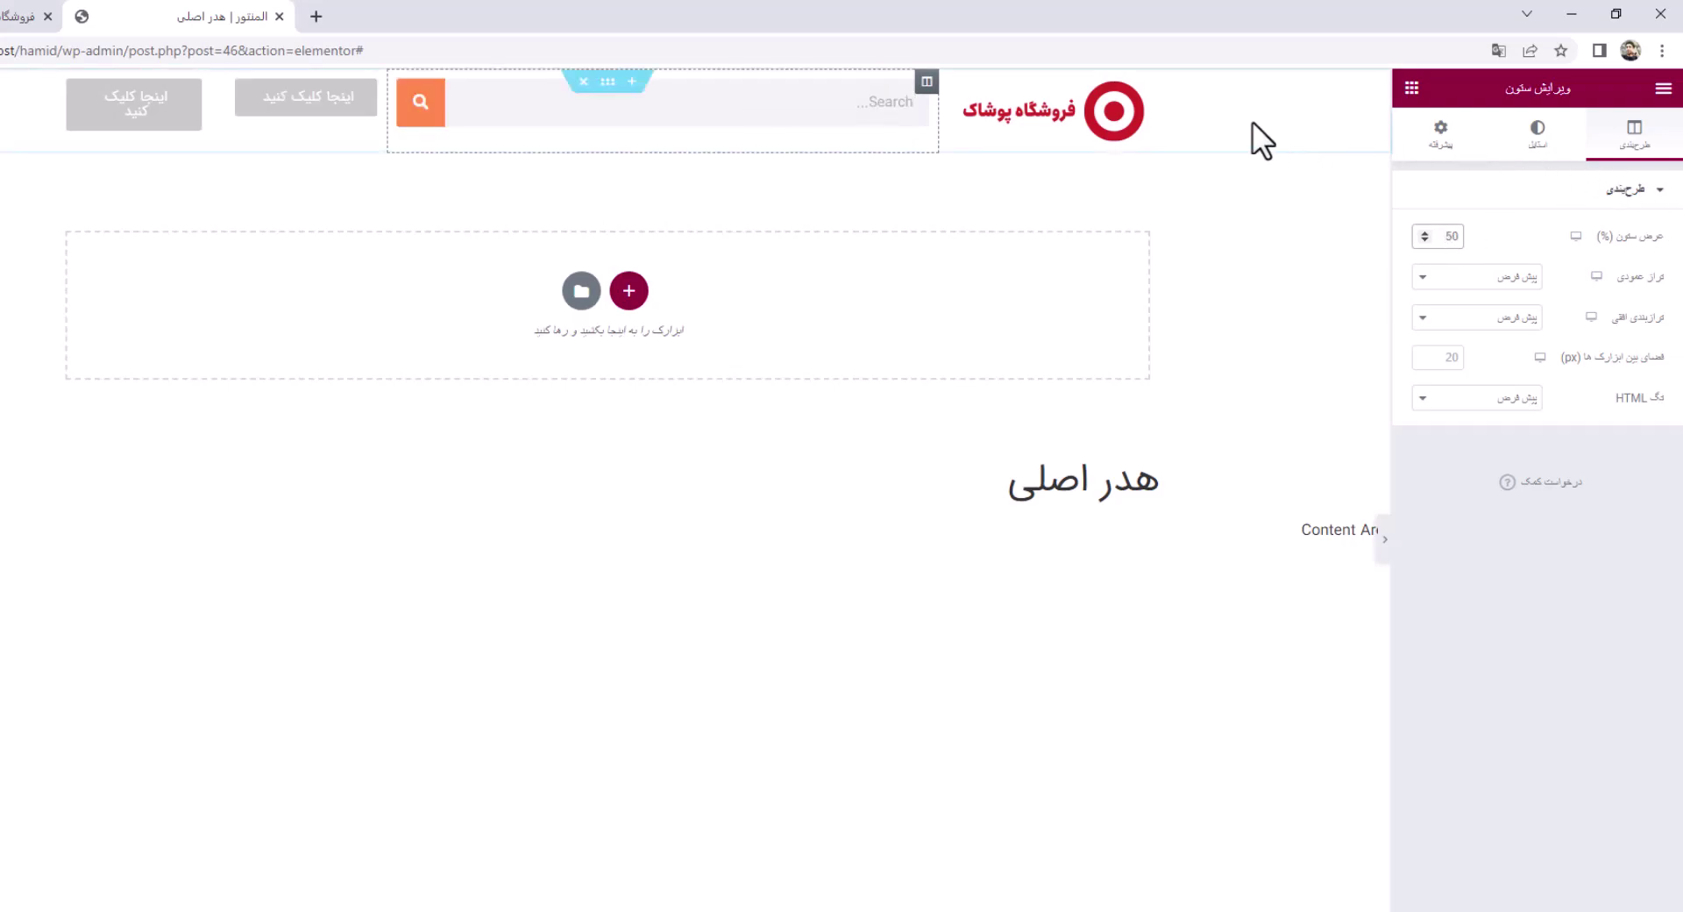
Set the column width of the button beside the search form to 20% and the outermost button's column to 10%
click(971, 120)
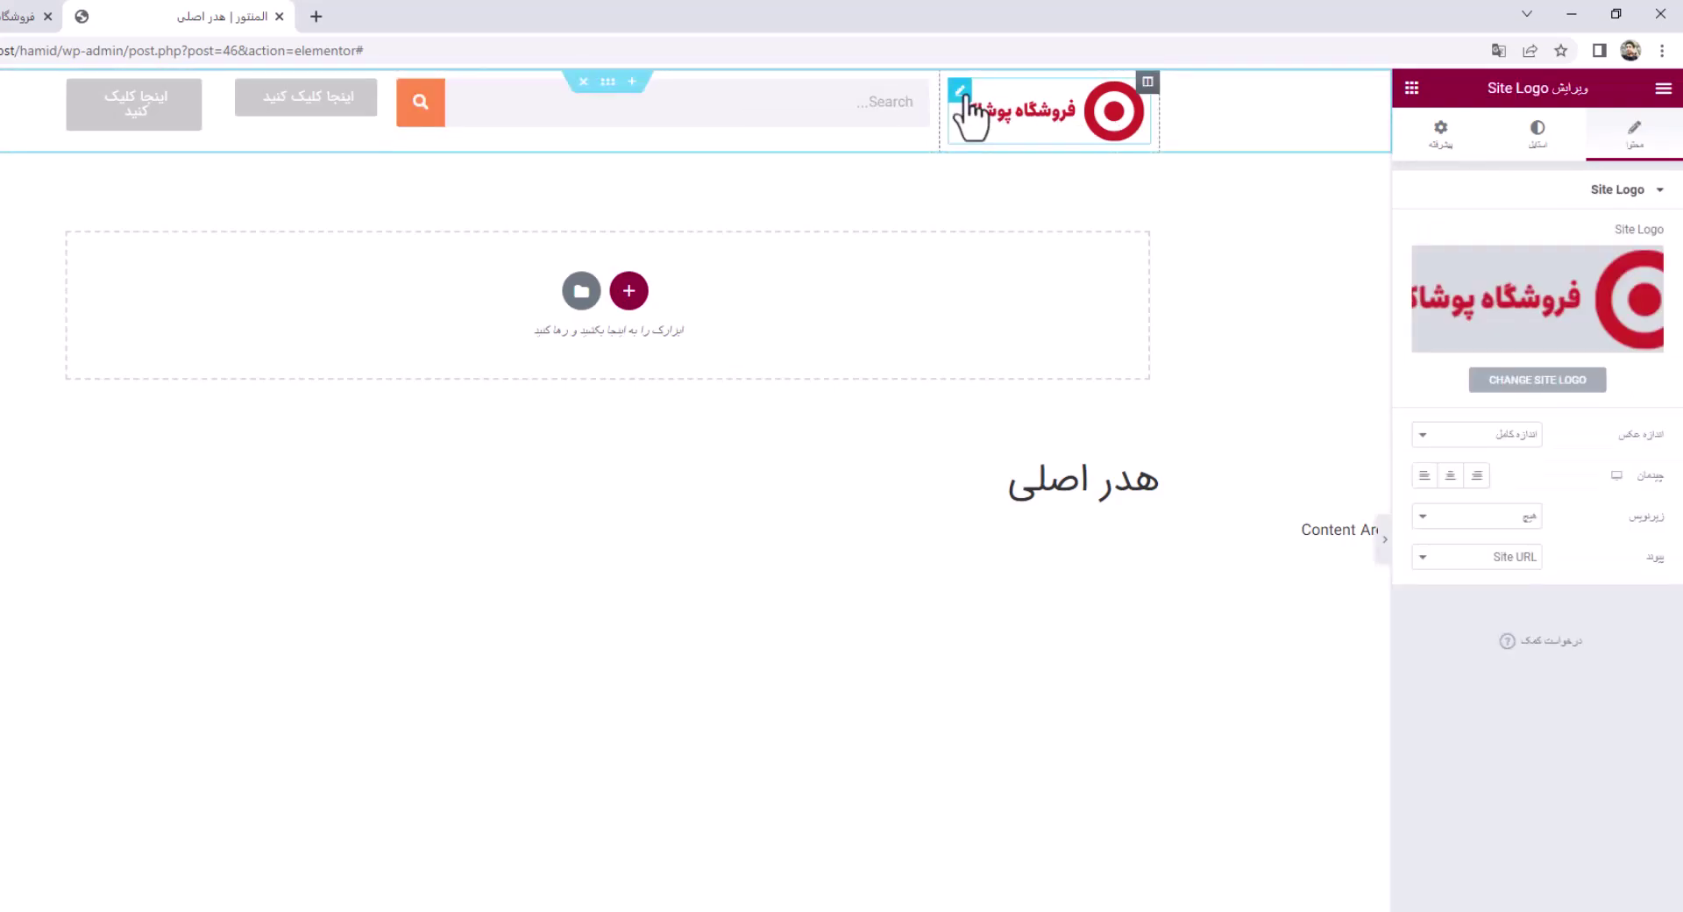
click(1148, 82)
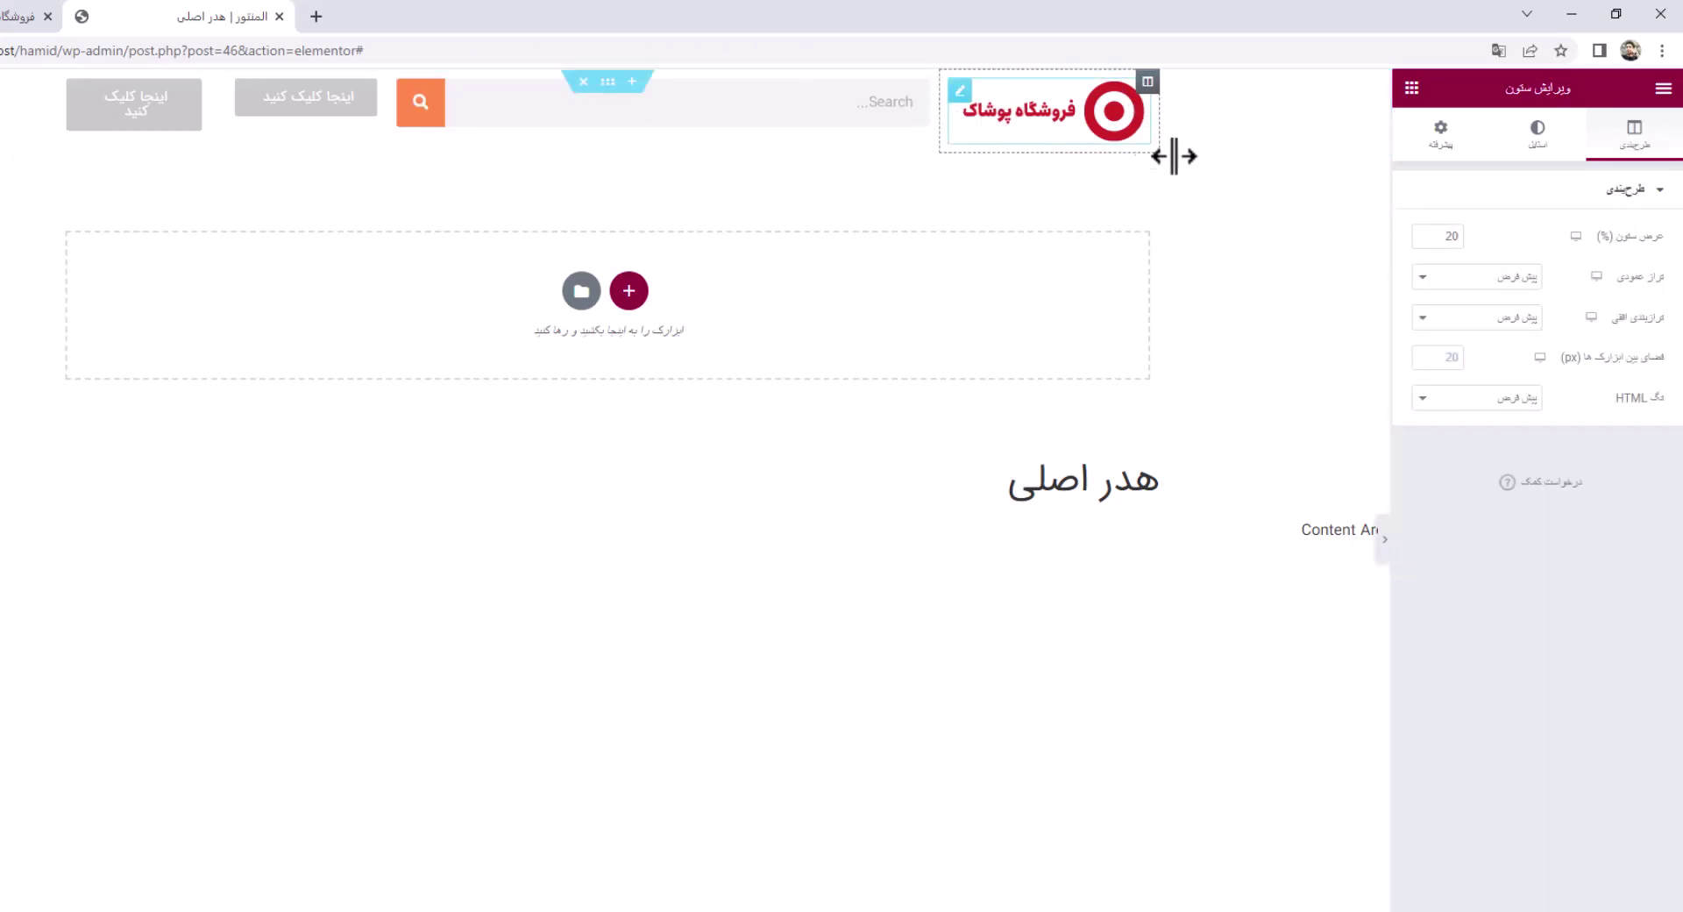
click(927, 82)
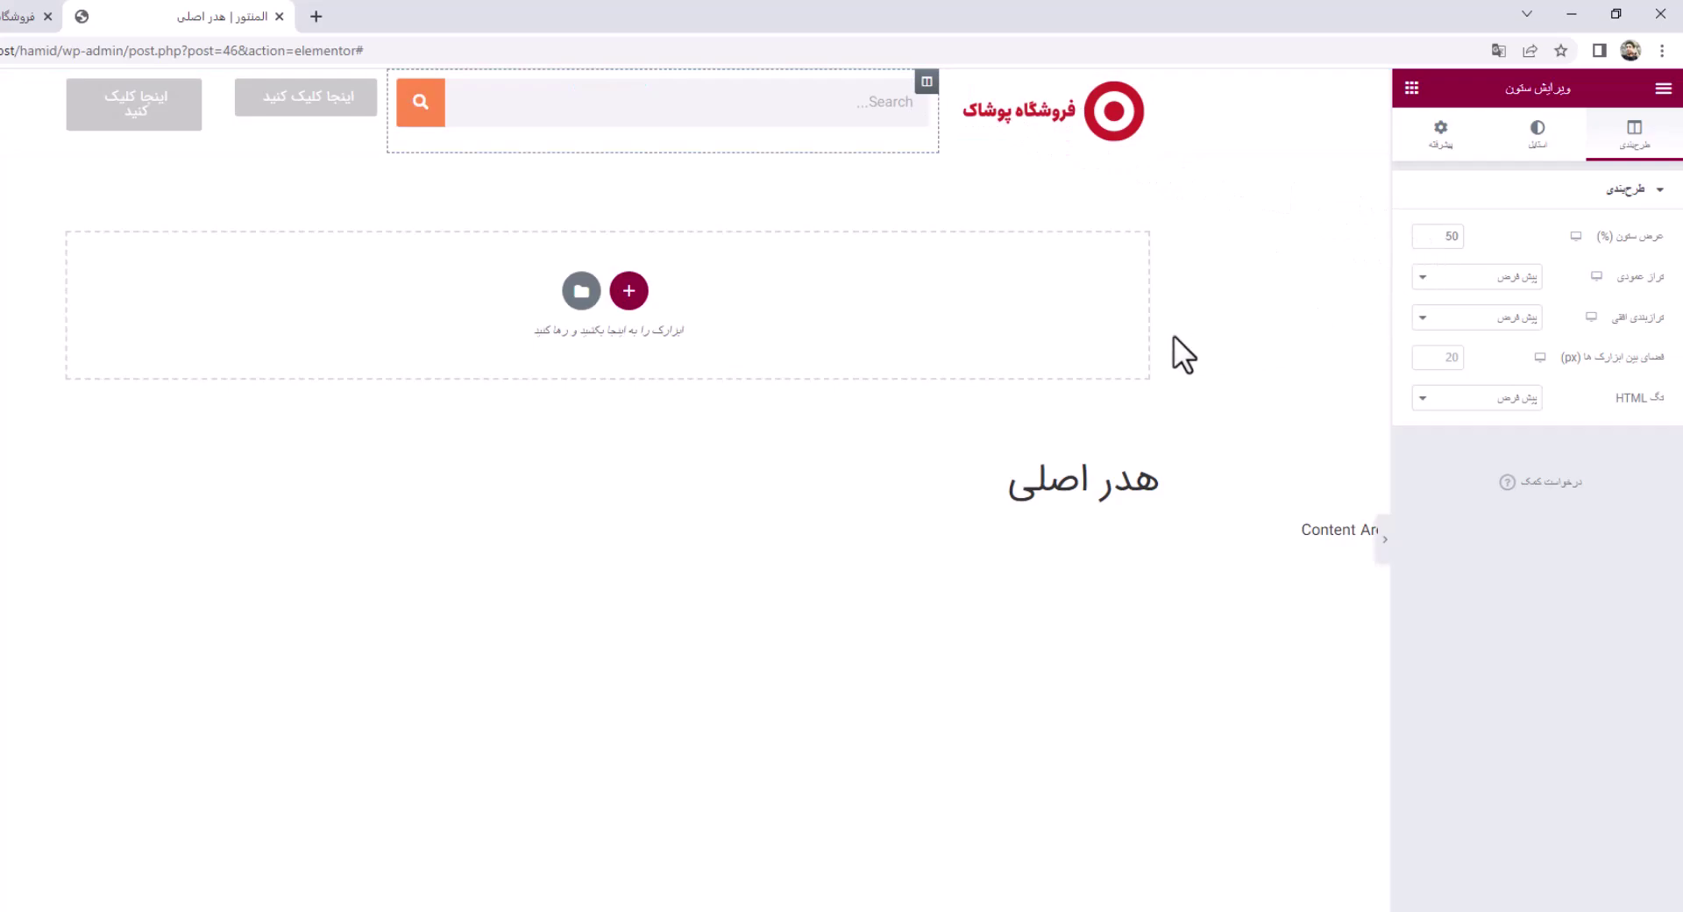
click(375, 81)
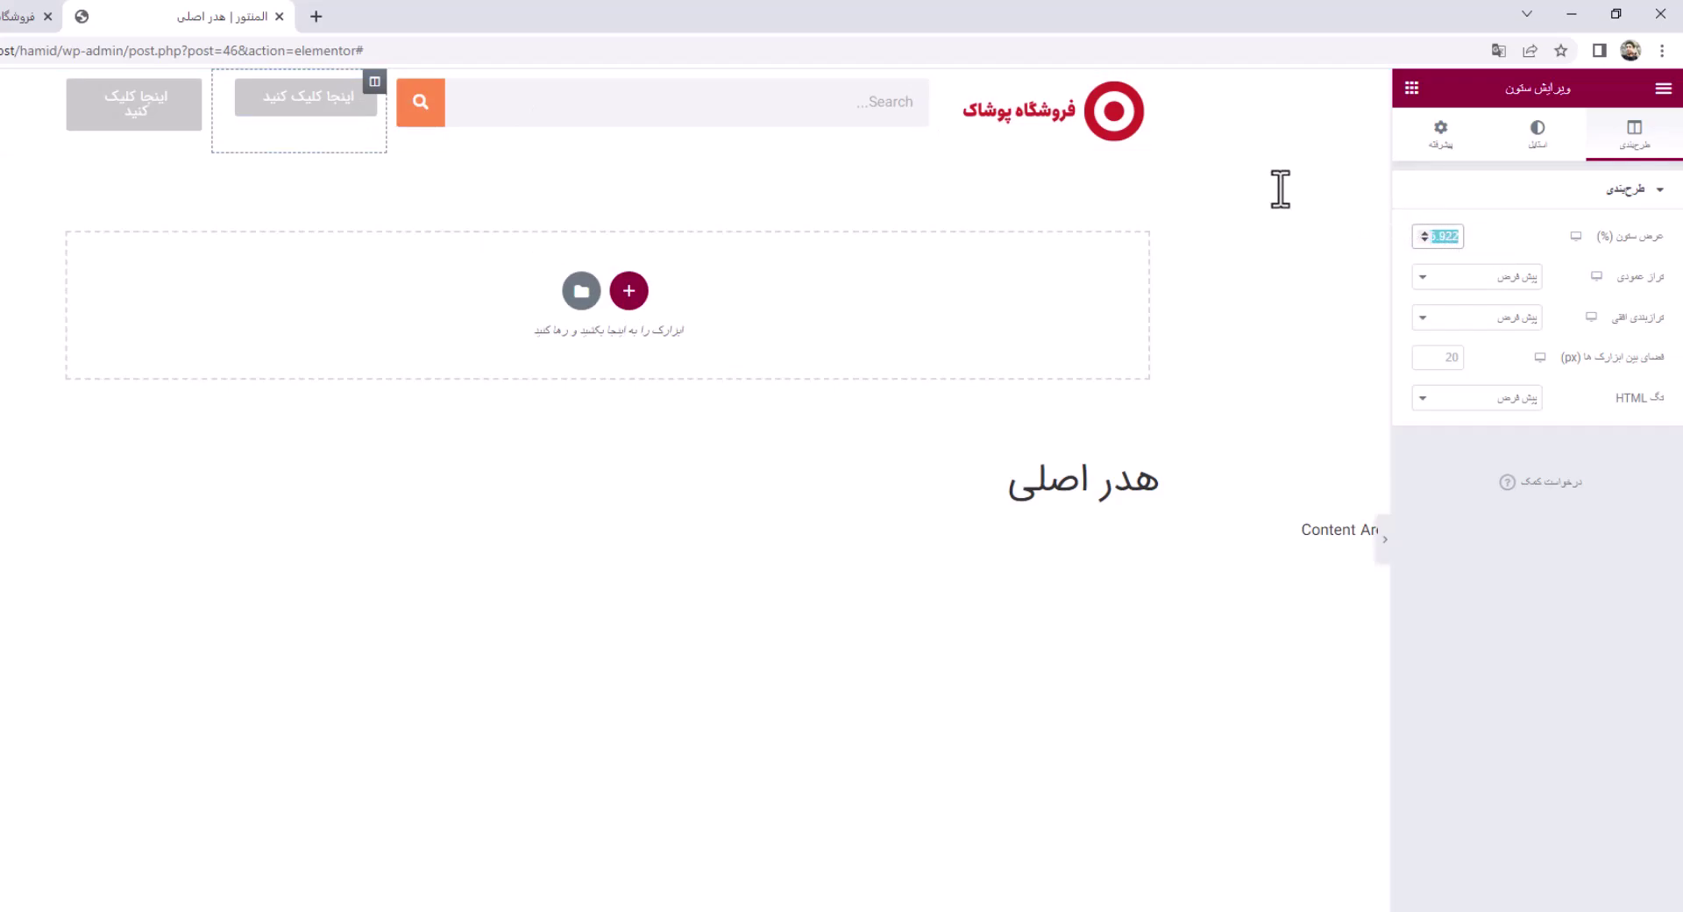
text(20)
click(161, 103)
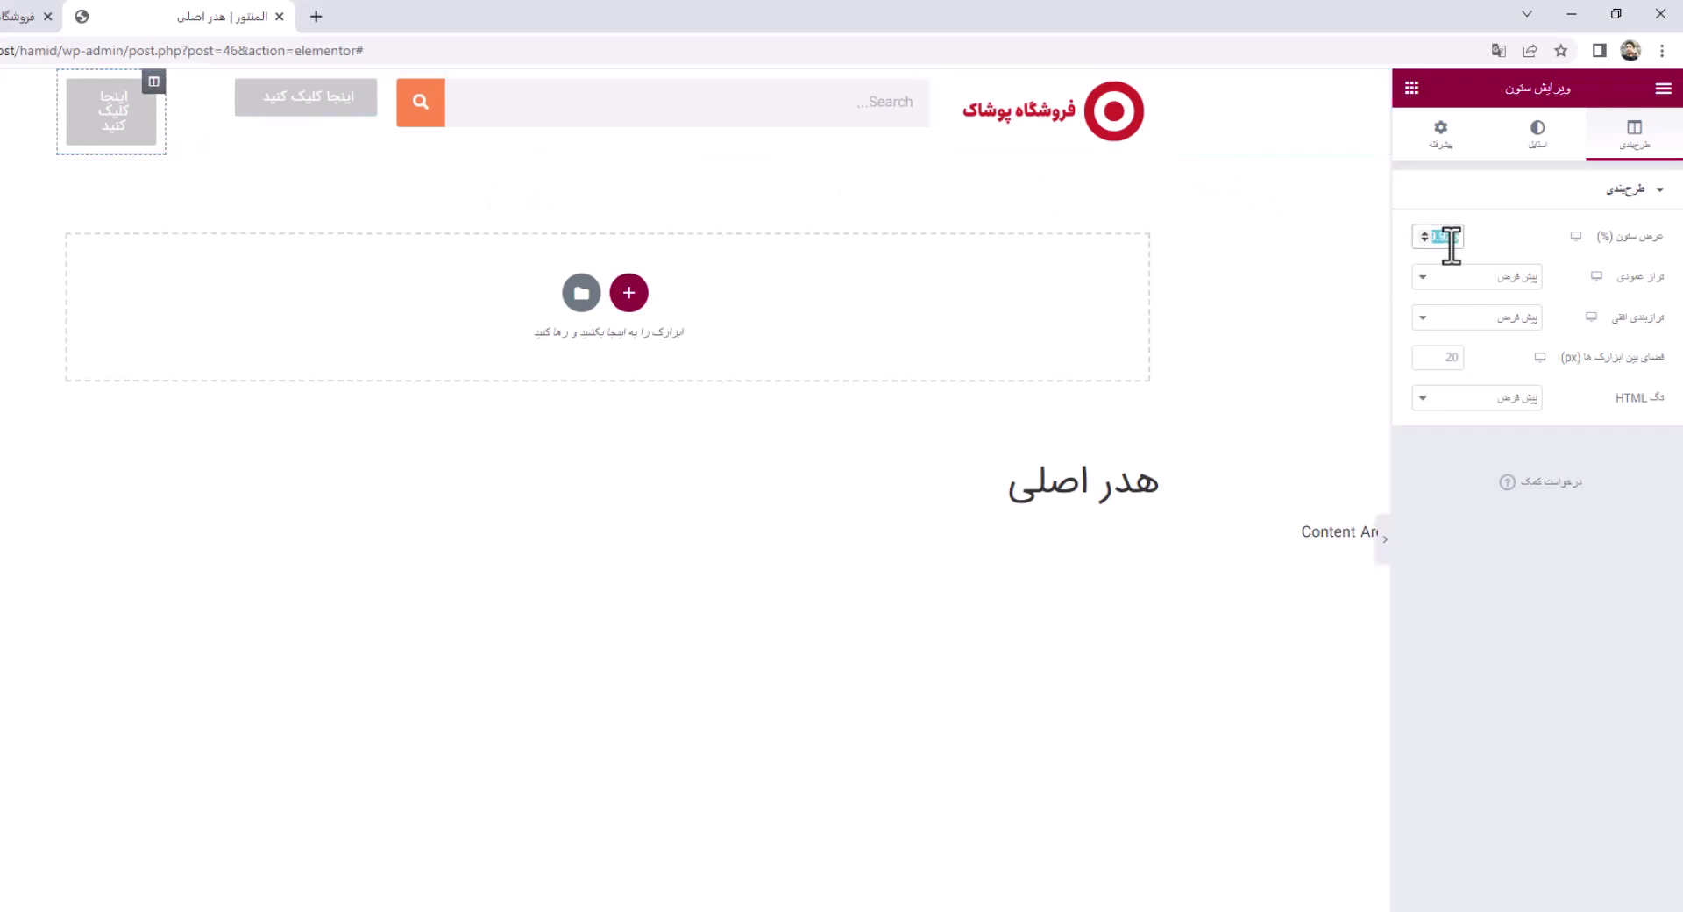
key(BackSpace)
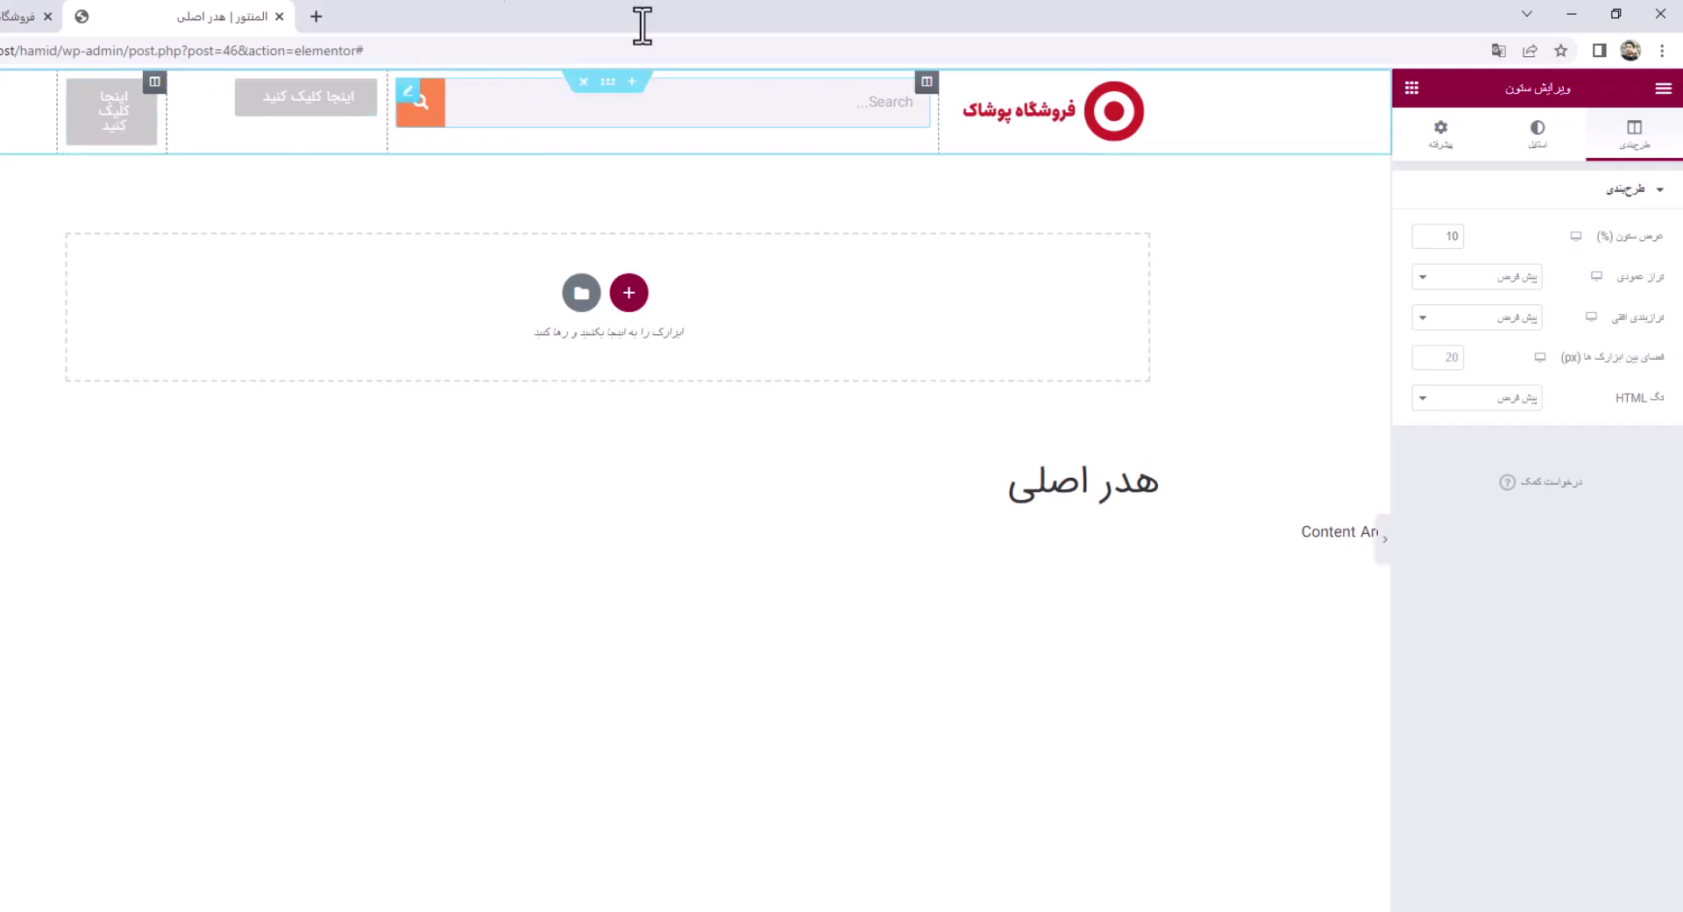
Try the full-width content setting on the header section, and return its content width to boxed
click(605, 82)
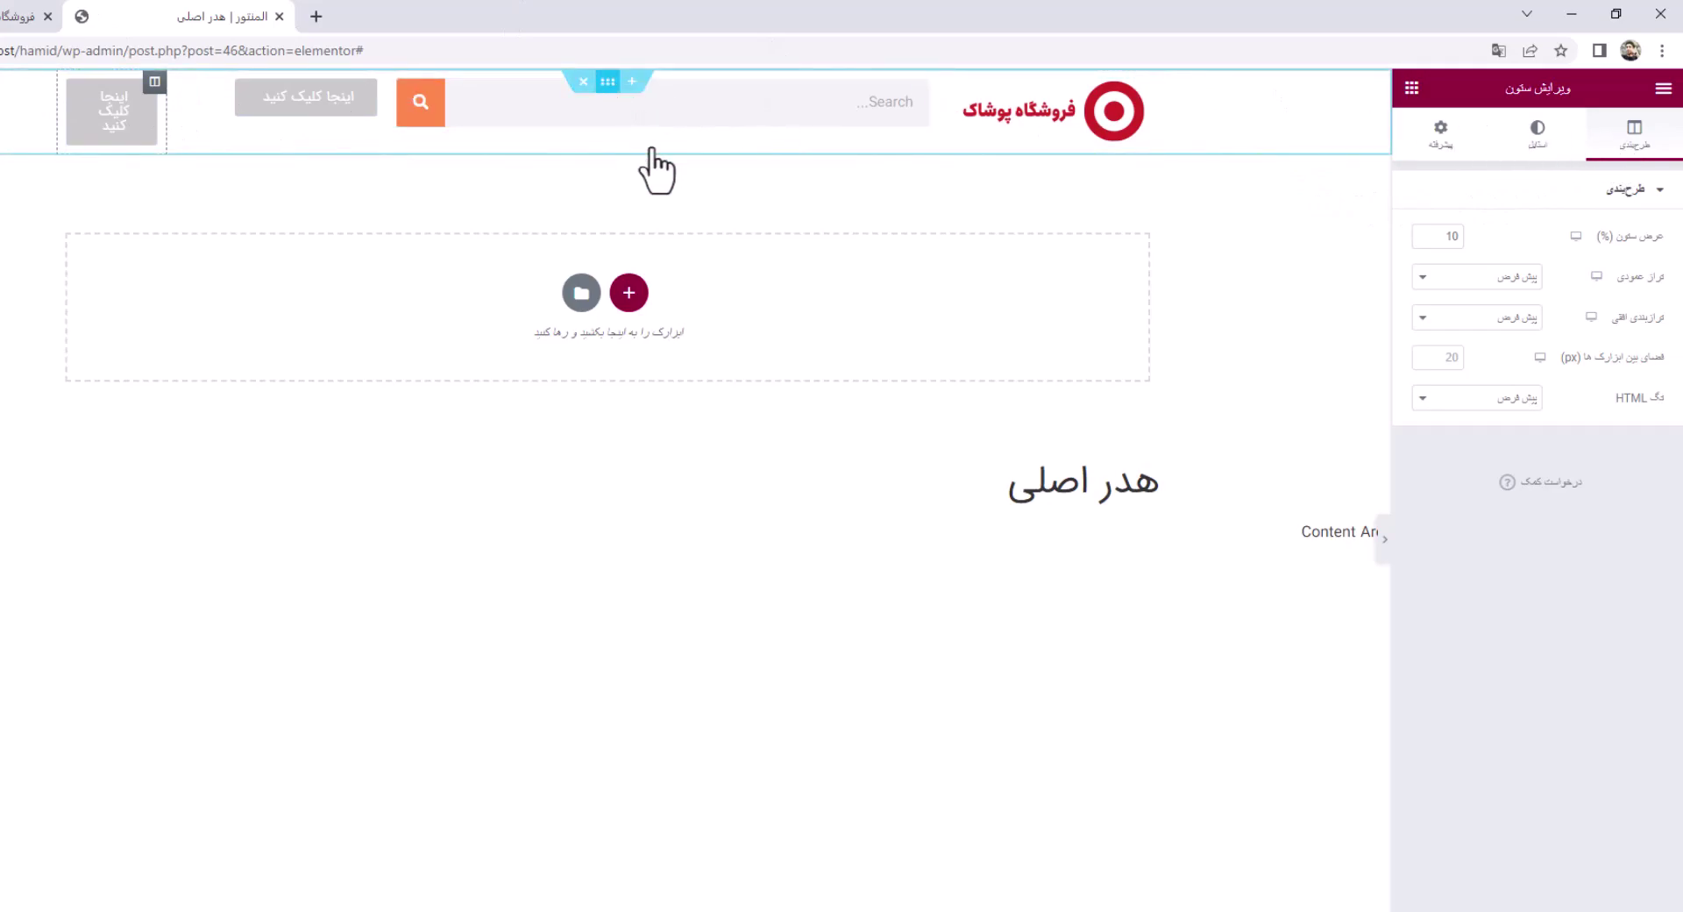
click(1642, 142)
click(1508, 244)
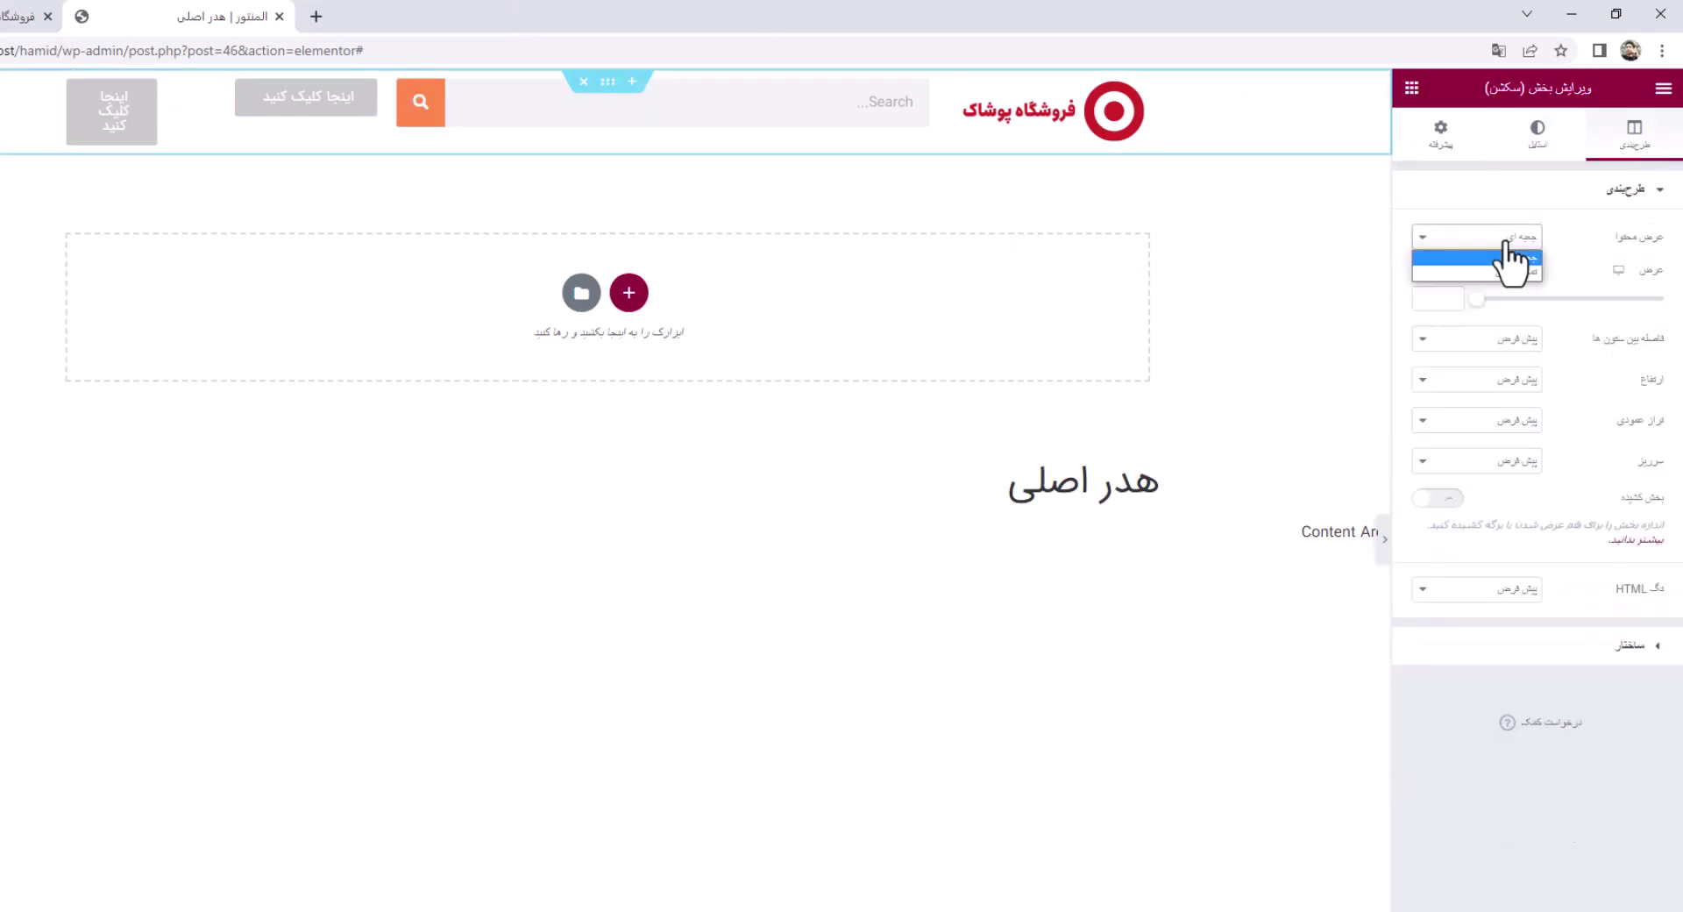
click(1512, 268)
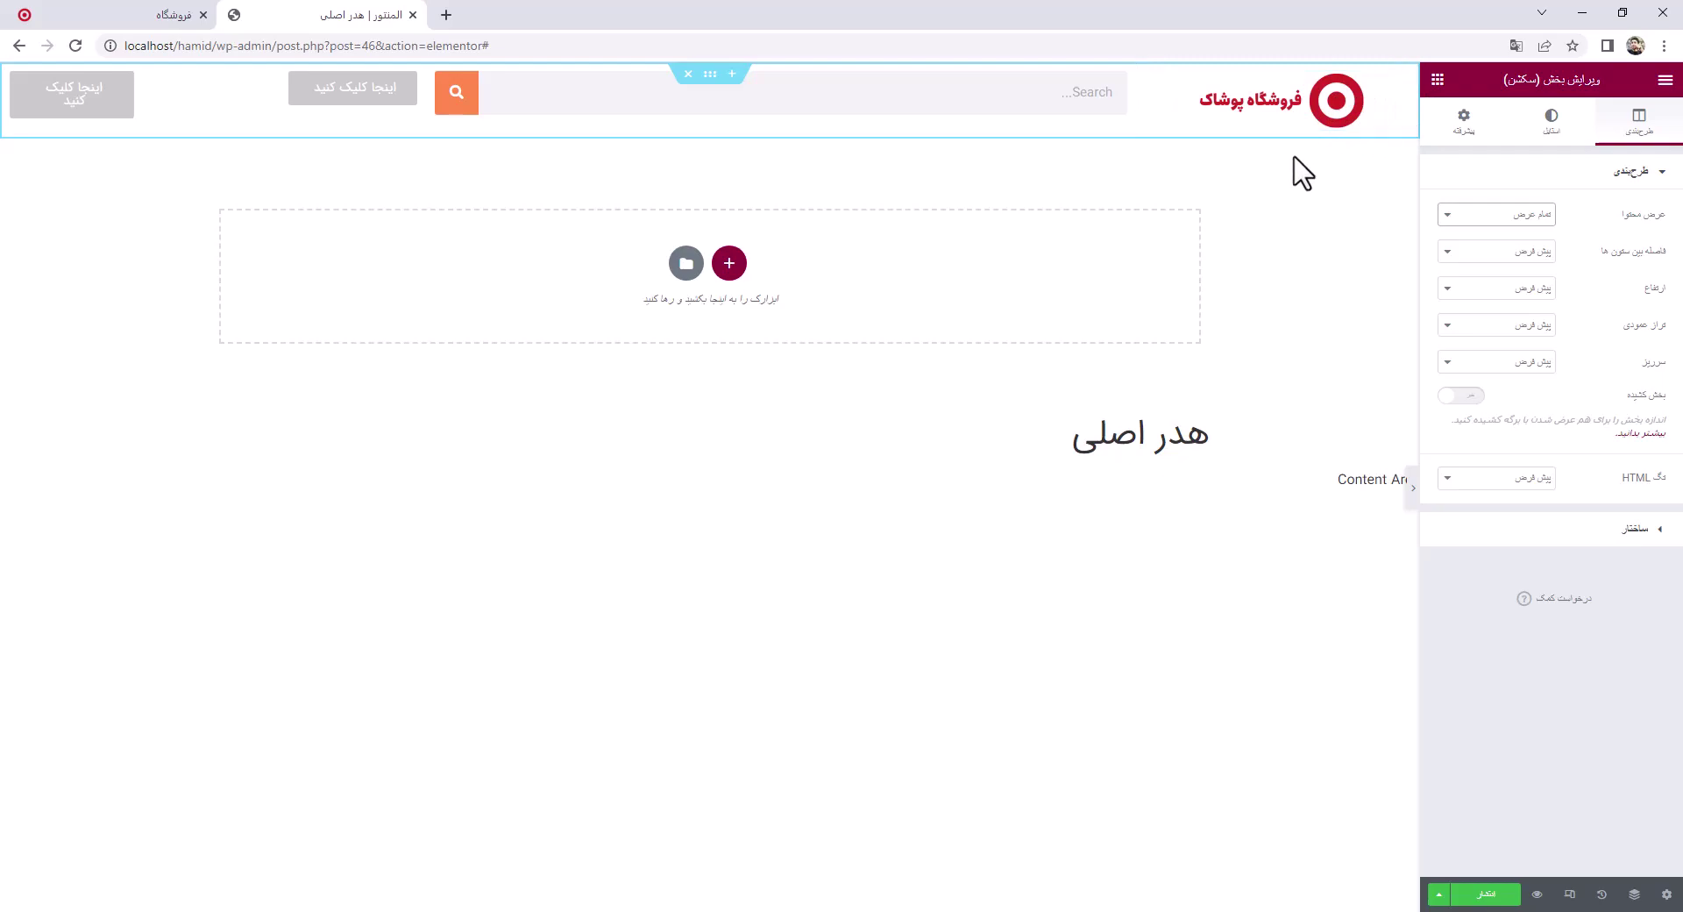
click(1501, 216)
click(1511, 232)
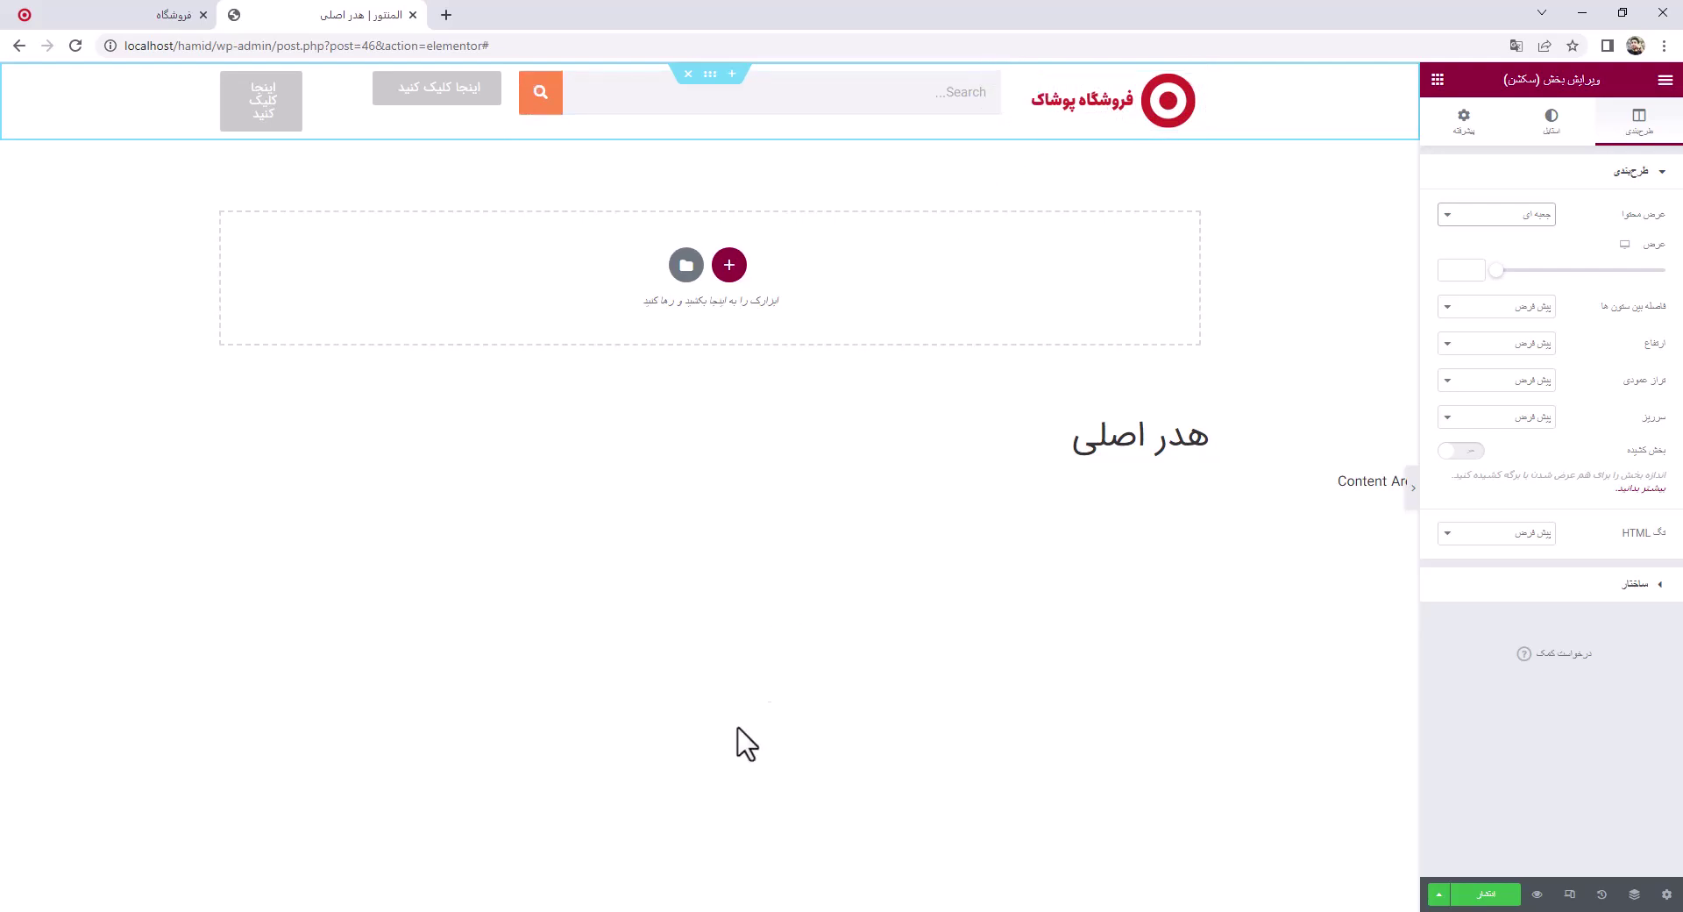
Check the header01.jpg sample in Photoshop, and back in Elementor set the header section's vertical alignment to middle
key(alt+Tab)
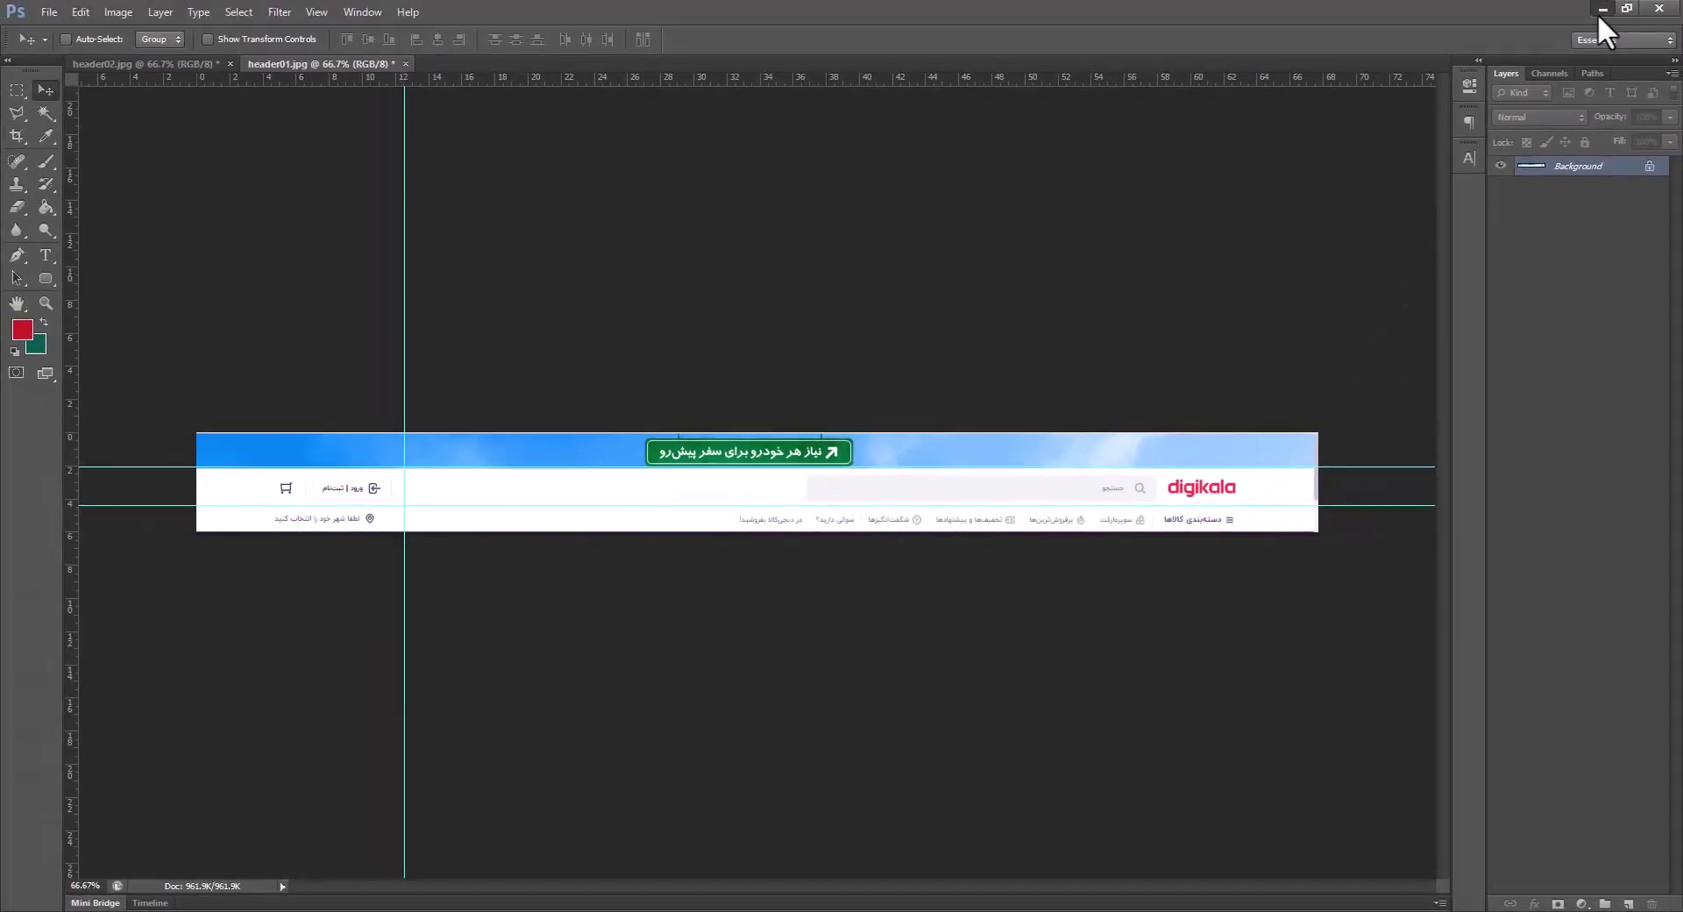
click(1602, 9)
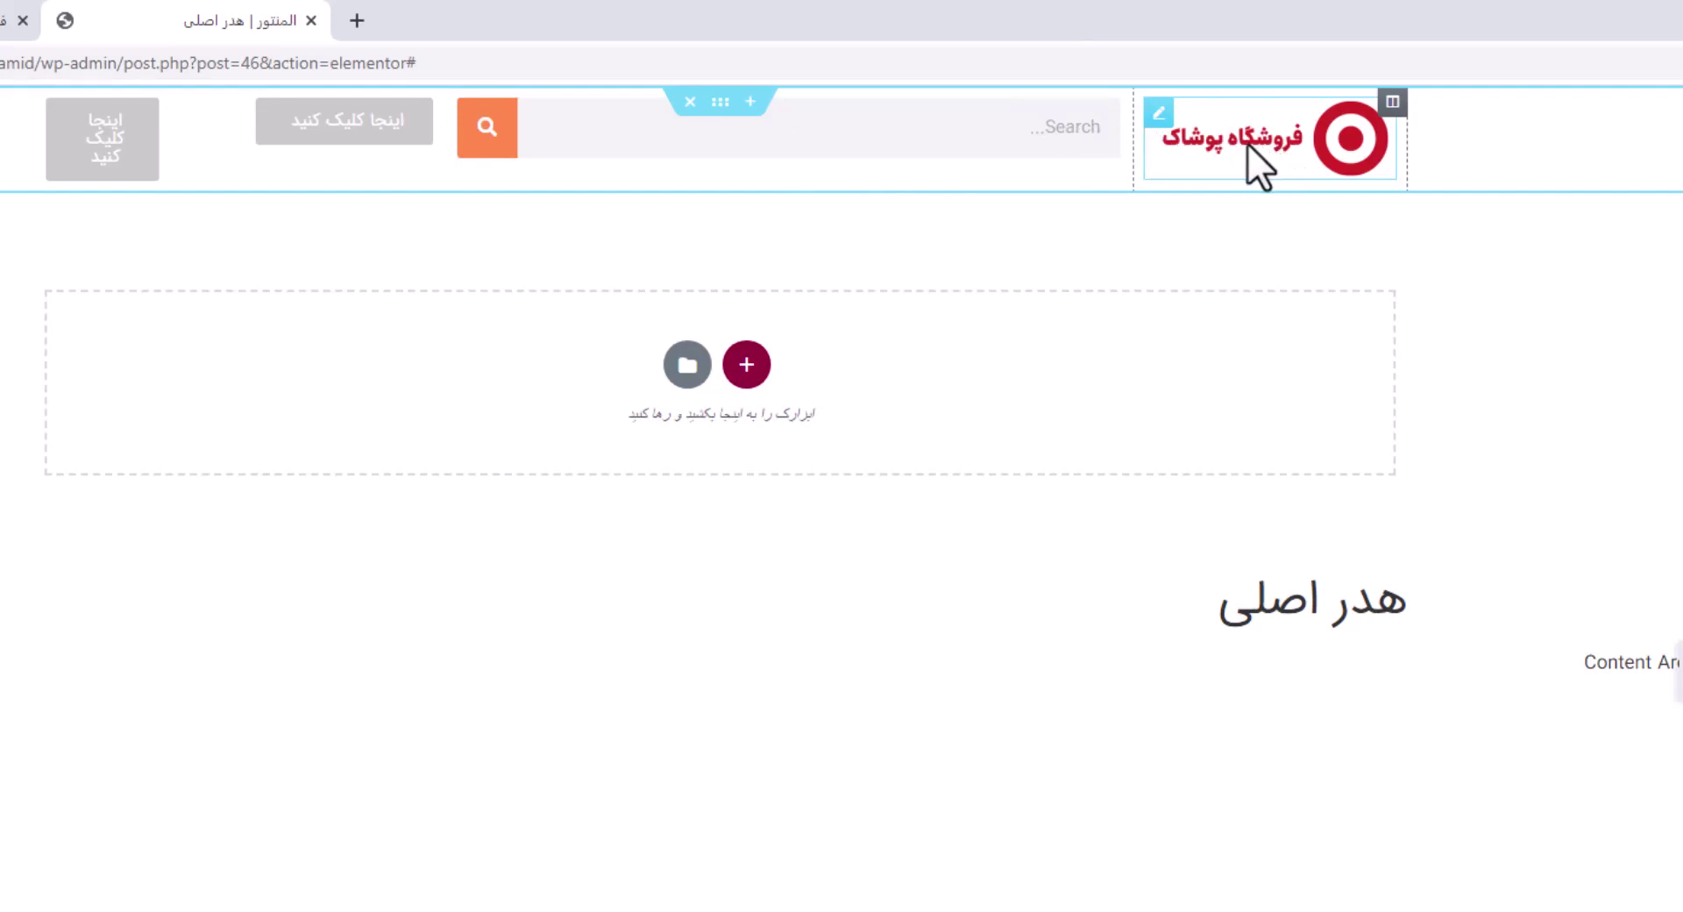
click(722, 104)
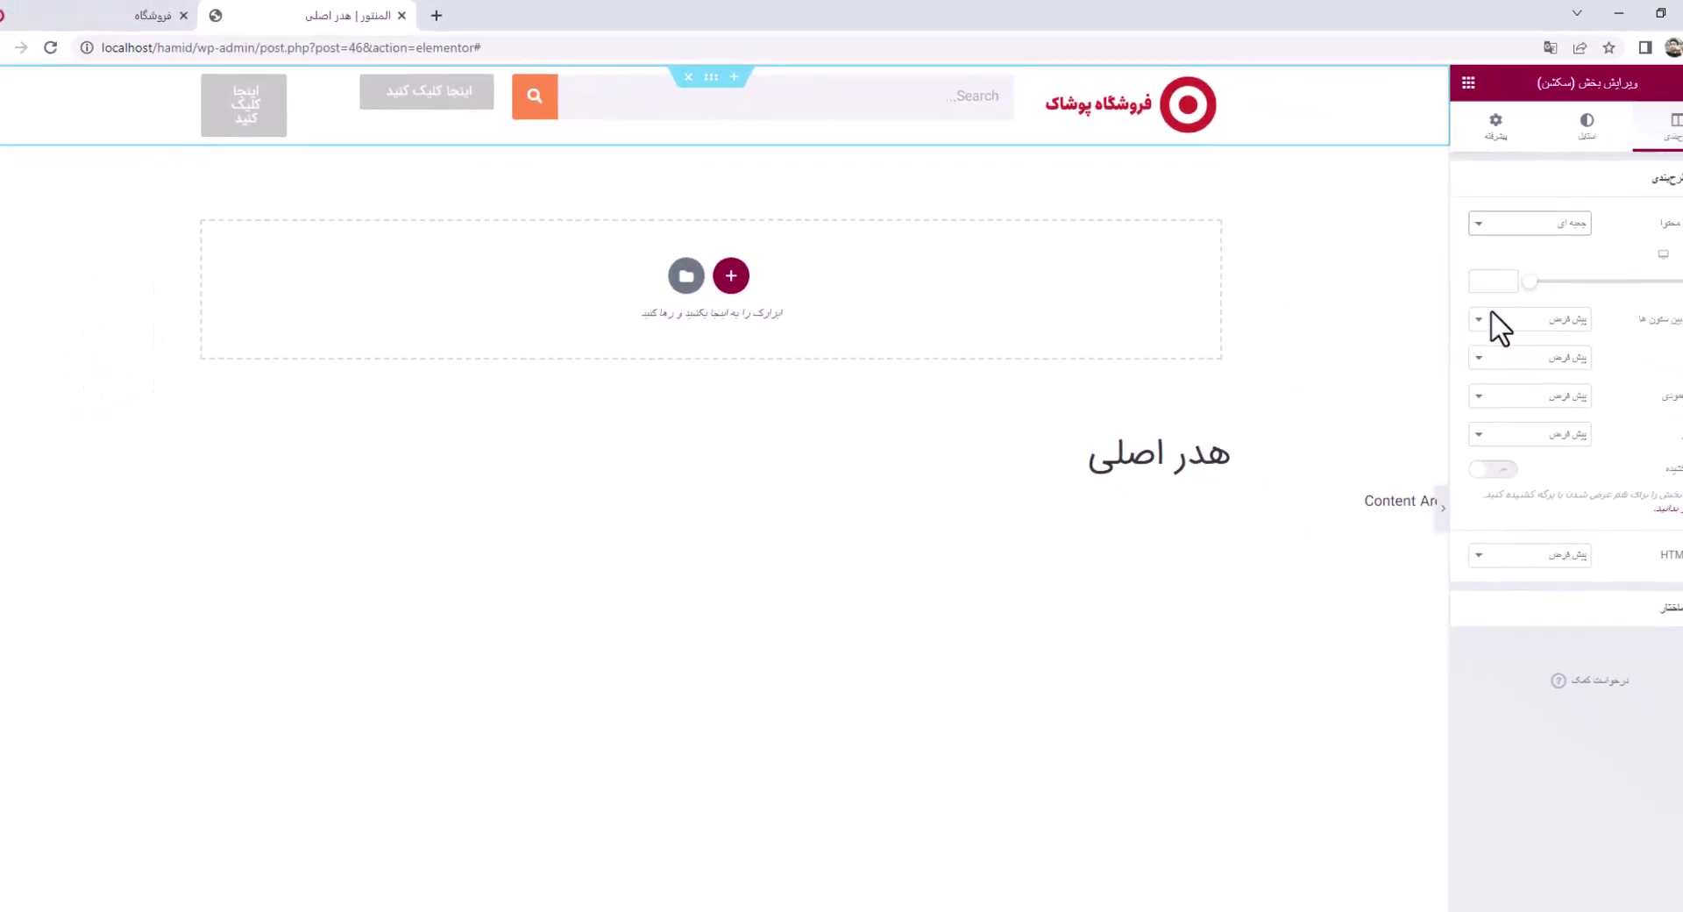
click(1571, 358)
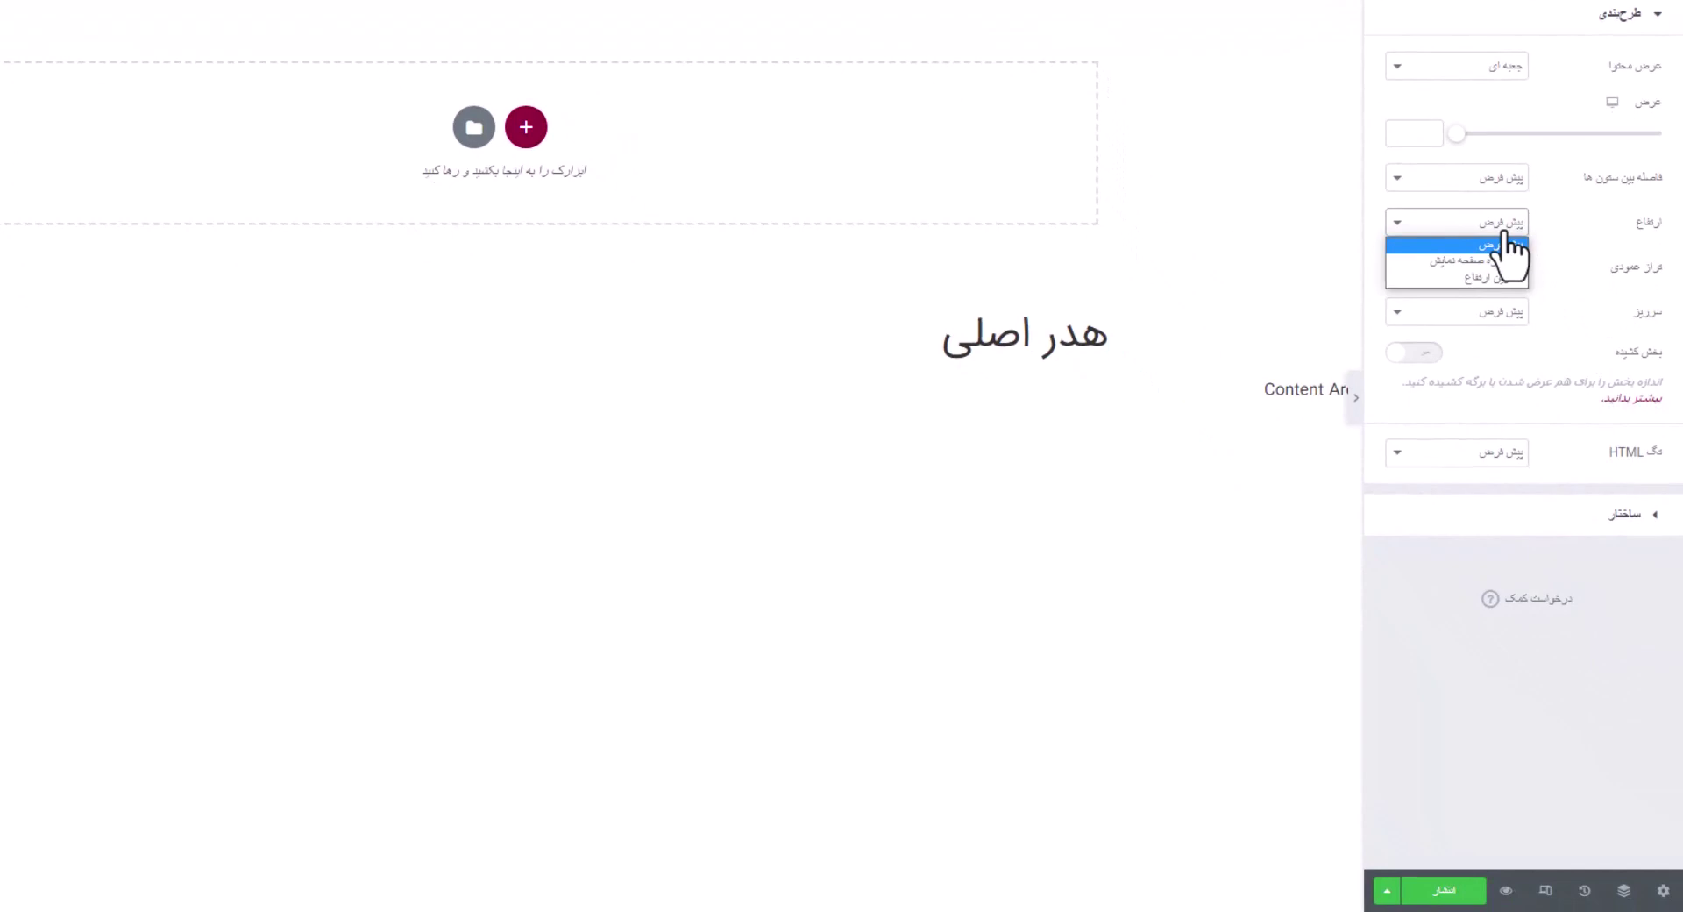
click(1569, 241)
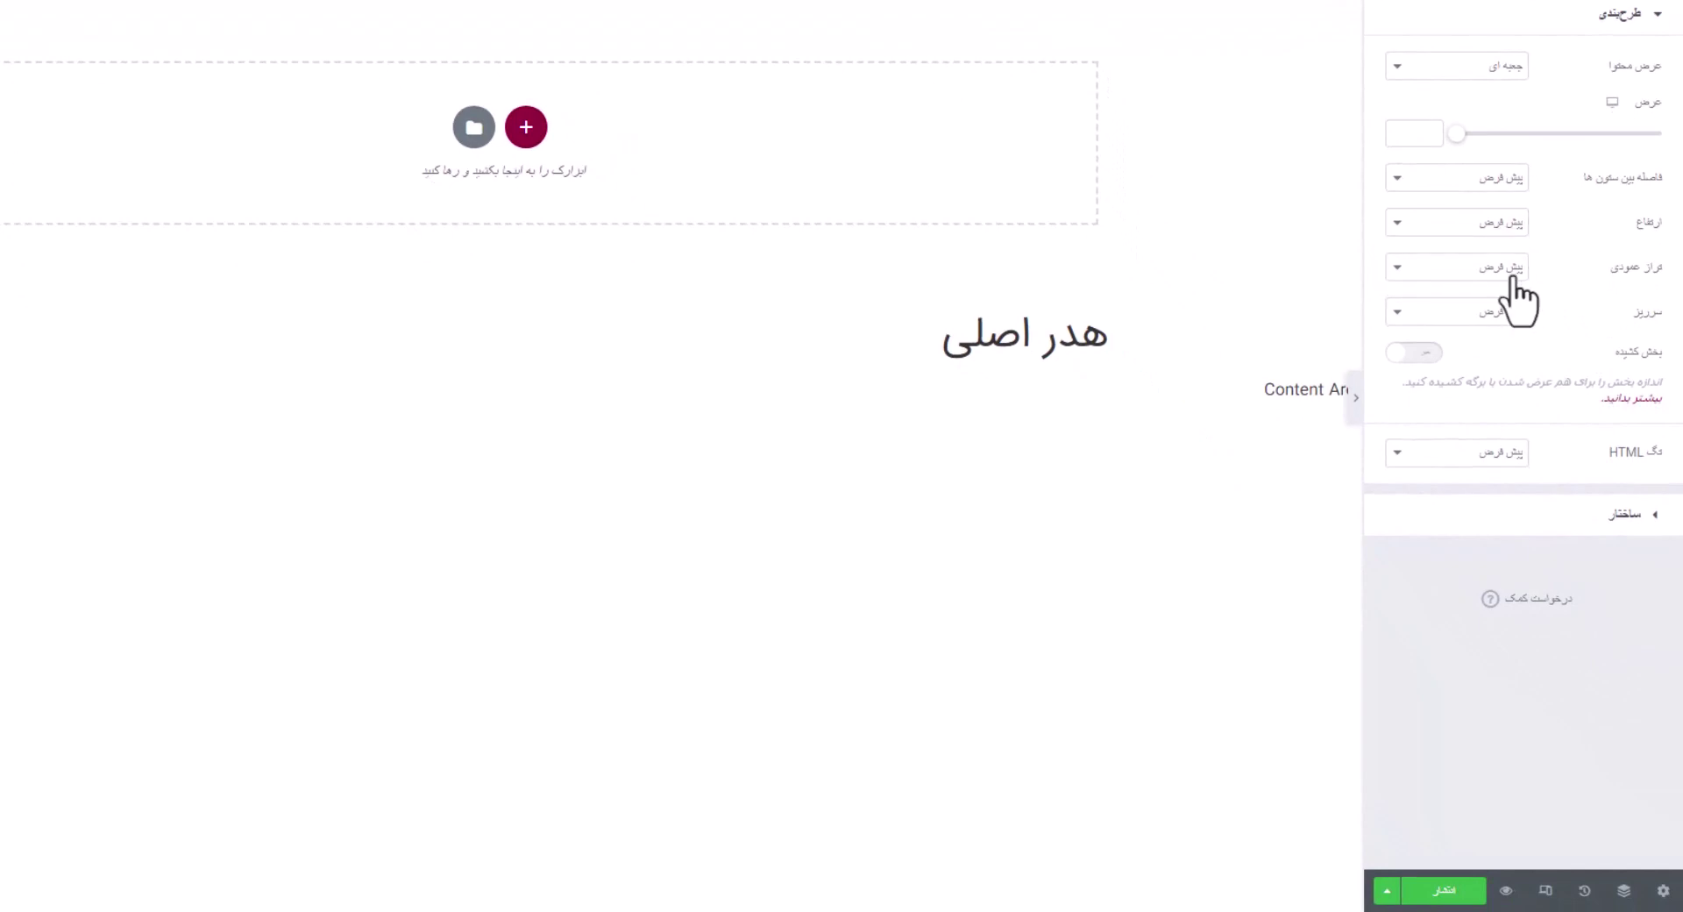
click(1499, 268)
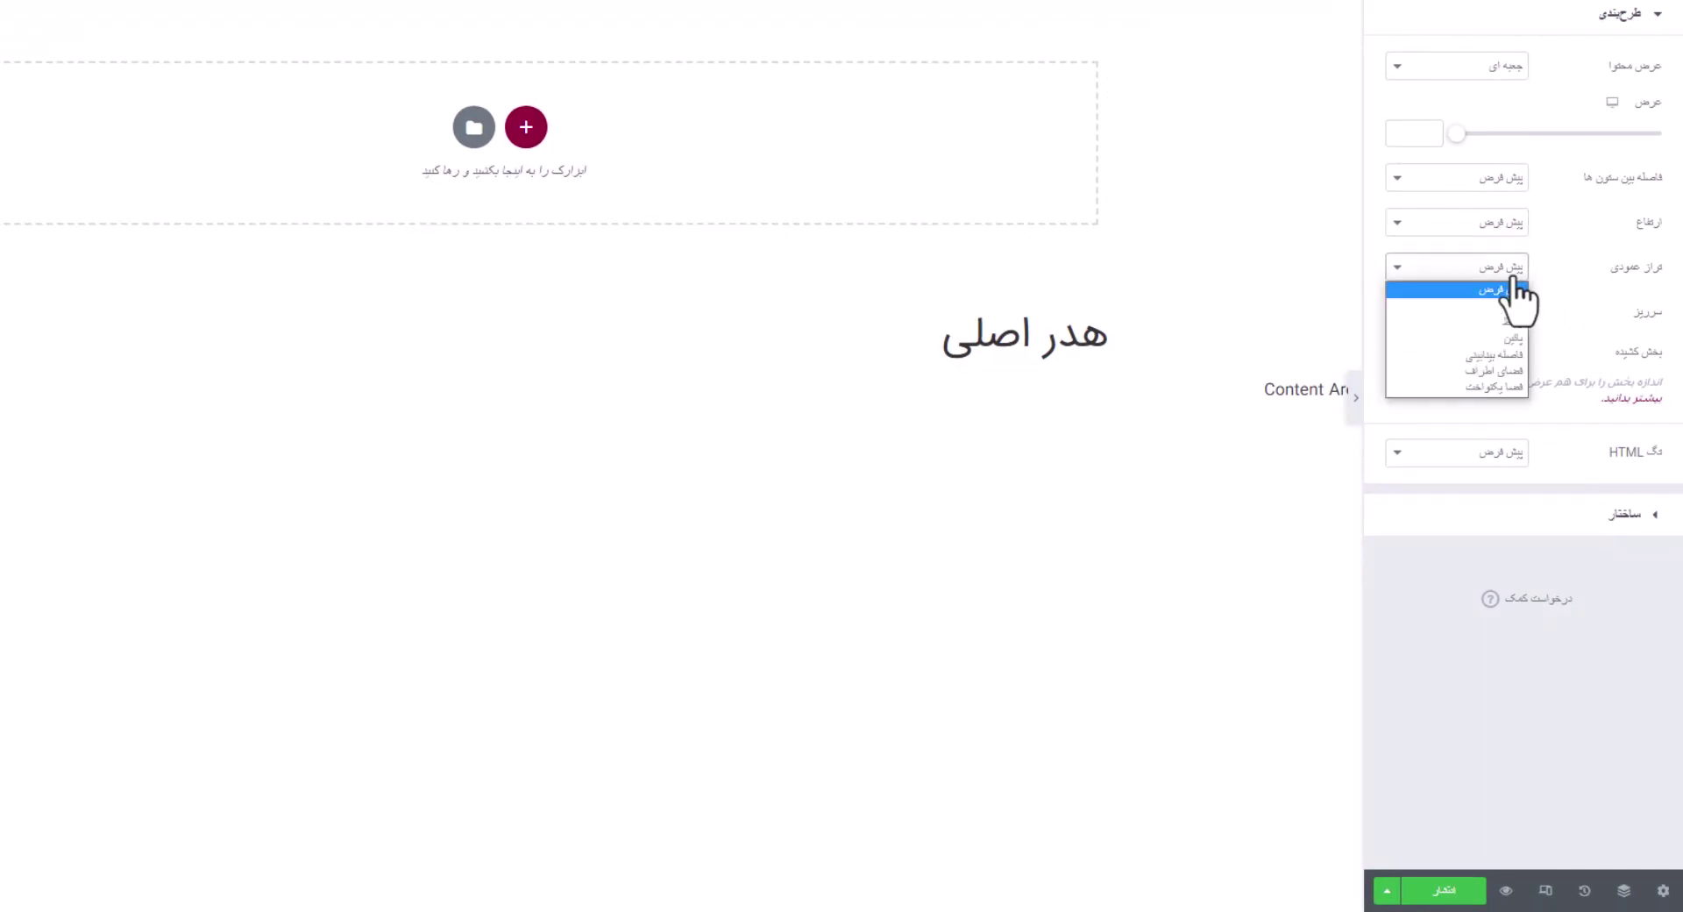
click(1471, 321)
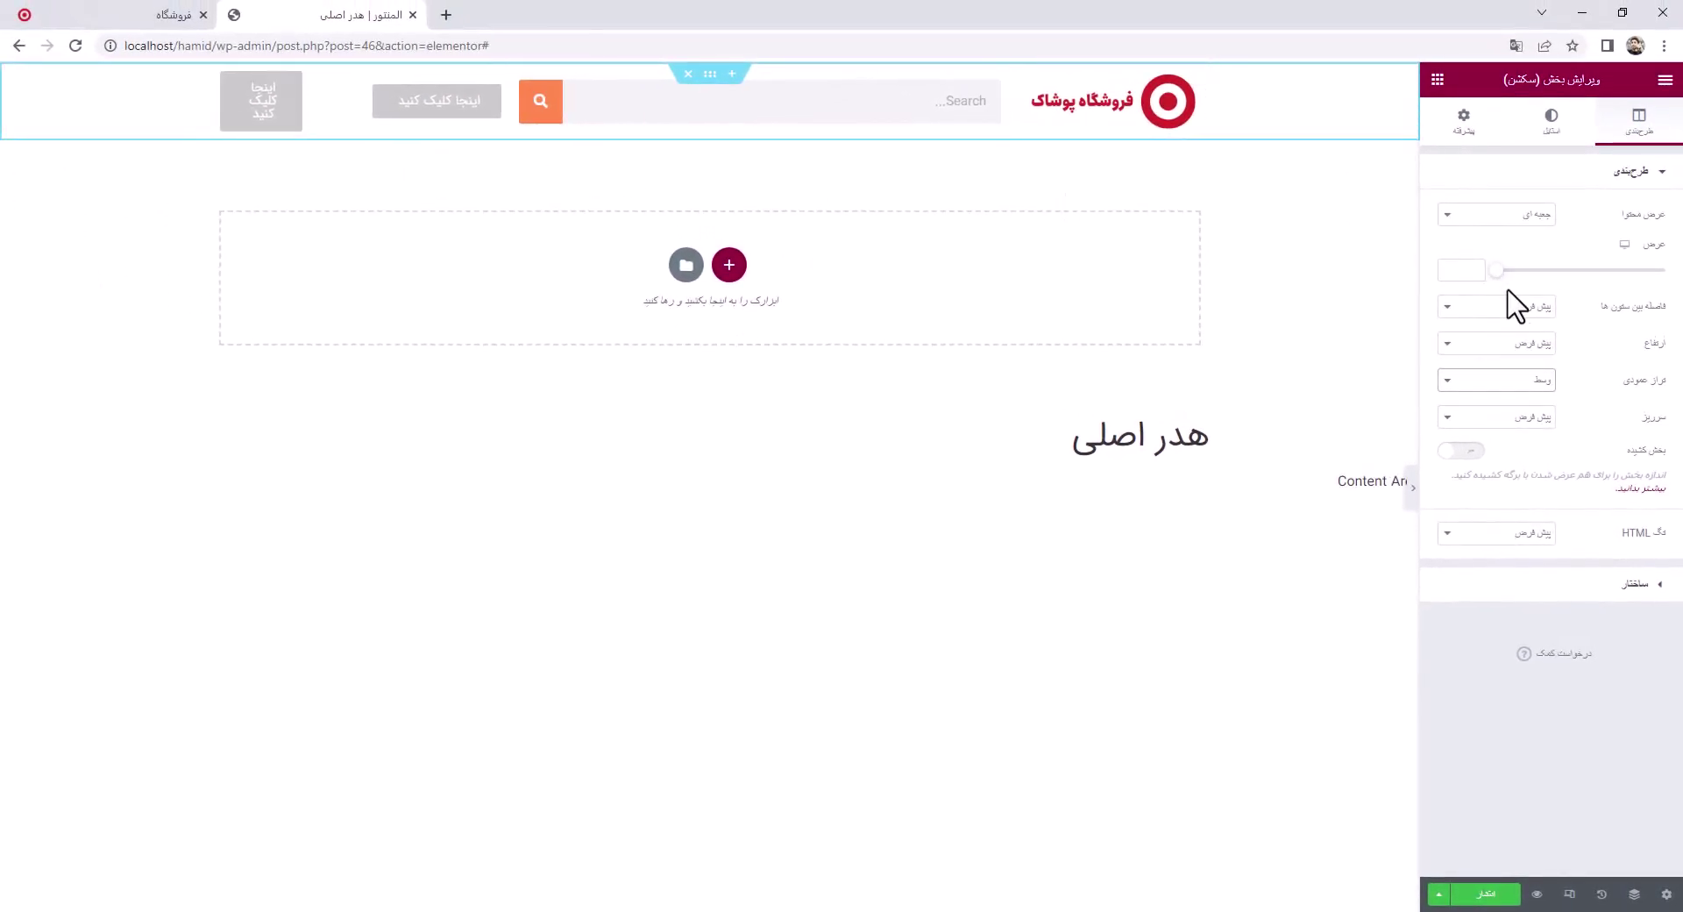
Try the top and bottom vertical alignments on the header section, and return it to middle
click(1506, 330)
click(1526, 408)
click(1532, 384)
click(1535, 438)
click(1532, 383)
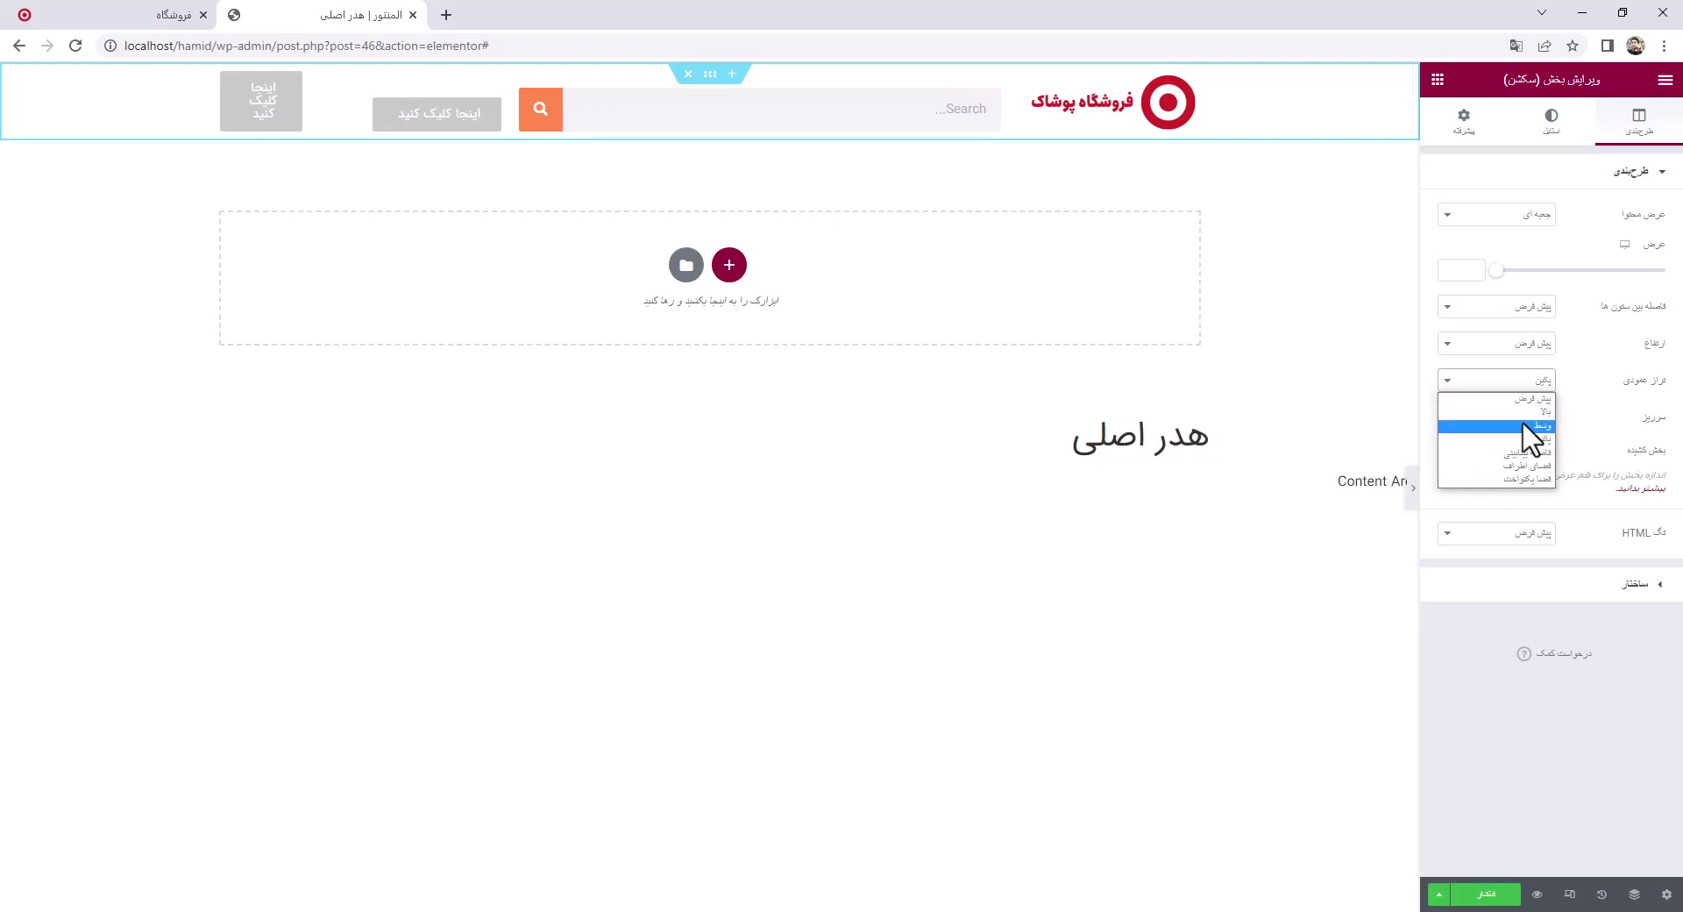
click(1525, 426)
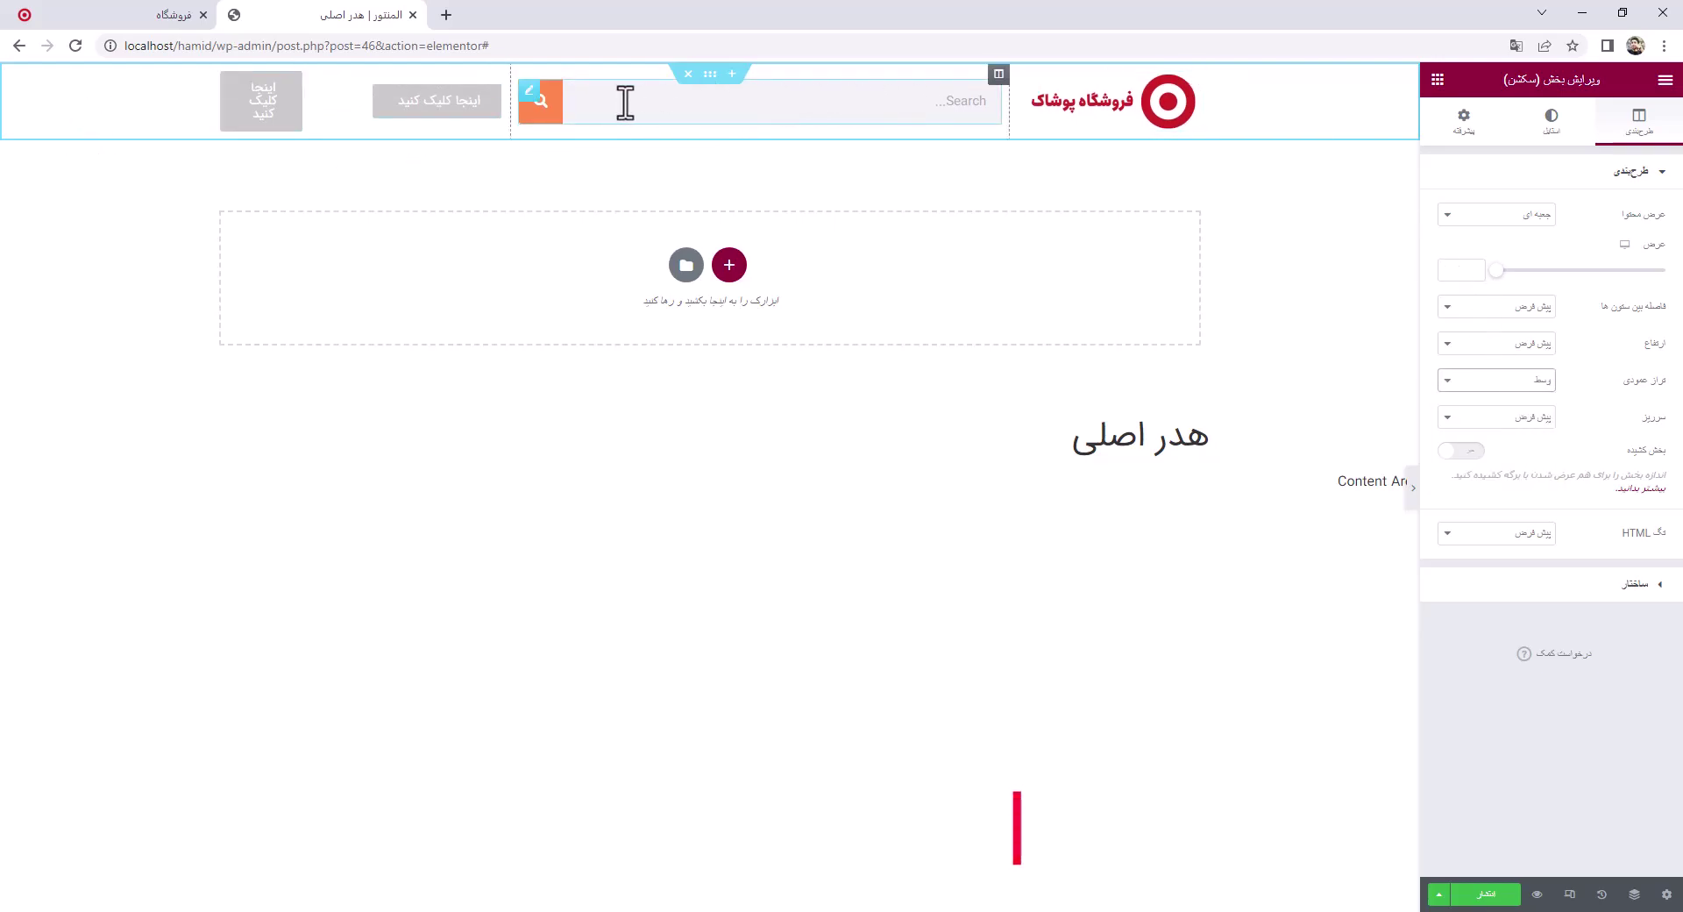
Open the Search Form widget's settings, try the Minimal and Full Screen skins, and return to the Classic skin
click(530, 93)
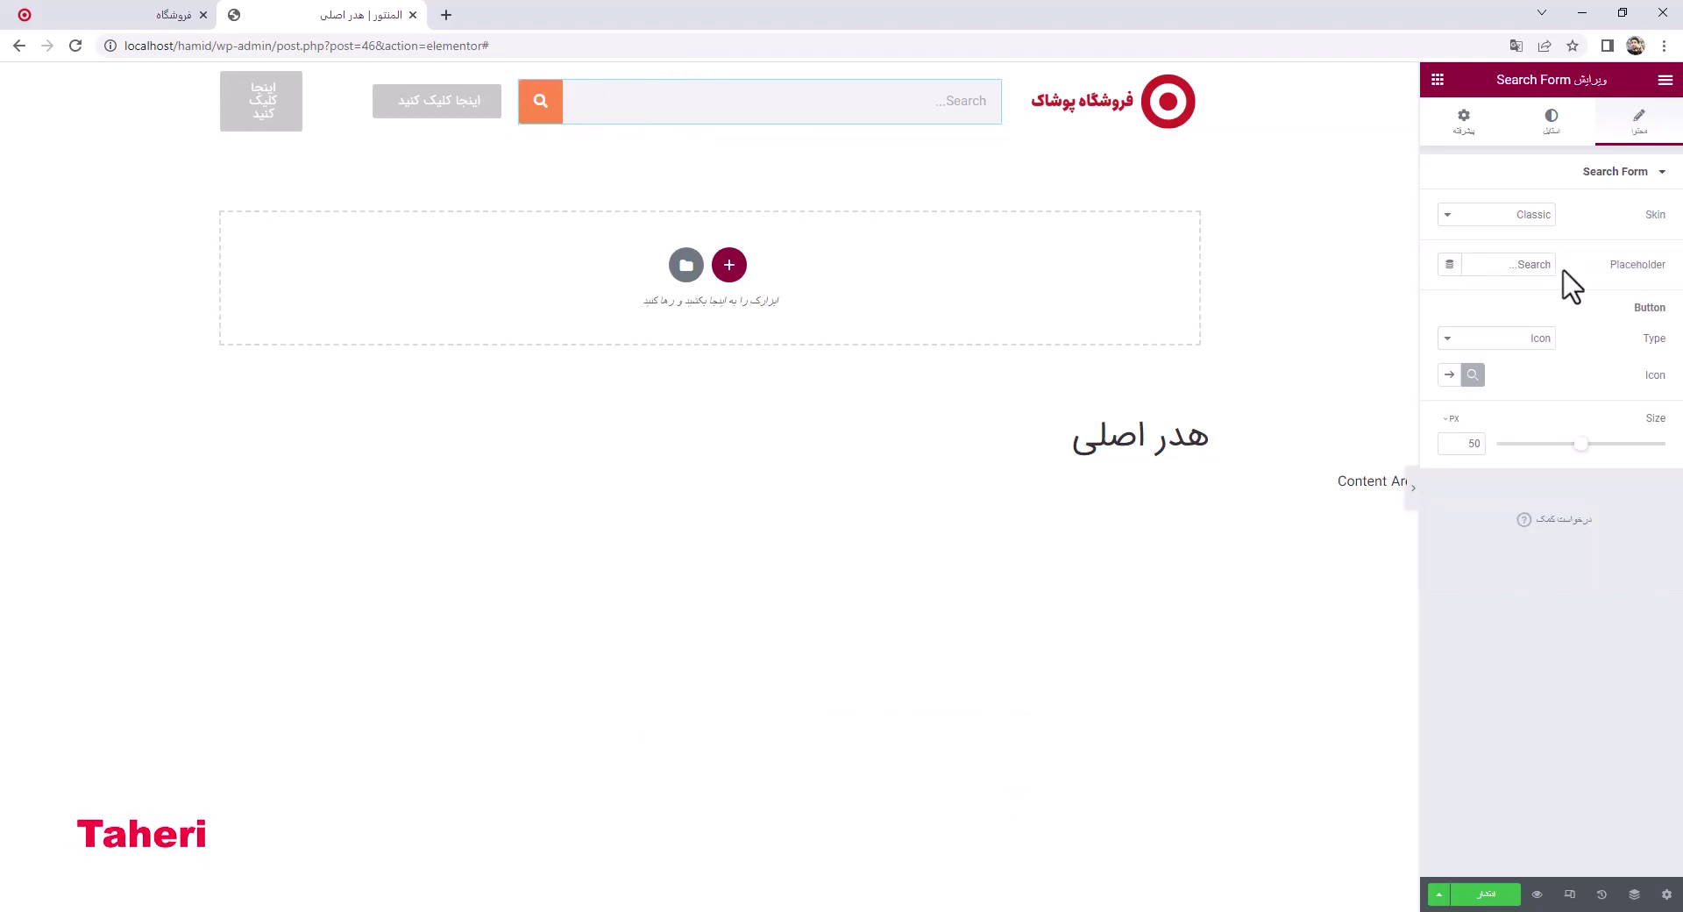
click(1522, 217)
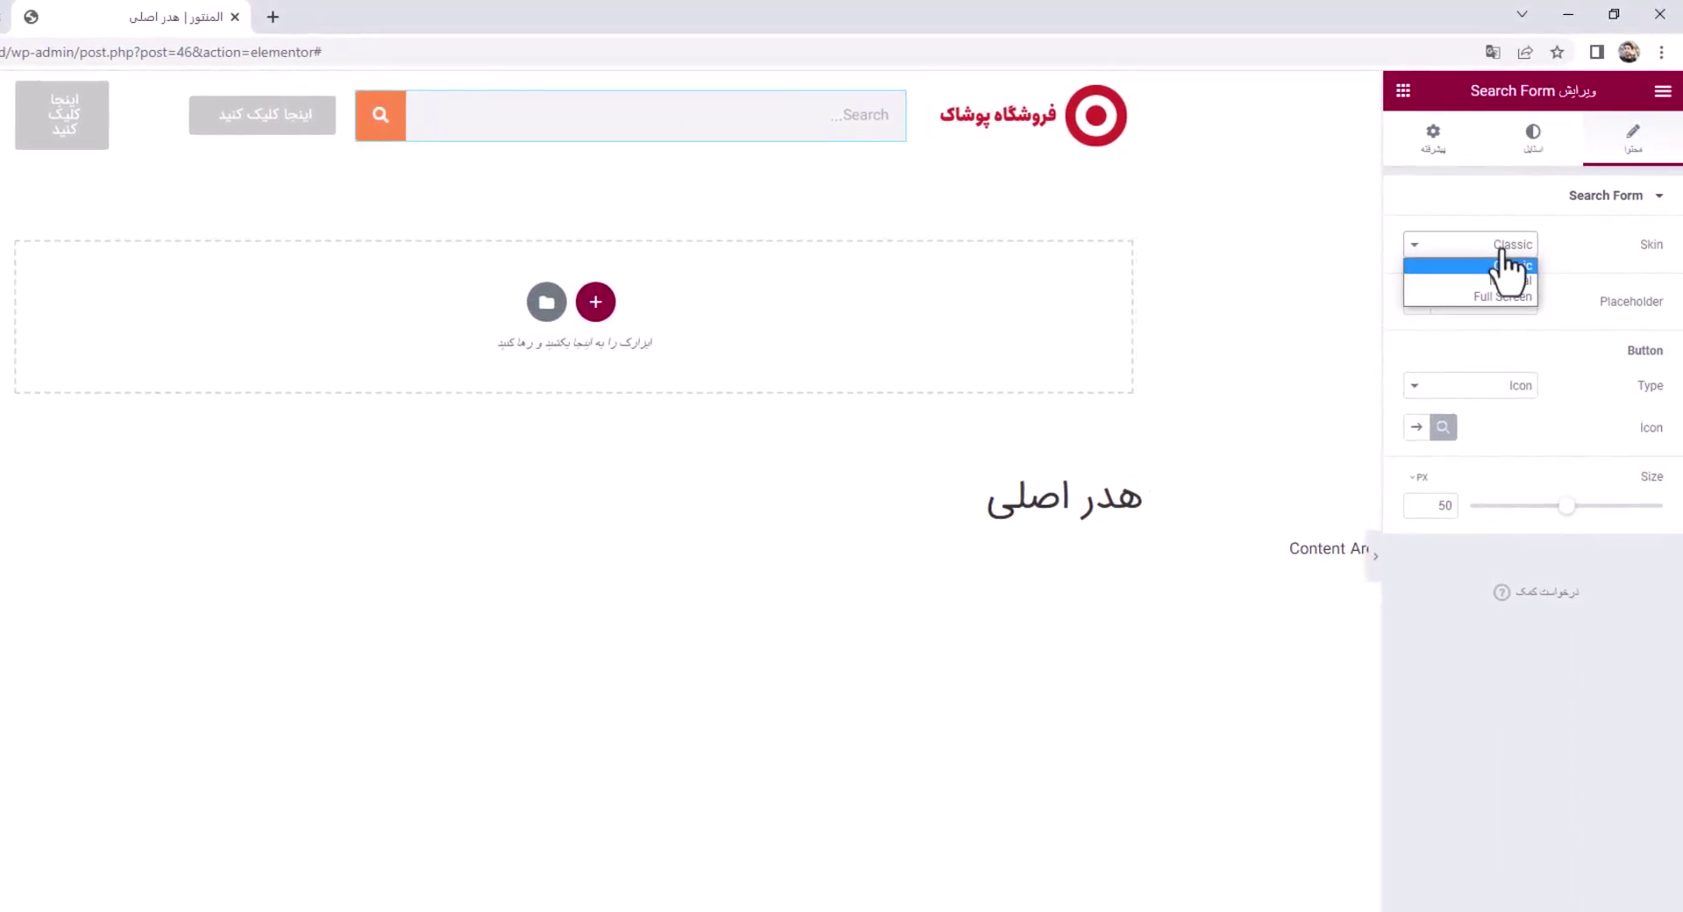
click(1497, 281)
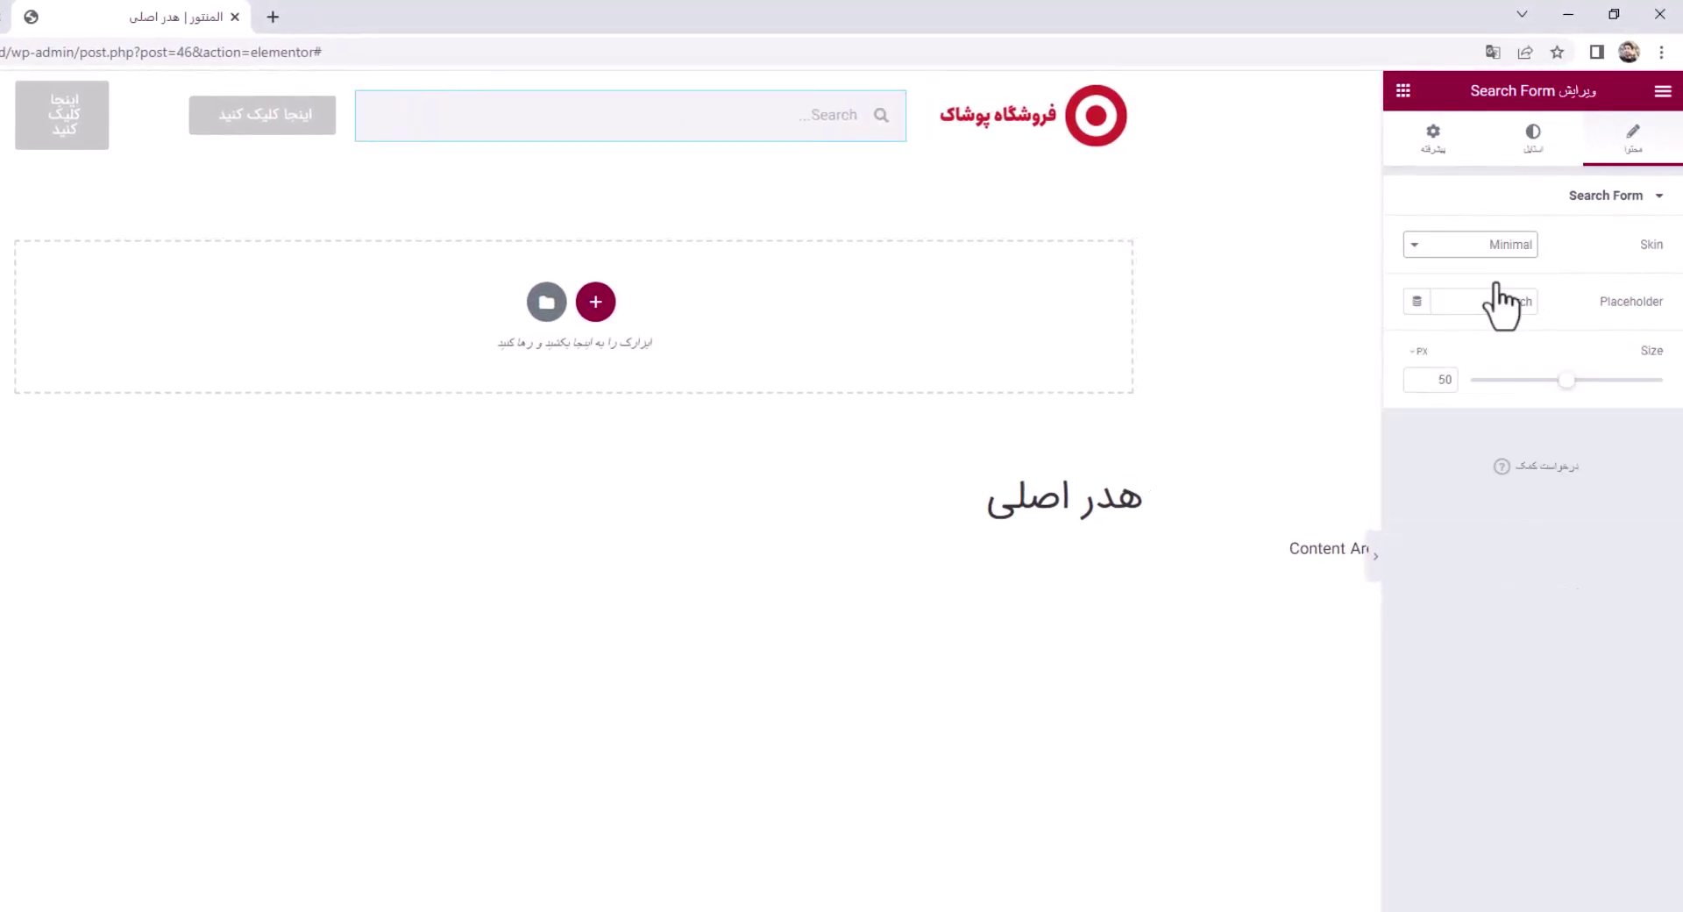
click(1482, 247)
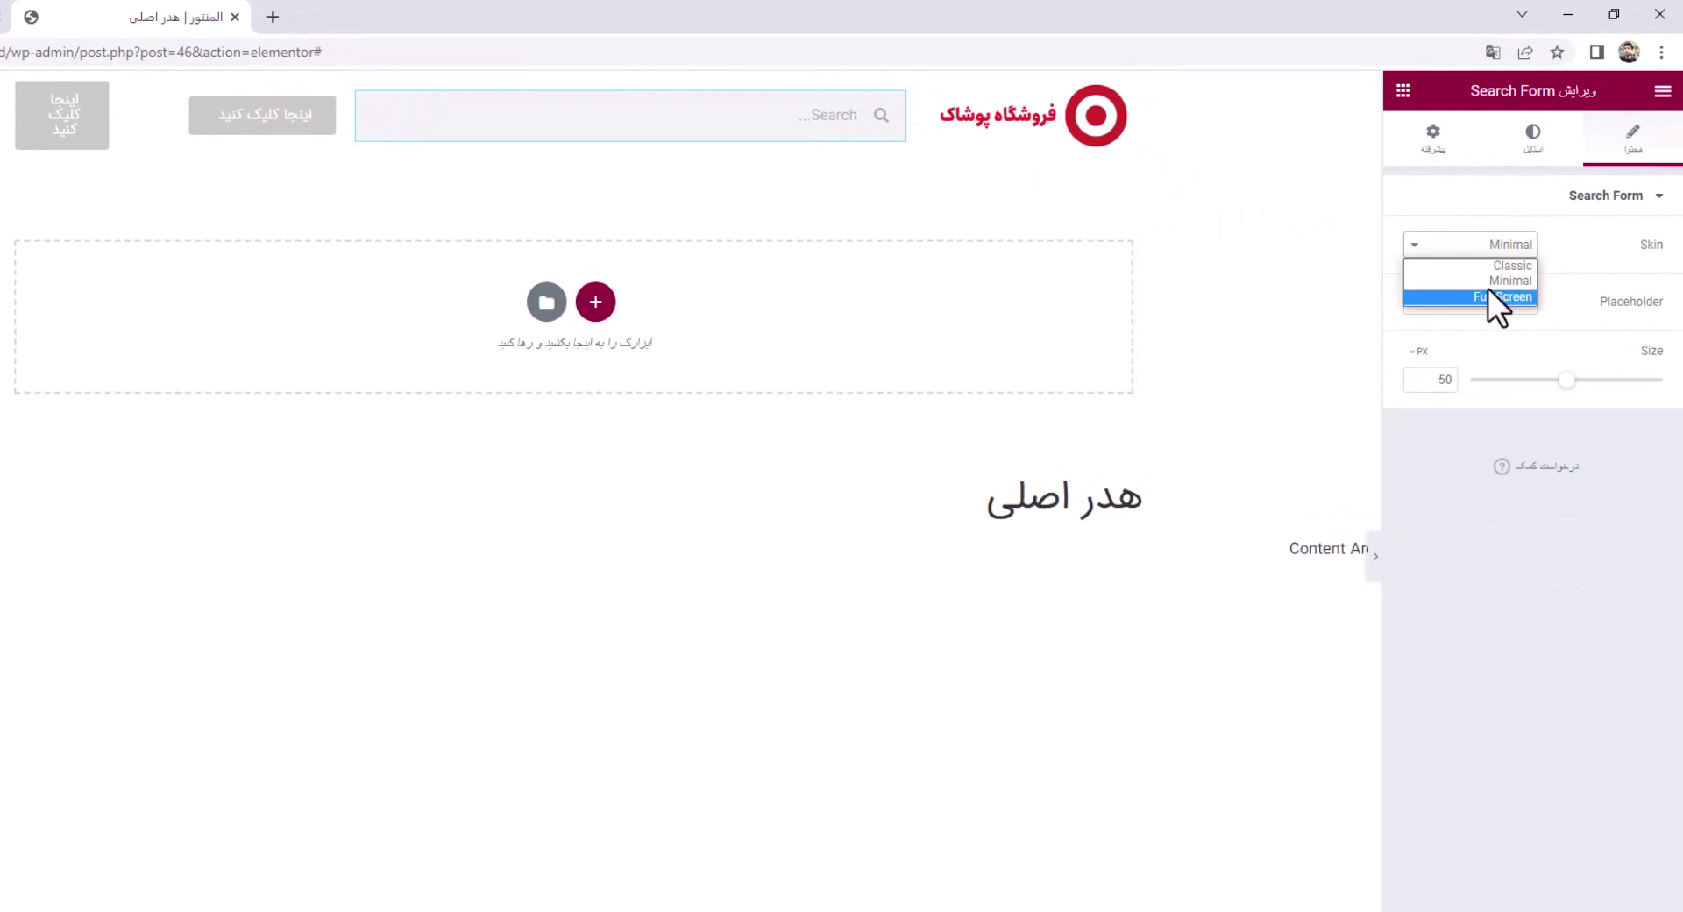
click(1508, 294)
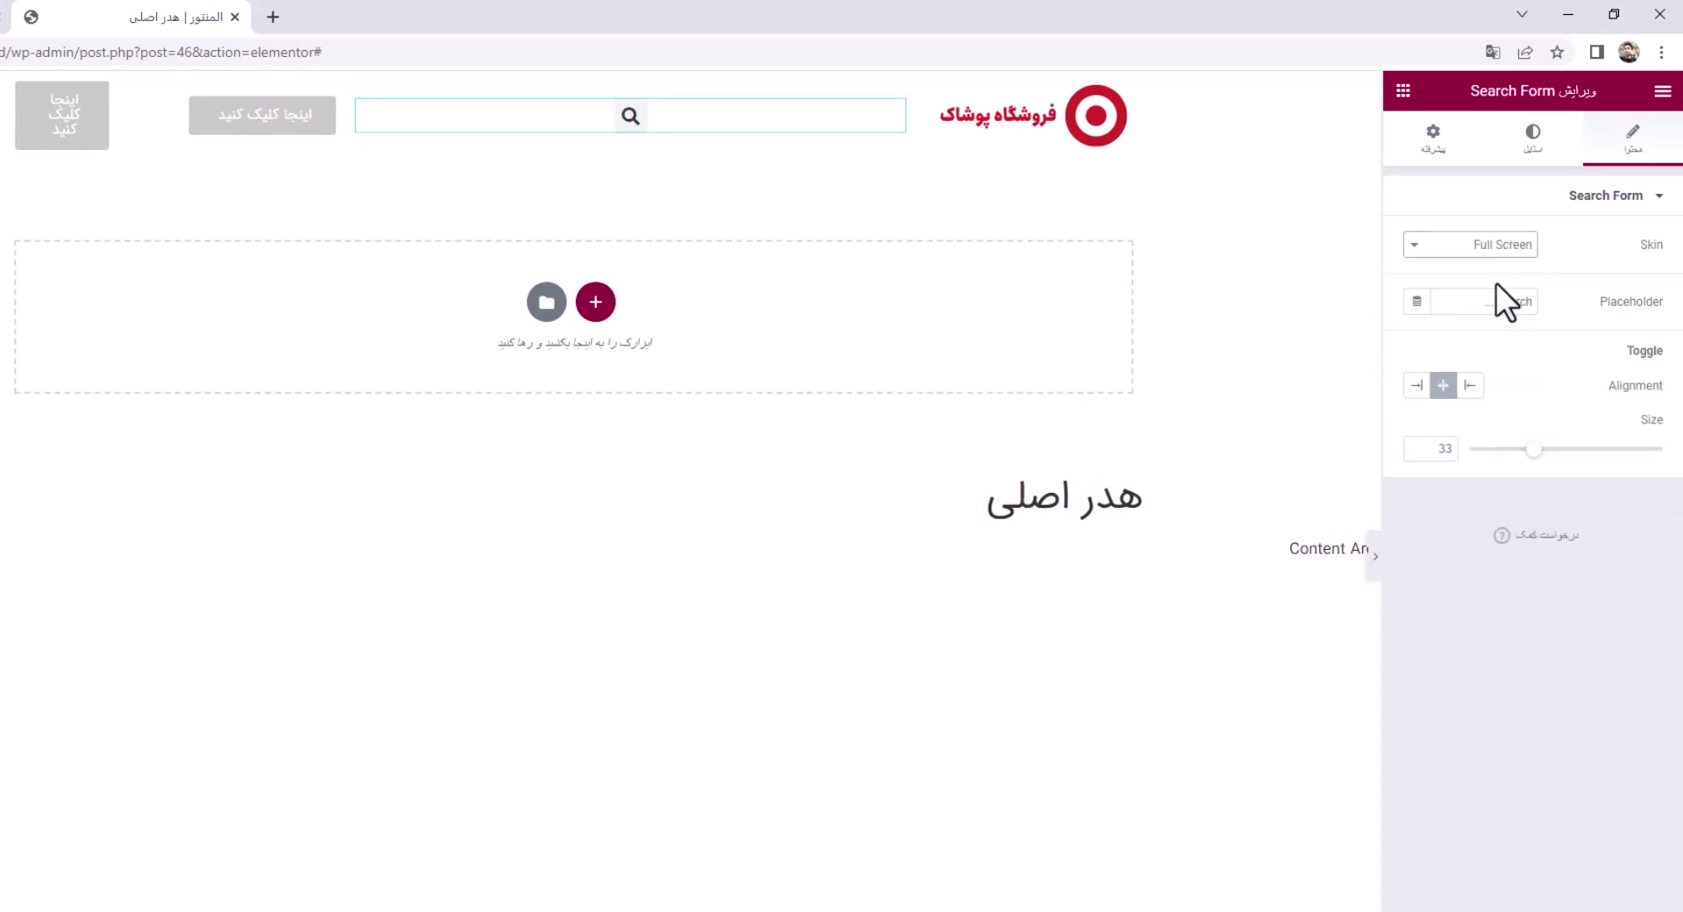
click(629, 117)
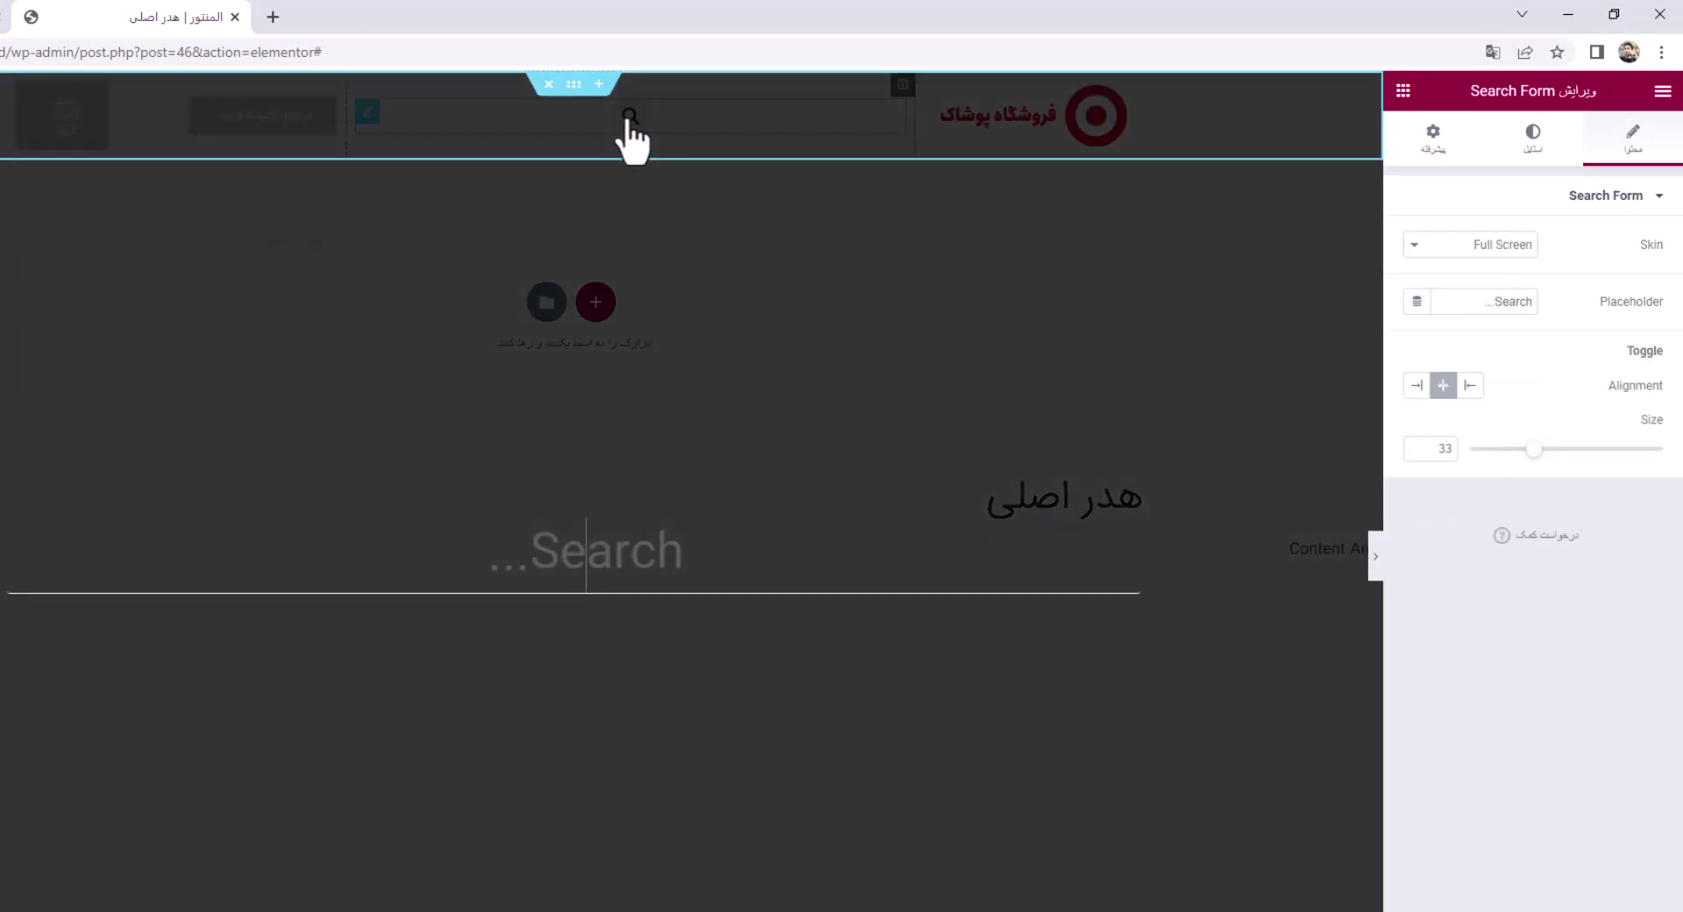
click(898, 272)
click(1506, 248)
click(1499, 265)
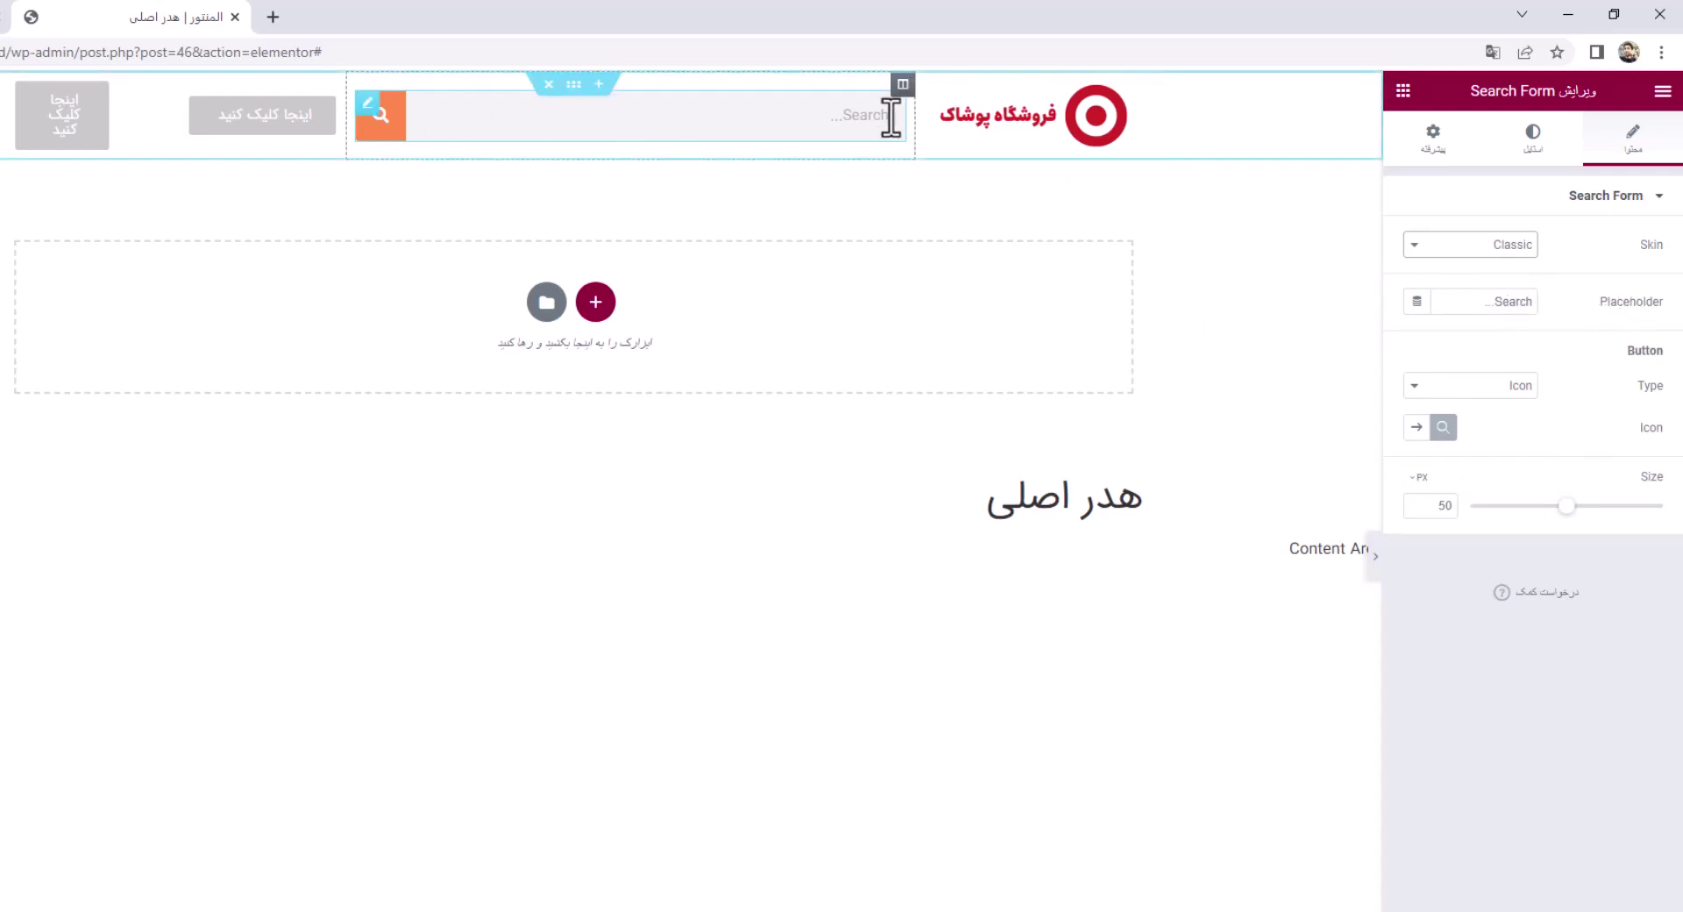
Replace the search form's placeholder with "محصول مورد نظر را جستجو کنید ..."
drag(1465, 300, 1611, 300)
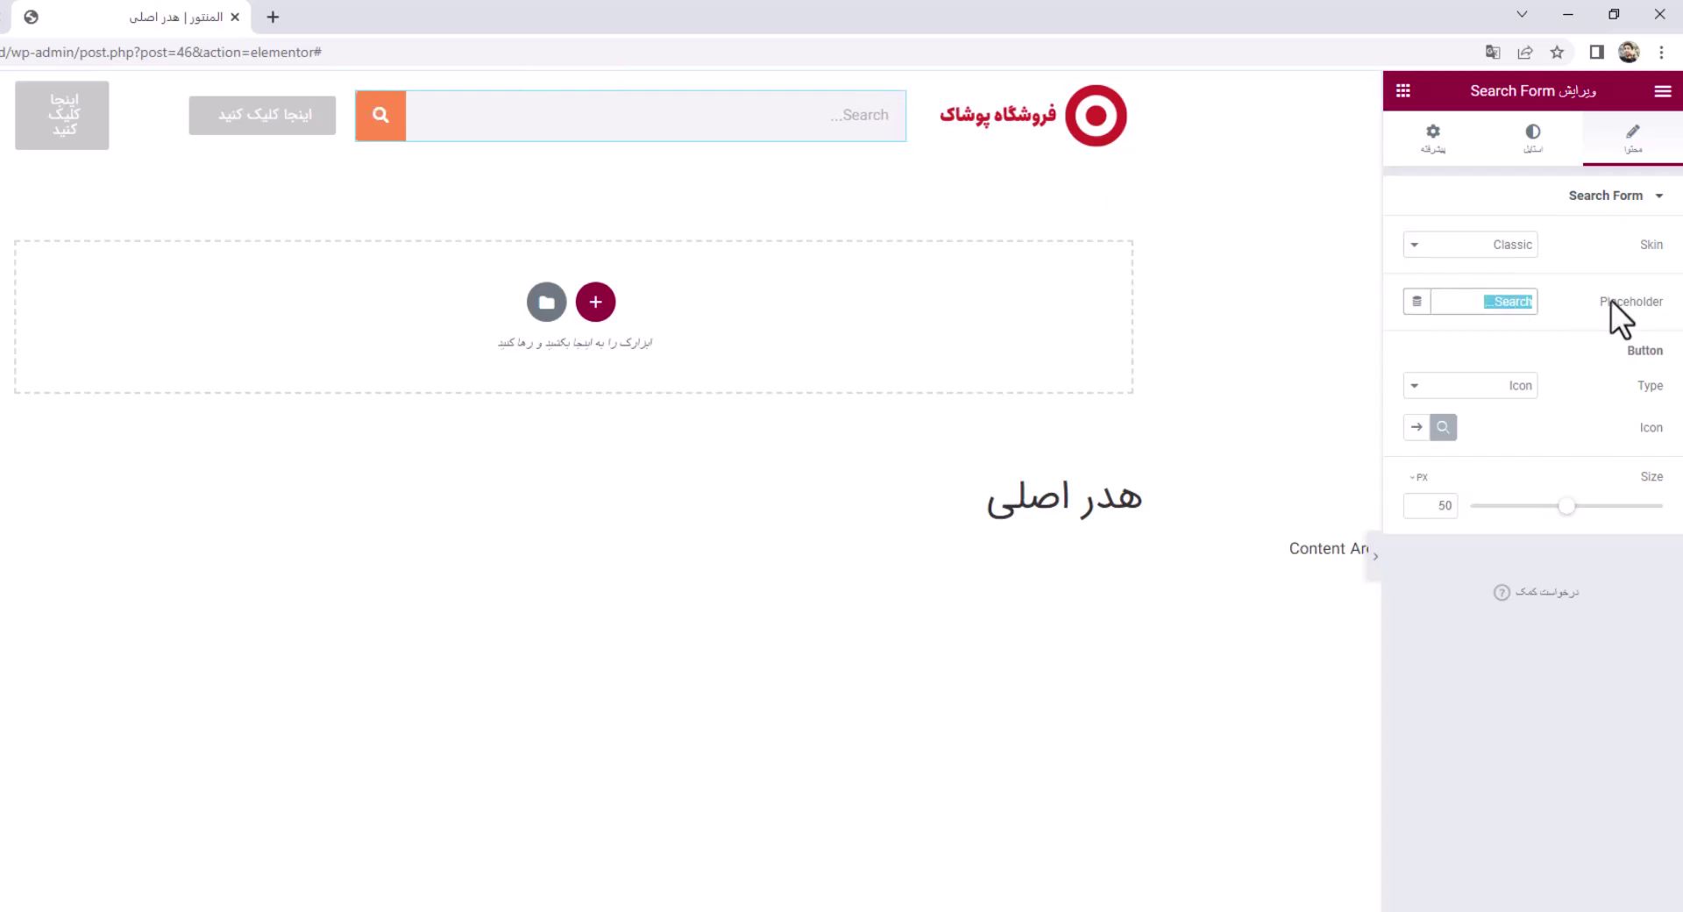
text(lpw,g)
key(ctrl+a)
key(BackSpace)
text(محصول مورد نظر)
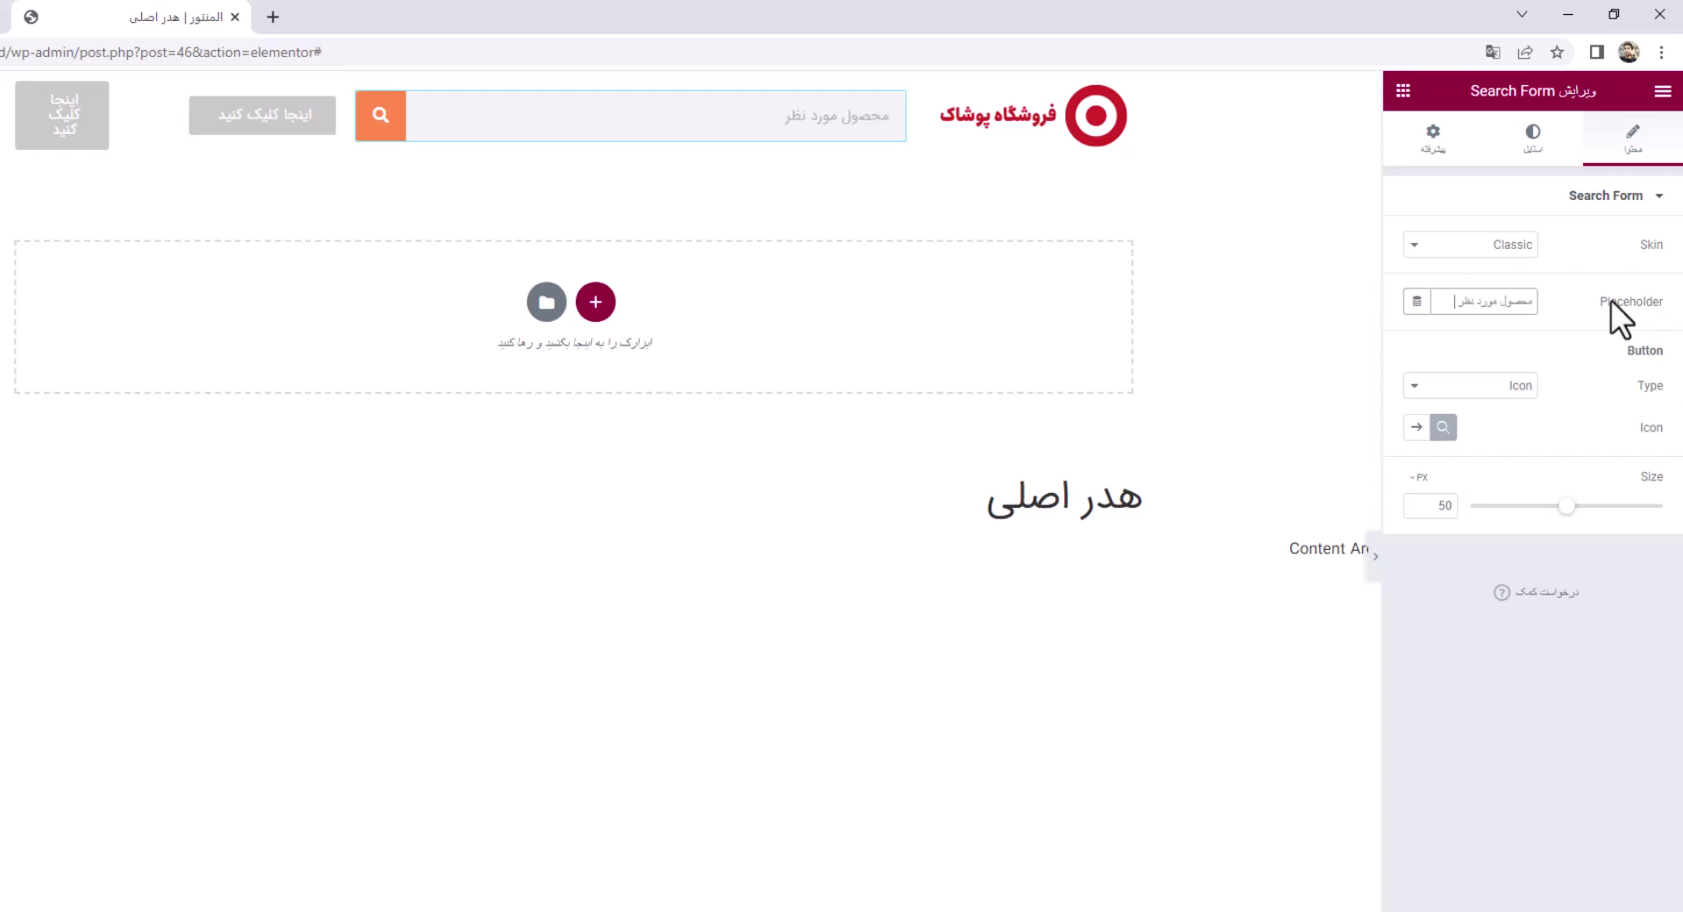
text( را جستجو کنید)
key(BackSpace)
key(BackSpace)
key(BackSpace)
text(ید ...)
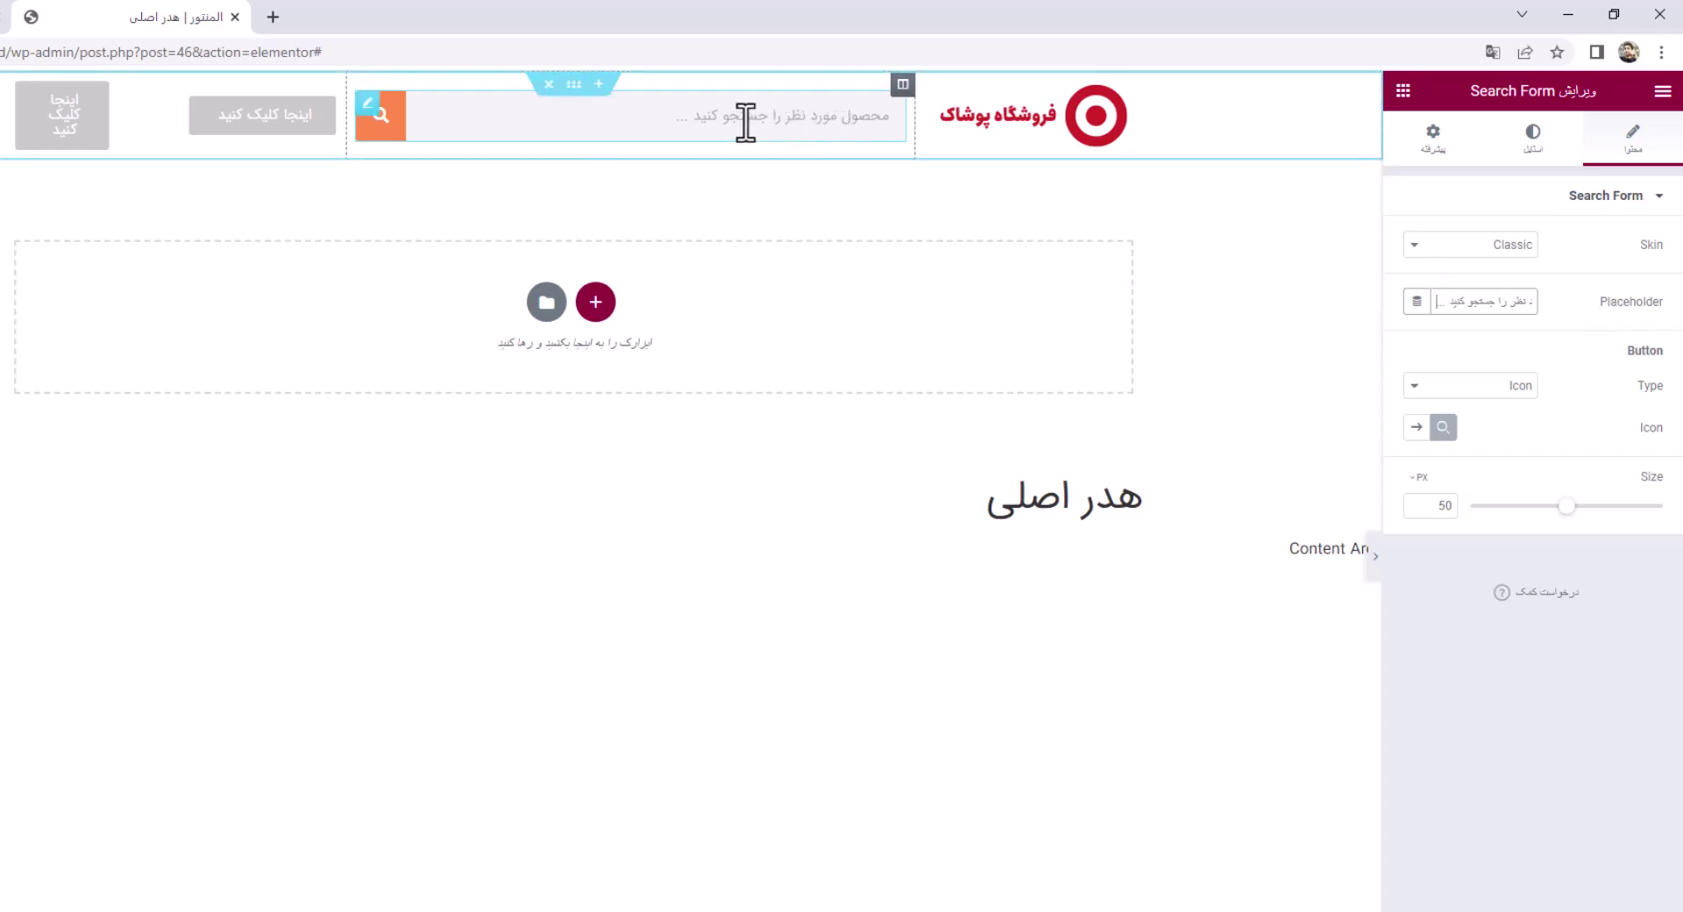
Try entering sample text in the header's search field, and clear it again
click(818, 123)
text(تشسن)
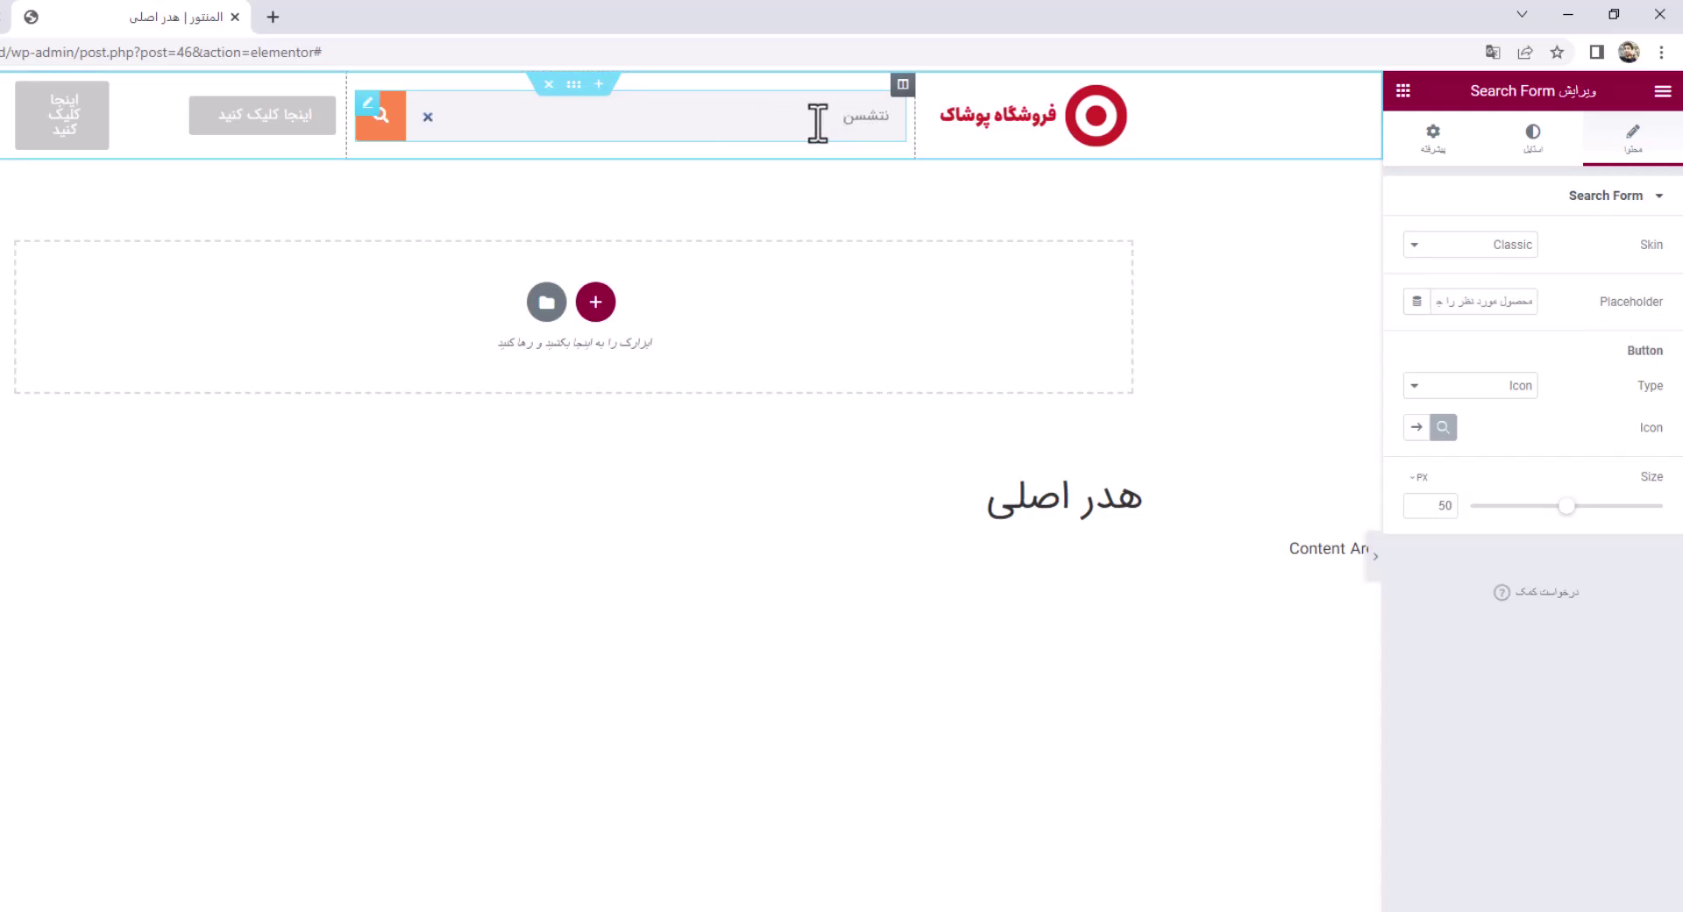
key(BackSpace)
key(BackSpace)
key(BackSpace)
key(BackSpace)
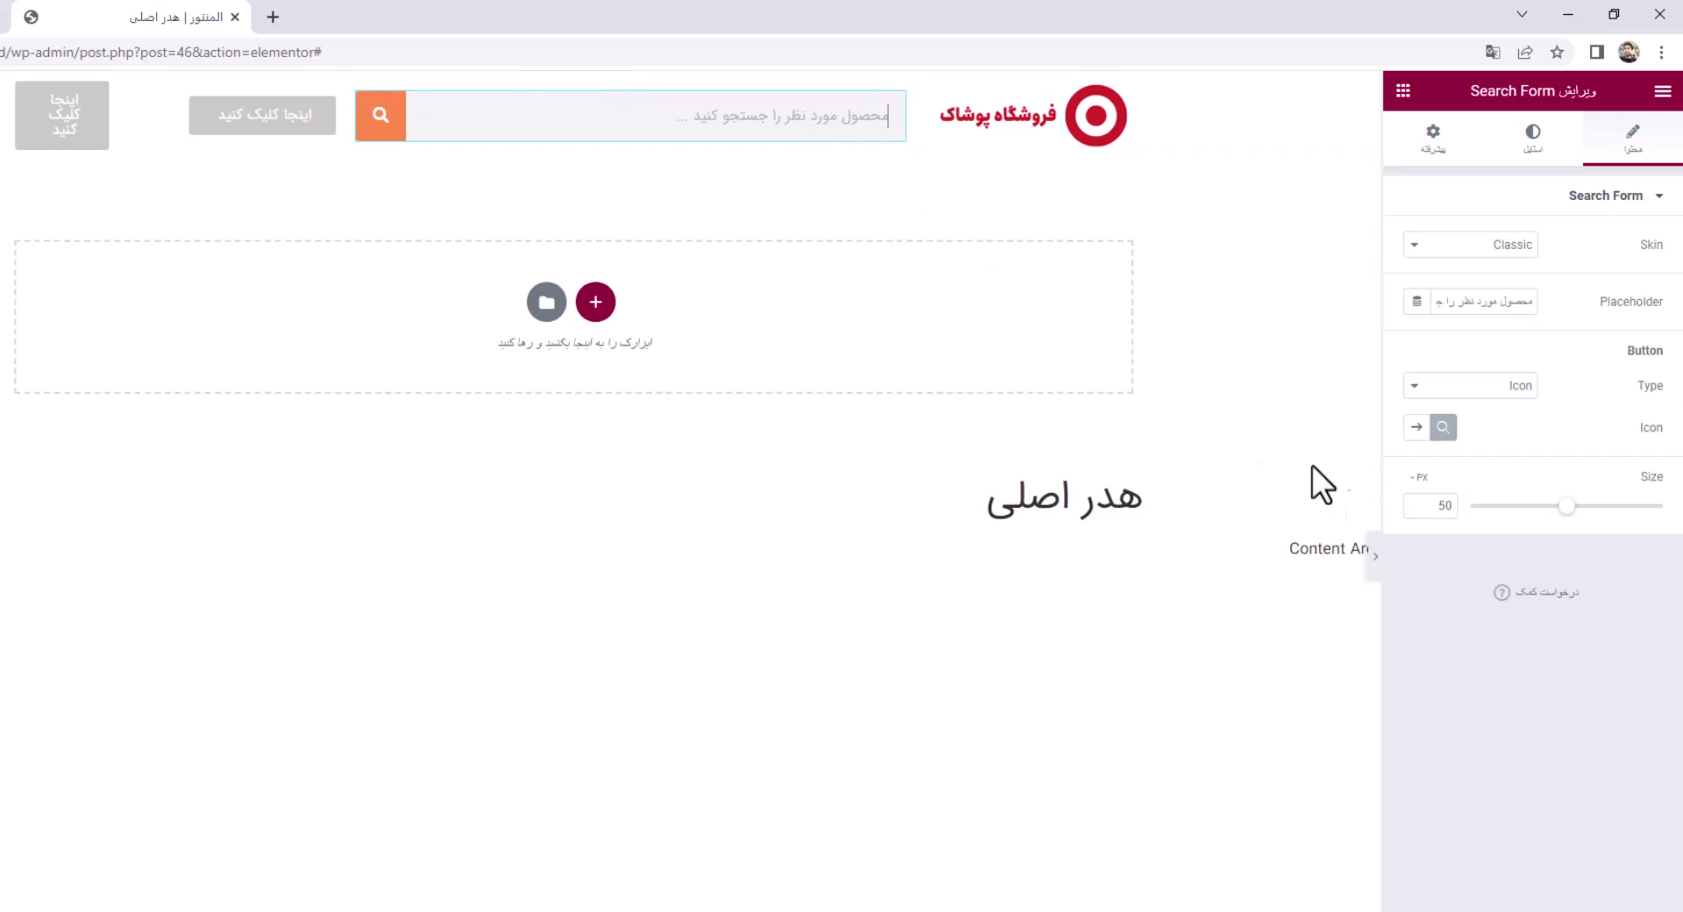
Change the search form's button type to Text and set its label to "جستجو"
click(1521, 386)
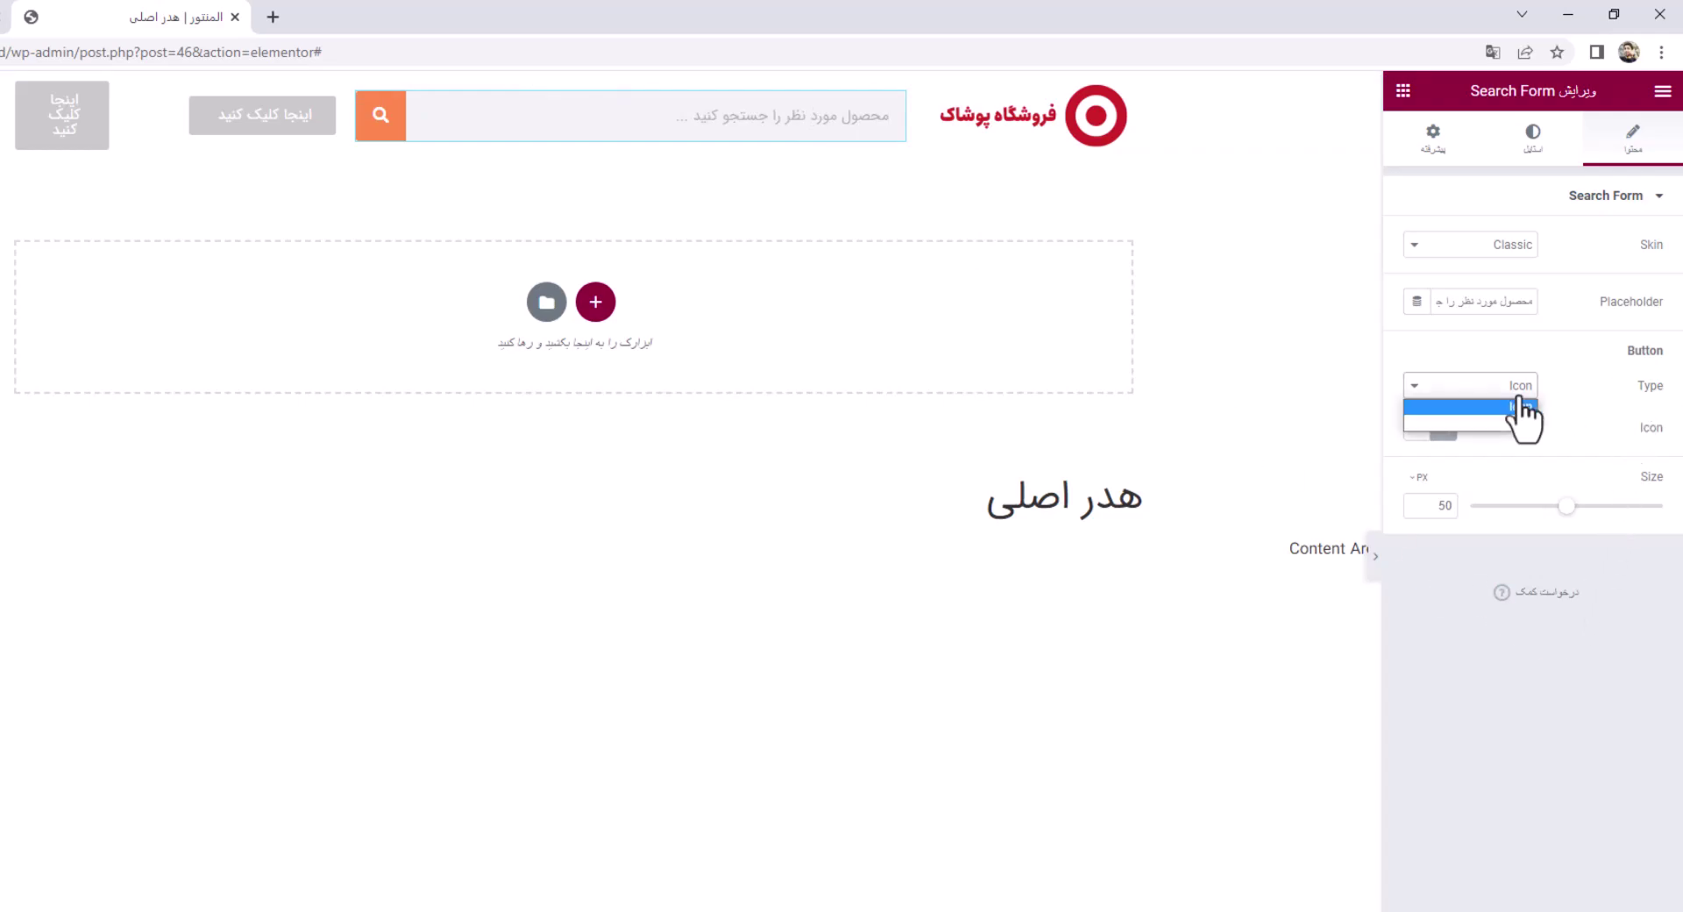
click(1522, 421)
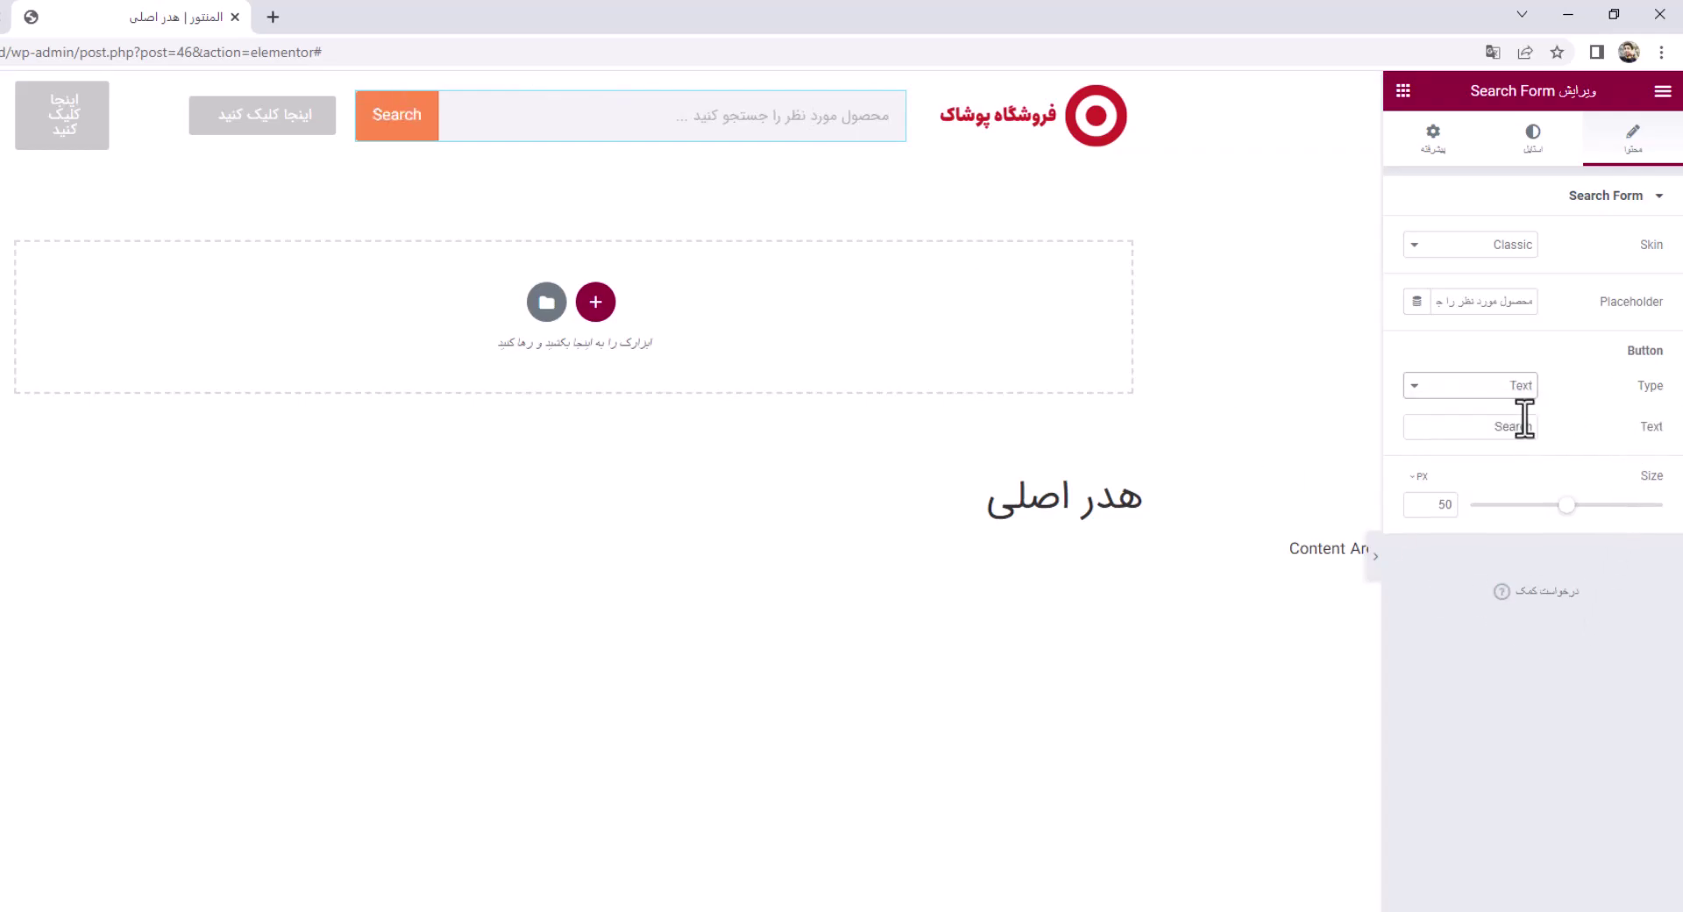
double_click(1492, 426)
text(جستجو)
click(1518, 395)
click(1523, 415)
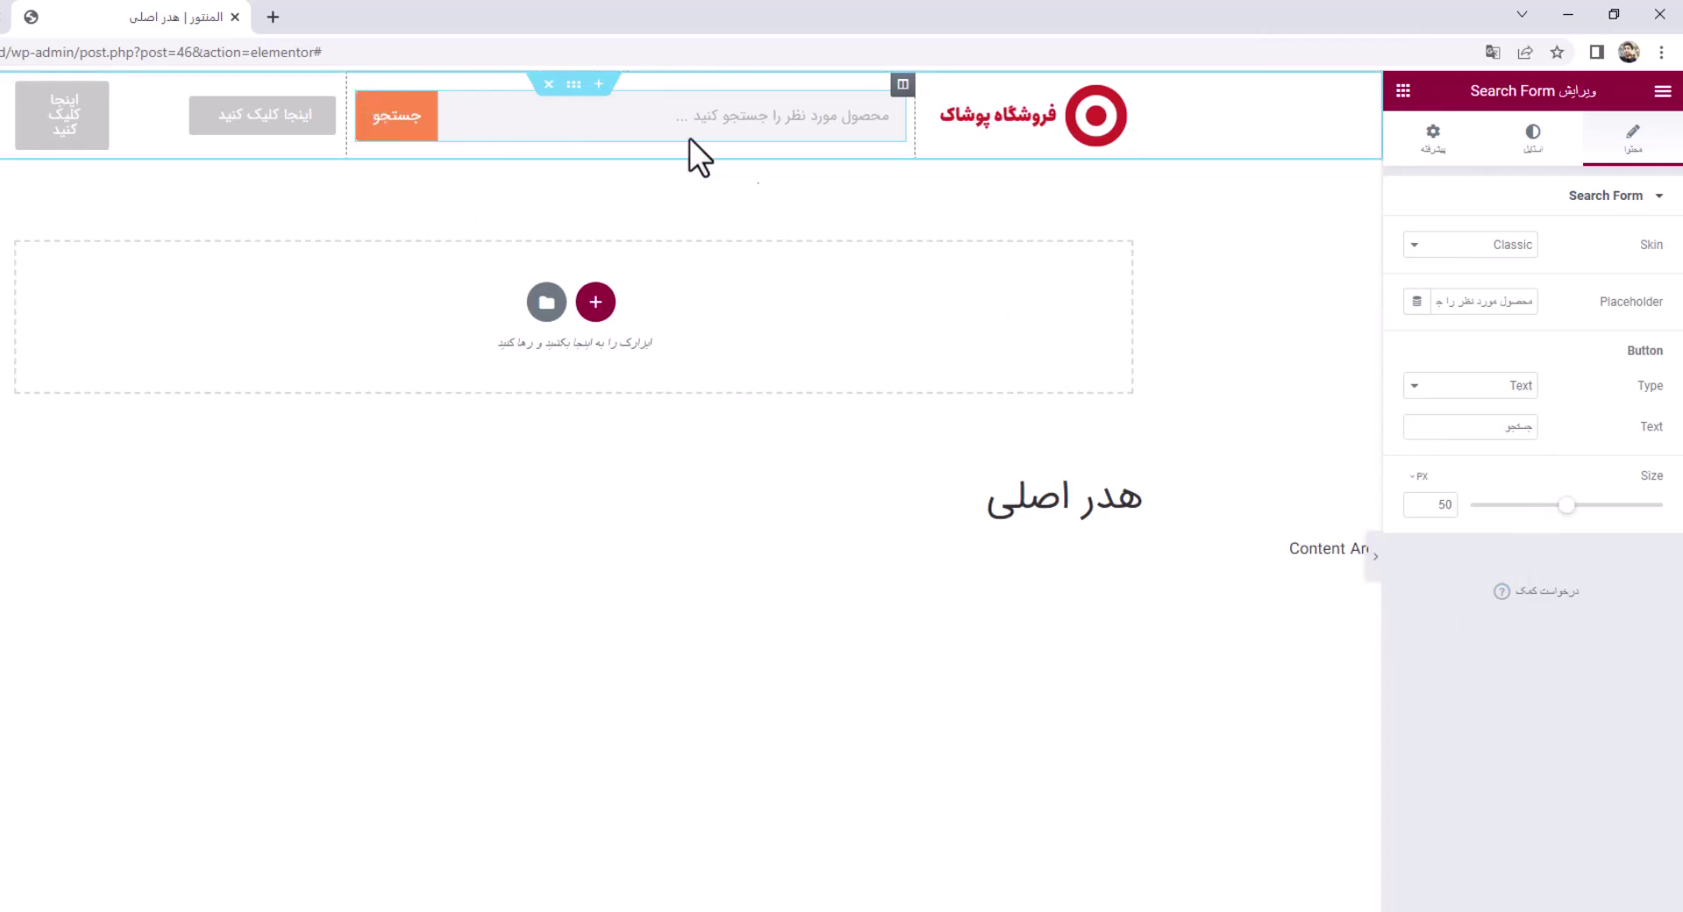
Open the search form's input style settings and look through the typography options
click(1531, 140)
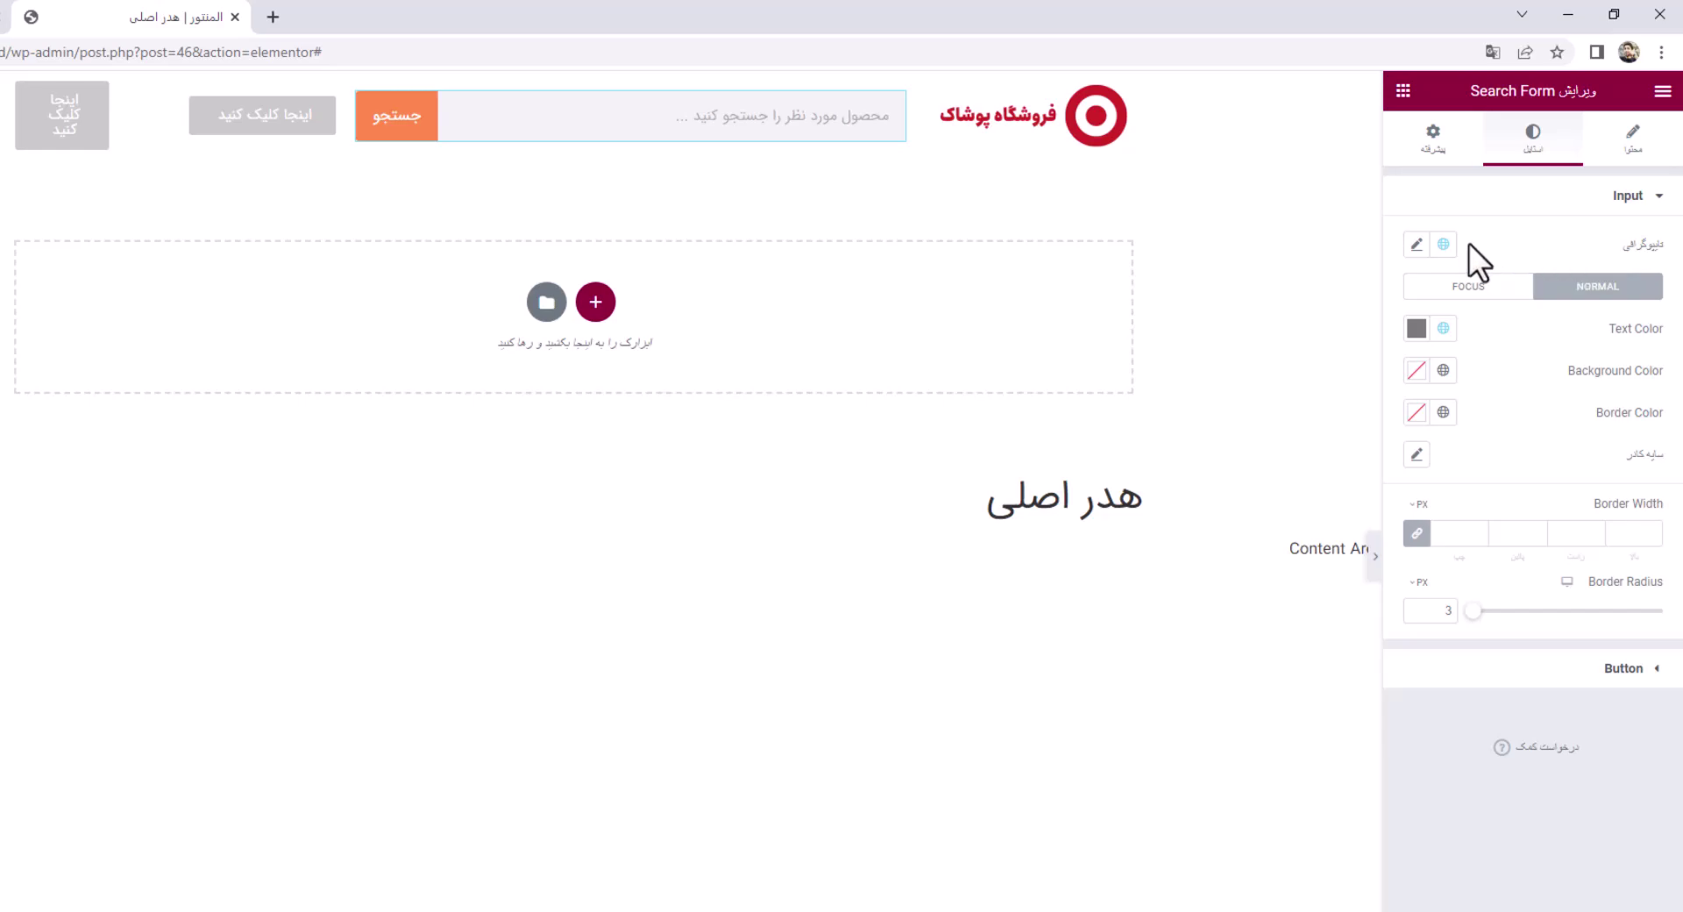
click(1447, 246)
click(1445, 245)
click(1416, 245)
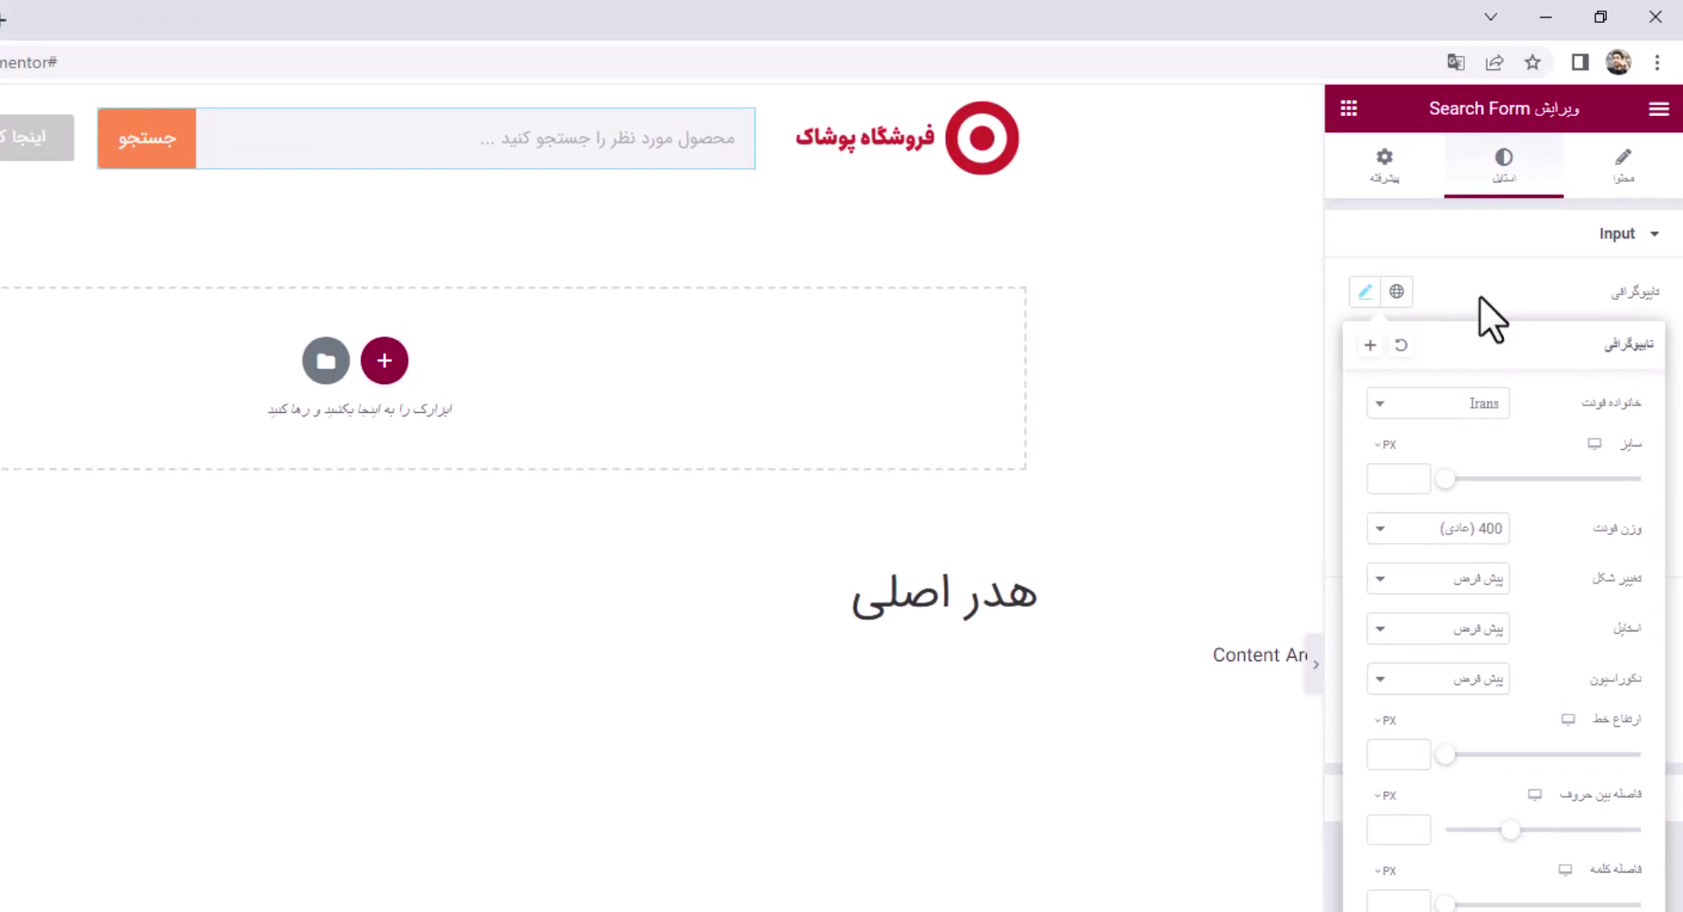
click(1480, 289)
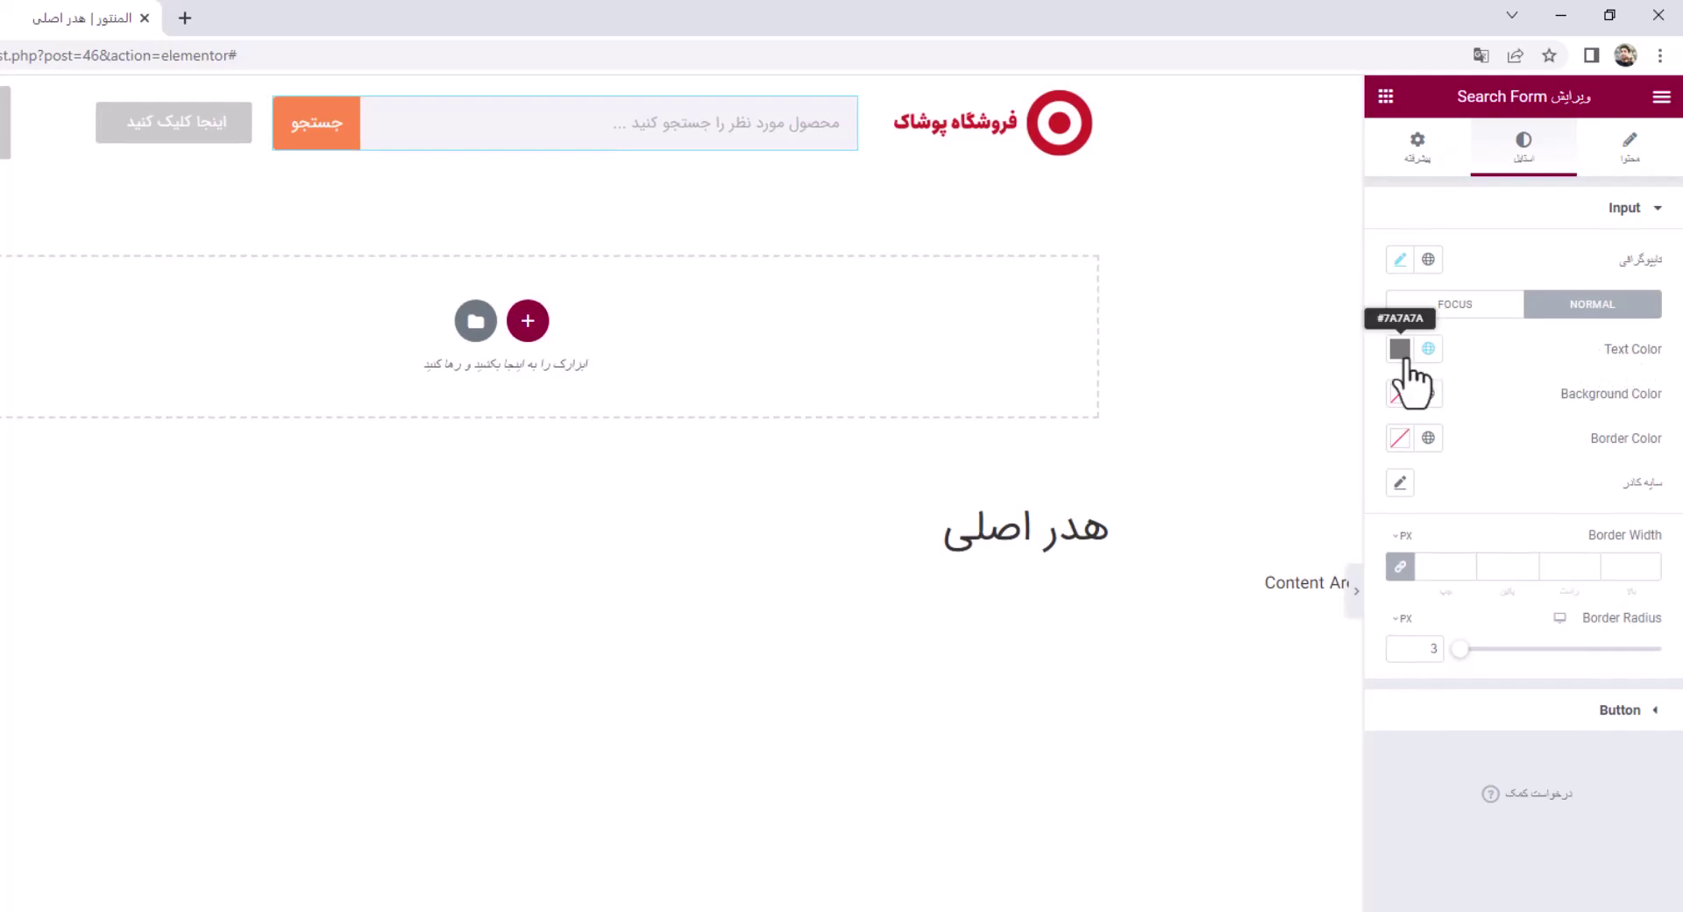
Enter sample text in the header's search field, try a red input text color, and set the text color to grey
click(808, 123)
text(سیضصث)
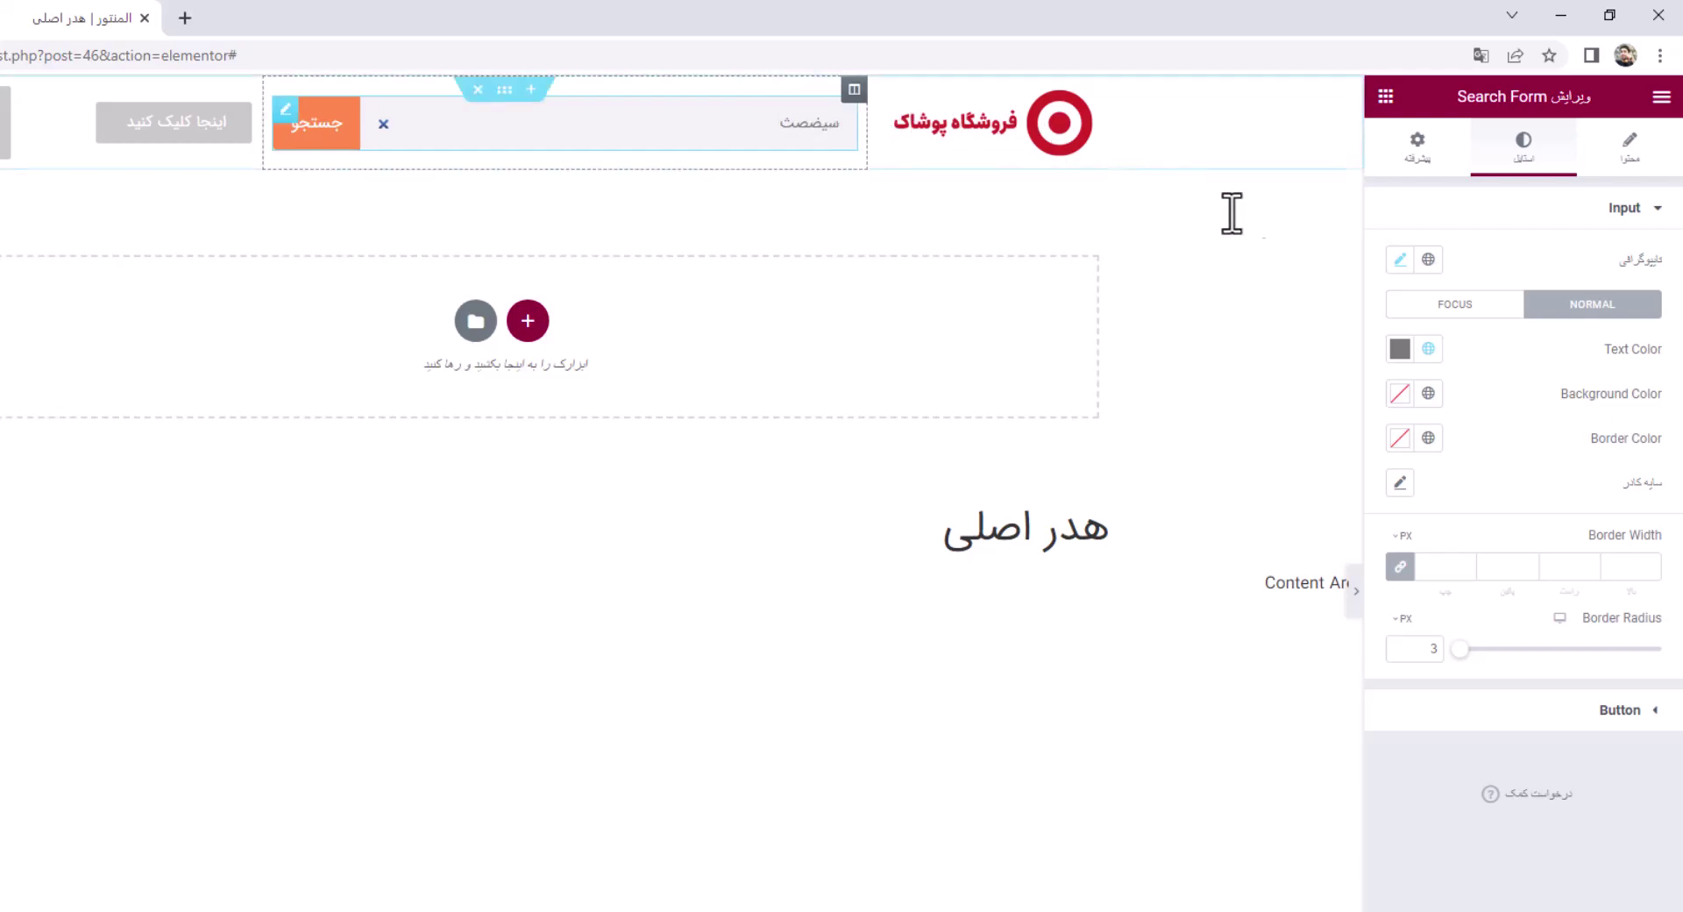
click(1401, 351)
click(1610, 426)
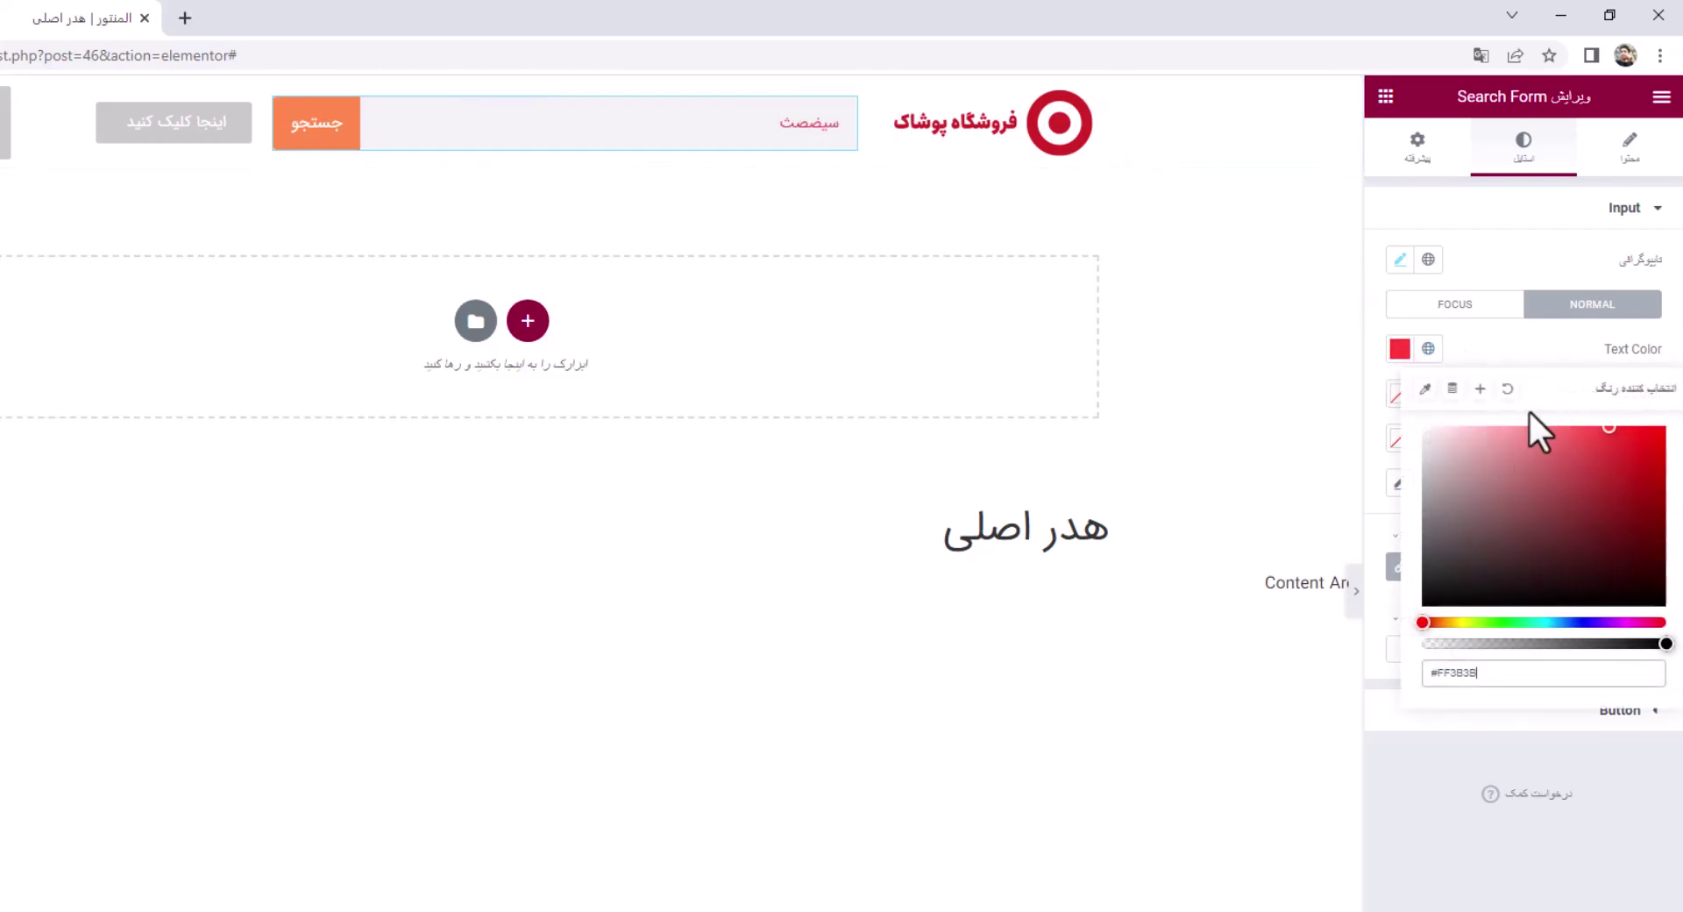
click(1423, 516)
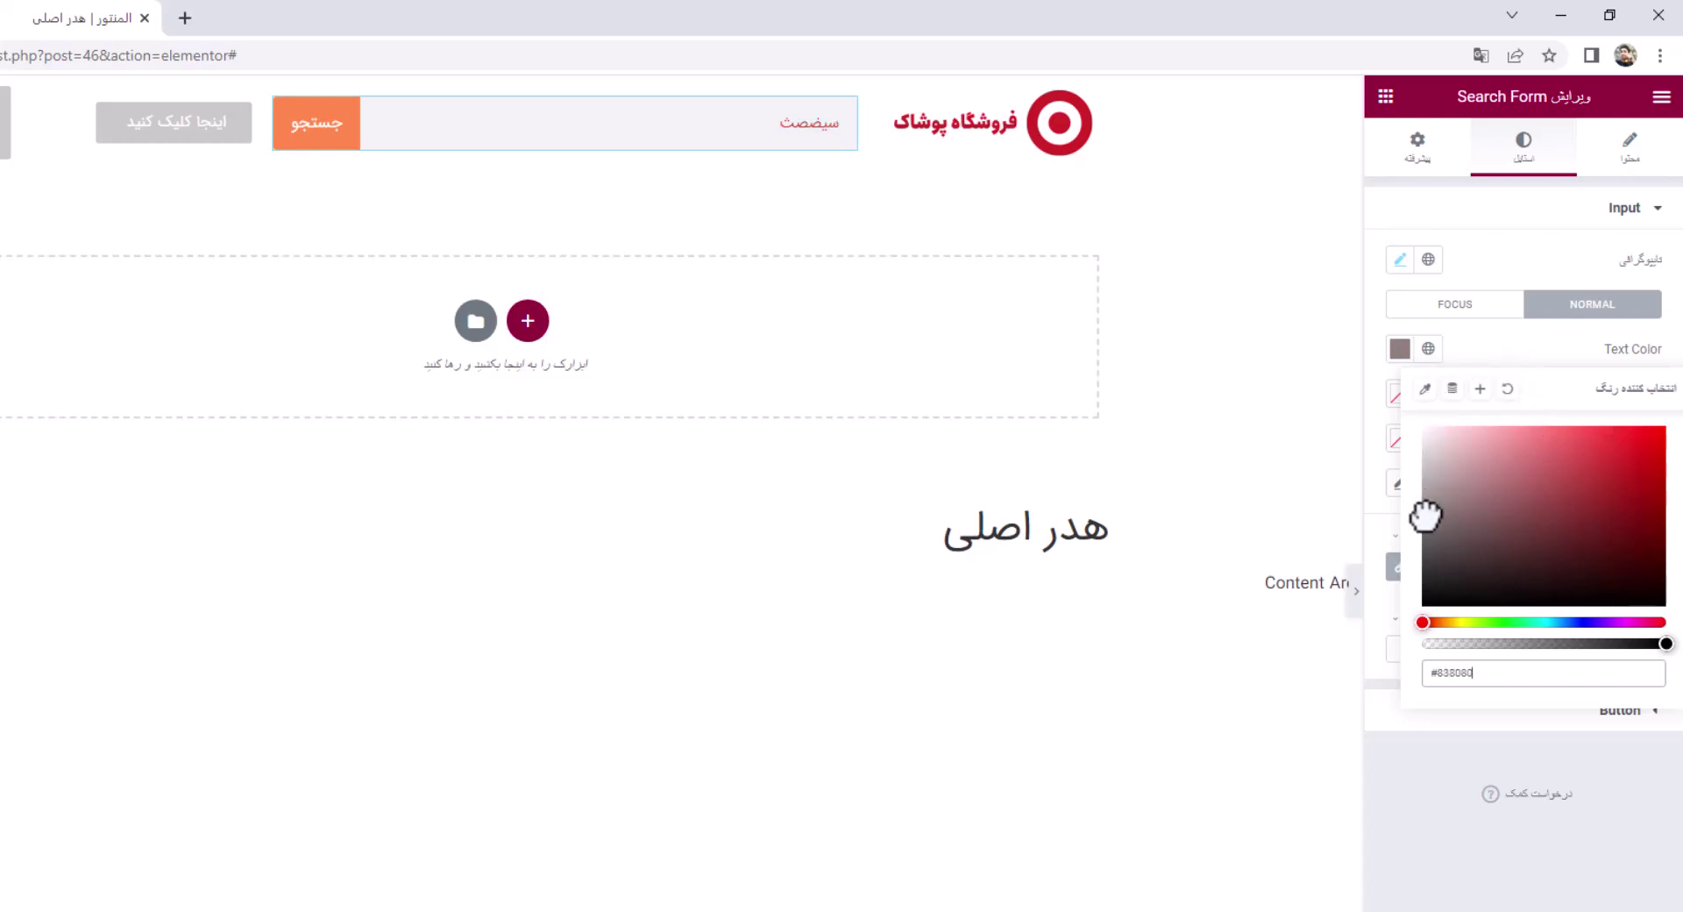
click(1517, 355)
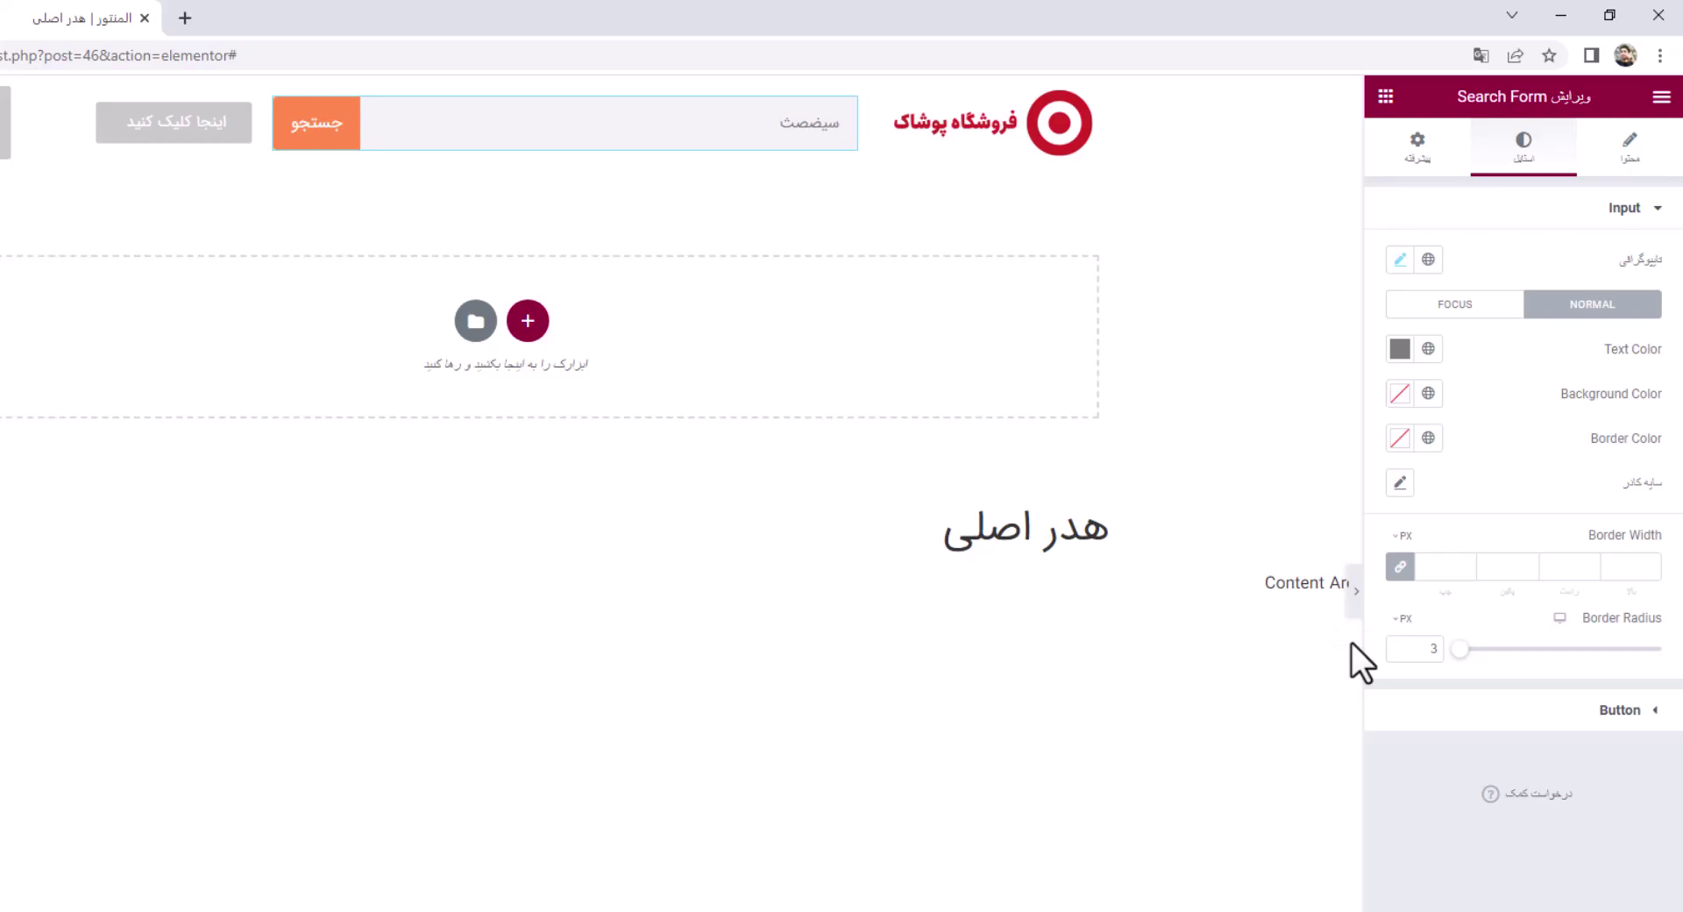
Try a 17 px border radius on the search input, check the sample header's search box, and set the radius to 5 px
key(ctrl+plus)
key(ctrl+plus)
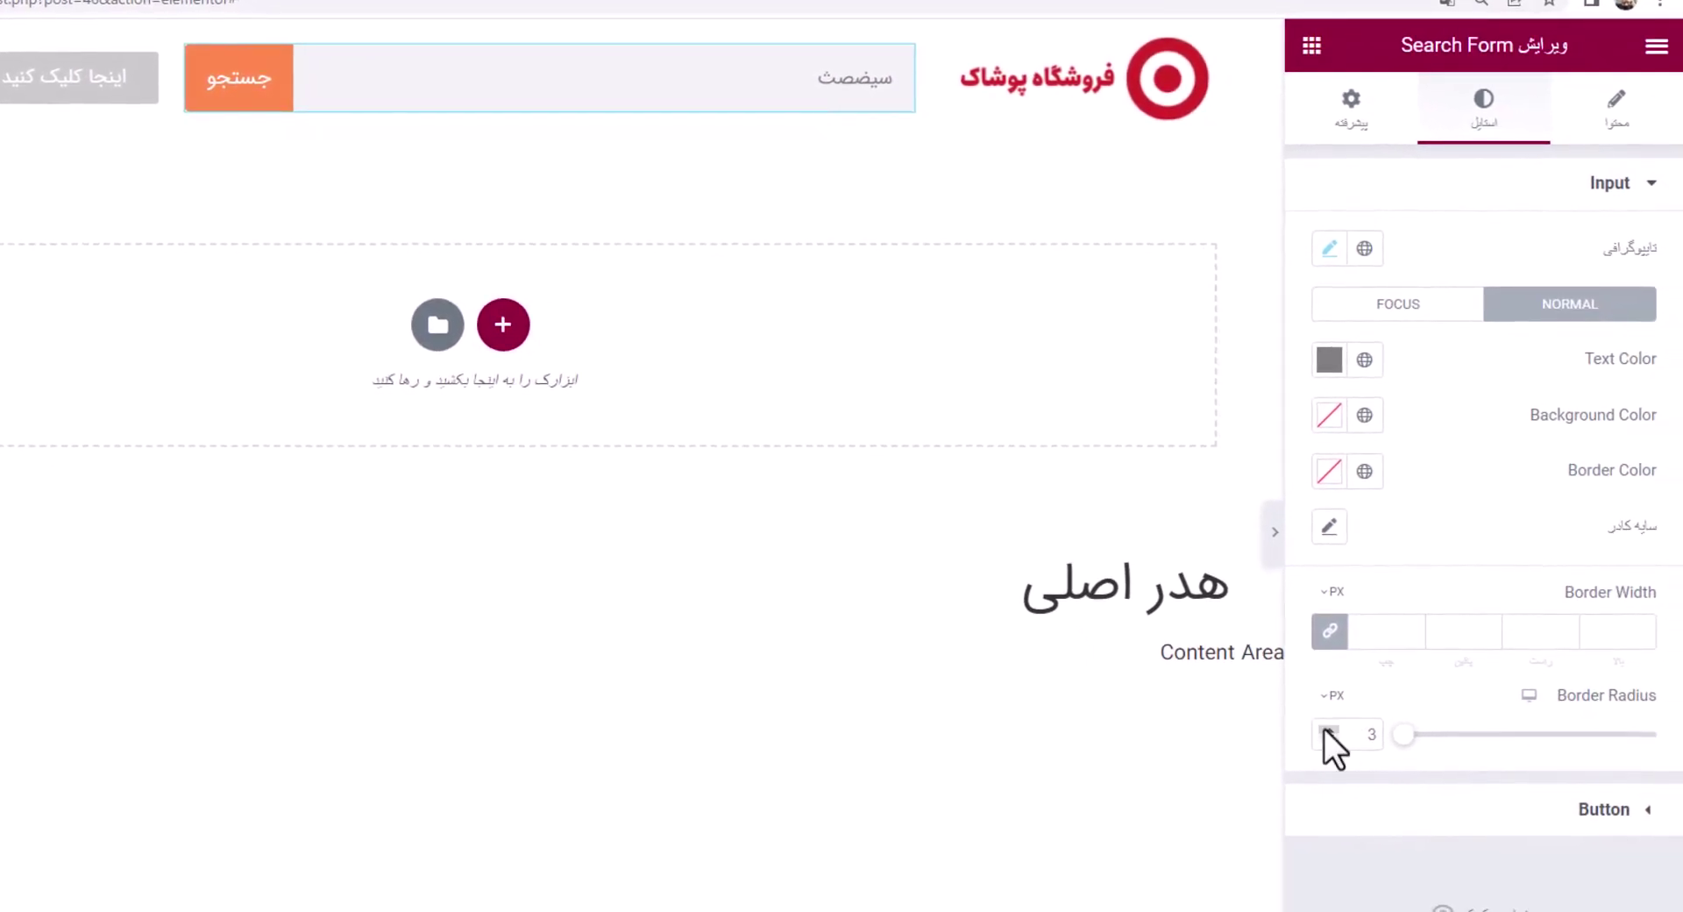
text(15)
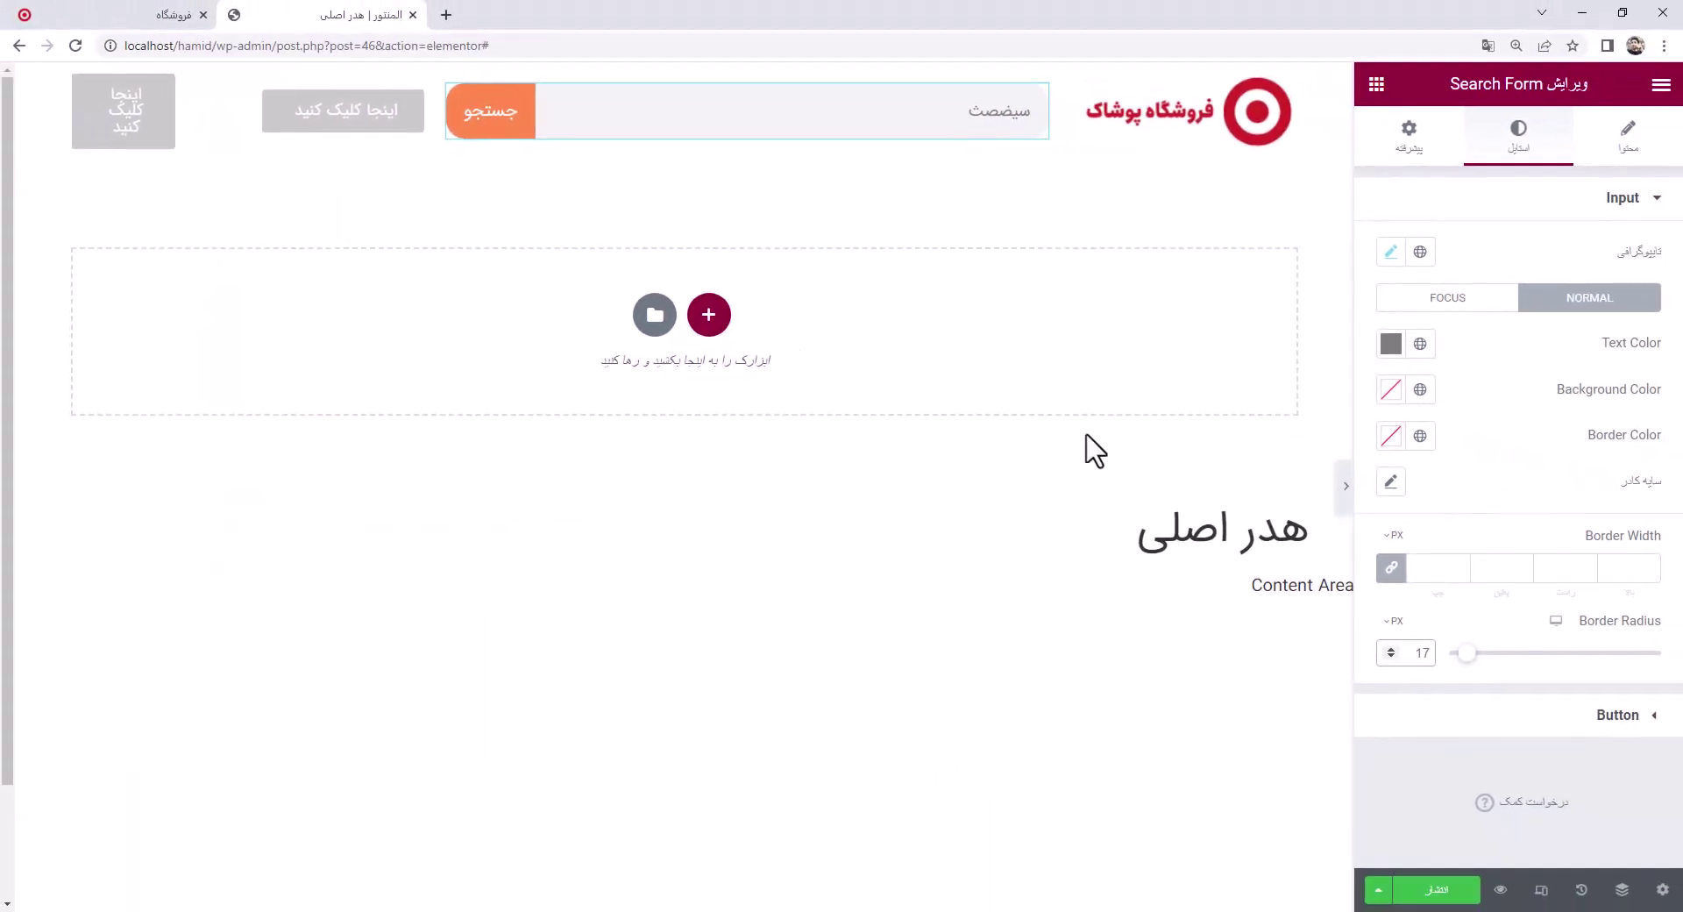
double_click(1420, 654)
text(3)
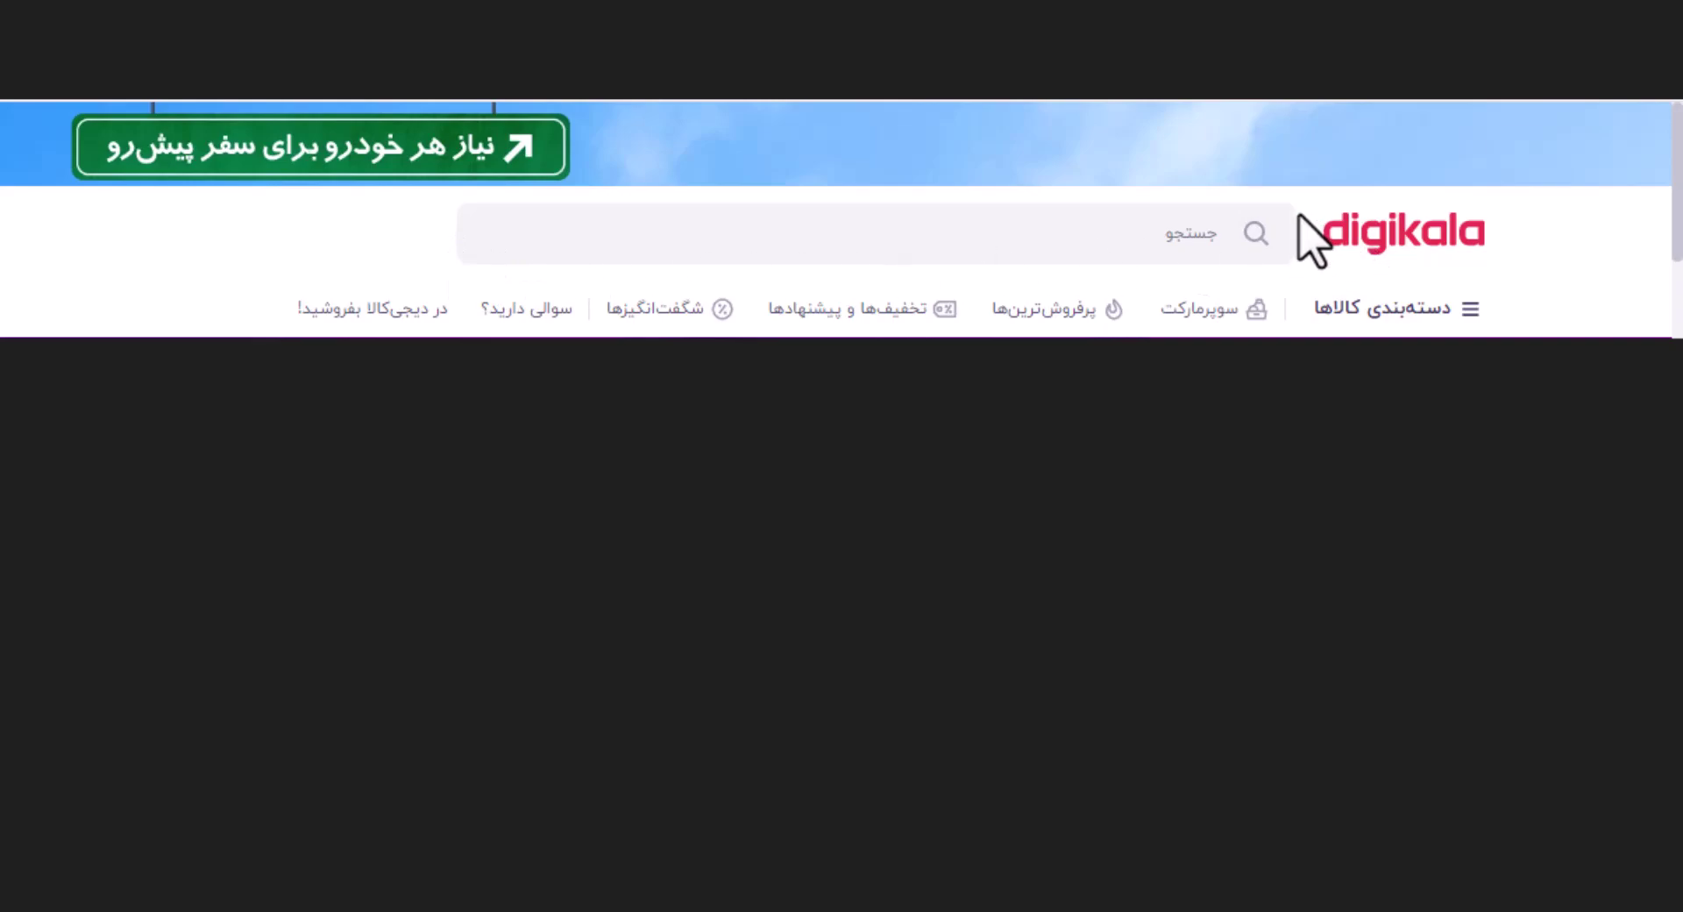
key(alt+Tab)
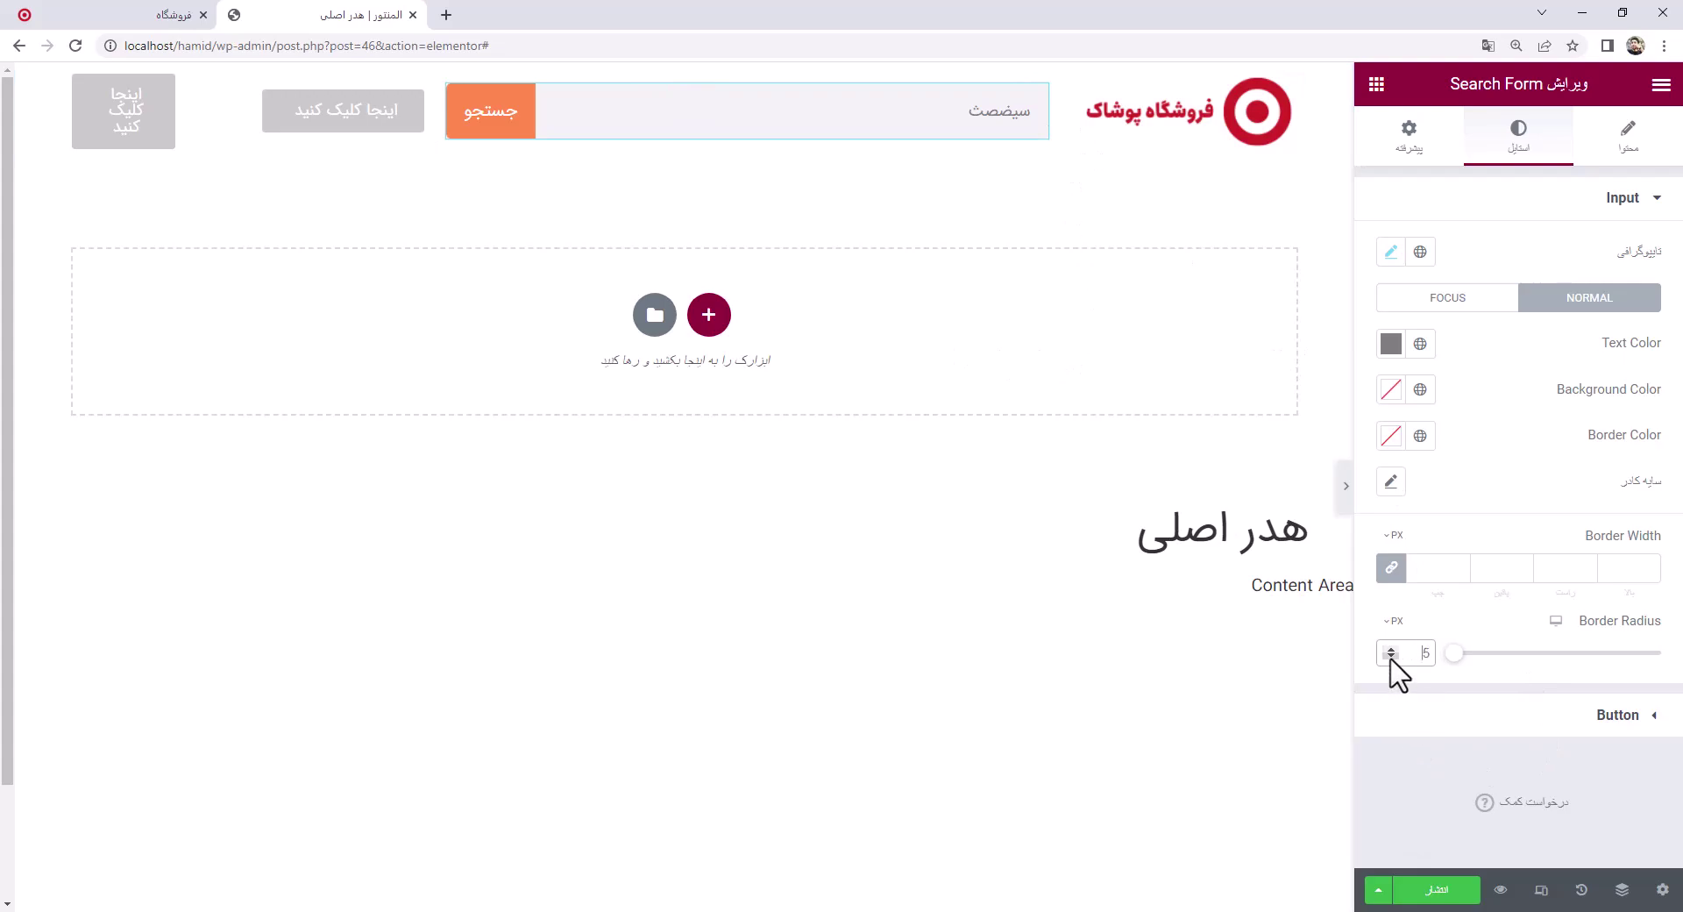
Check the login button in the sample header image and align the button beside the search form to the left
key(alt+Tab)
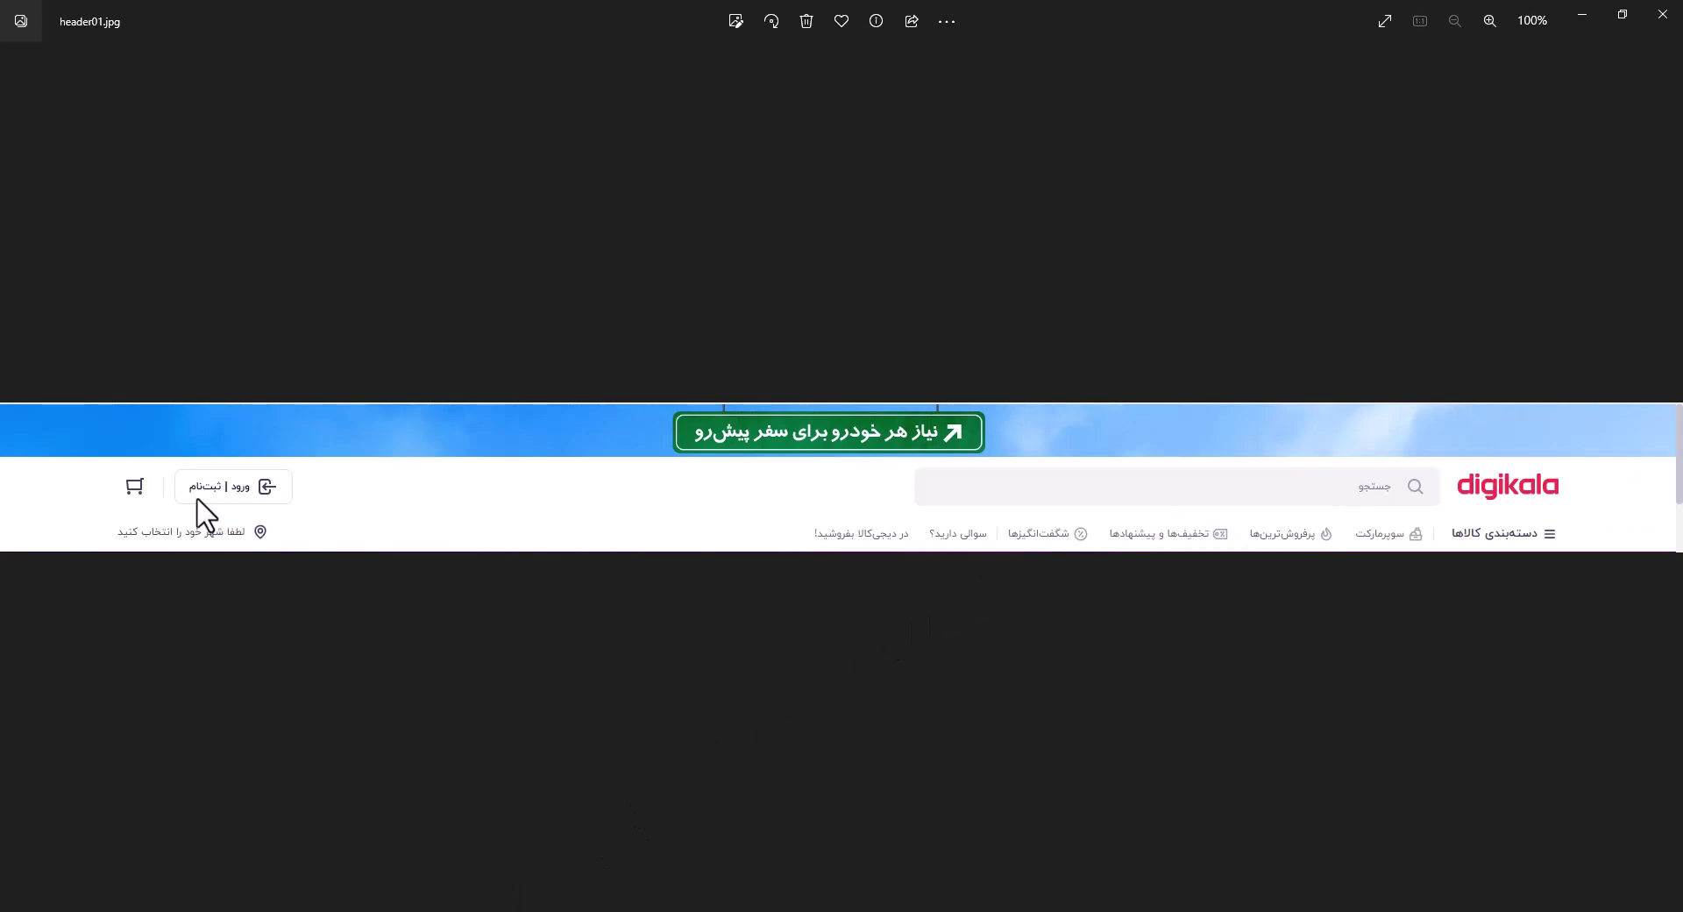
key(alt+Tab)
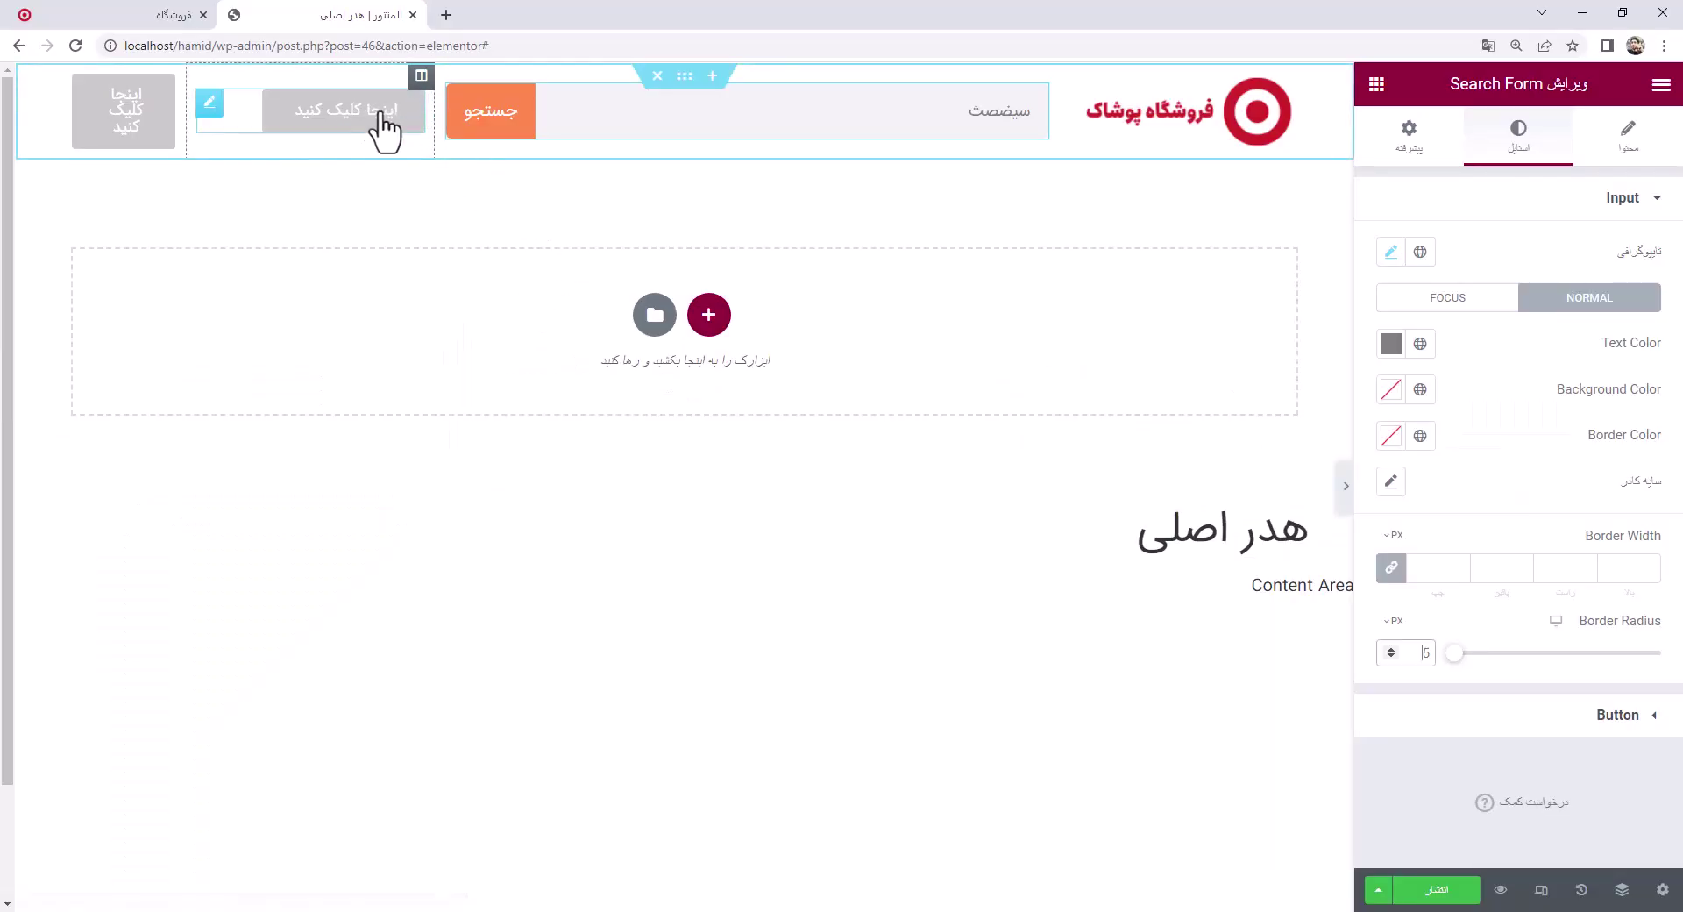
click(346, 130)
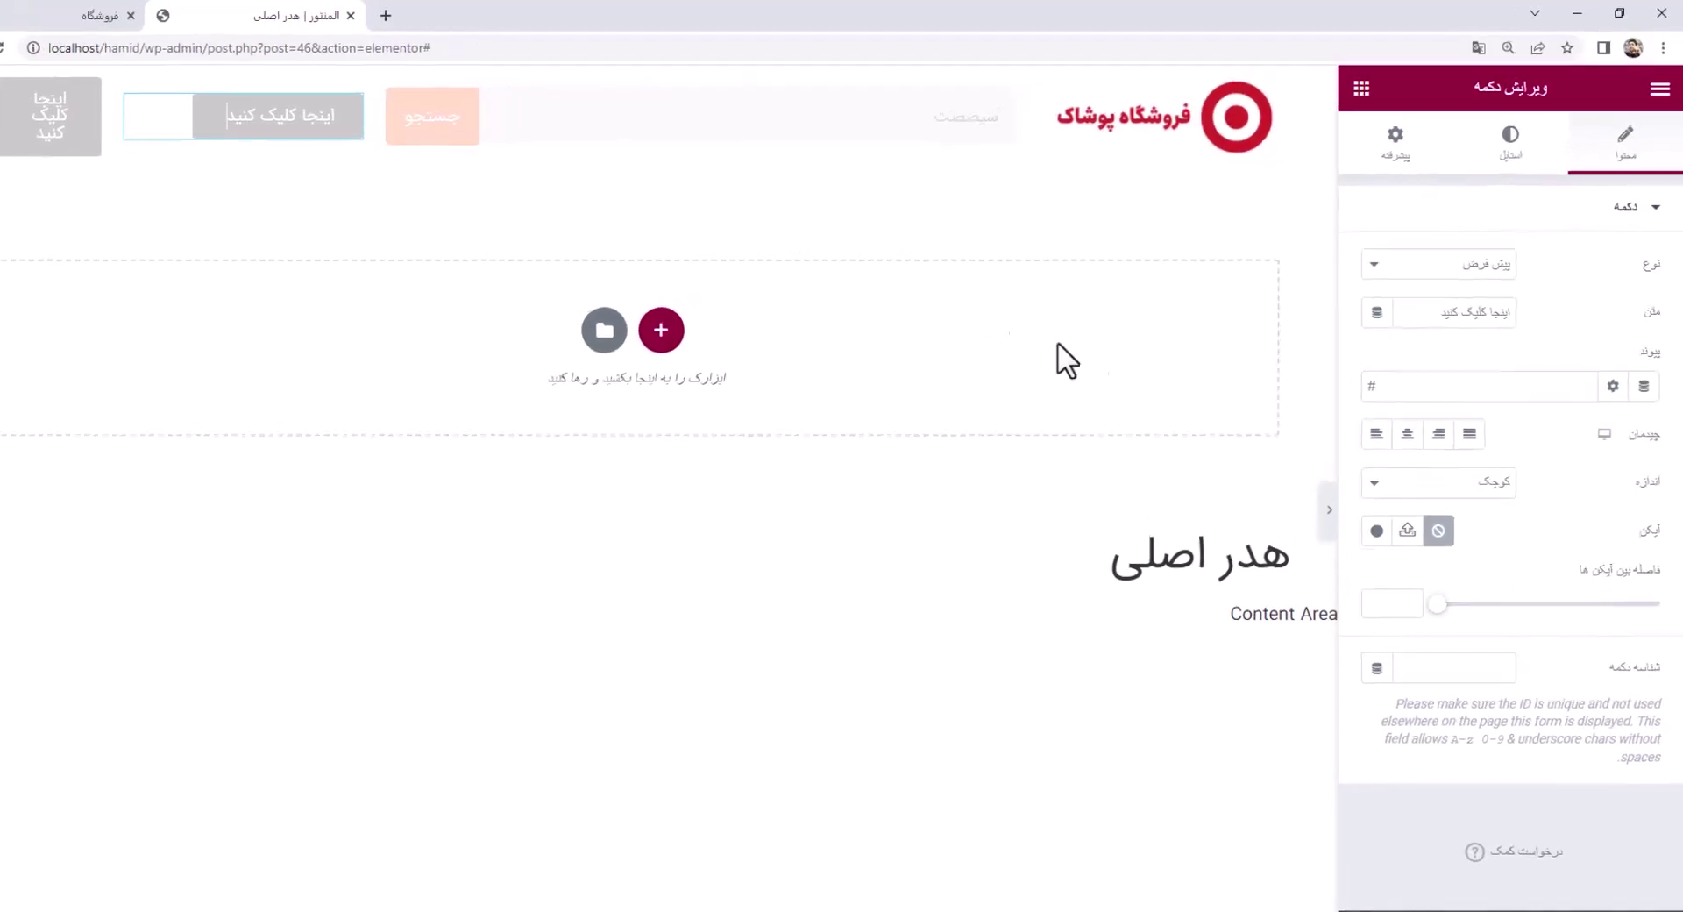
click(1392, 413)
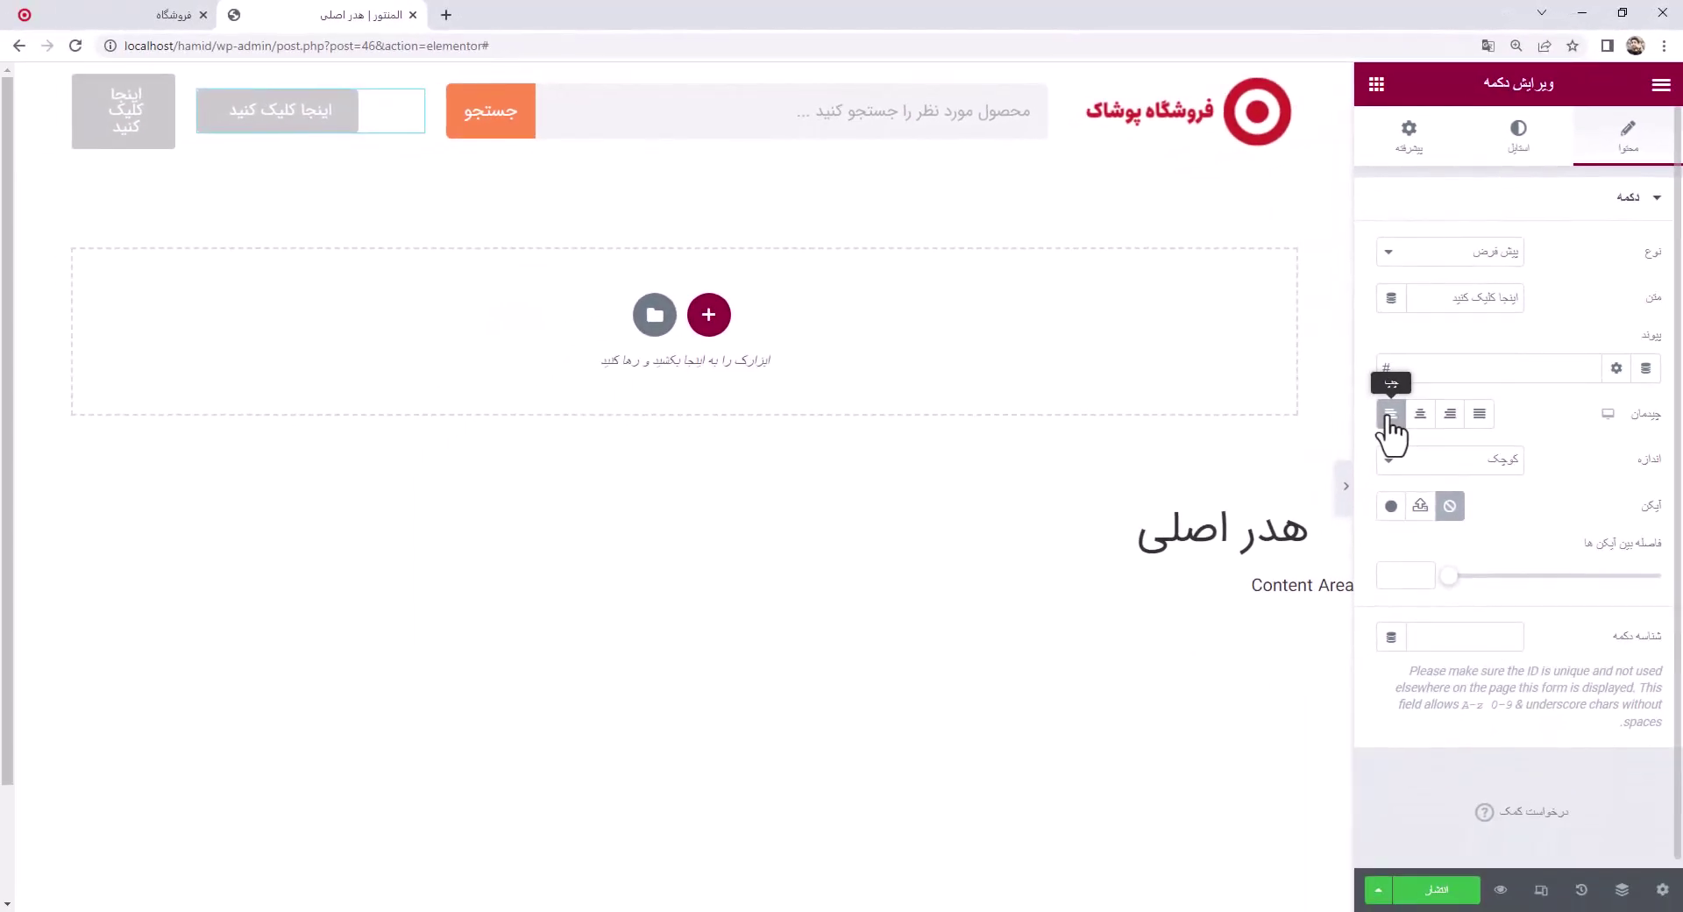
drag(1439, 300, 1534, 316)
Set the search form button's normal background color to red #FF4D4D
click(468, 110)
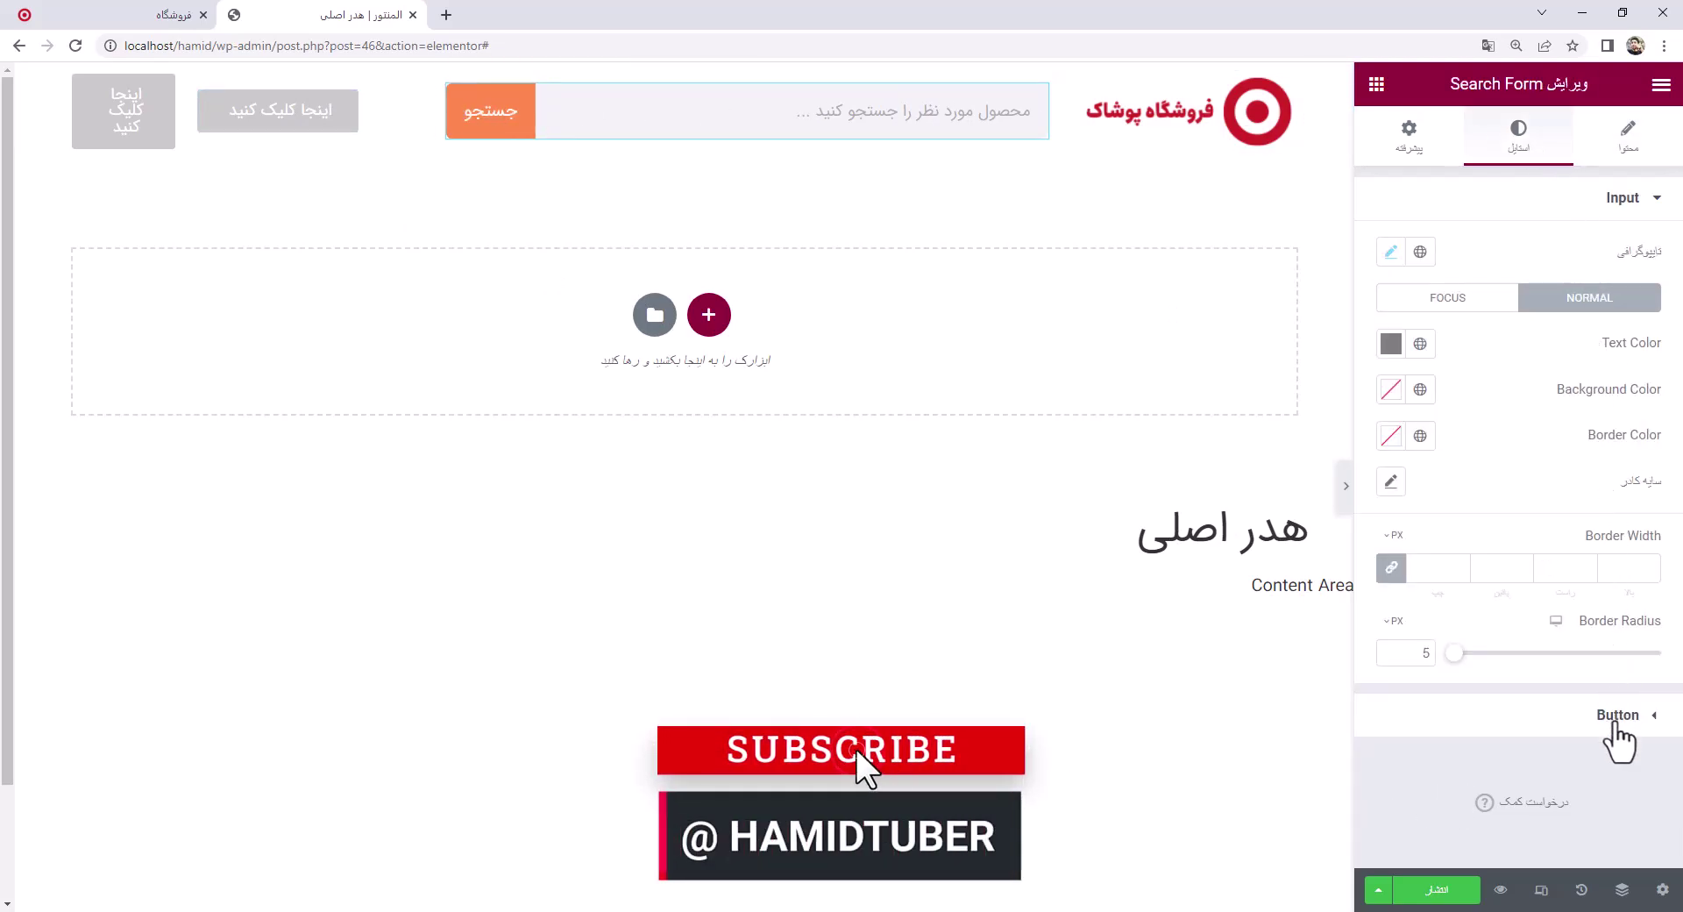
click(1635, 203)
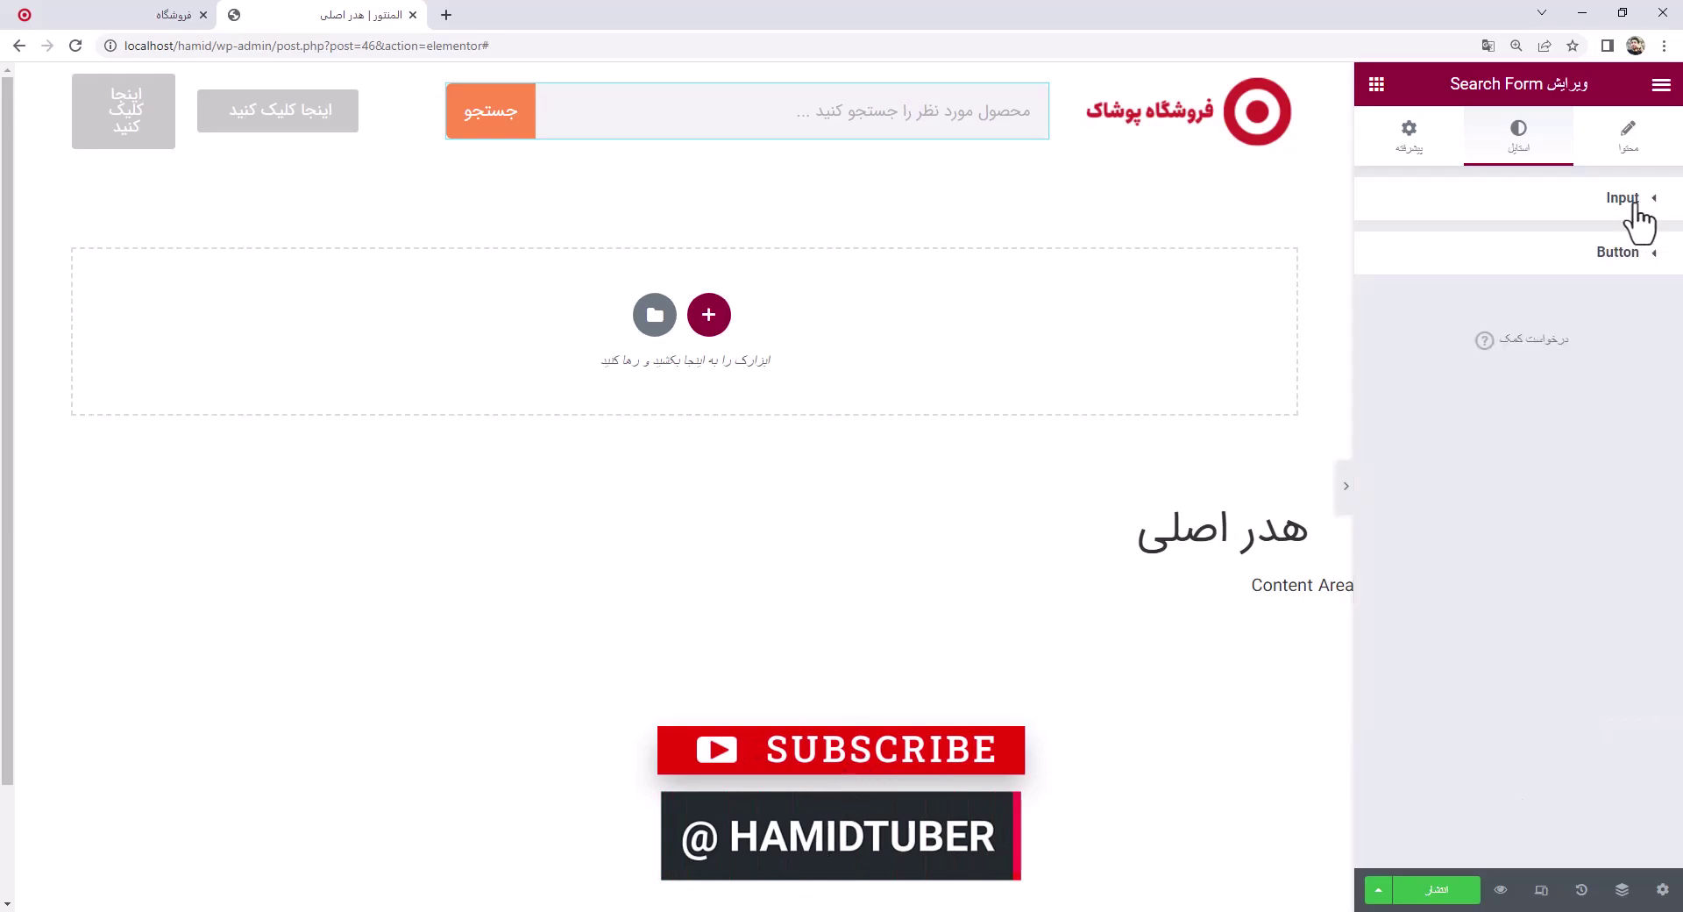
click(1644, 201)
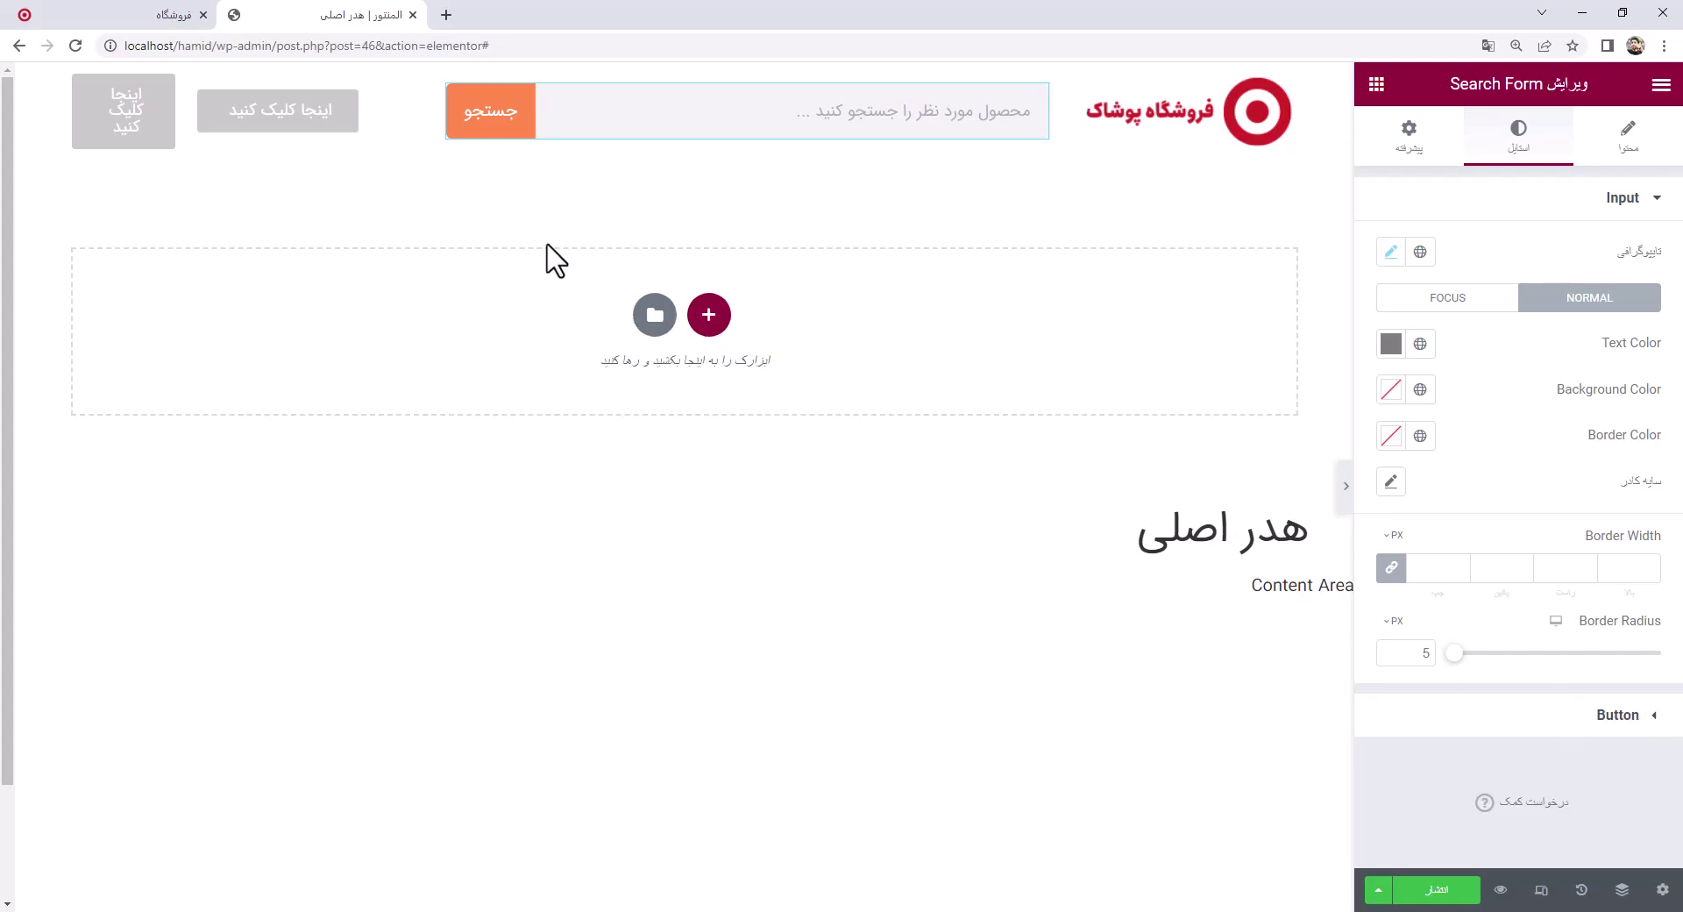
click(1620, 726)
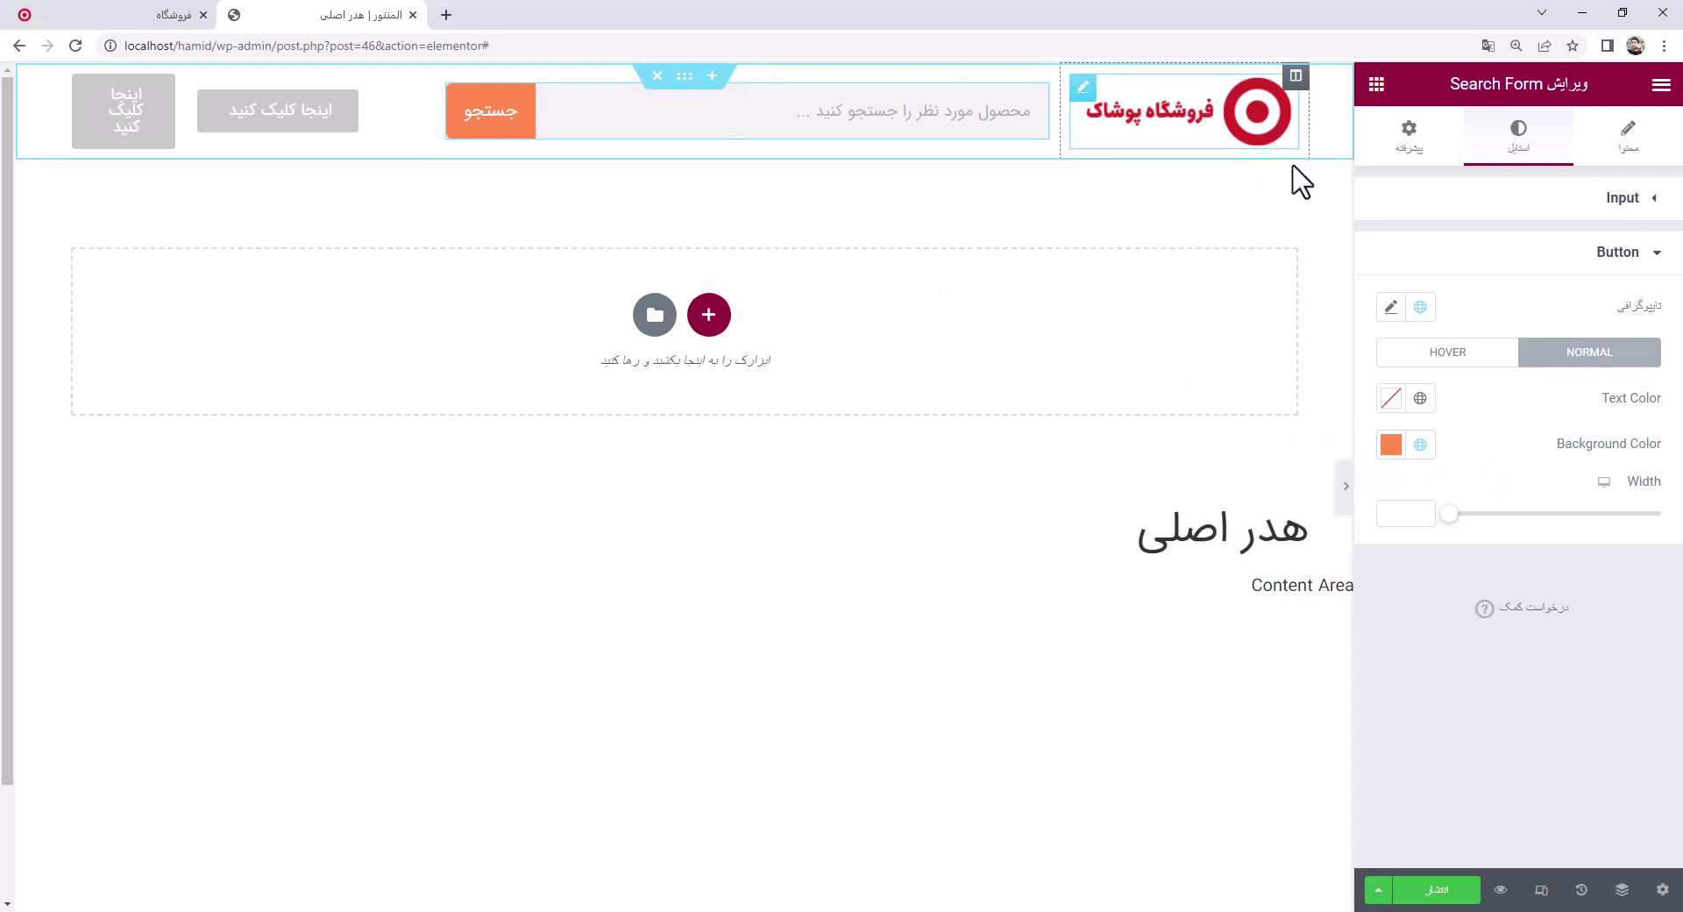
click(1392, 446)
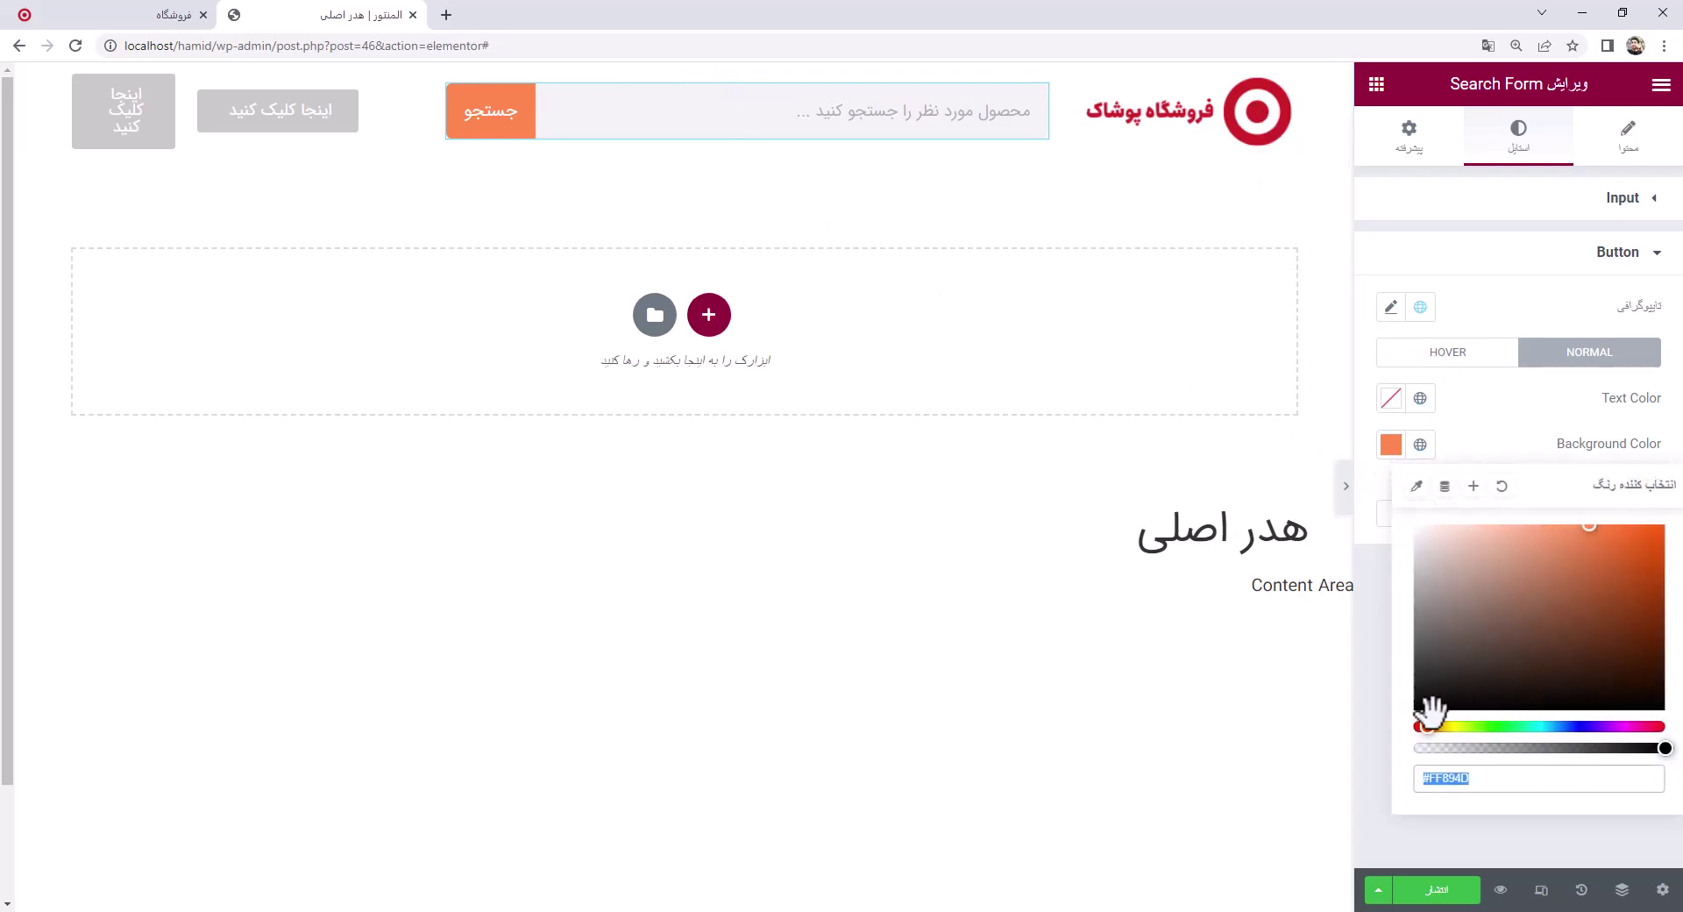
drag(1427, 726, 1357, 736)
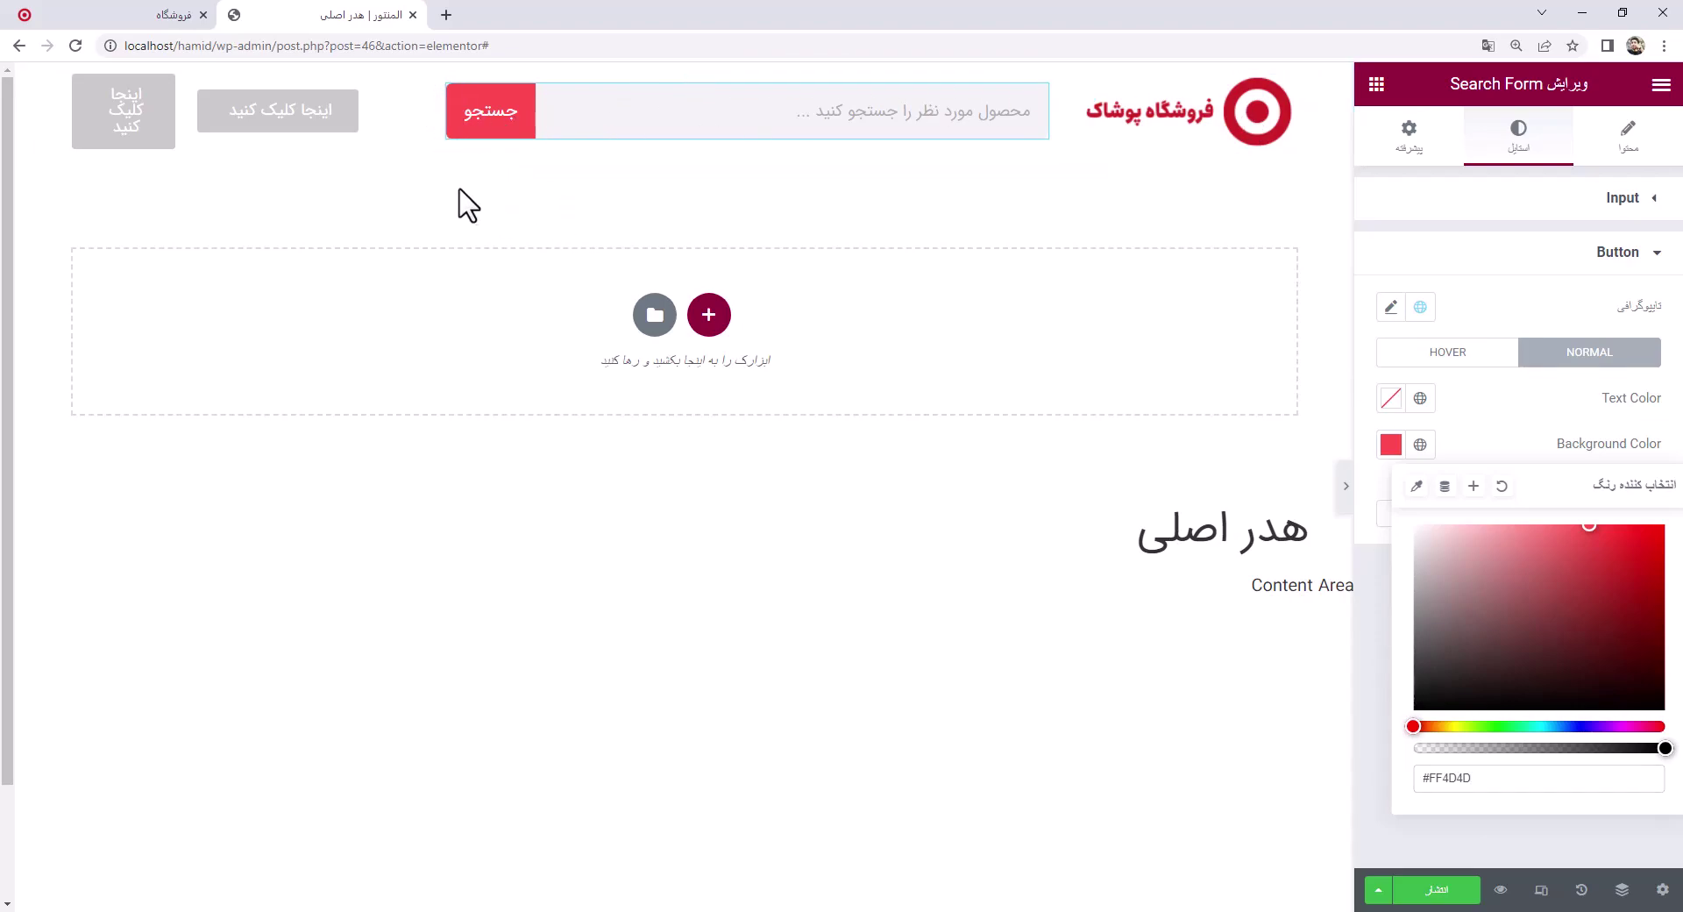
Consult the sample header's login button and change the text of the button beside the search form to "ورود / ثبت نام"
click(307, 122)
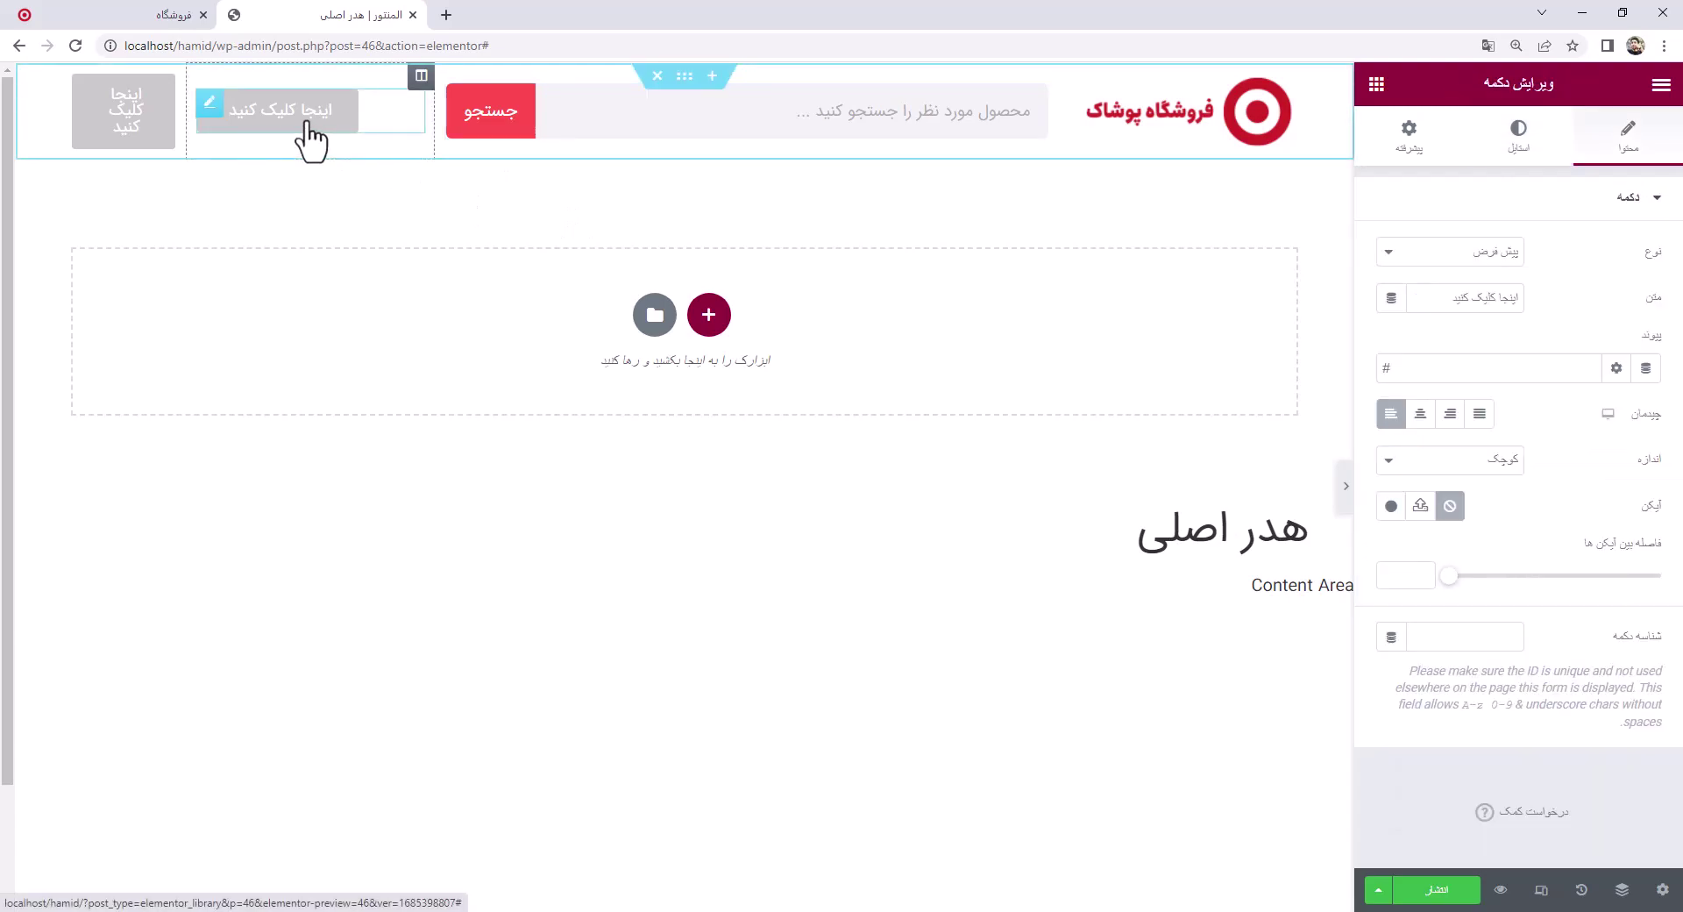
key(alt+Tab)
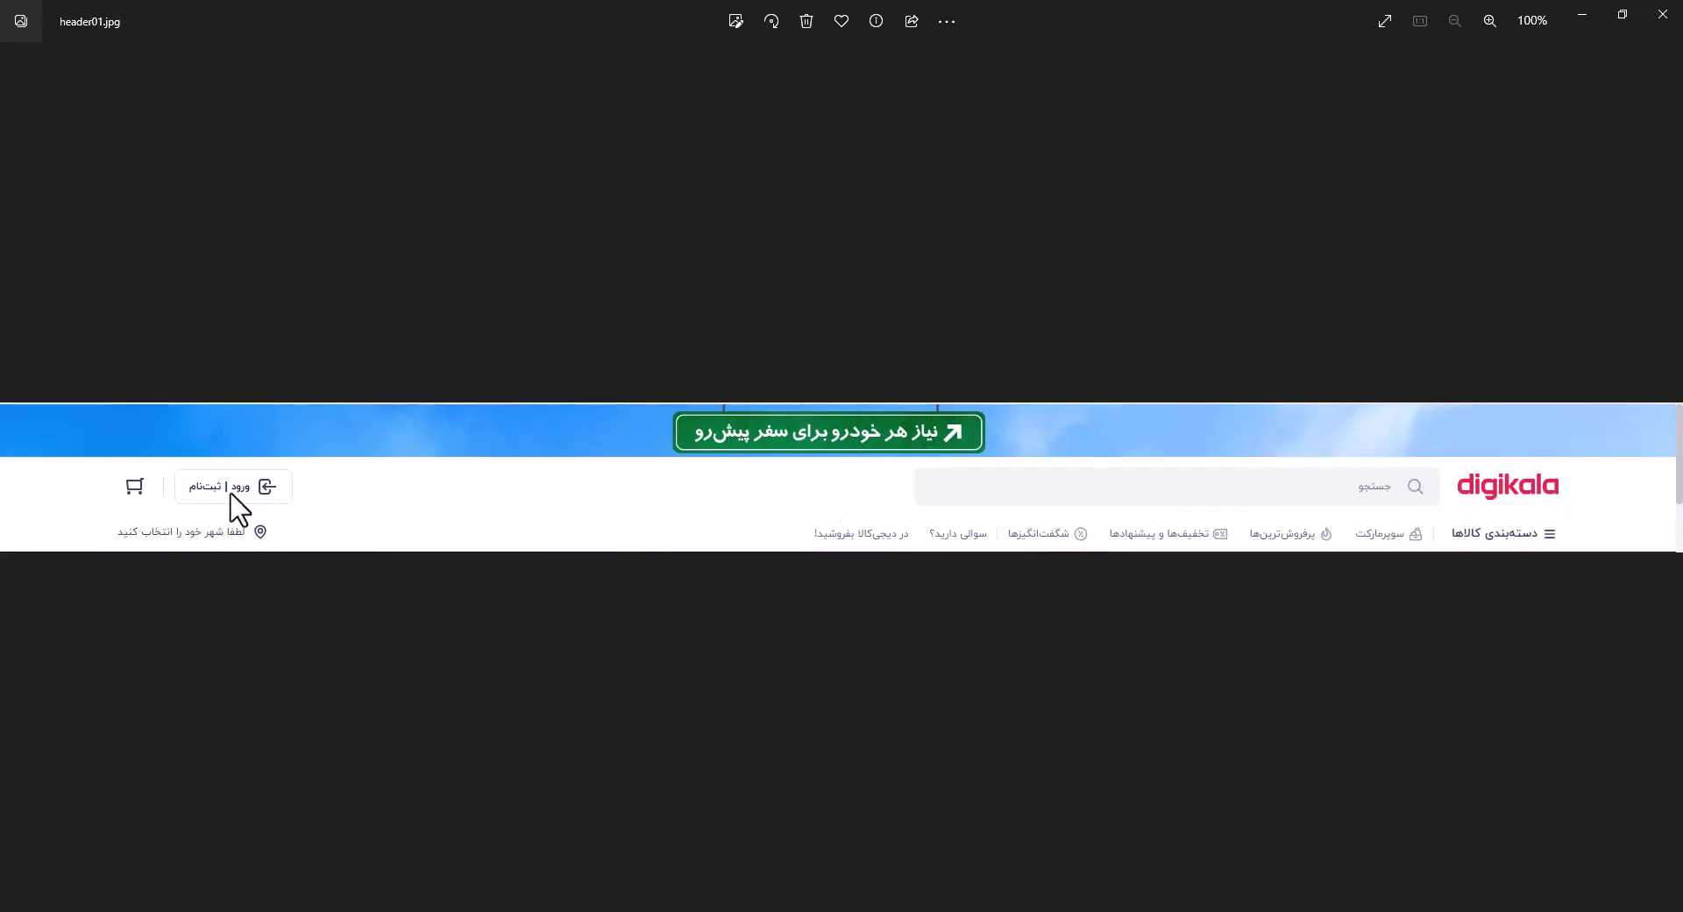
key(alt+Tab)
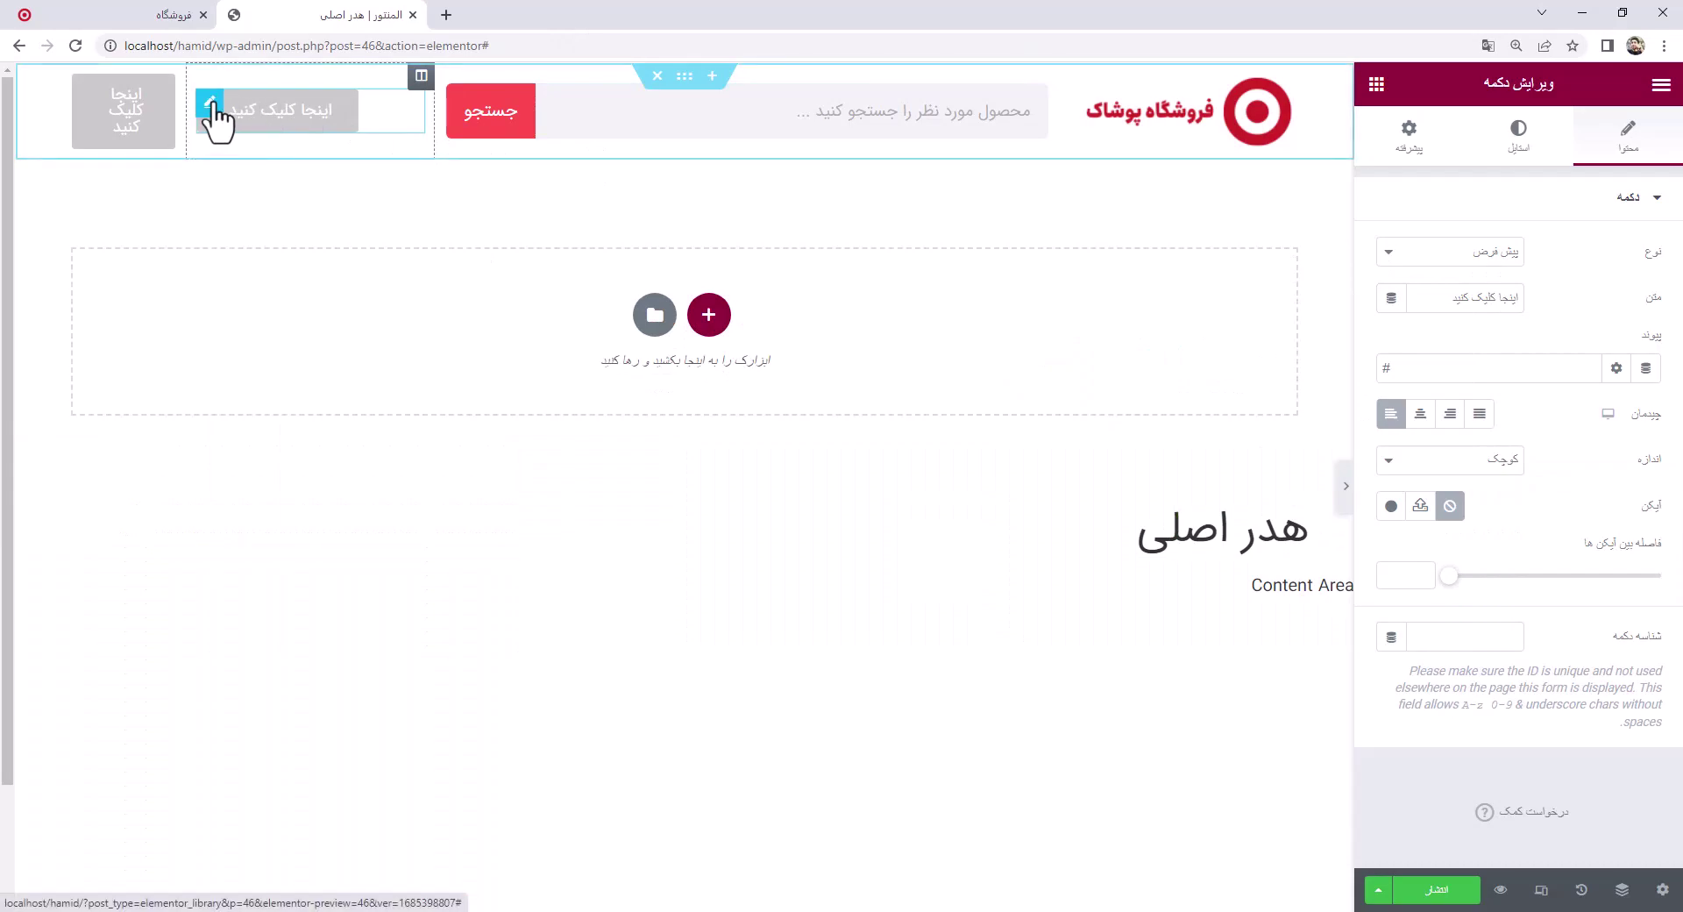
drag(1435, 299, 1606, 318)
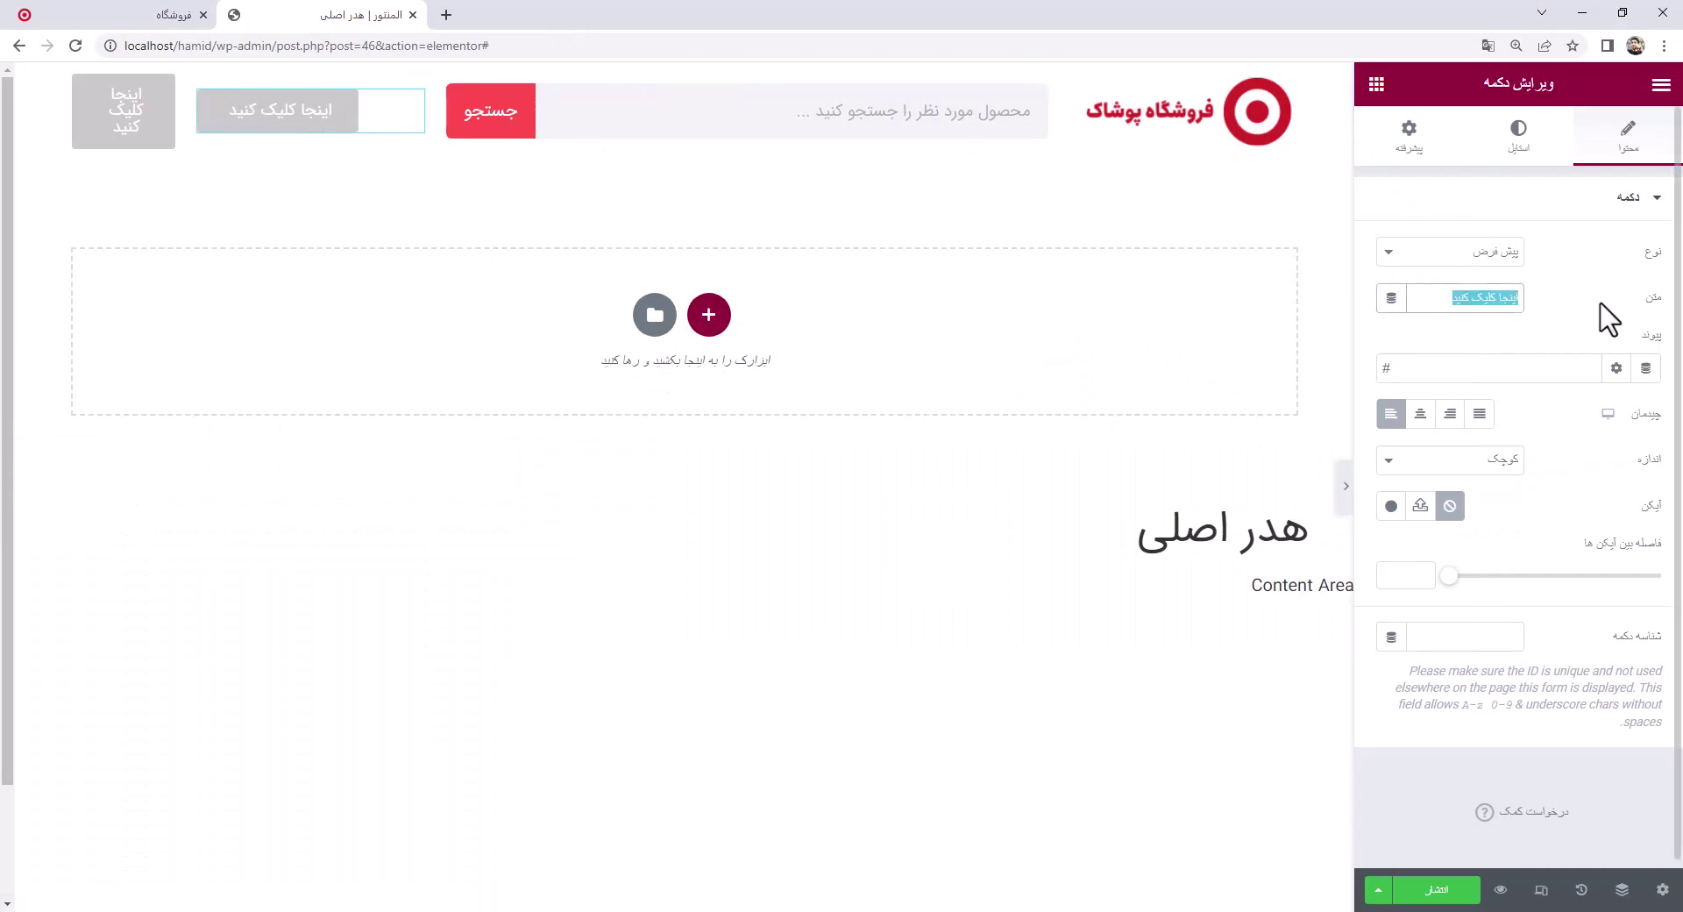
key(alt+Tab)
key(alt+Tab)
text(ورود / ثبت نام)
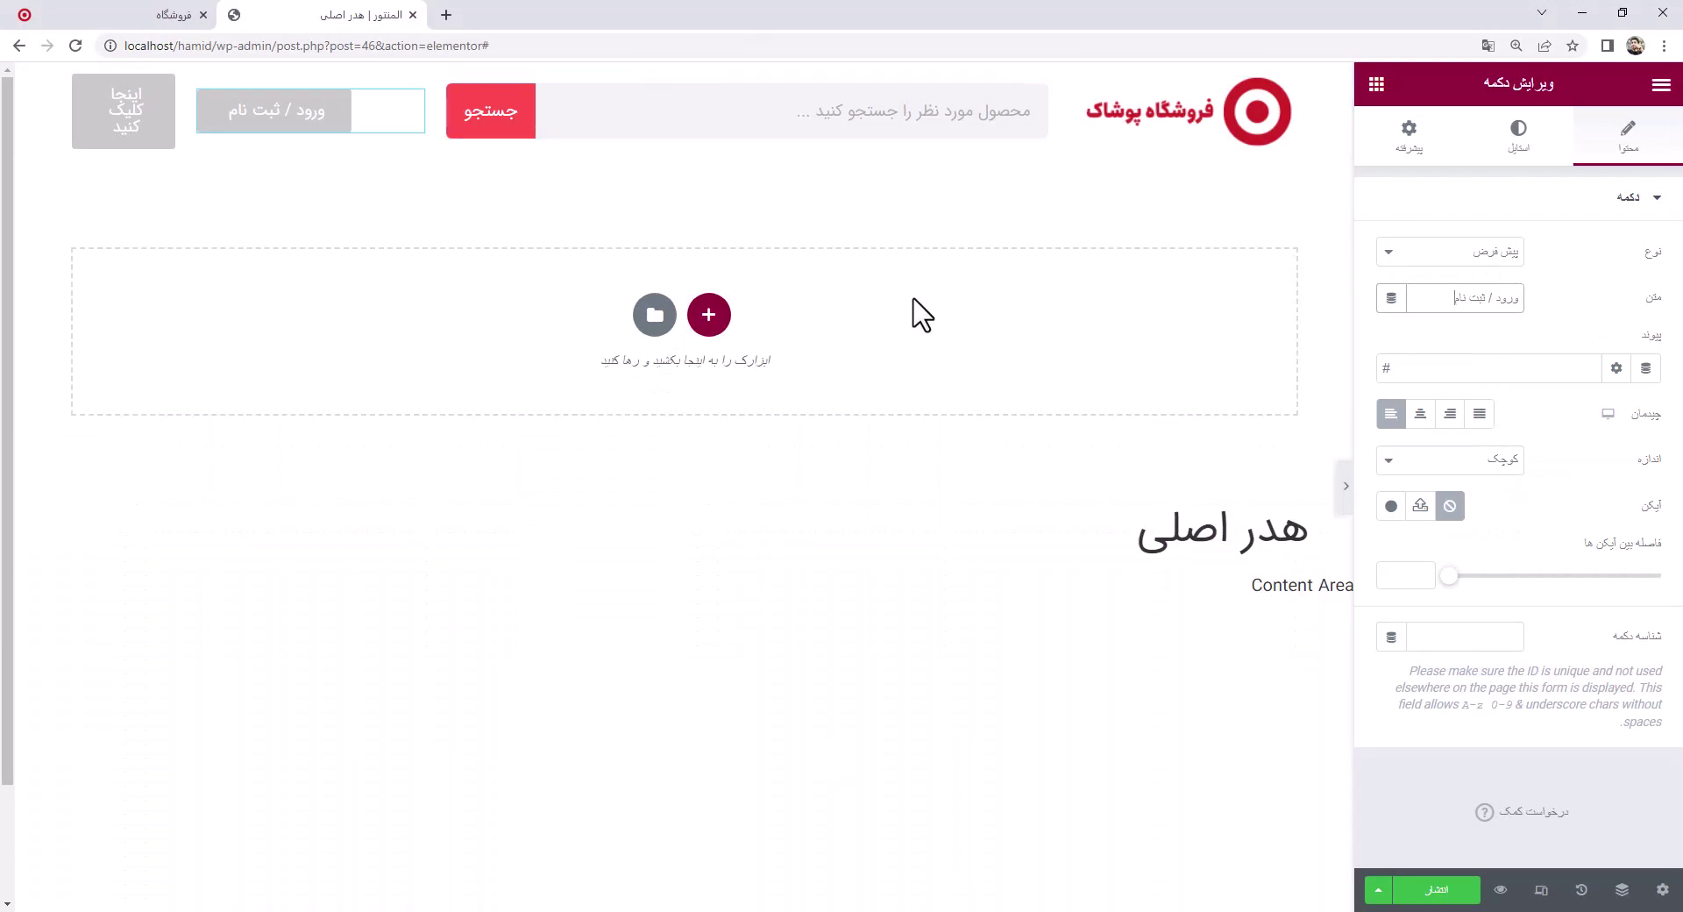
Reset the browser's page zoom and open the icon library for the "ورود / ثبت نام" button
click(1516, 46)
click(1497, 79)
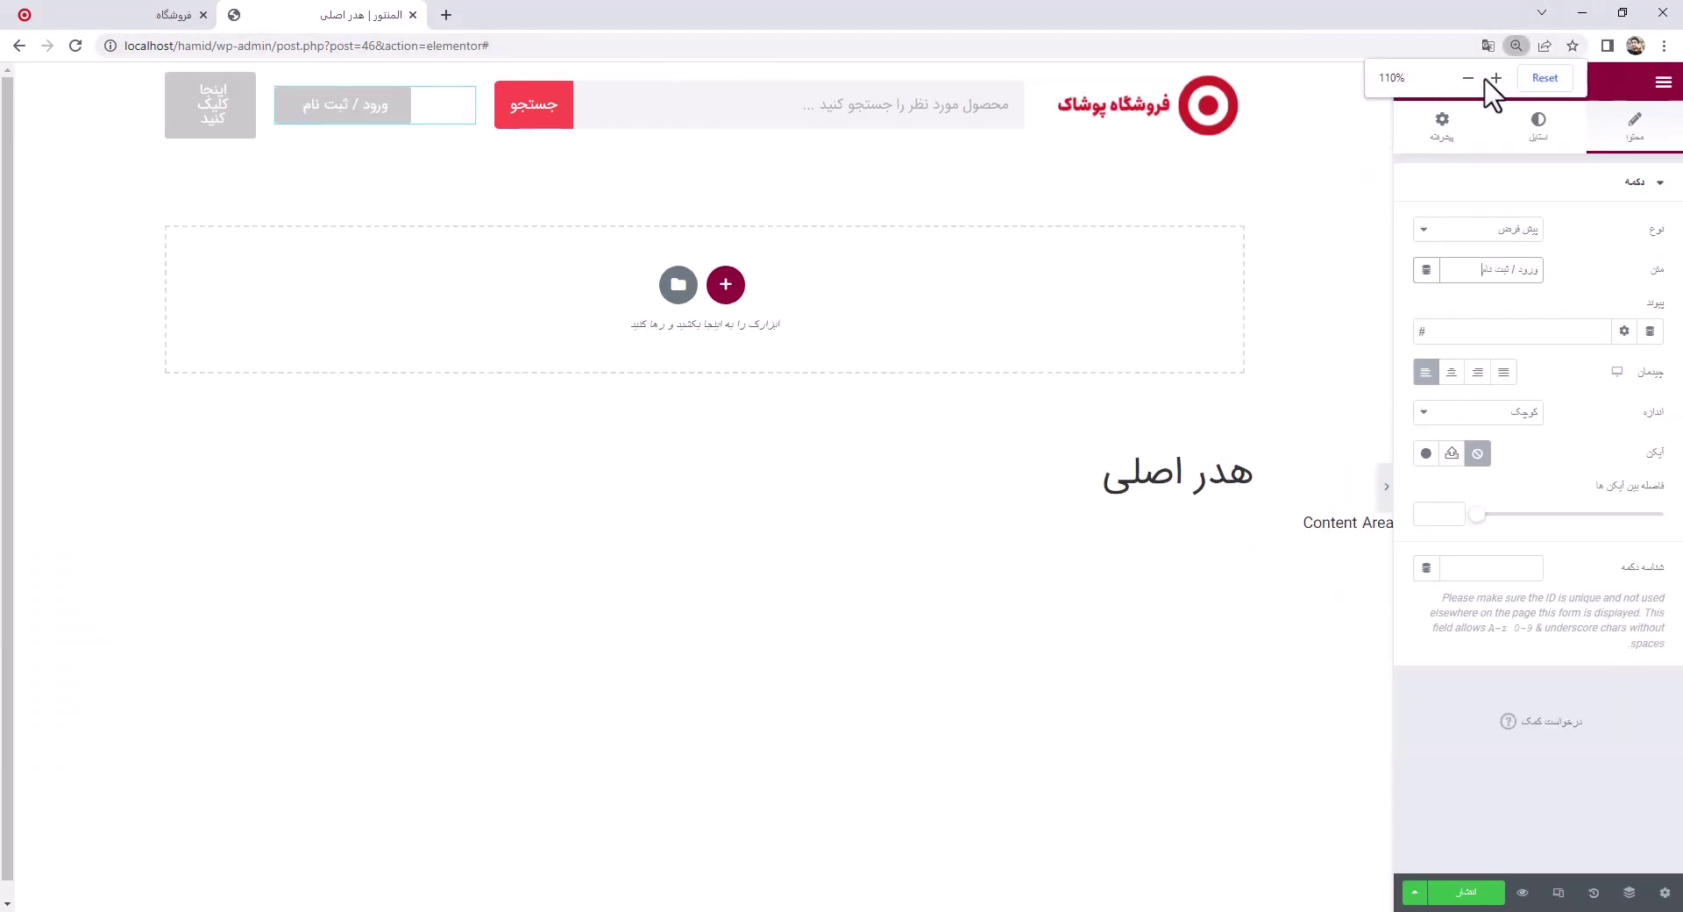
click(1544, 78)
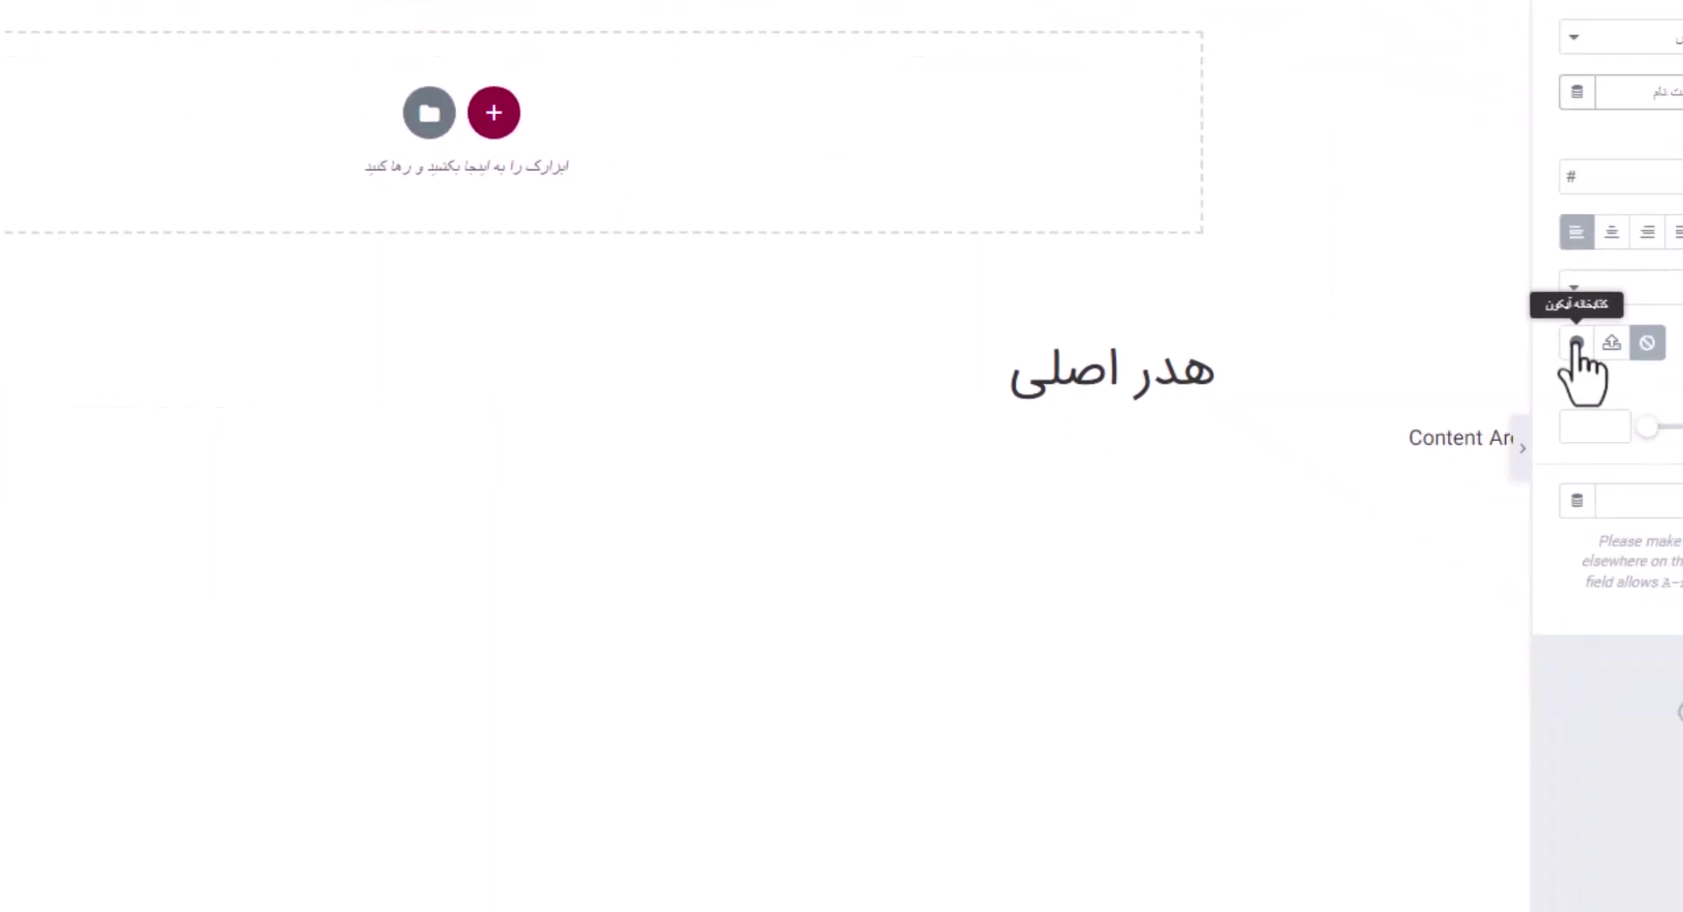
click(1576, 341)
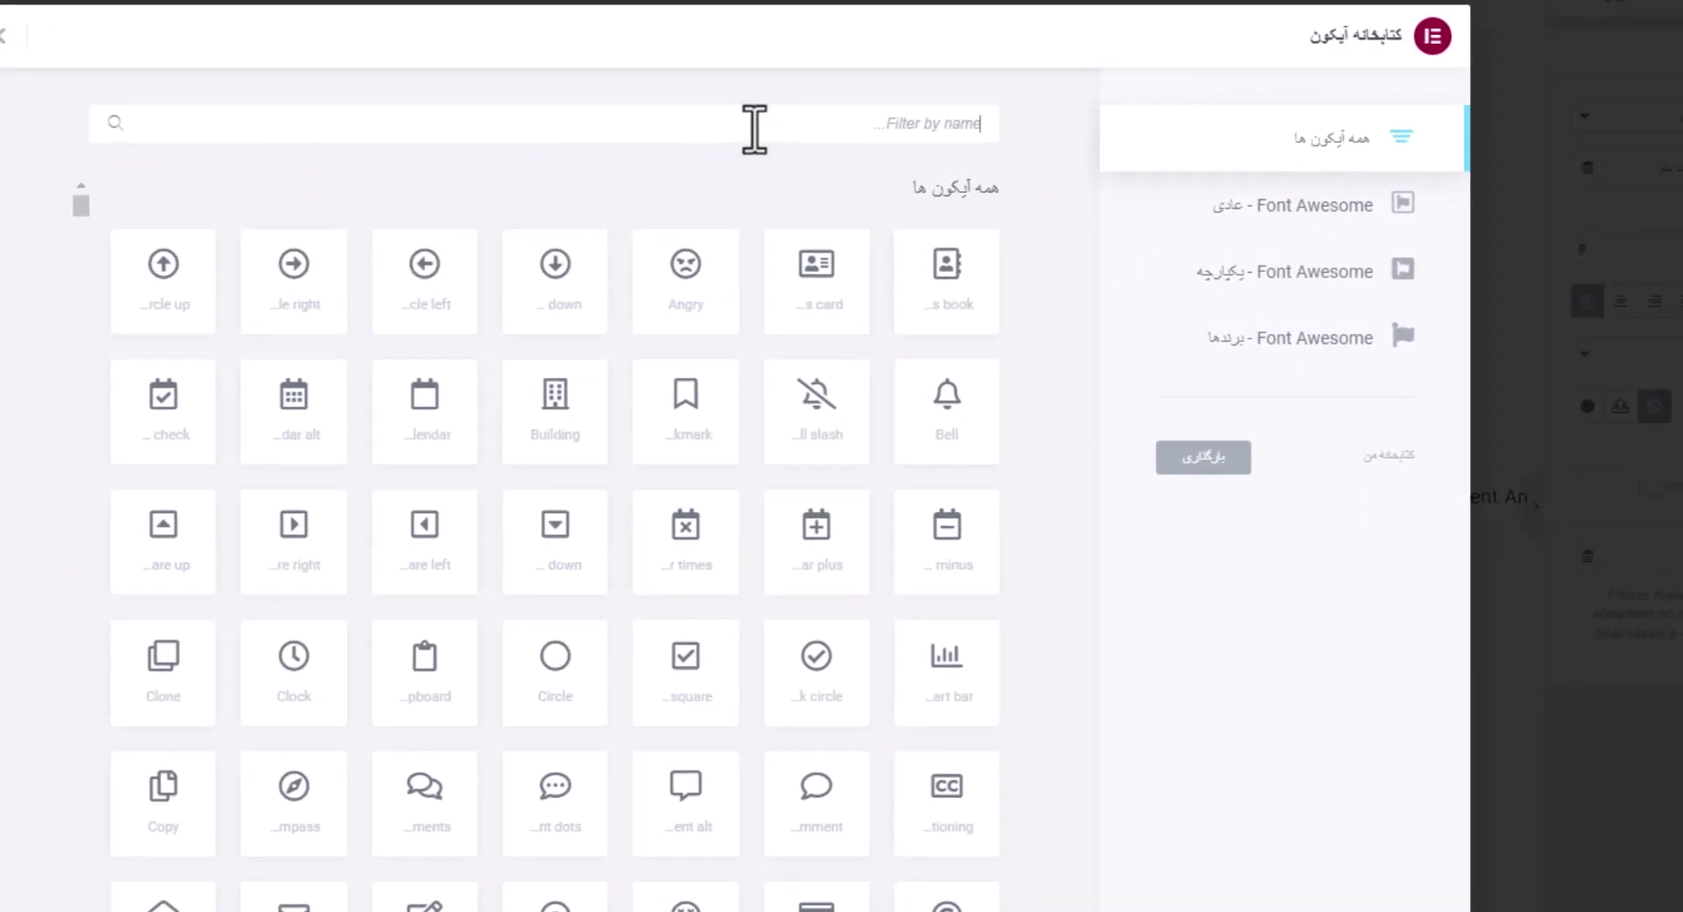
Filter the icon library by "shop" and try the shopping cart and shopping bag icons
text(ساخ)
key(BackSpace)
text(shop)
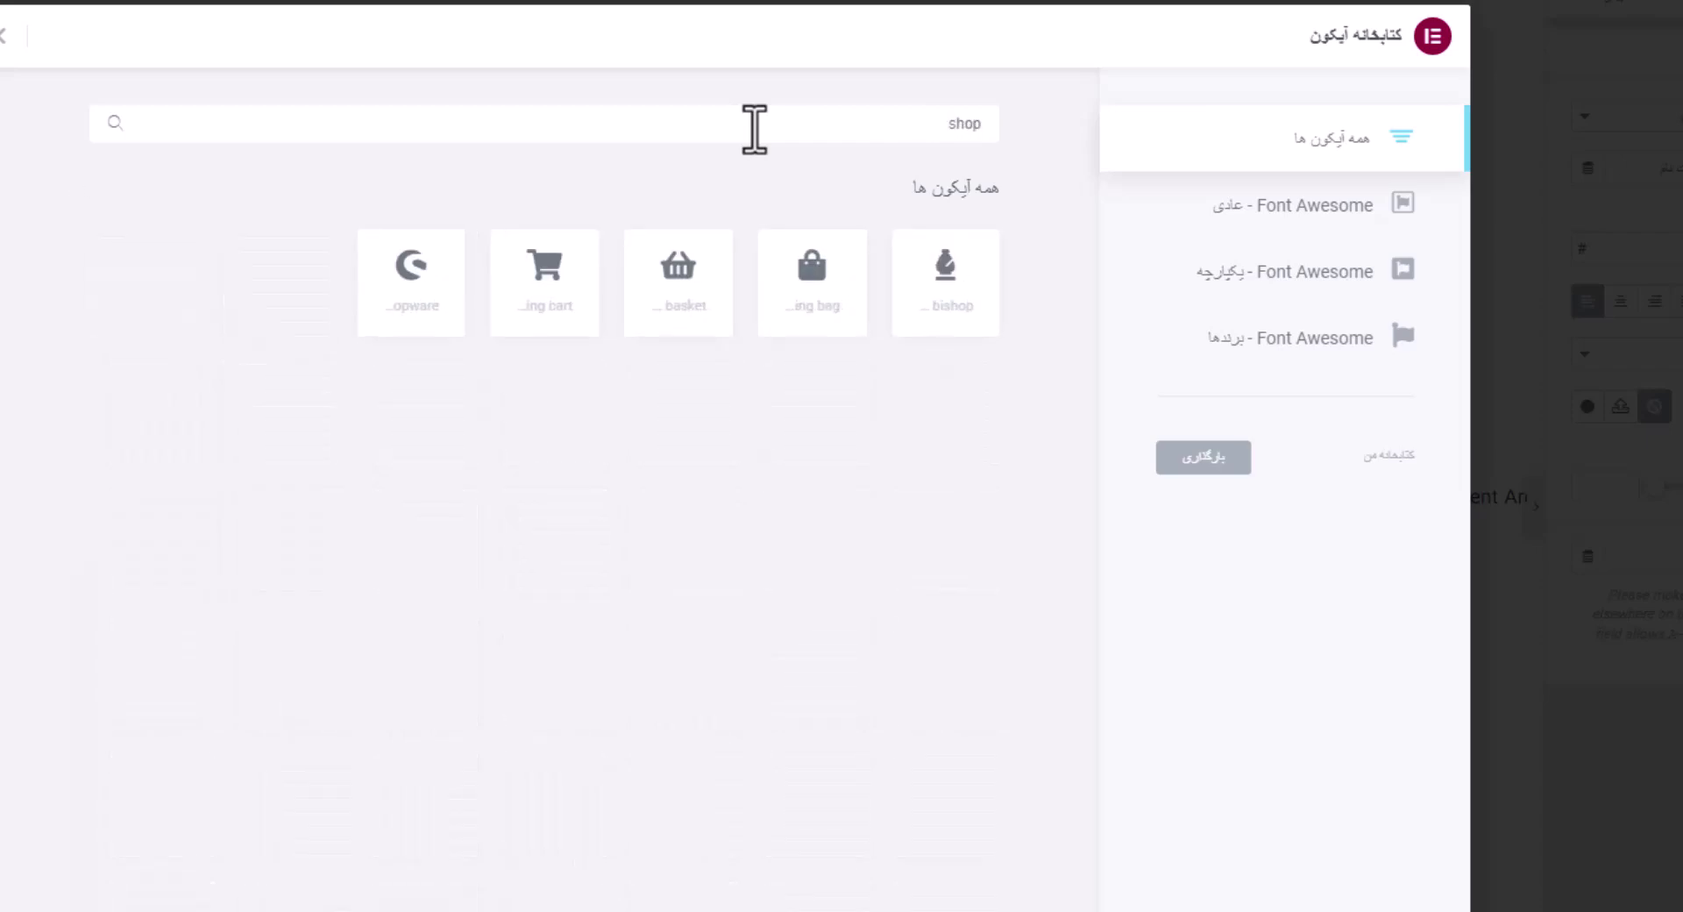
click(574, 299)
click(855, 279)
double_click(966, 126)
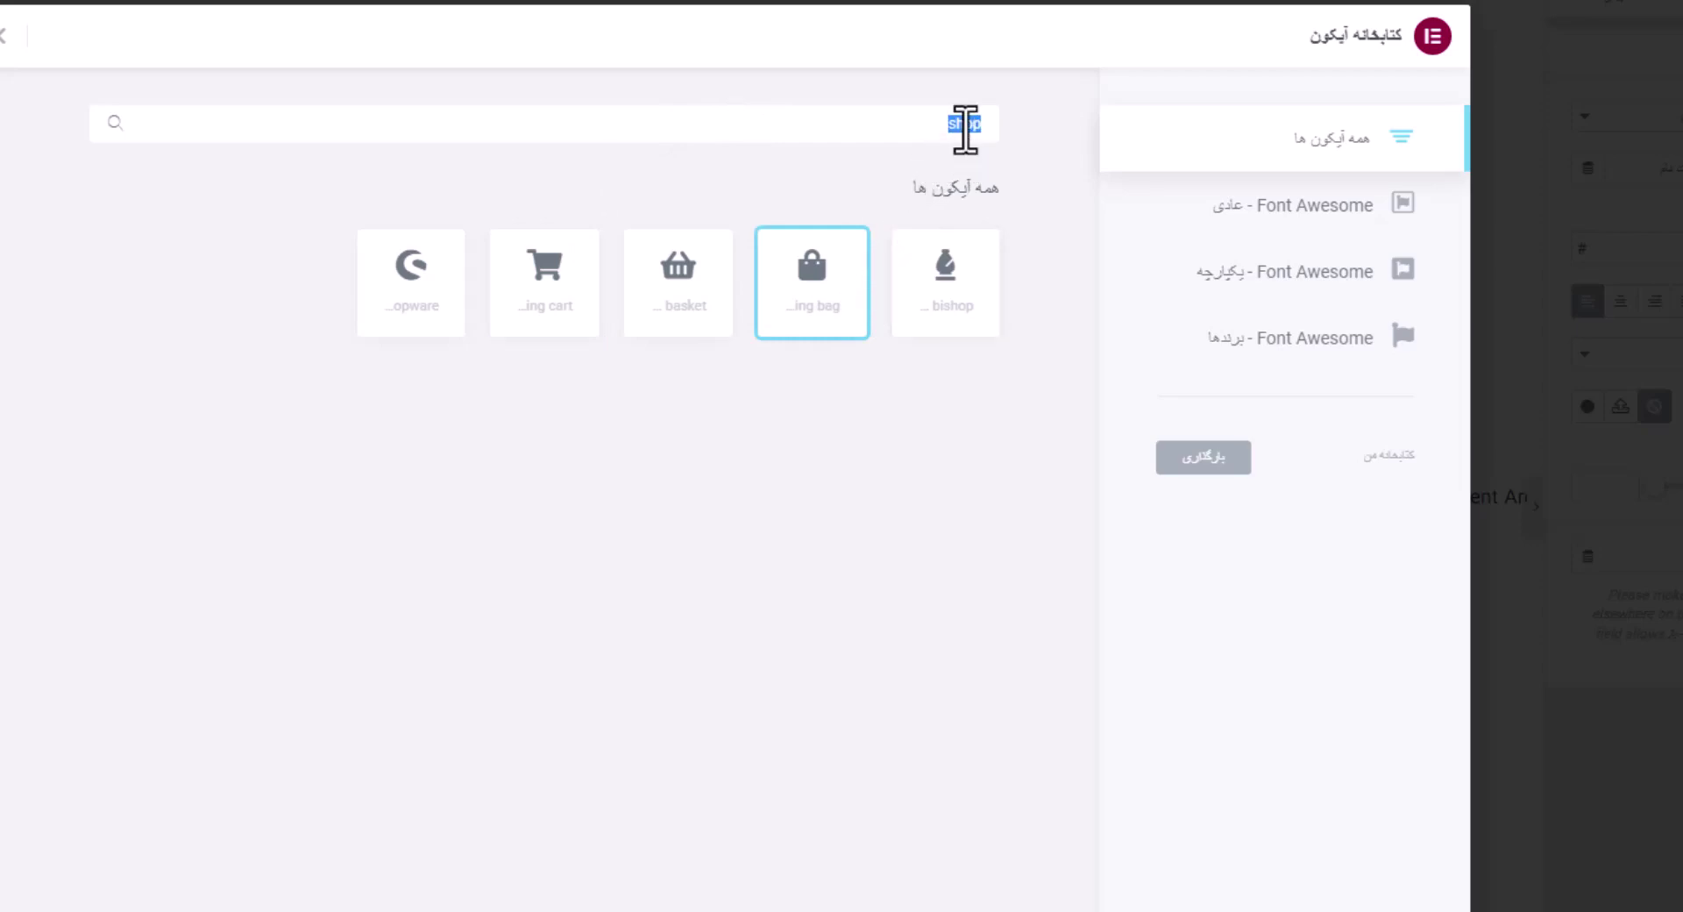
text(reg)
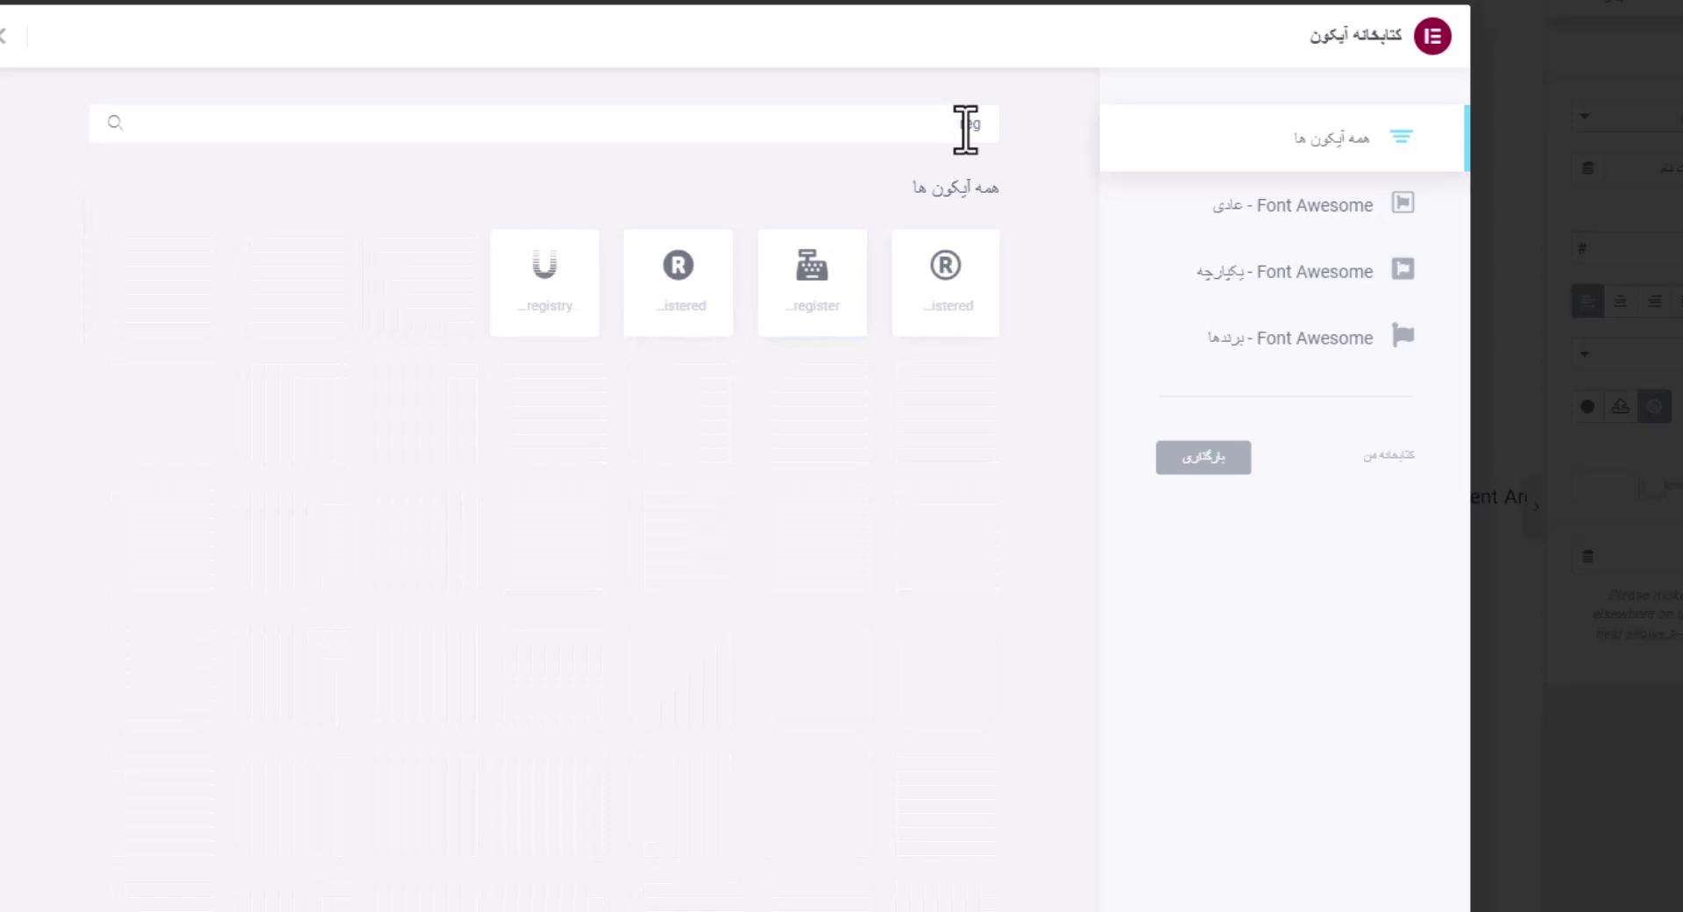
key(BackSpace)
key(BackSpace)
key(BackSpace)
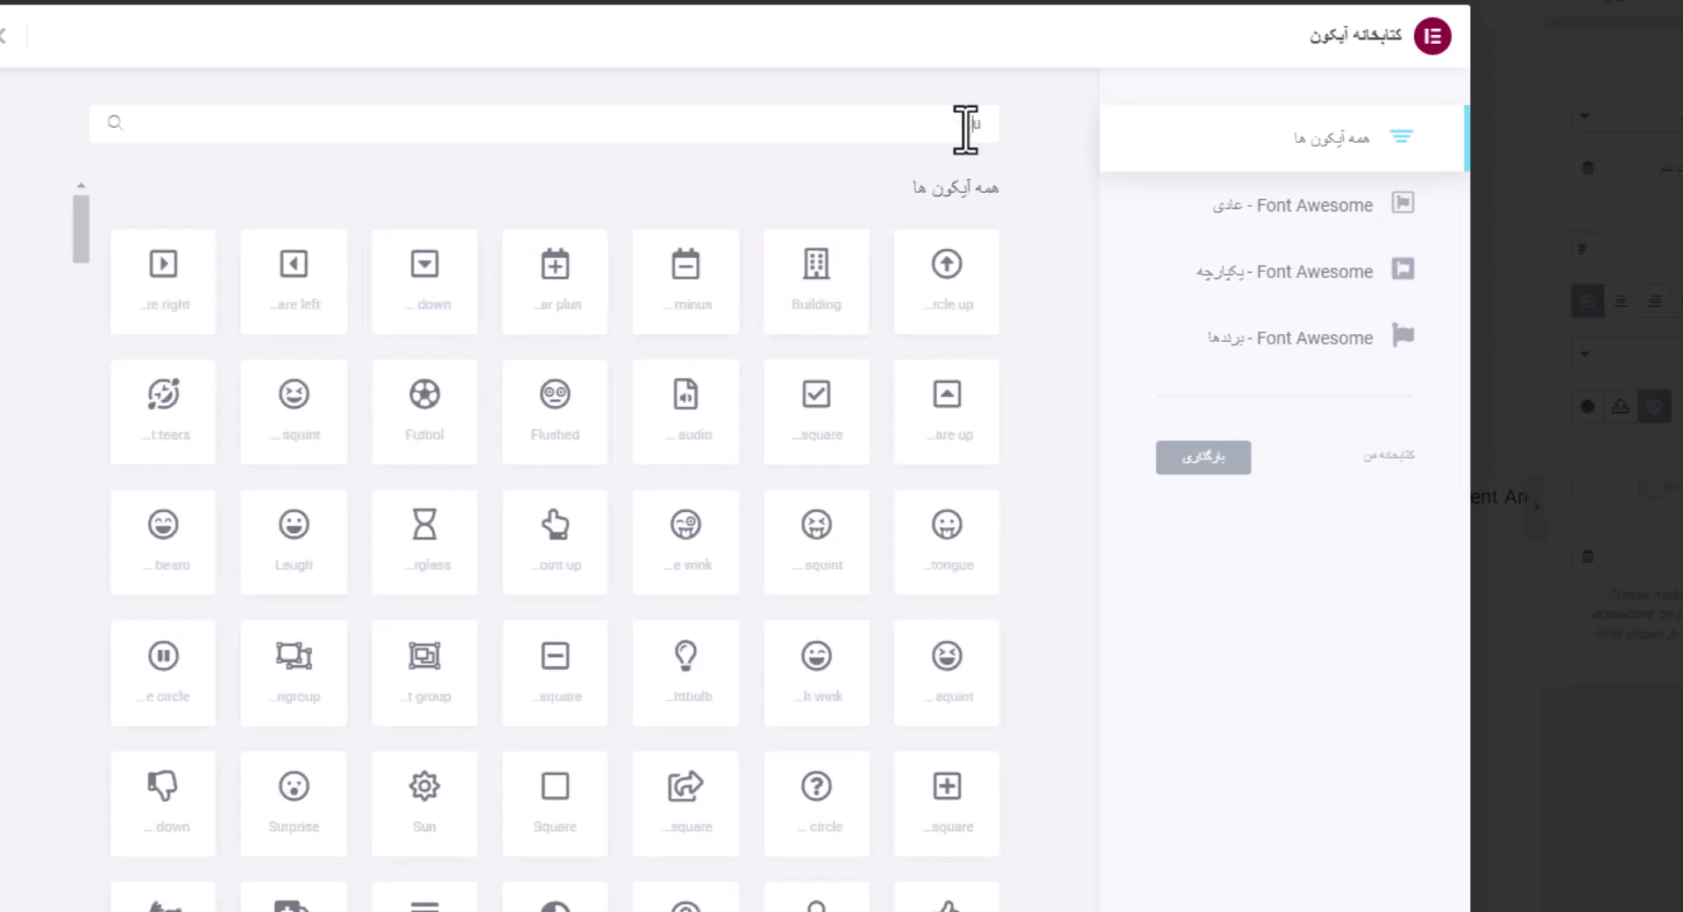
Filter the icon library by "user" and insert the solid user circle icon into the button
text(user)
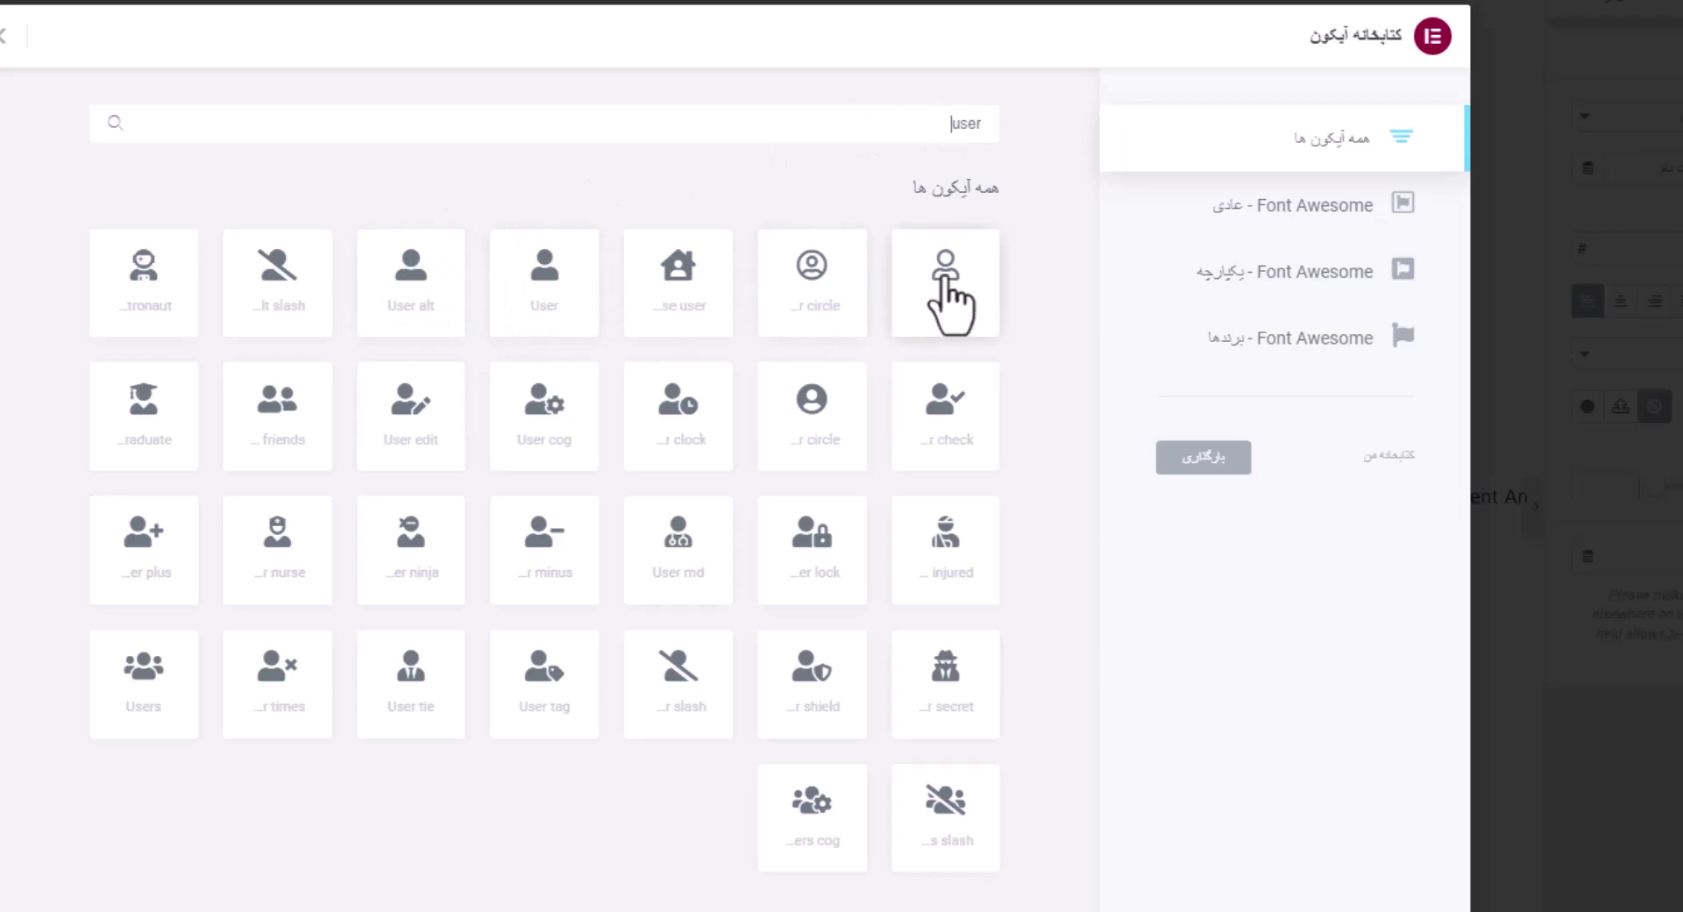
click(819, 439)
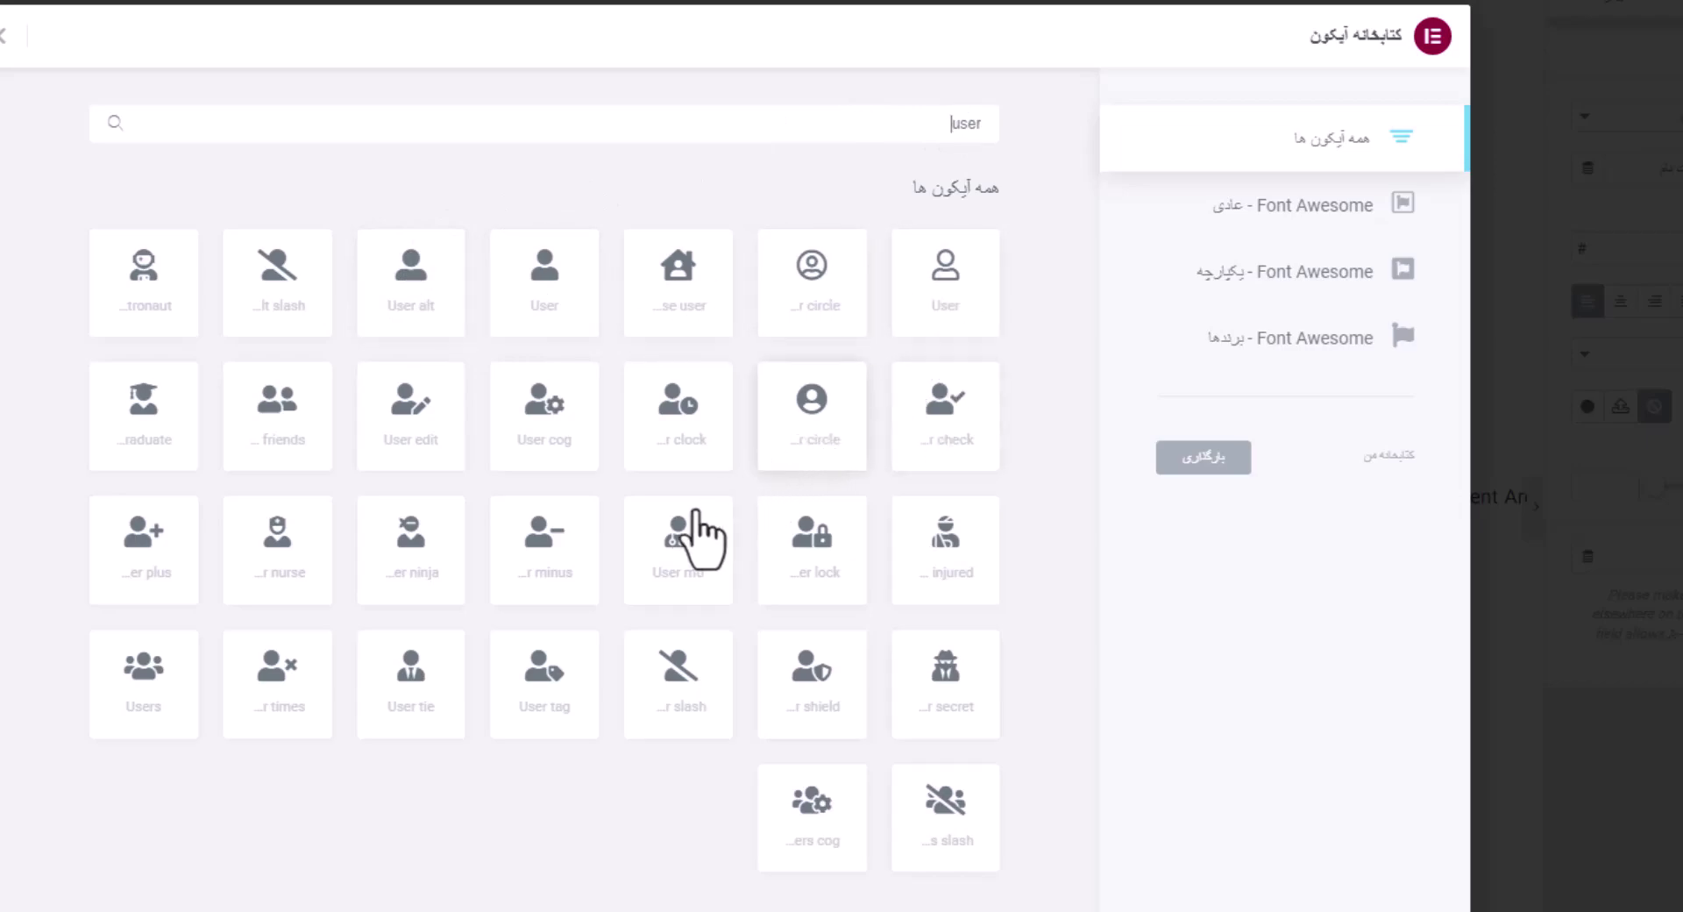
click(224, 886)
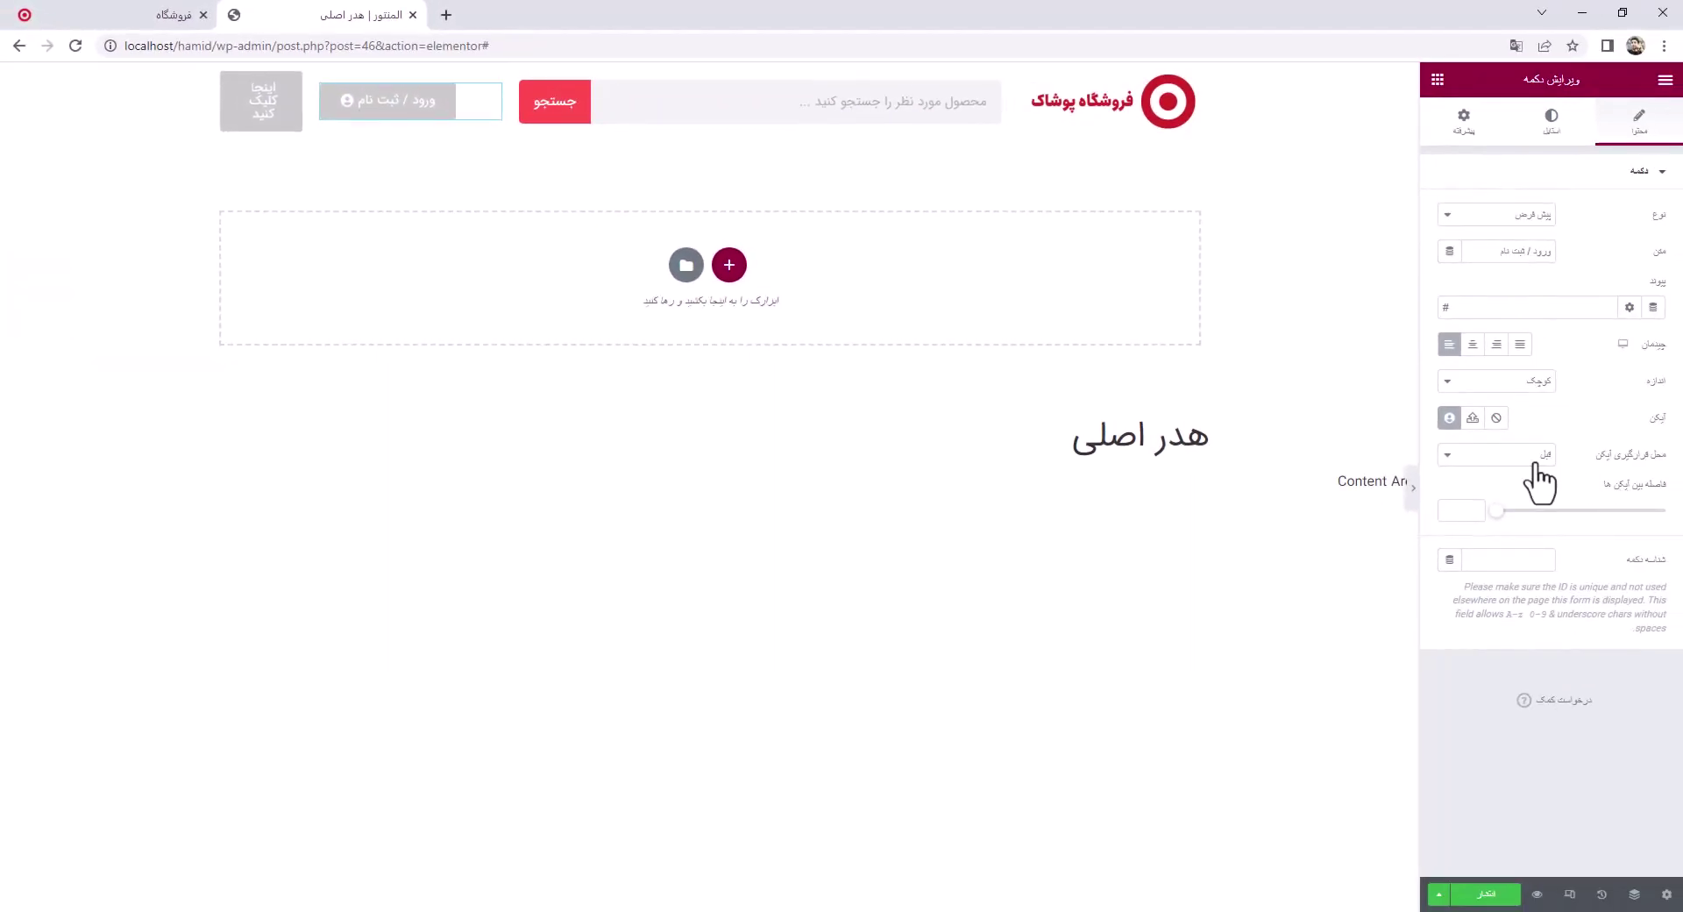
Set the button's icon position to "بعد" and check the placement against the login button in the sample header image
click(1500, 463)
click(1512, 481)
key(alt+Tab)
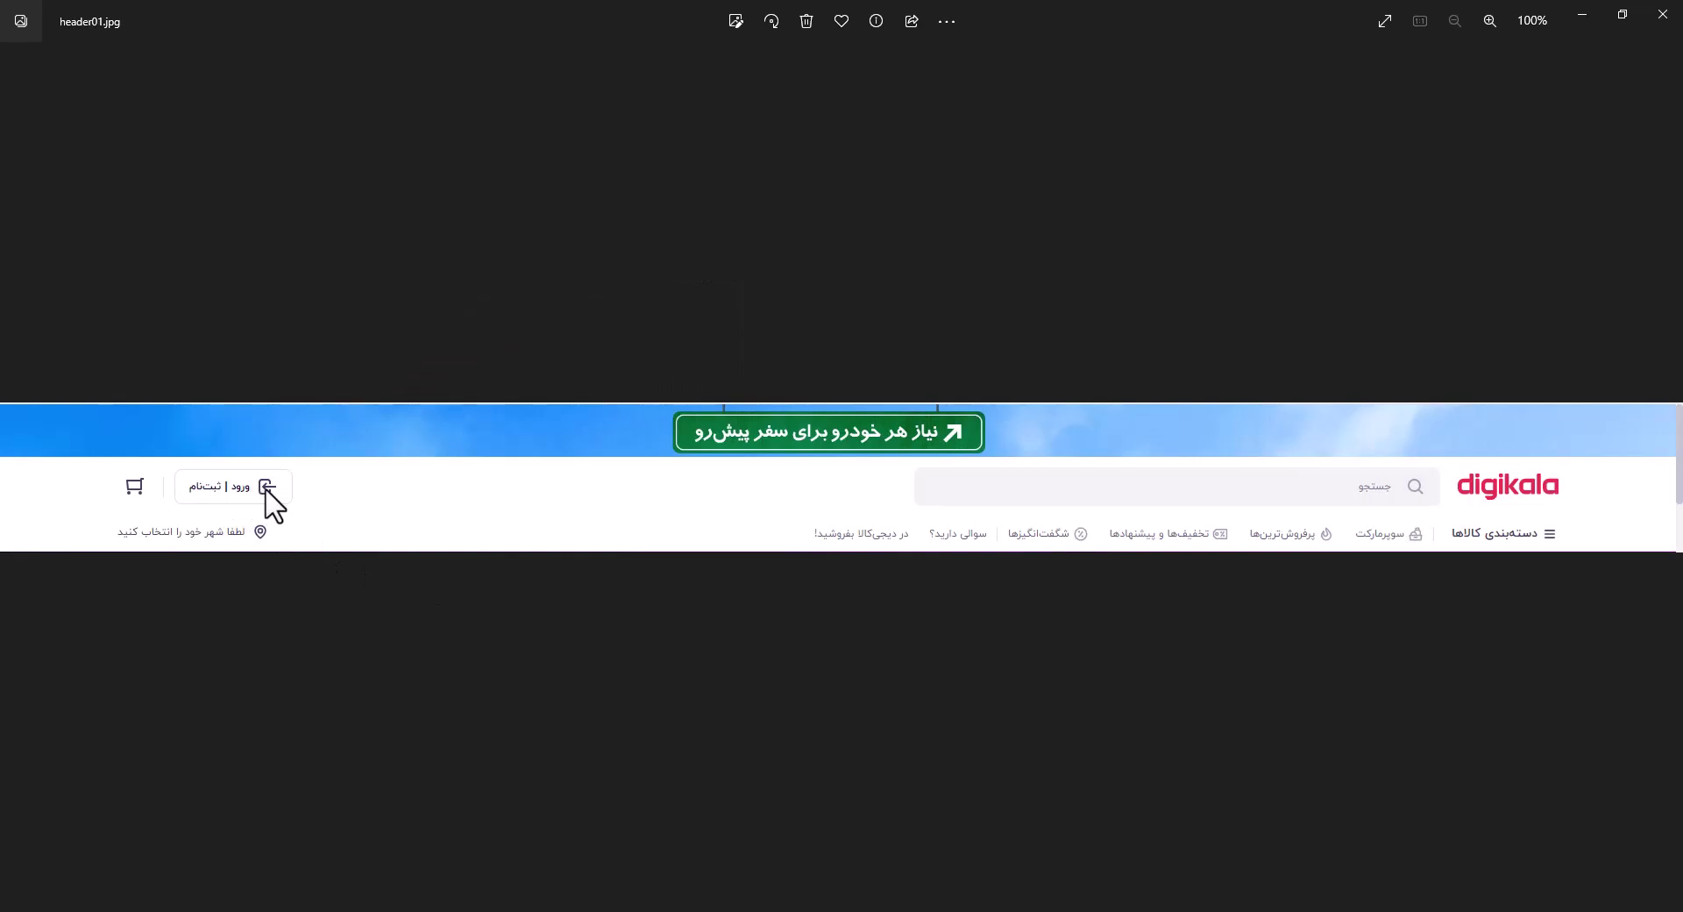
key(alt+Tab)
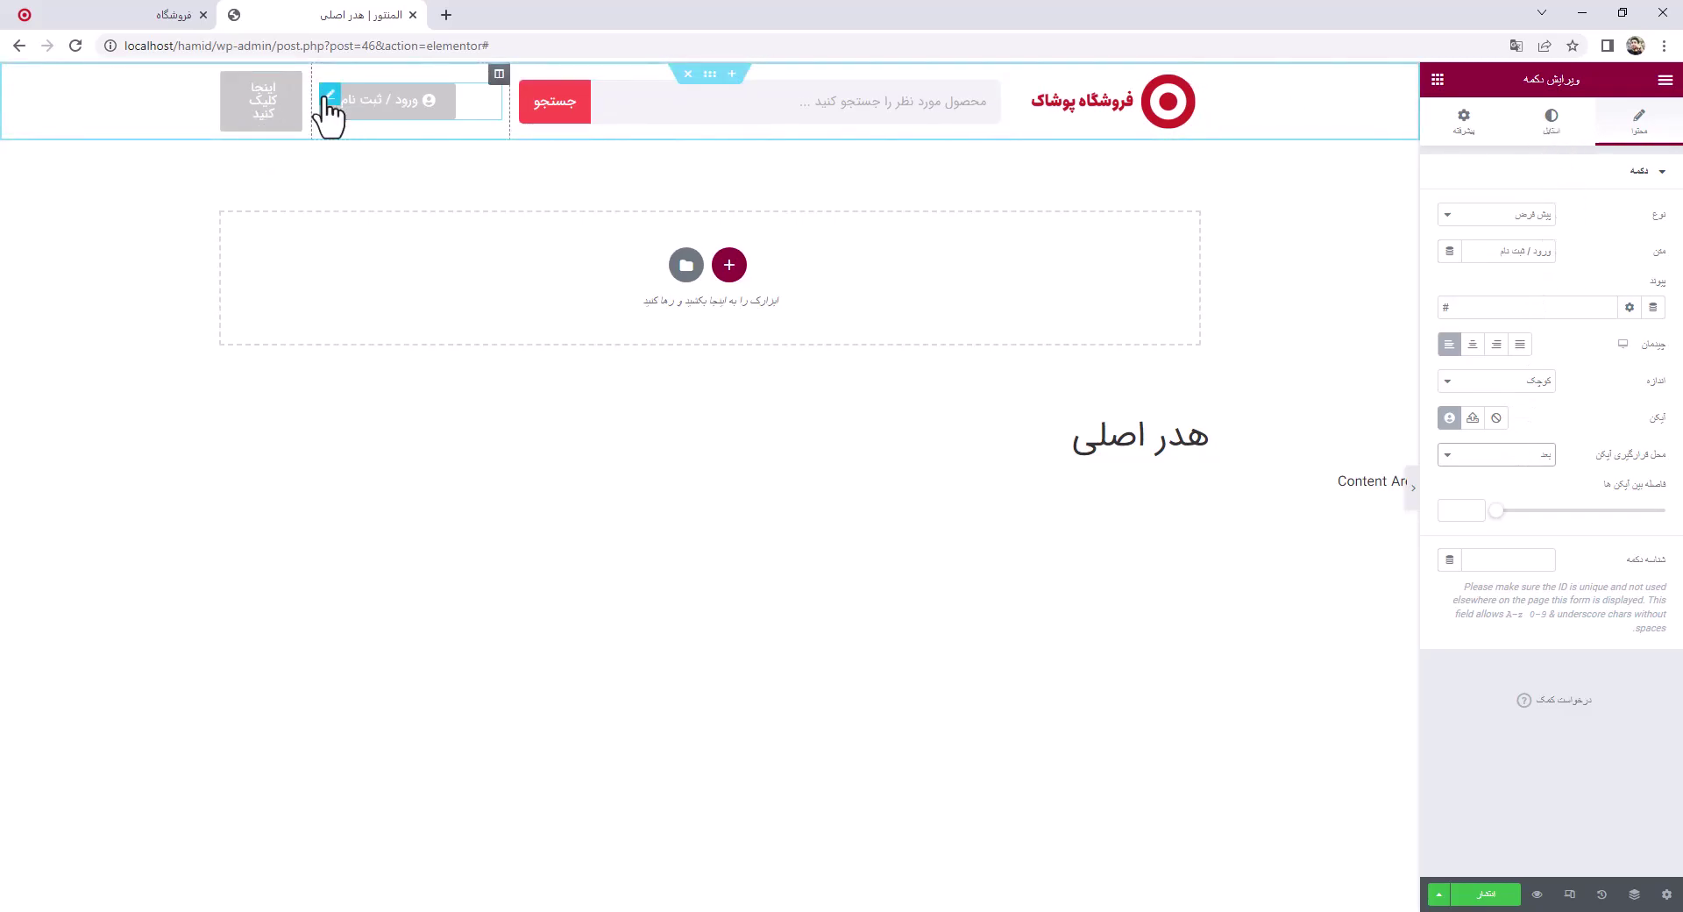
Consult the sample header again and set the font size of the "ورود / ثبت نام" button to 12 px in its typography settings
click(1559, 136)
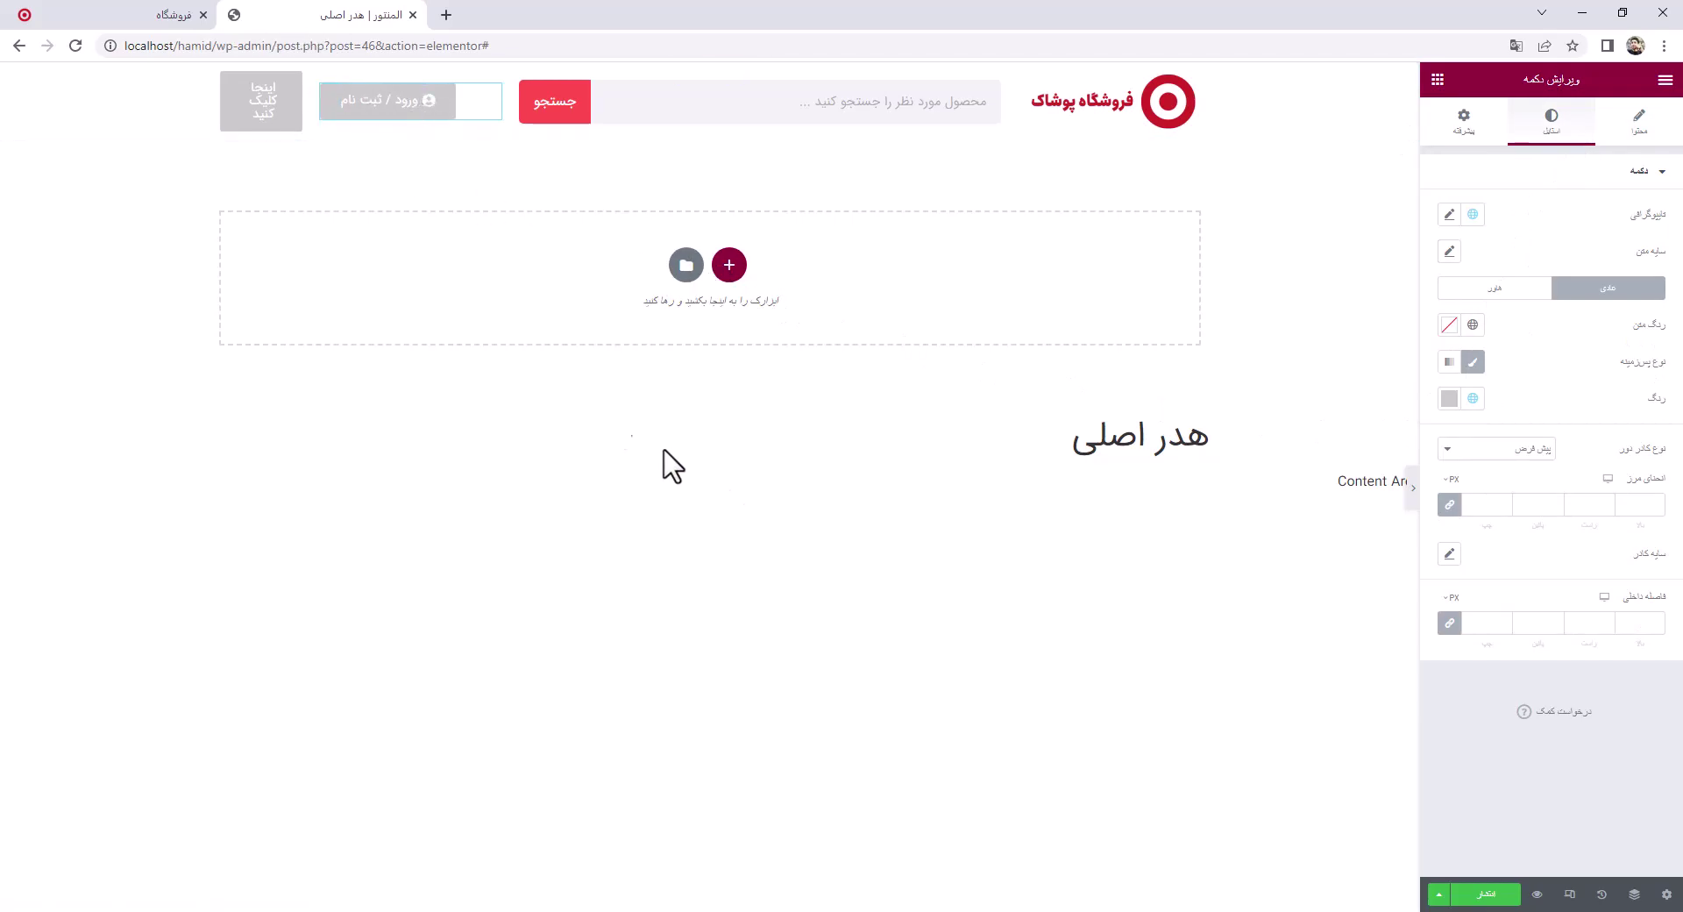
key(alt+Tab)
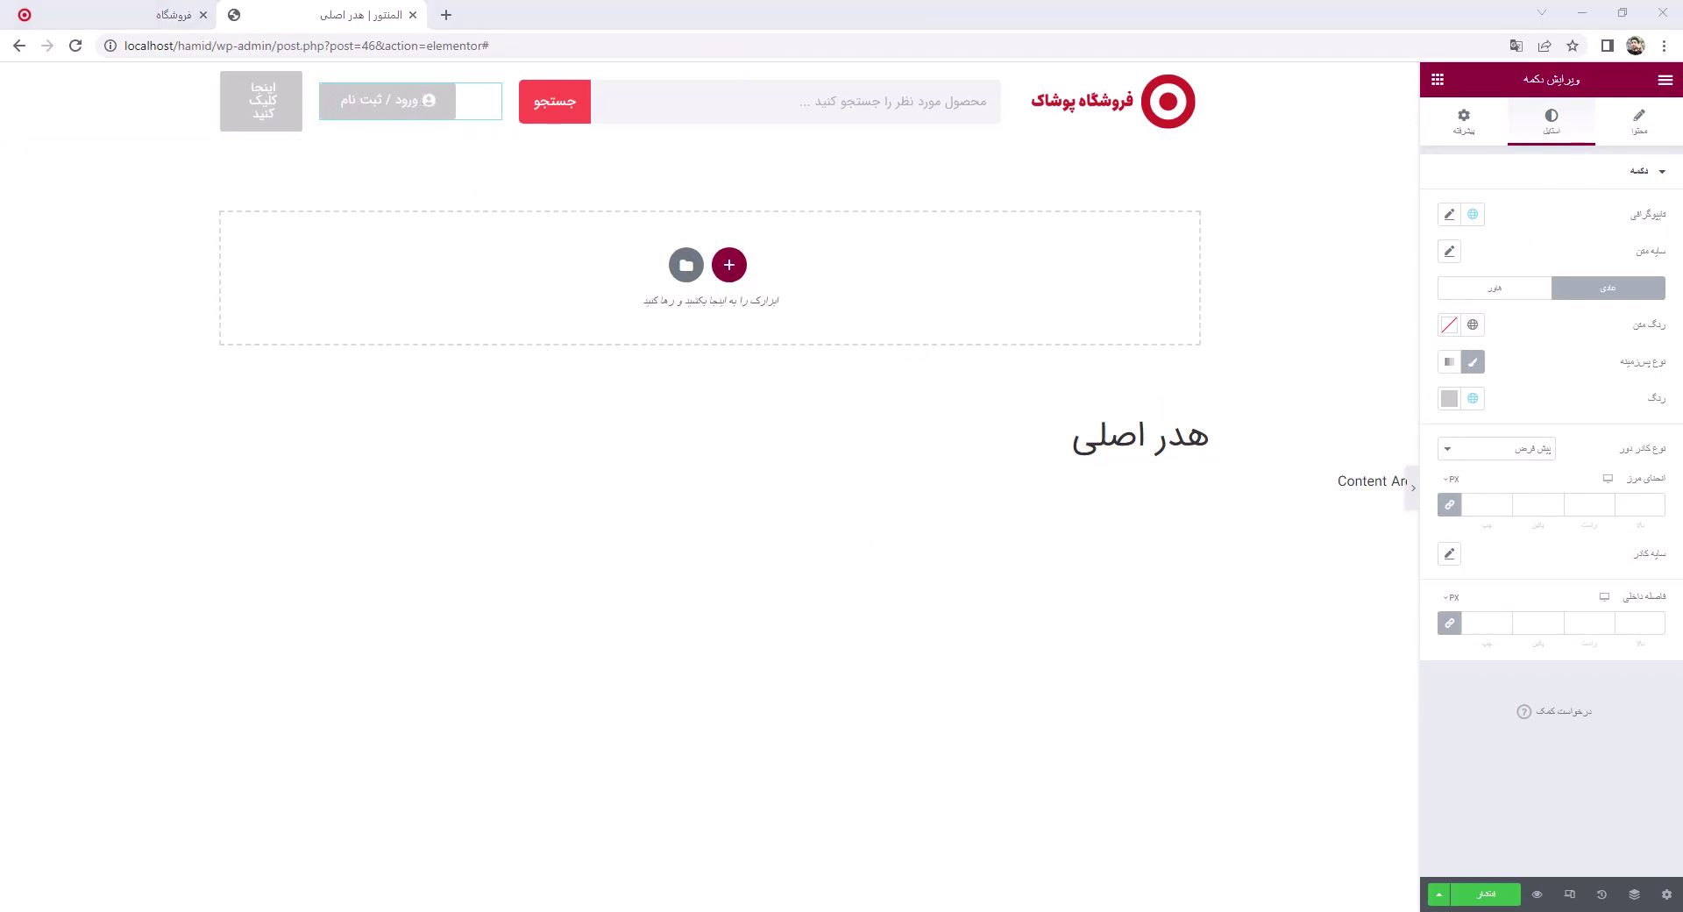
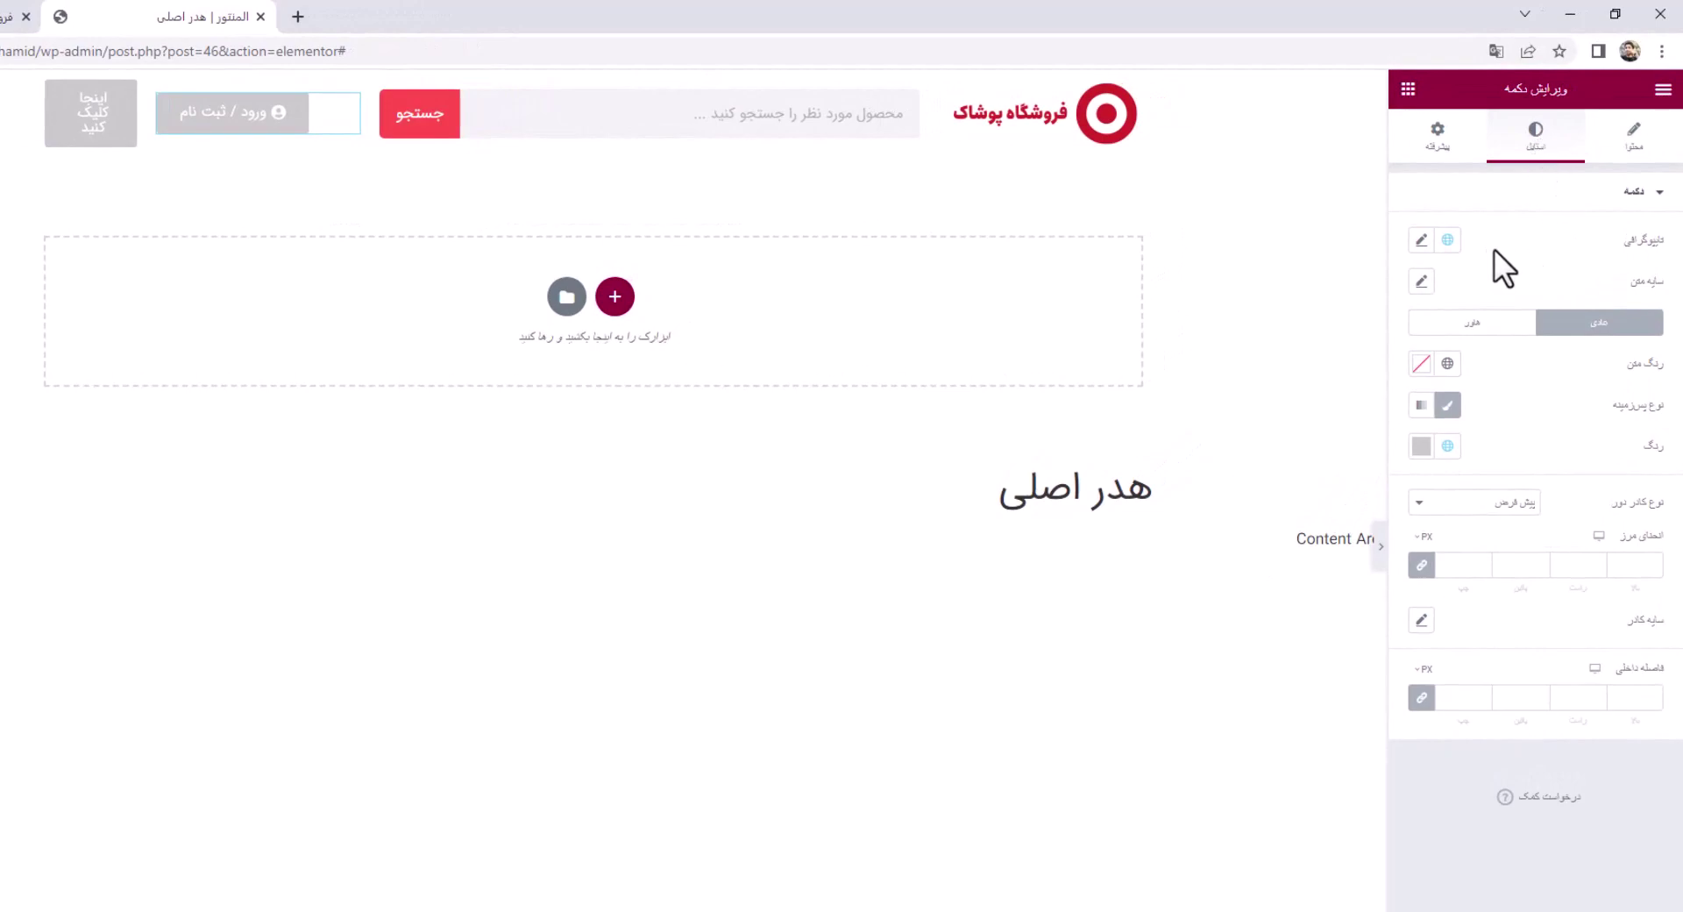
click(1421, 239)
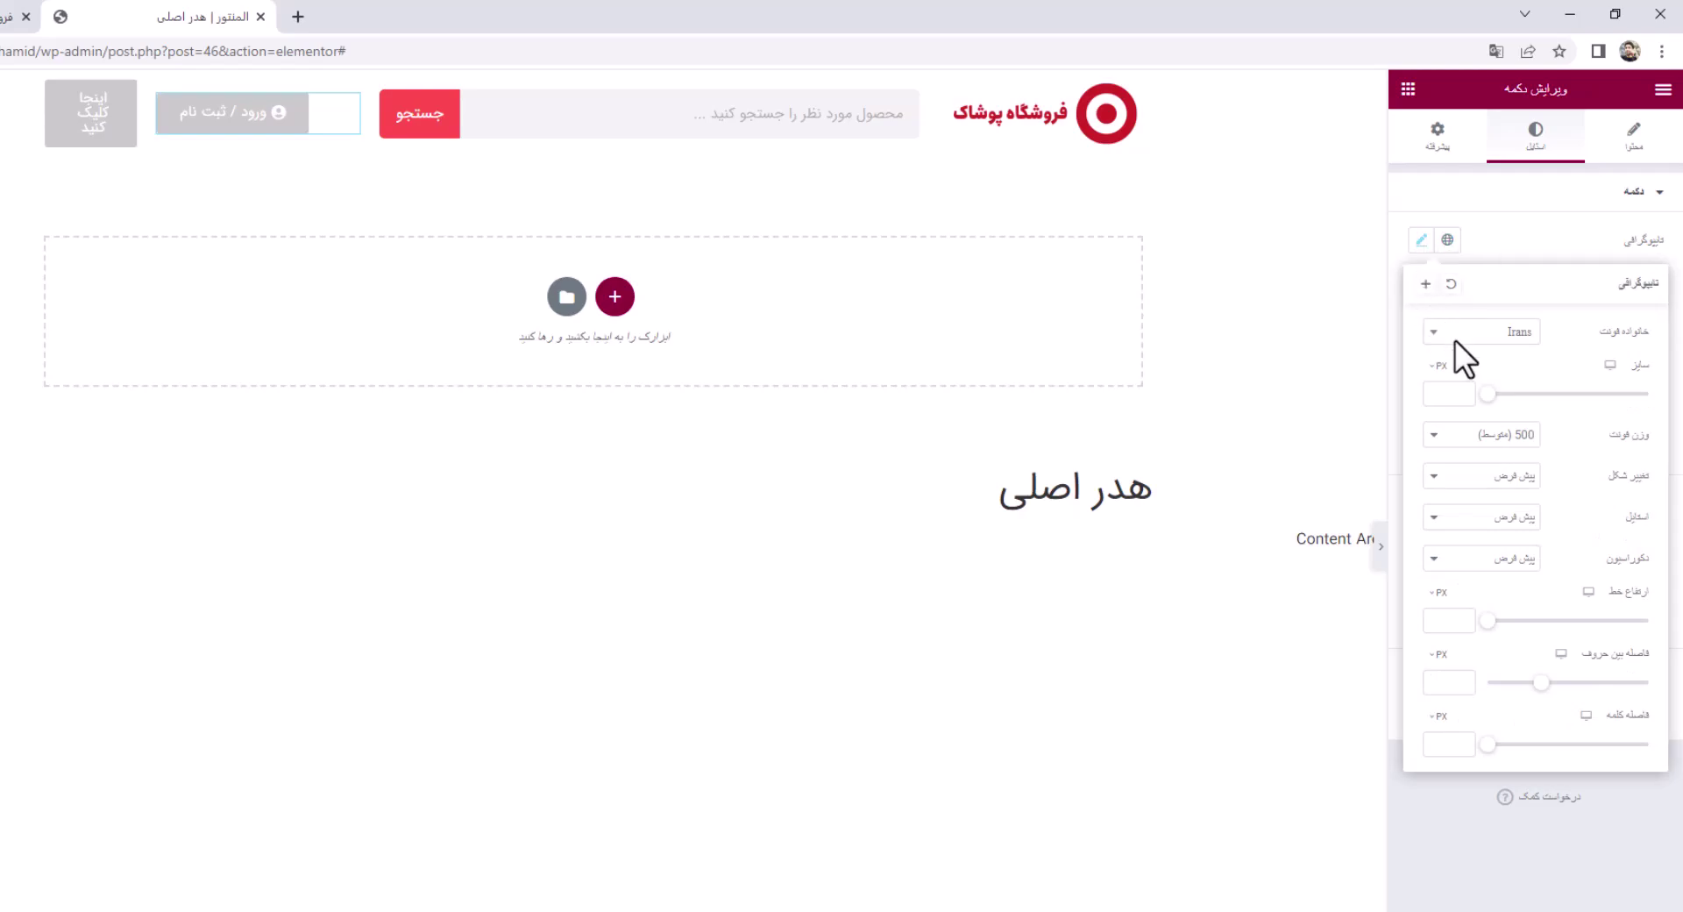
click(1436, 391)
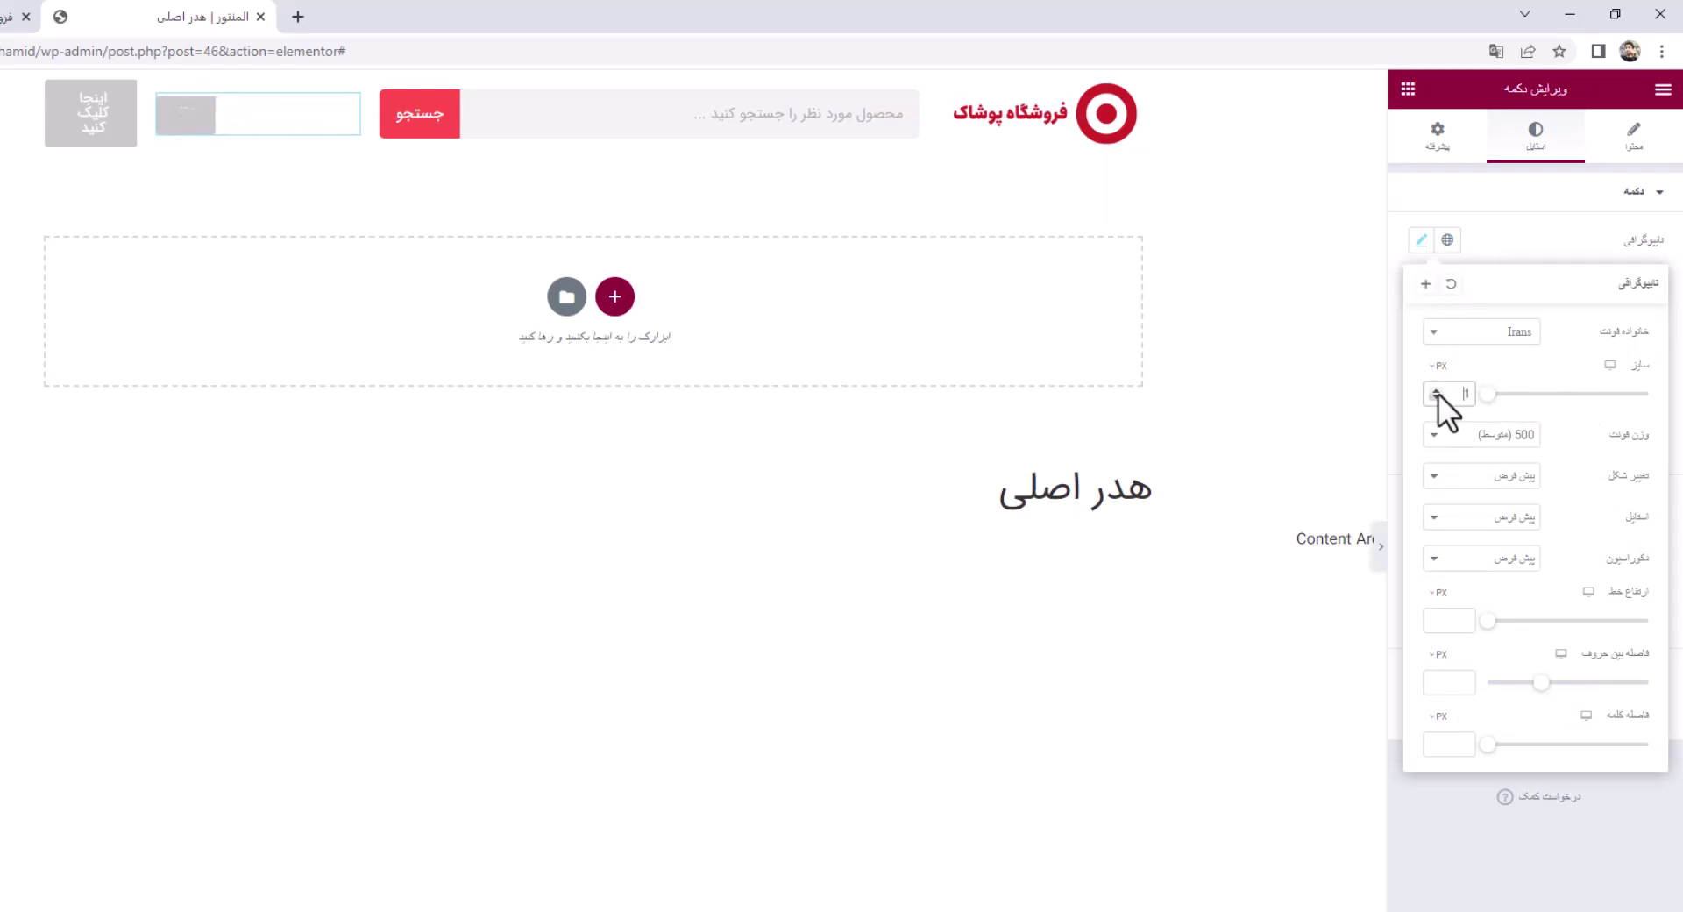
click(1436, 392)
click(1436, 391)
click(1436, 391)
click(1437, 391)
click(1436, 391)
click(1436, 391)
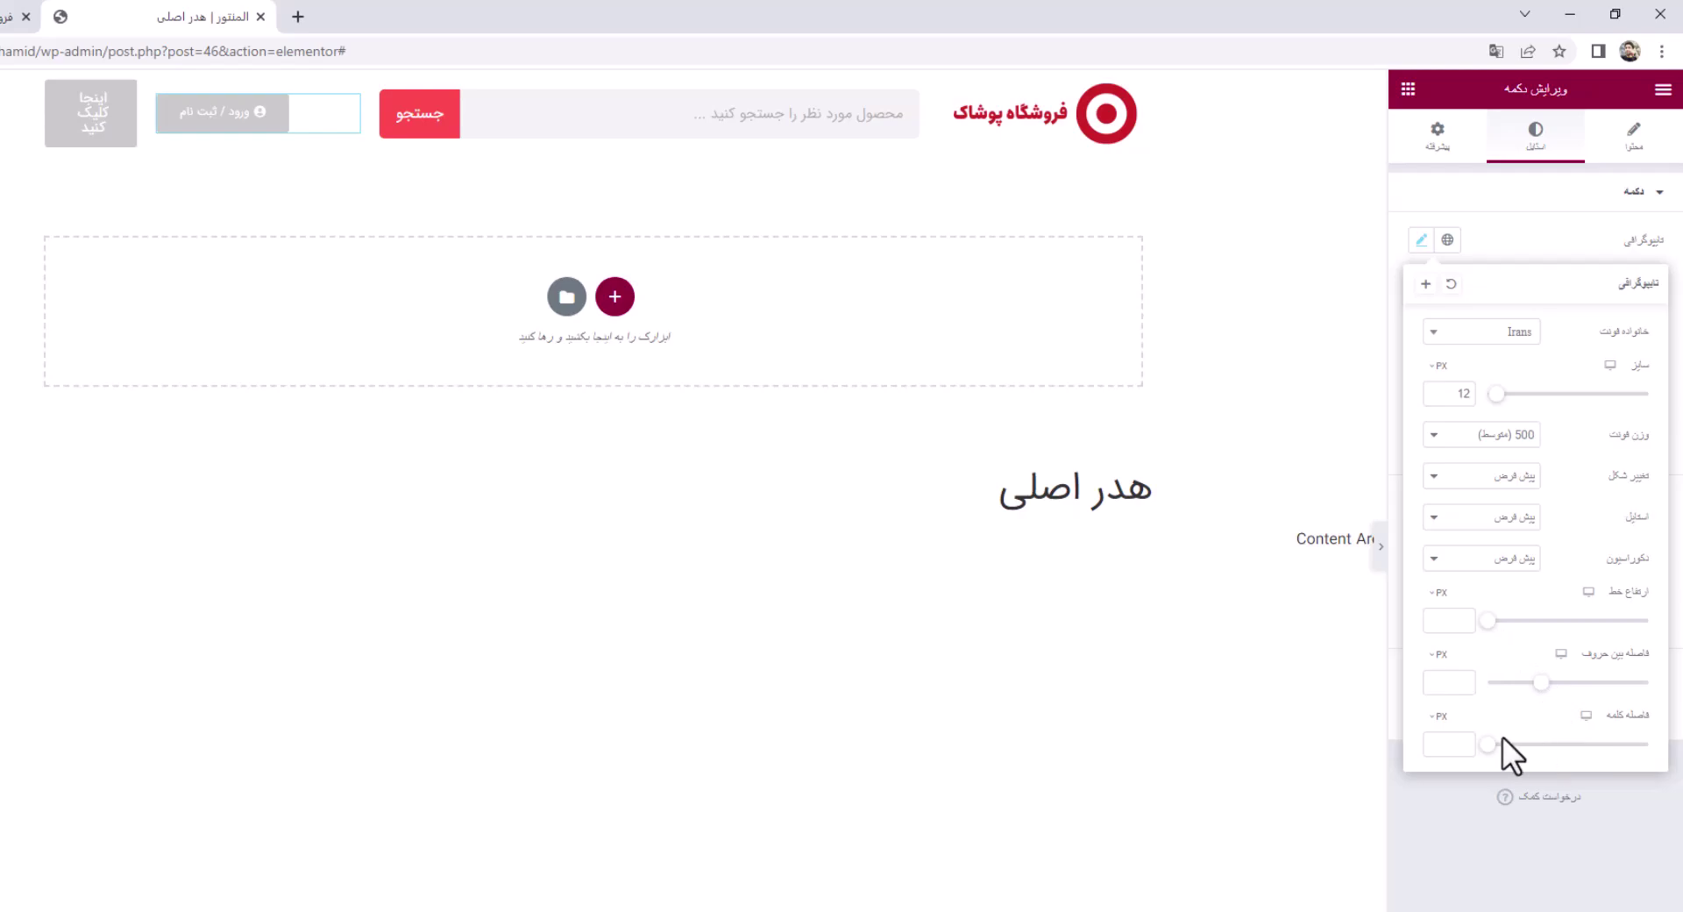
mouse_move(1493, 746)
mouse_down()
mouse_move(1515, 749)
mouse_move(1473, 748)
mouse_up()
click(1524, 242)
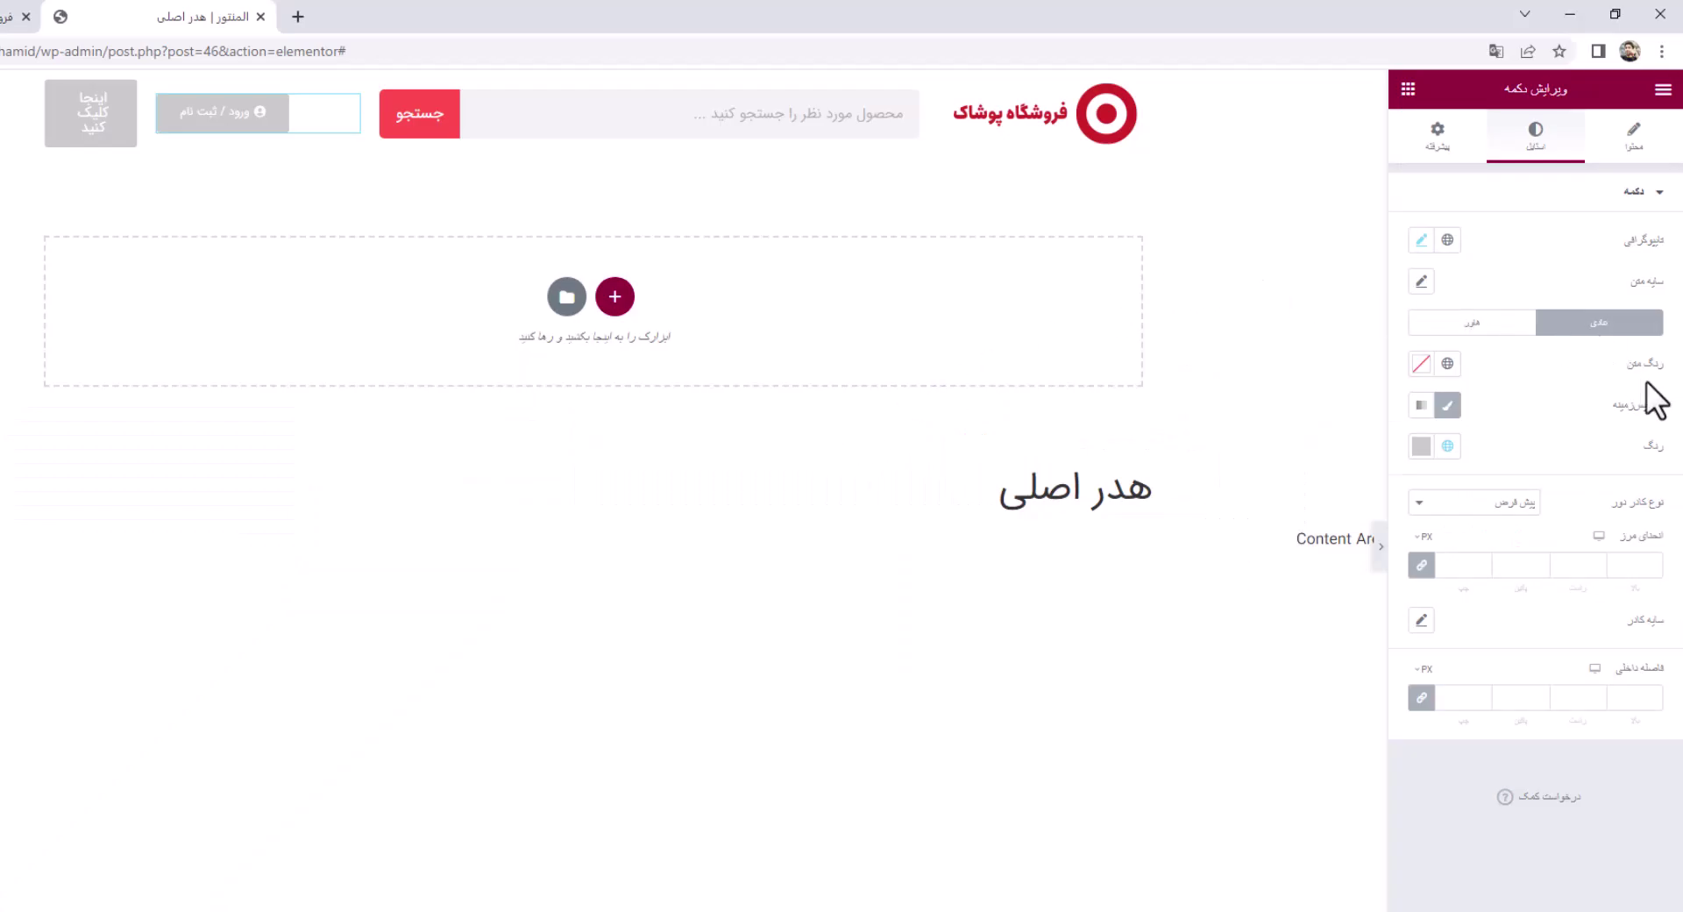
Set the normal text color of the "ورود / ثبت نام" button to near-black #050505
click(1423, 363)
drag(1477, 563, 1428, 612)
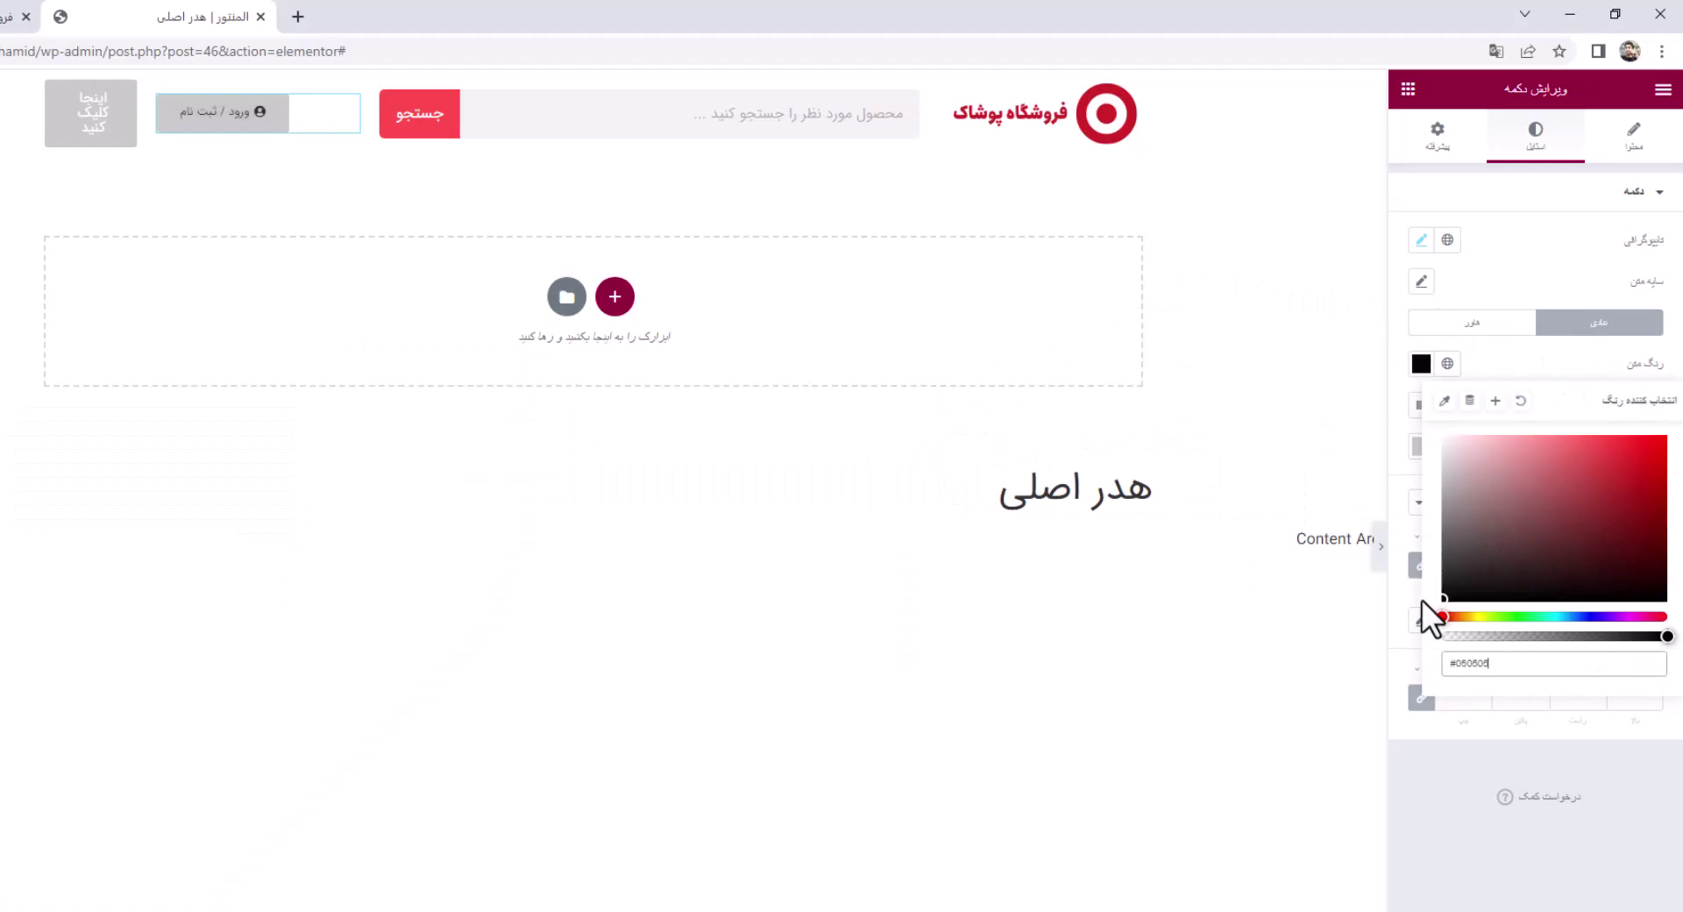
click(1251, 686)
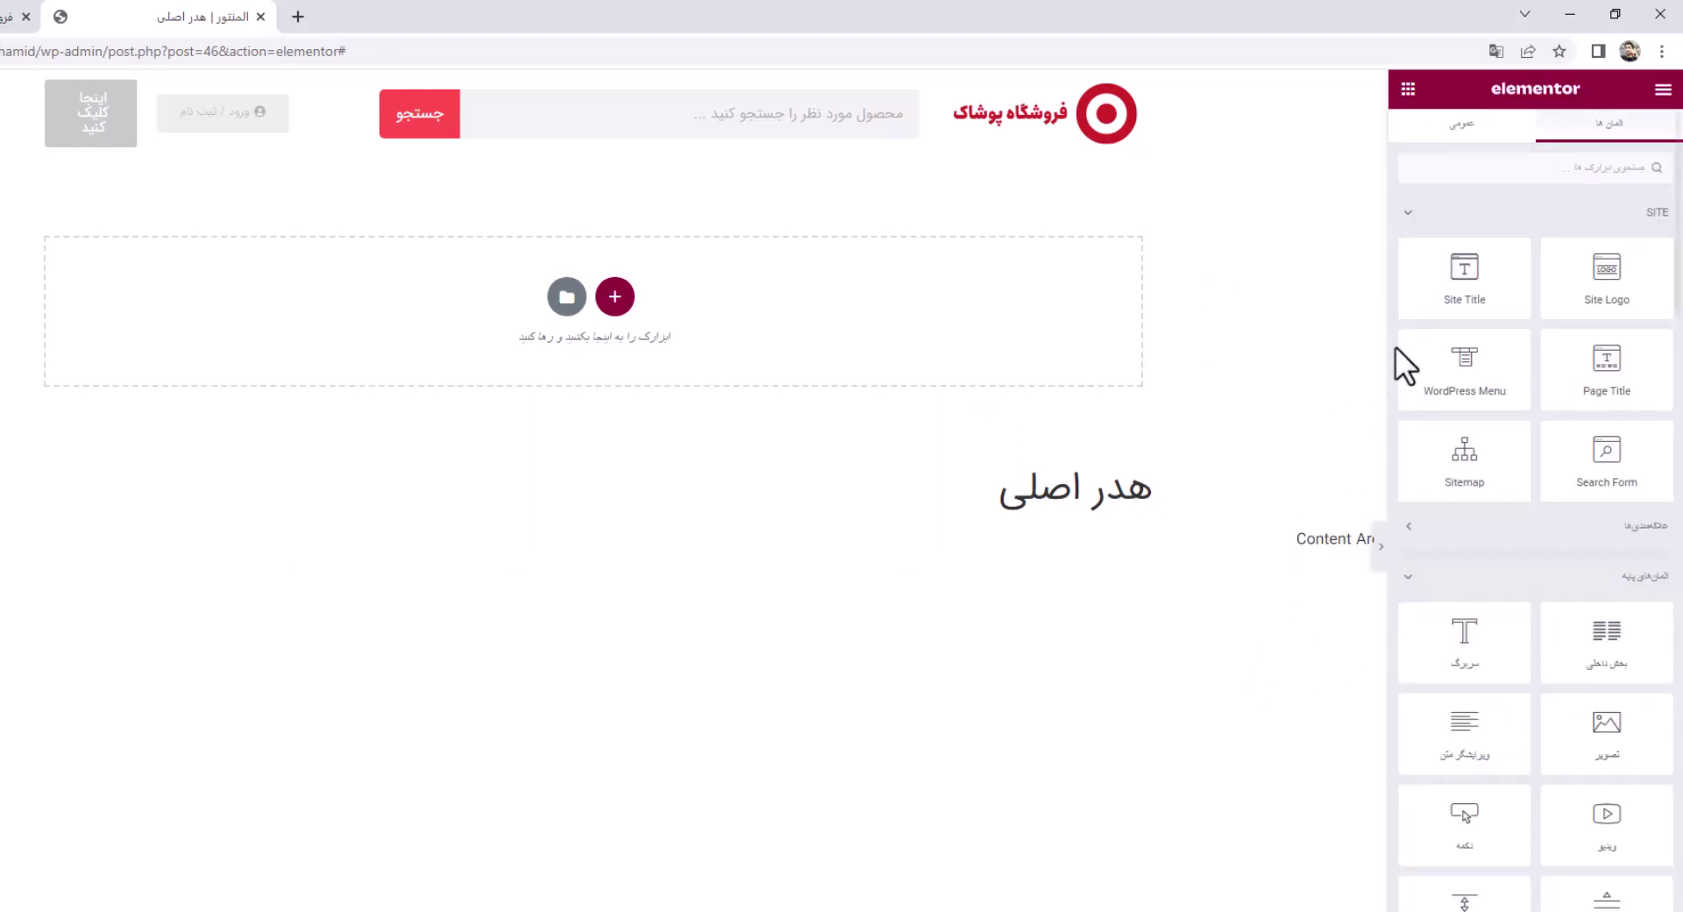
Set the login button's normal background color to white #FFFFFF and compare it with the sample header
click(175, 123)
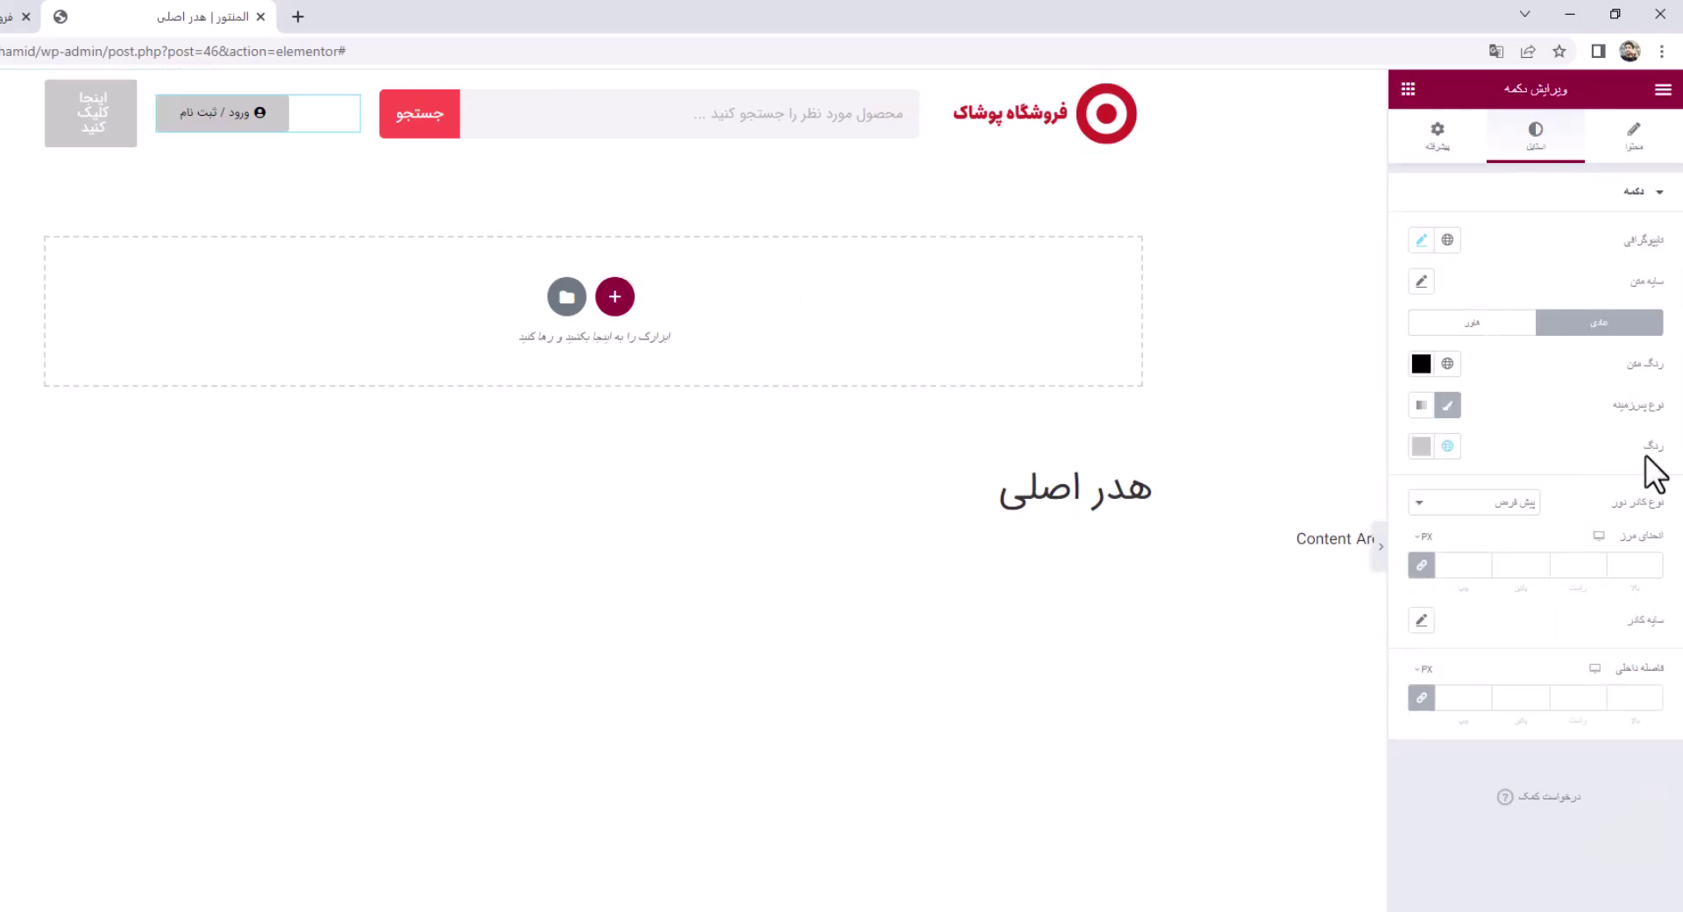
click(1423, 448)
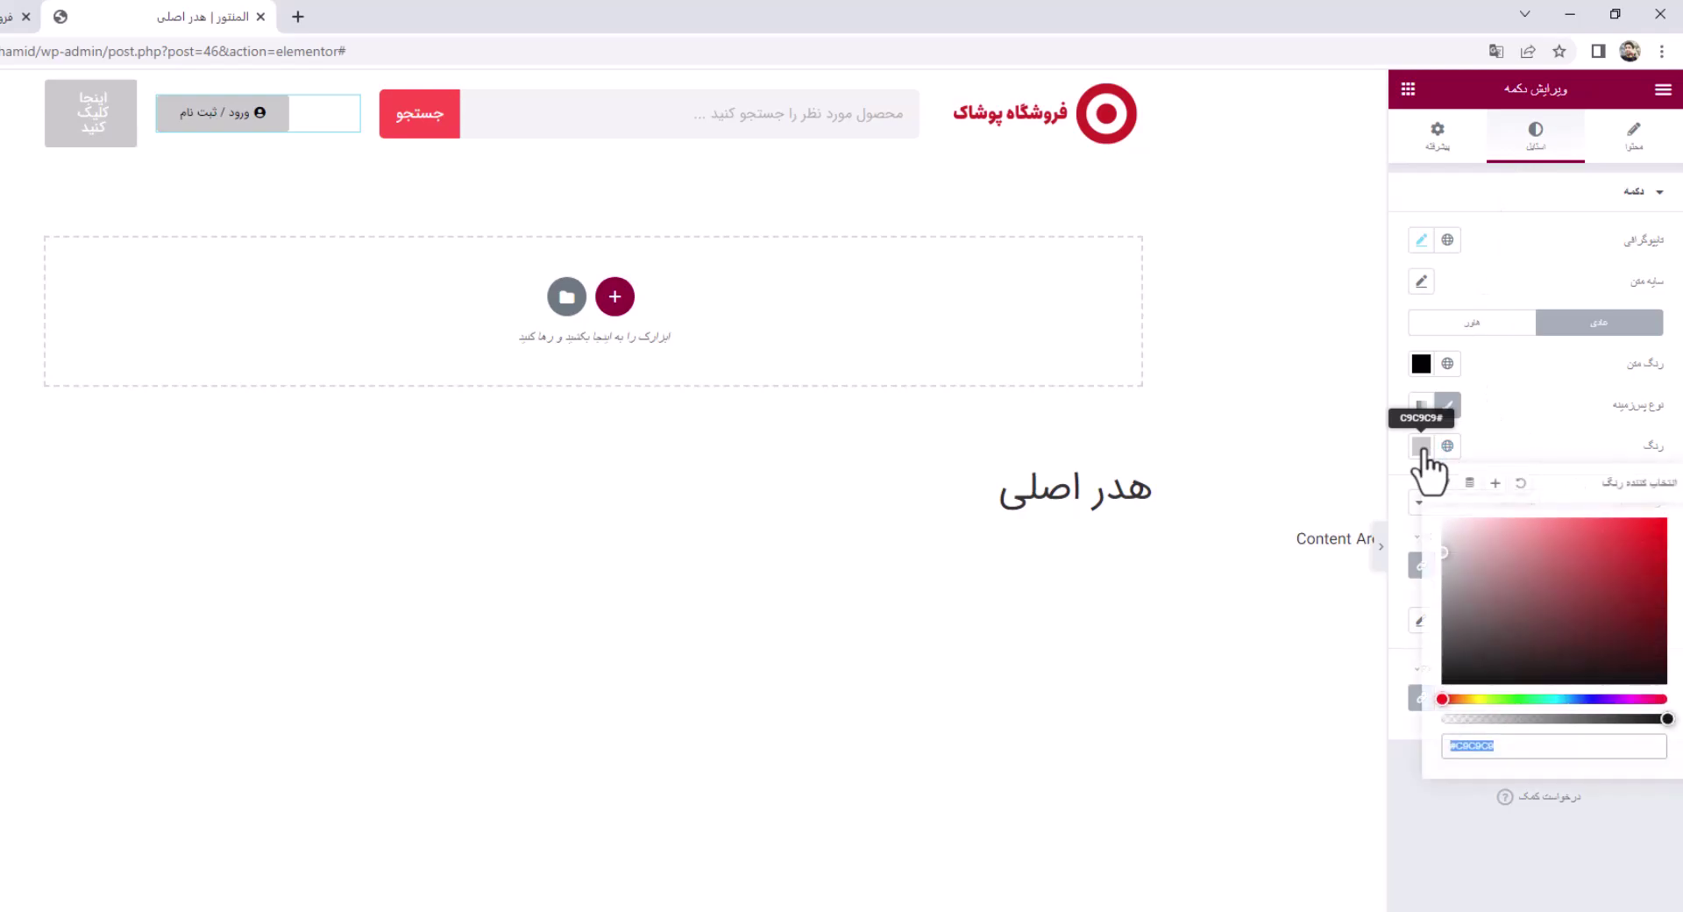
drag(1471, 574, 1409, 500)
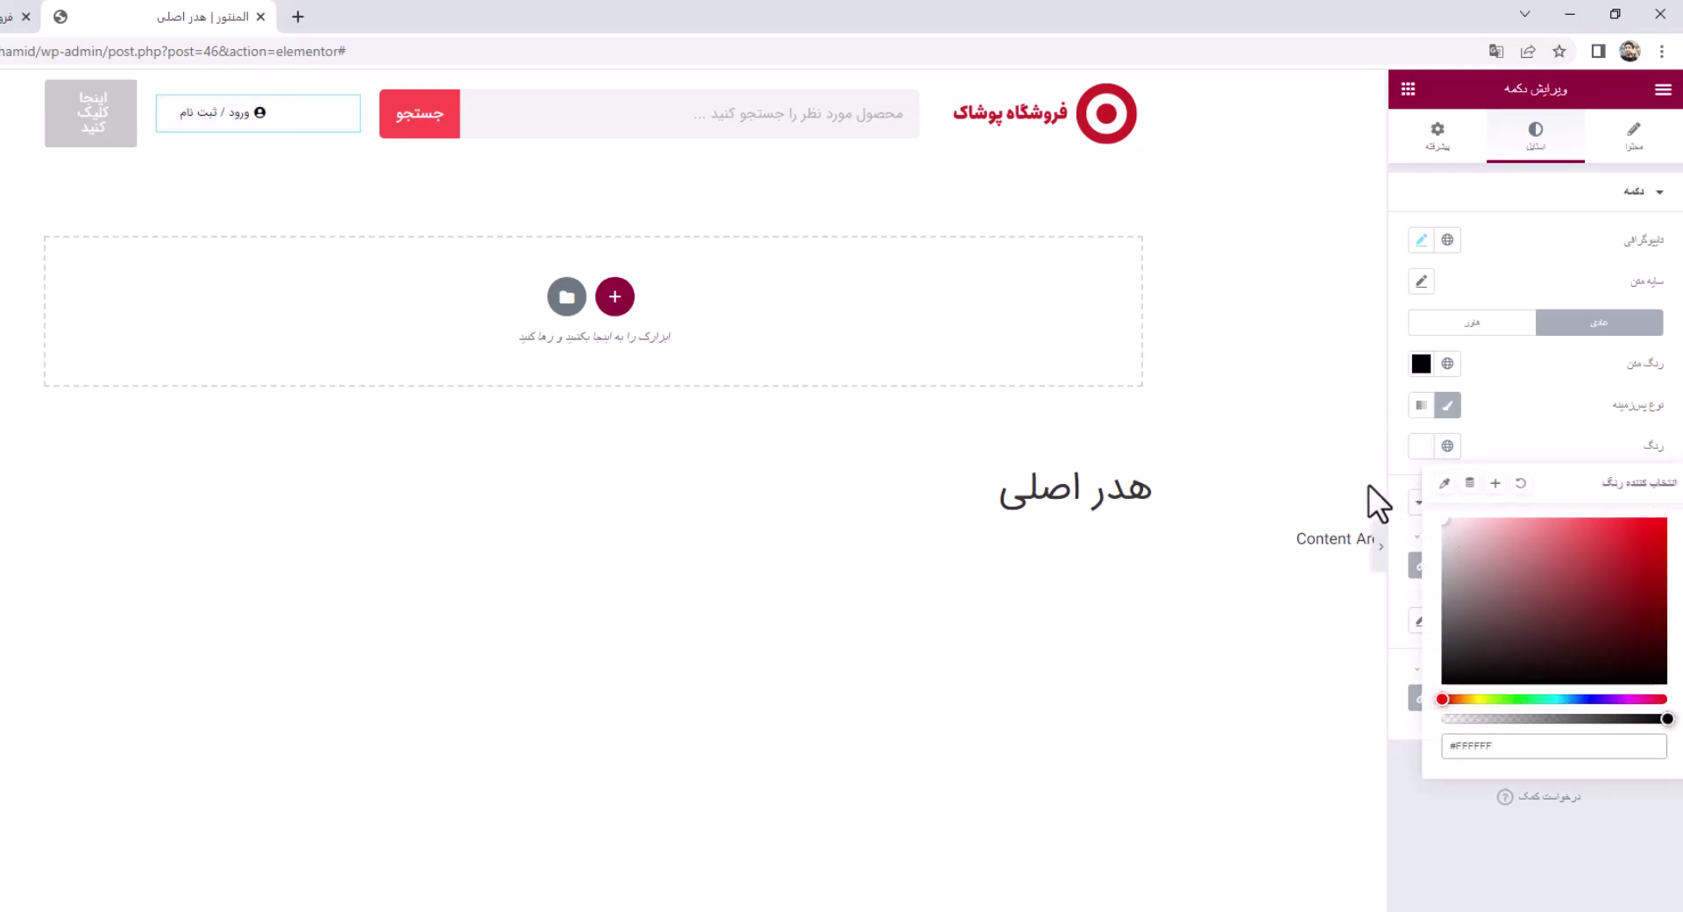
click(614, 713)
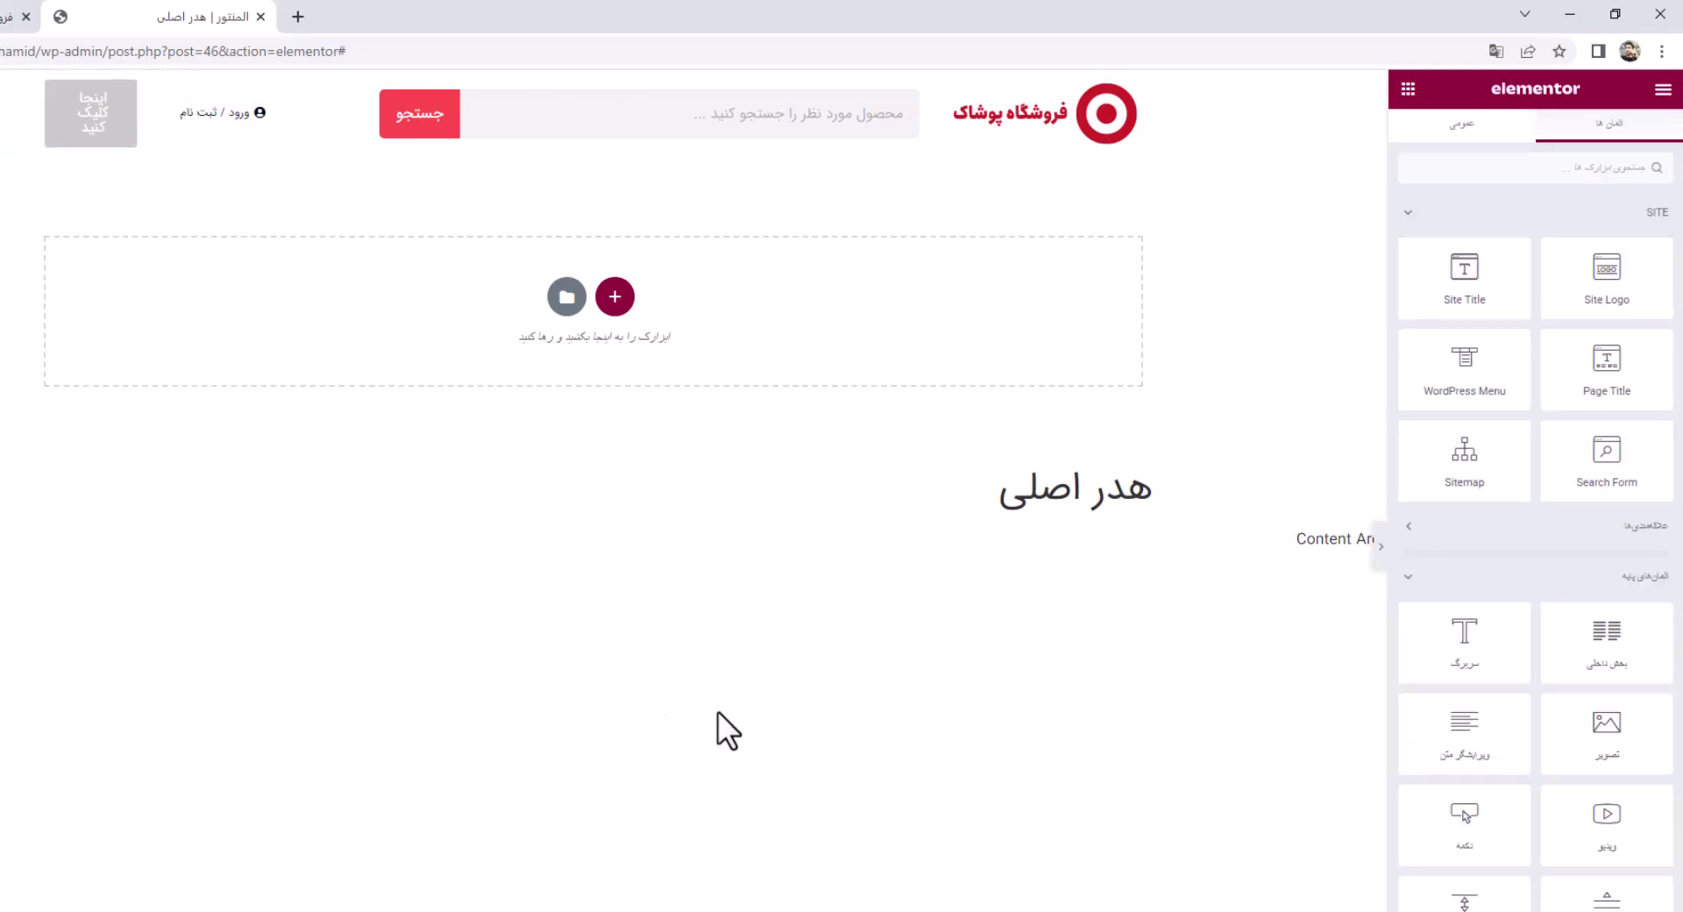
key(alt+Tab)
key(alt+Tab)
Give the "ورود / ثبت نام" button a solid (یکپارچه) border with a width of 1 on all sides
click(175, 122)
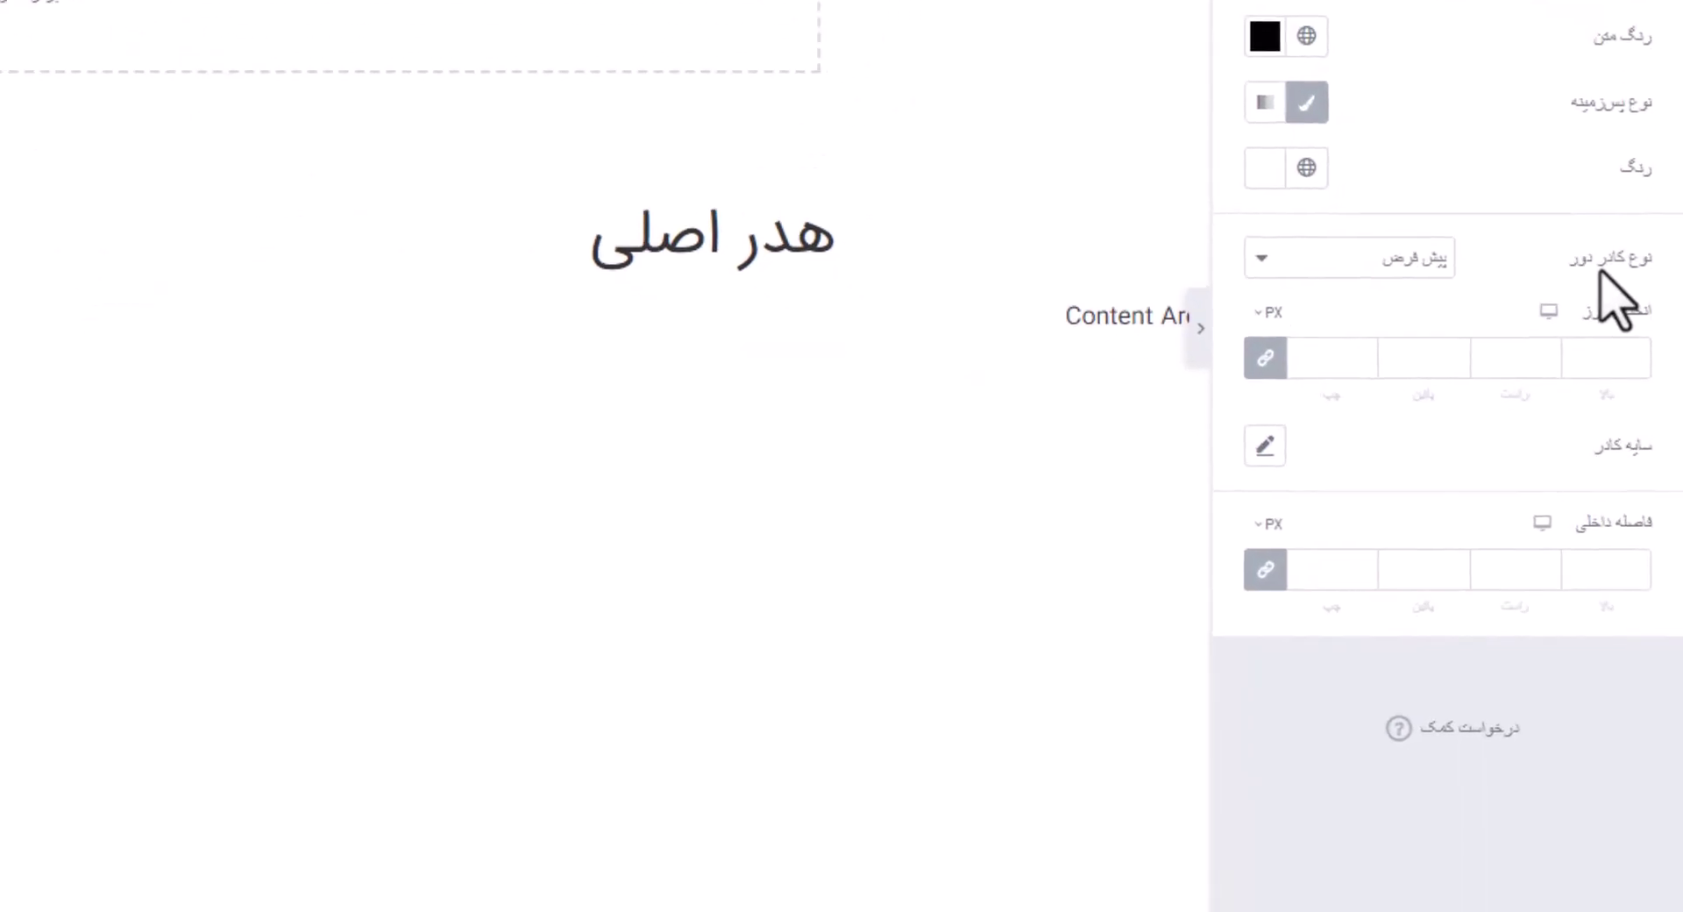
click(1418, 265)
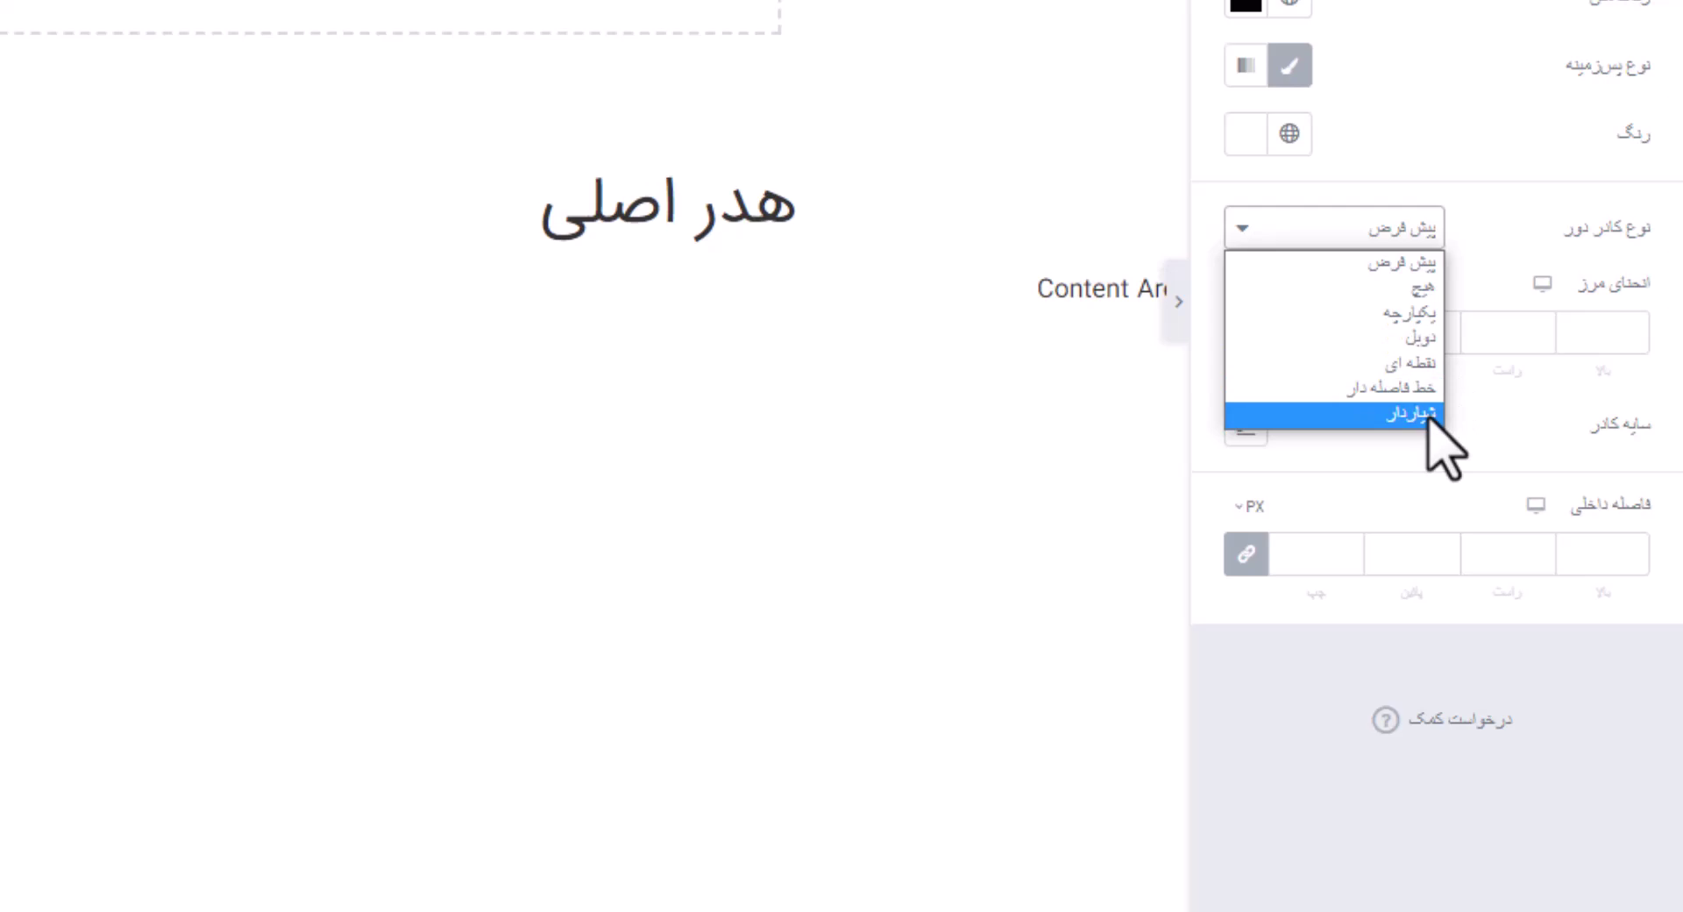
click(1418, 315)
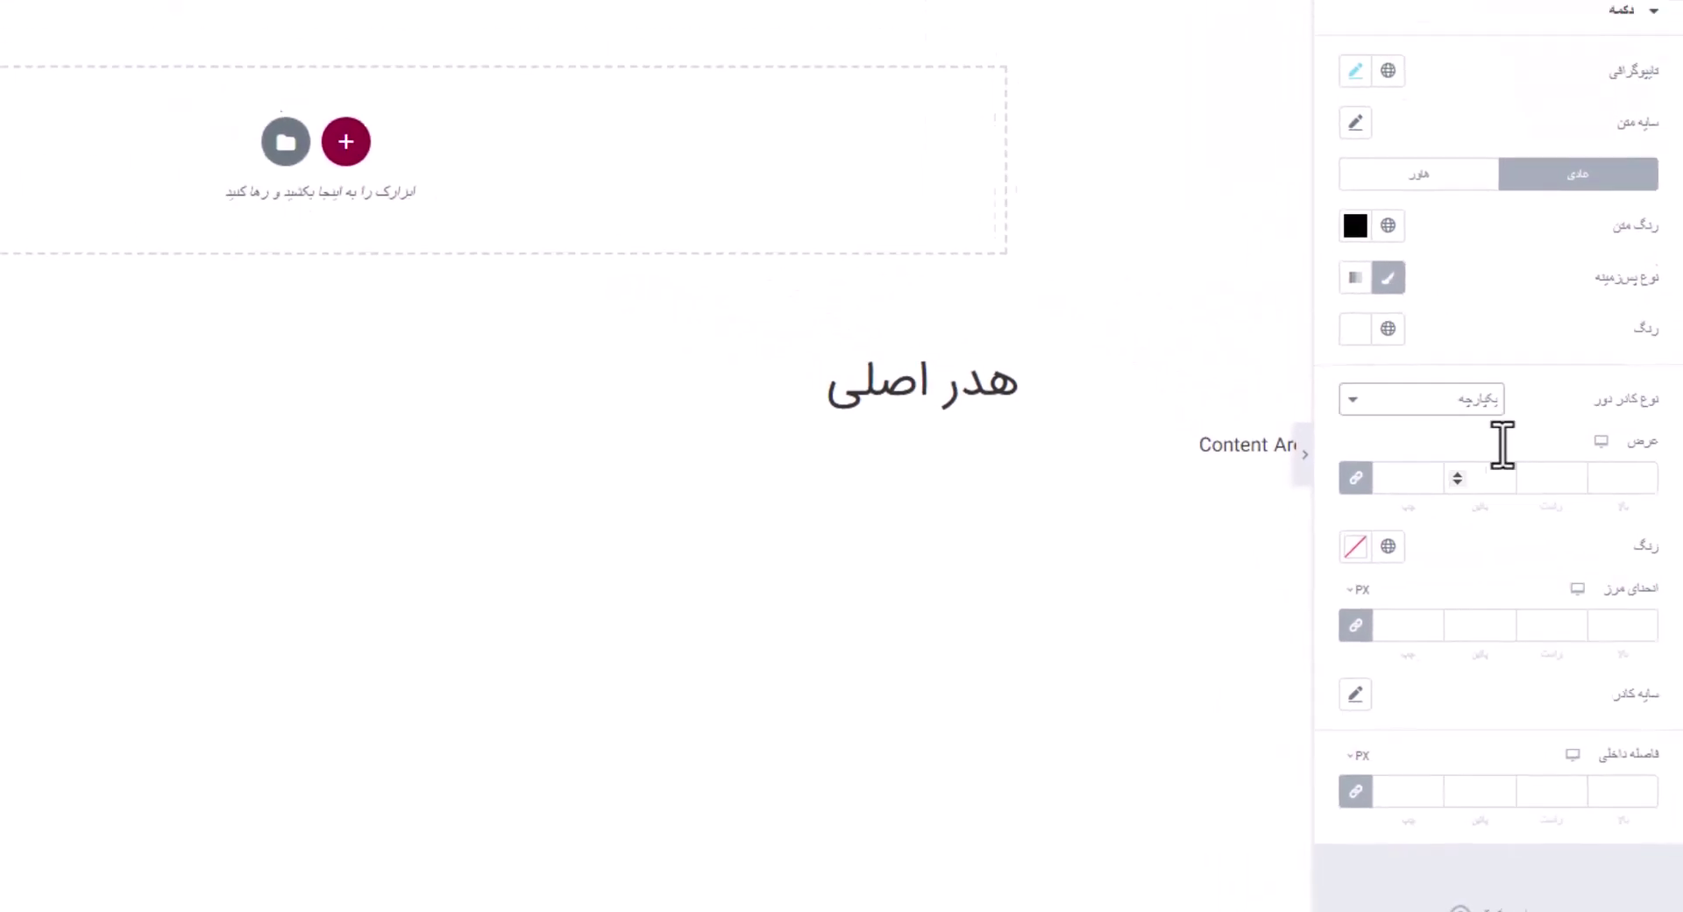
click(1526, 505)
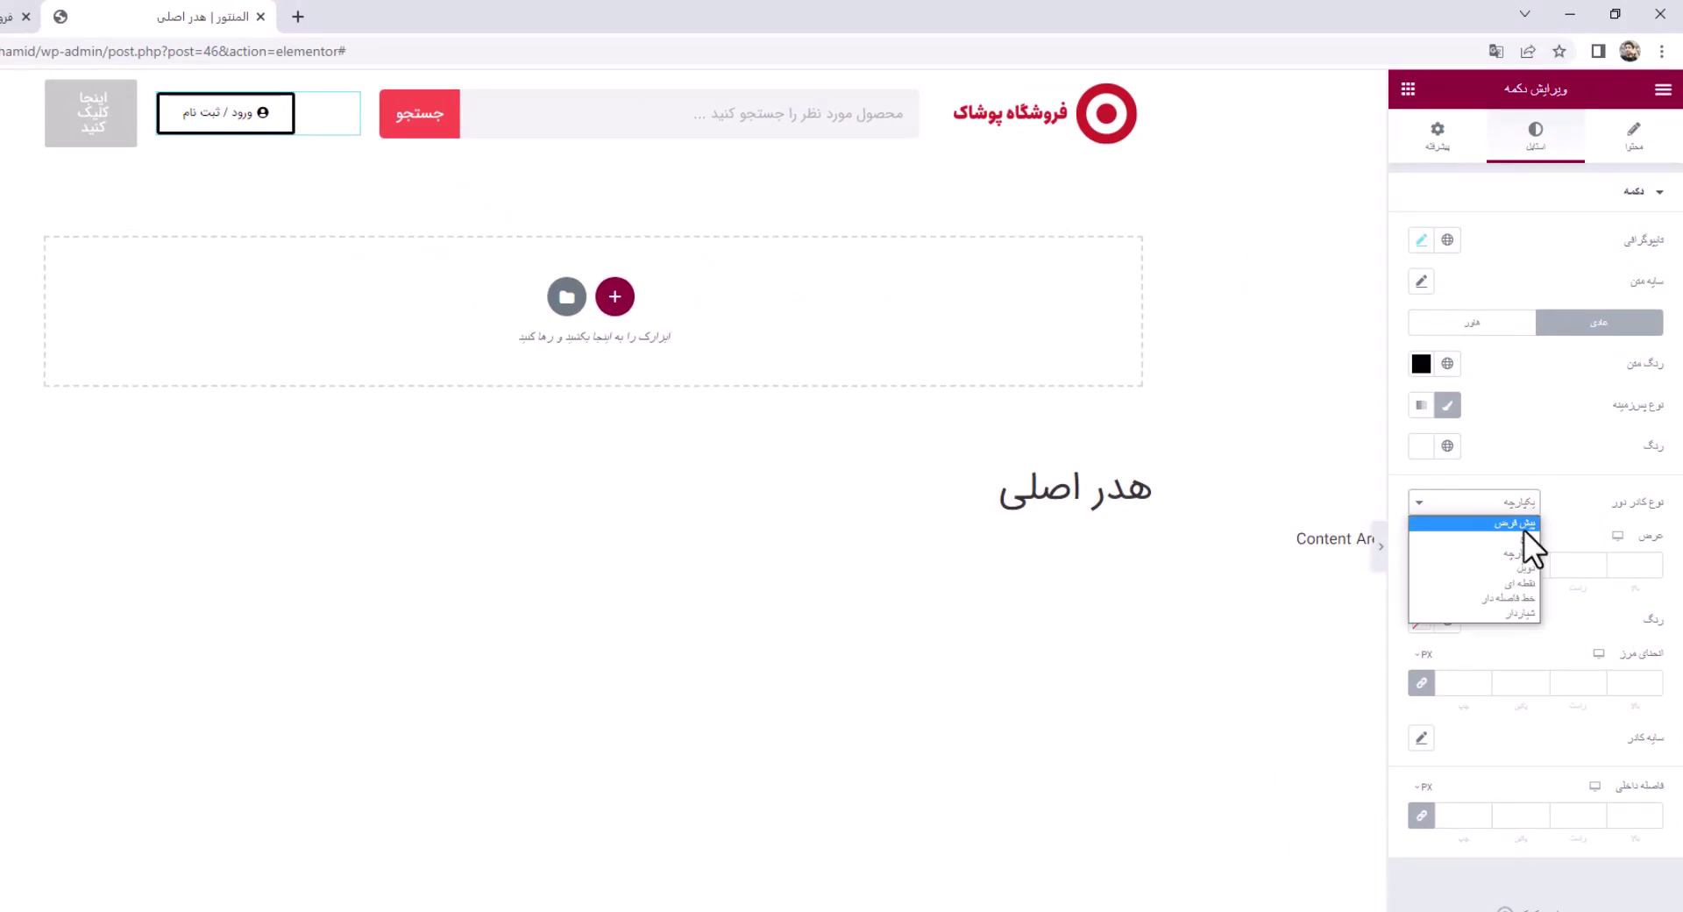
click(1524, 529)
click(1512, 507)
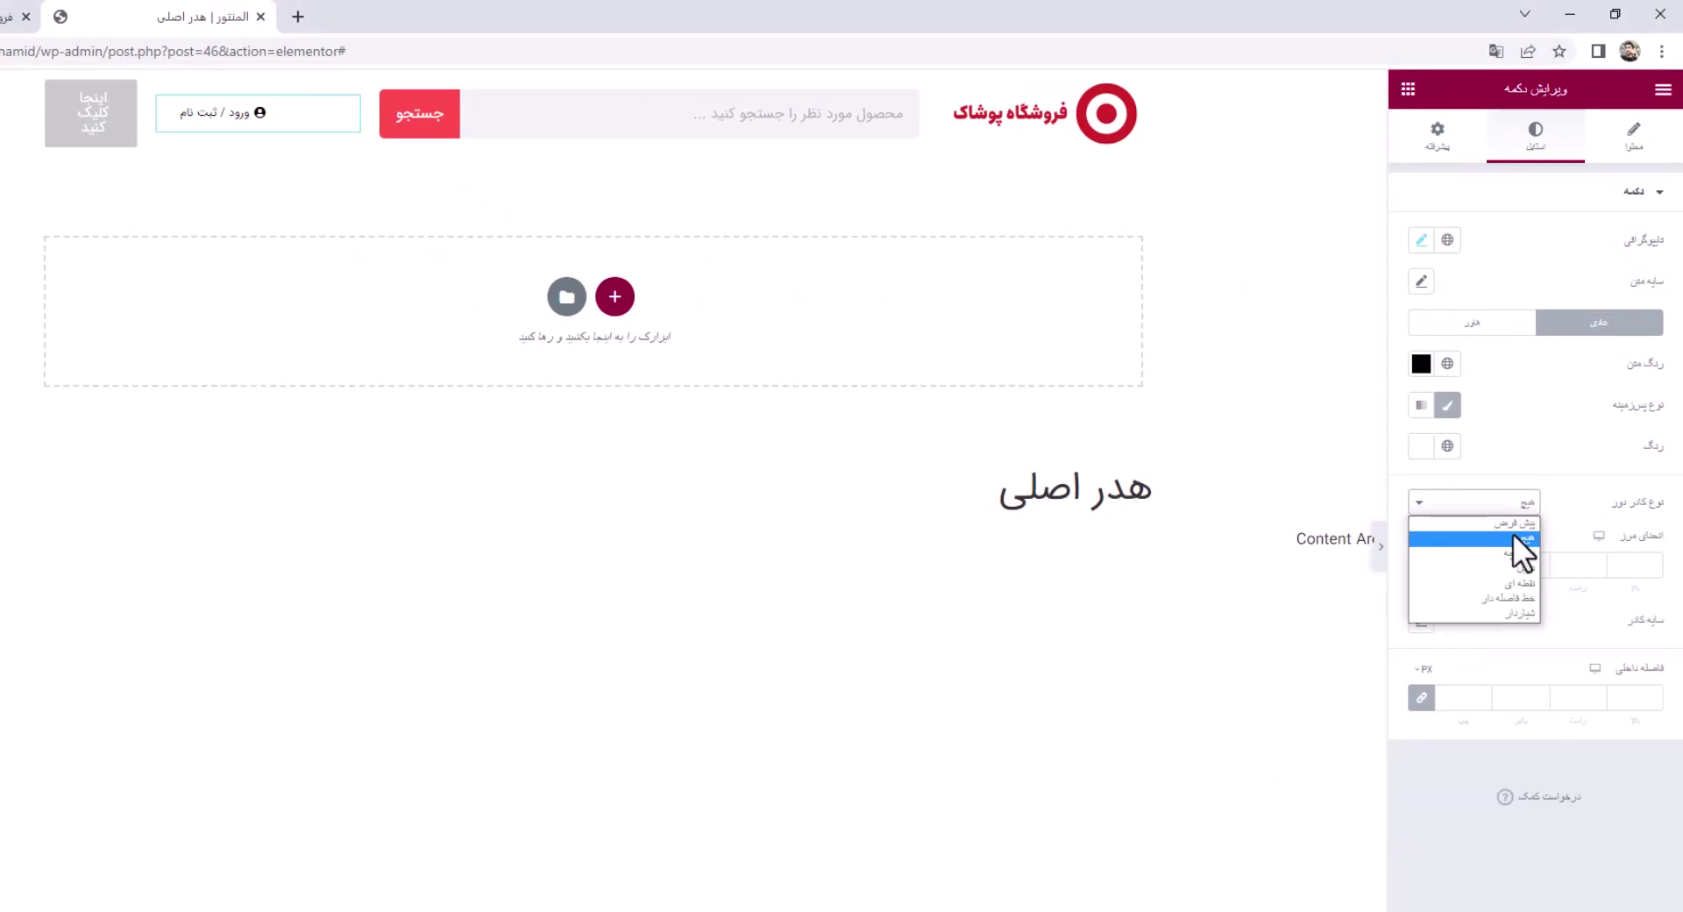
click(1511, 549)
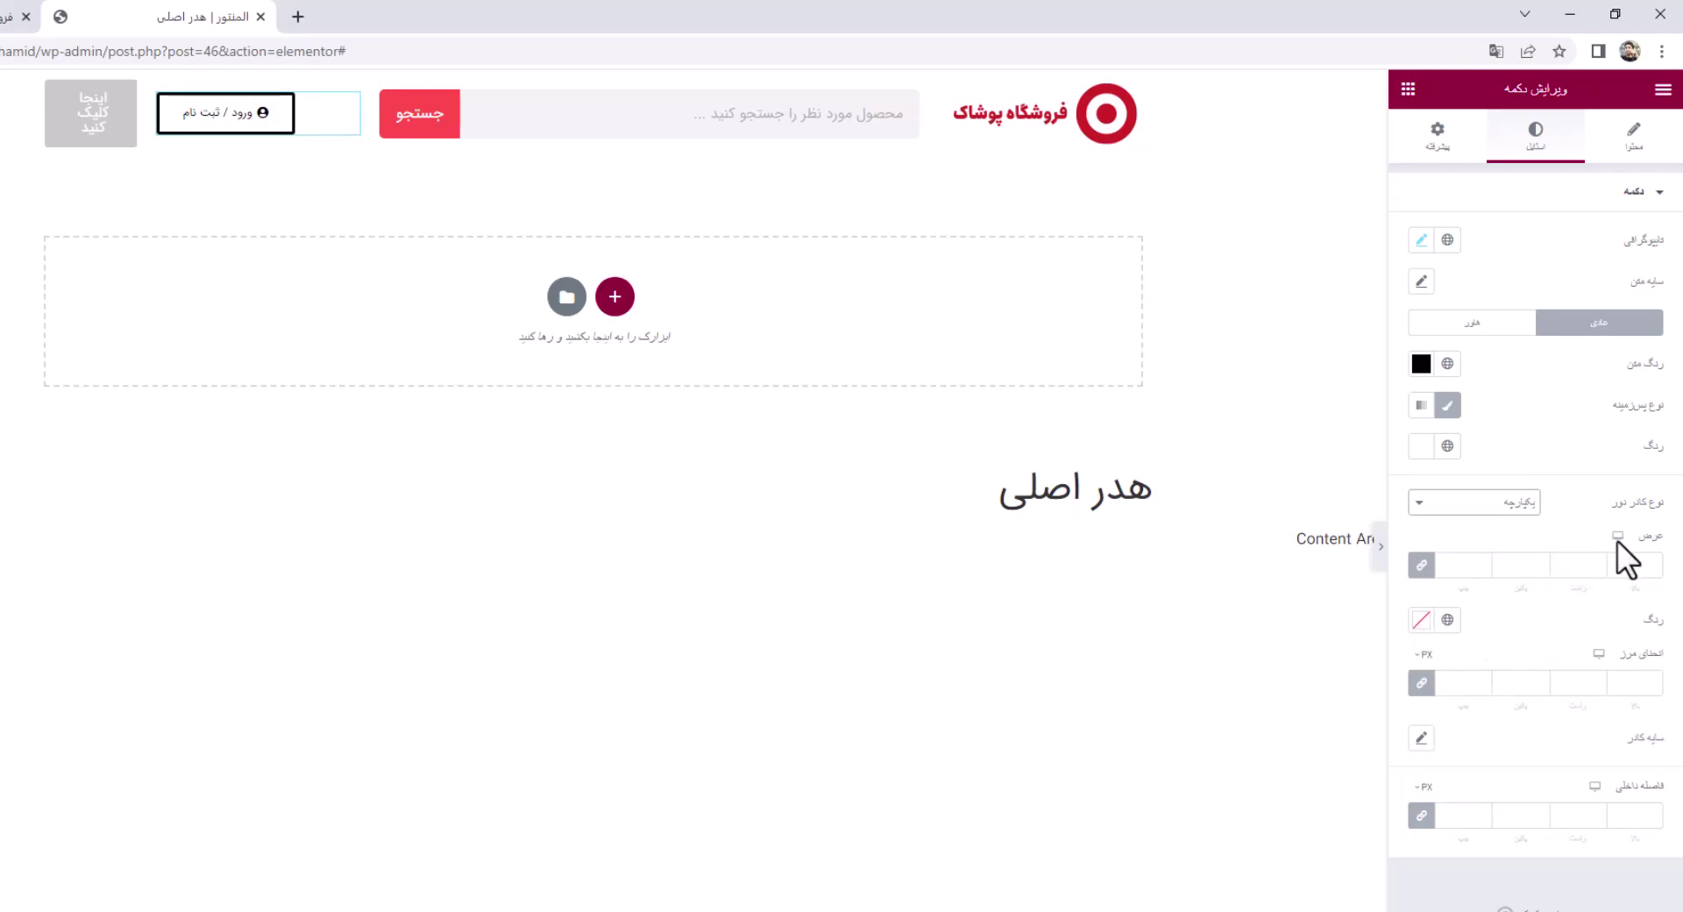
click(1459, 565)
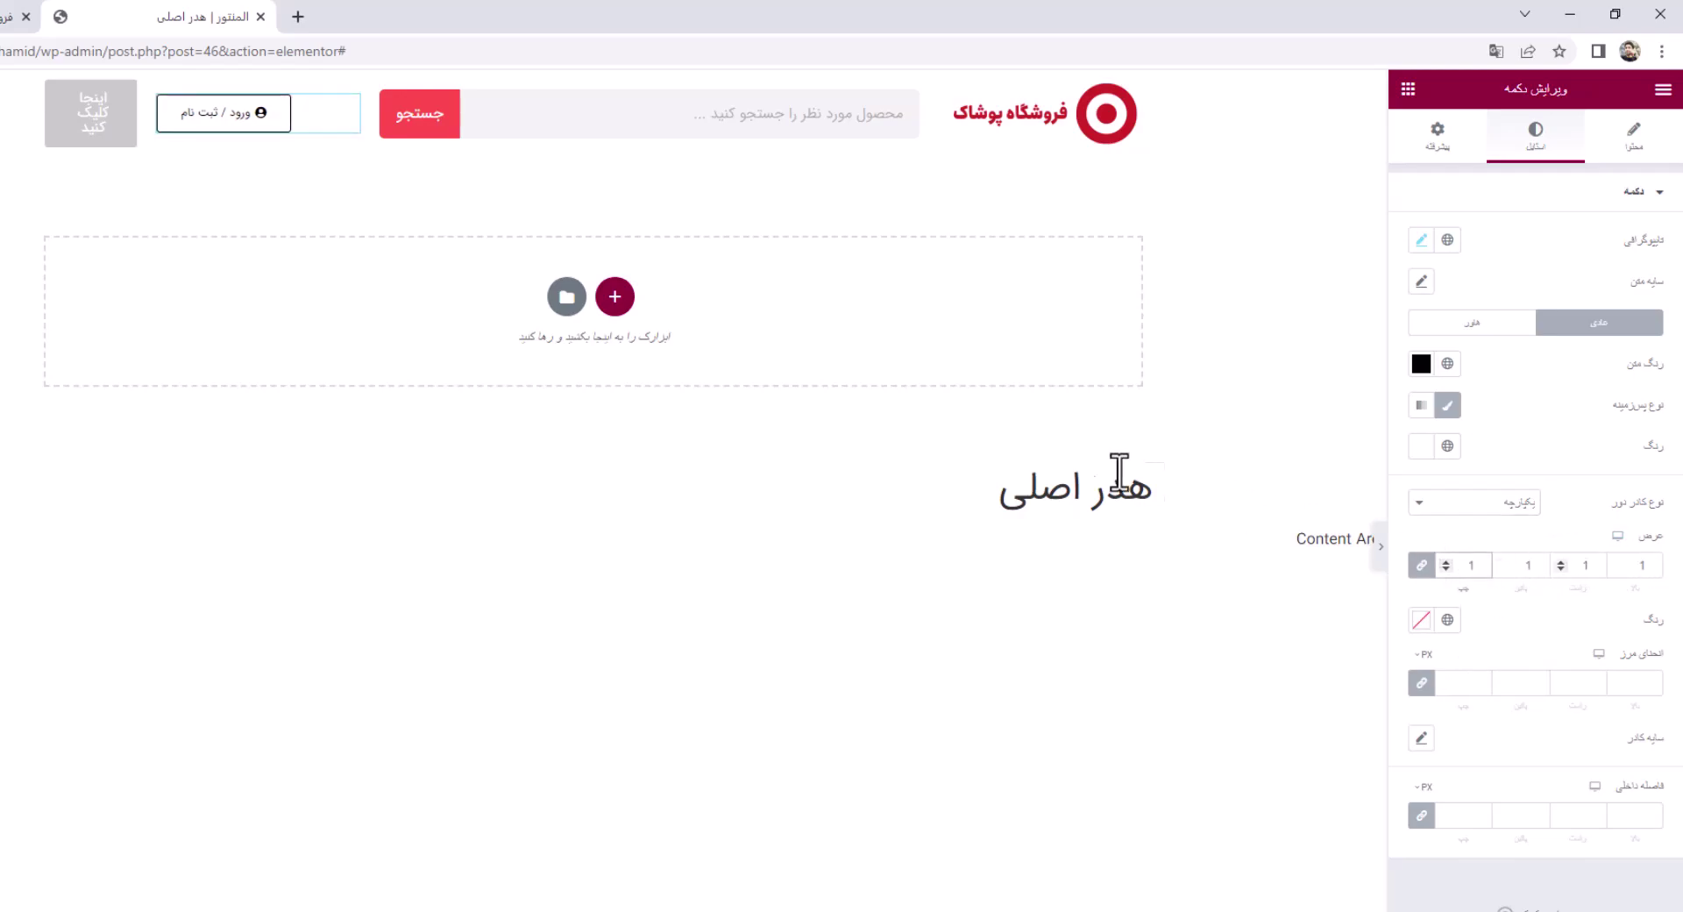
Set the login button's border color to light gray
click(1421, 620)
click(1443, 715)
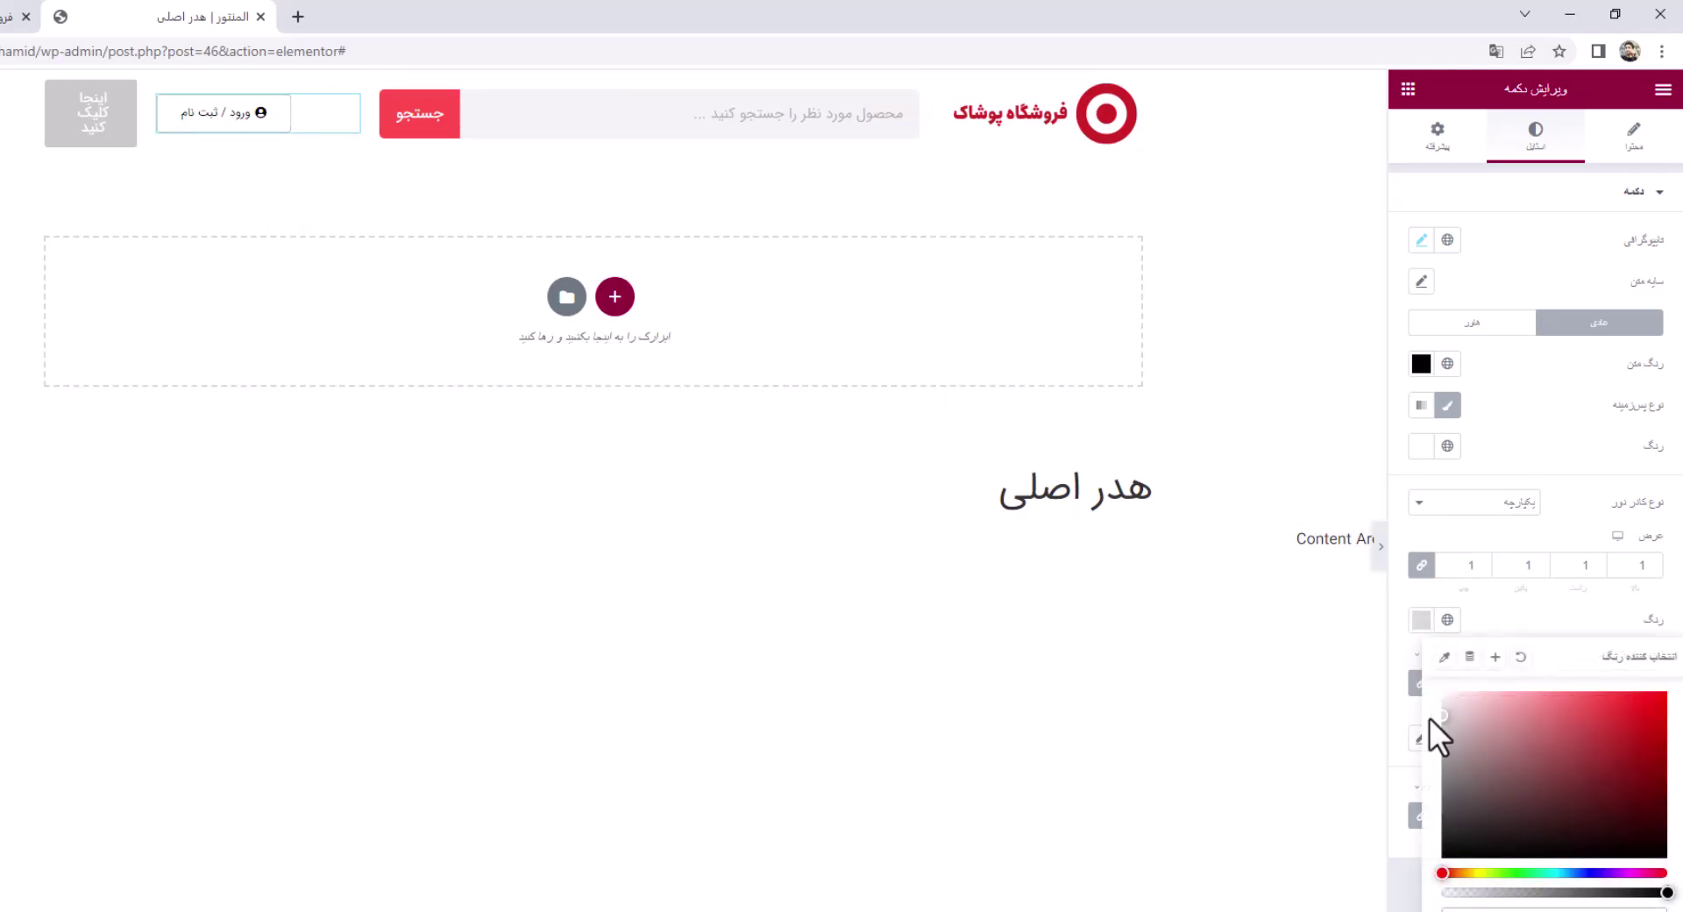
click(614, 699)
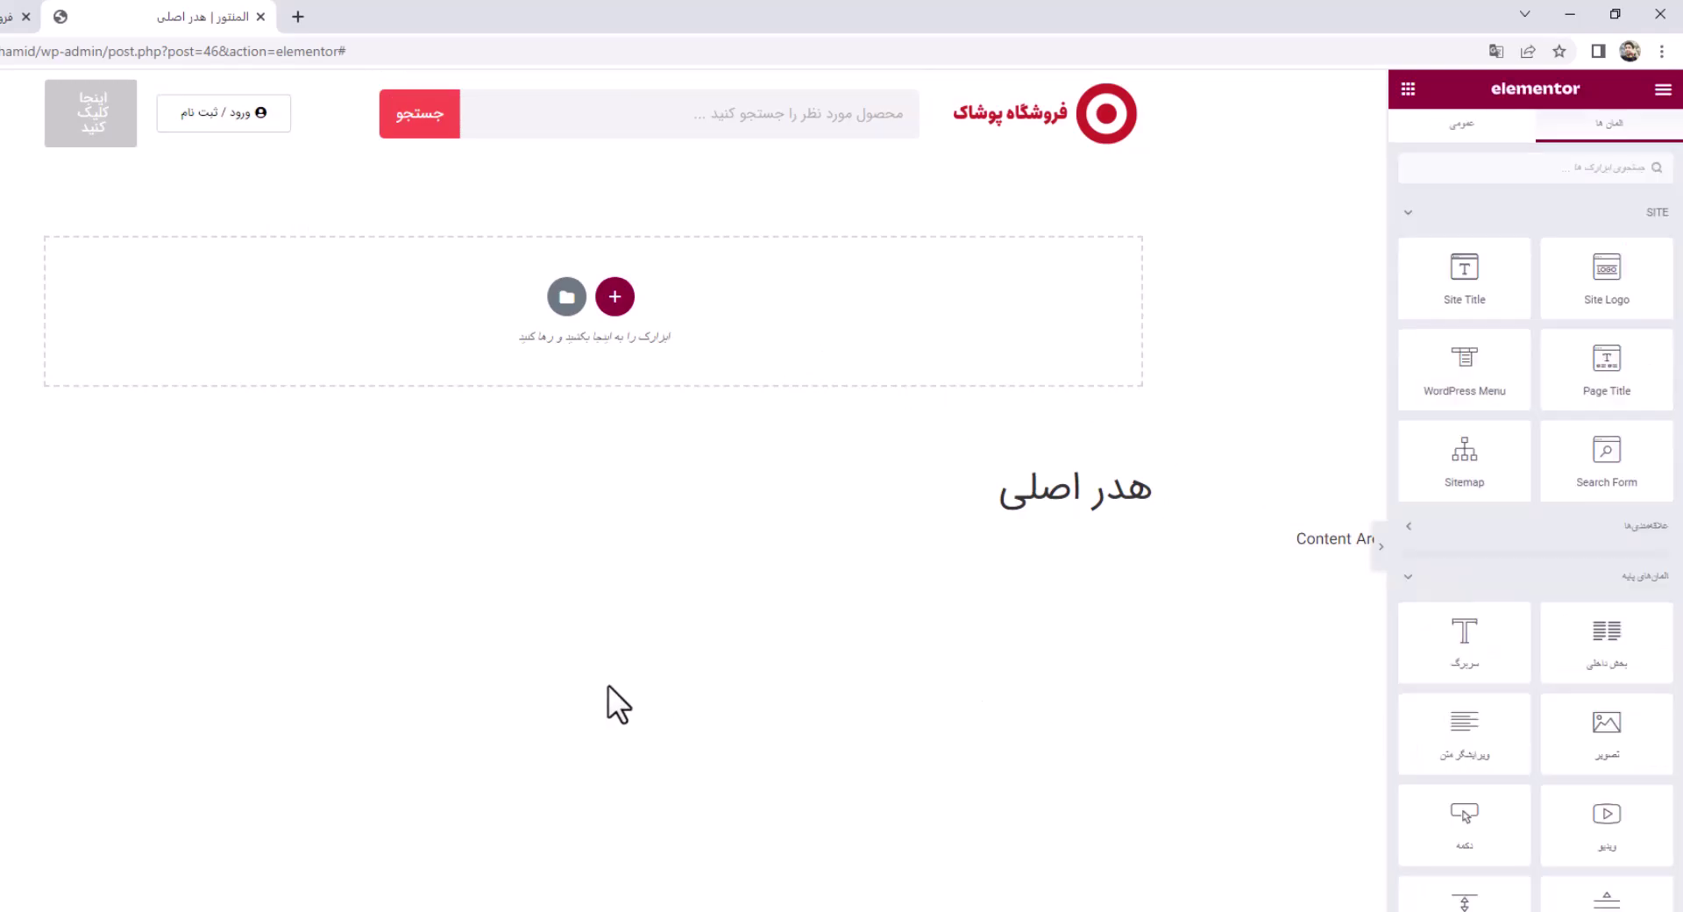
Compare the login button with the sample header image and open the placeholder button beside it
key(alt+Tab)
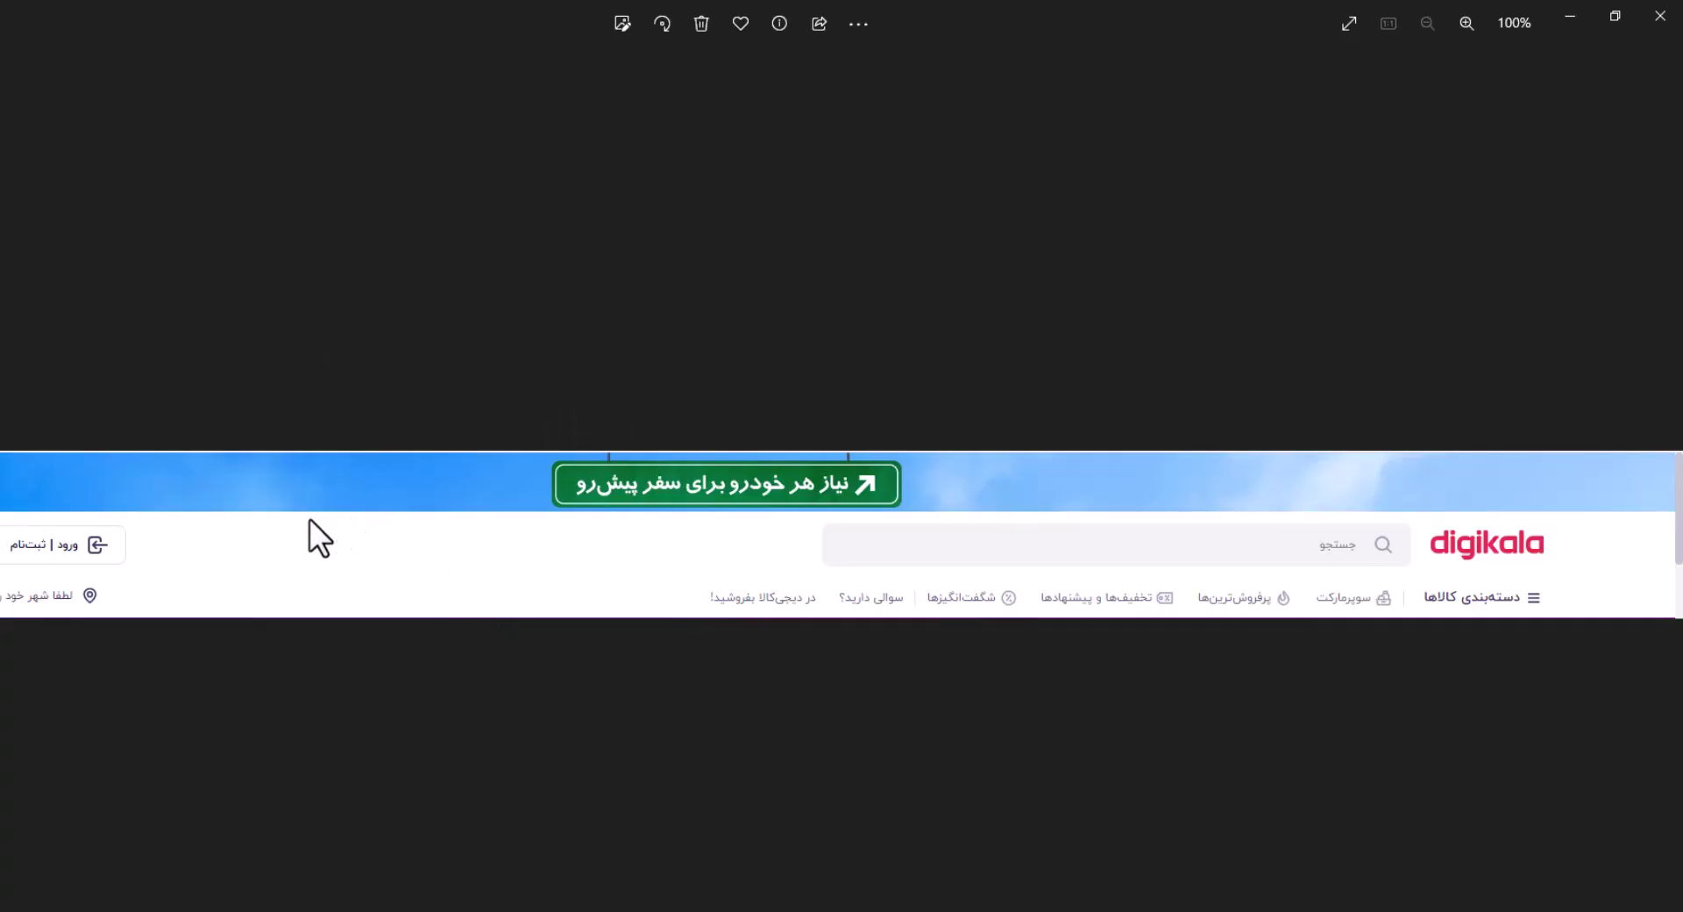
key(alt+Tab)
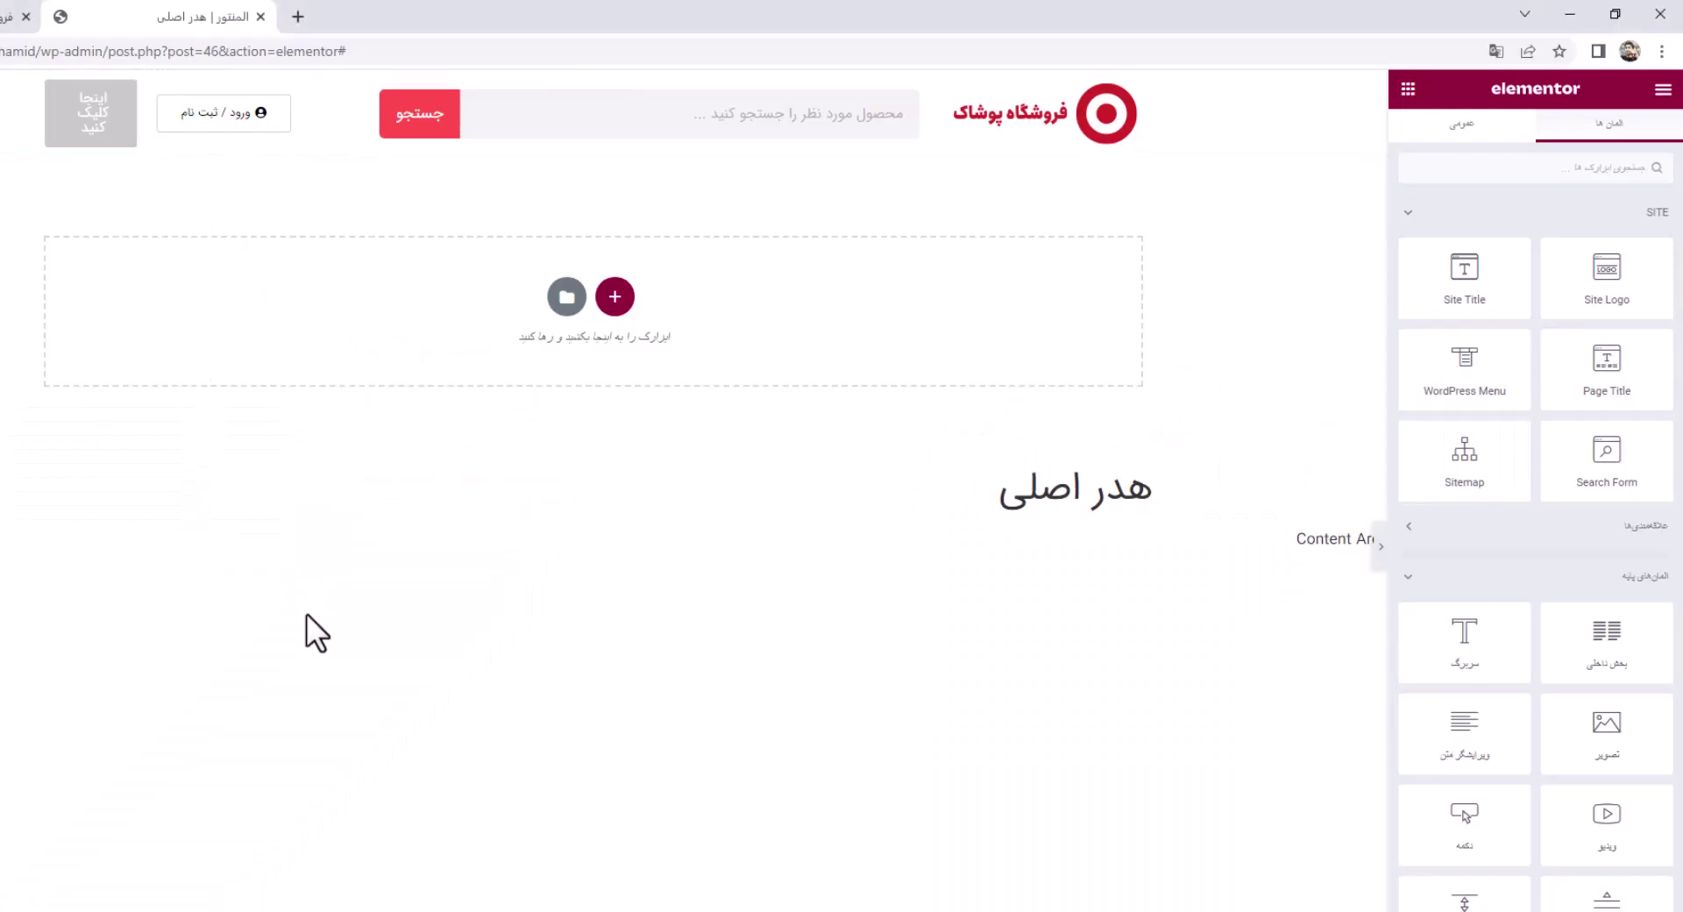
key(alt+Tab)
key(alt+Tab)
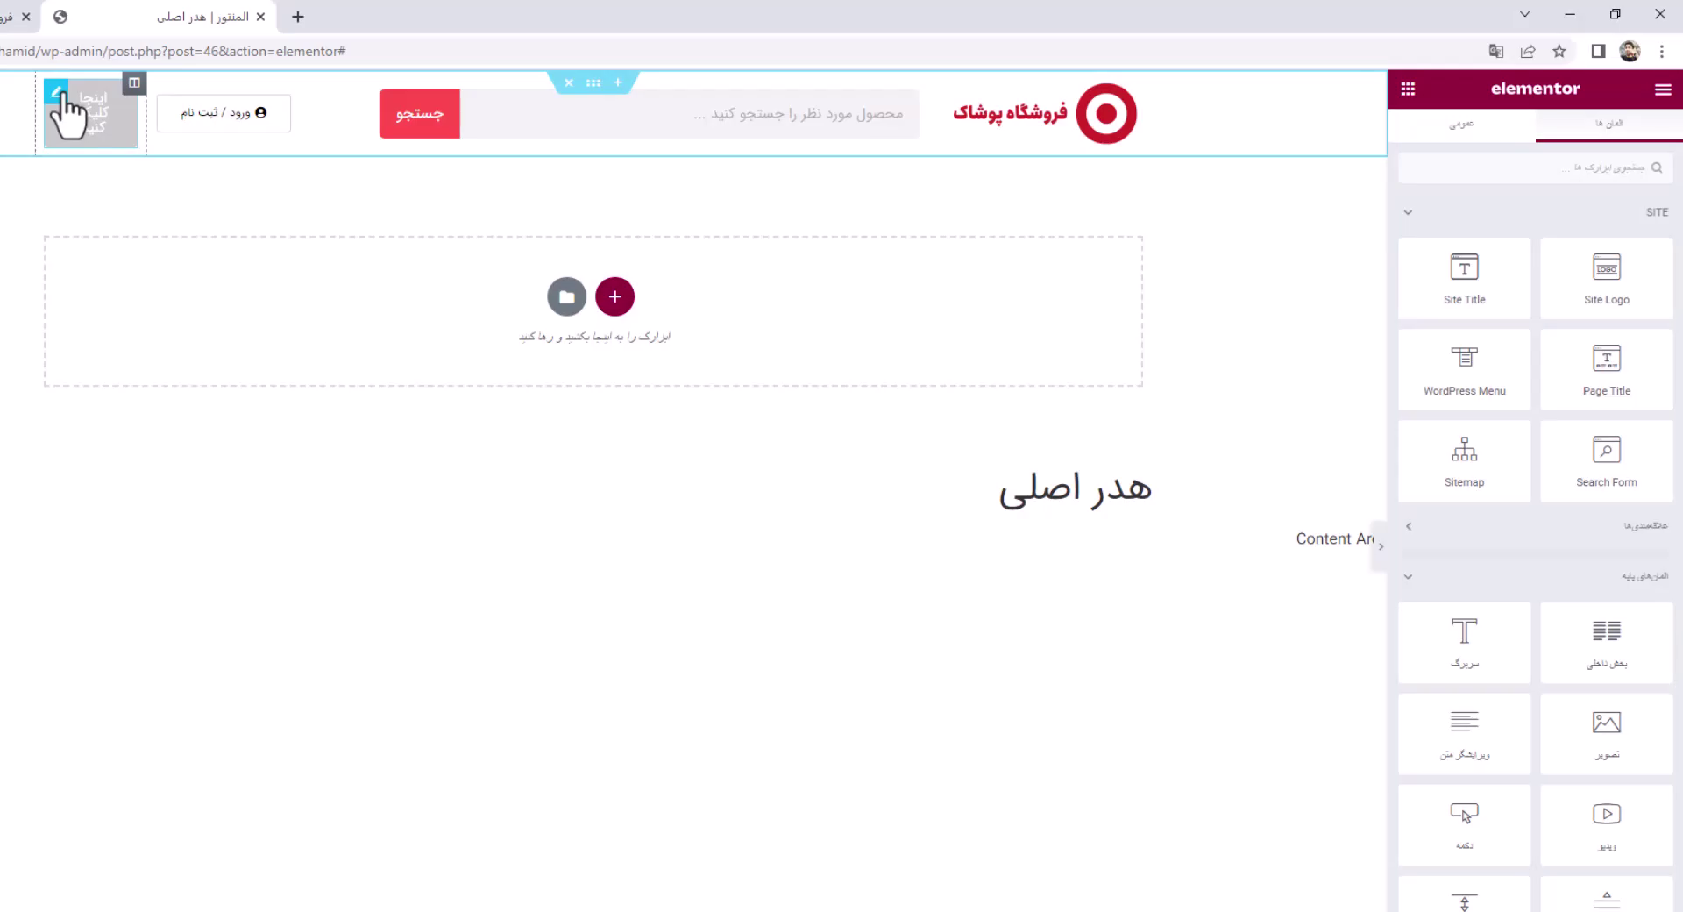
click(60, 93)
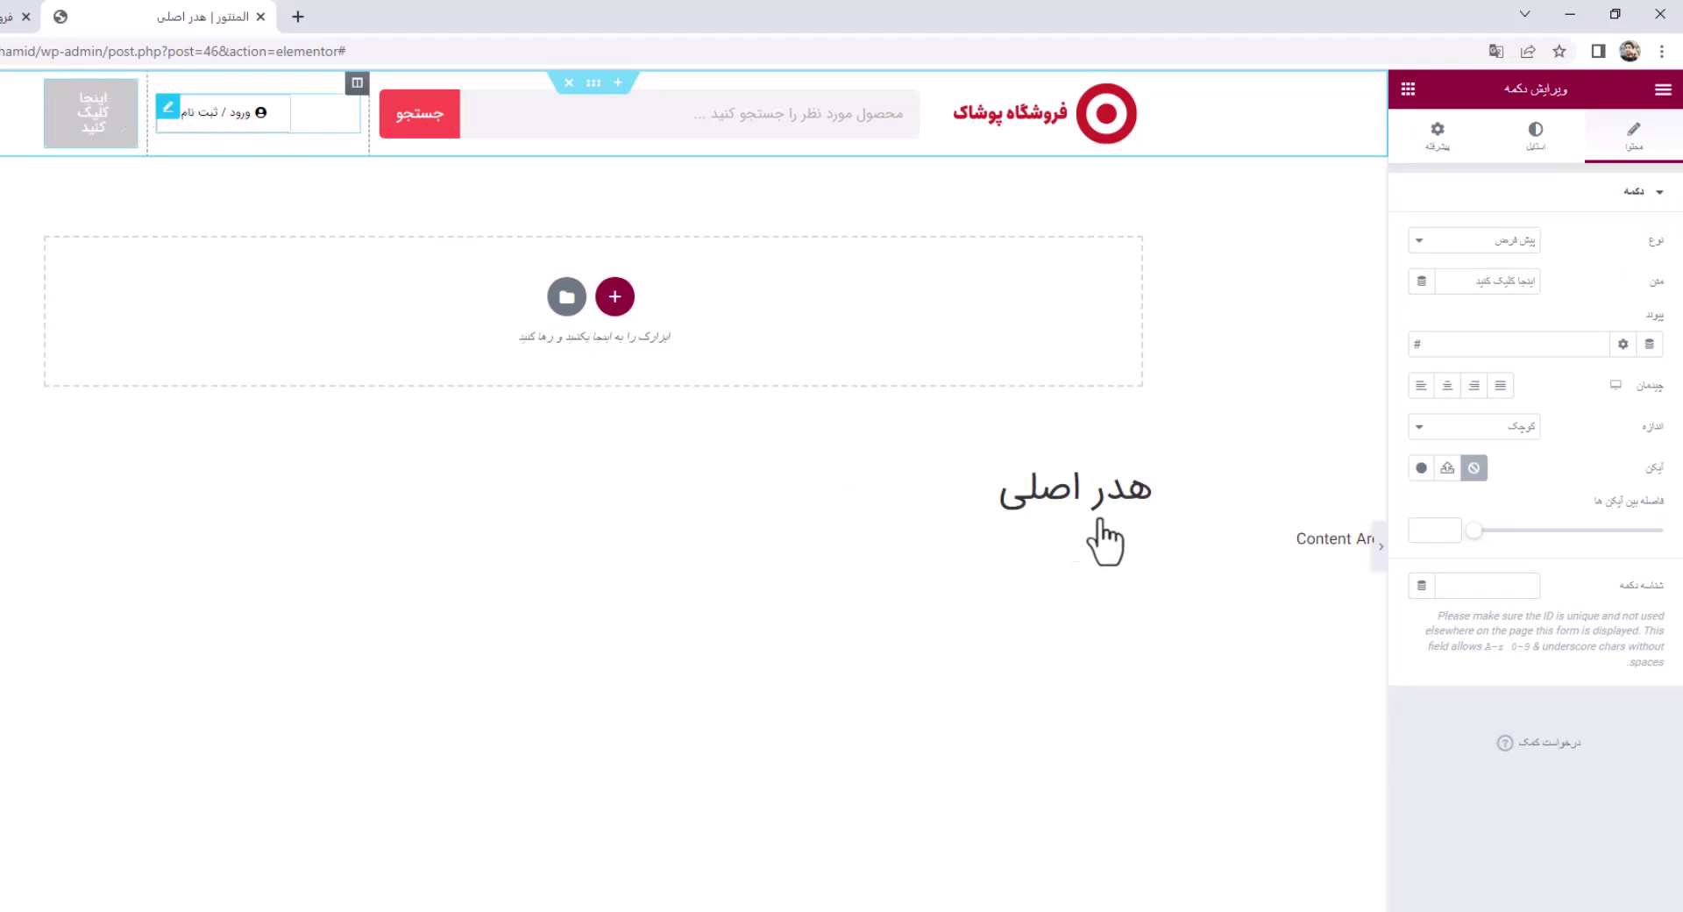
Give the "ورود / ثبت نام" button a classic hover background in light red #FF6666
click(1535, 136)
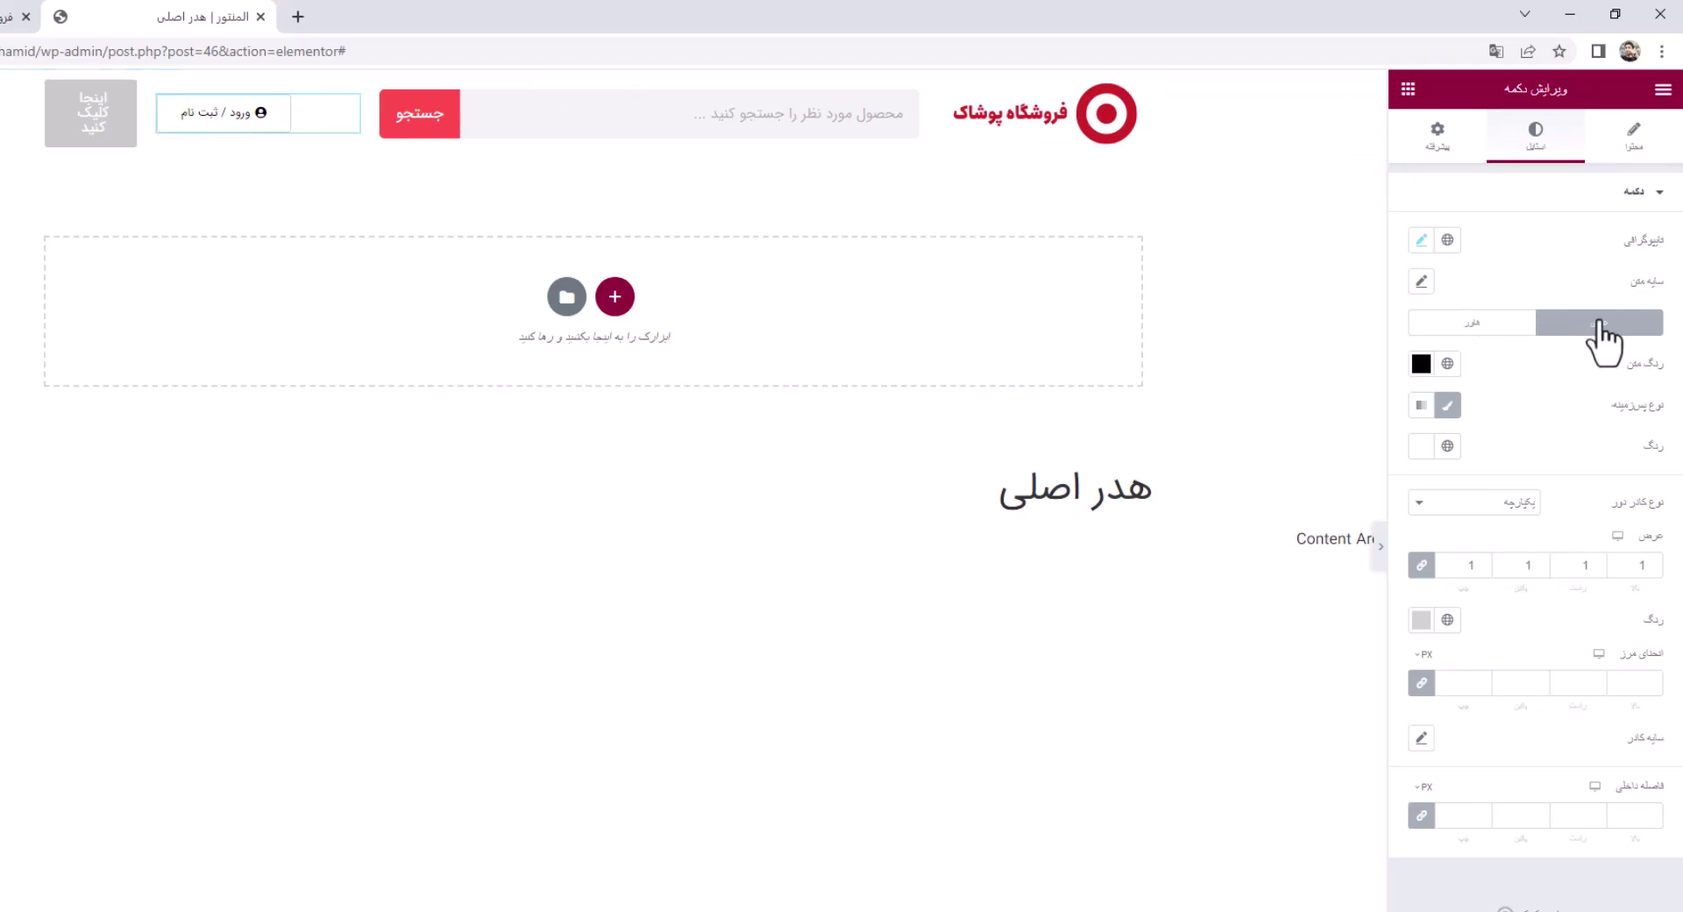
click(1473, 323)
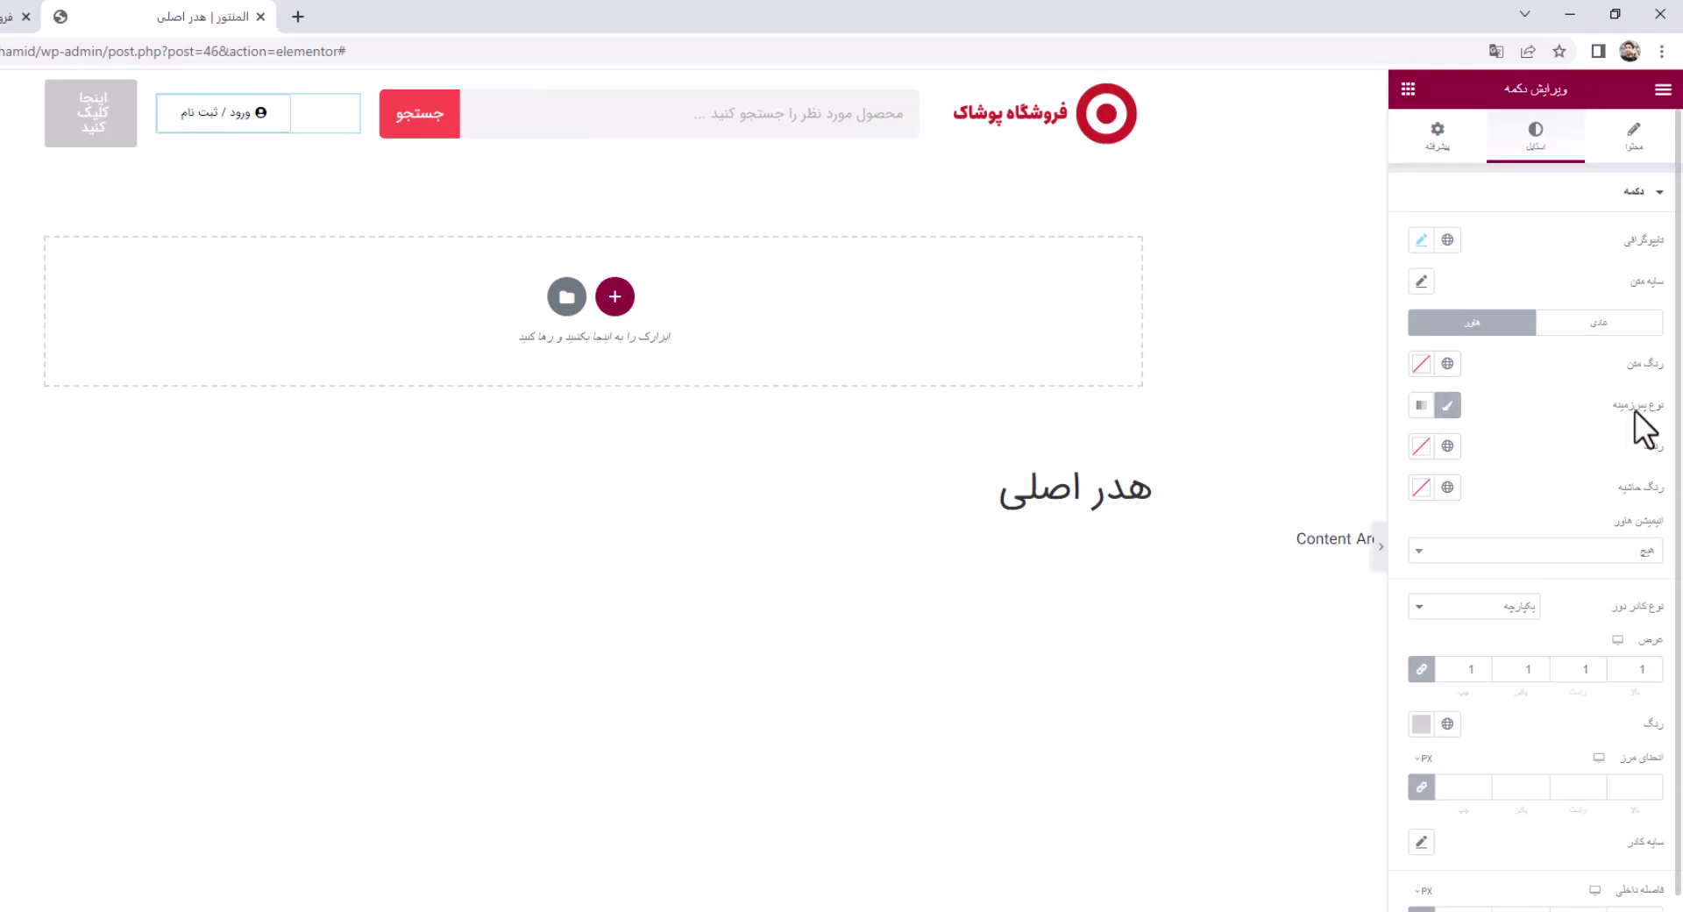
click(1450, 408)
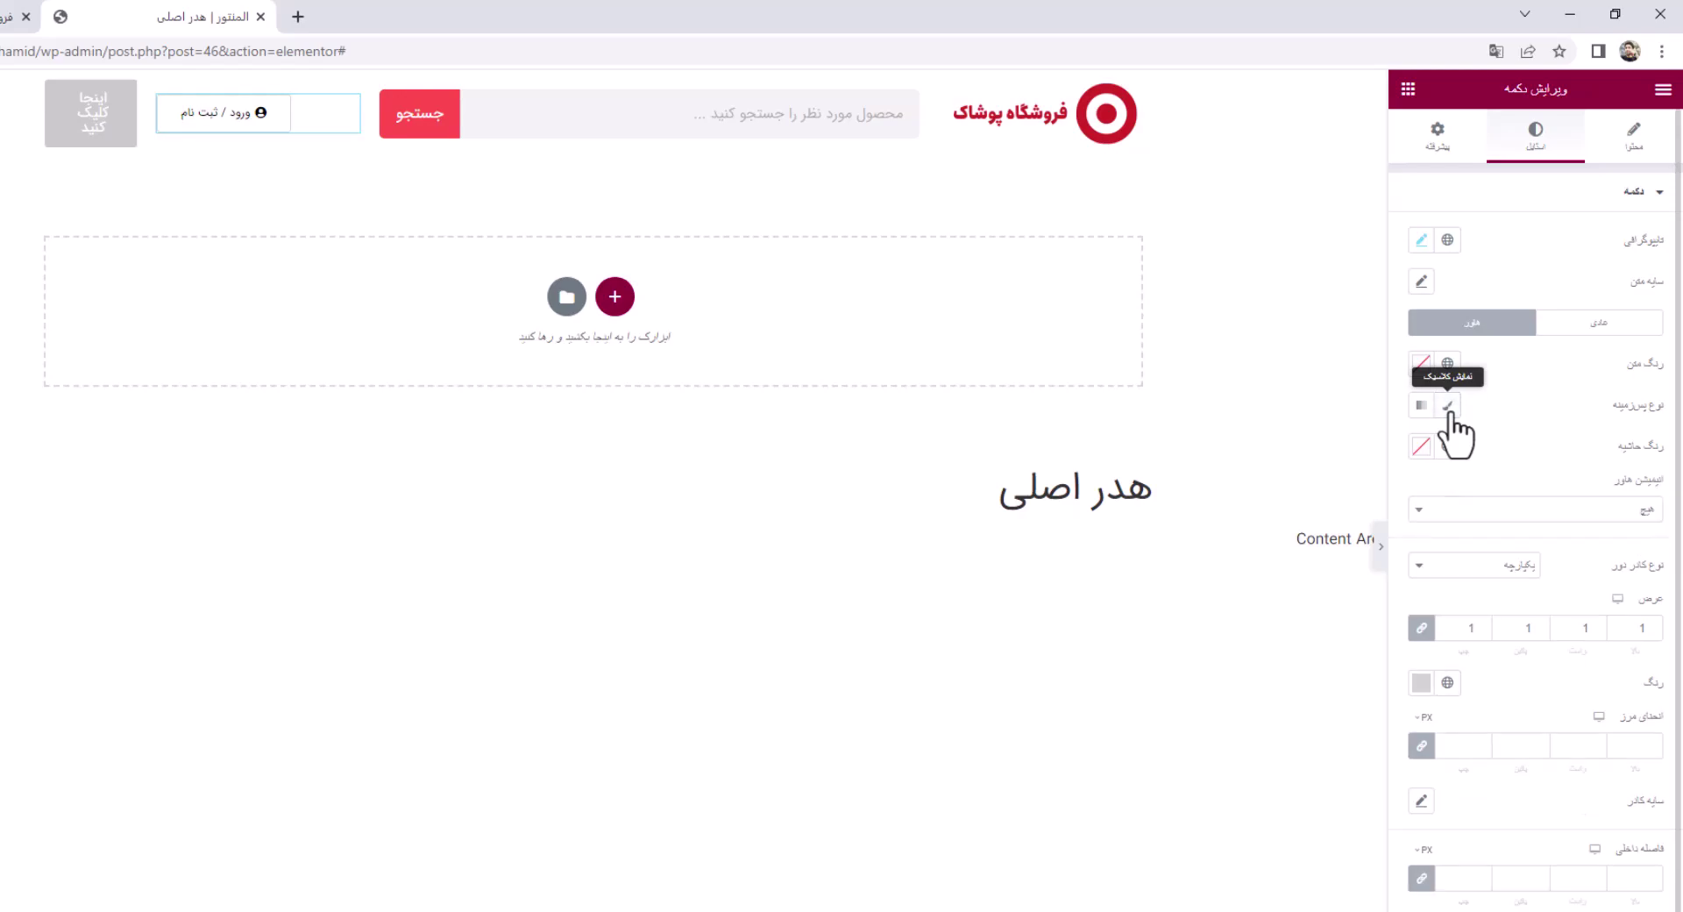
click(1449, 407)
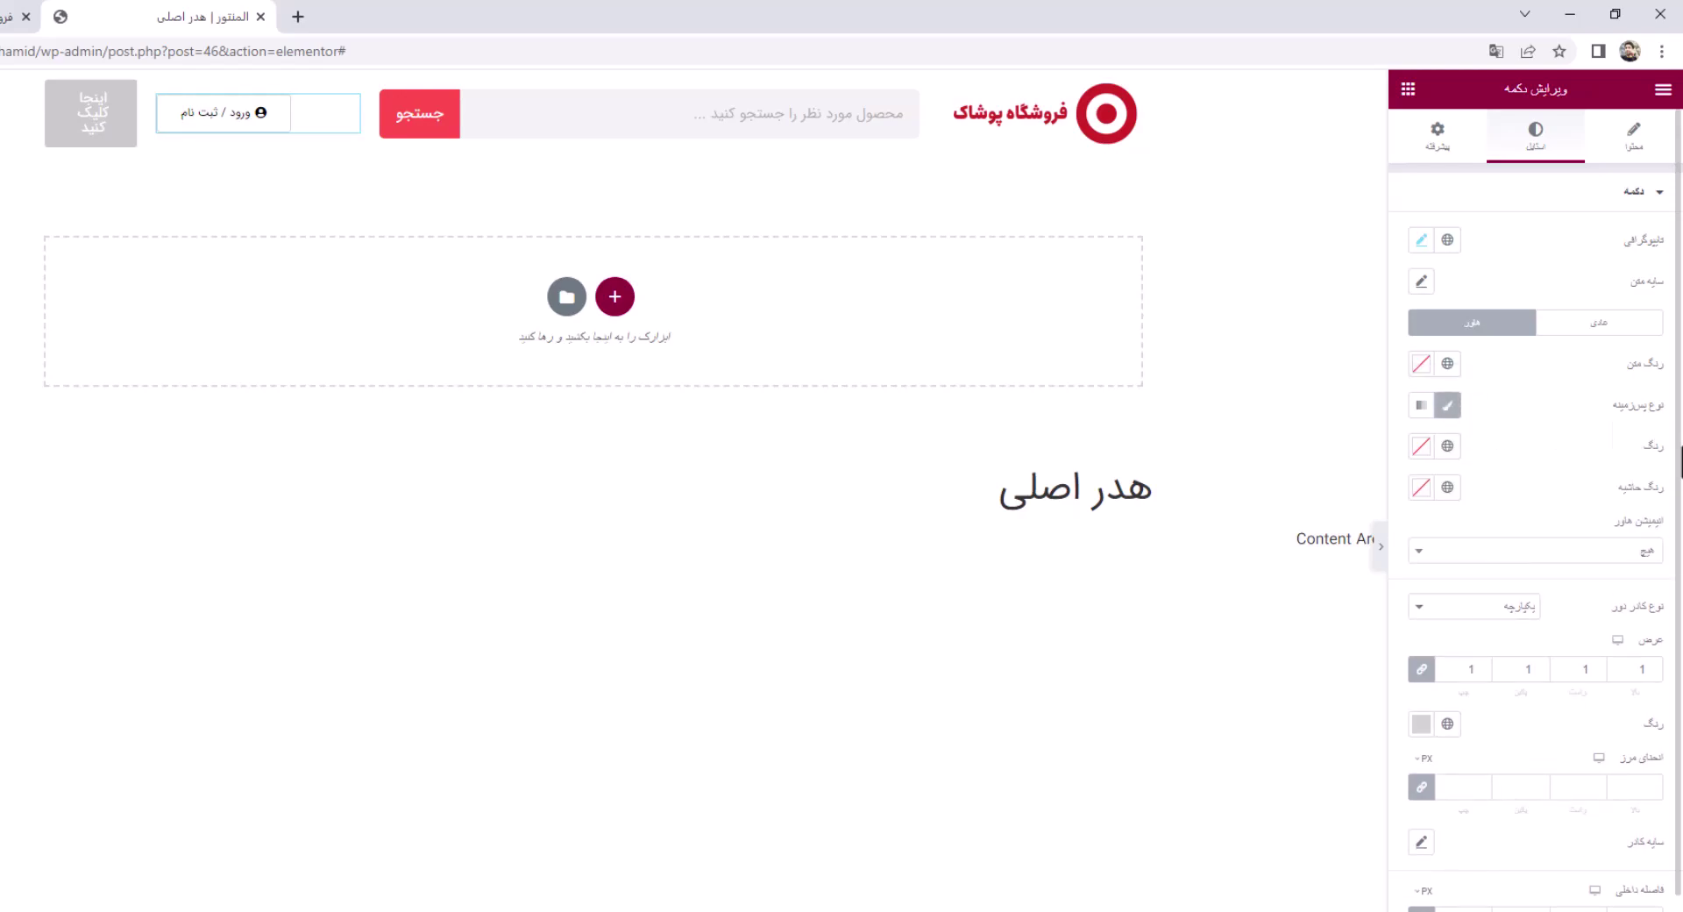
click(1425, 447)
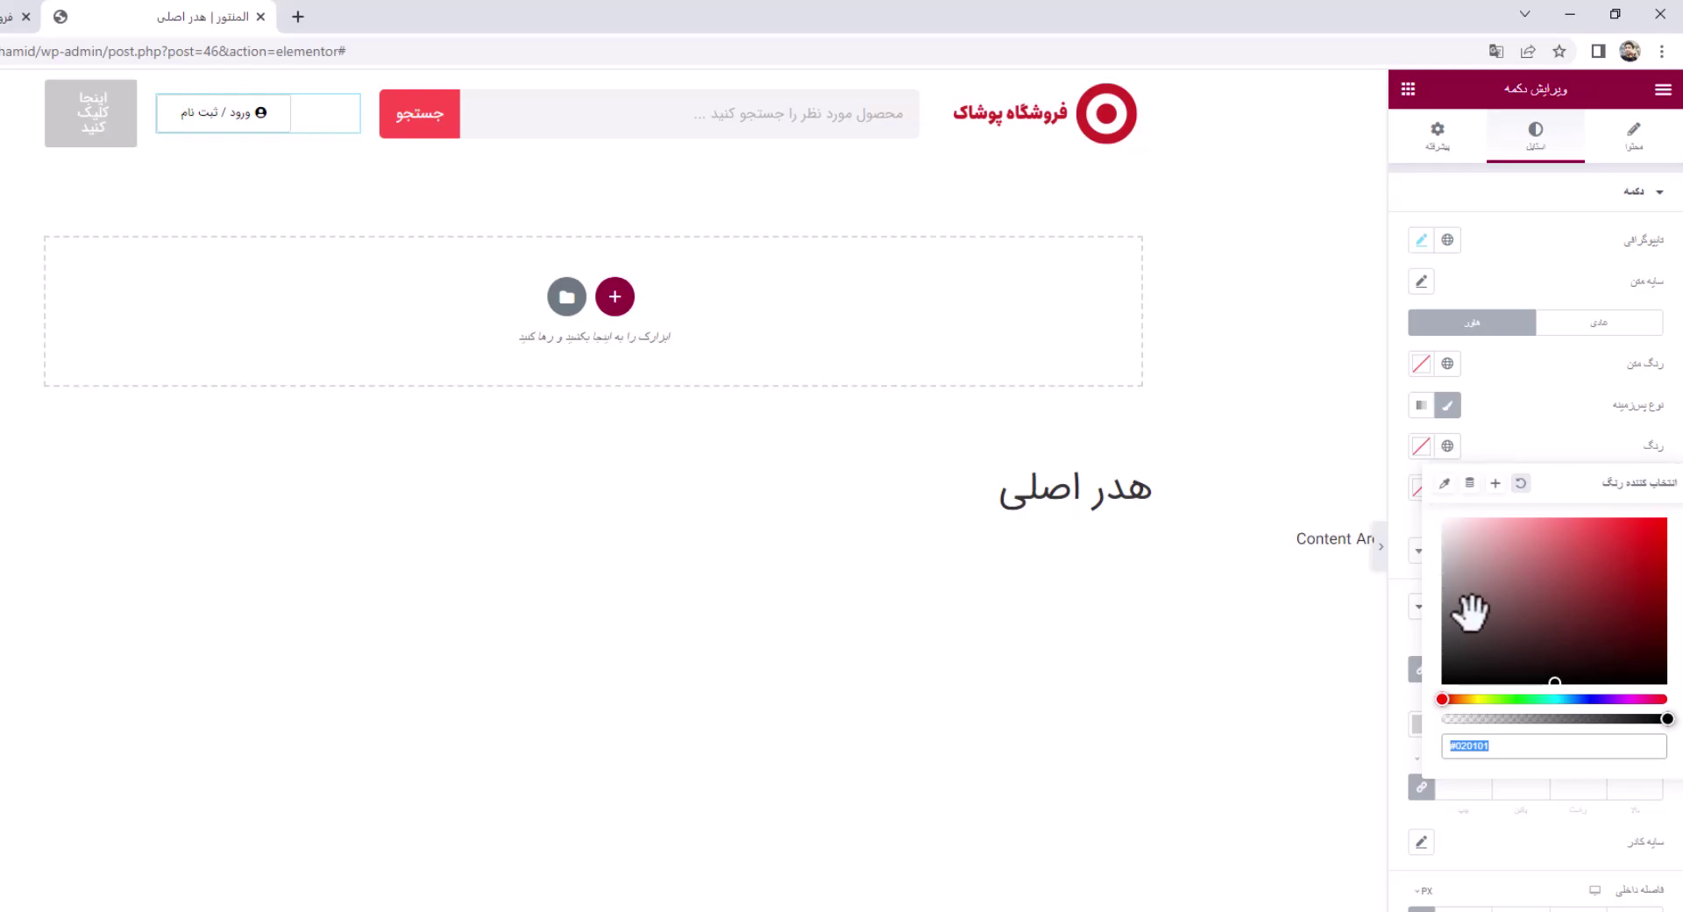
mouse_move(1515, 587)
mouse_down()
mouse_move(1597, 514)
mouse_move(1580, 512)
mouse_up()
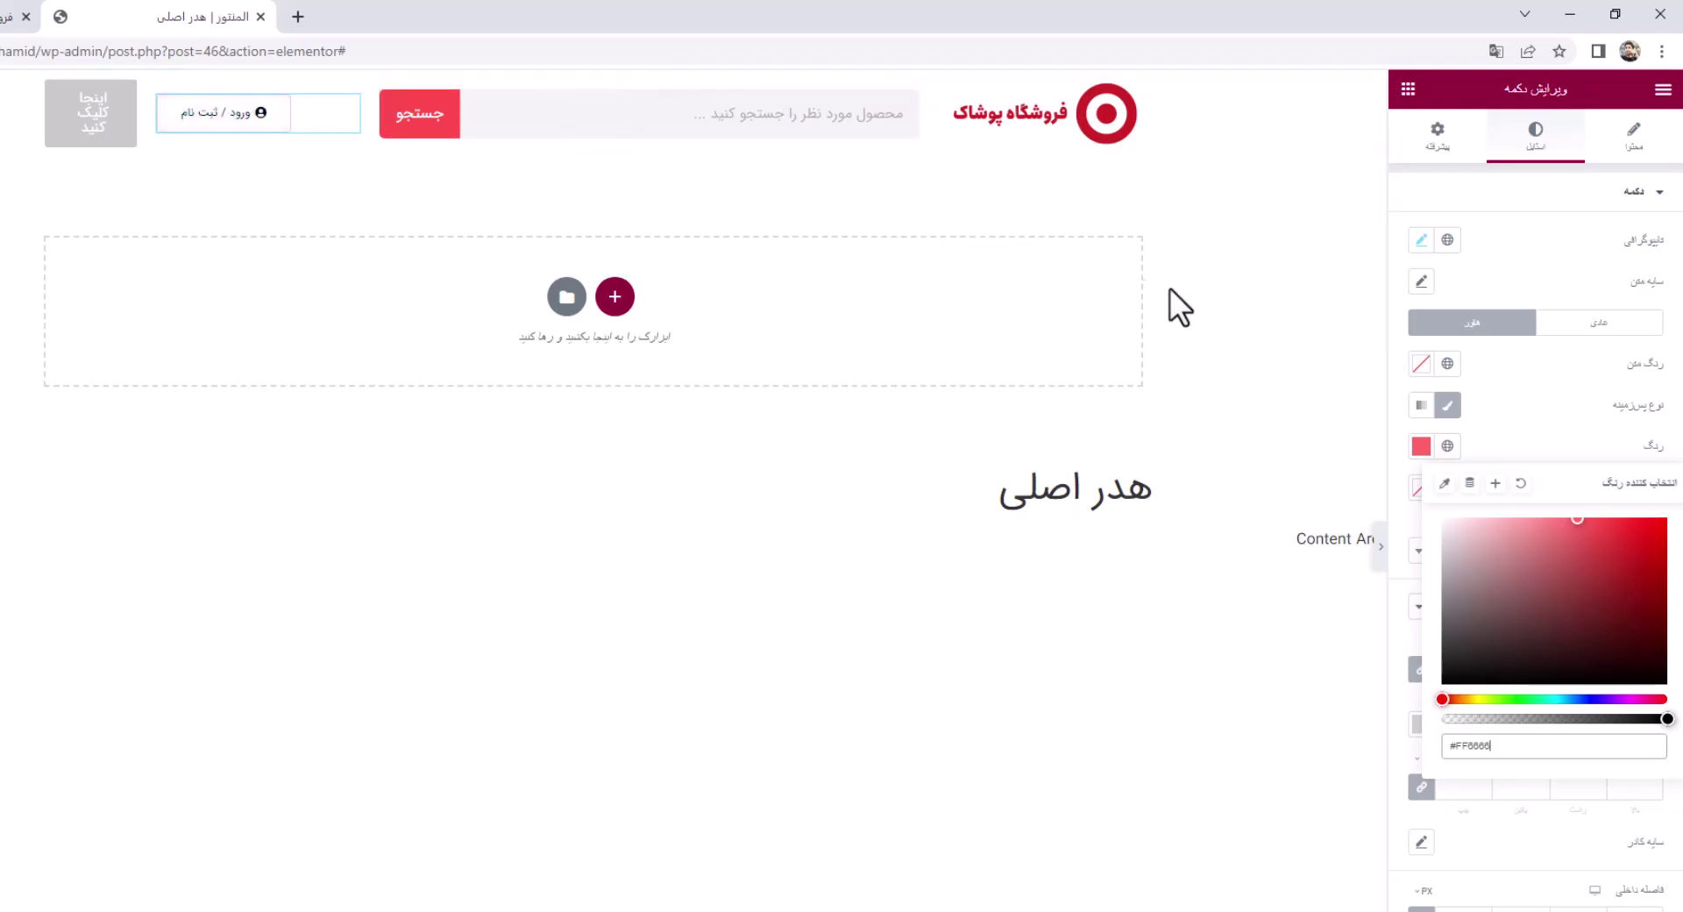
click(1307, 570)
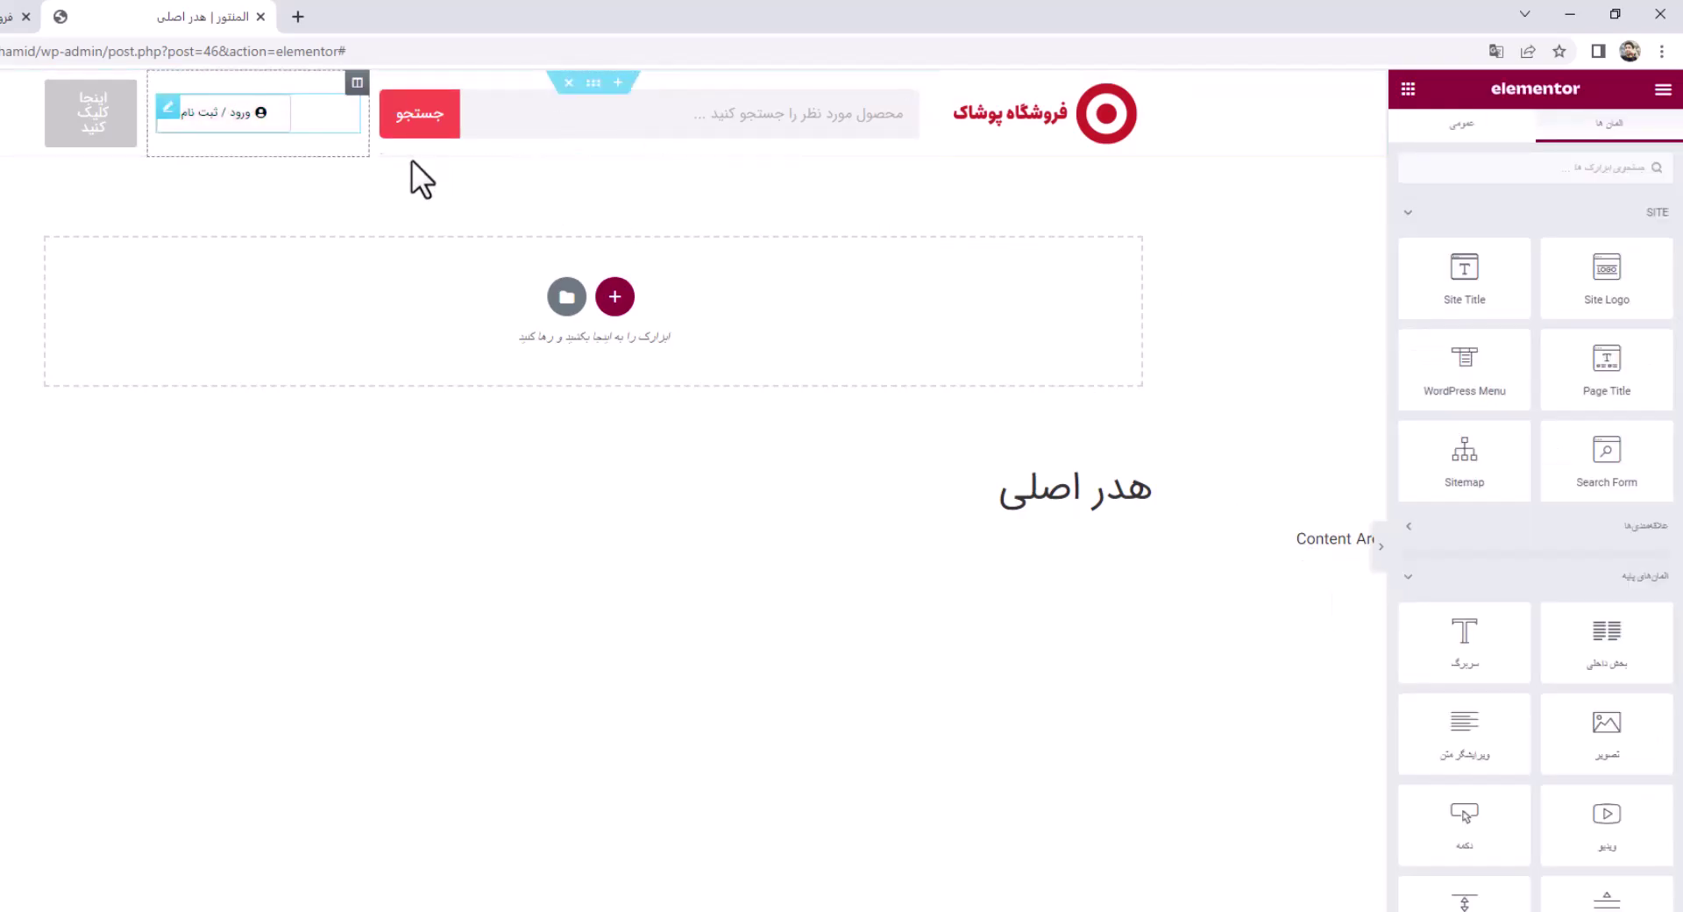
Set the login button's hover text color to white #FFFFFF
click(165, 106)
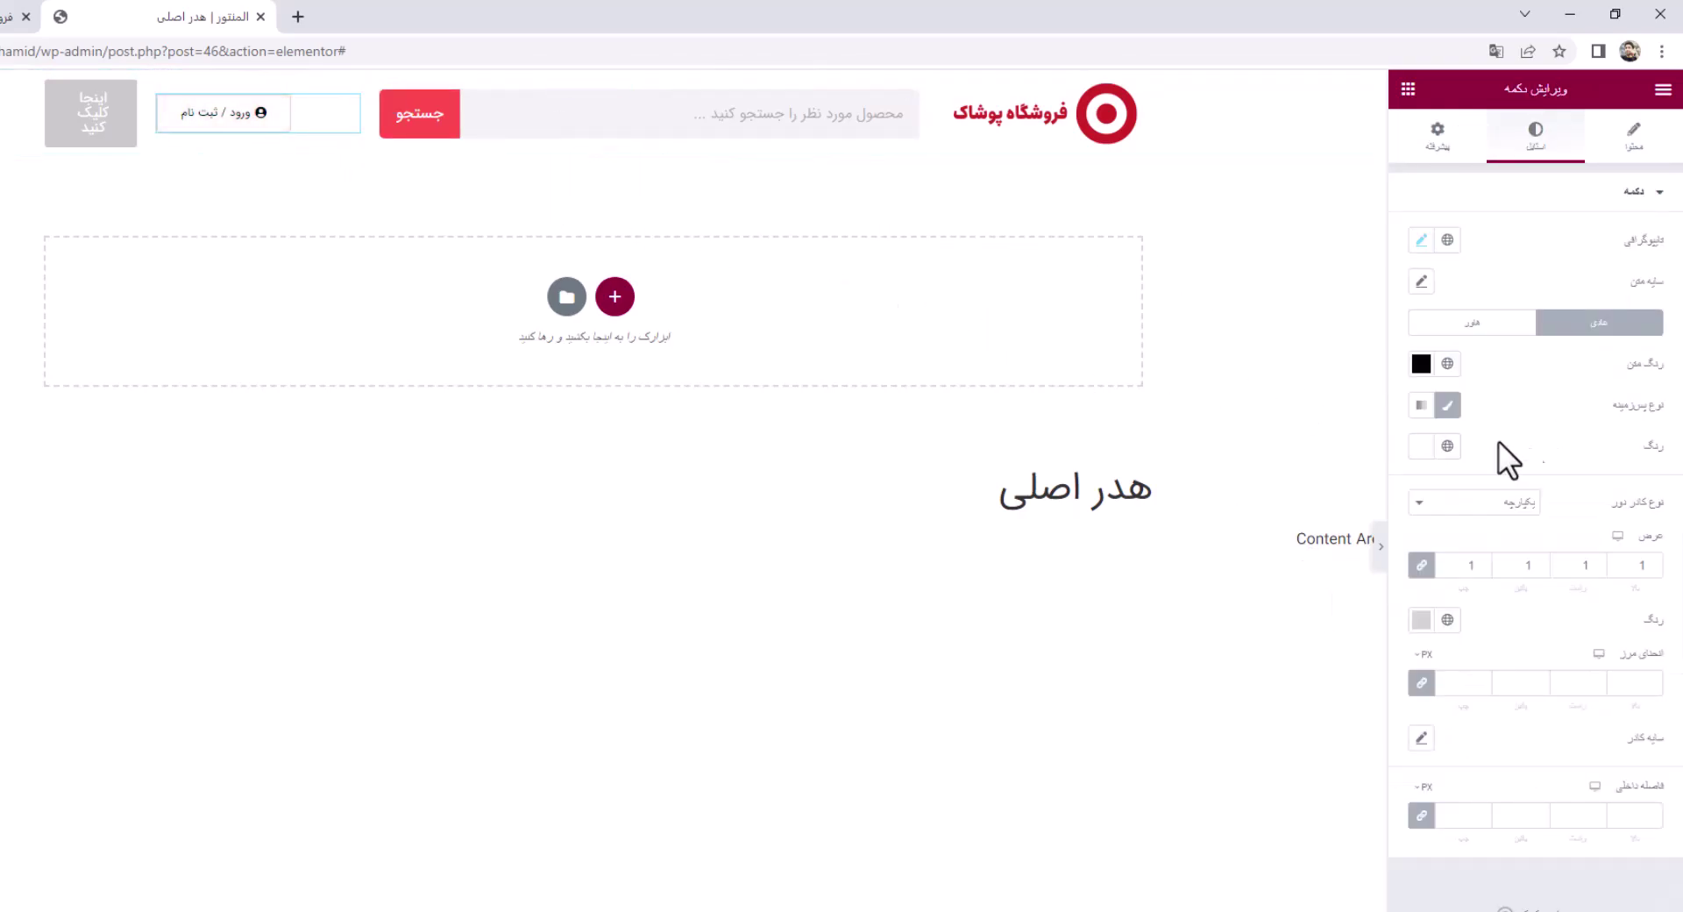
click(1475, 324)
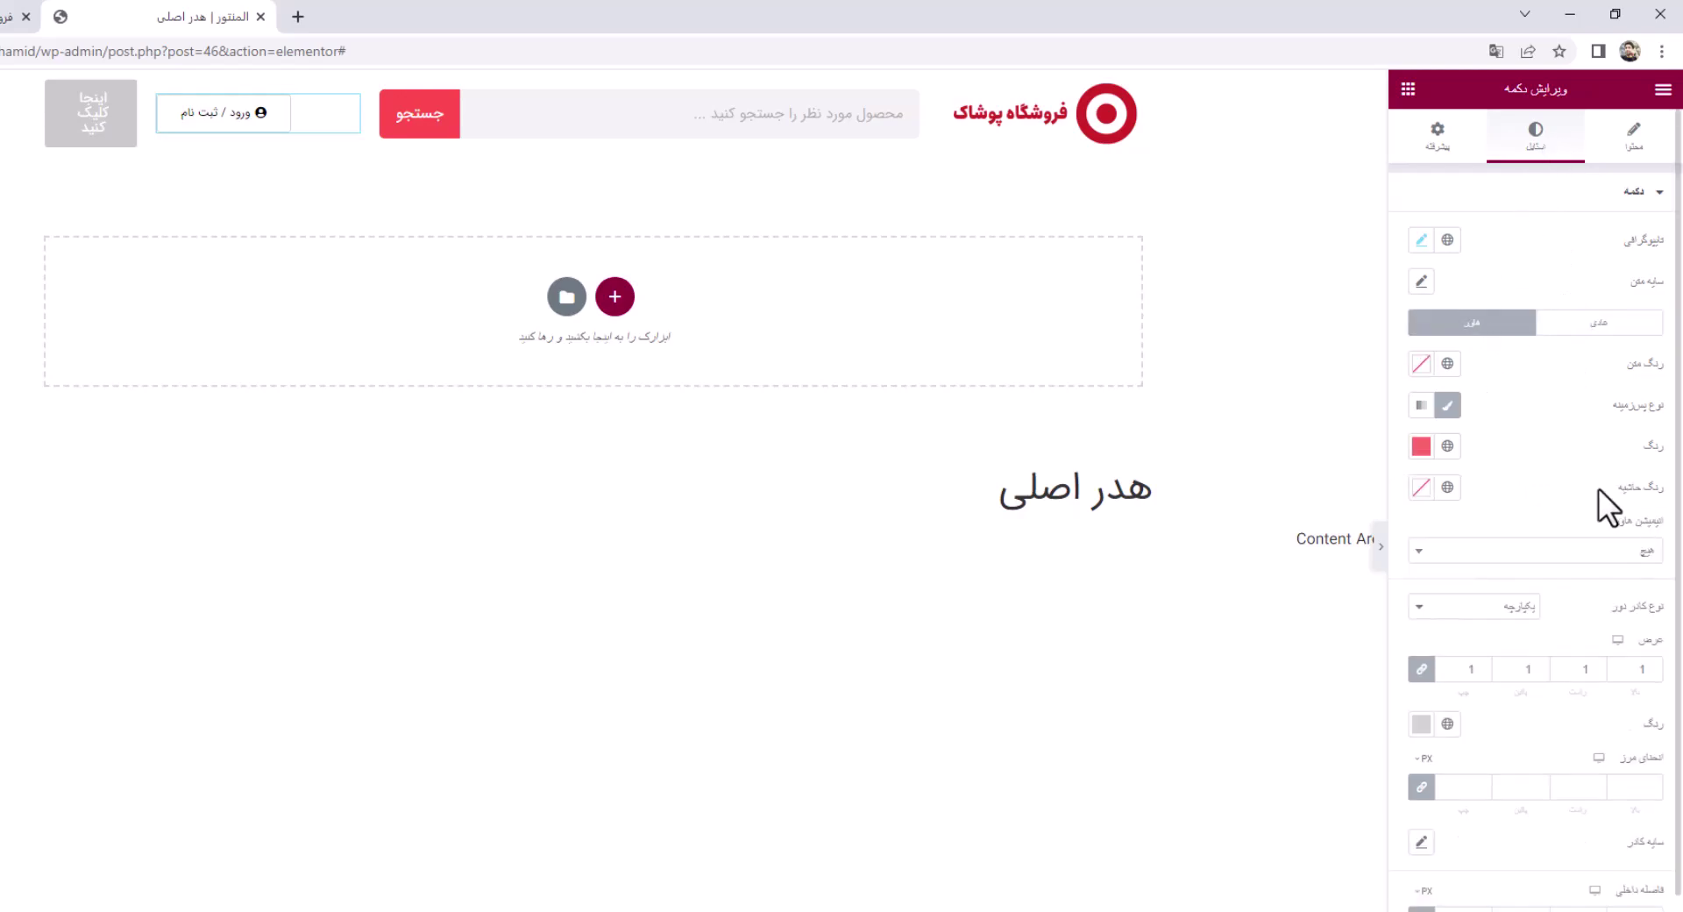
click(1420, 364)
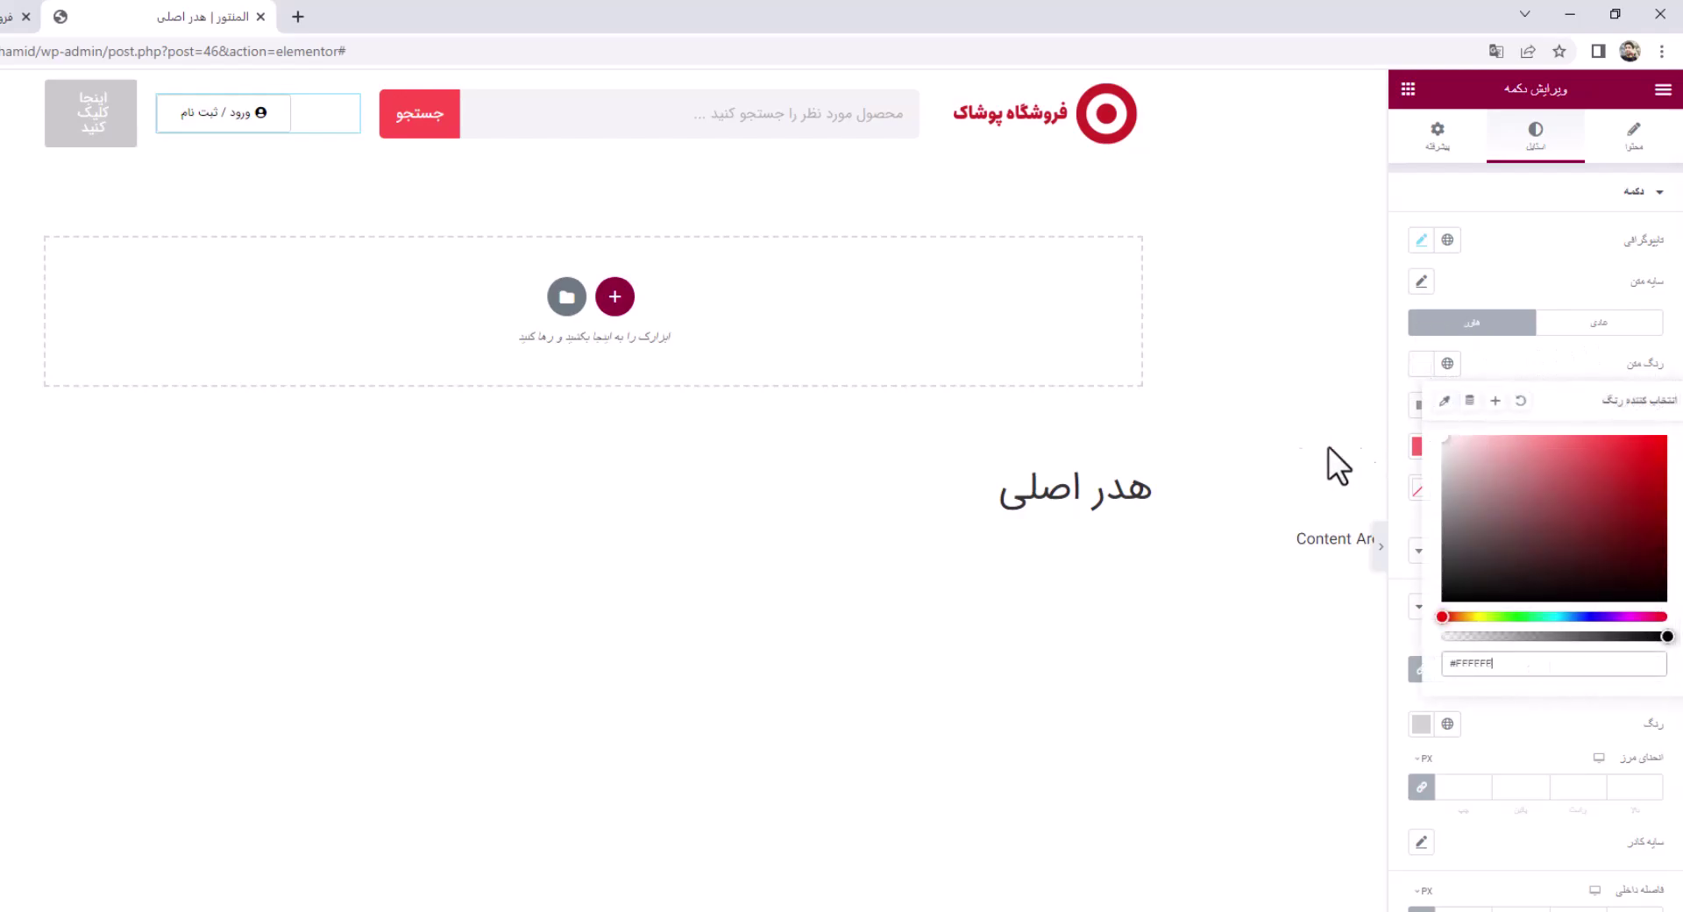
click(468, 505)
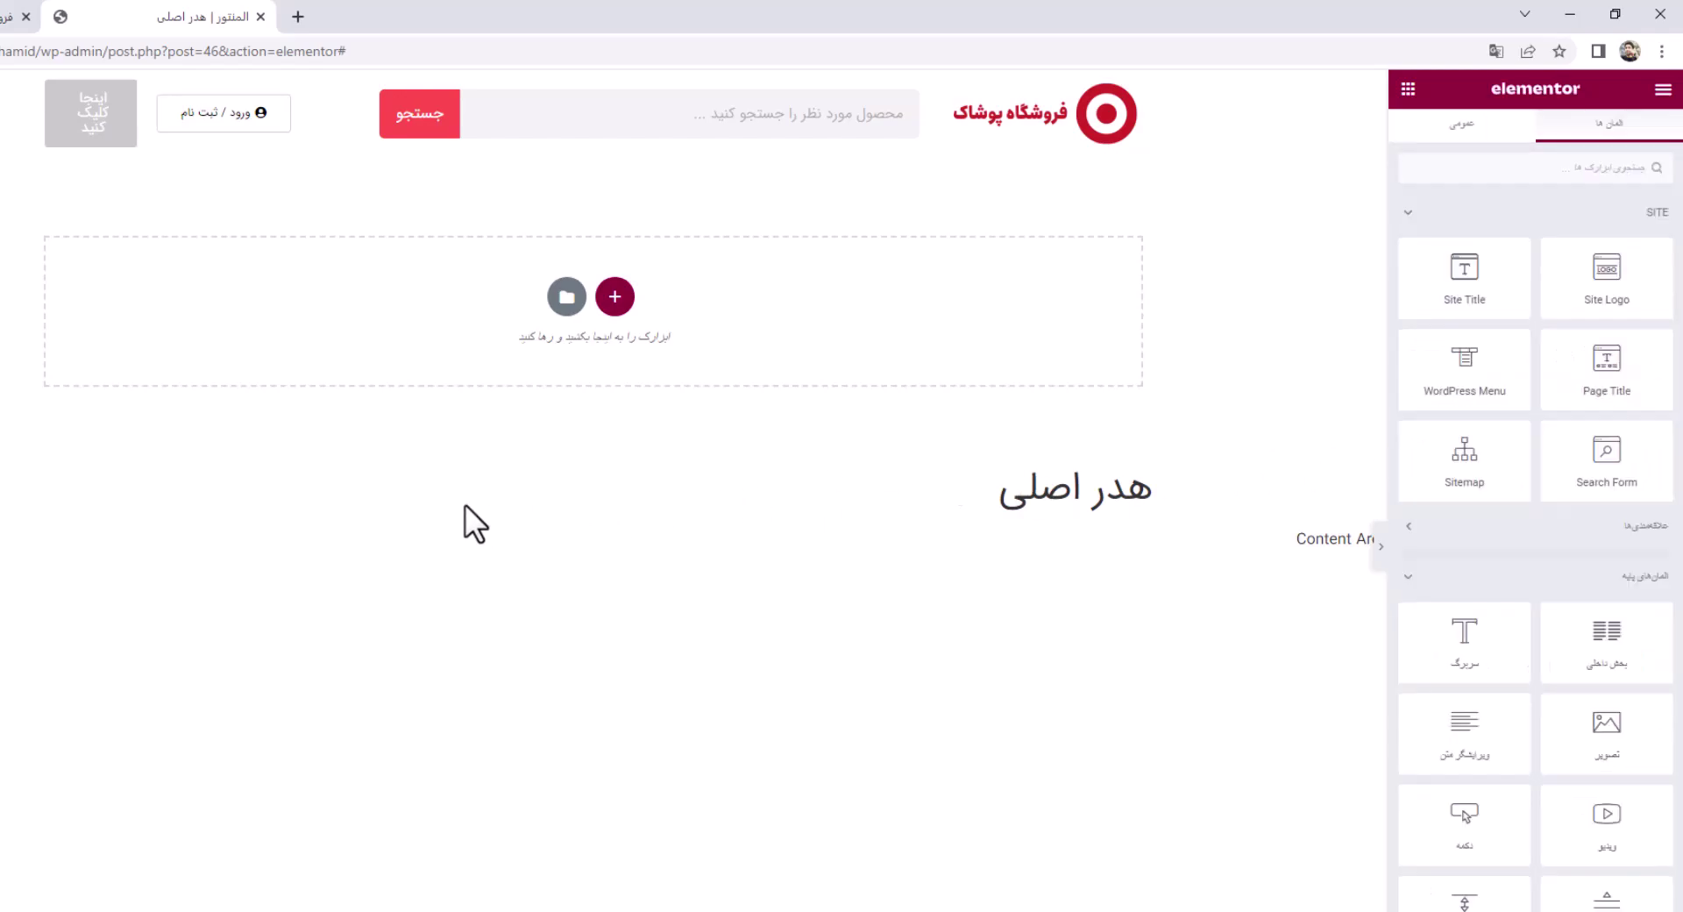
Set the login button's hover background color to medium blue #509CD2
click(245, 125)
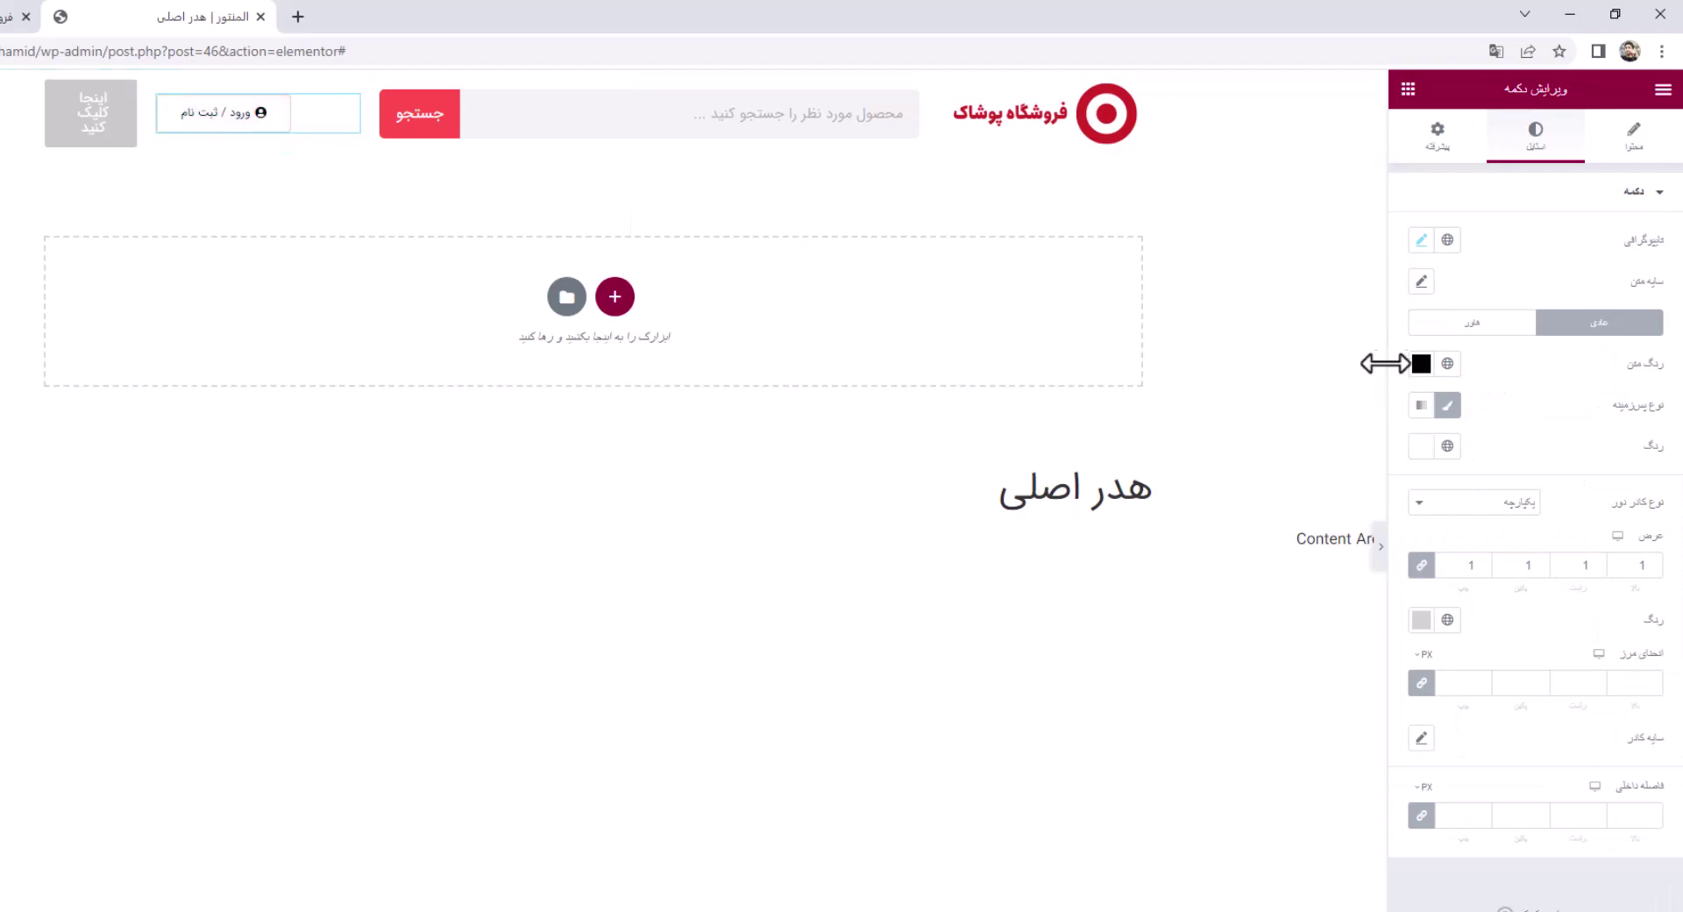
click(1484, 326)
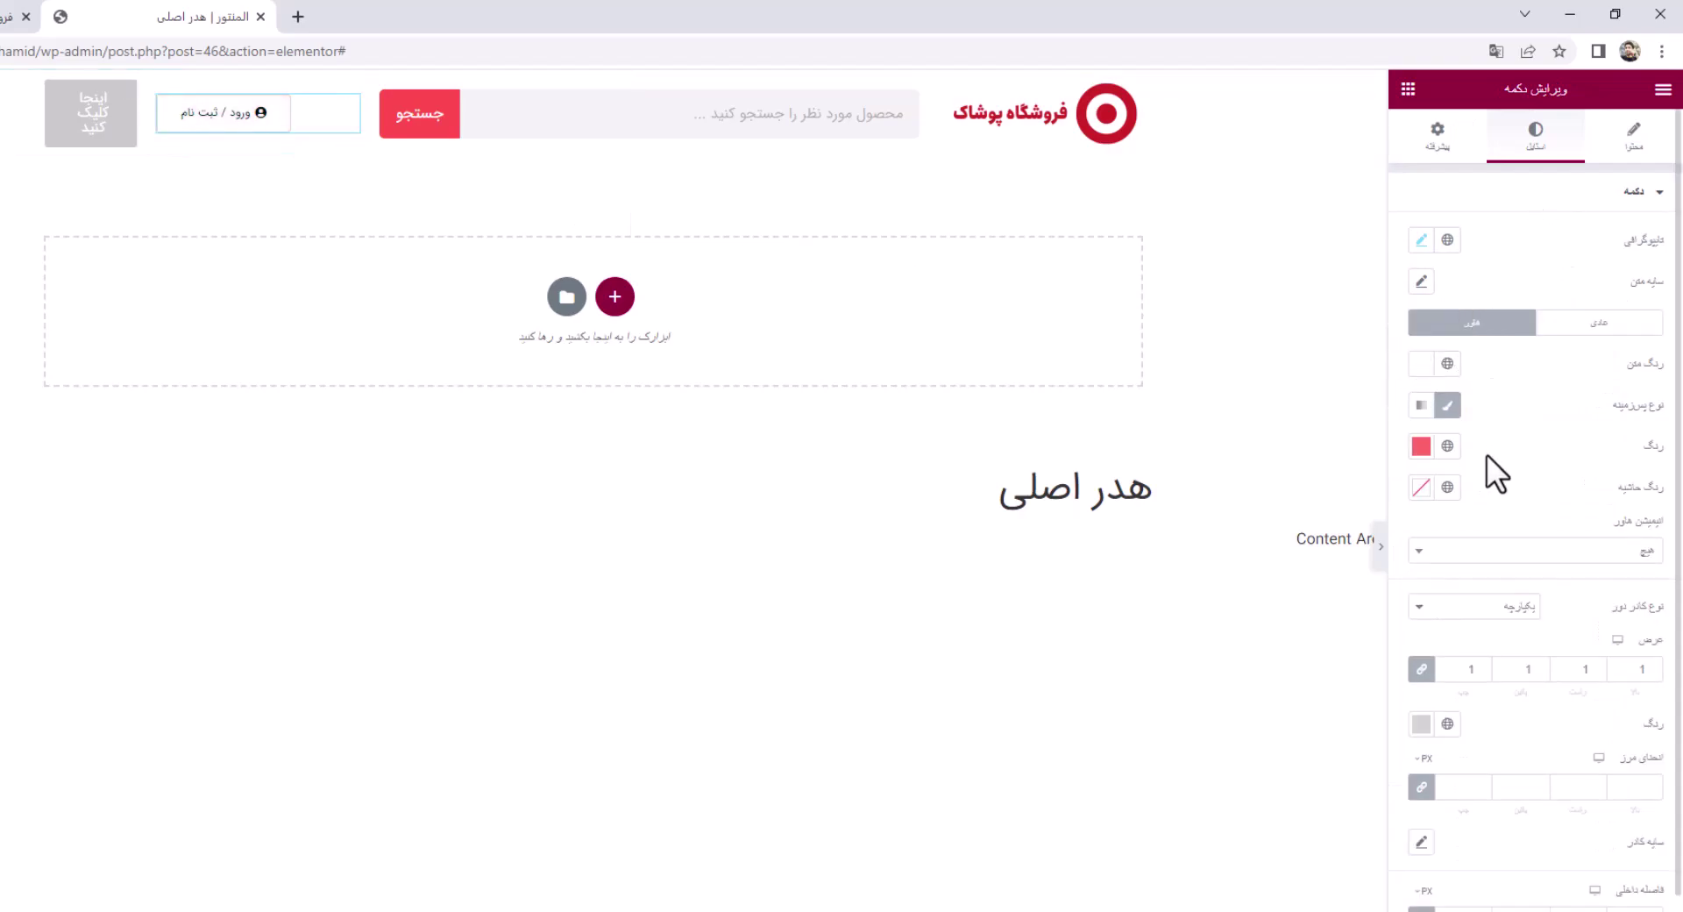
click(1422, 447)
click(1575, 699)
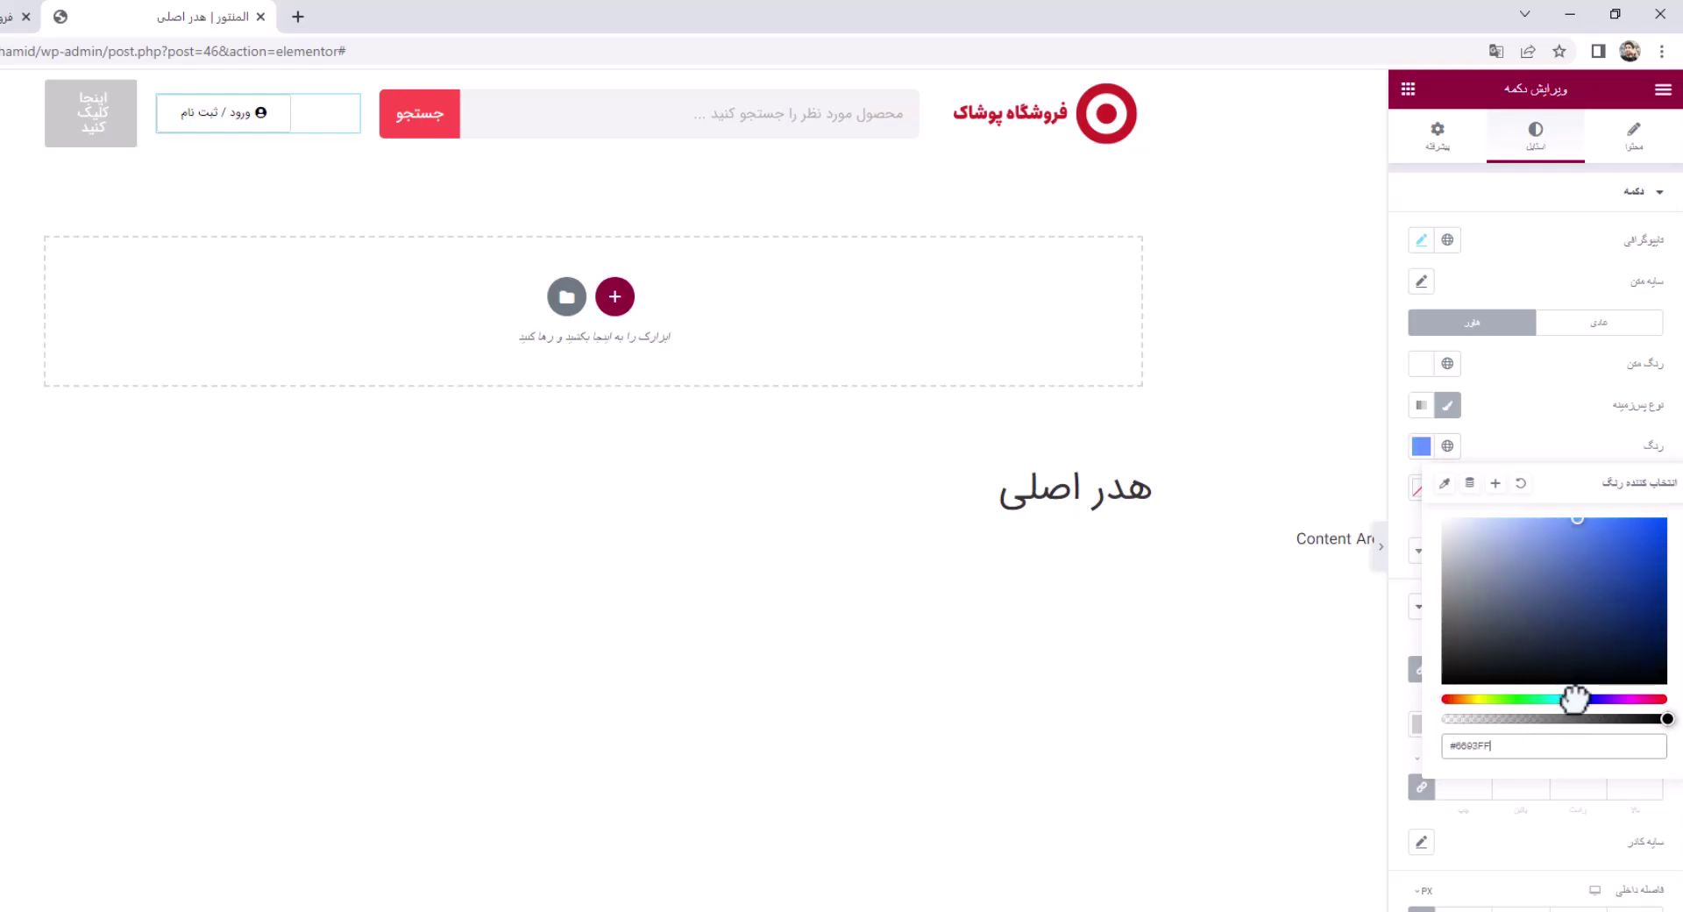
click(1569, 526)
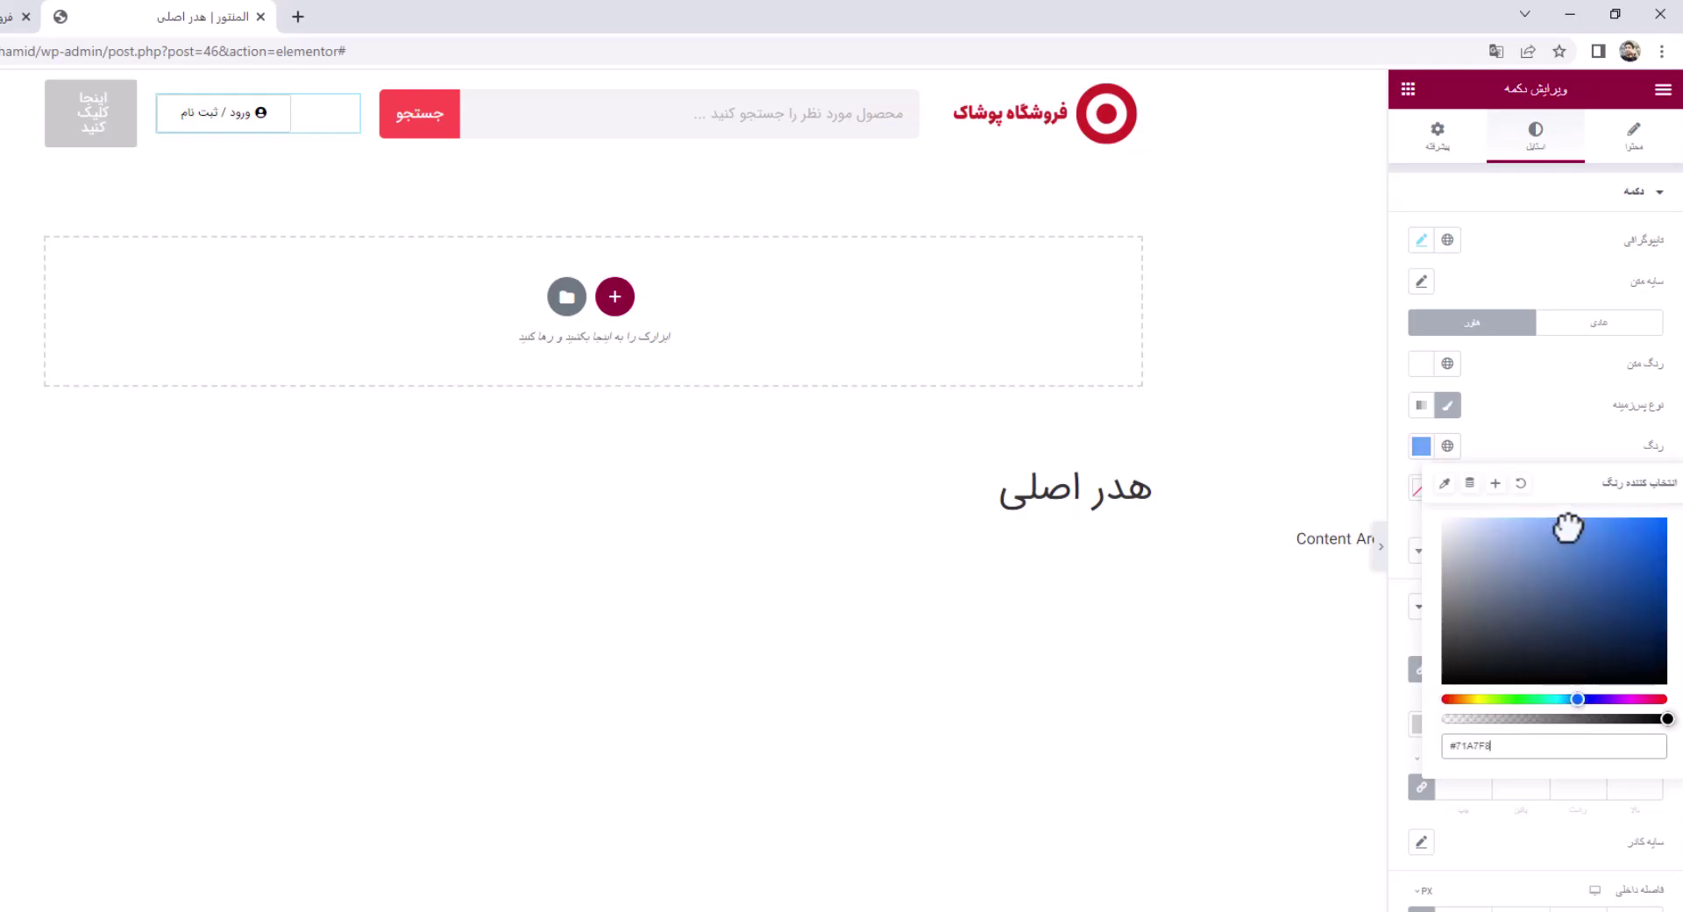
click(1571, 698)
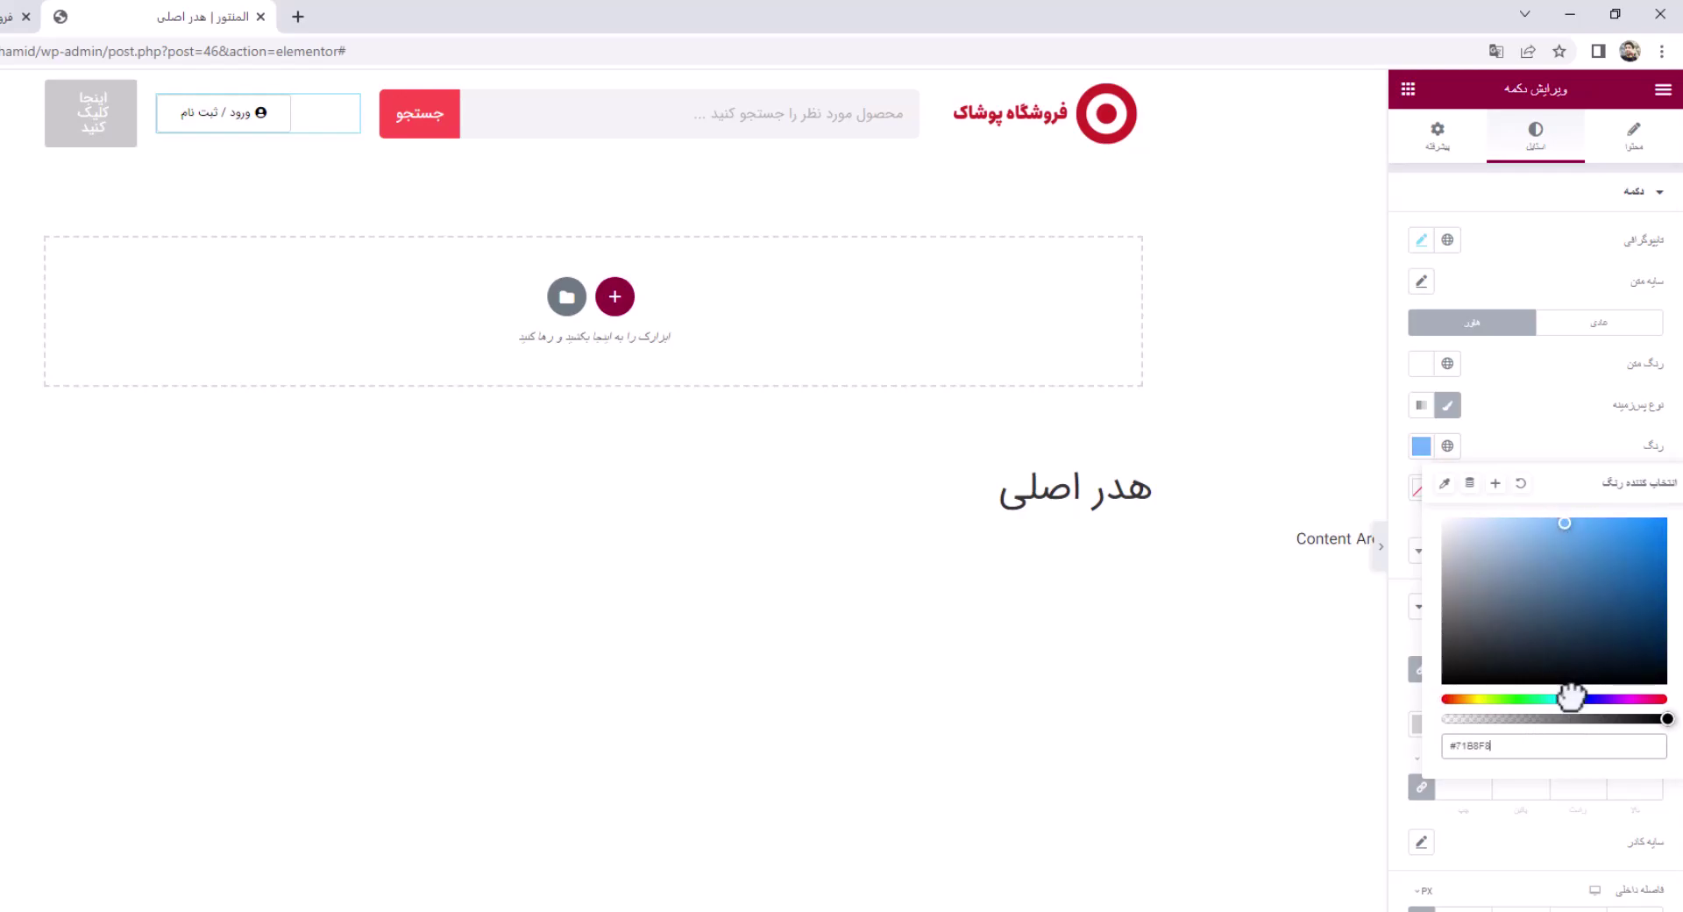
click(1547, 453)
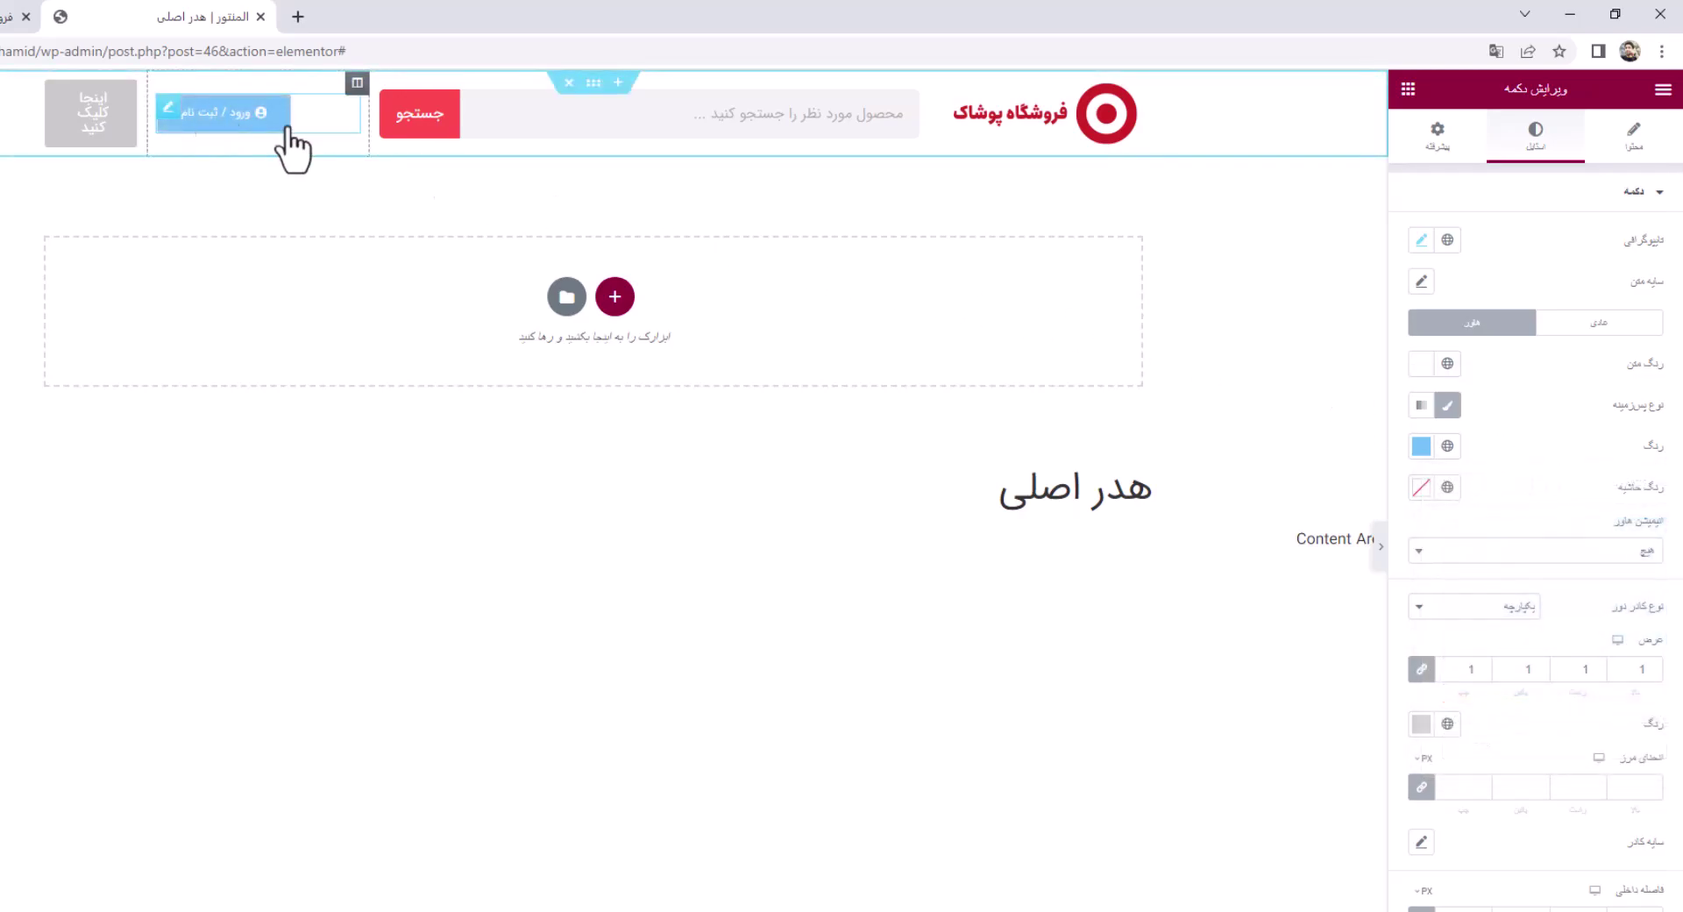
click(1422, 446)
click(1582, 546)
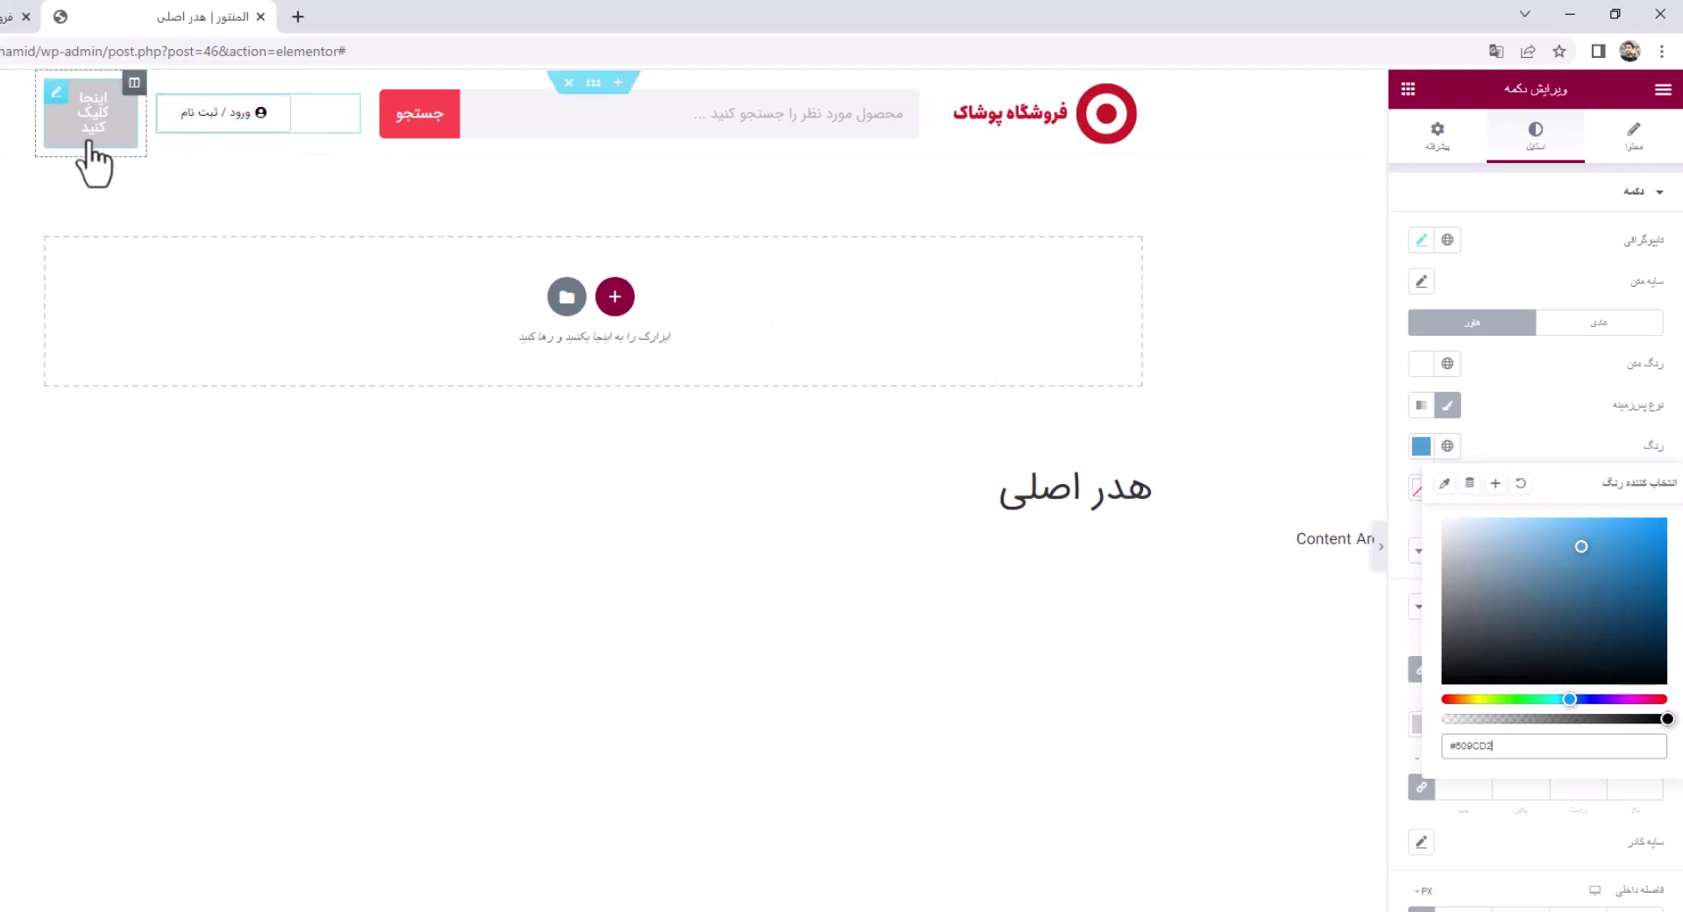
Clear the "اینجا کلیک کنید" text from the placeholder button beside the login button
click(56, 111)
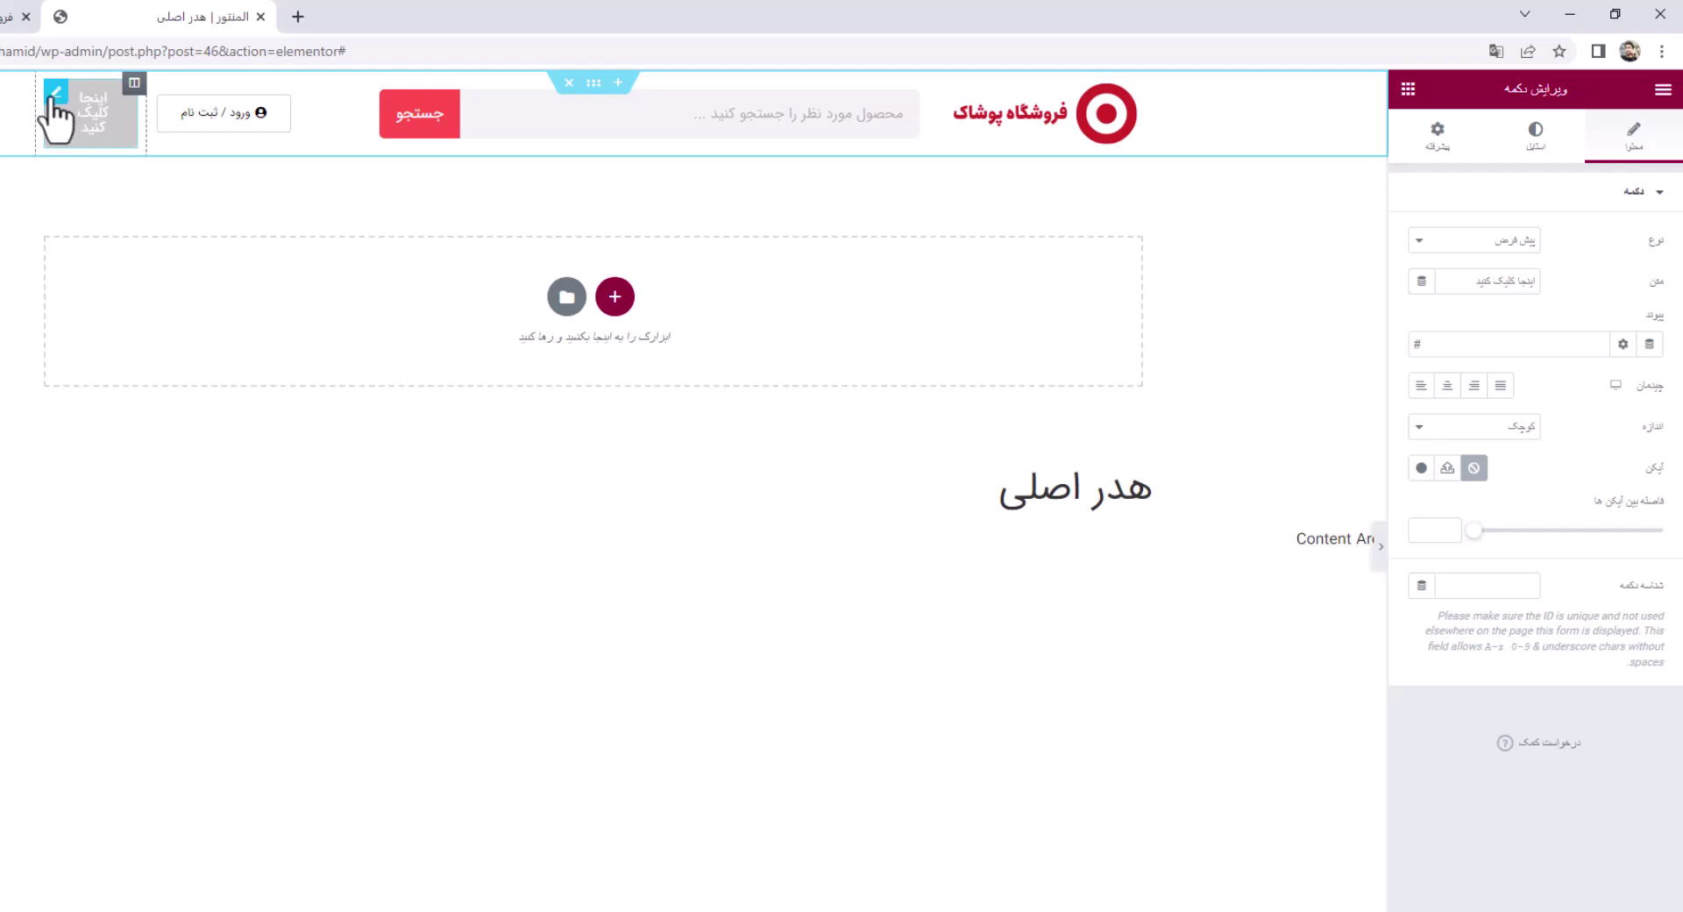
drag(1469, 282, 1663, 289)
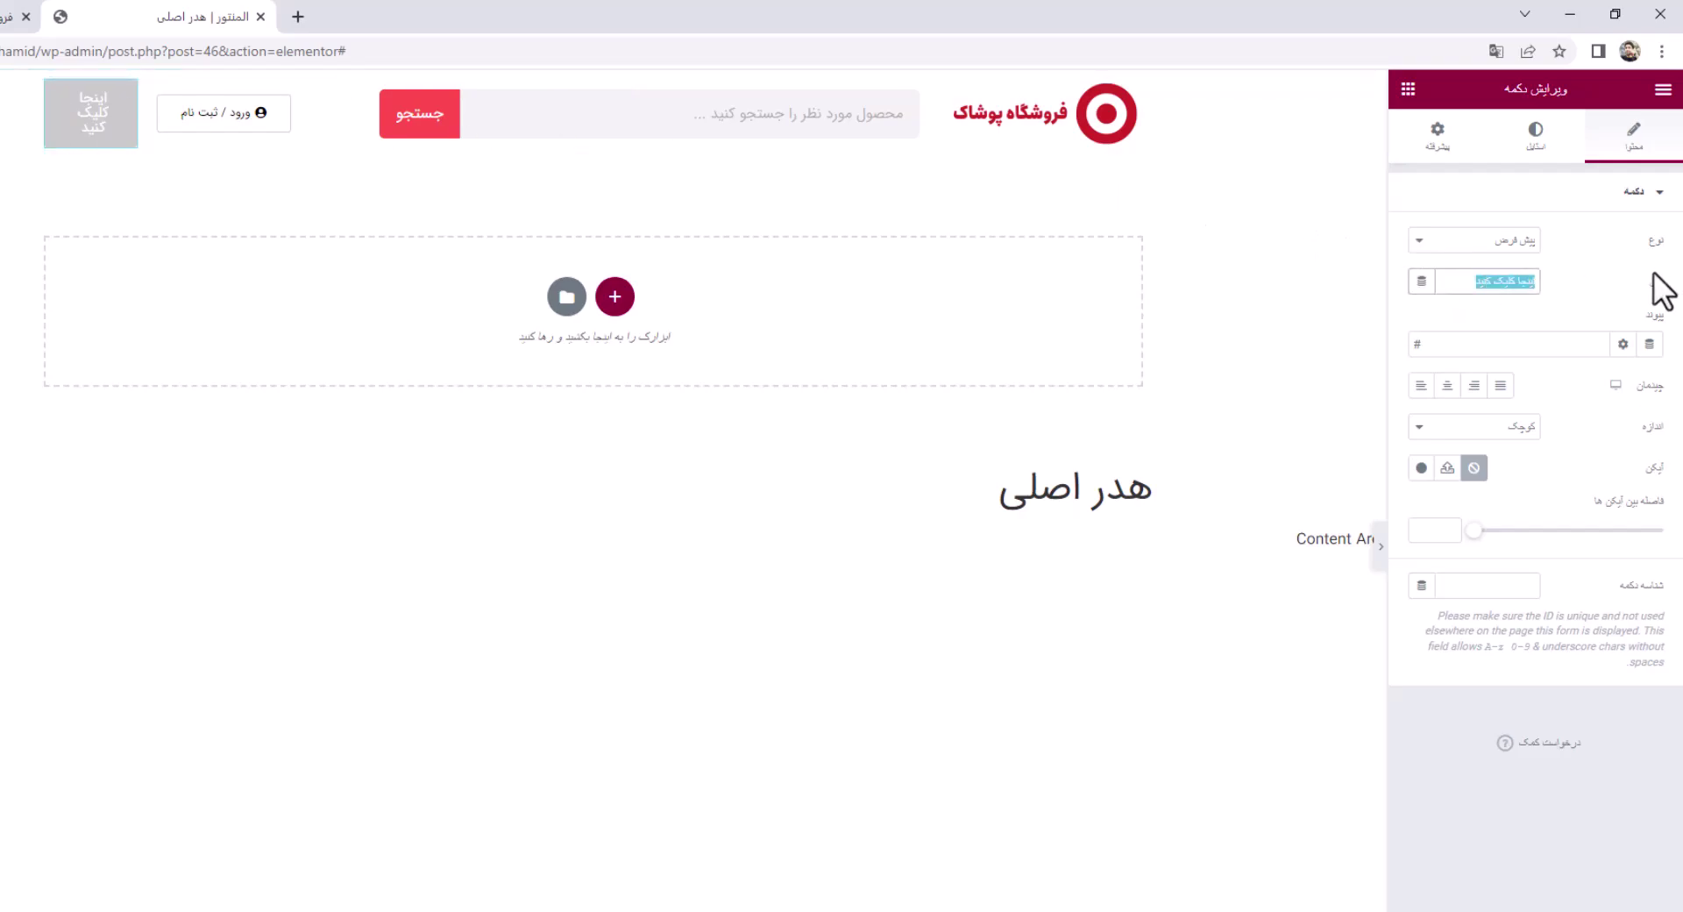
key(BackSpace)
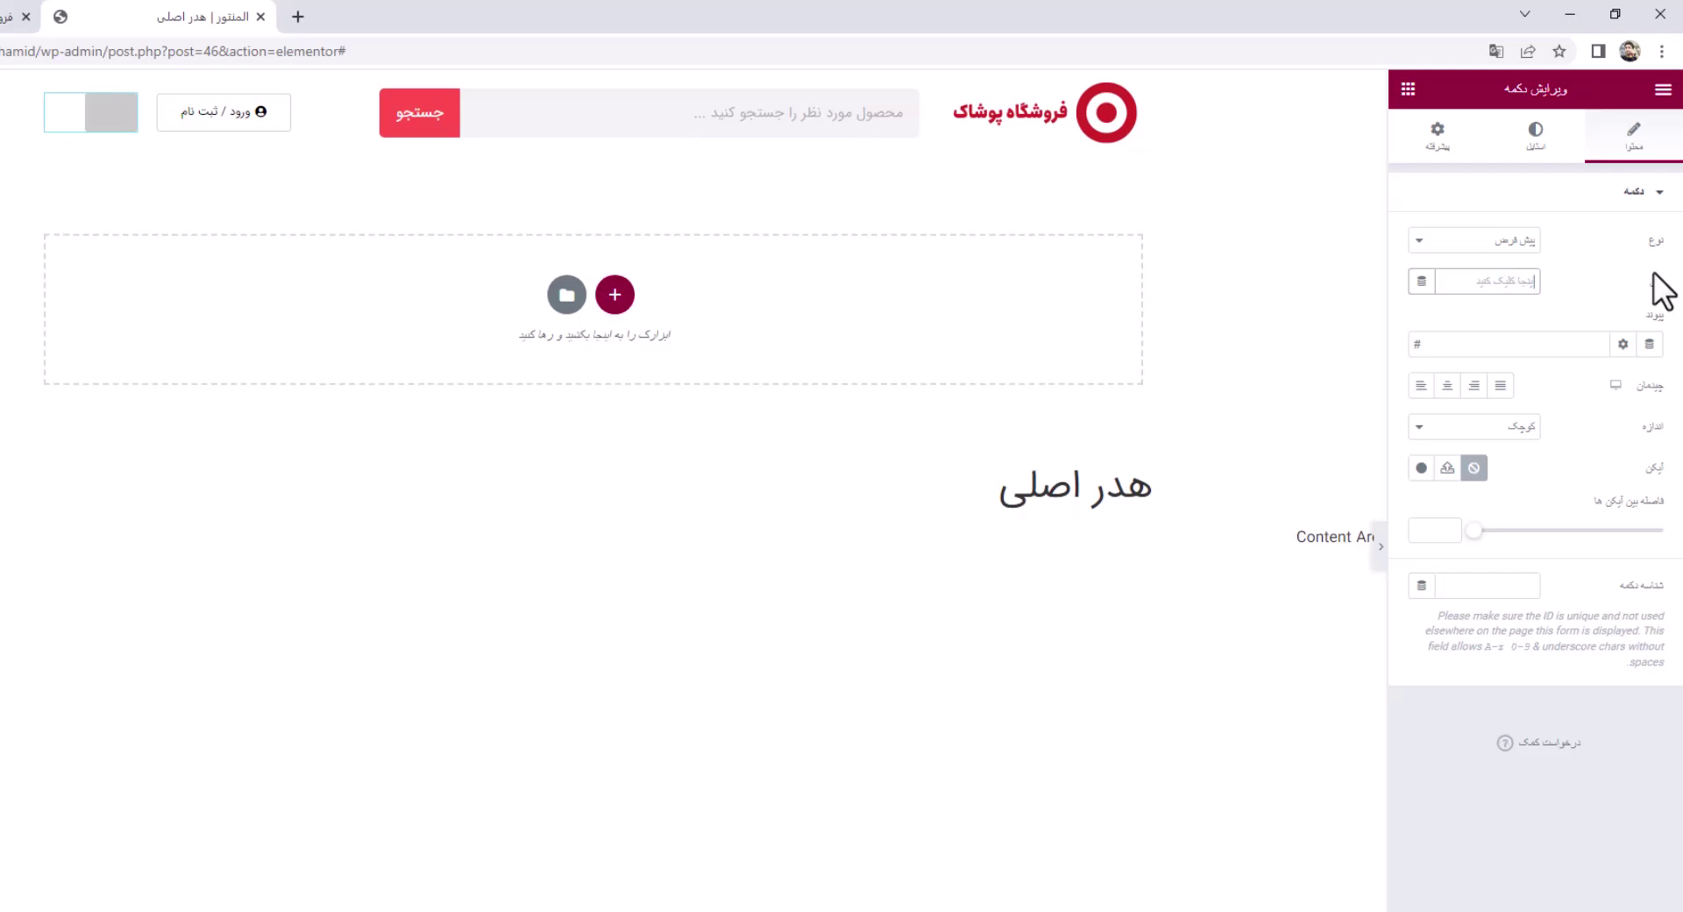
Search the icon library for "shop" and insert the shopping cart icon into the textless button
click(1422, 468)
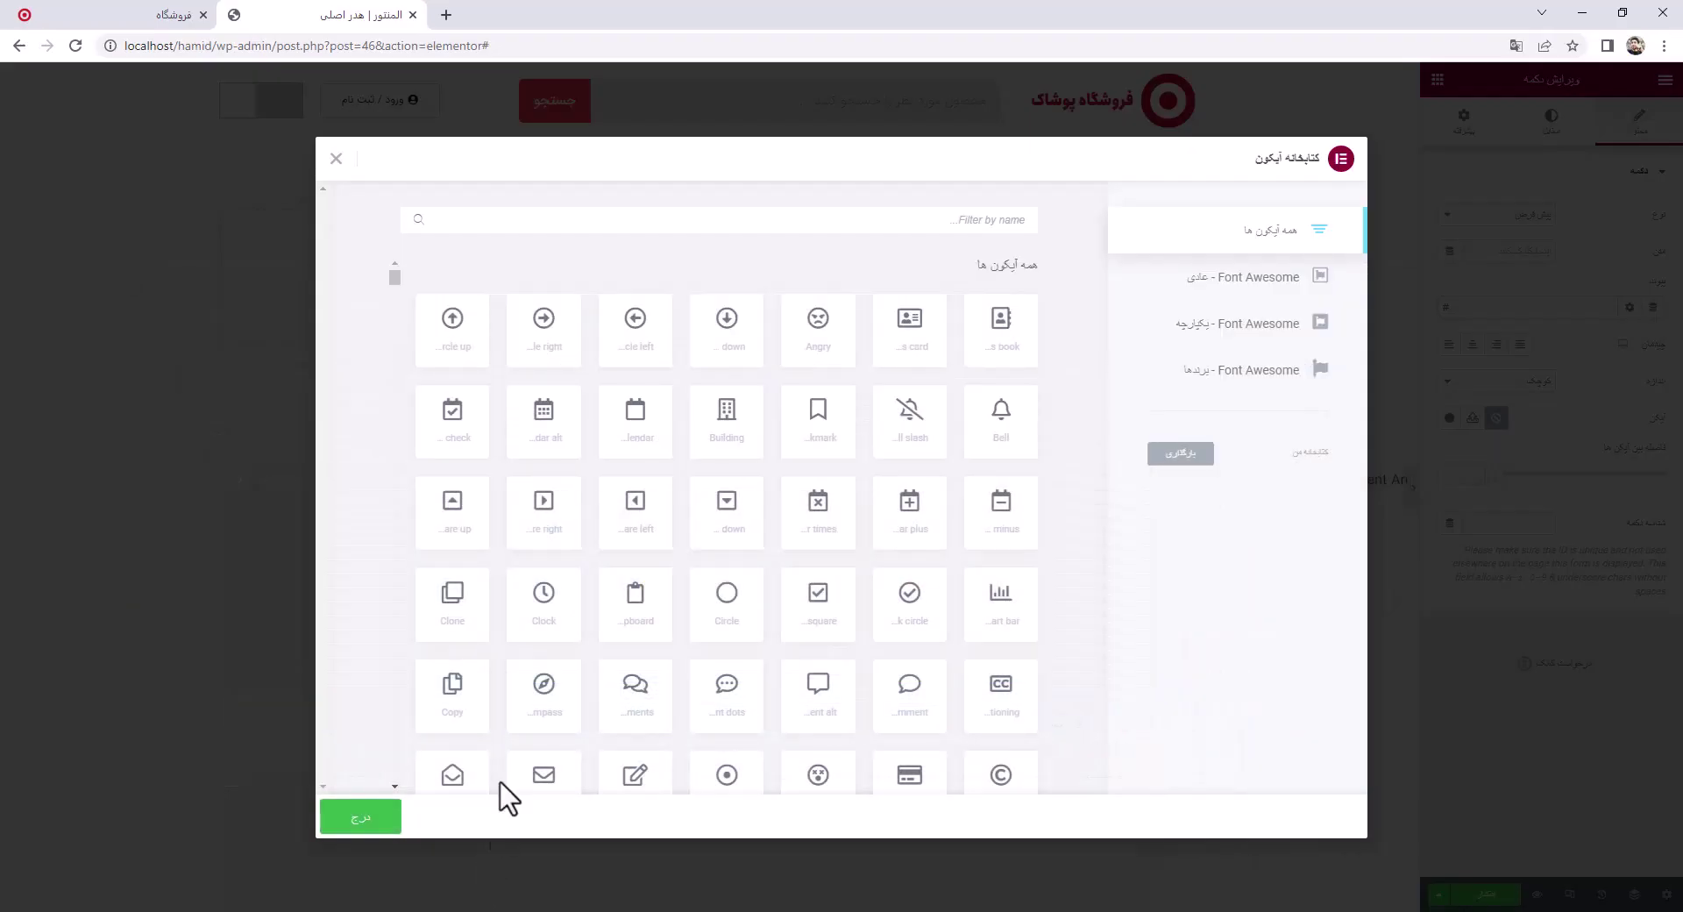
click(956, 229)
text(shop)
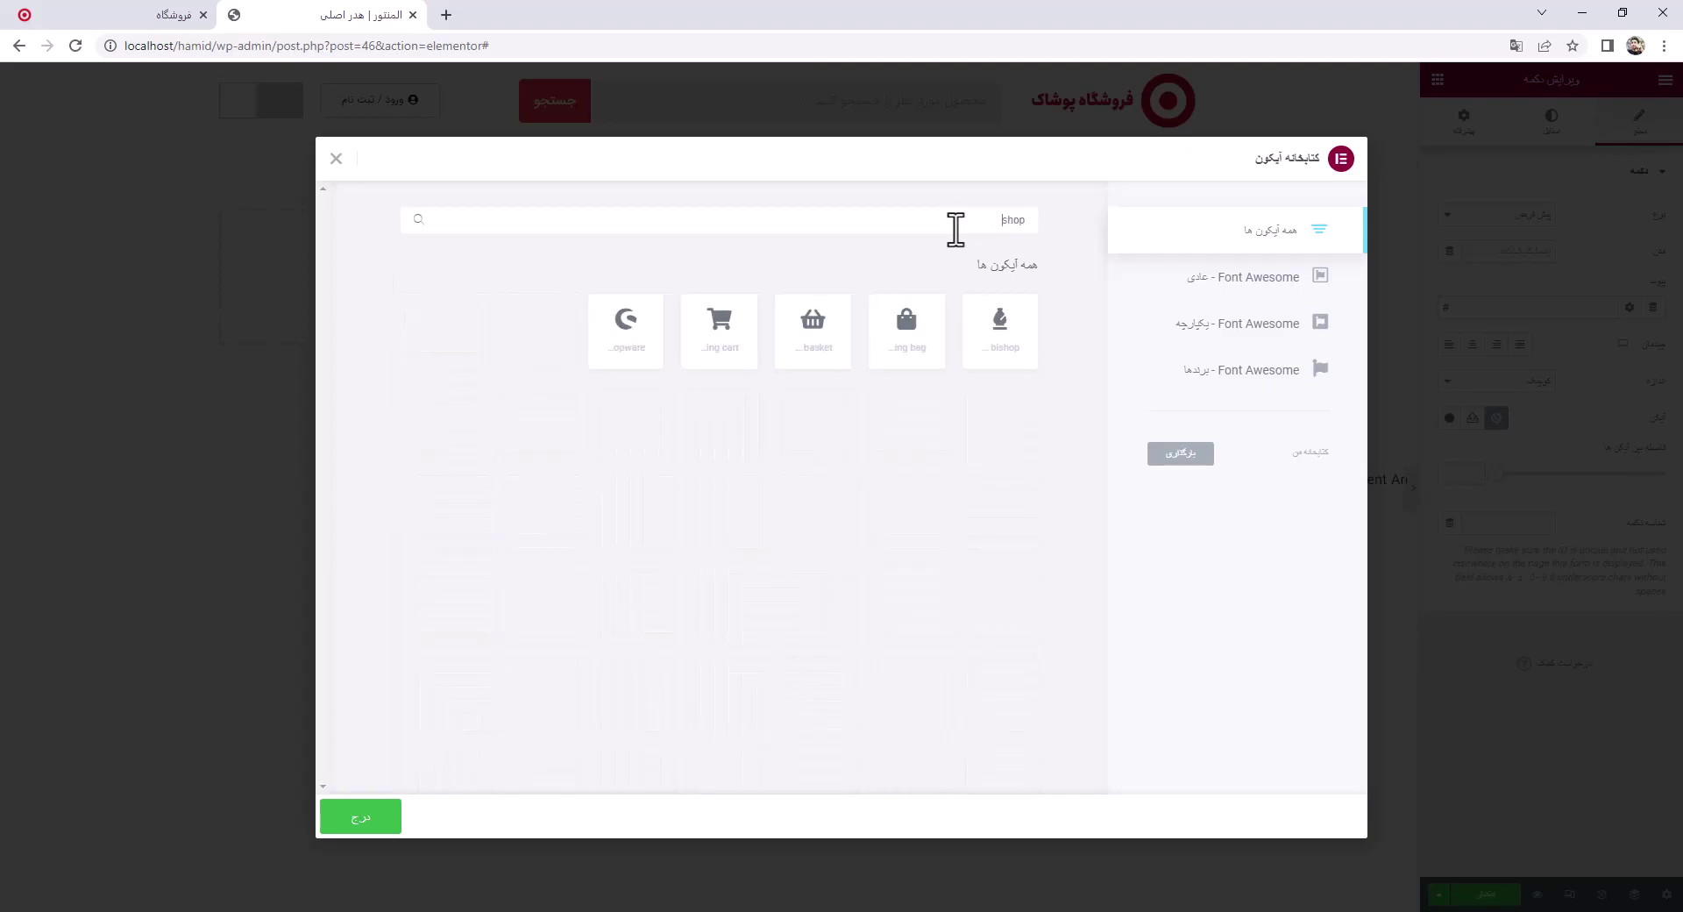
click(720, 326)
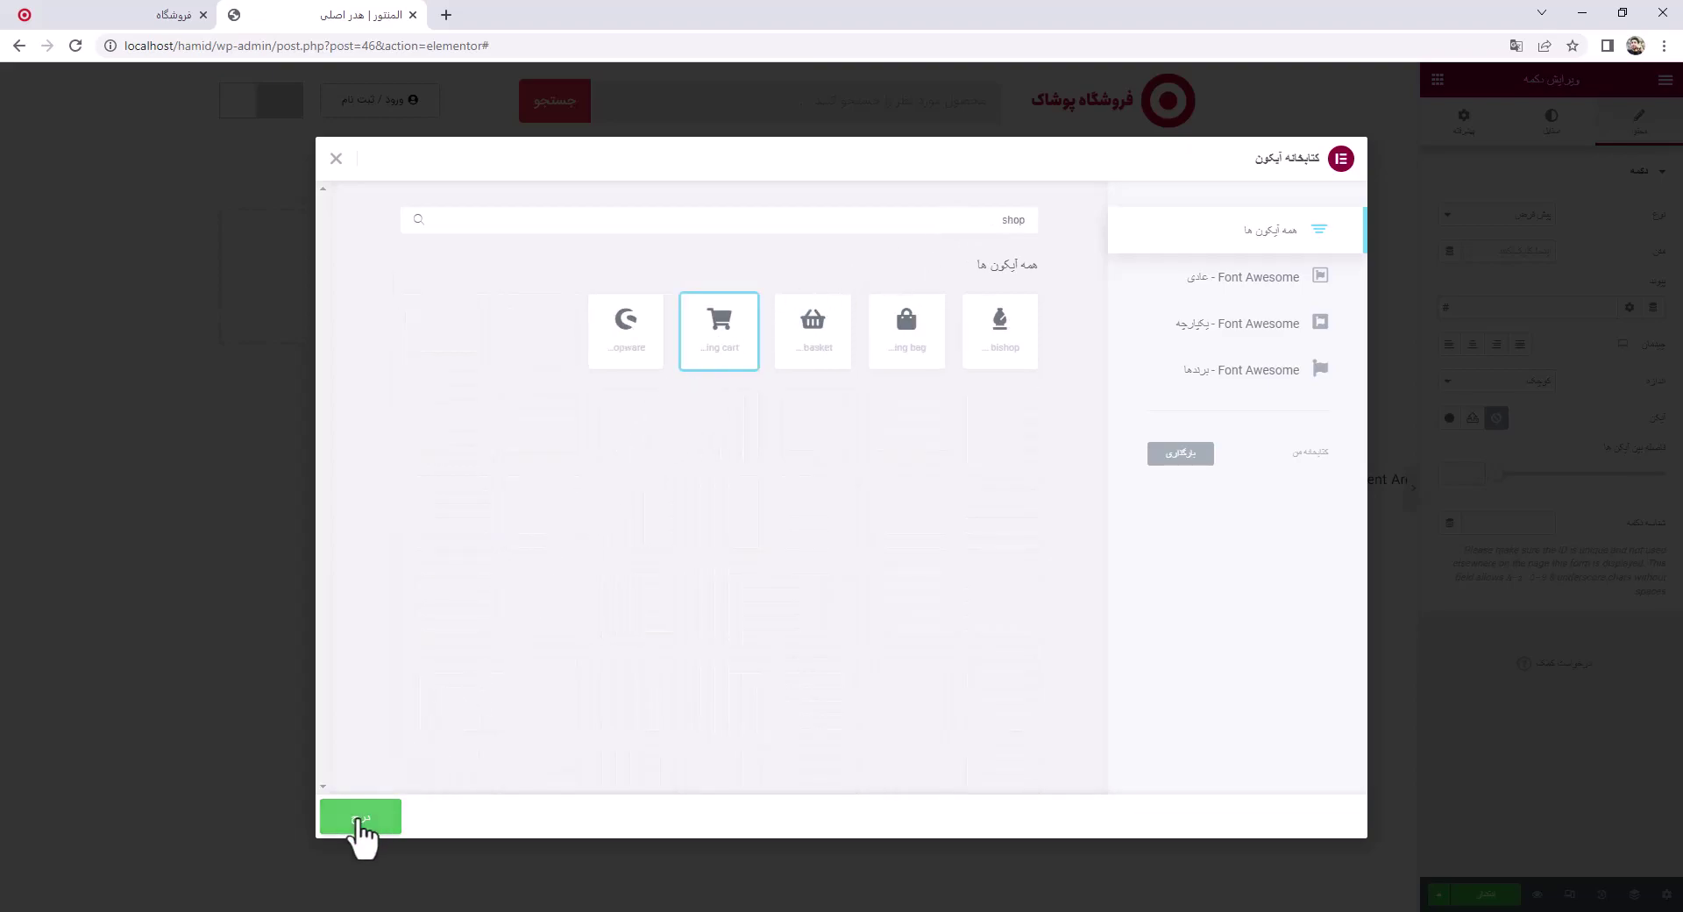
click(358, 823)
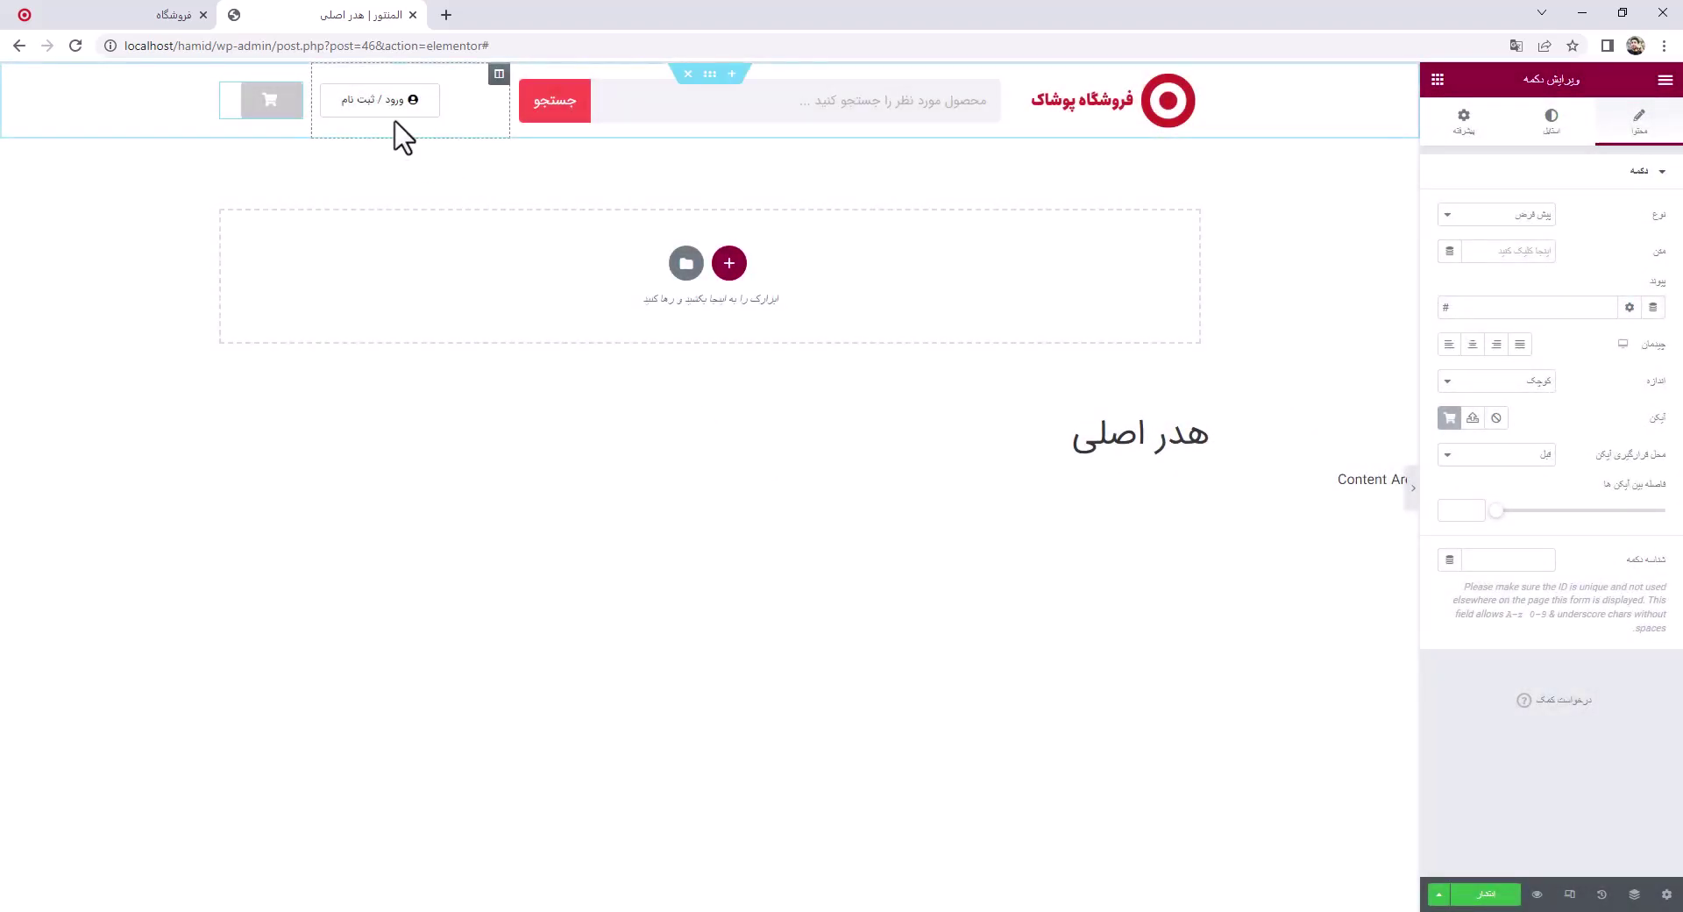
Check the cart against the sample header, center the cart button and set its size to very small (بسیار کوچک)
key(alt+Tab)
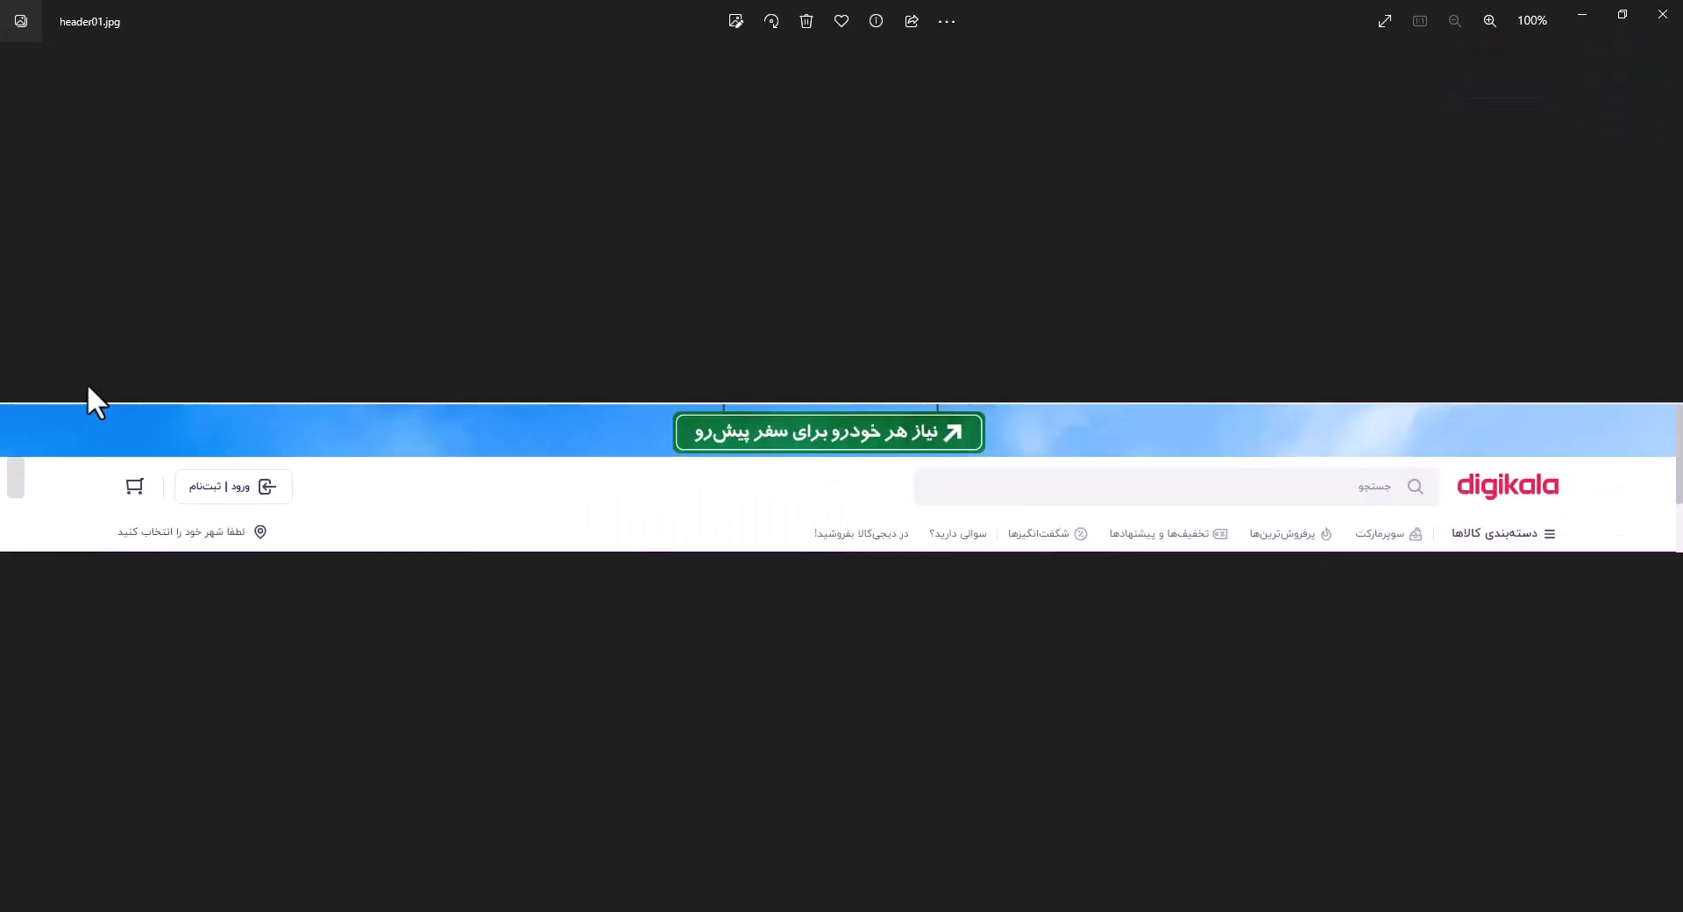
key(alt+Tab)
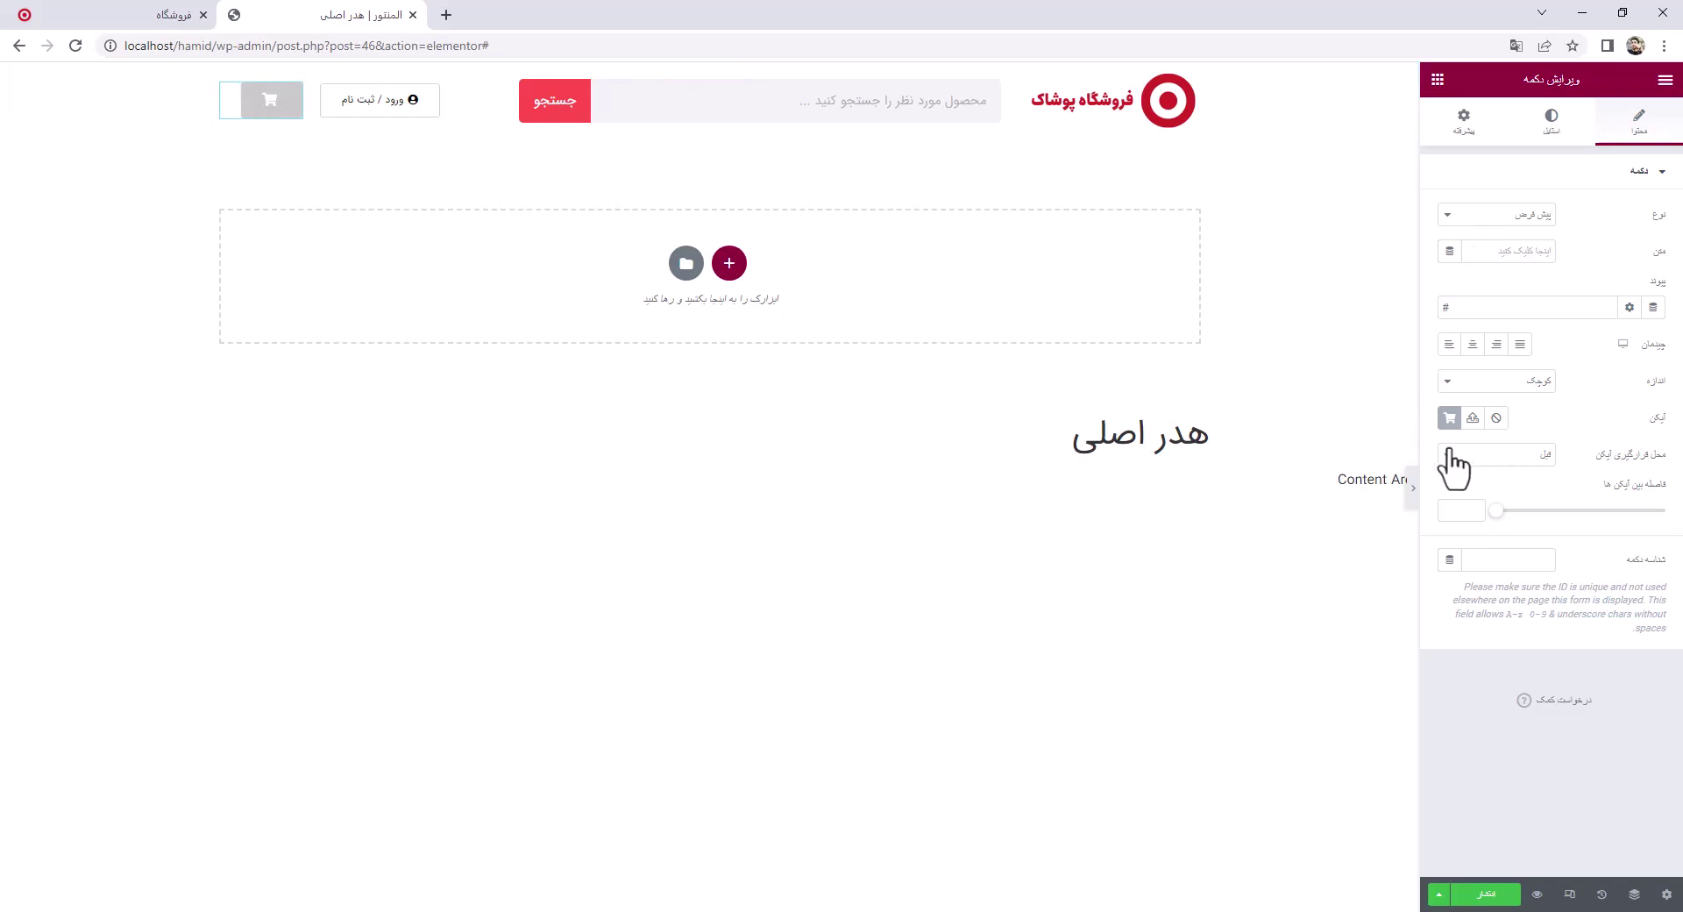
click(1481, 351)
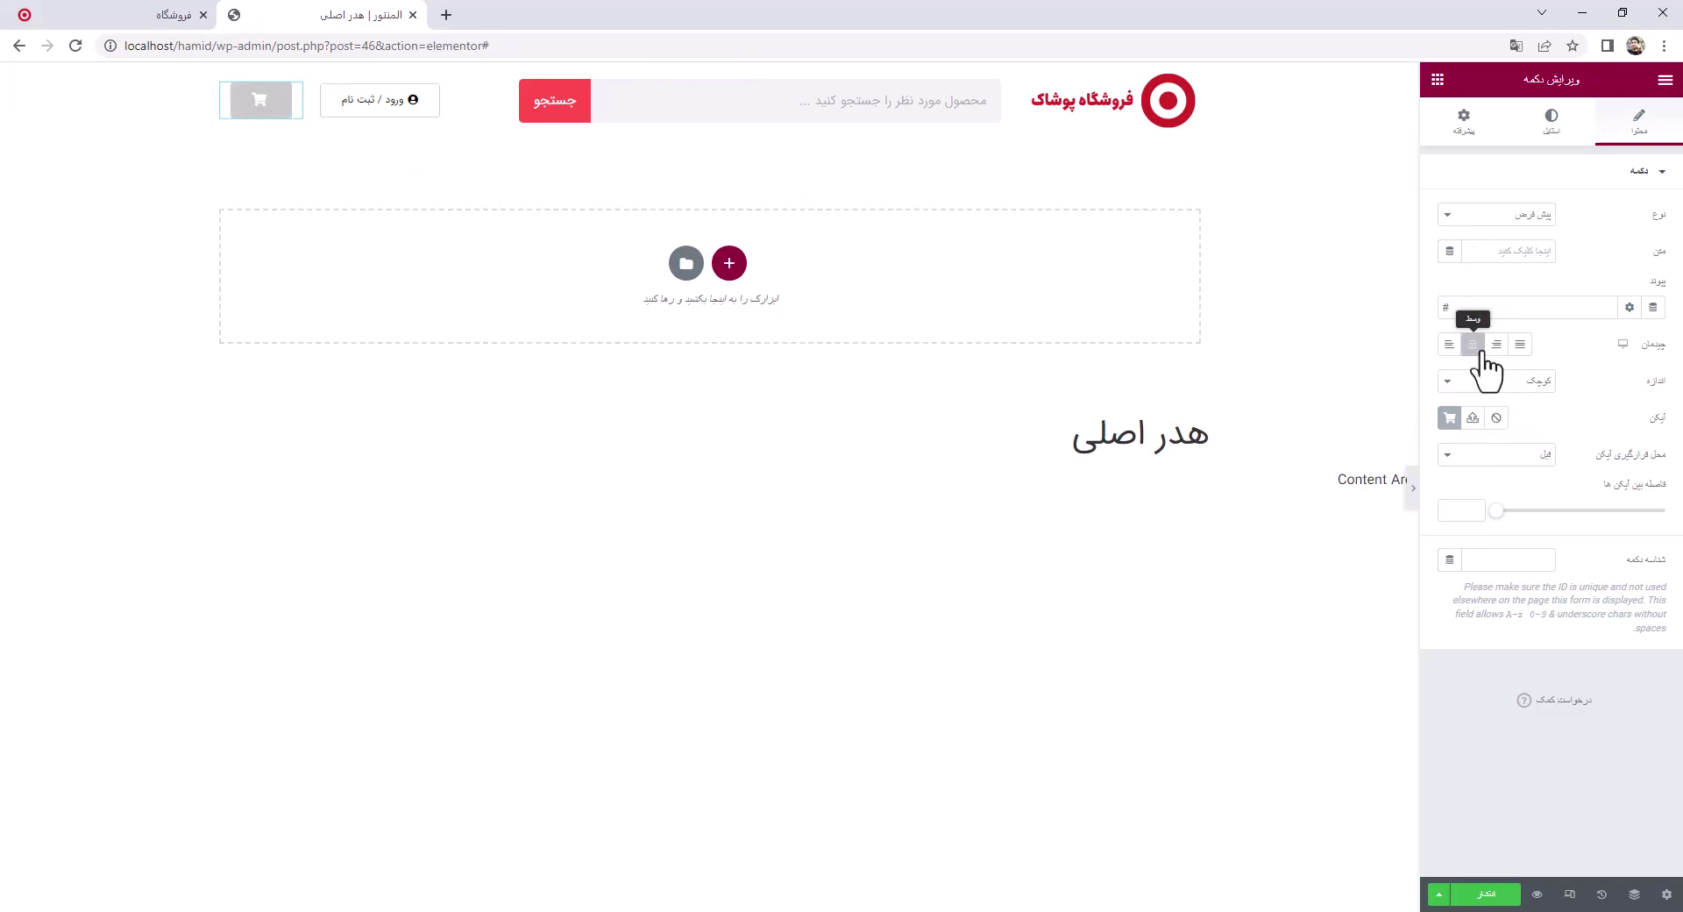
click(1498, 347)
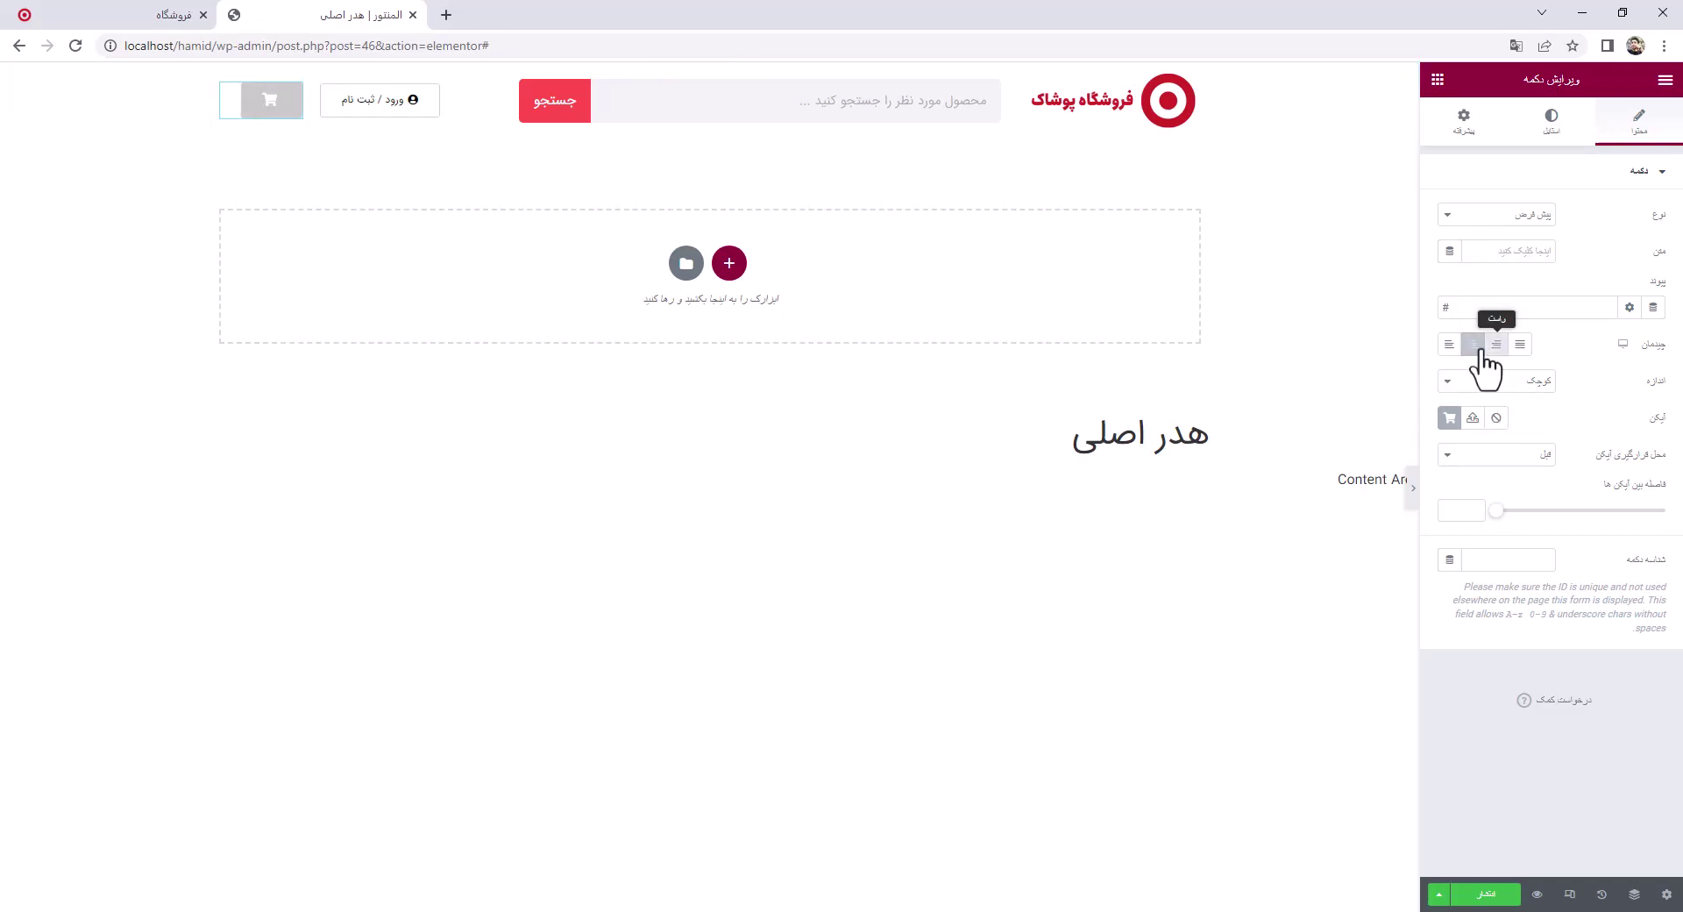
click(1474, 347)
click(1526, 380)
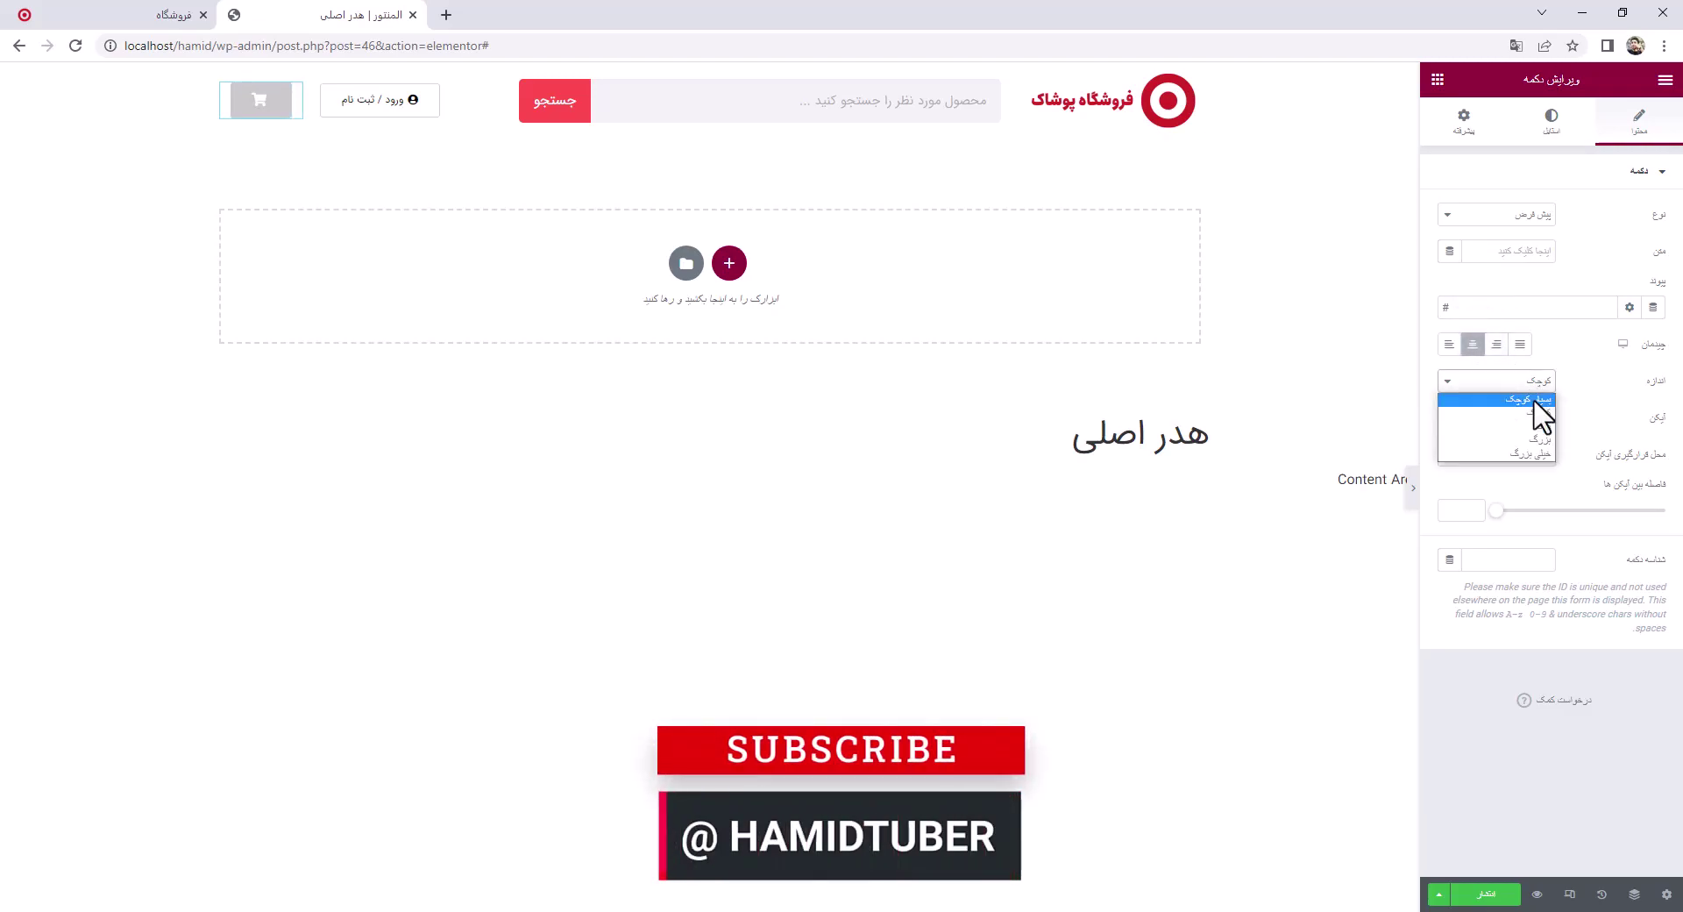
click(1532, 400)
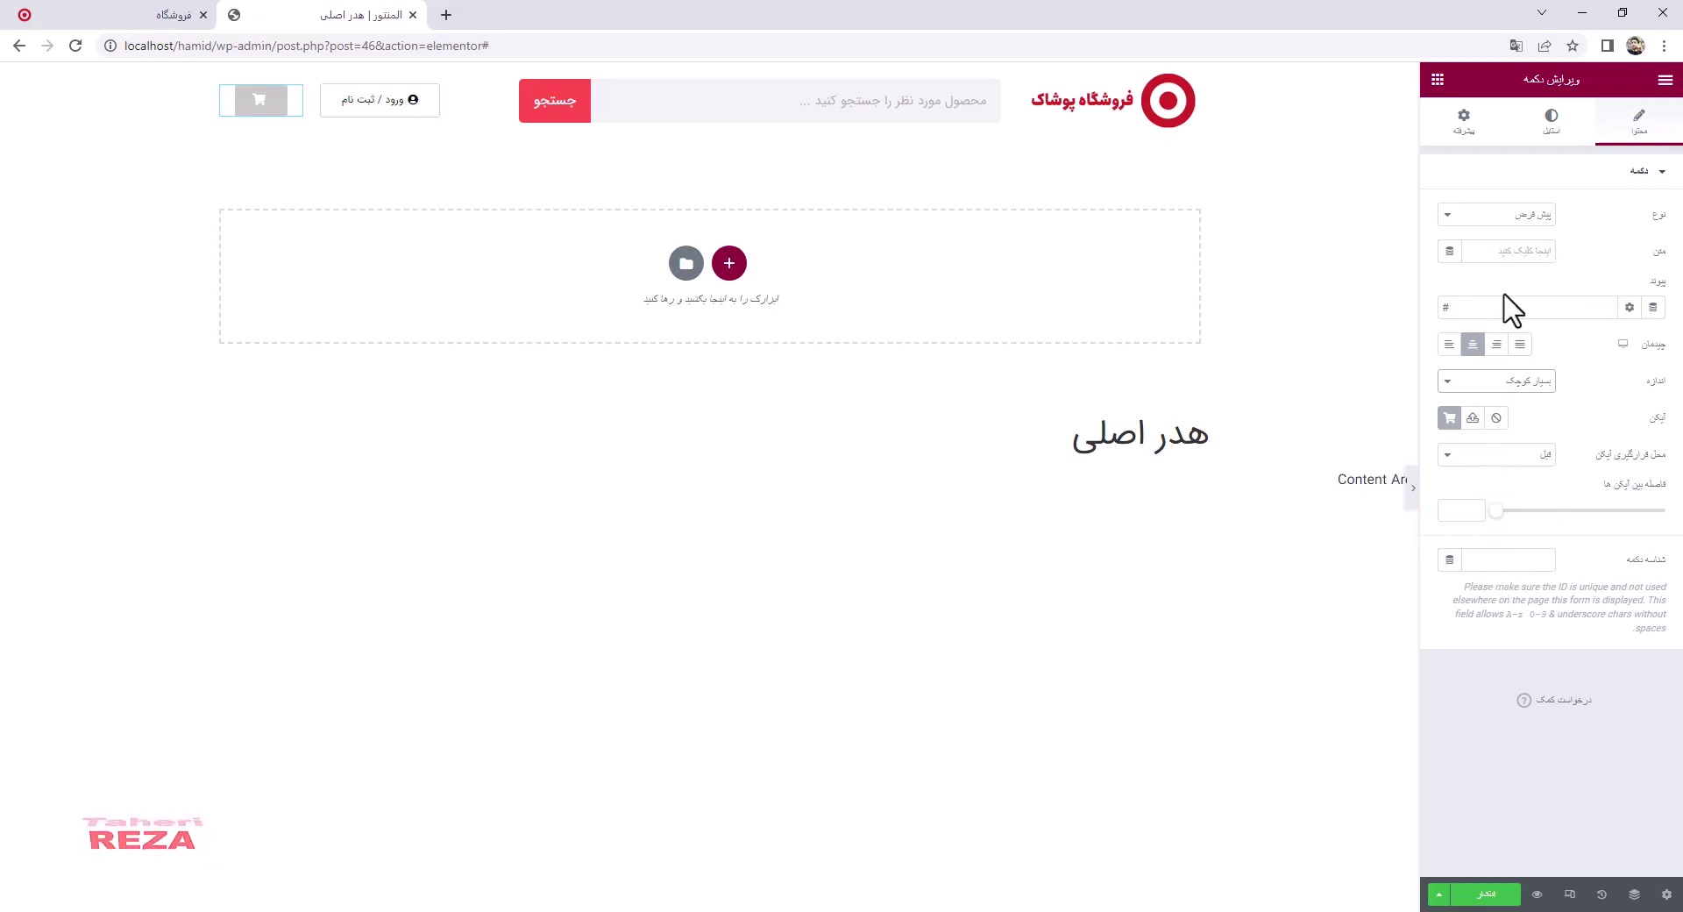
Set the cart button's normal background color to white #FFFFFF
click(1550, 127)
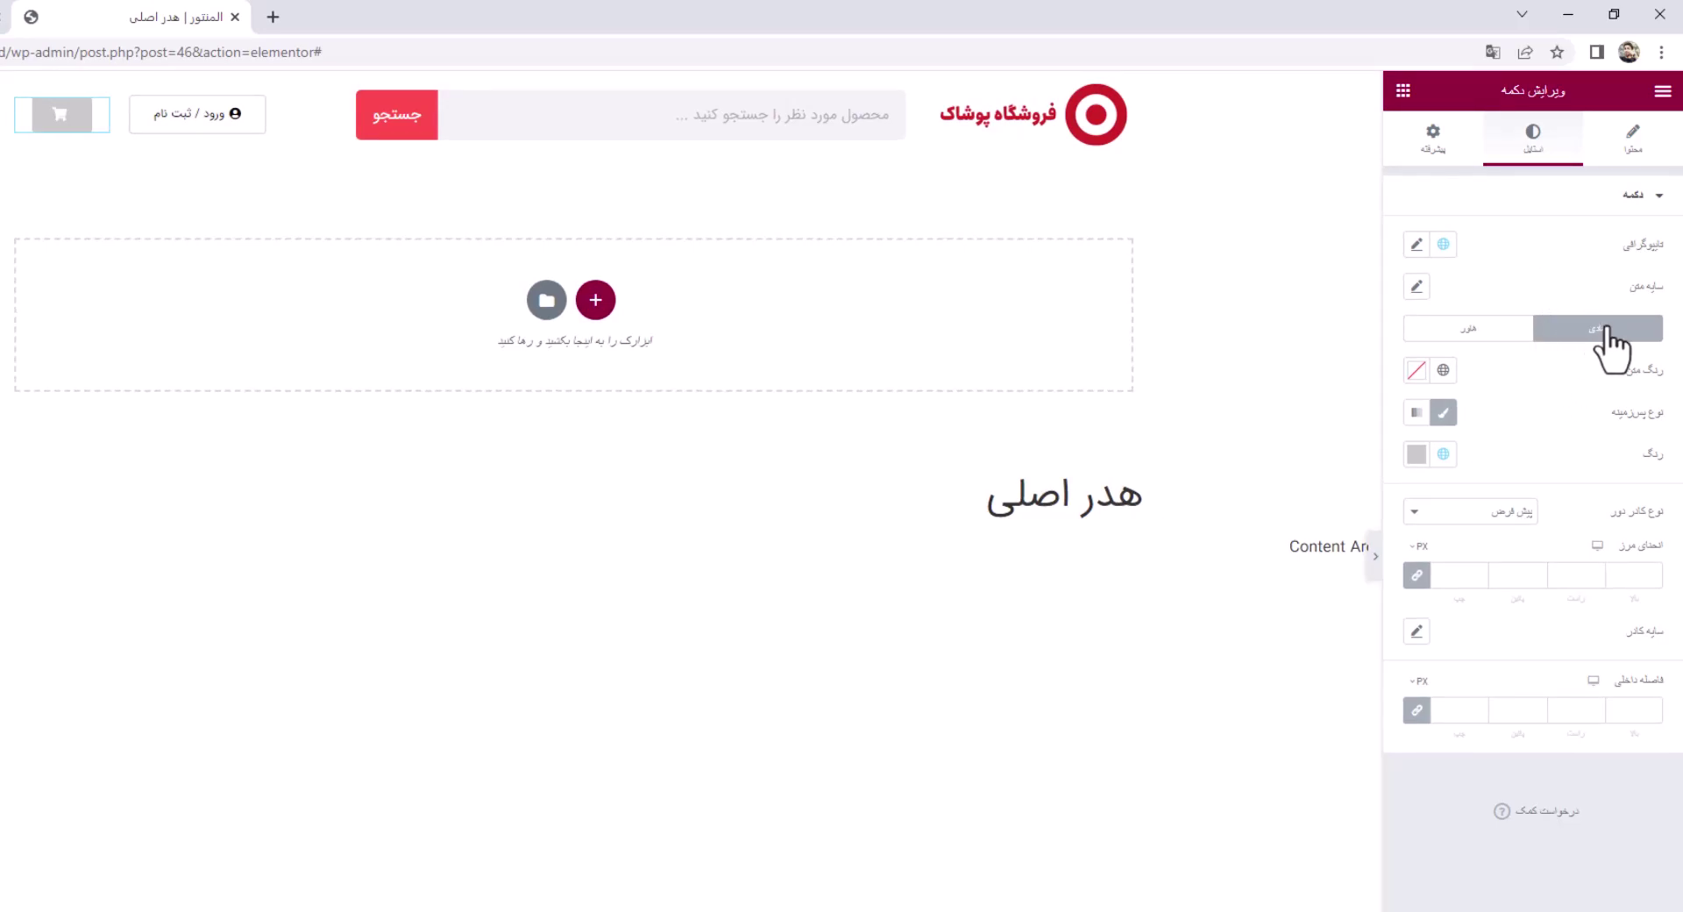
click(1417, 454)
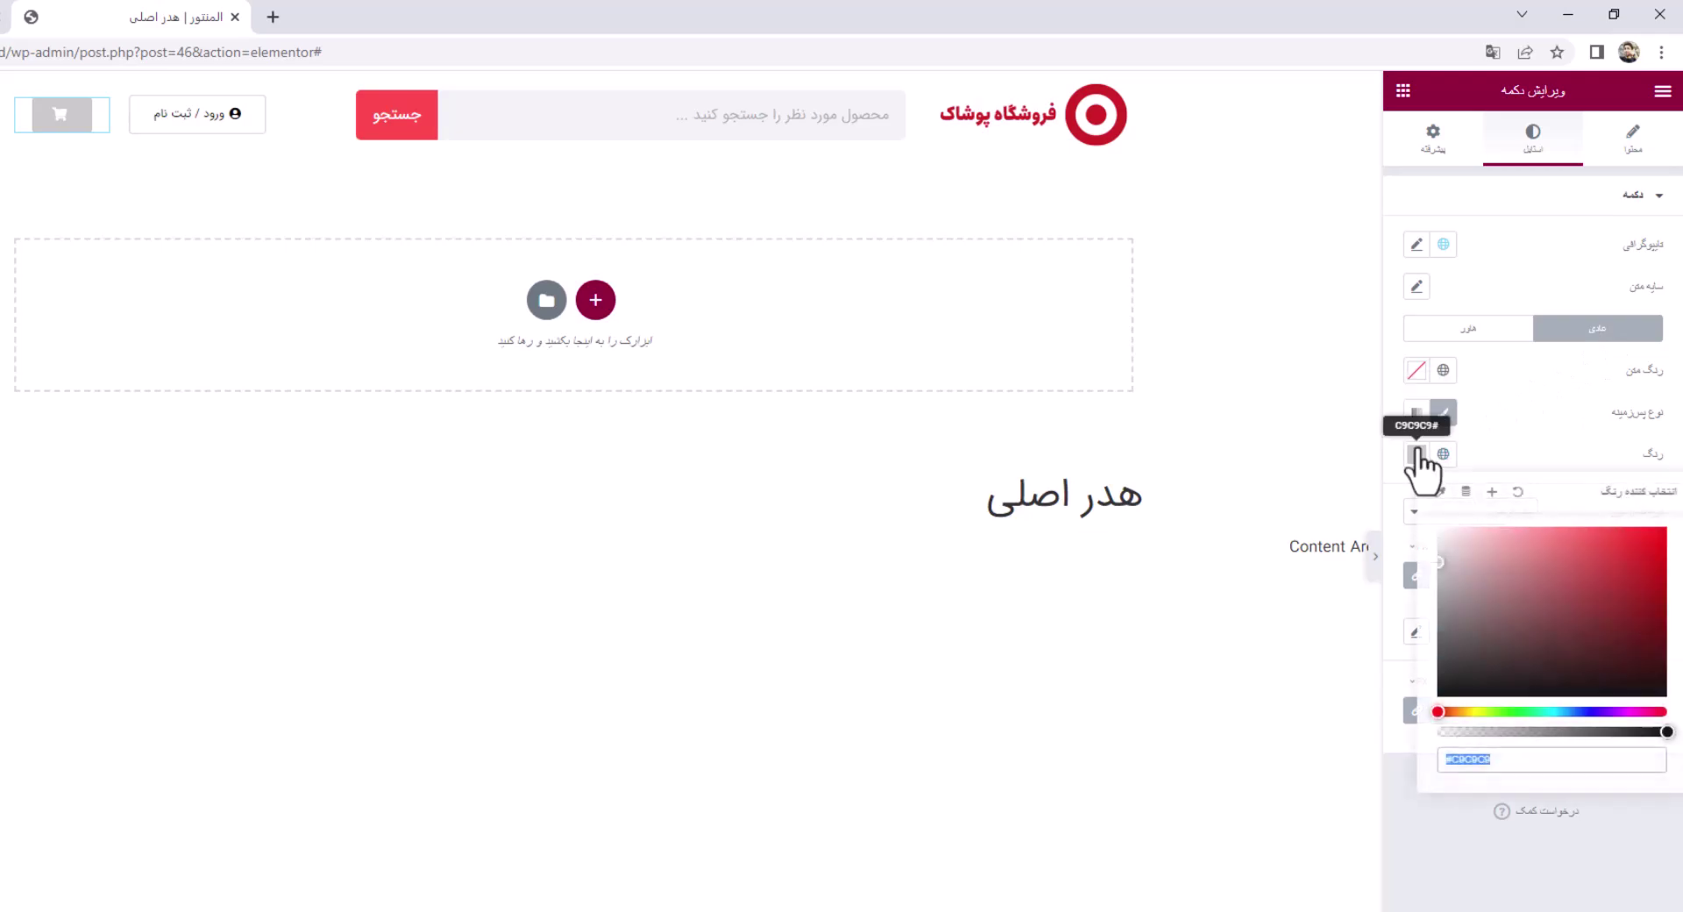
key(ctrl+v)
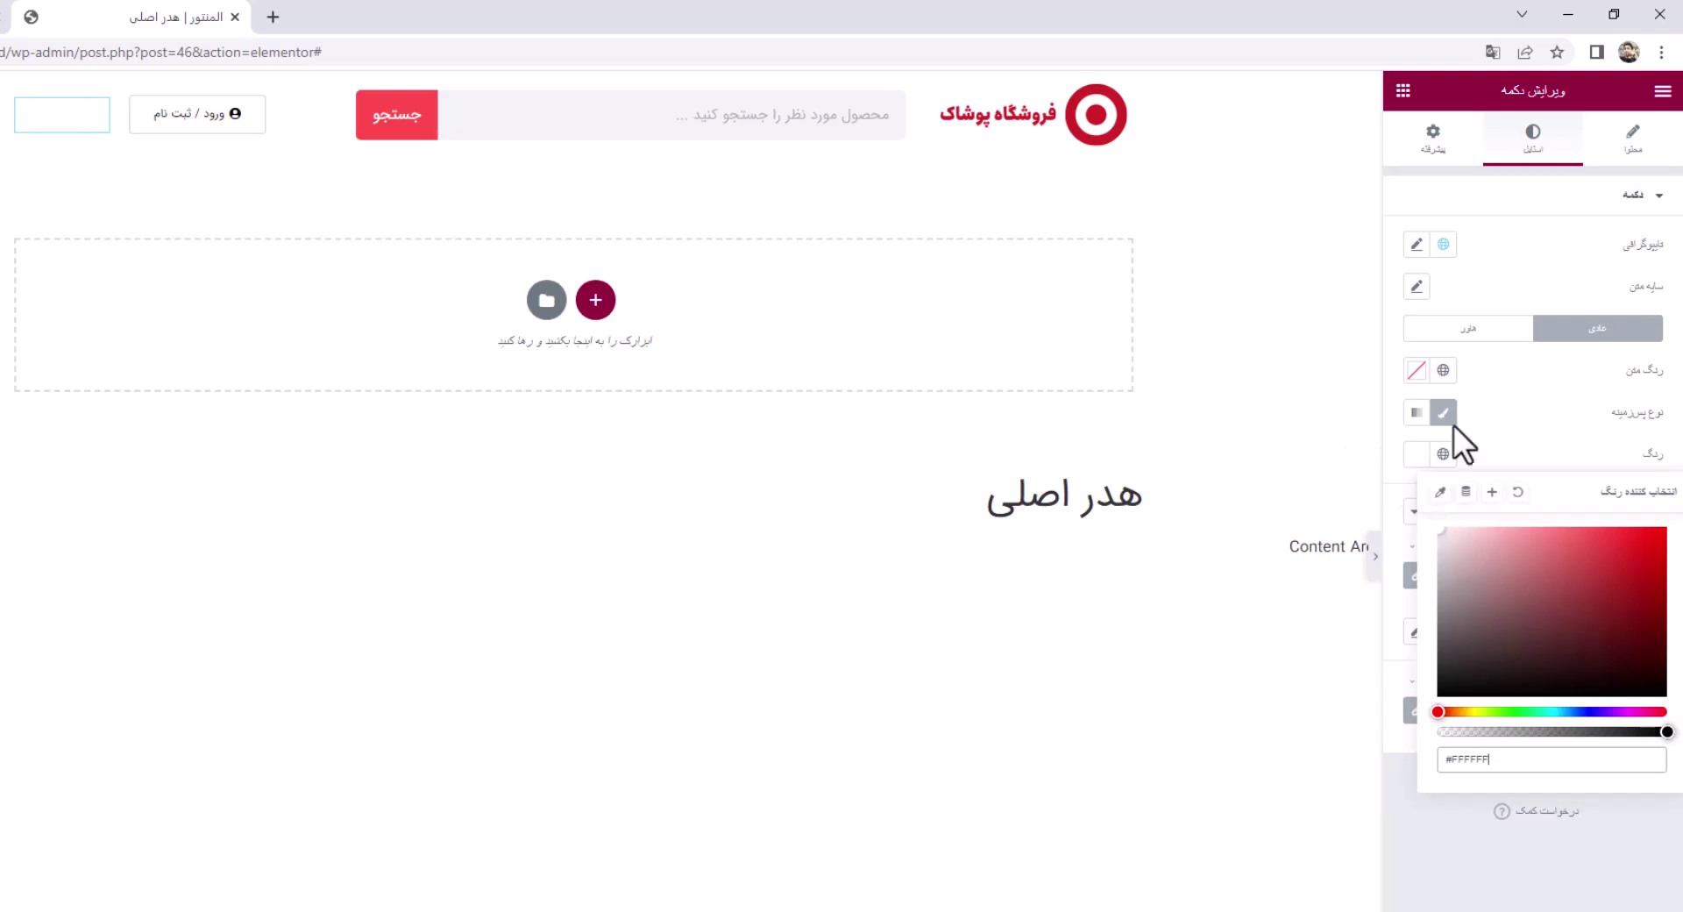
click(1559, 428)
click(1417, 454)
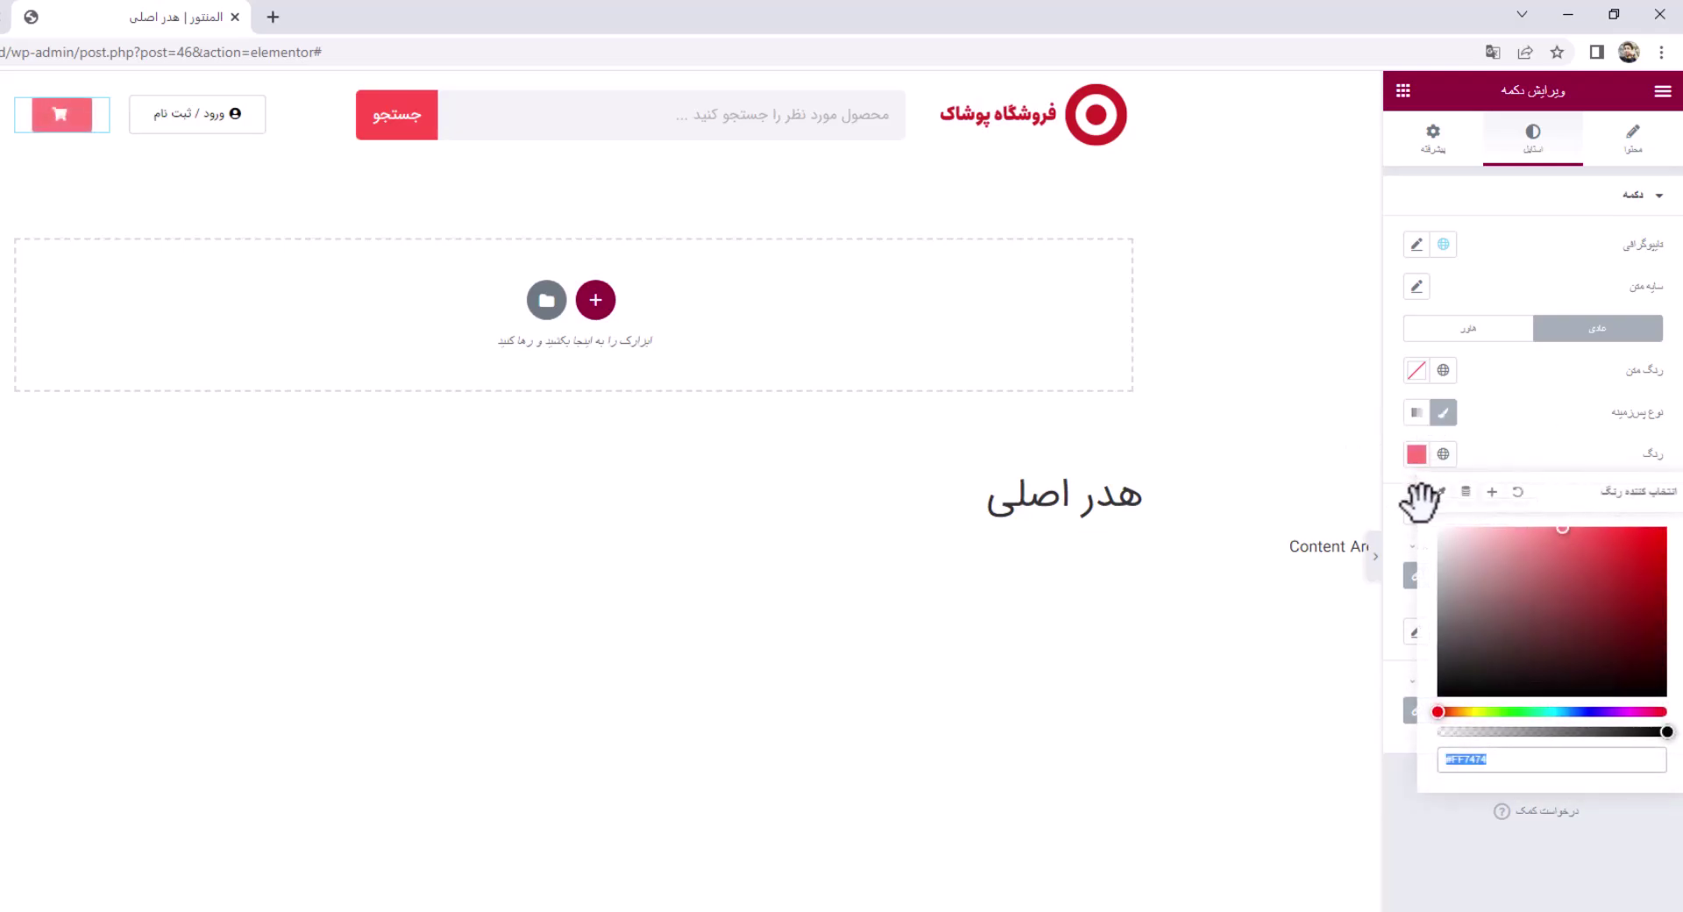
text(#FFFFFF)
click(1499, 422)
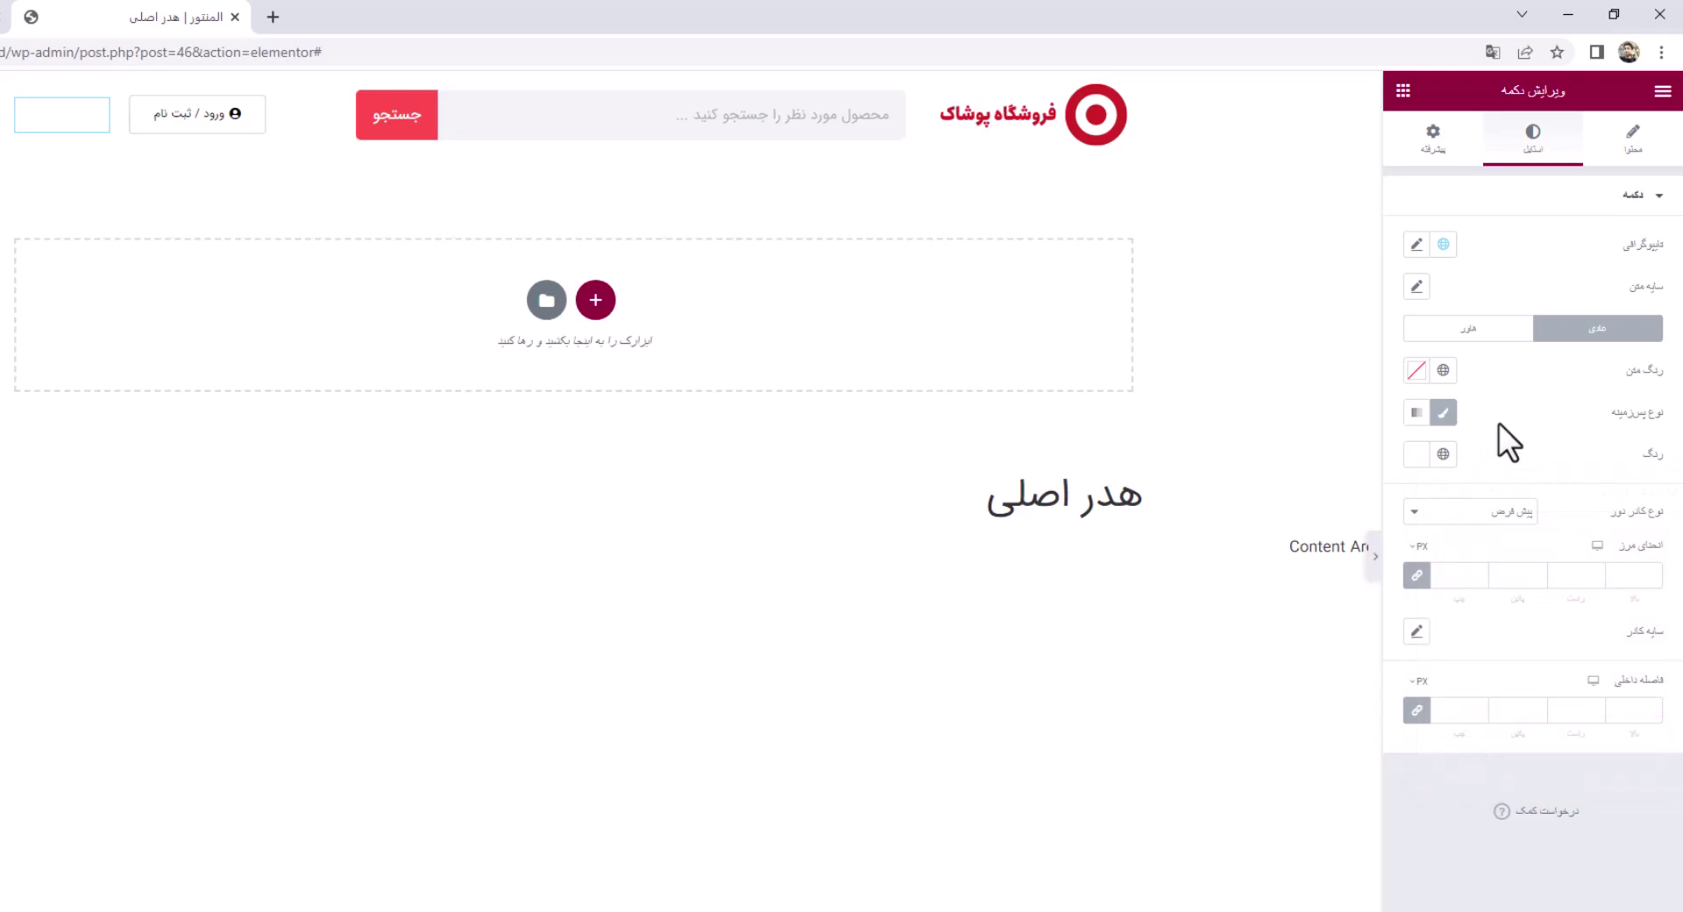
Set the cart button's normal text color to black #000000
click(1417, 369)
click(1466, 513)
drag(1462, 524, 1421, 644)
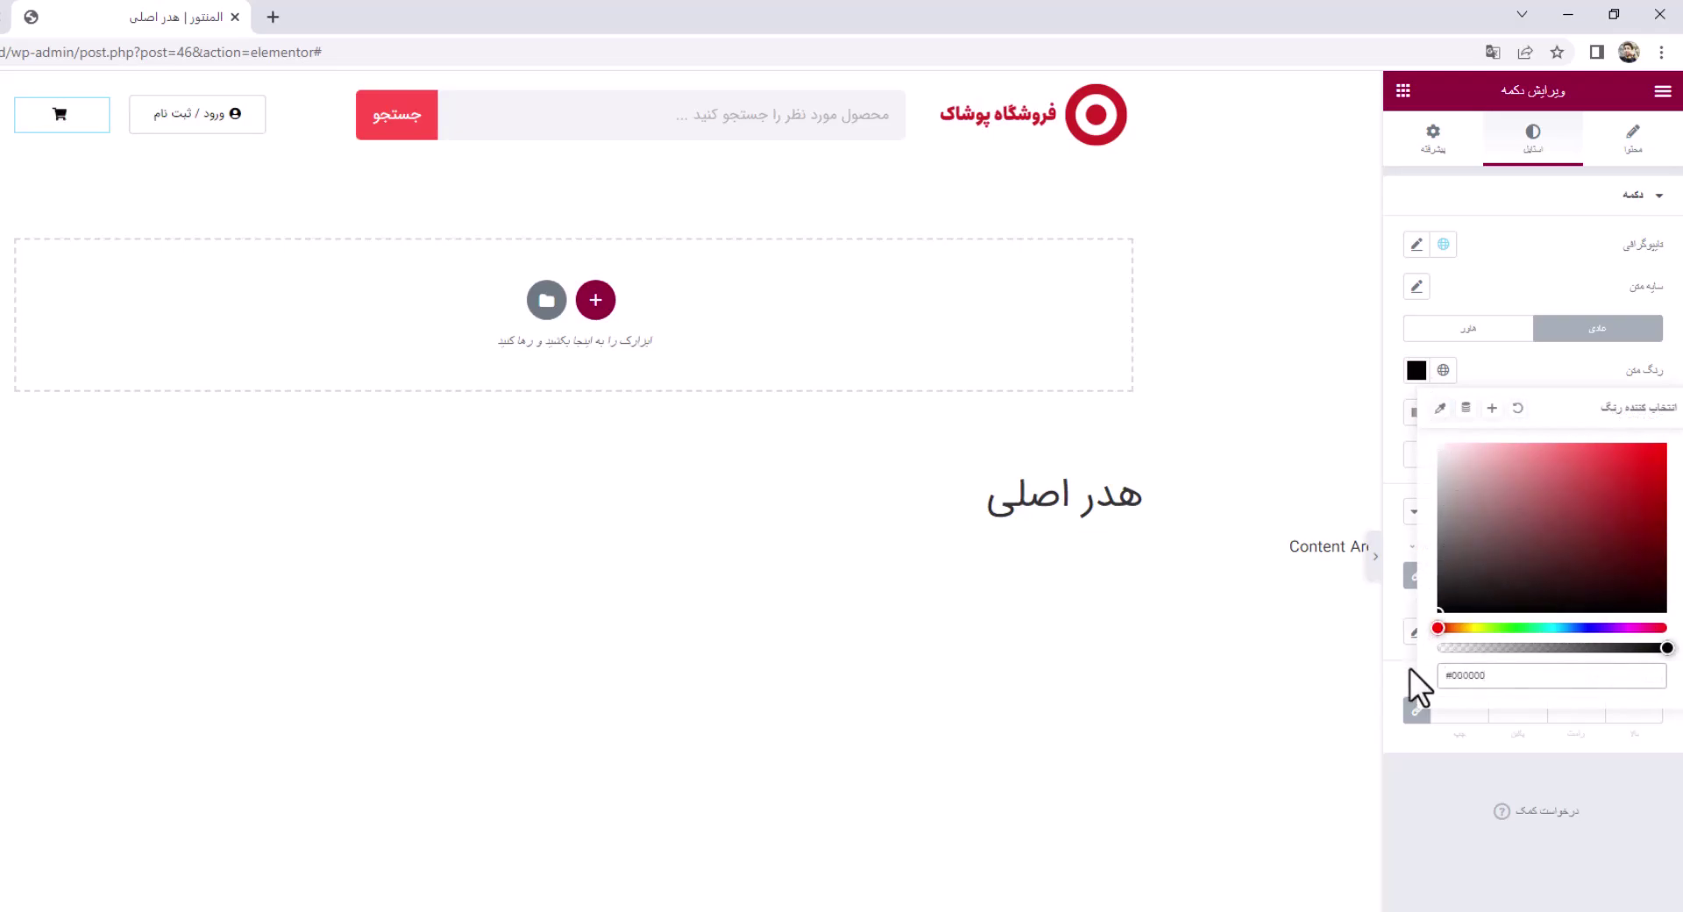
click(1434, 822)
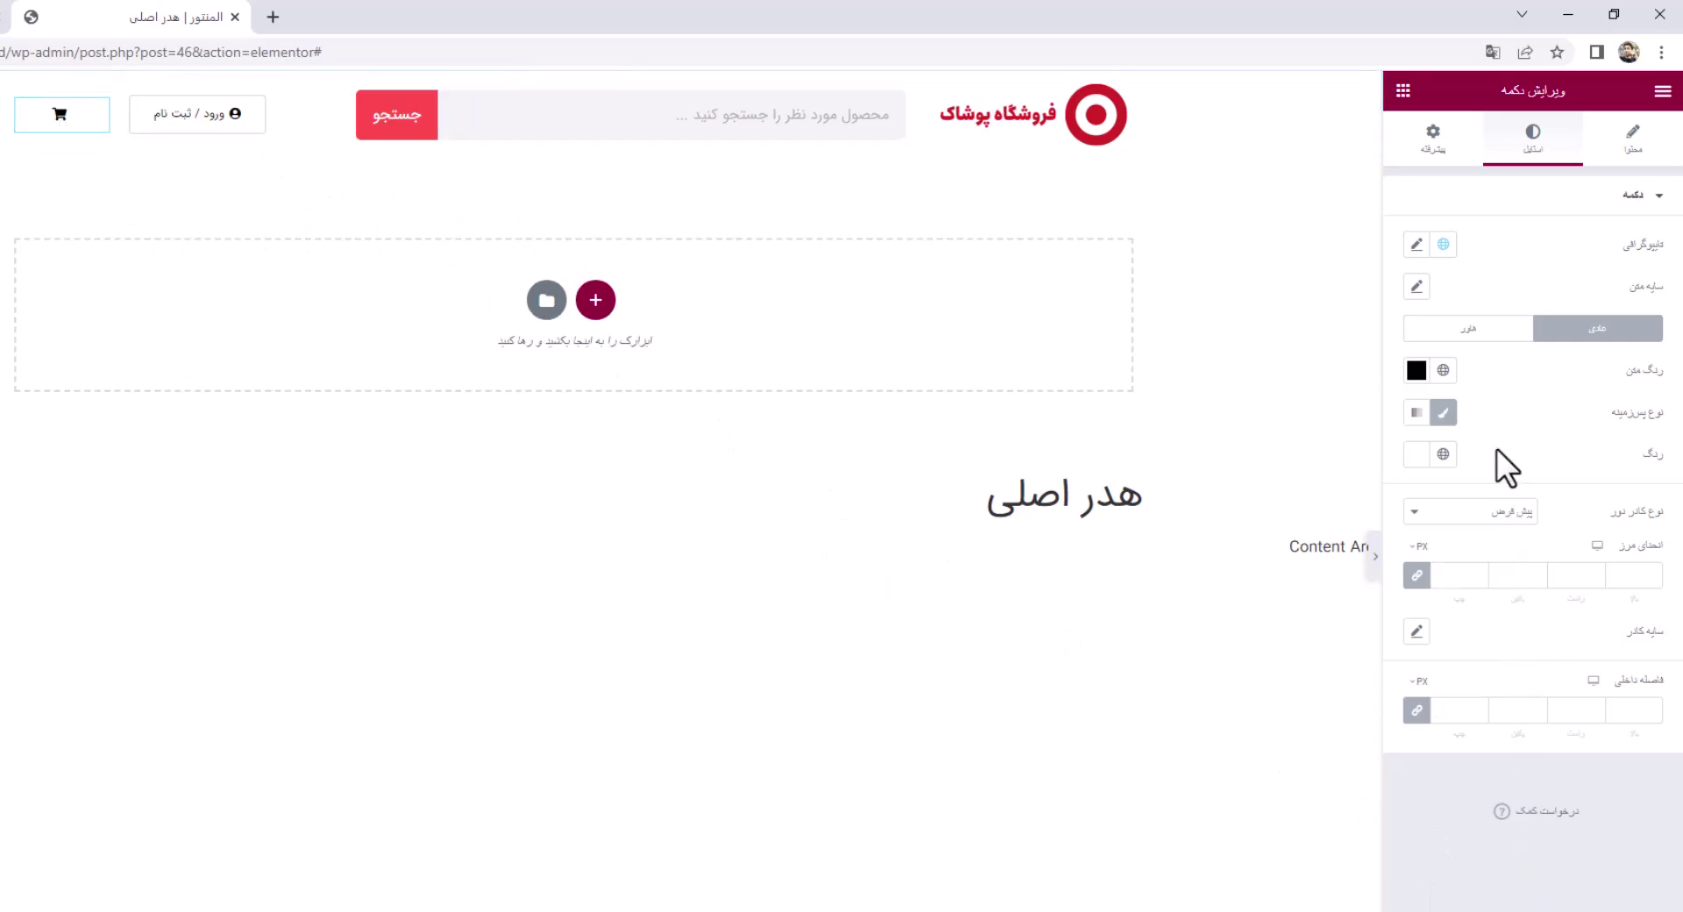
Set the cart button's hover text color to light blue
click(1491, 331)
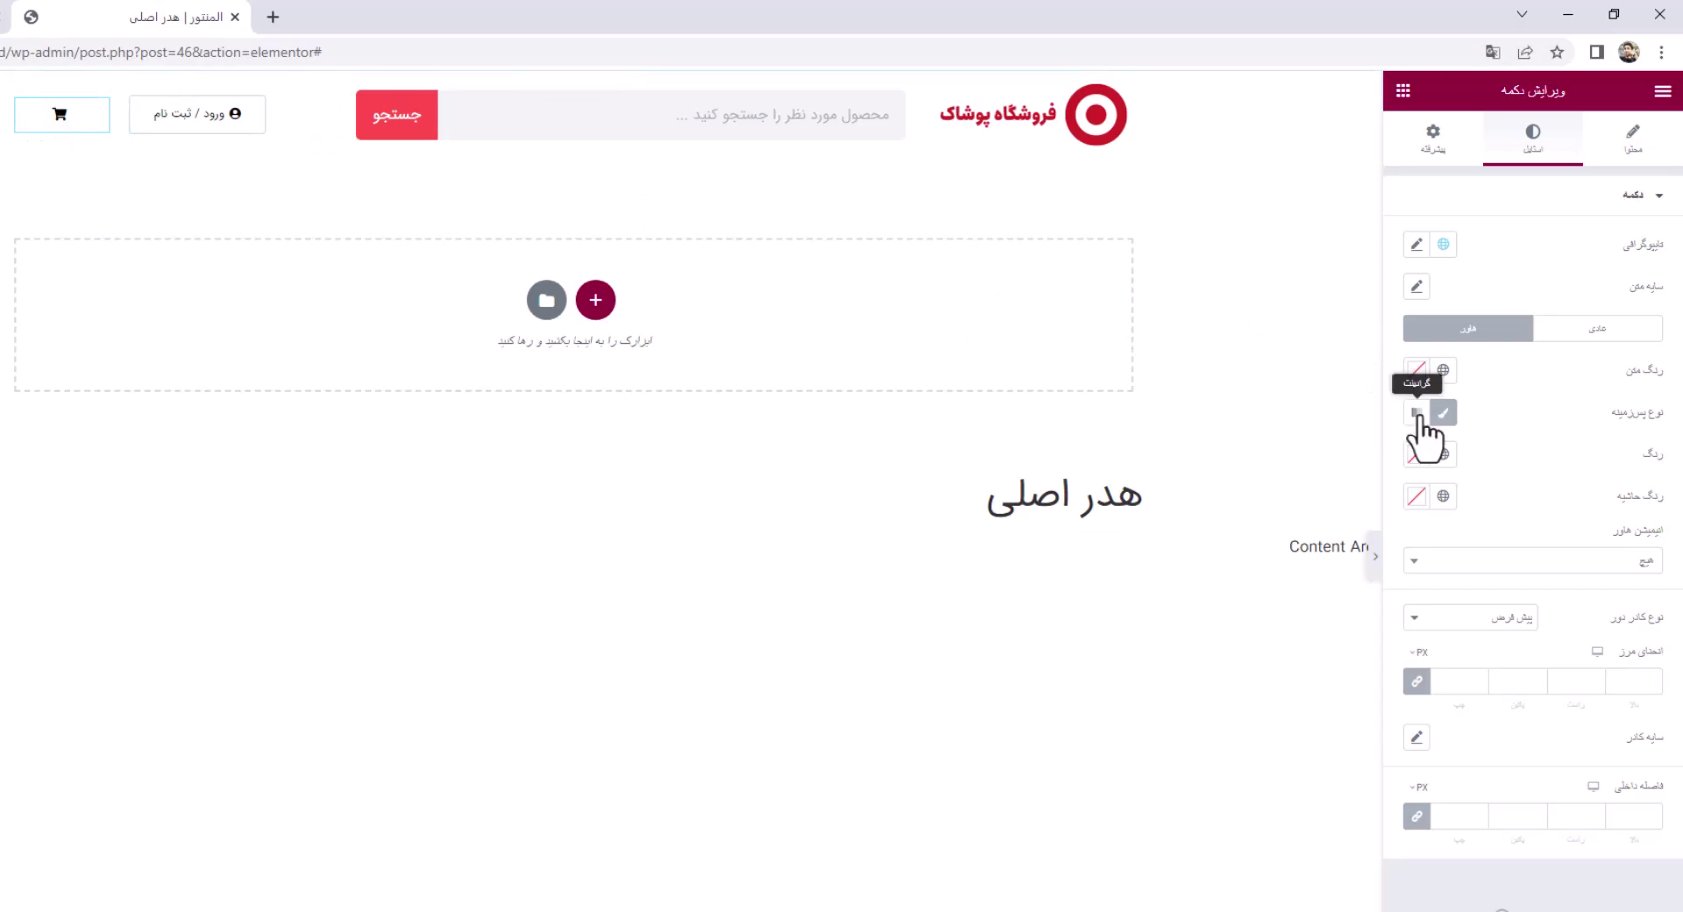
click(1418, 372)
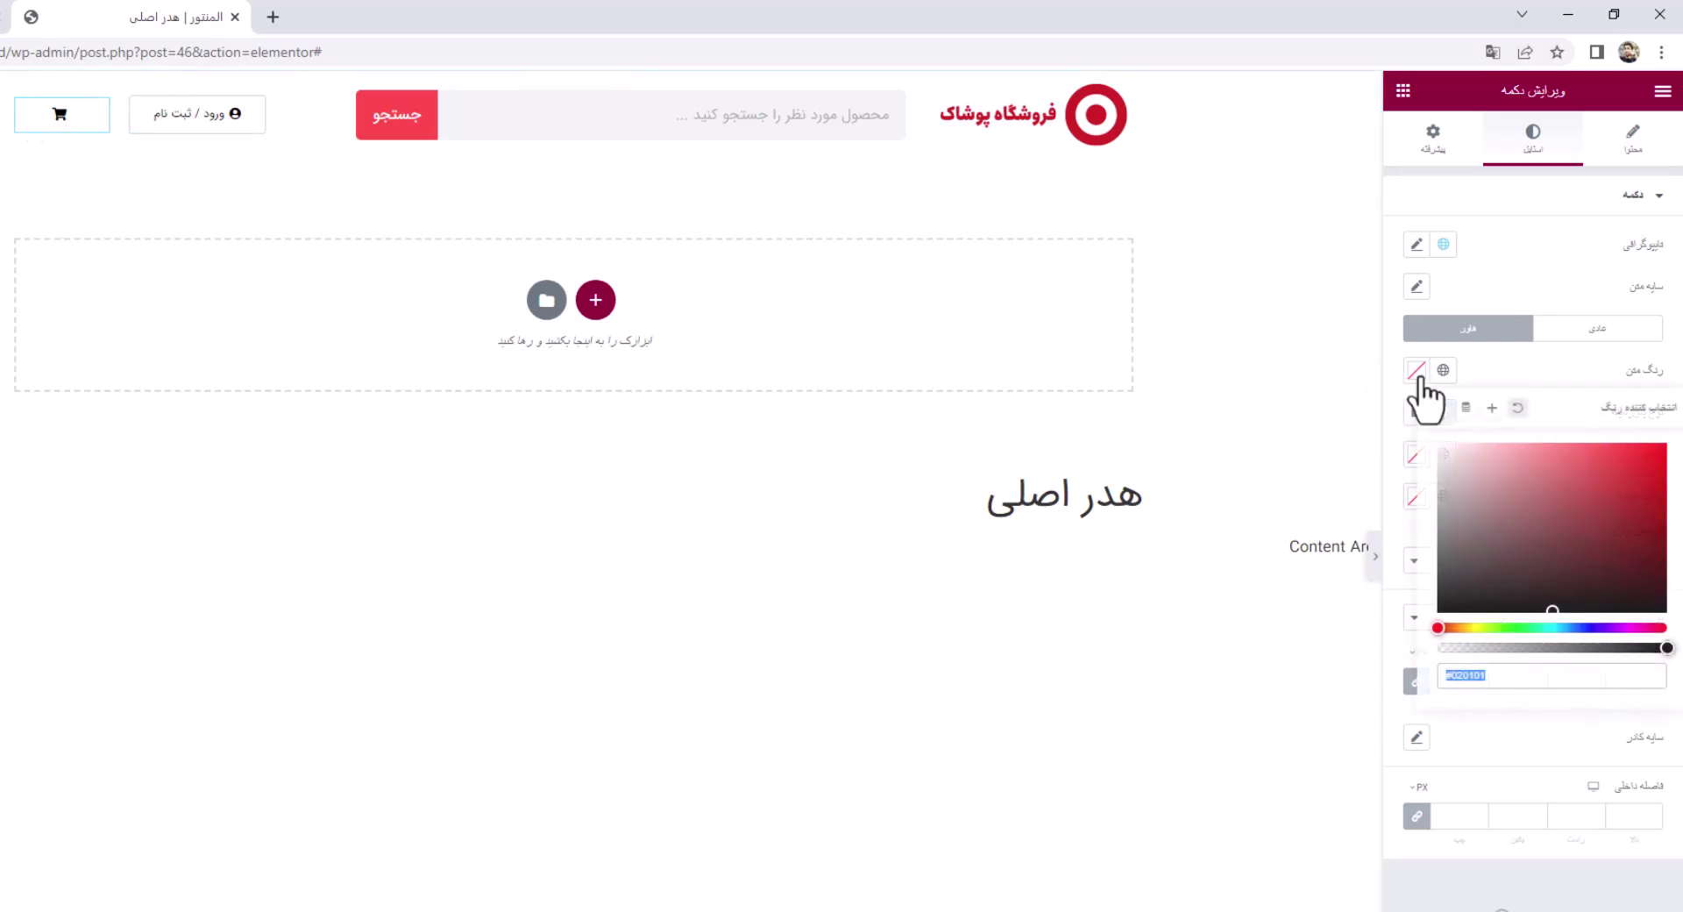
click(1557, 626)
drag(1568, 495, 1574, 448)
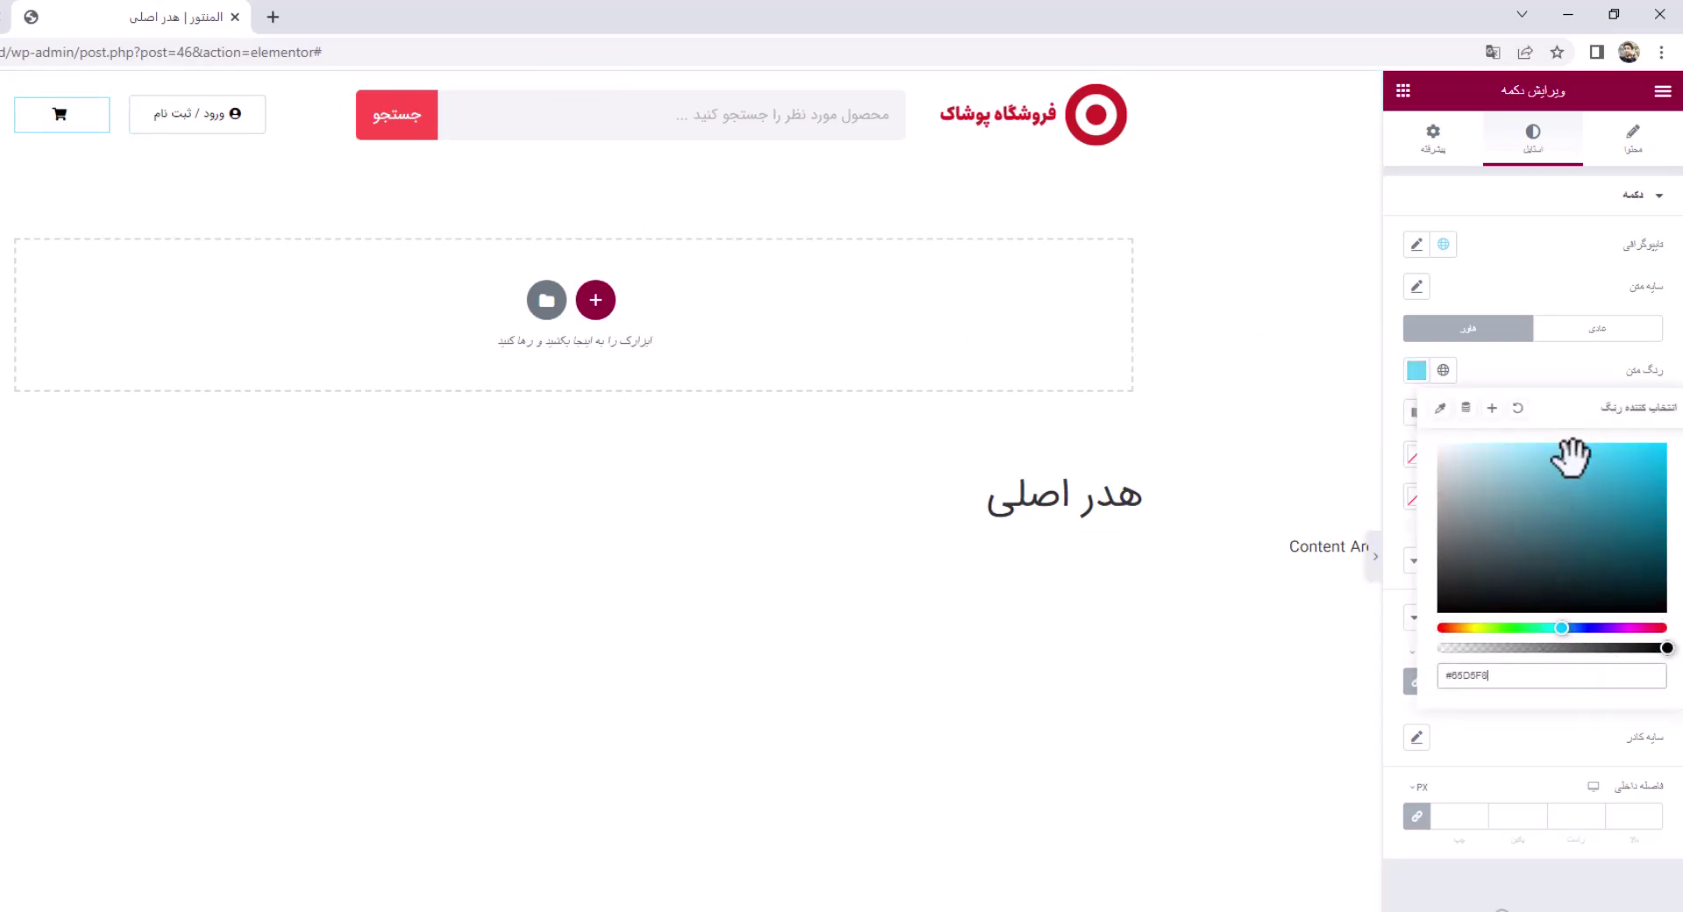
click(1566, 626)
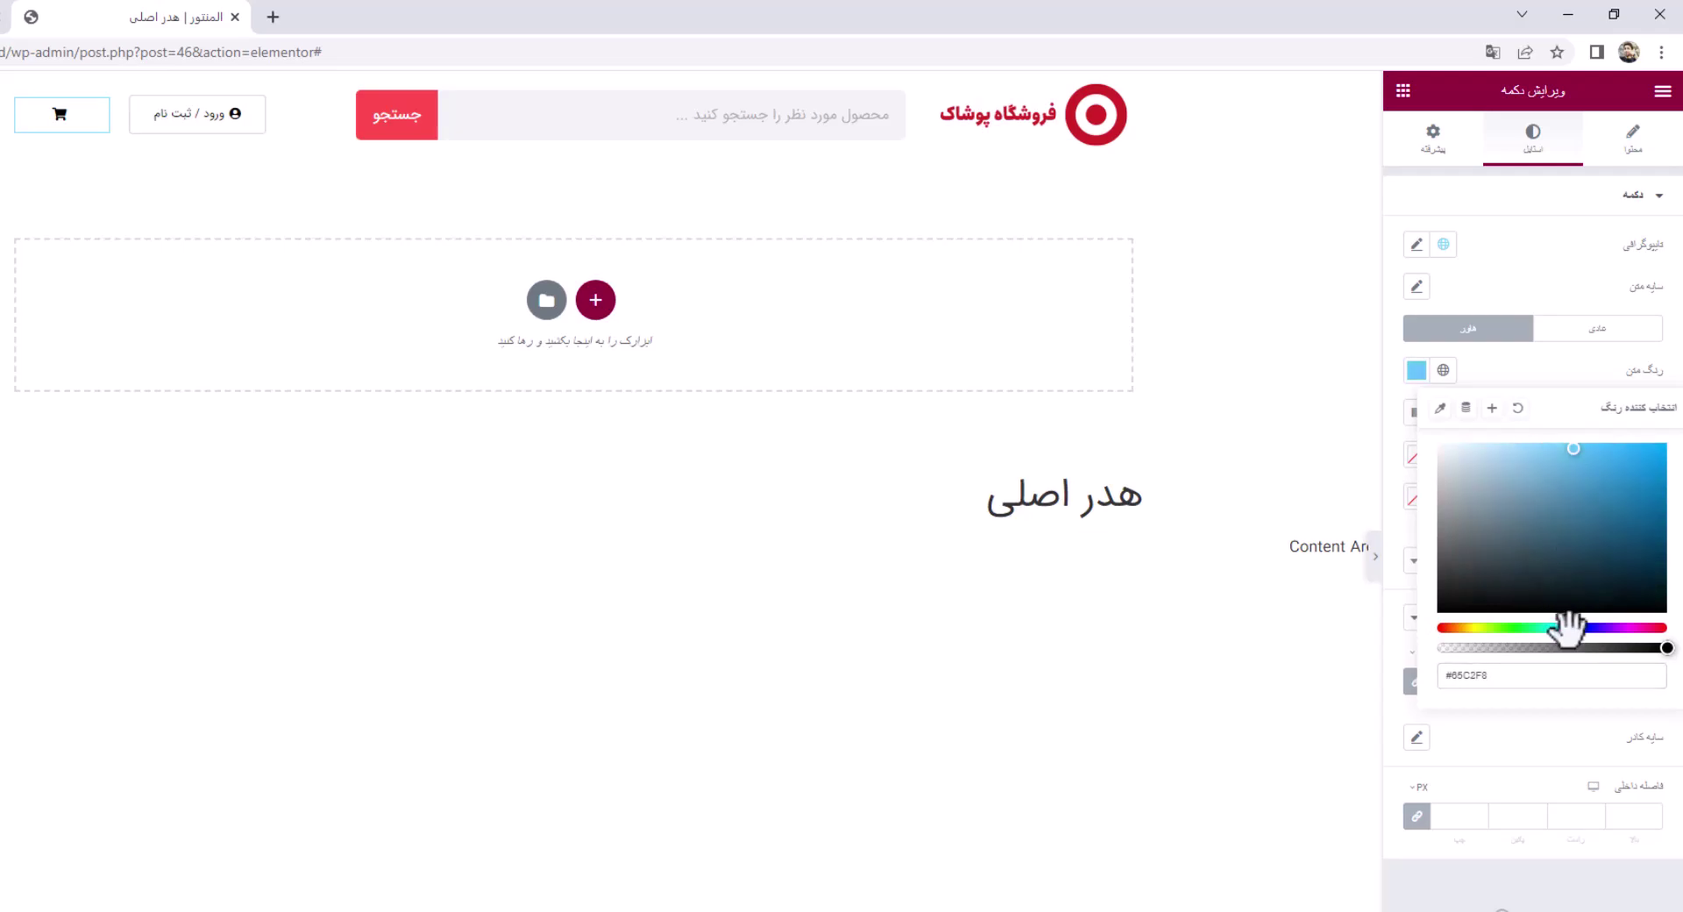
click(1507, 376)
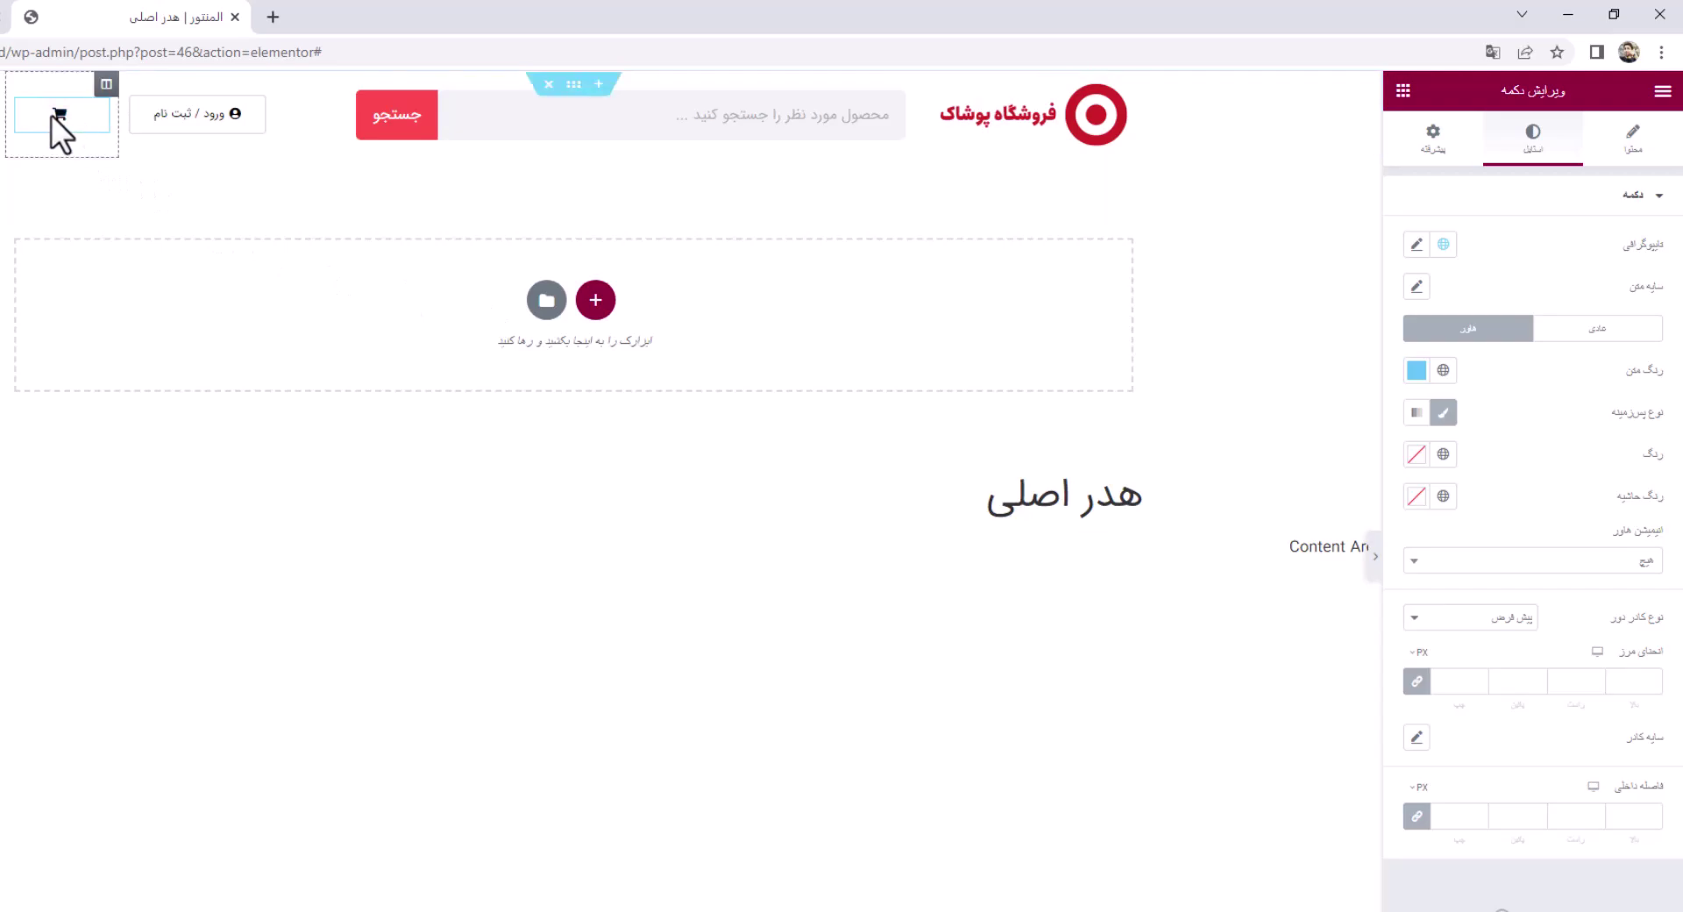
Set the cart button's size to small (کوچک)
click(1624, 150)
click(1491, 434)
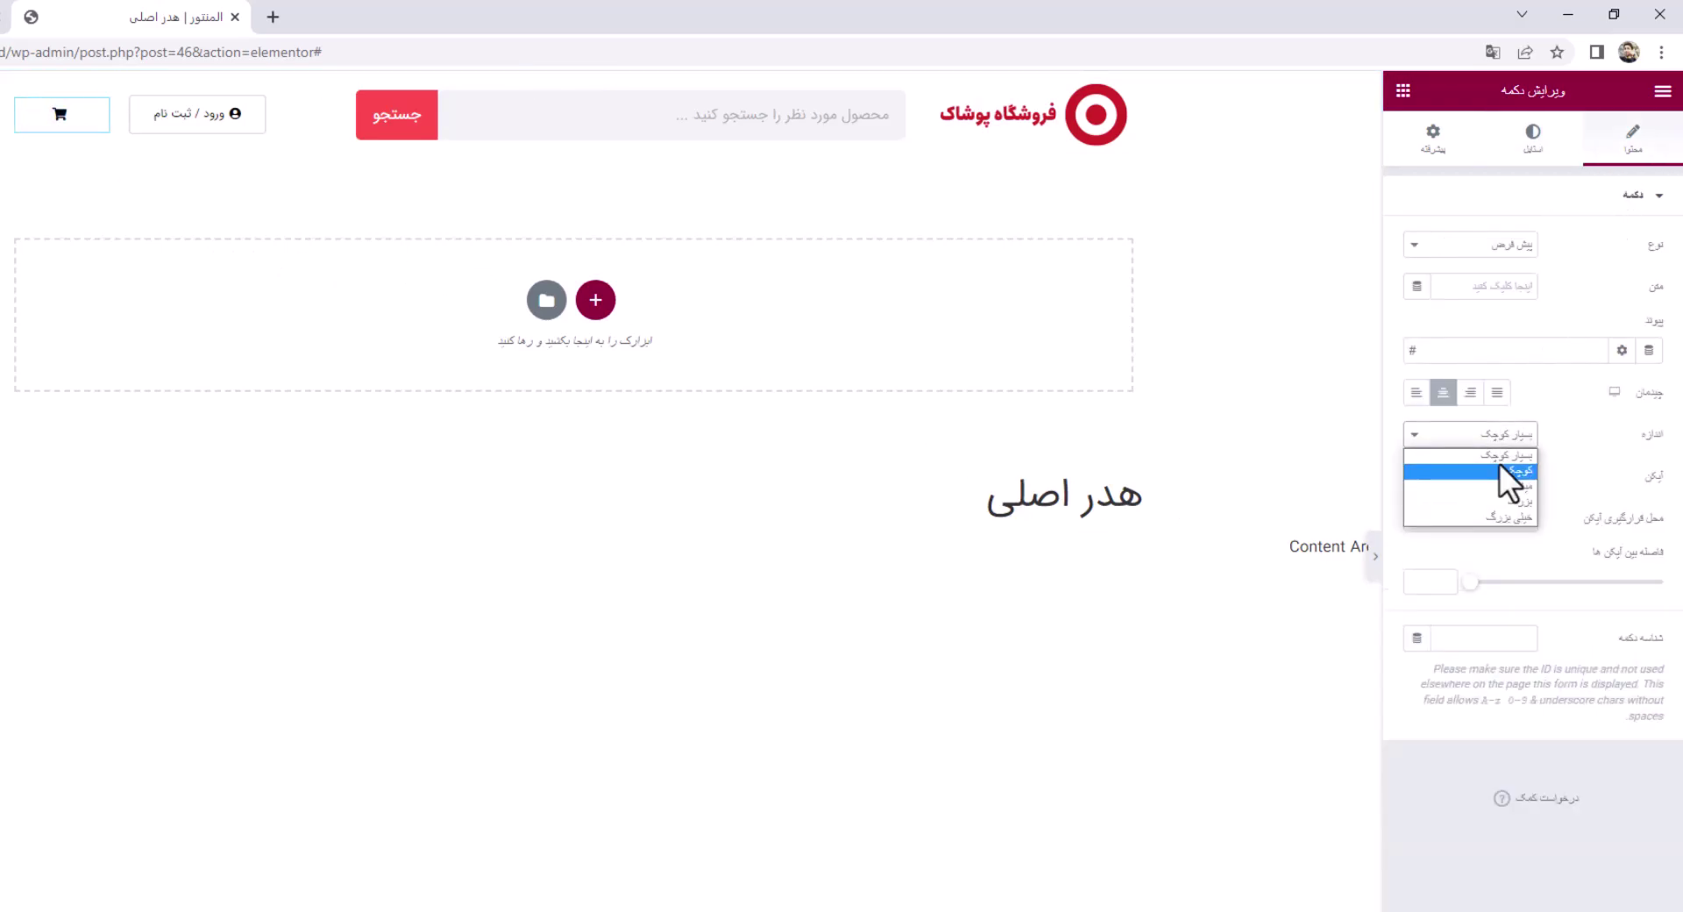
click(1506, 470)
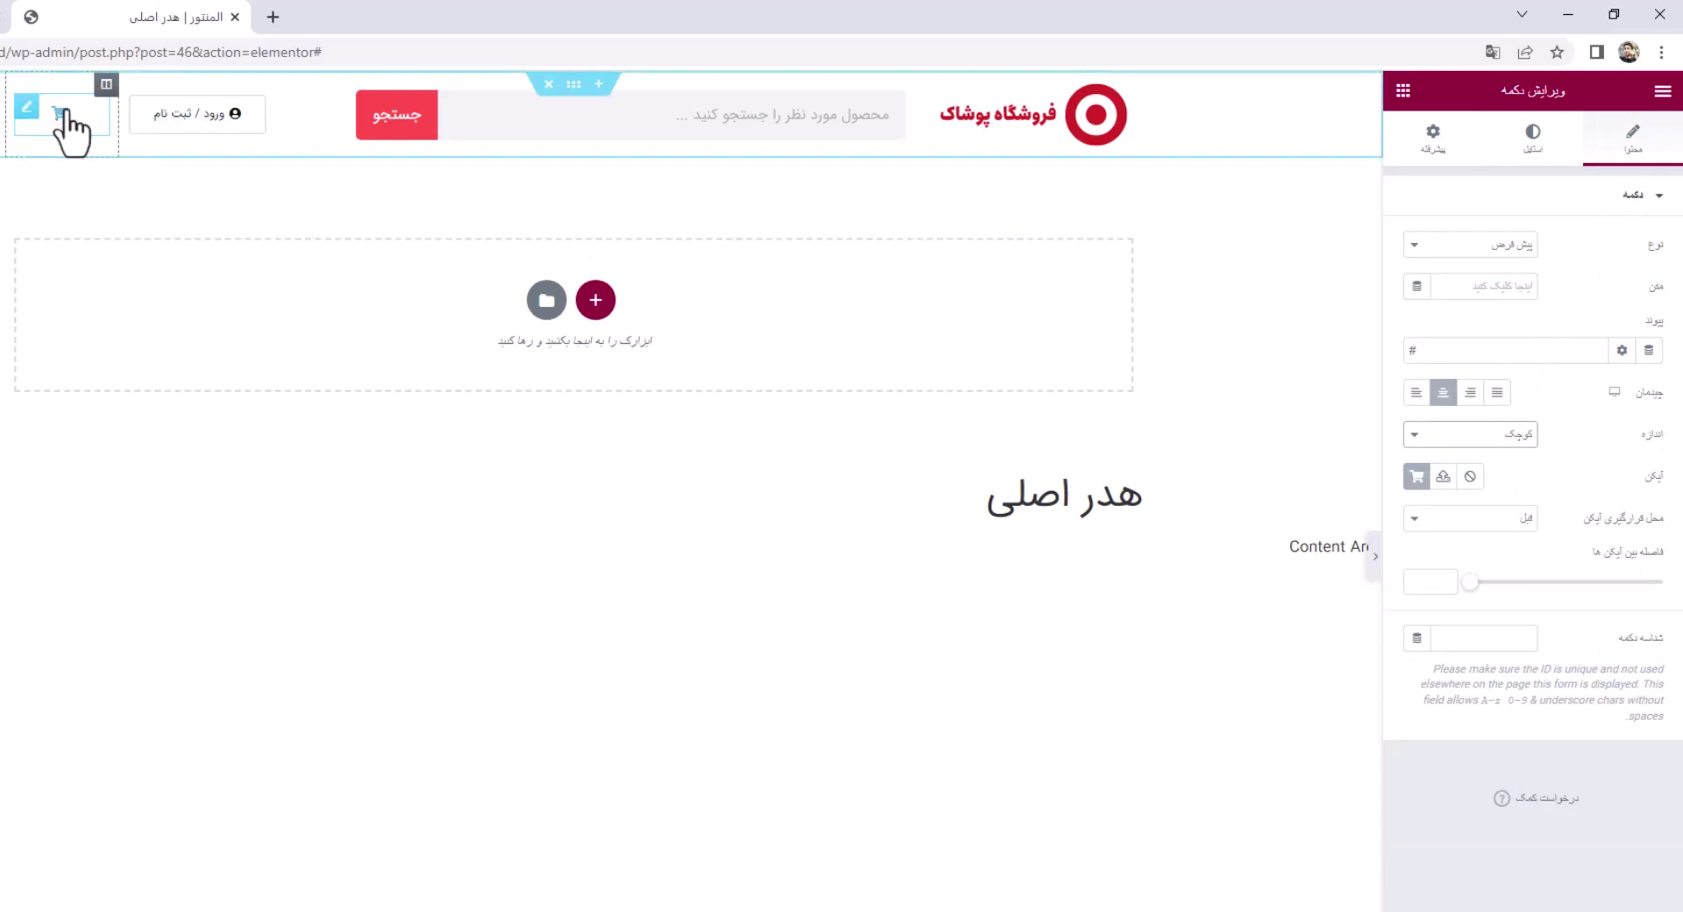
Check the second row of the header01.jpg sample and add a section with two equal columns below the header row
key(alt+Tab)
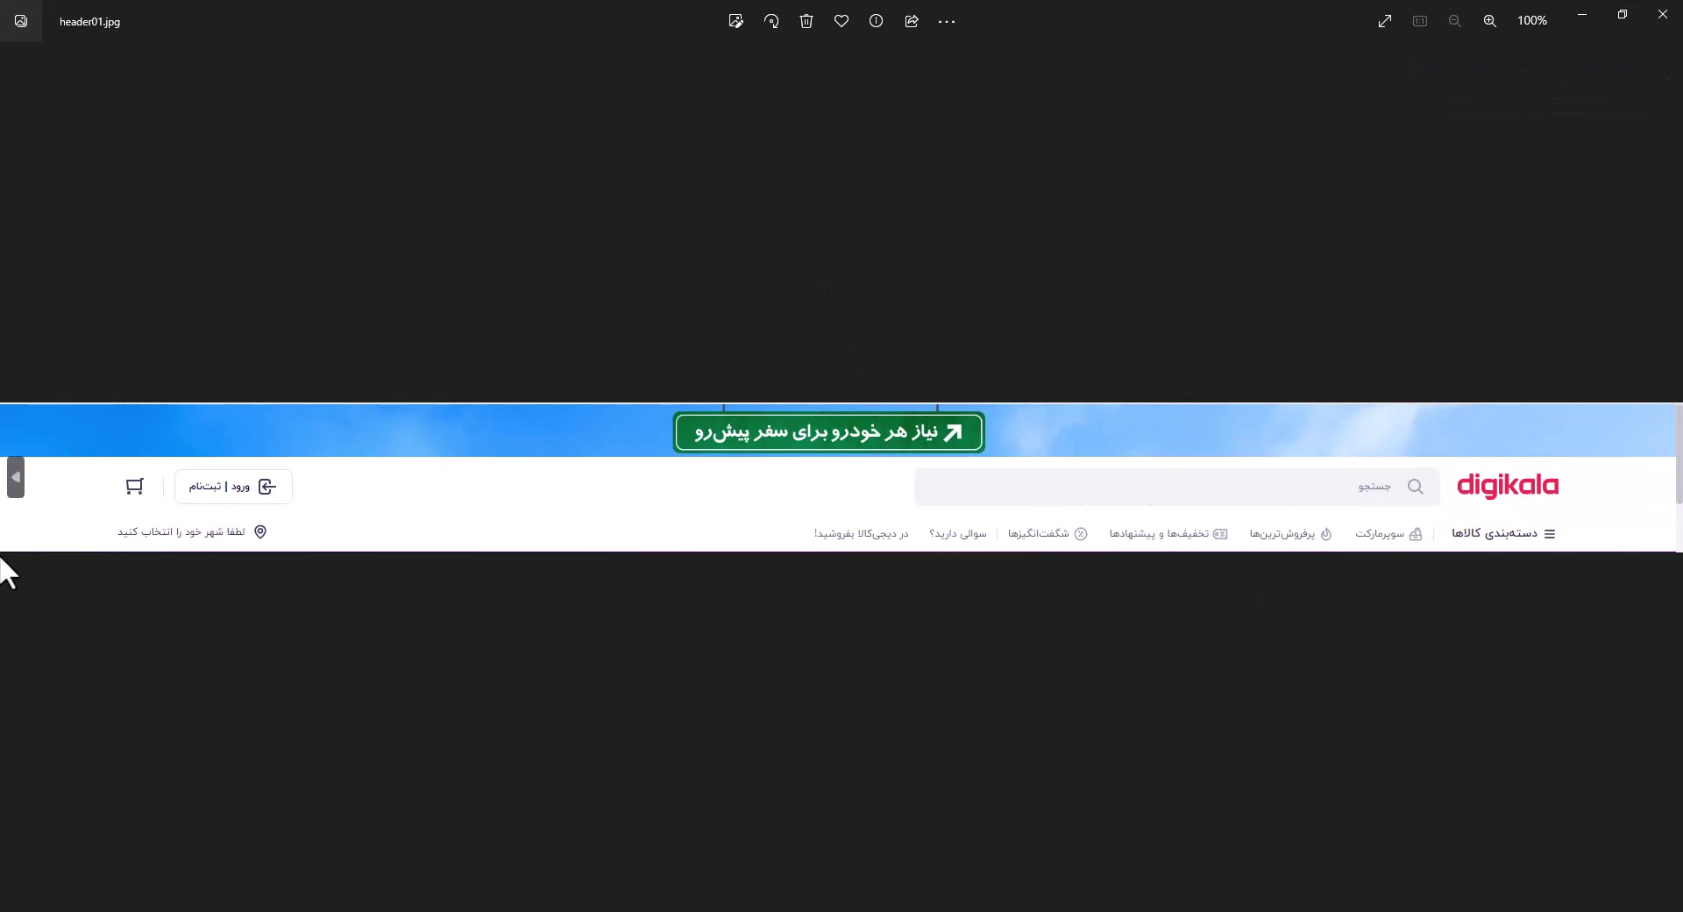
click(1646, 14)
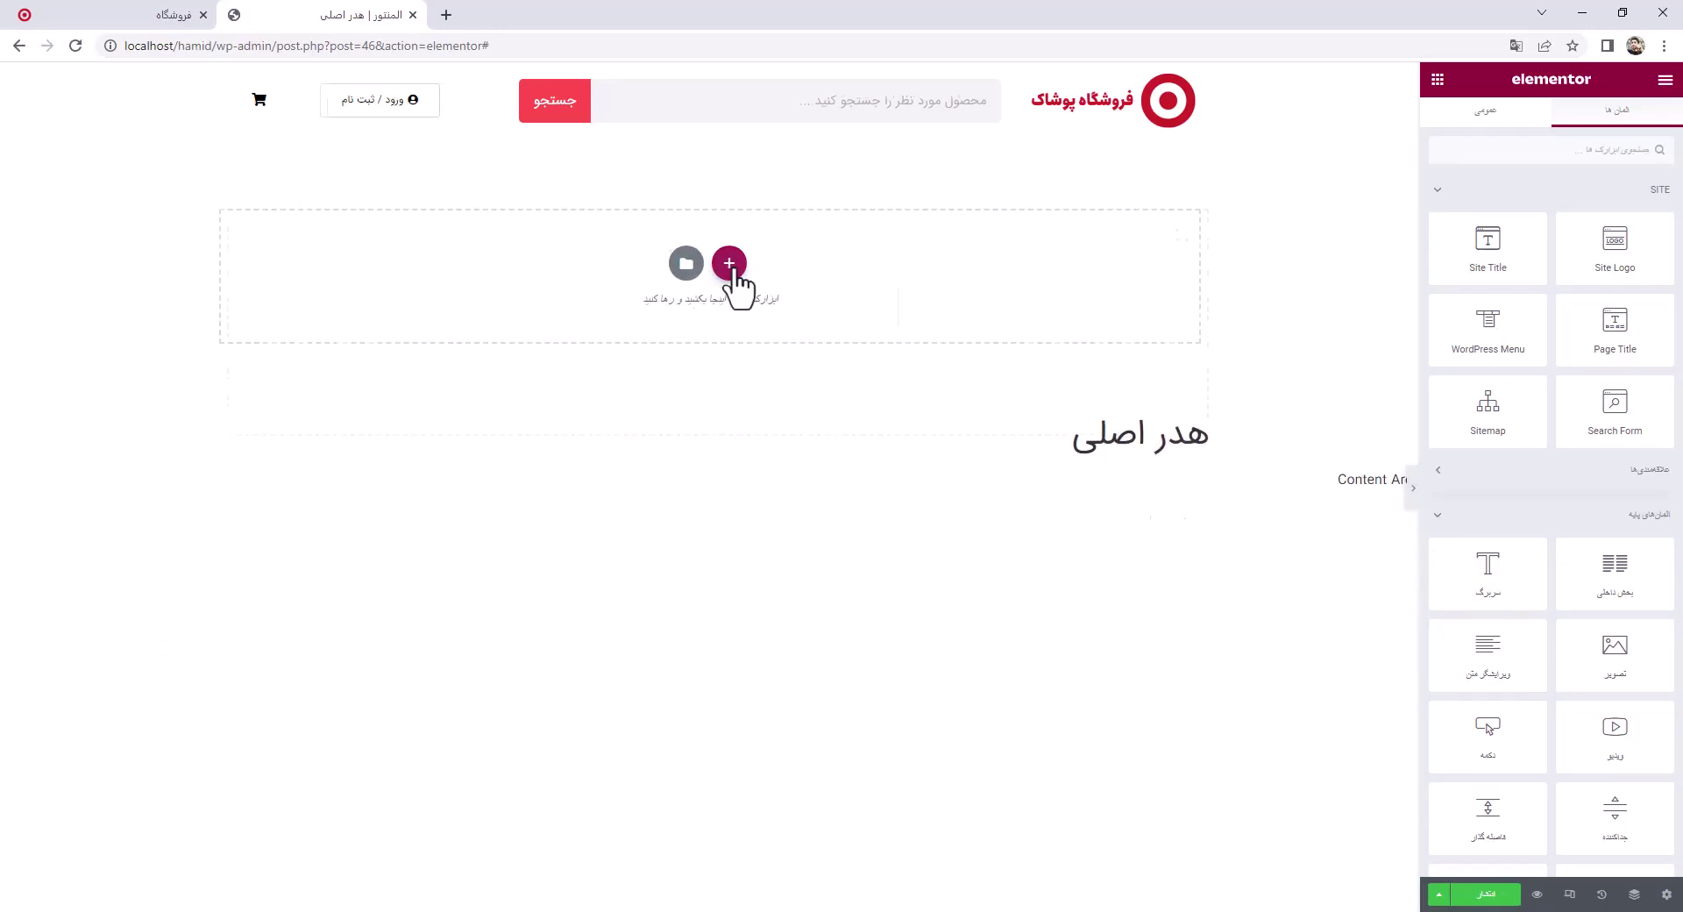
click(731, 265)
key(alt+Tab)
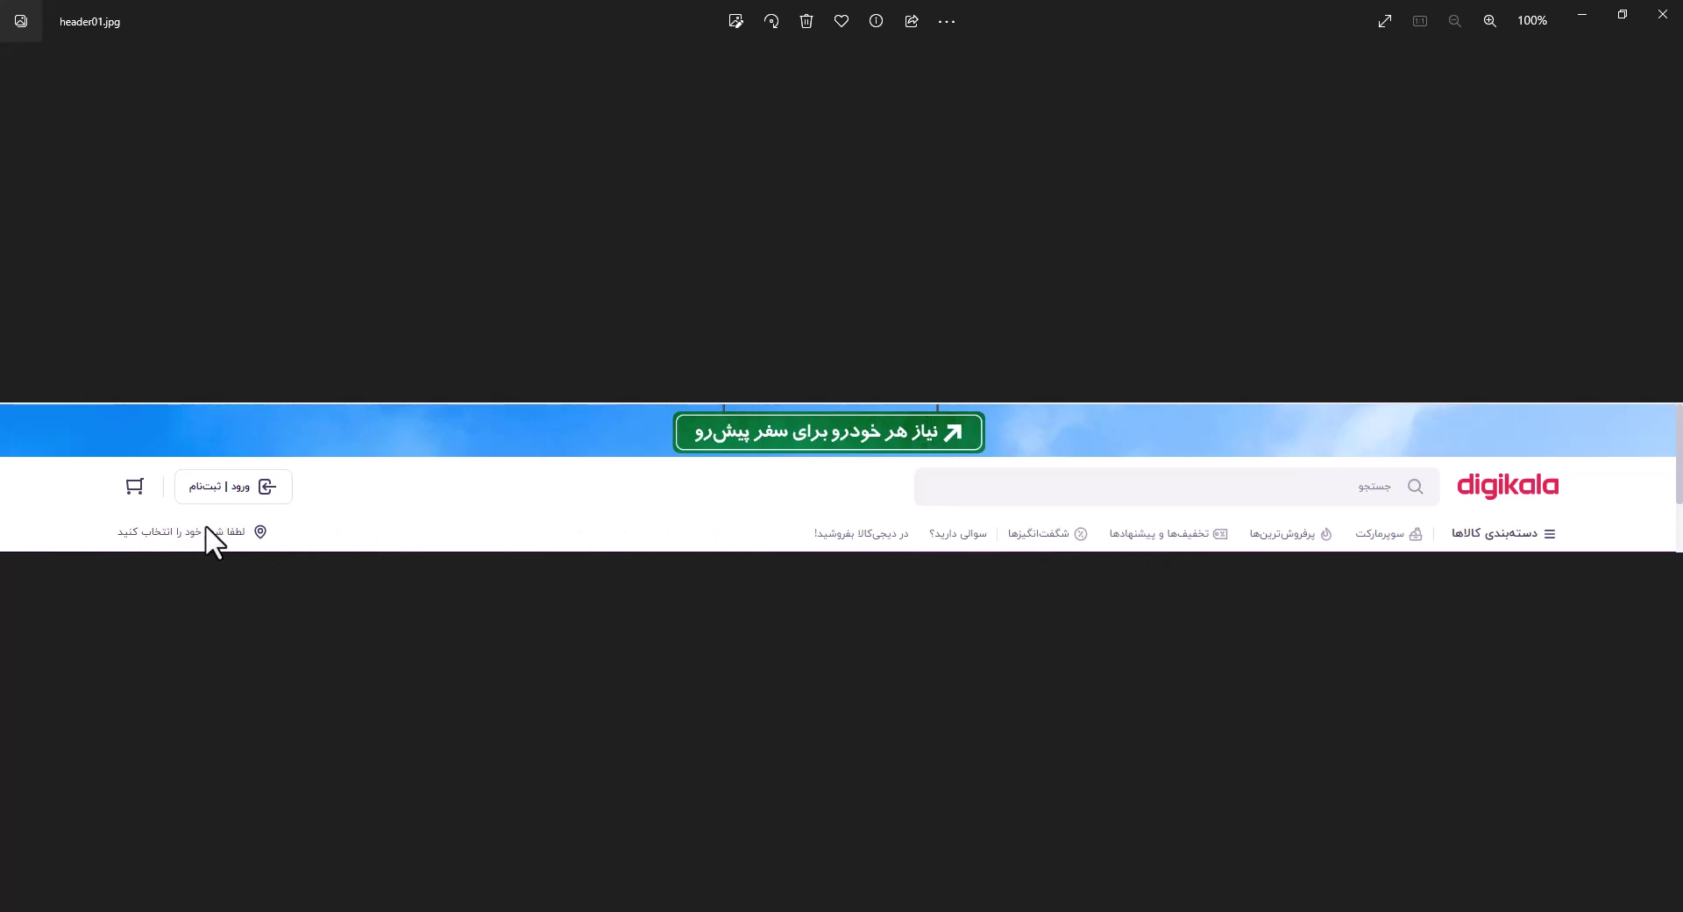
key(alt+Tab)
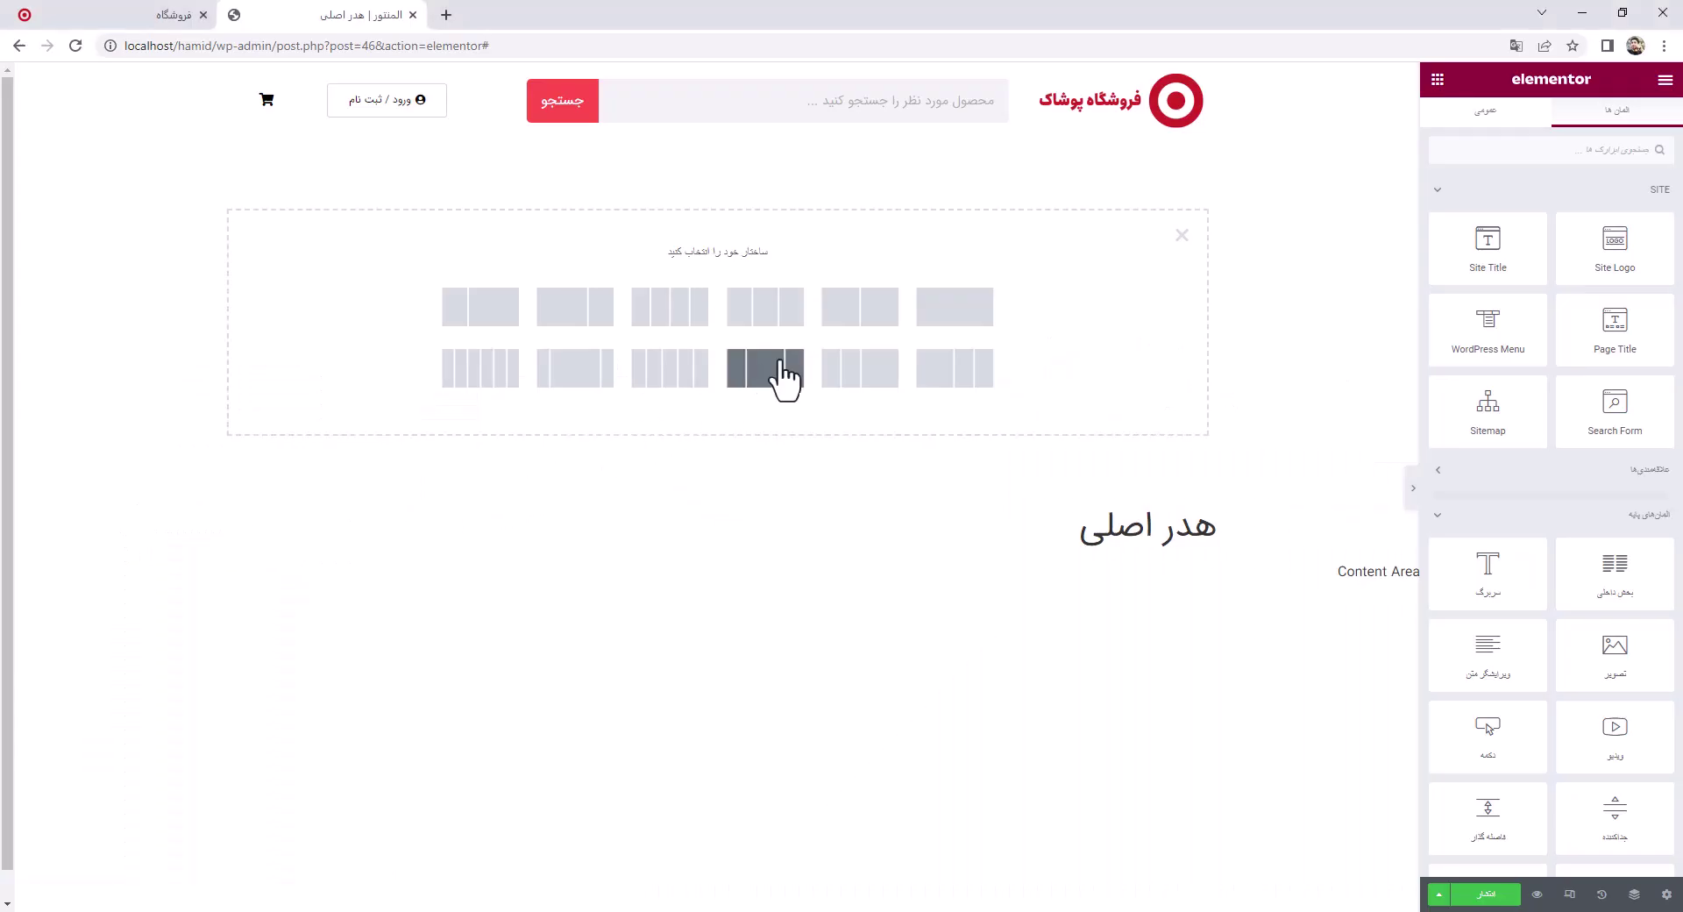
click(860, 323)
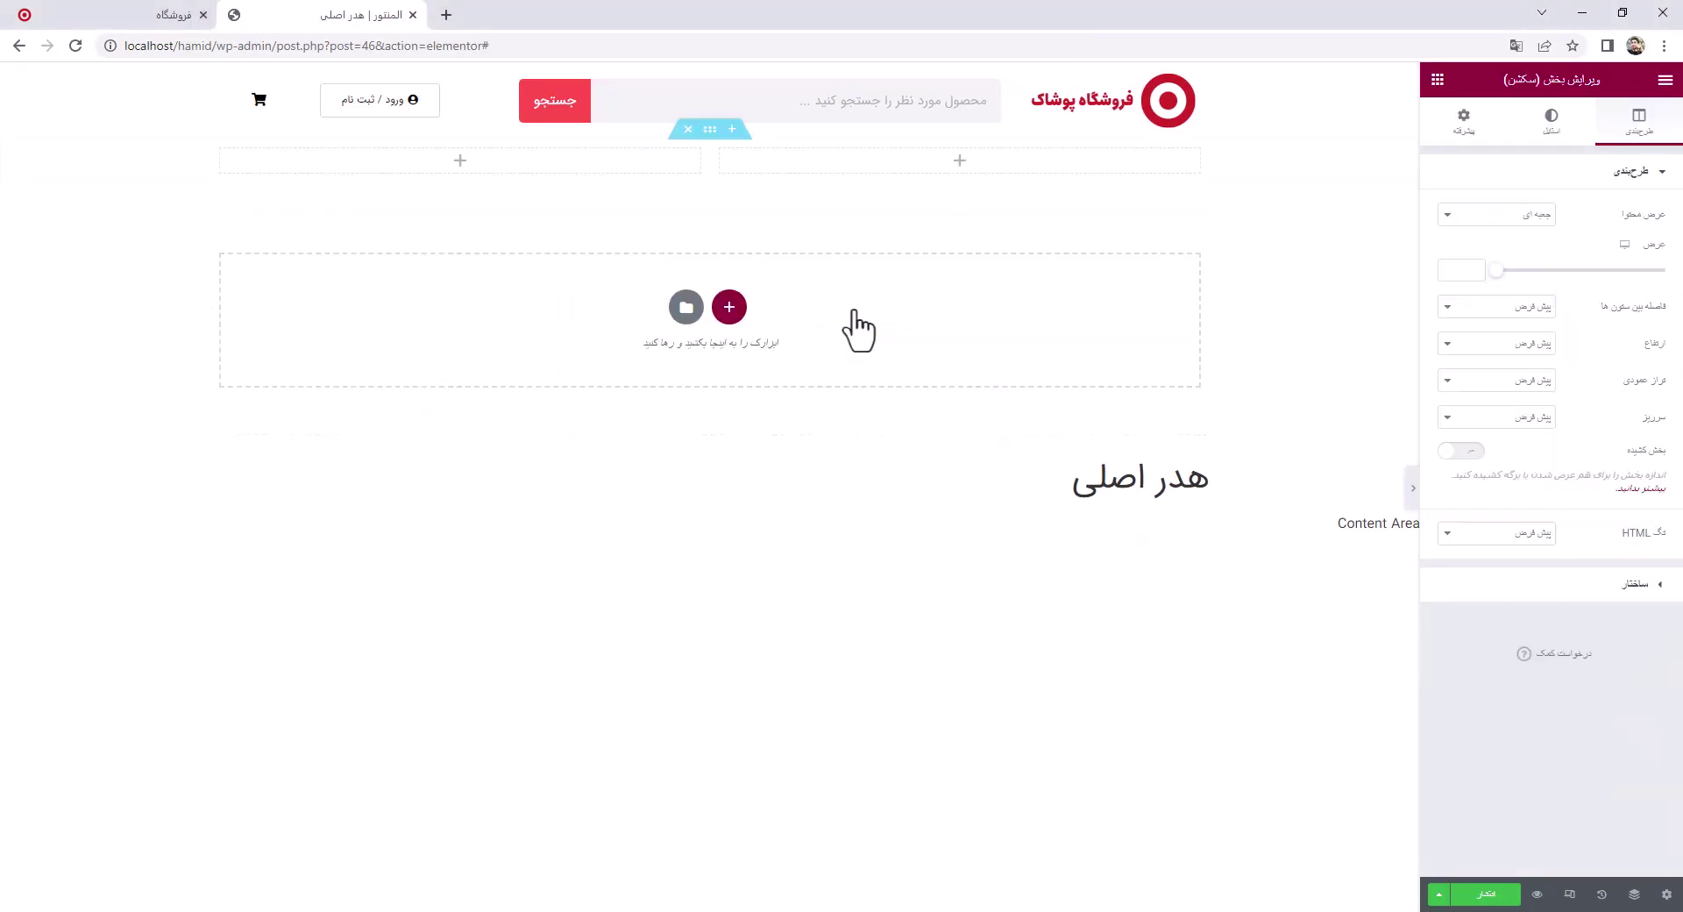
Set the new section's column widths to 80% for the menu side under the logo and 20% for the other column
drag(710, 160, 373, 171)
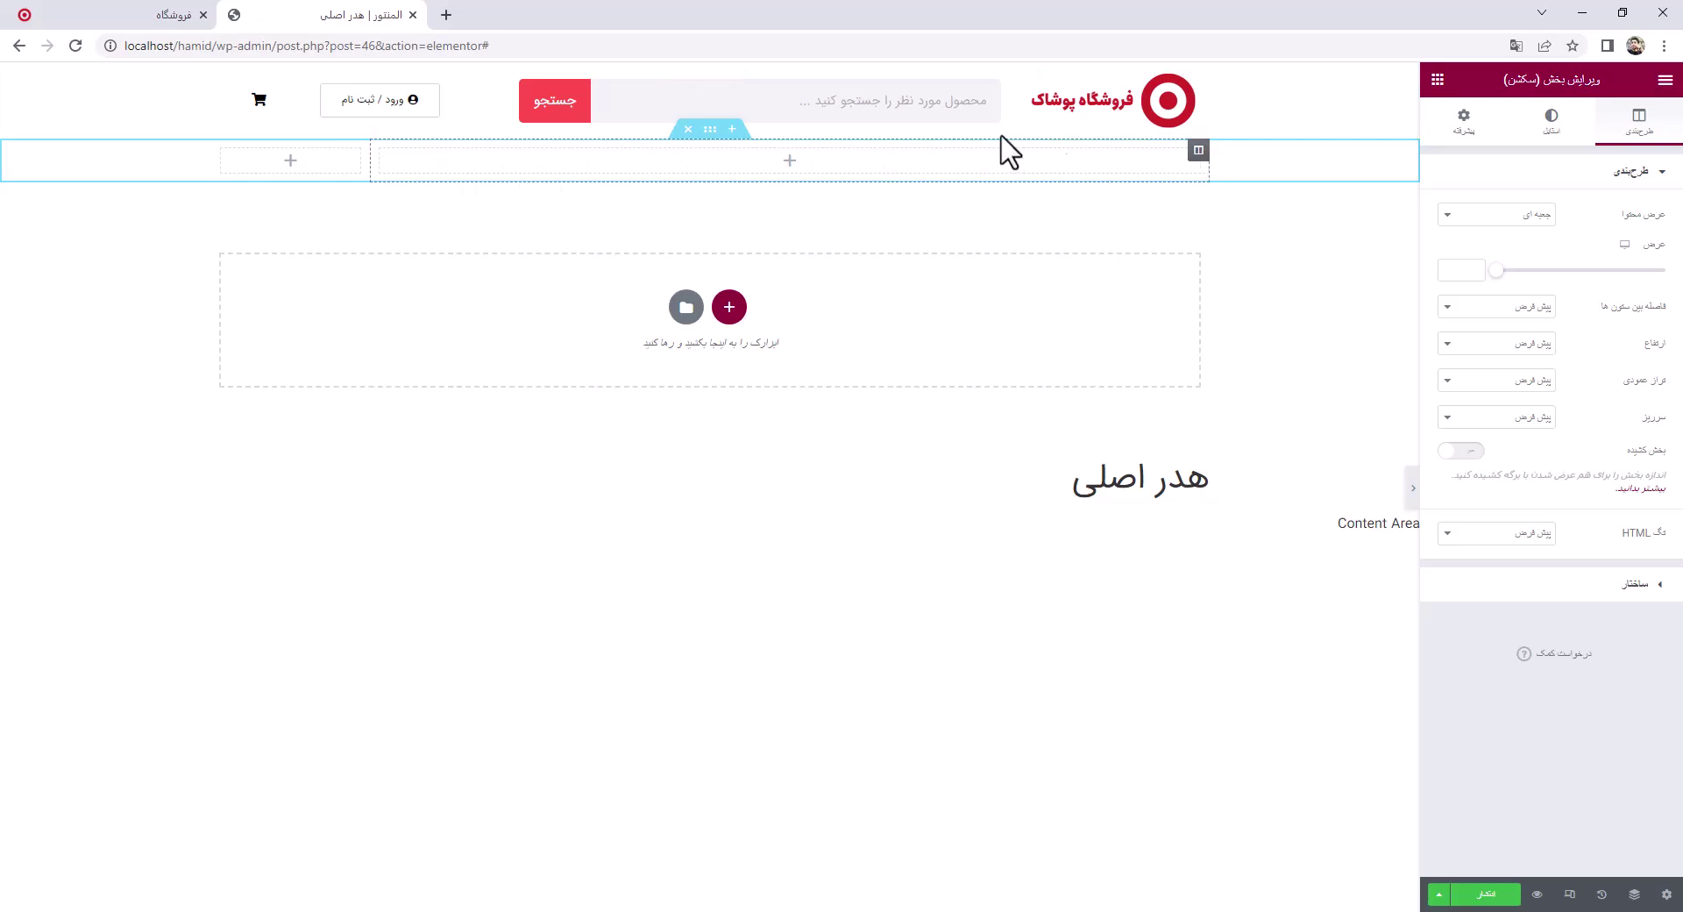
click(1198, 151)
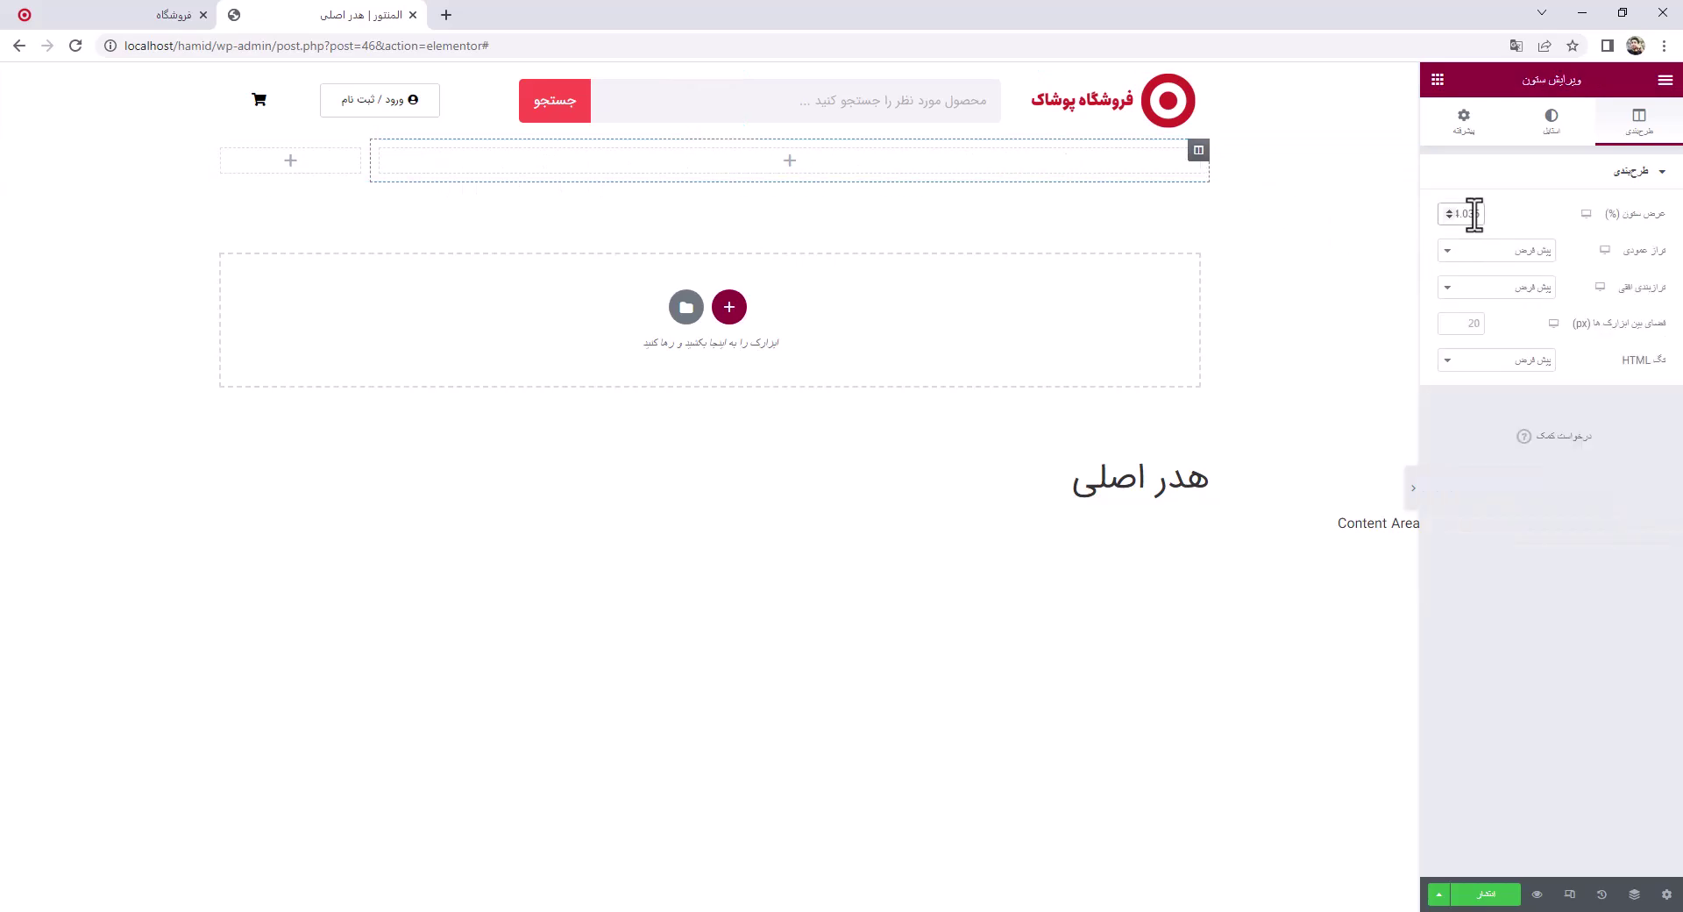
text(80)
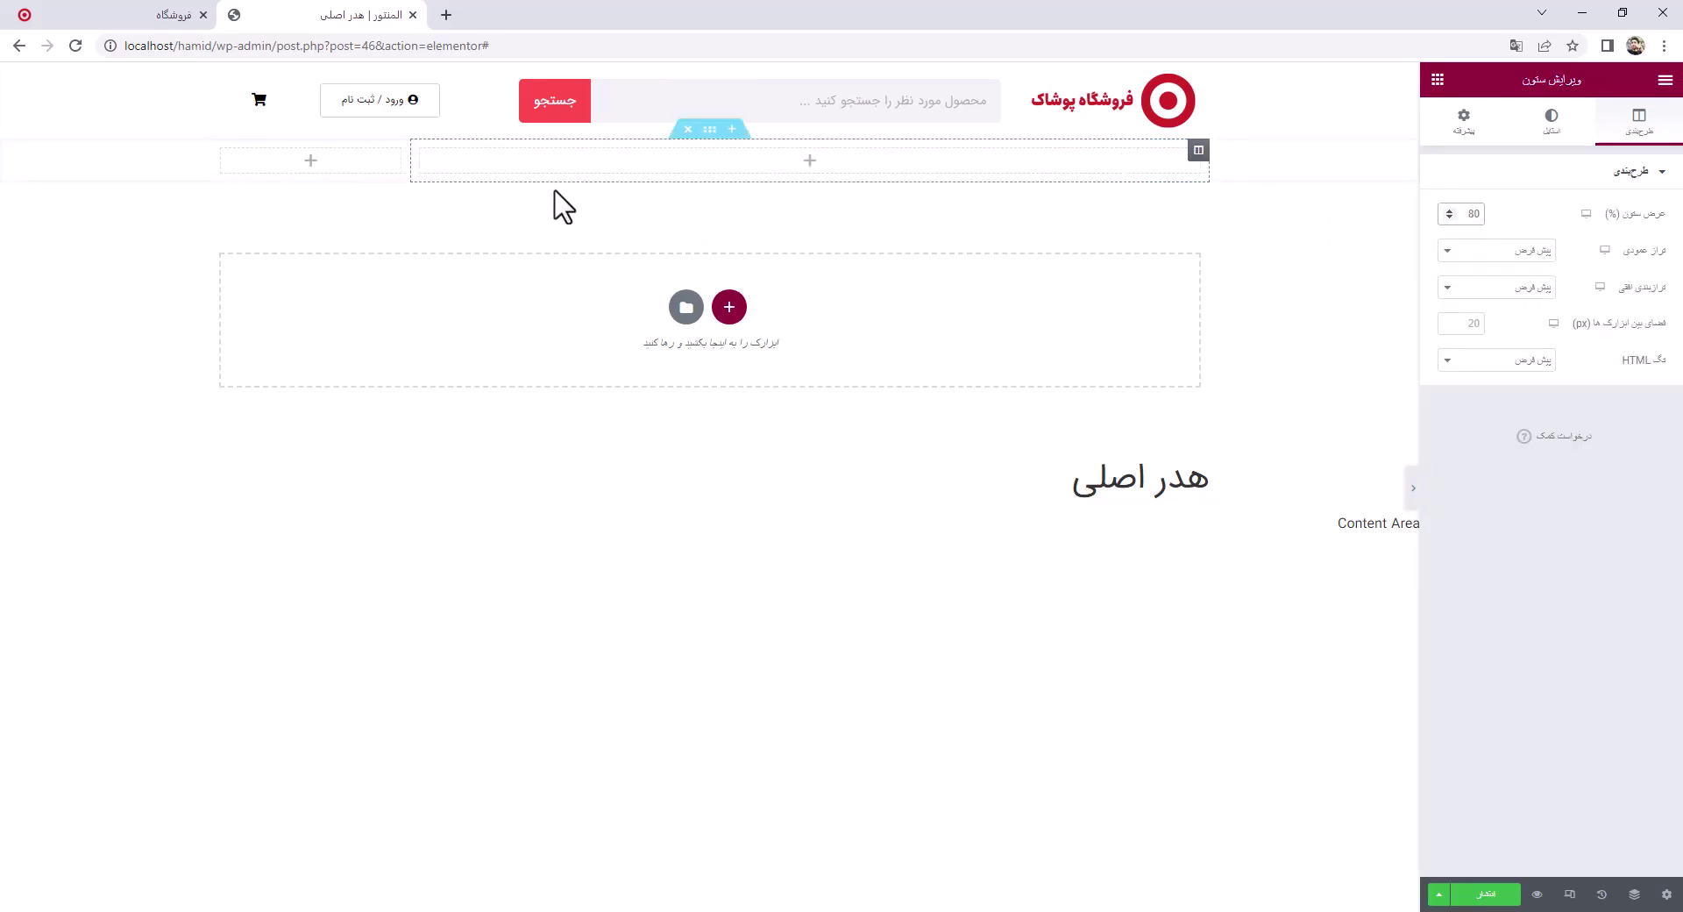
click(400, 152)
text(20)
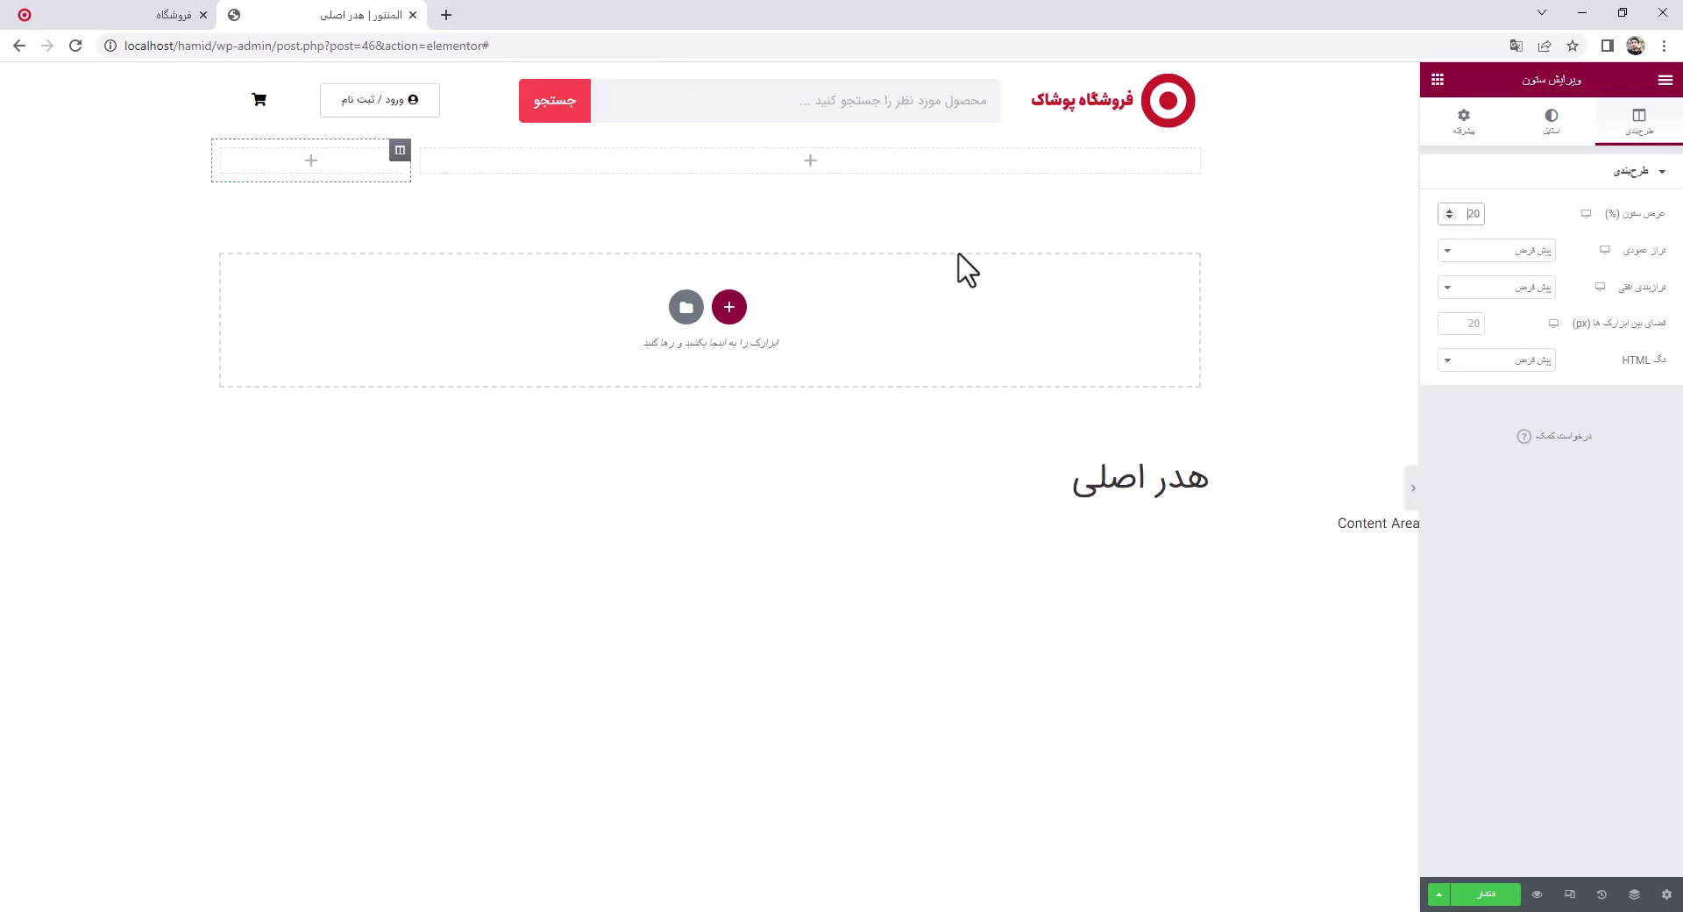
Insert a WordPress Menu widget into the 80% column of the new section
click(811, 159)
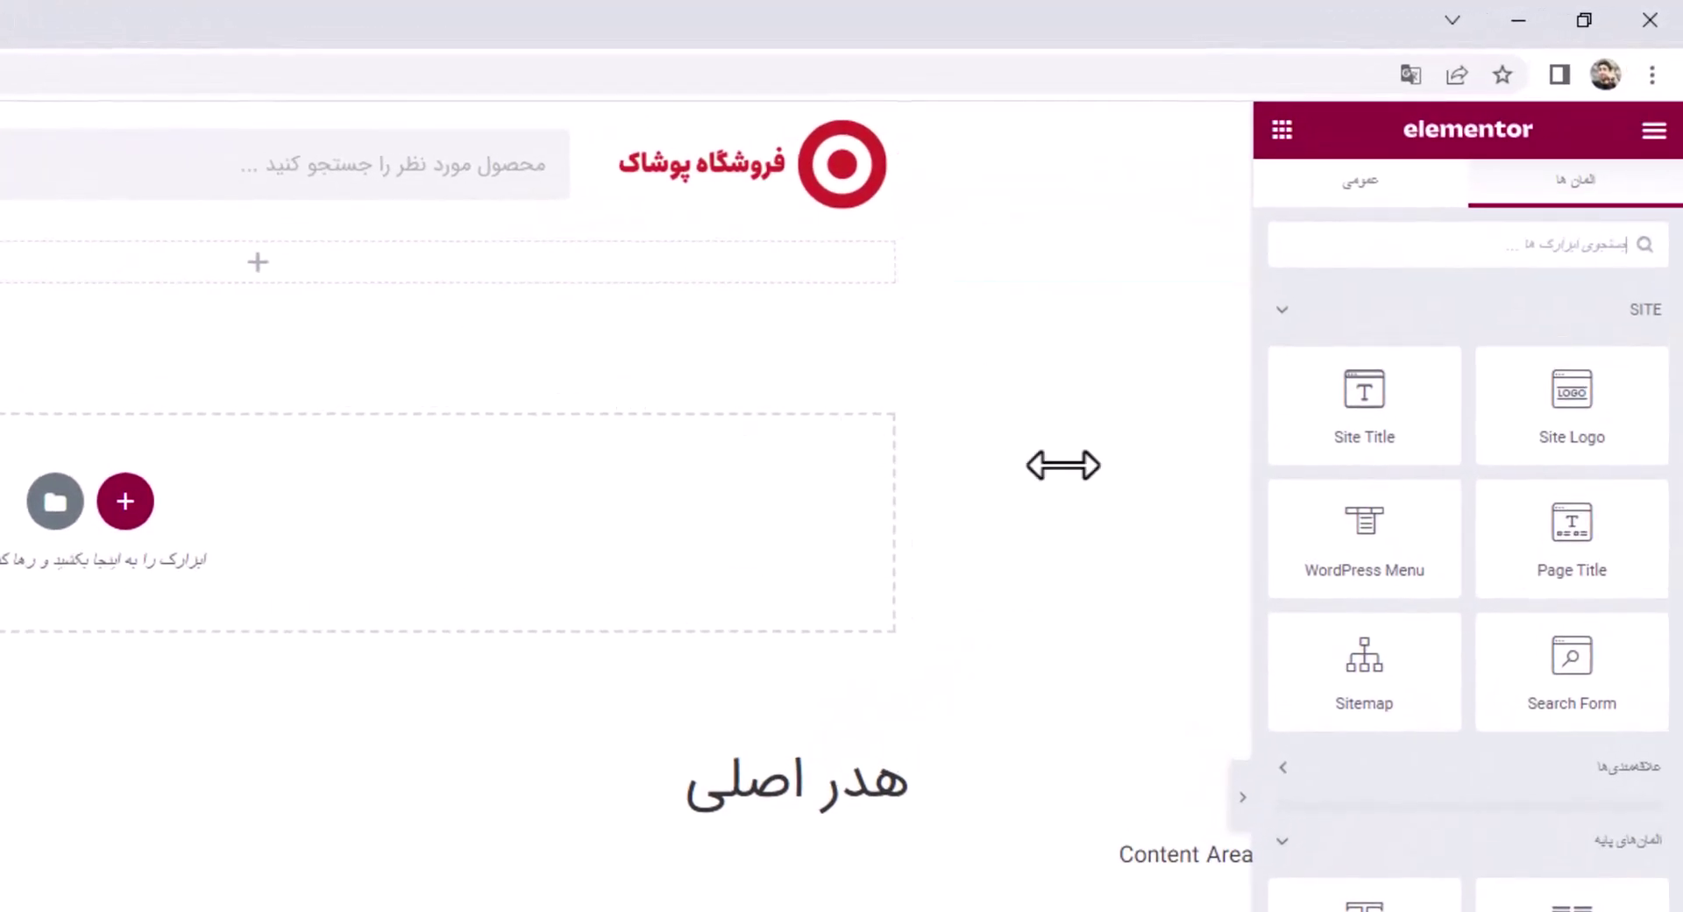
drag(1386, 539, 290, 254)
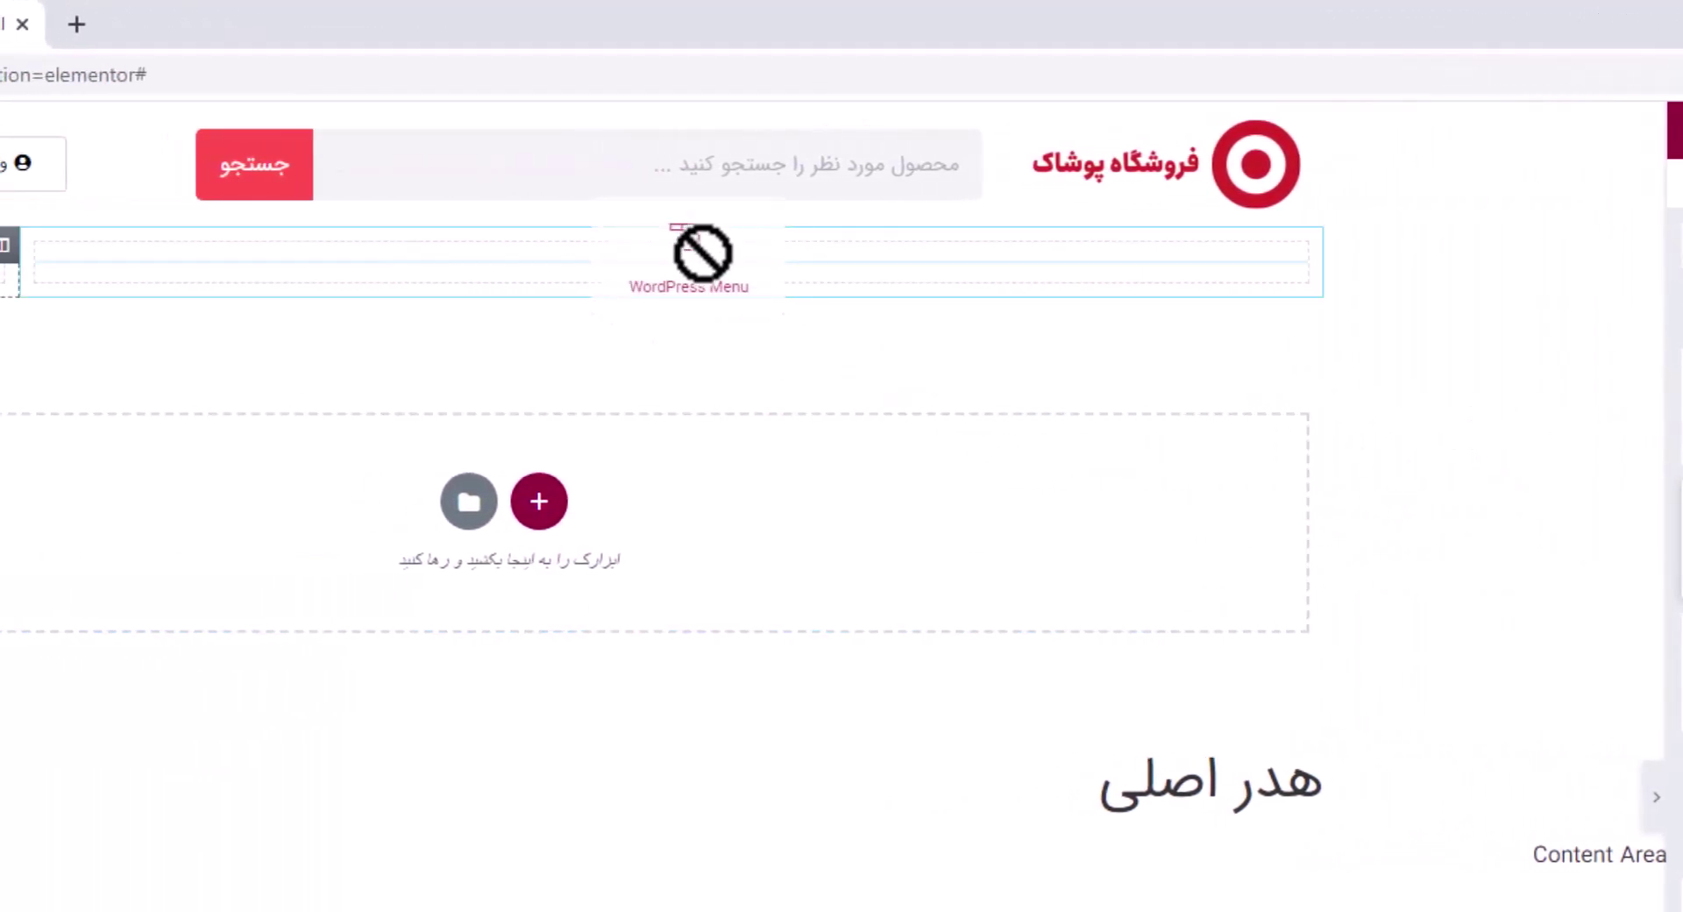
drag(703, 254, 703, 255)
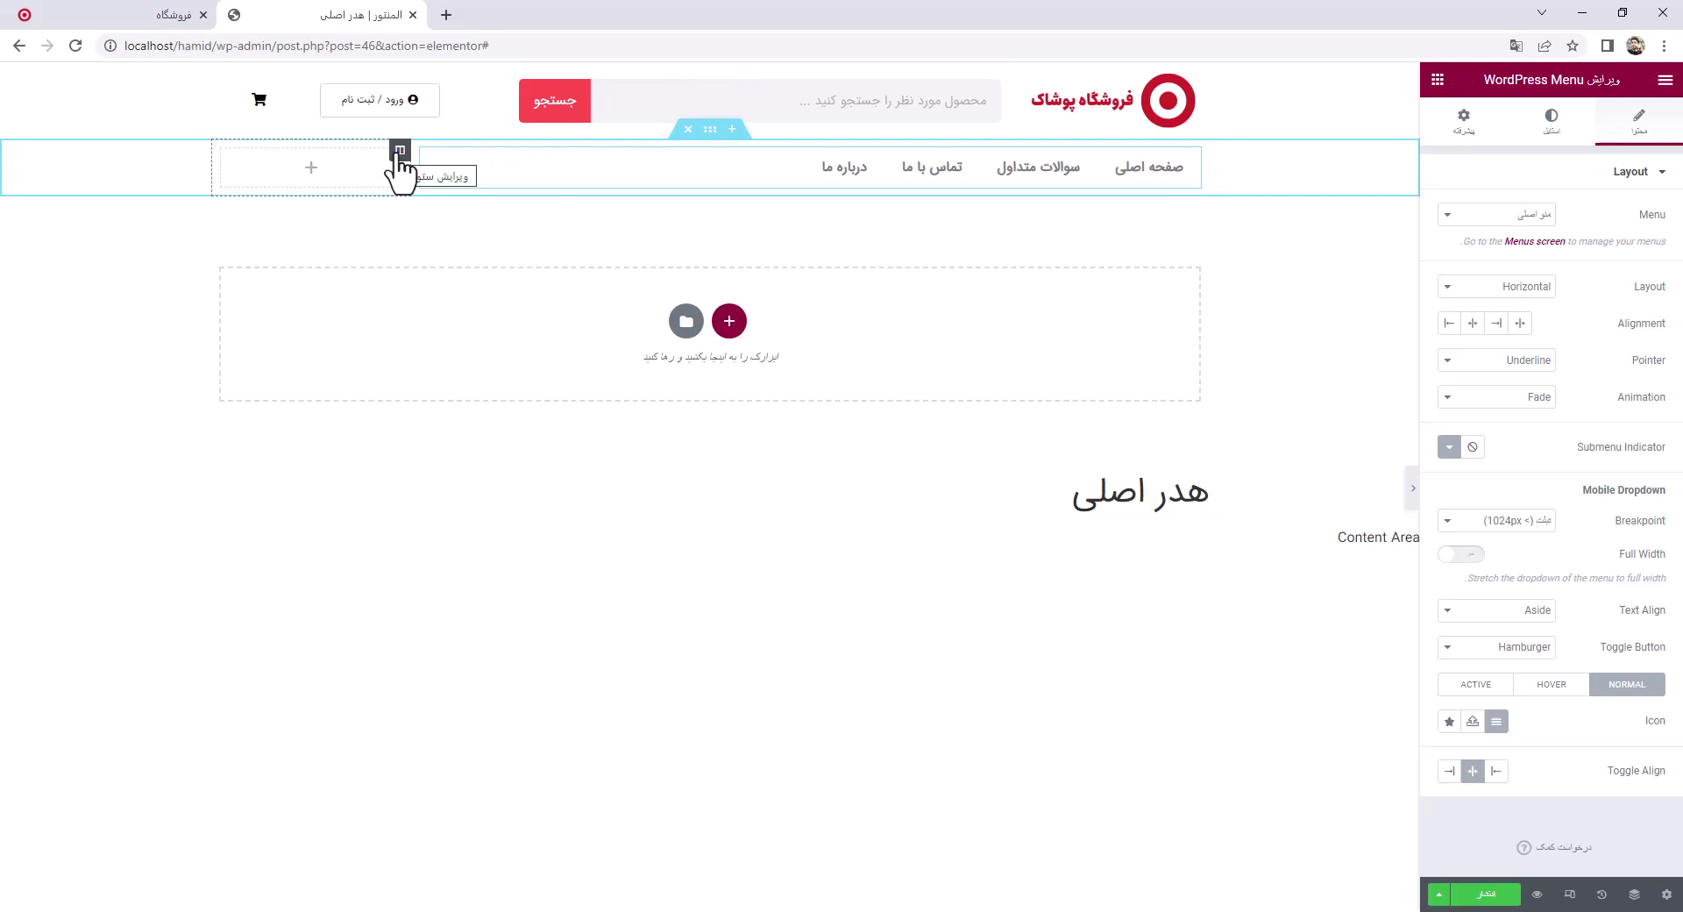
Check the header01.jpg sample and add a button widget to the empty 20% column beside the menu
click(400, 151)
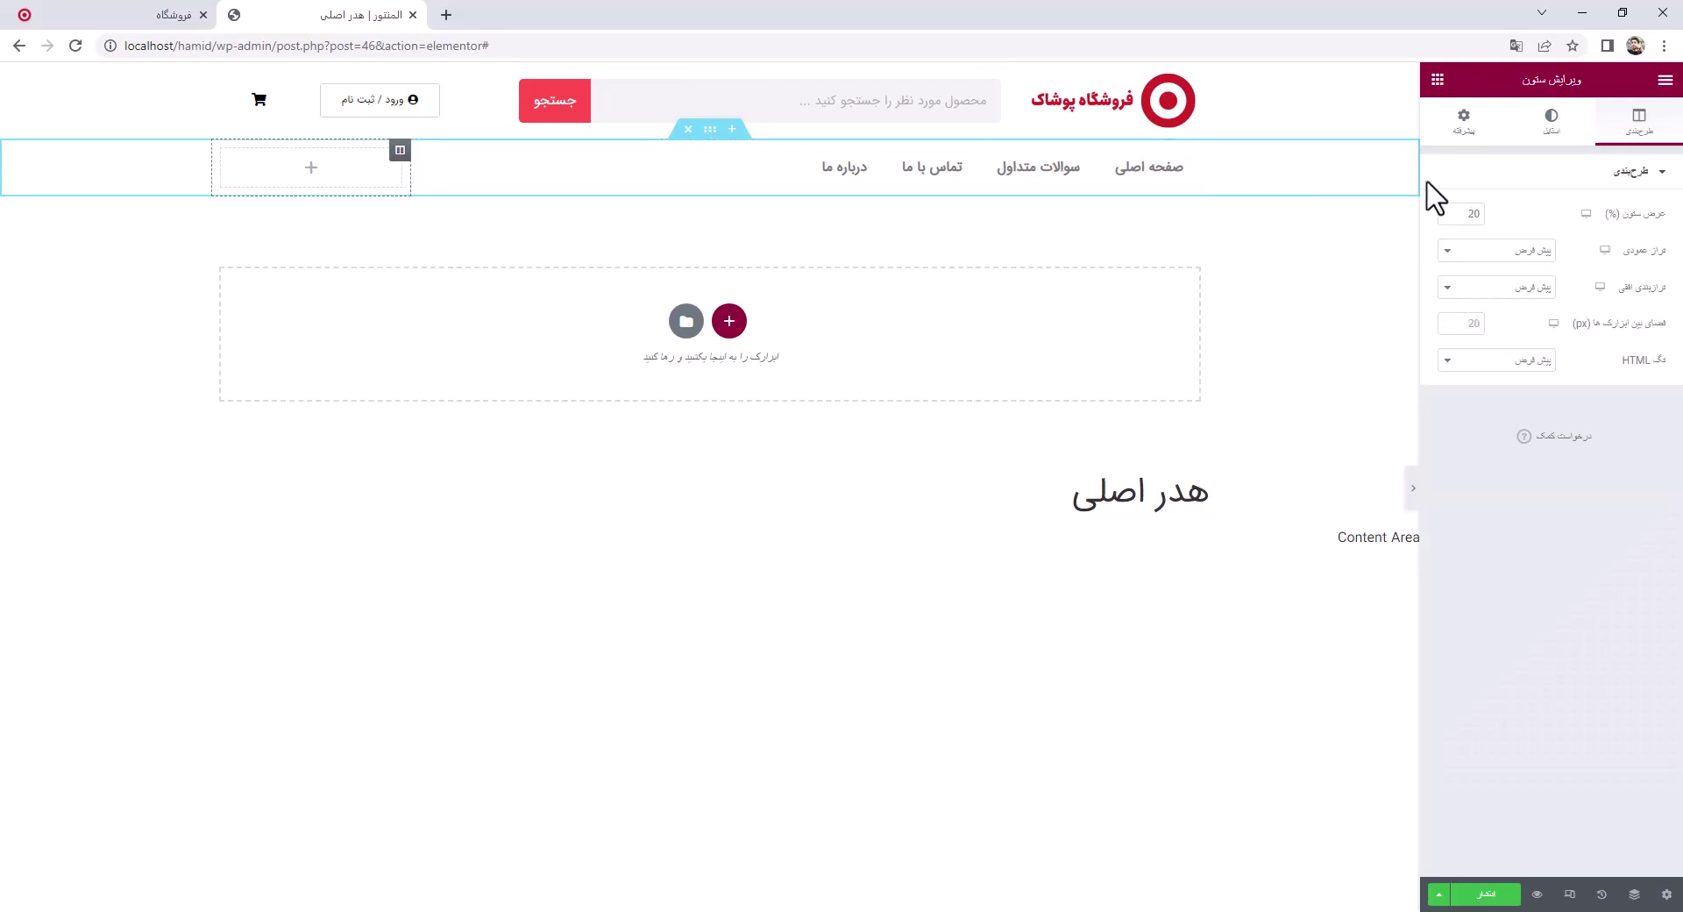
key(alt+Tab)
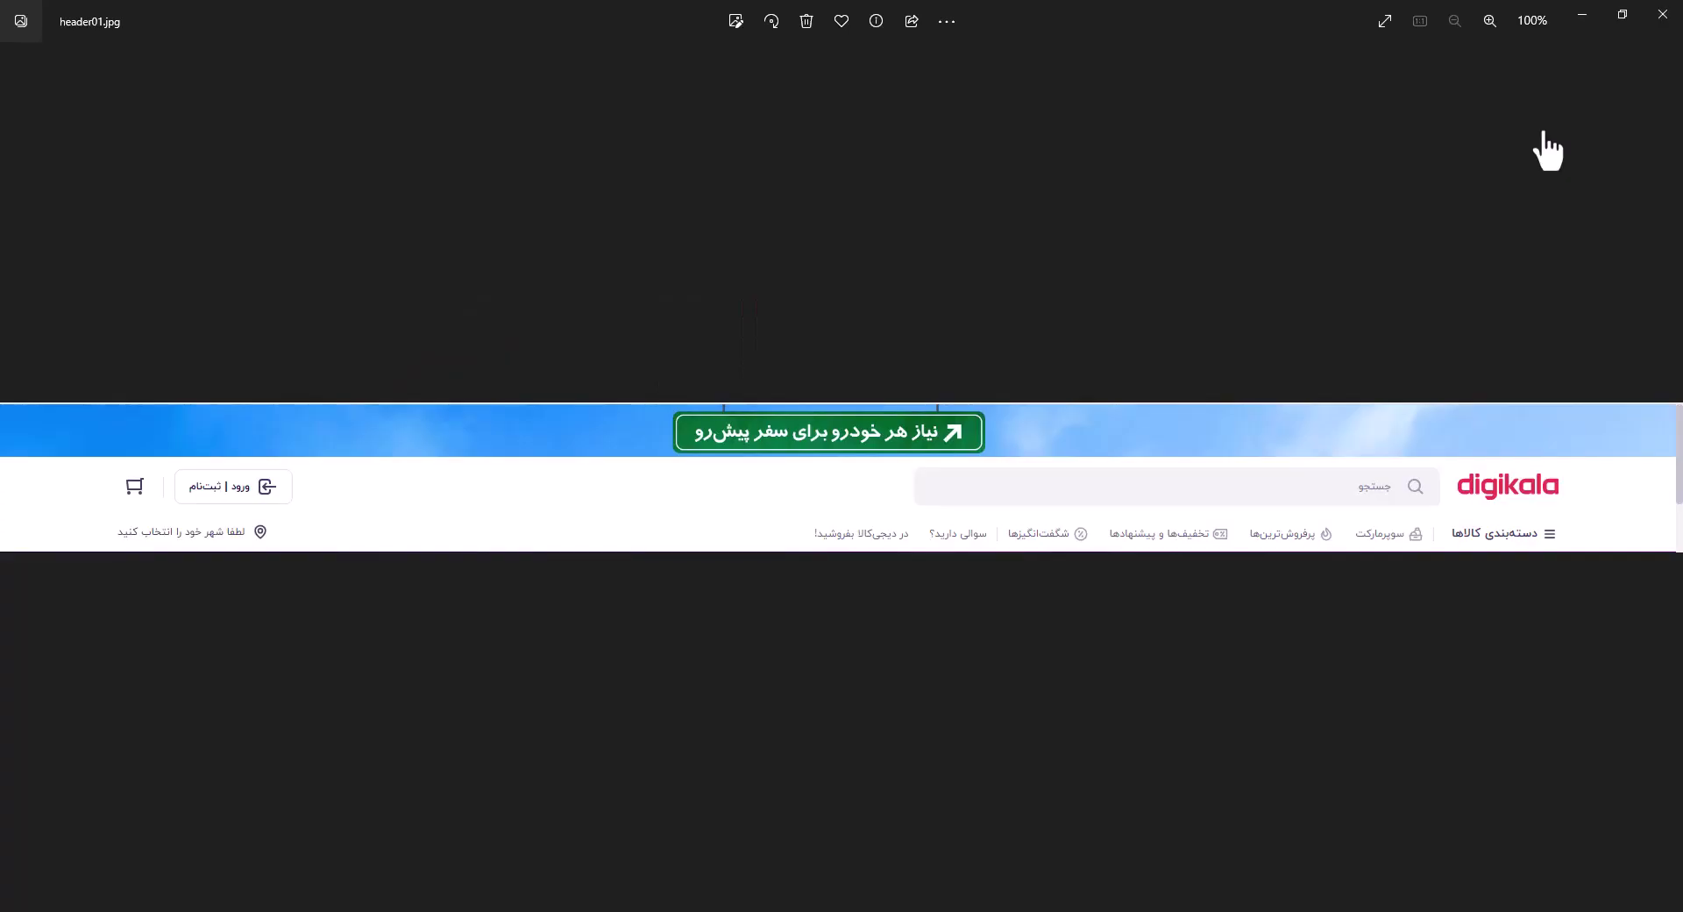
key(alt+Tab)
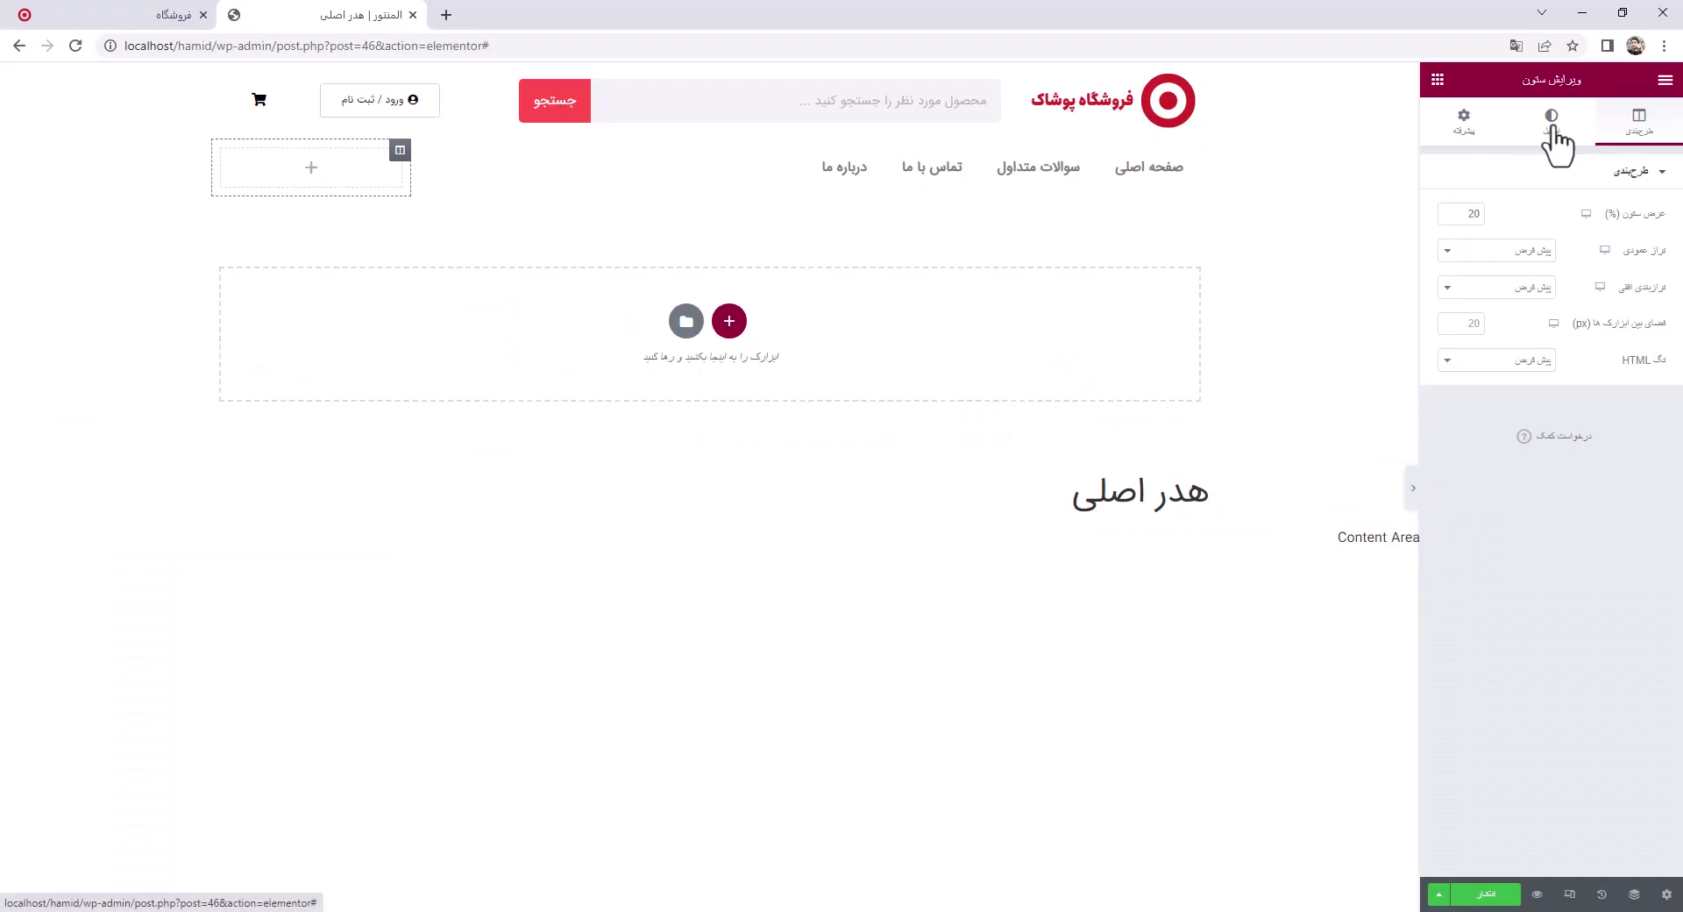
click(309, 171)
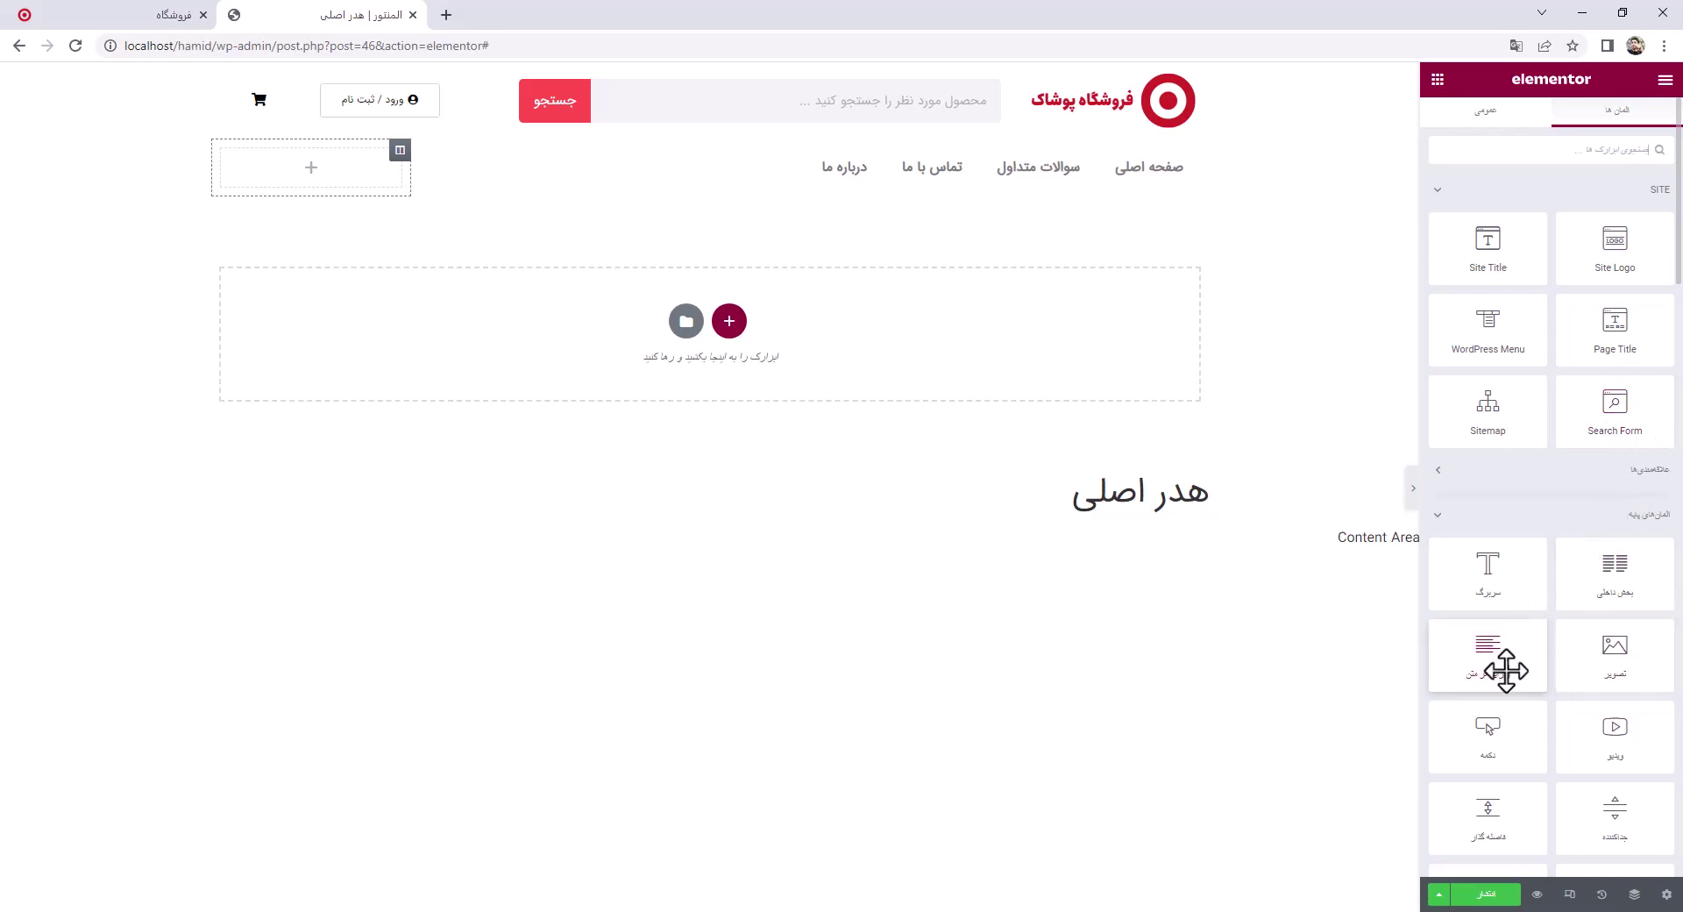
drag(1482, 728, 308, 168)
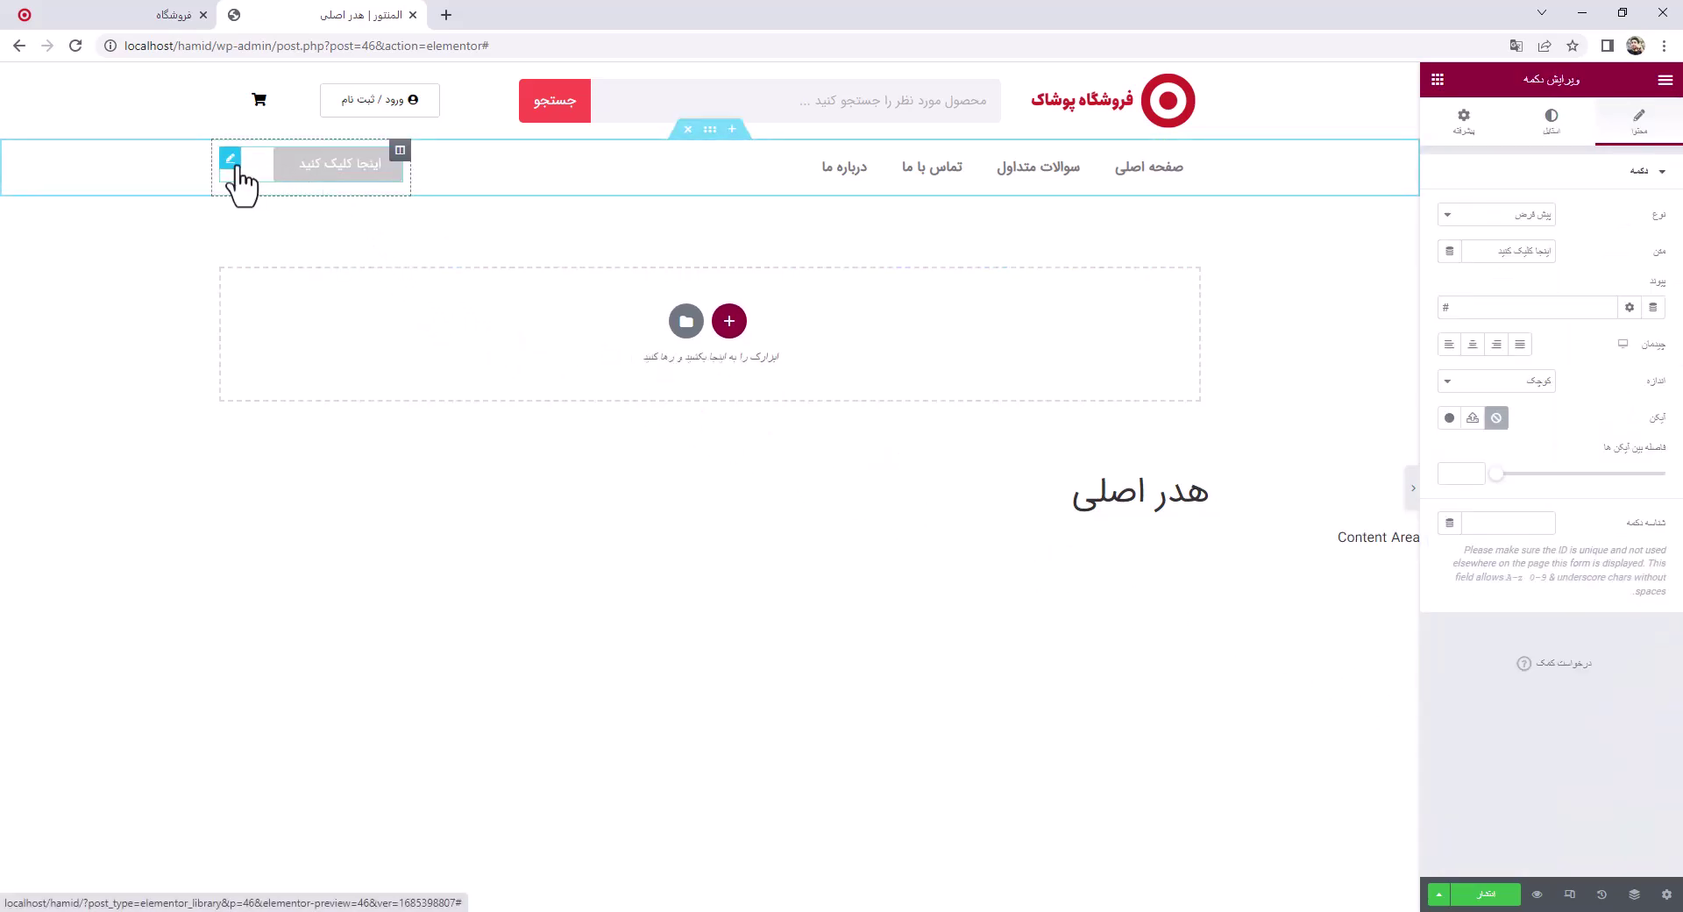
Stretch the new button across its column, change its text to "دسته ها" and compare it with the header01.jpg sample
click(1521, 345)
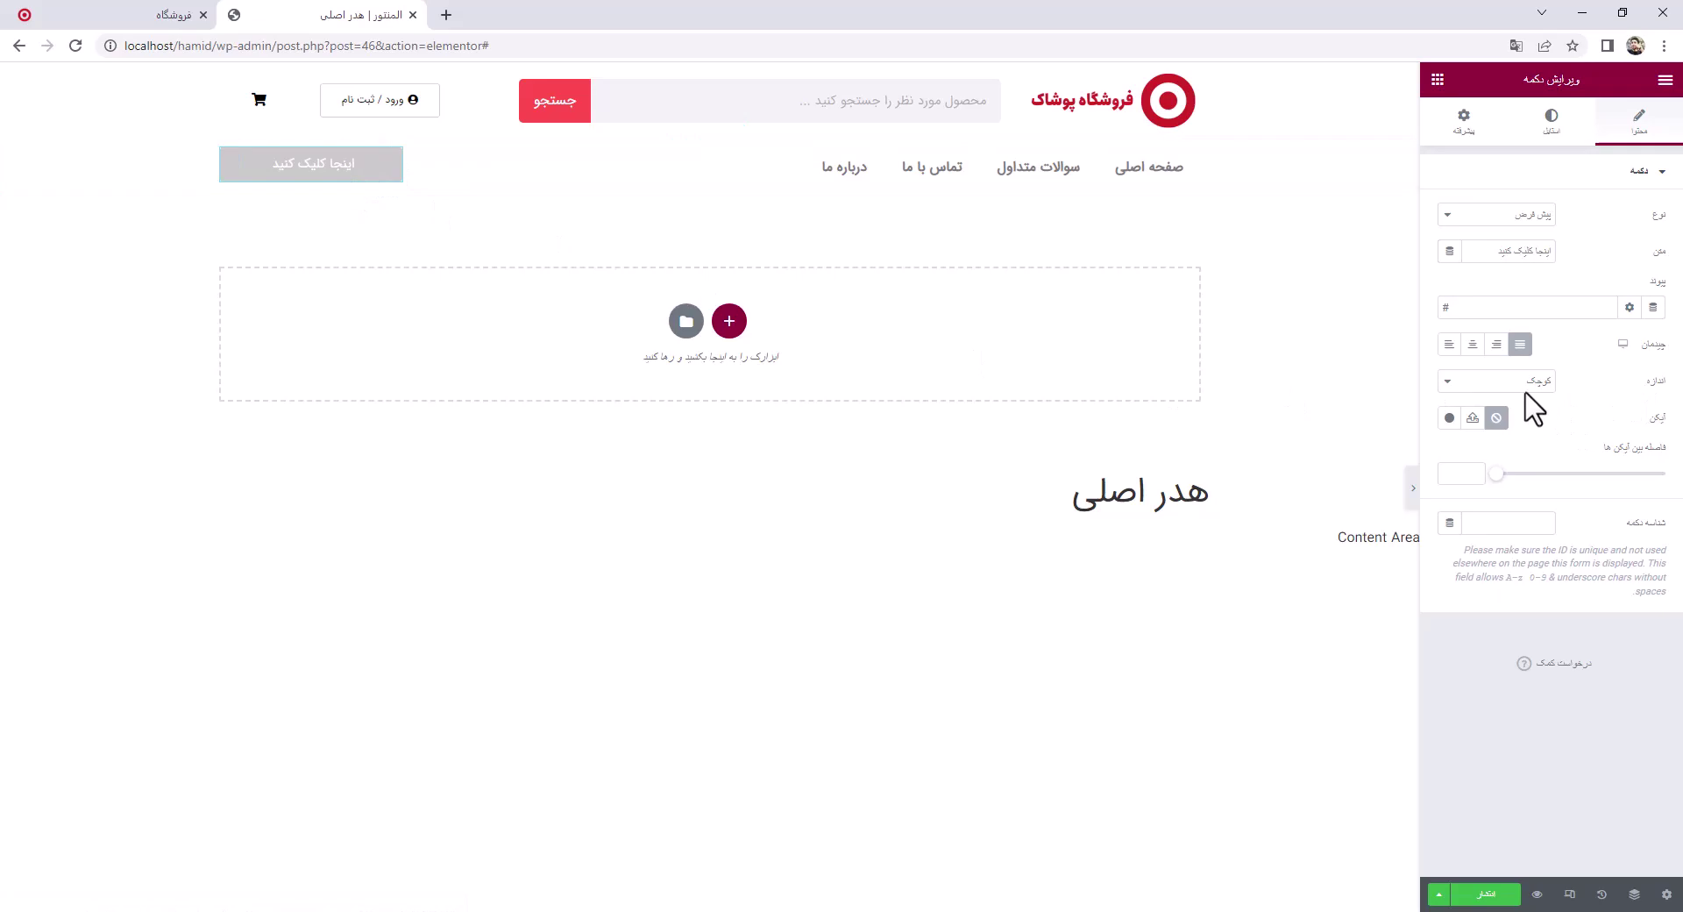
drag(1492, 256, 1592, 280)
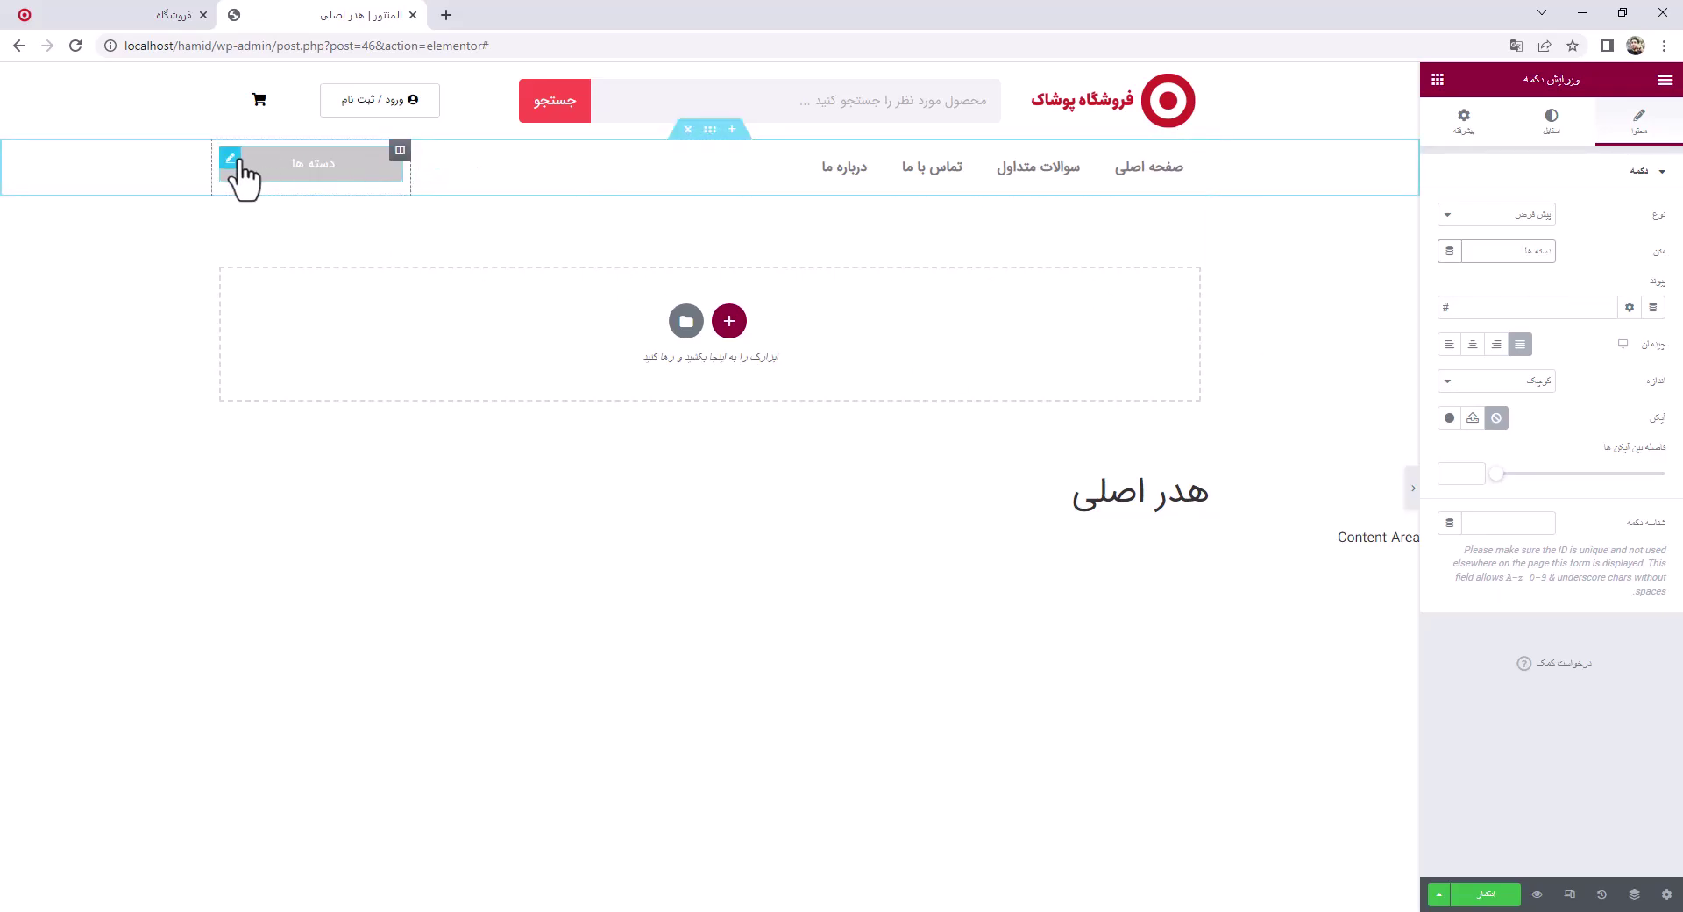
key(alt+Tab)
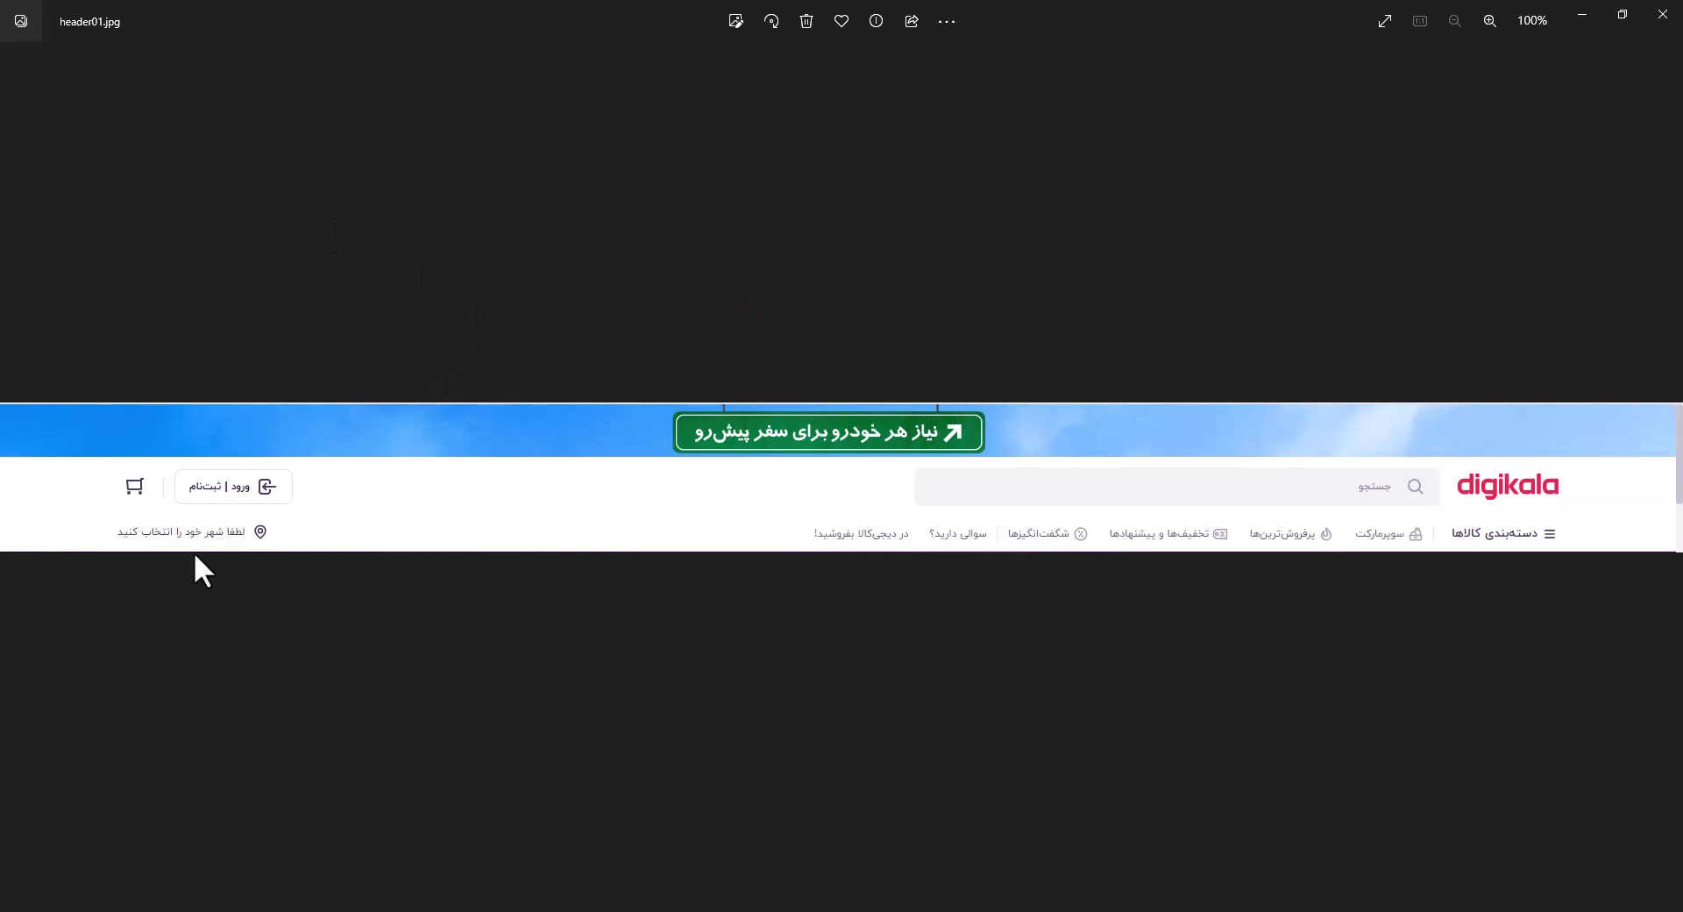
key(alt+Tab)
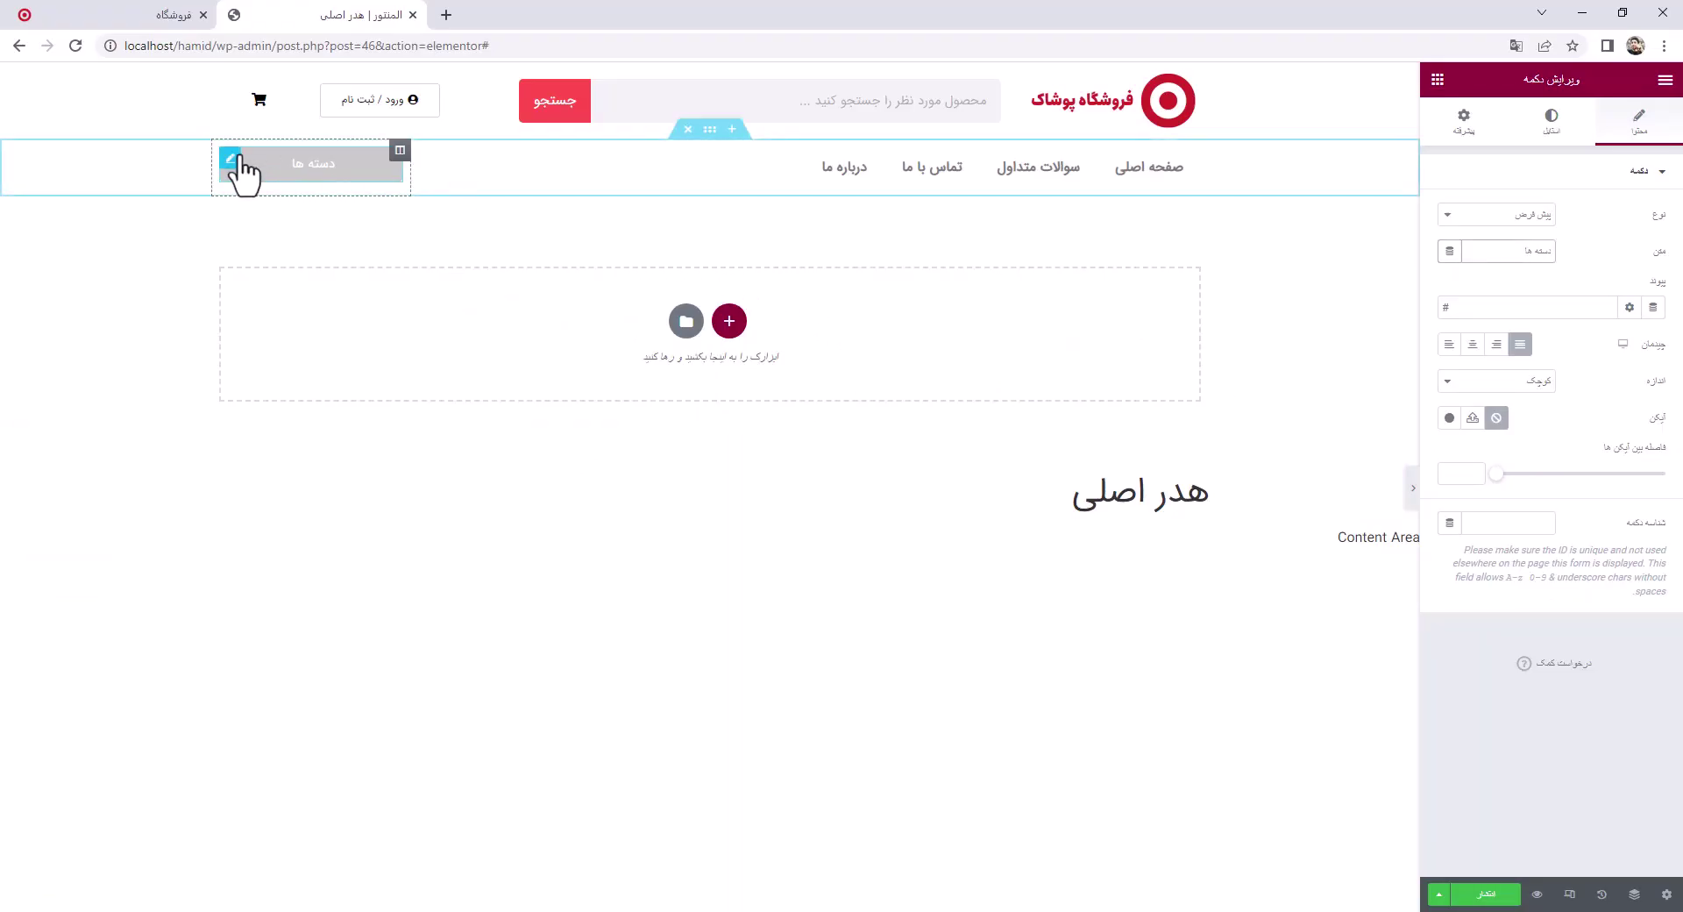
Set the "دسته ها" button's background colour to #FFFFFF and its text colour to dark grey
click(1552, 121)
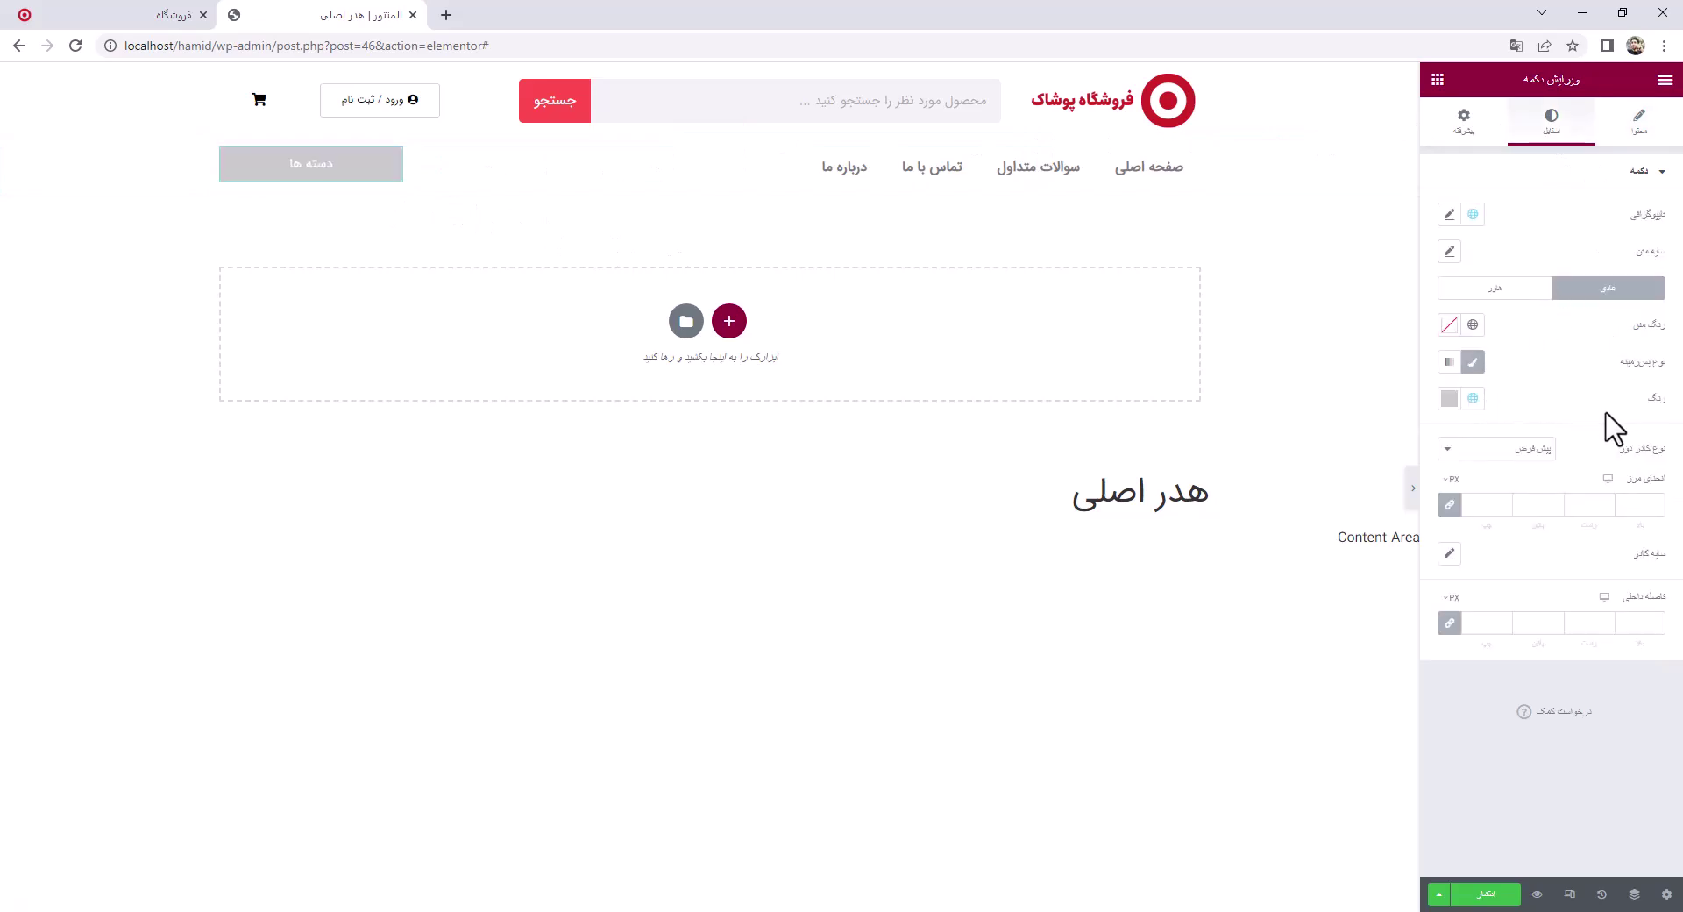
click(1452, 399)
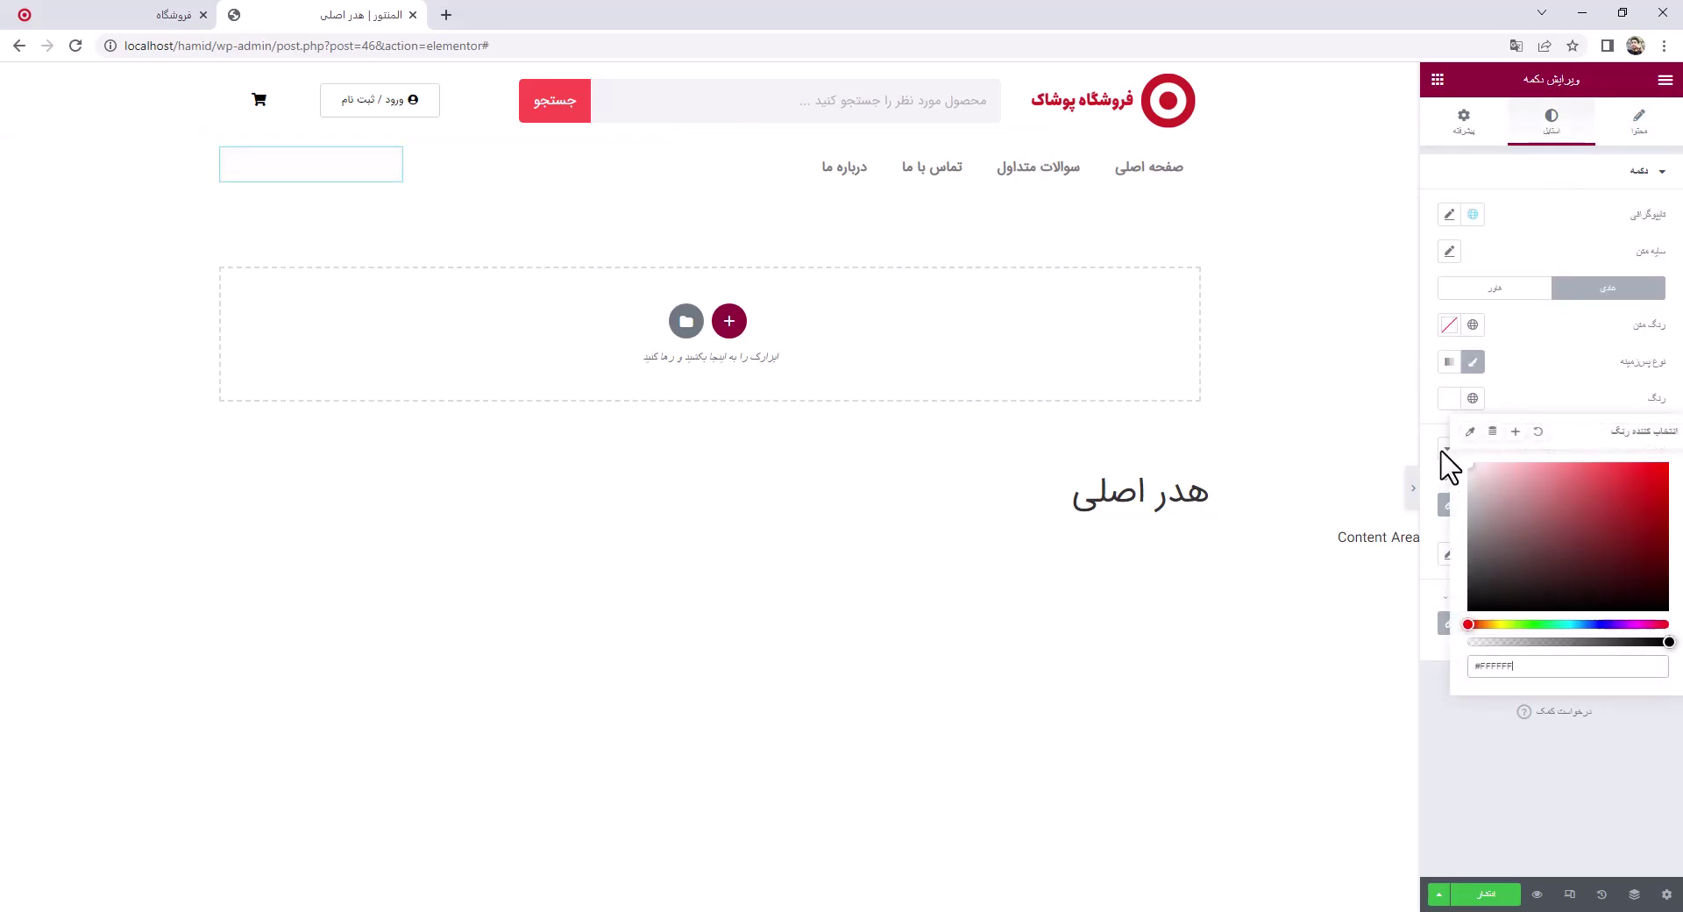
click(1558, 402)
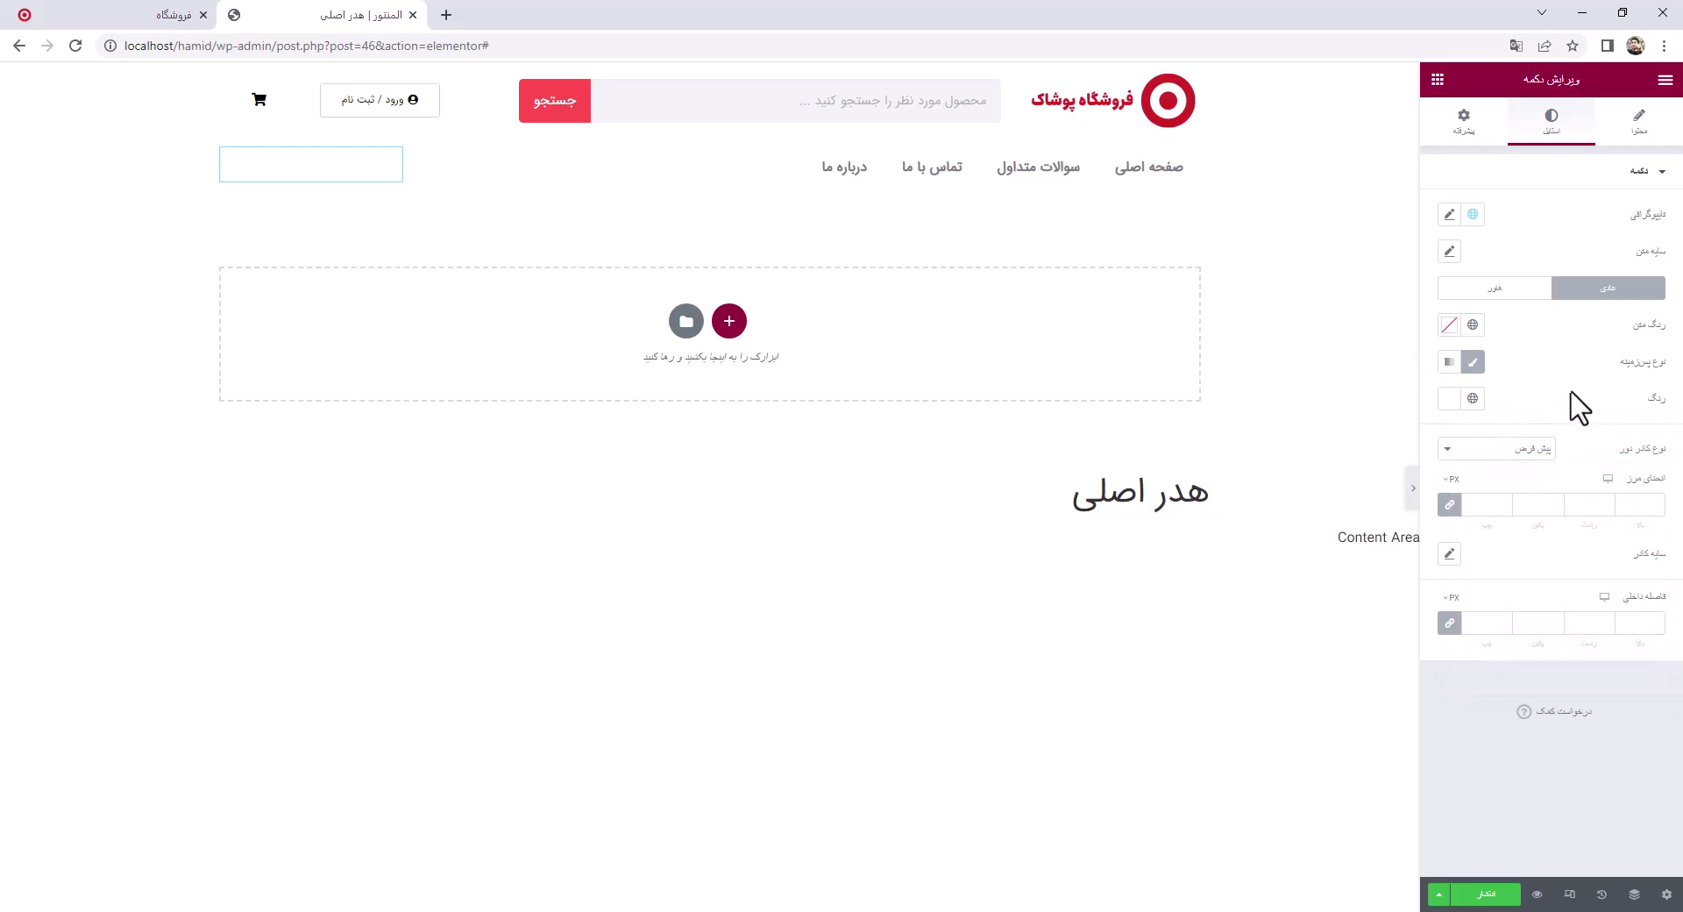
click(1450, 324)
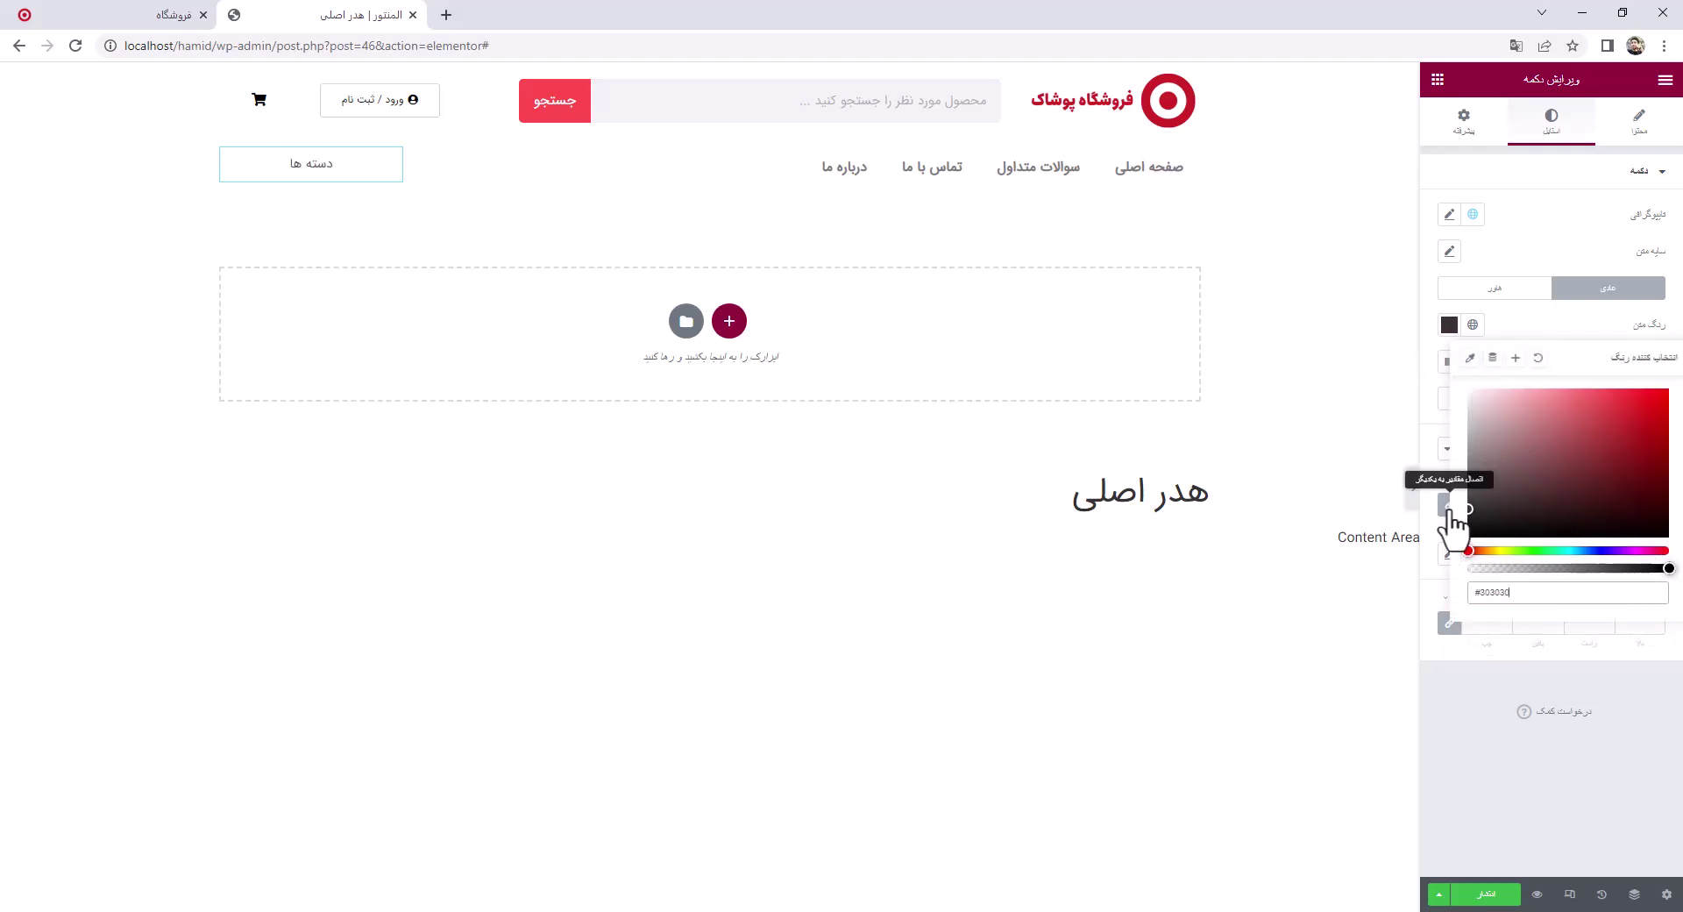
click(1560, 338)
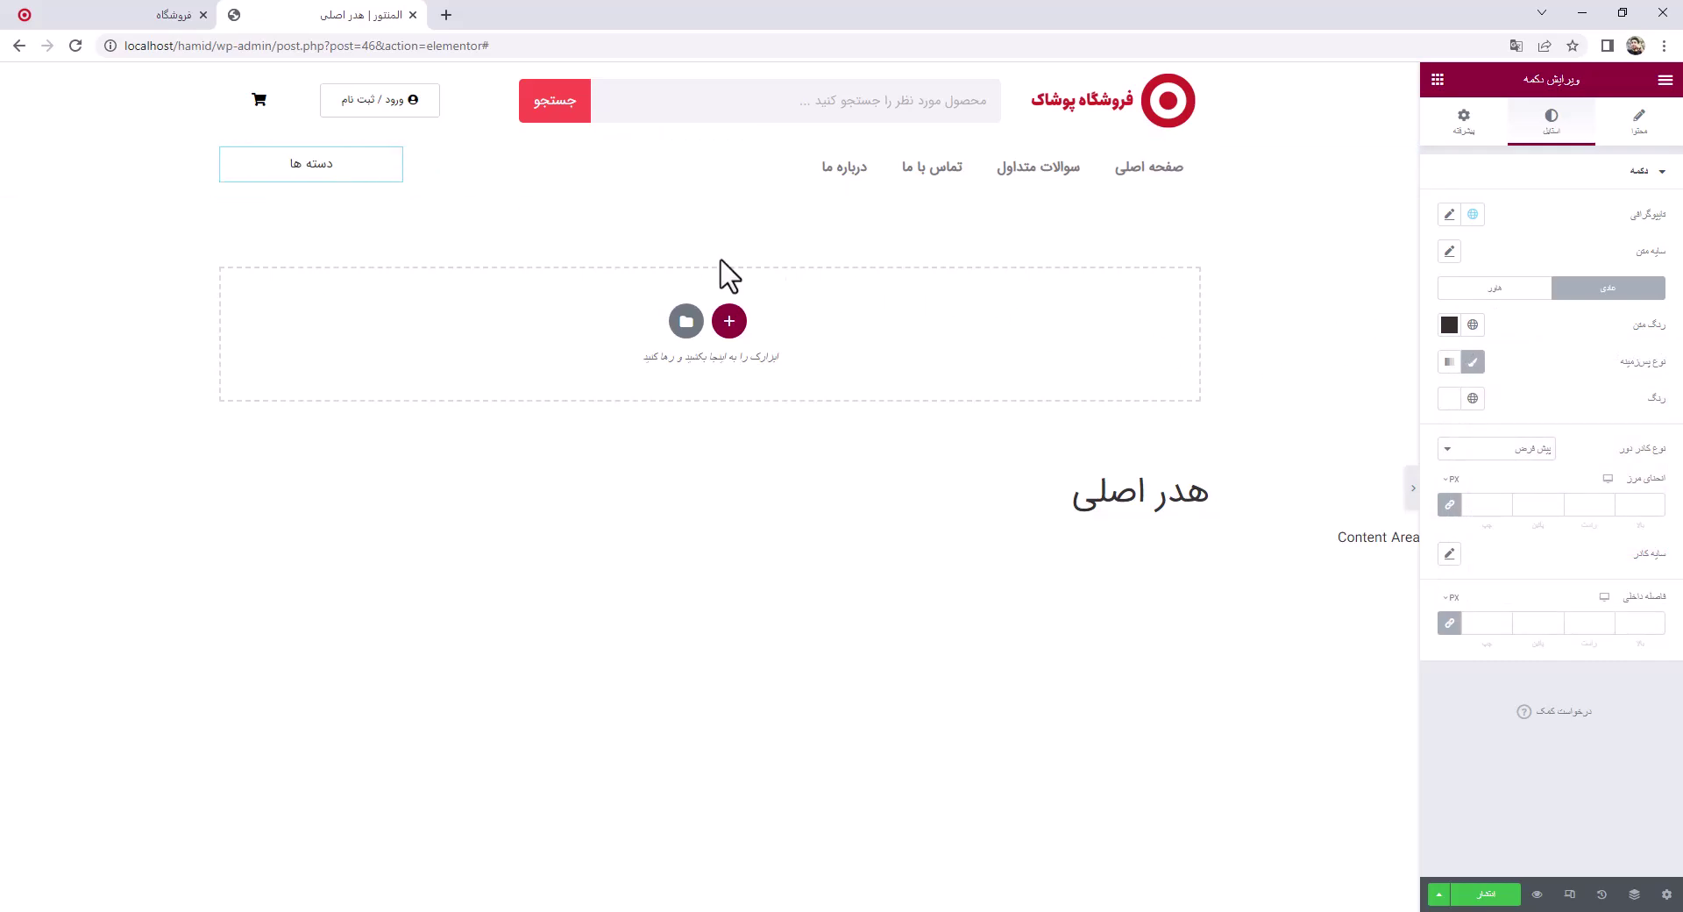
Publish the header template with a display condition that includes the Entire Site
click(1488, 896)
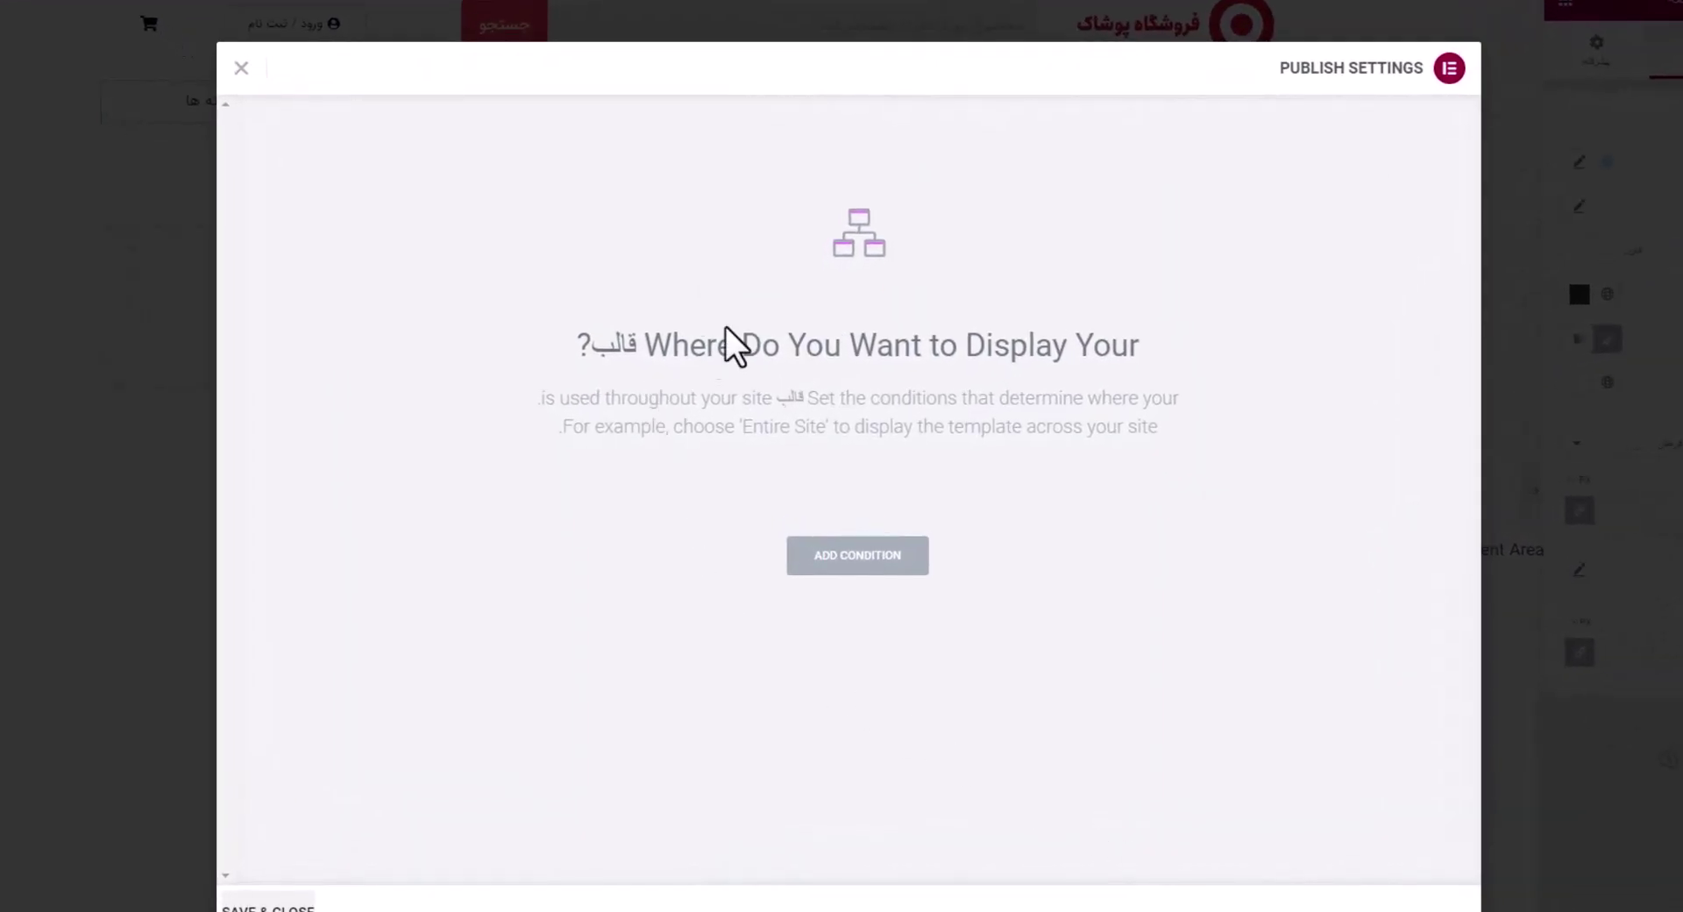
click(858, 556)
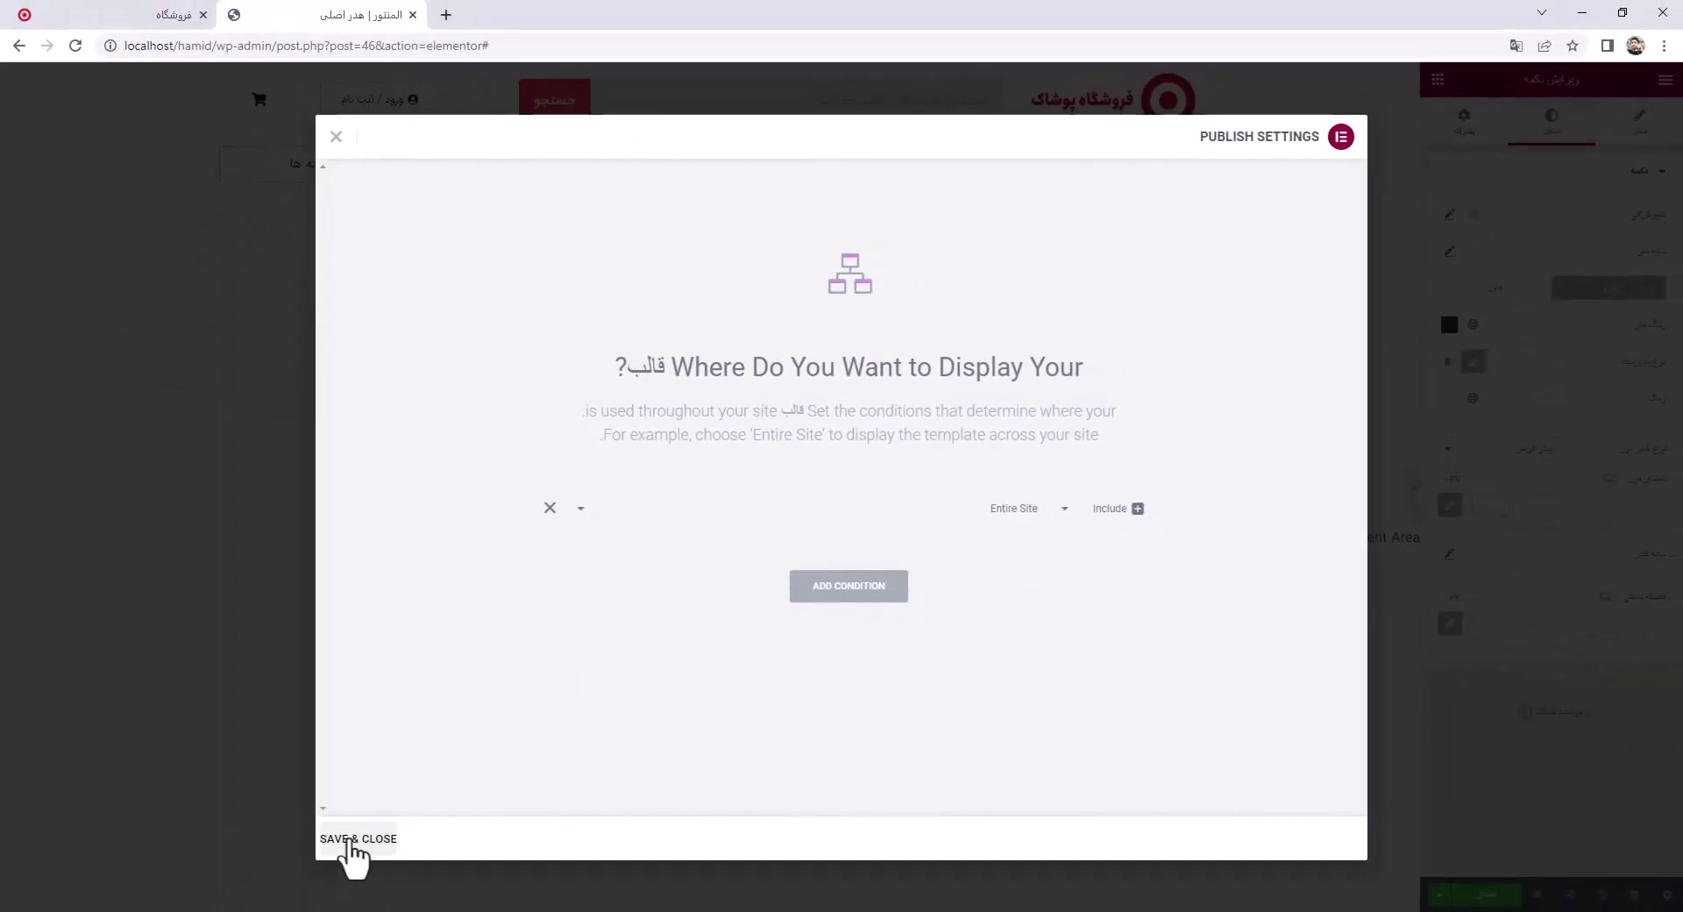
click(357, 838)
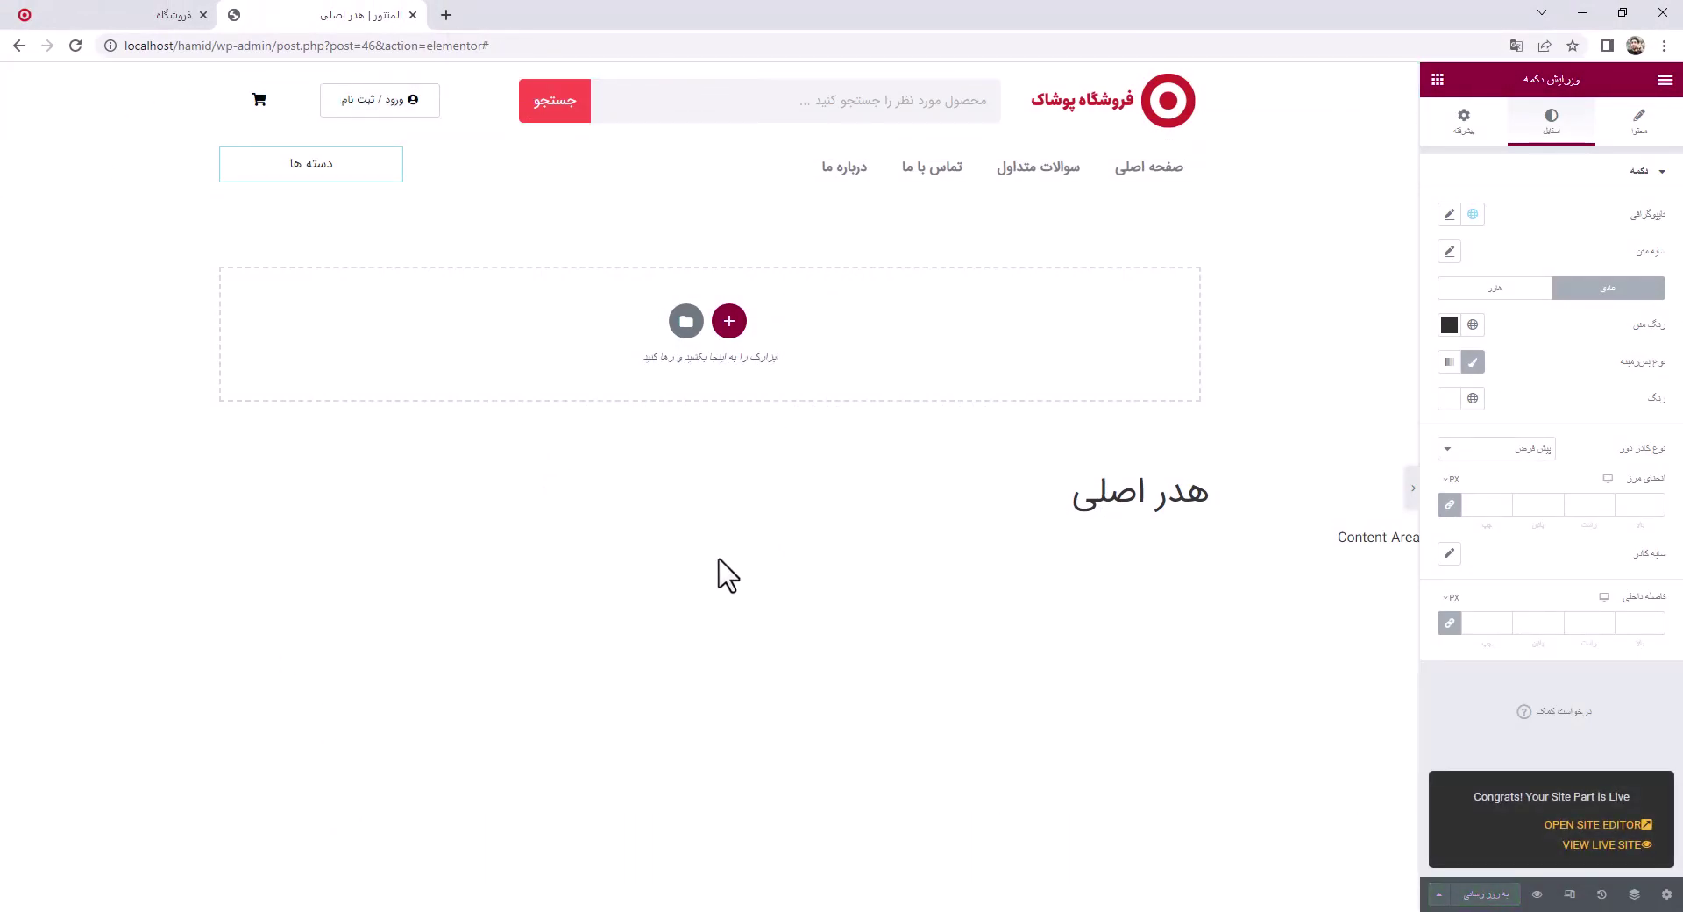
Reload the shop's front page and inspect the published header, including in a smaller browser window
click(124, 18)
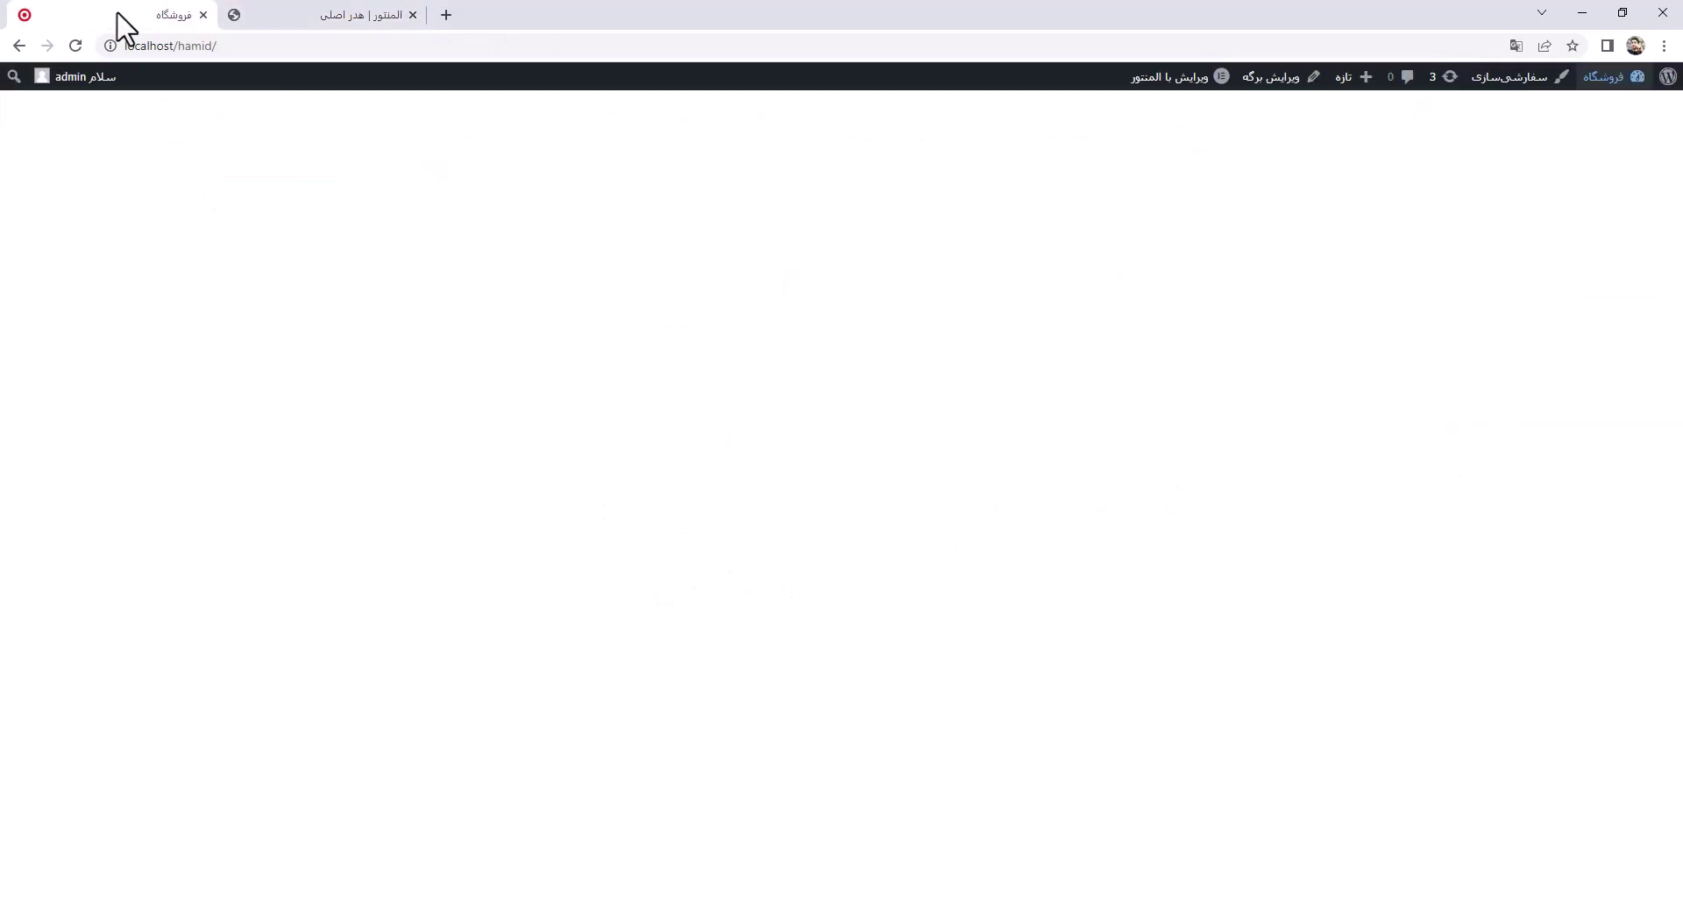
click(77, 40)
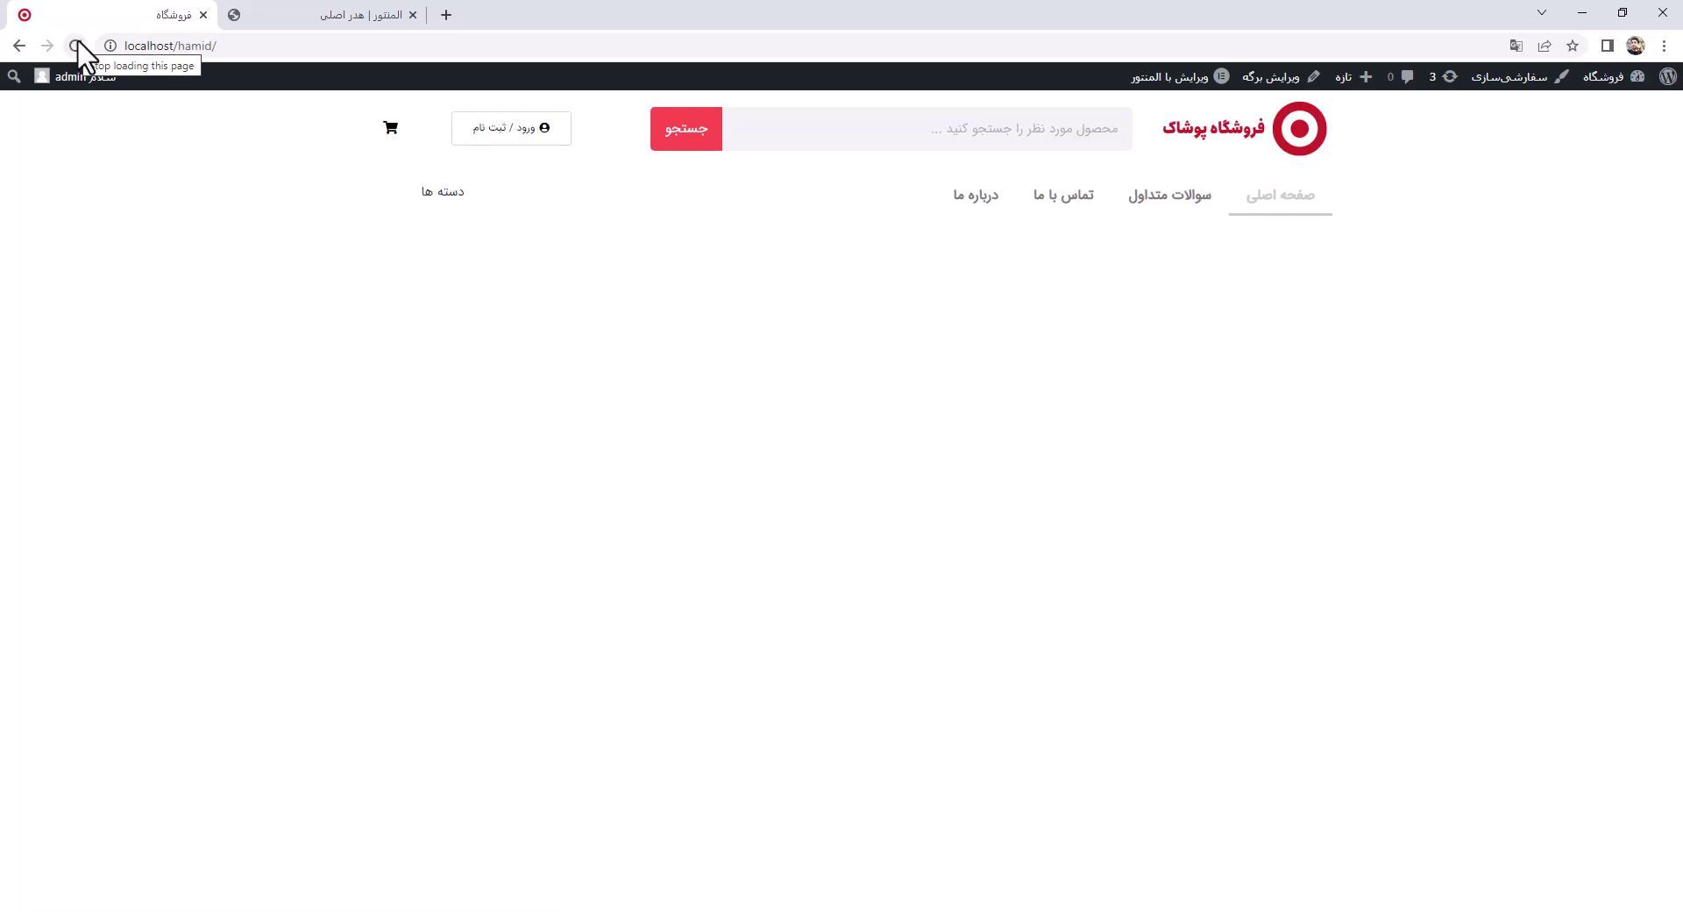
double_click(1215, 14)
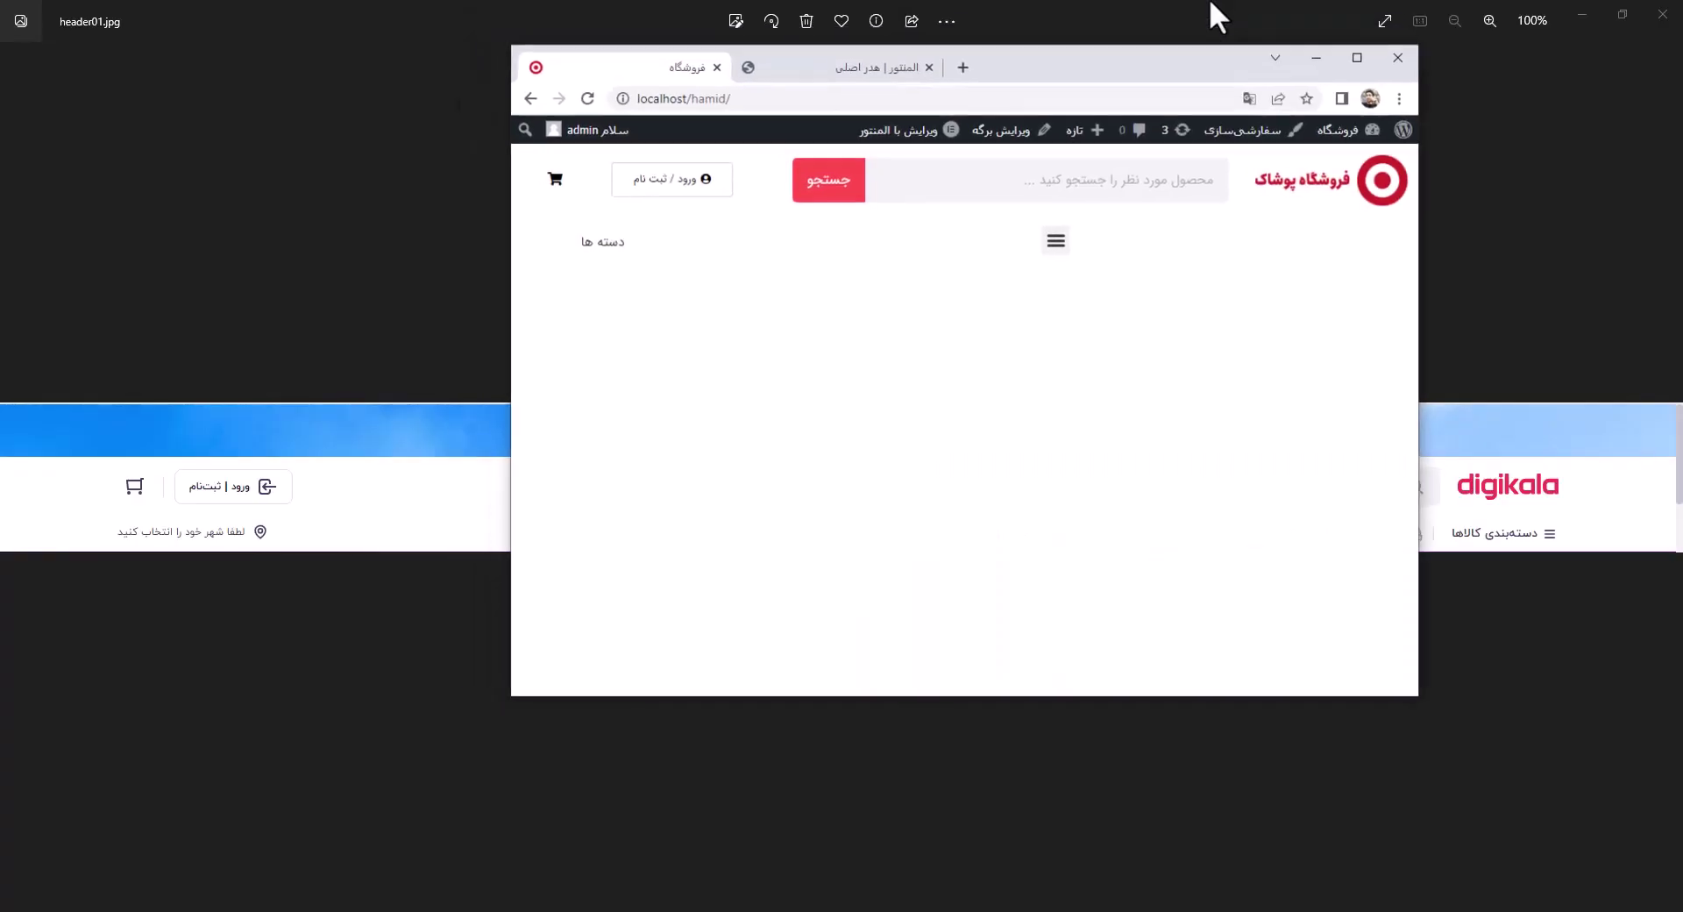
double_click(1197, 81)
mouse_move(1186, 79)
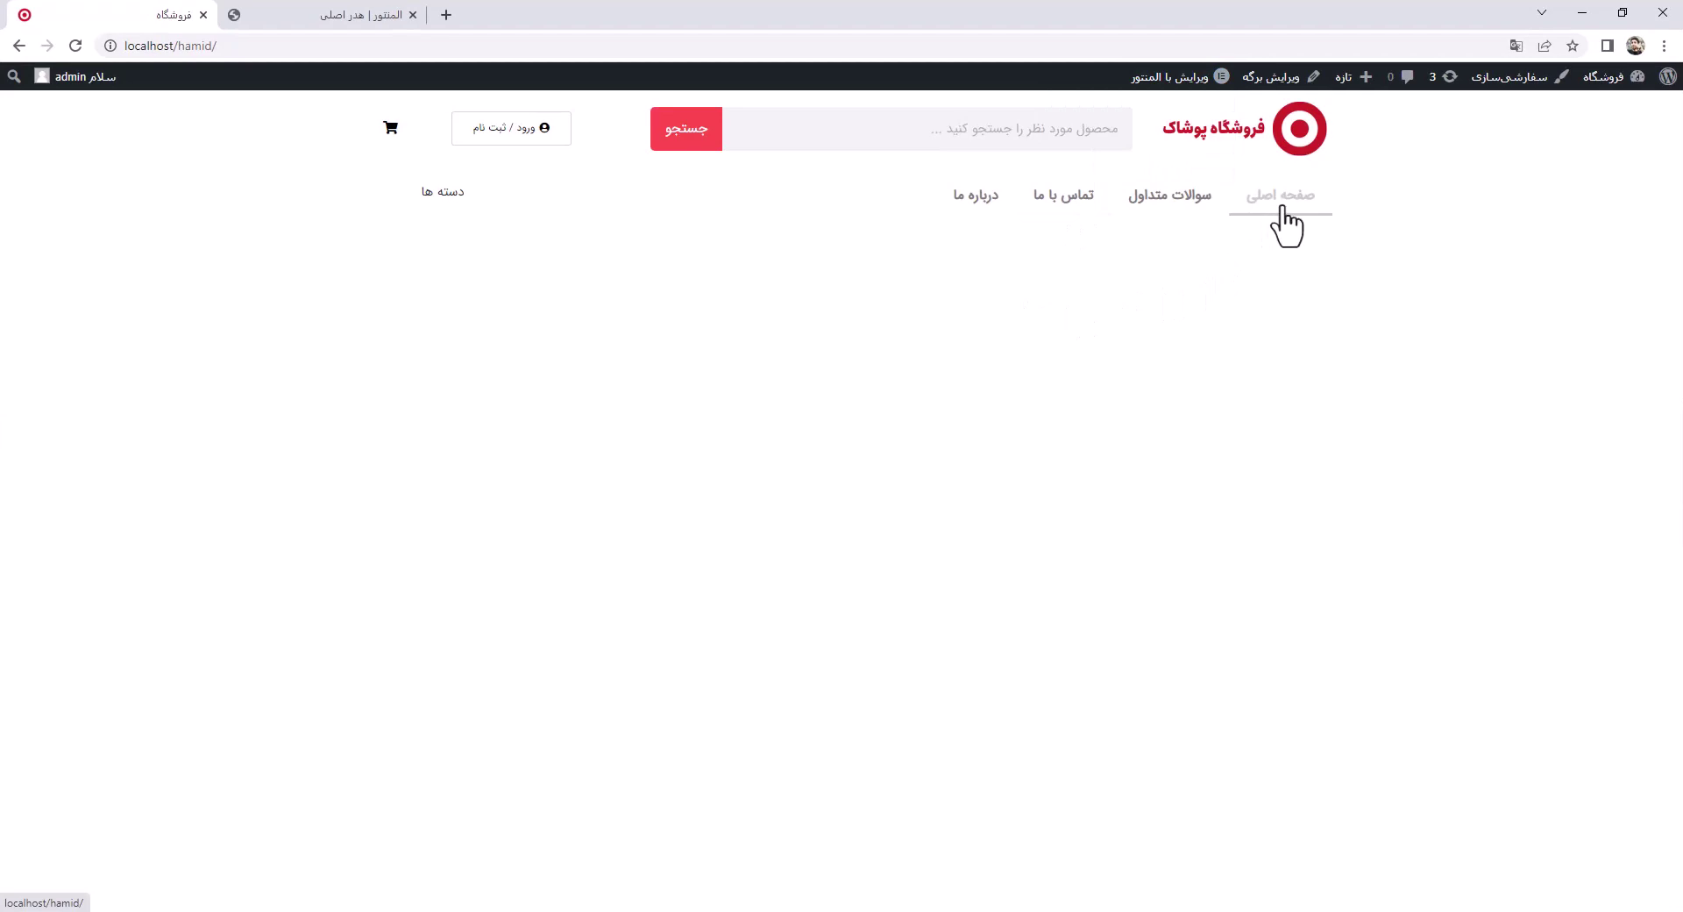
Open the header's WordPress Menu widget for editing and check the menu's active item on the live "سوالات متداول" page
click(340, 15)
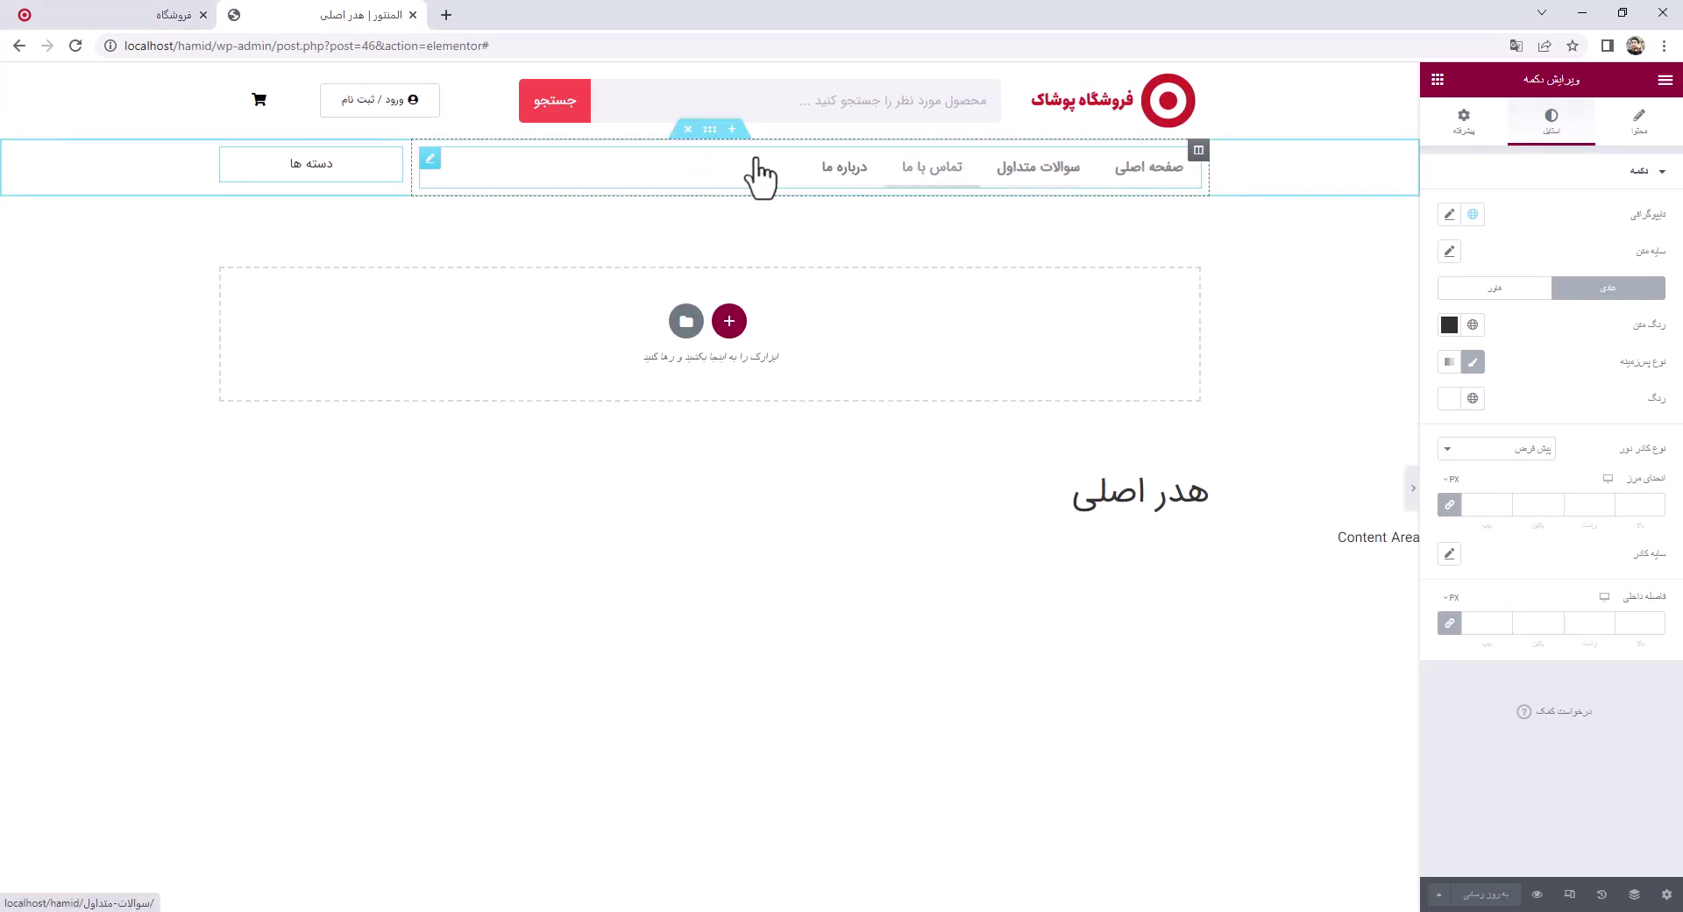
click(430, 162)
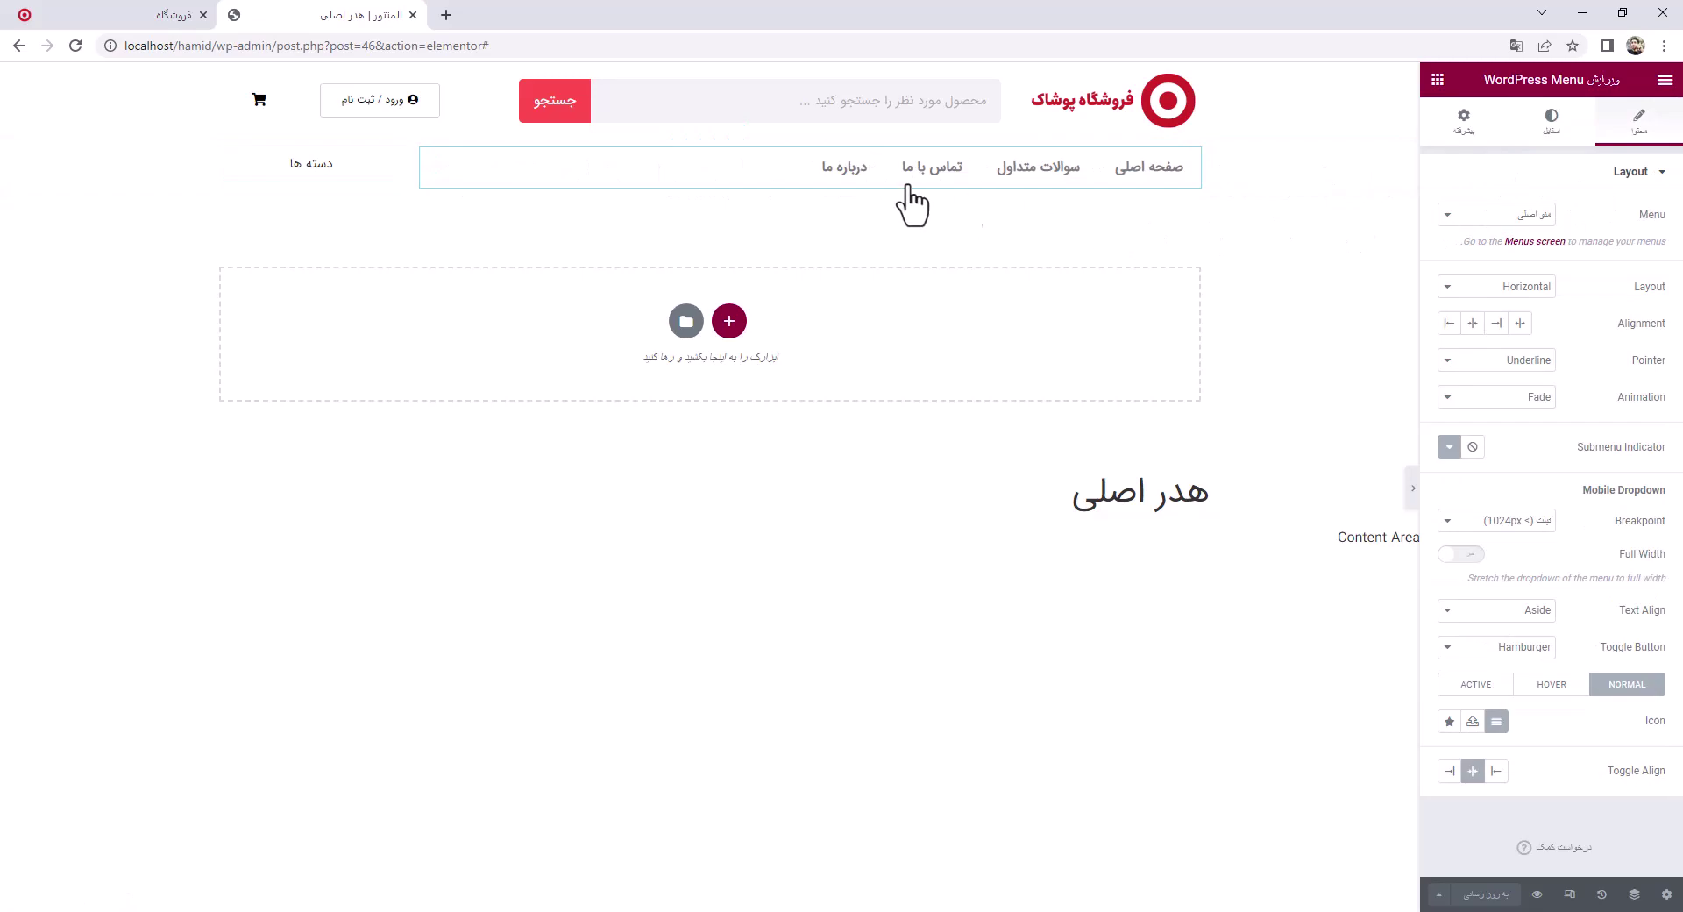
click(132, 15)
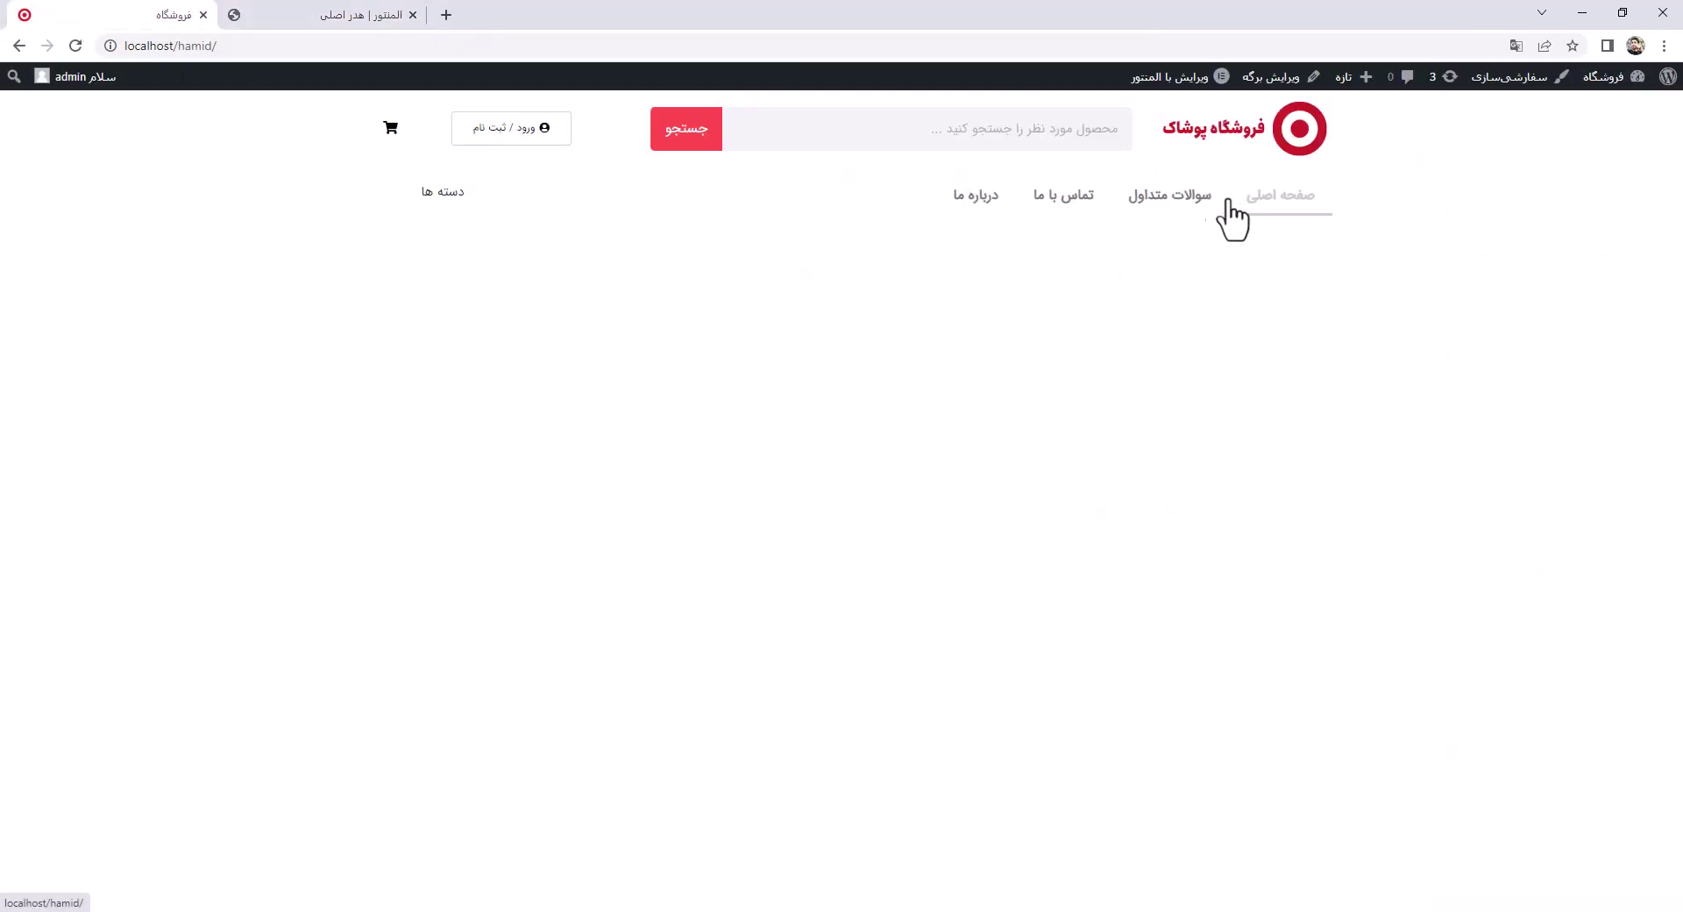
click(1177, 206)
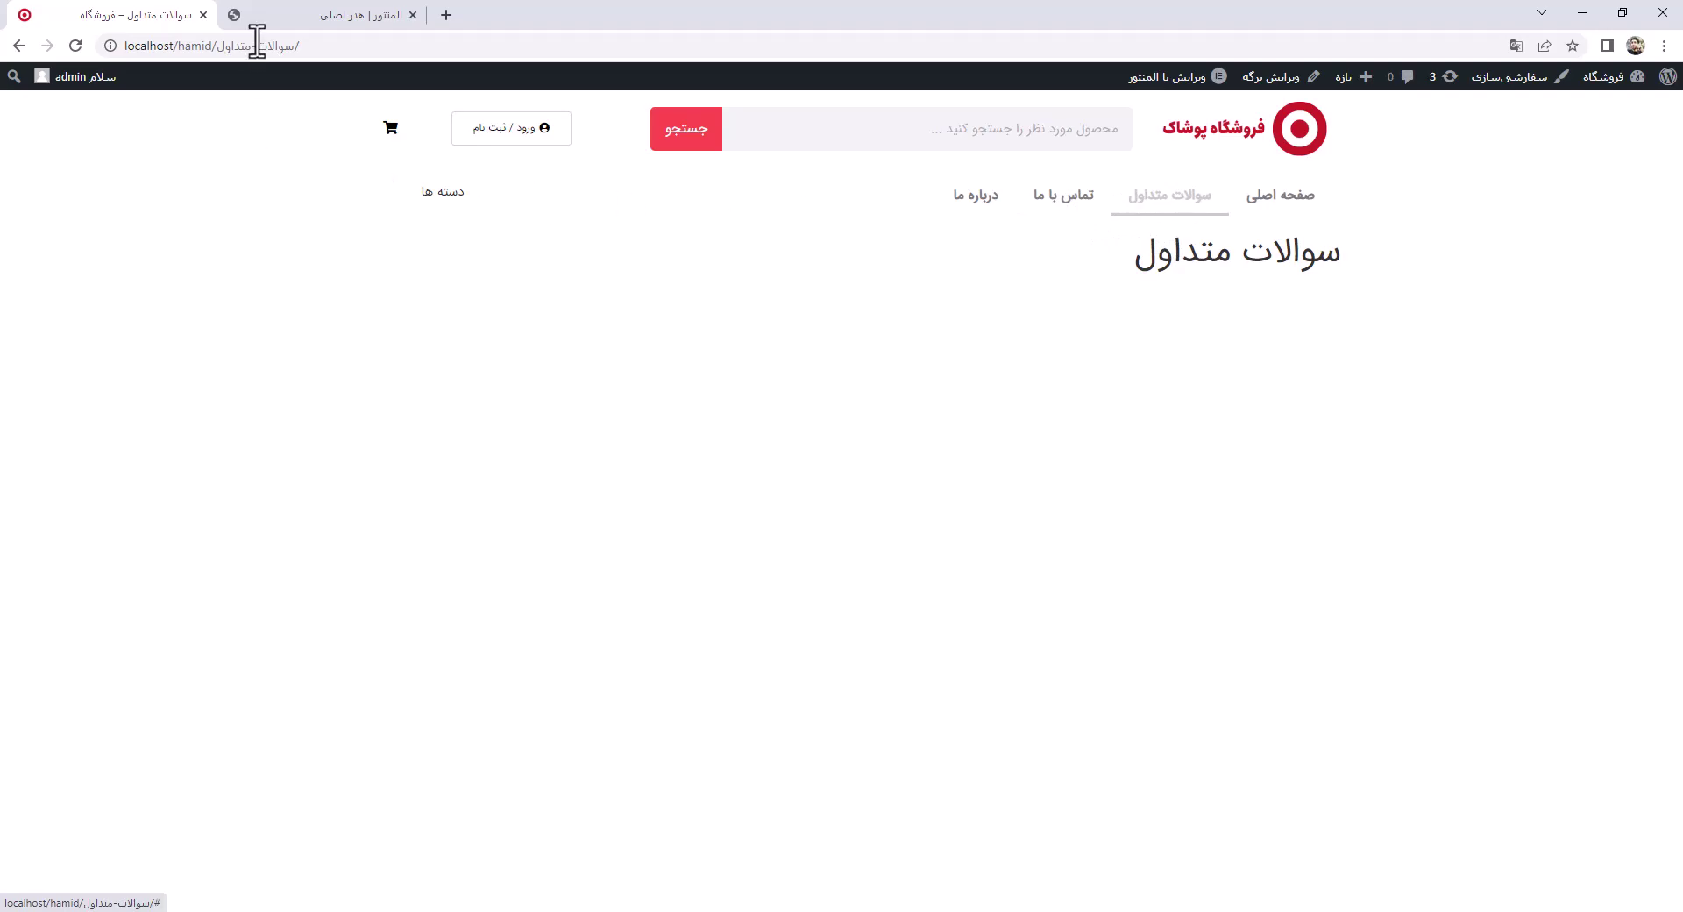
Set the WordPress Menu widget's hover text colour to the light red #F96C6C
click(271, 15)
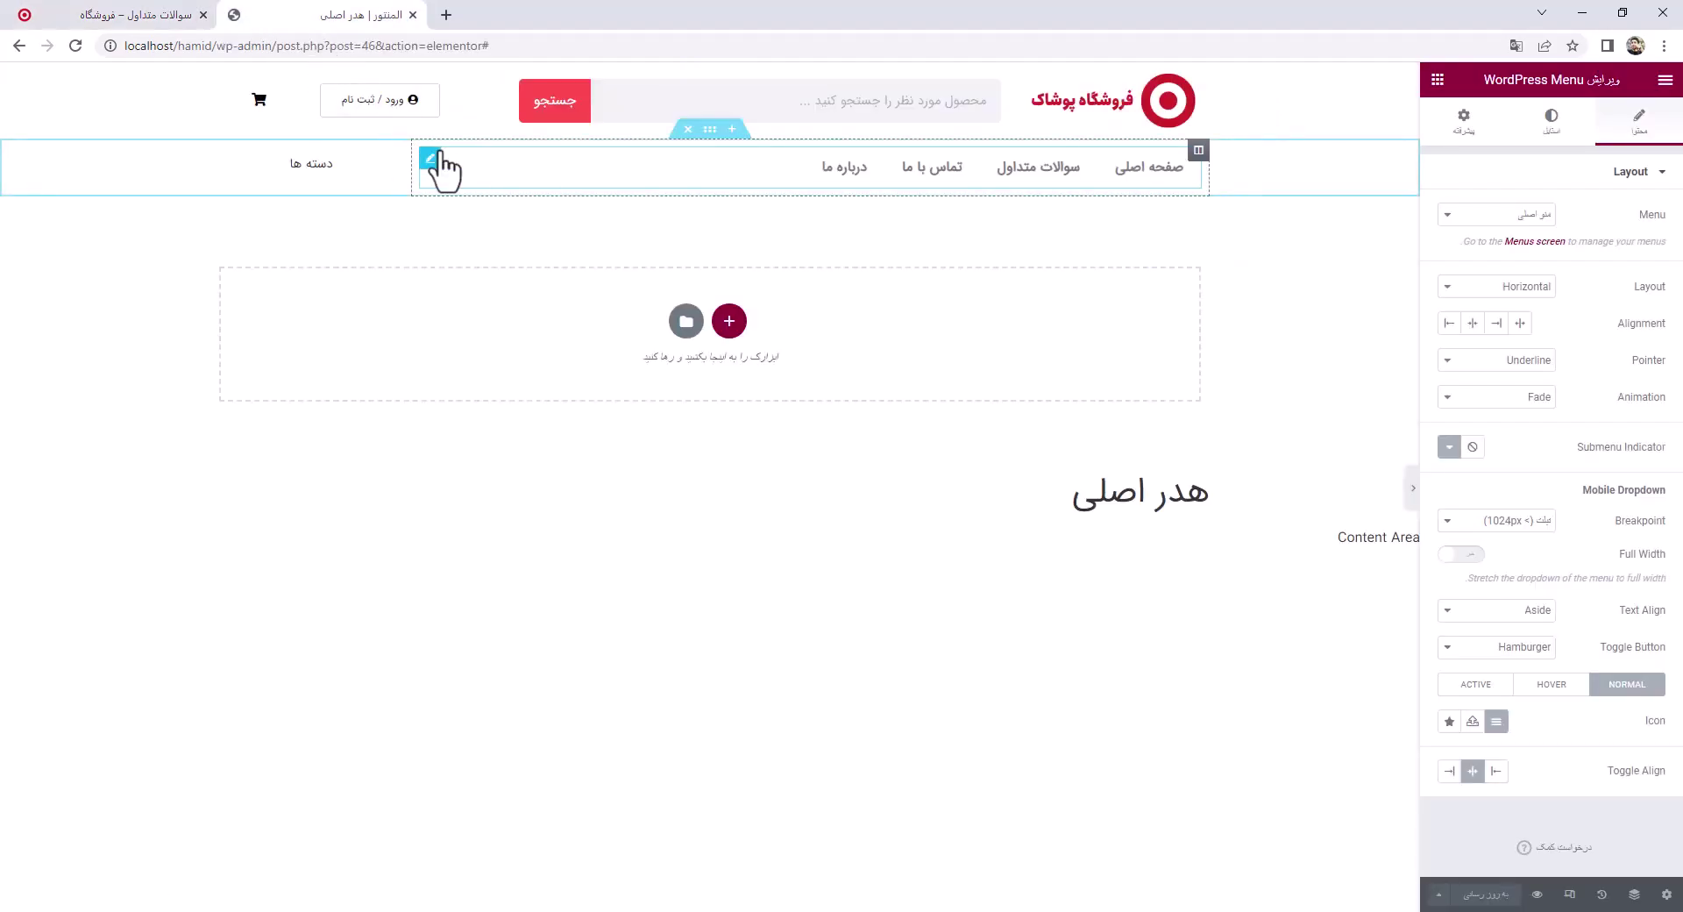
click(1552, 123)
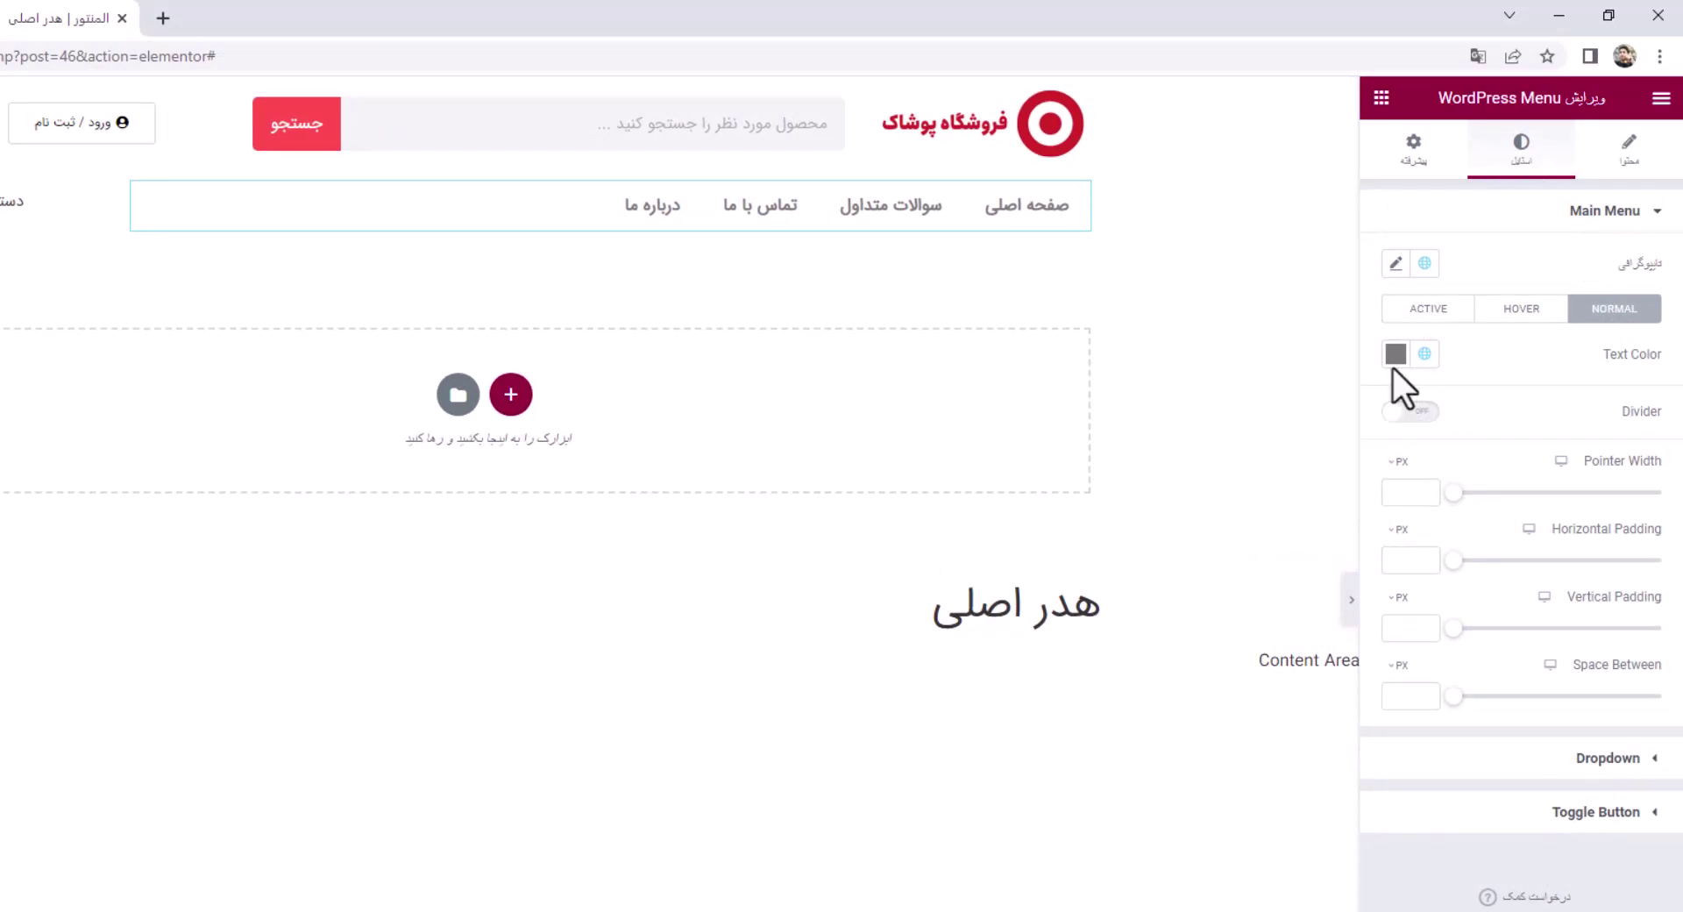
click(1526, 318)
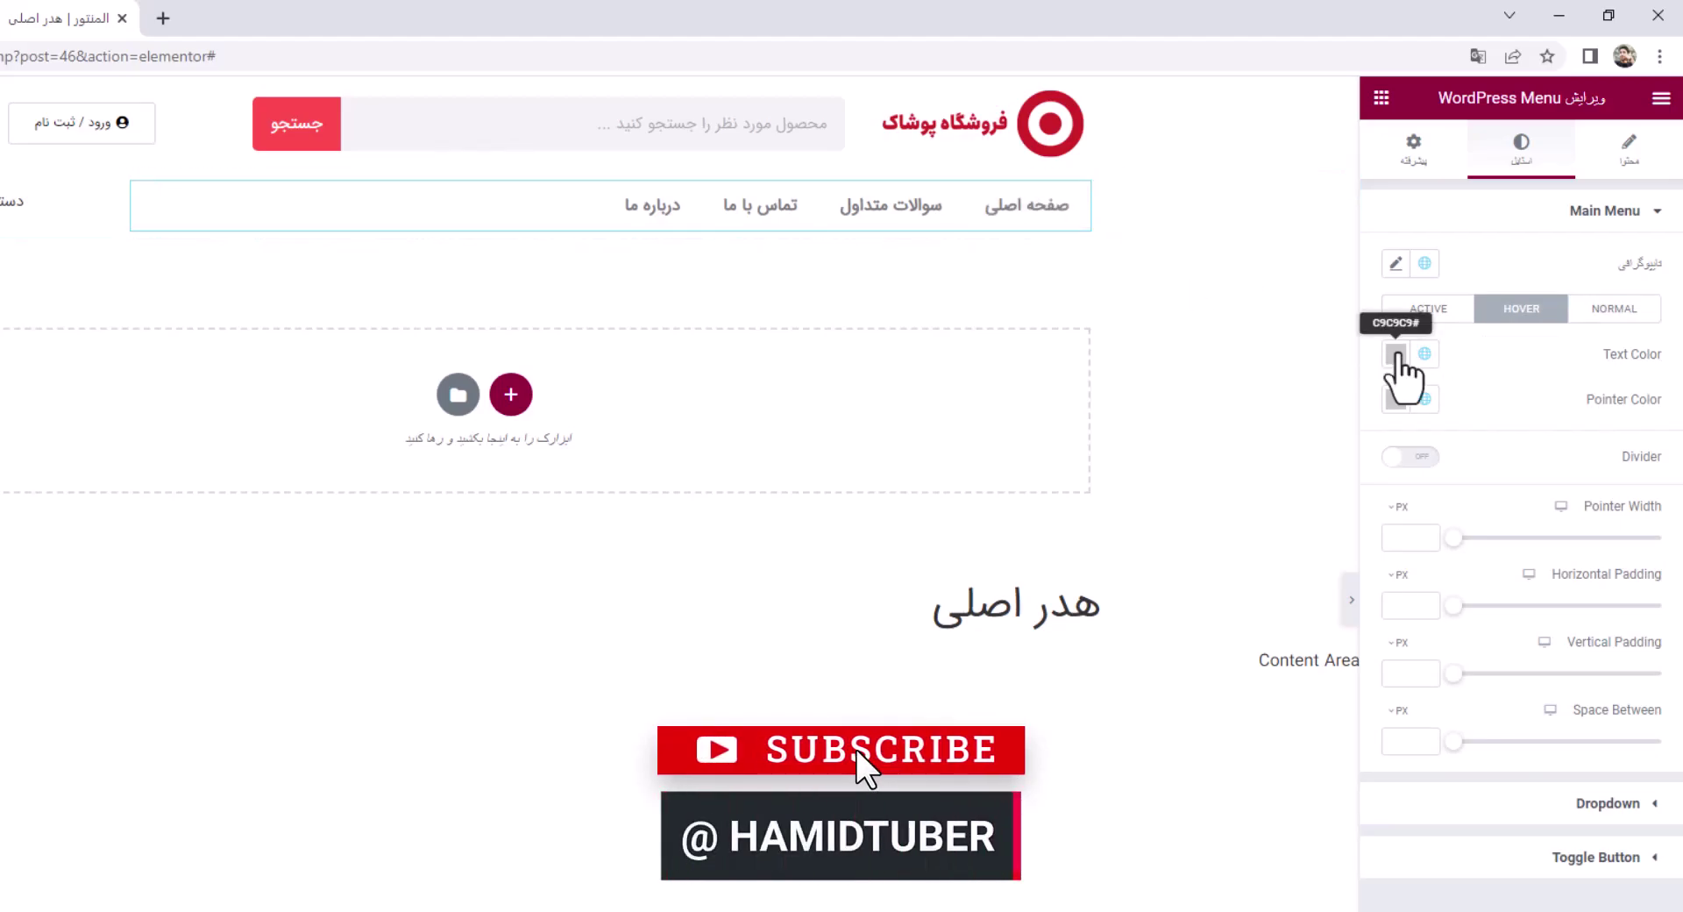
click(1398, 354)
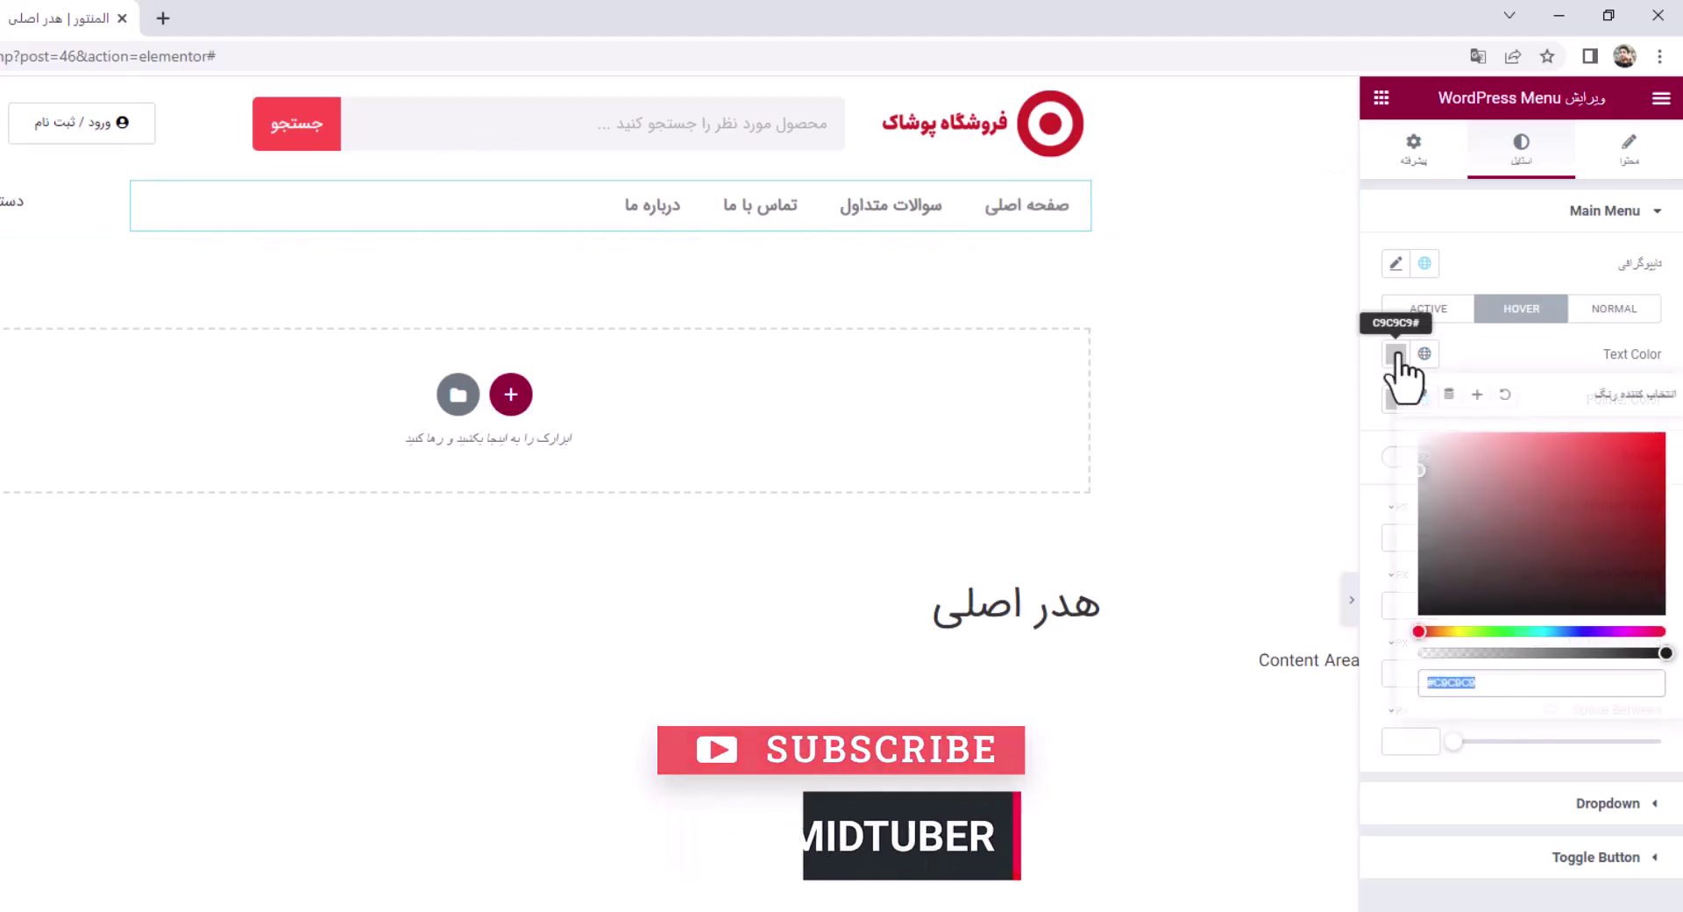
click(1561, 438)
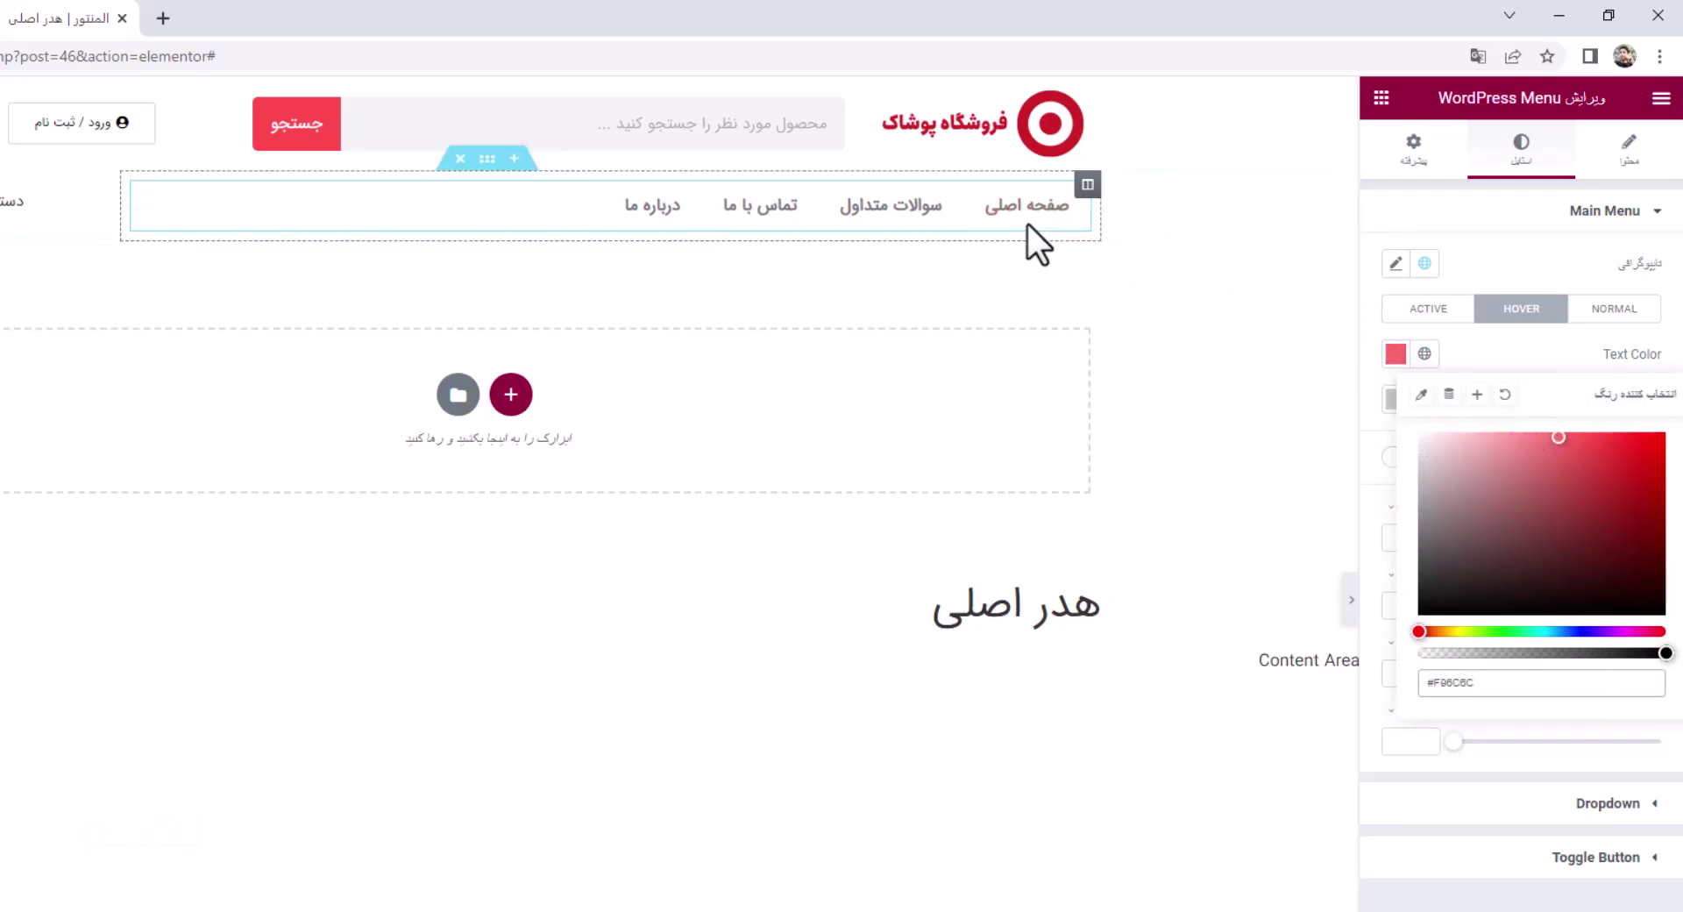
Set the menu's active text colour to #FF7878 and update the header template
click(1428, 309)
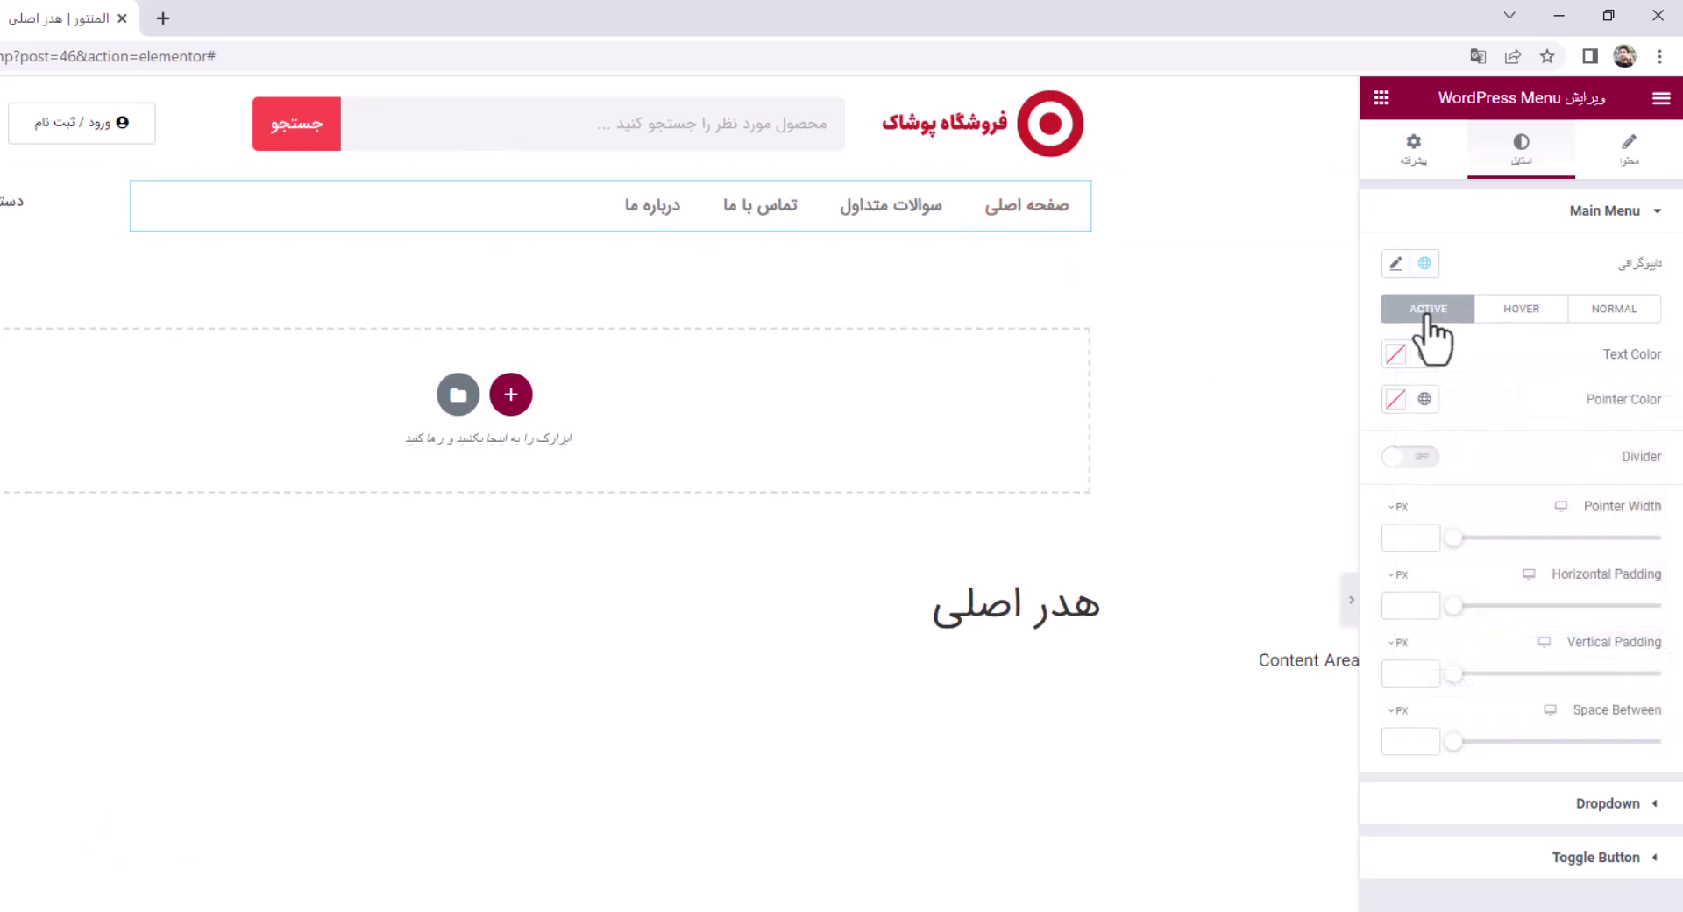
click(1396, 360)
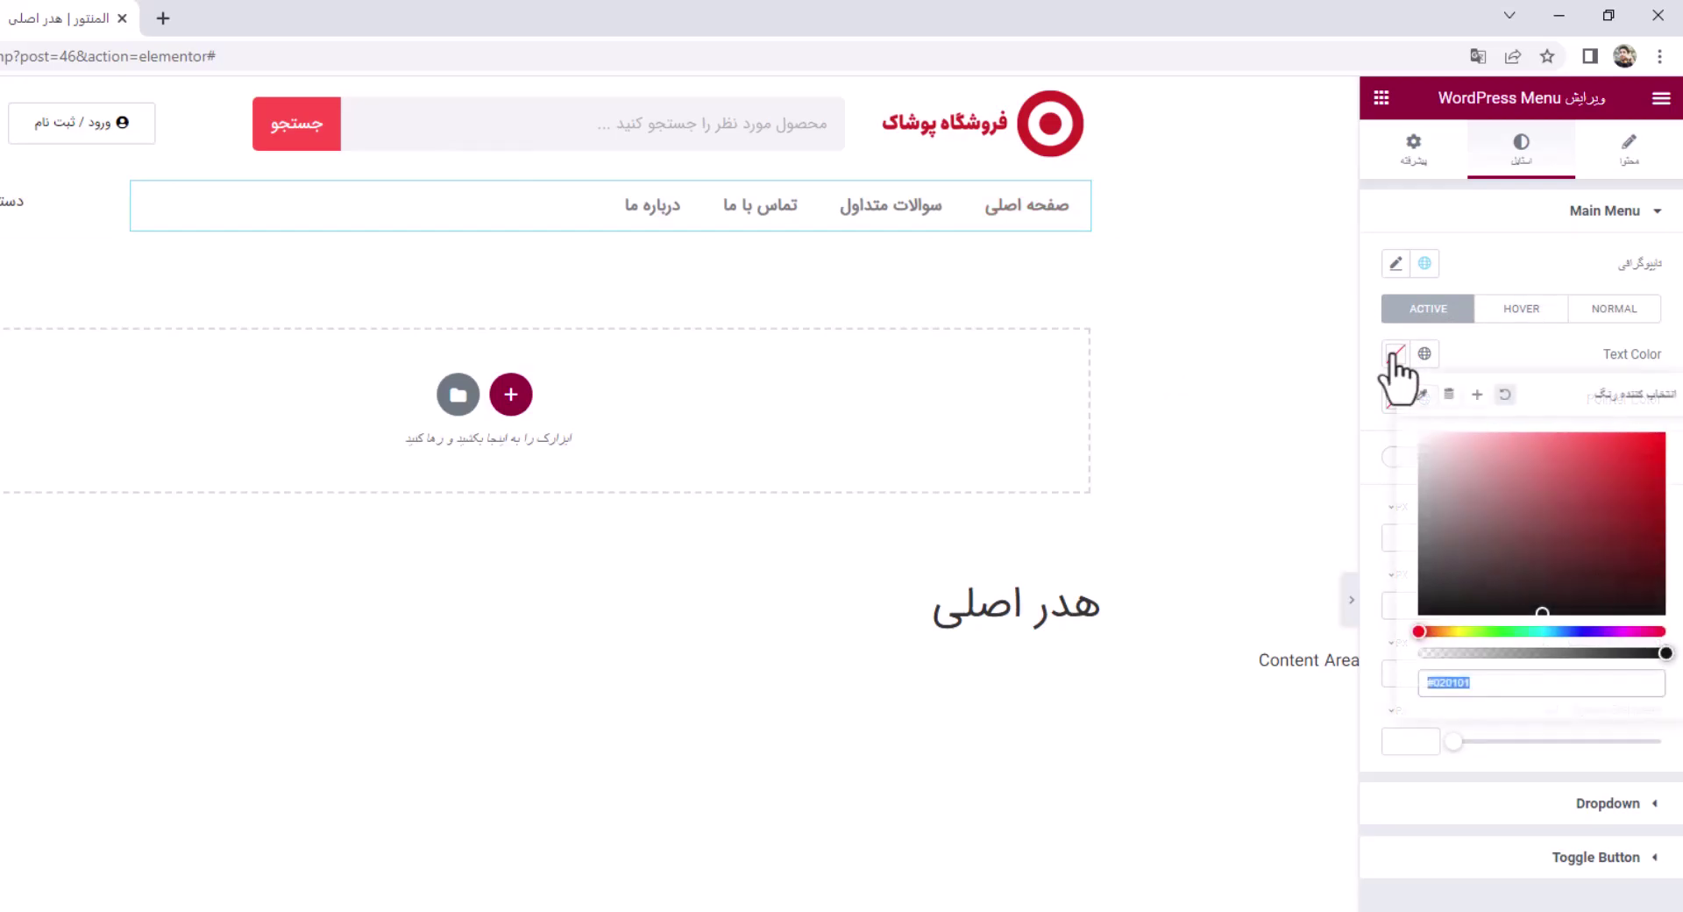
click(1542, 430)
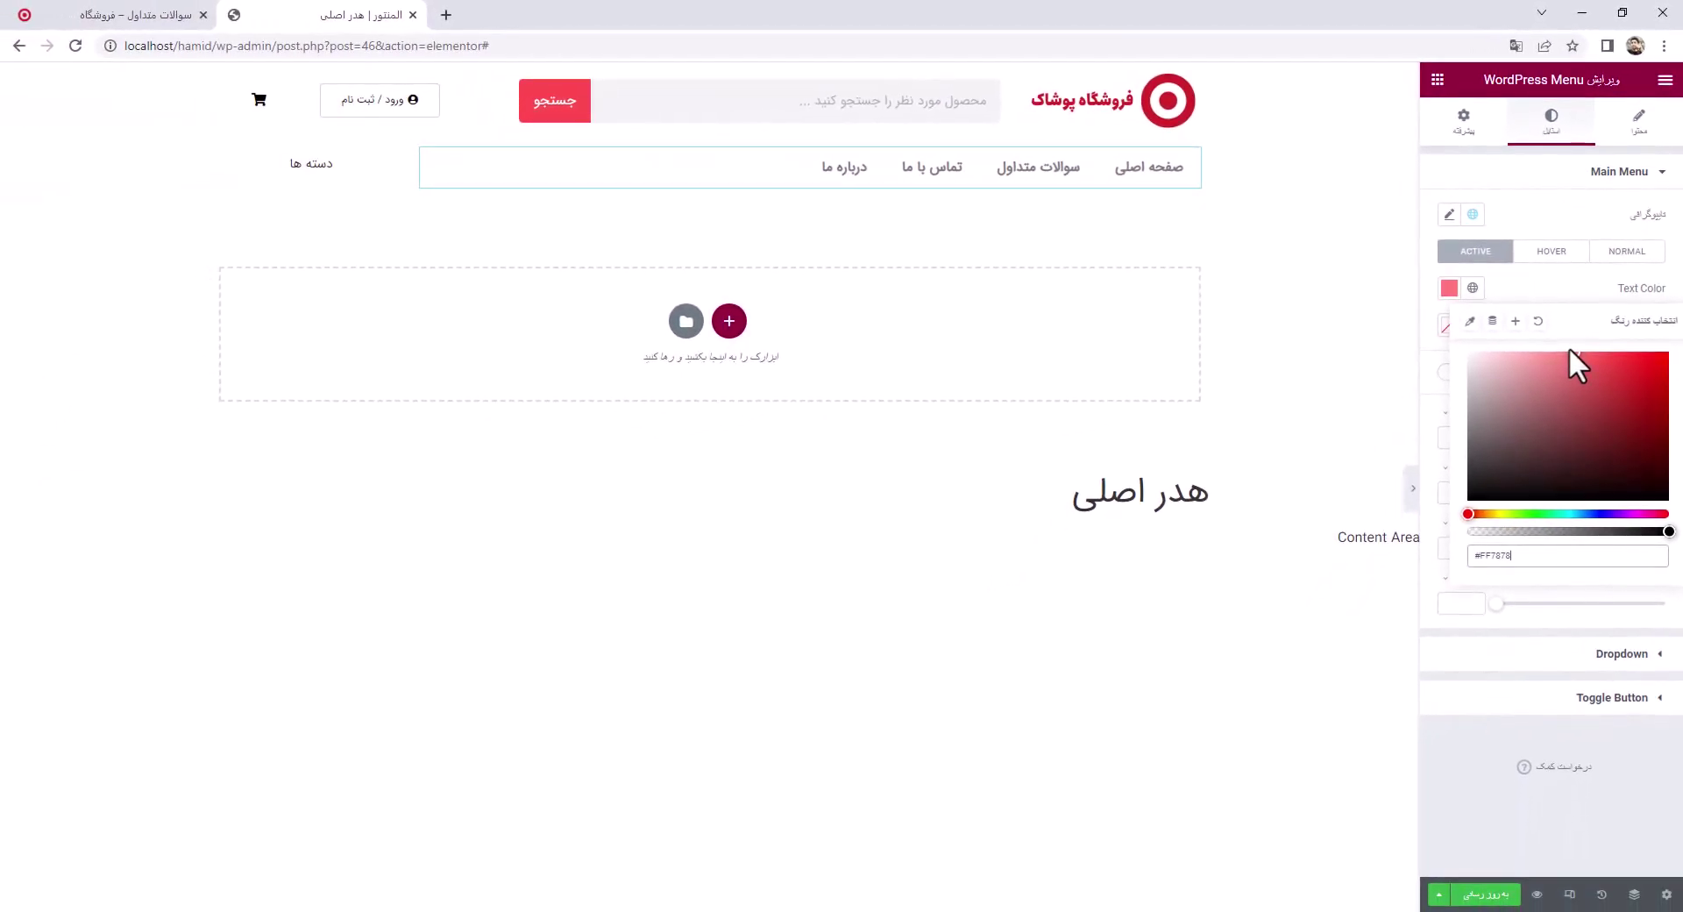
click(1550, 324)
click(1486, 894)
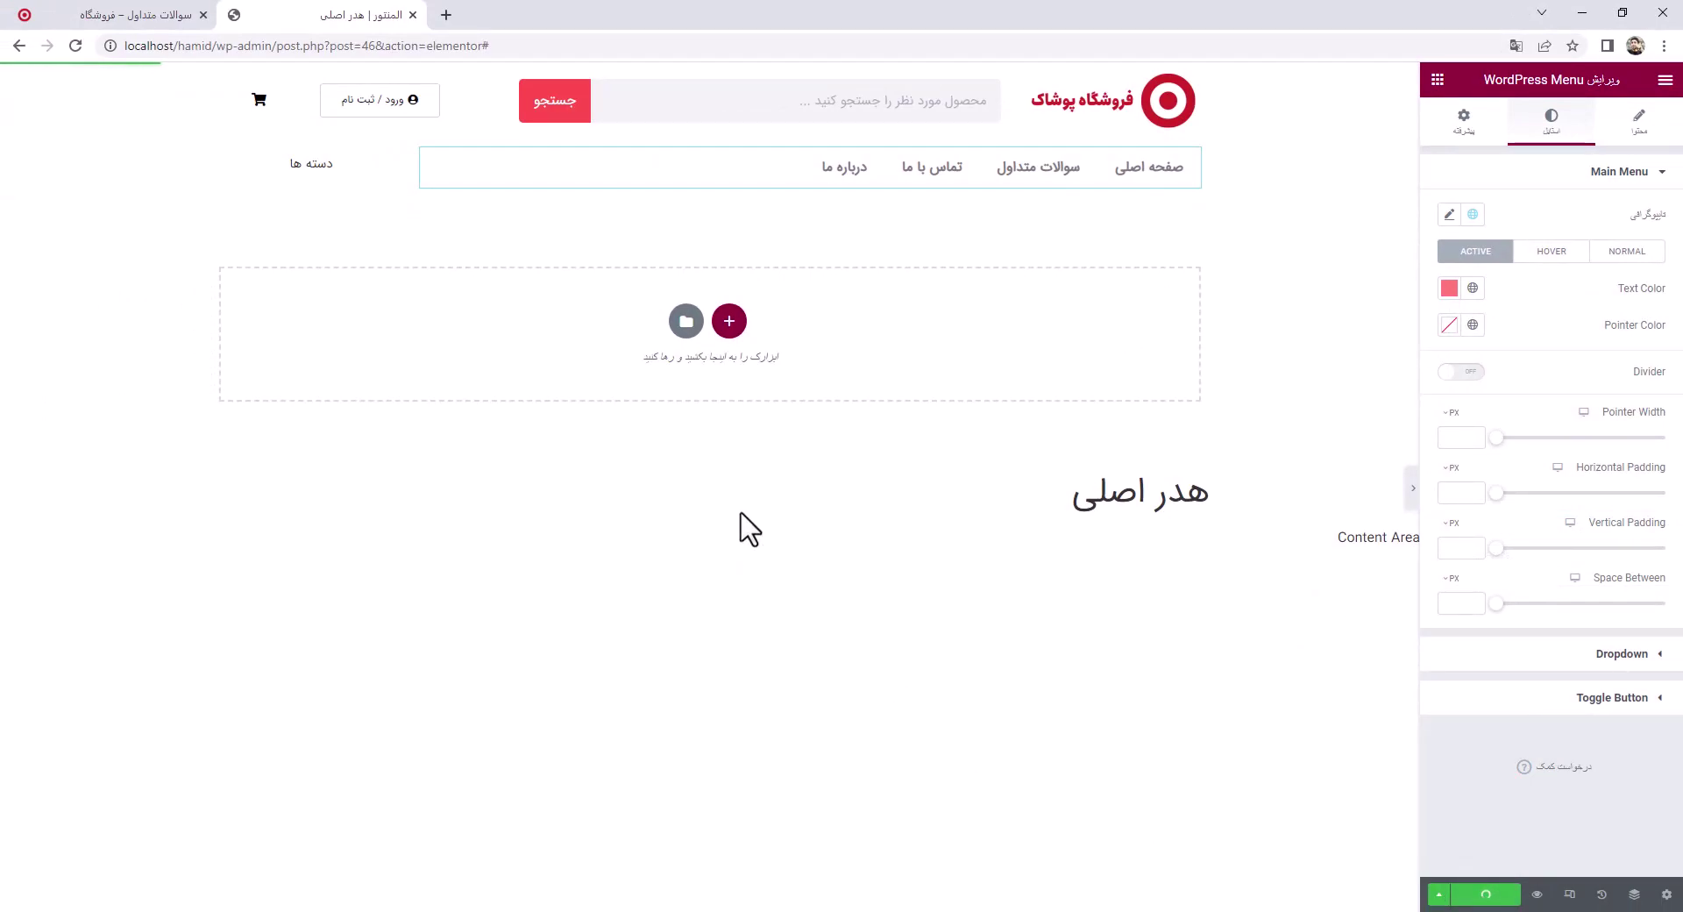
Reload the live "سوالات متداول" page to check the active menu item's colour, and return to the header editor
click(101, 15)
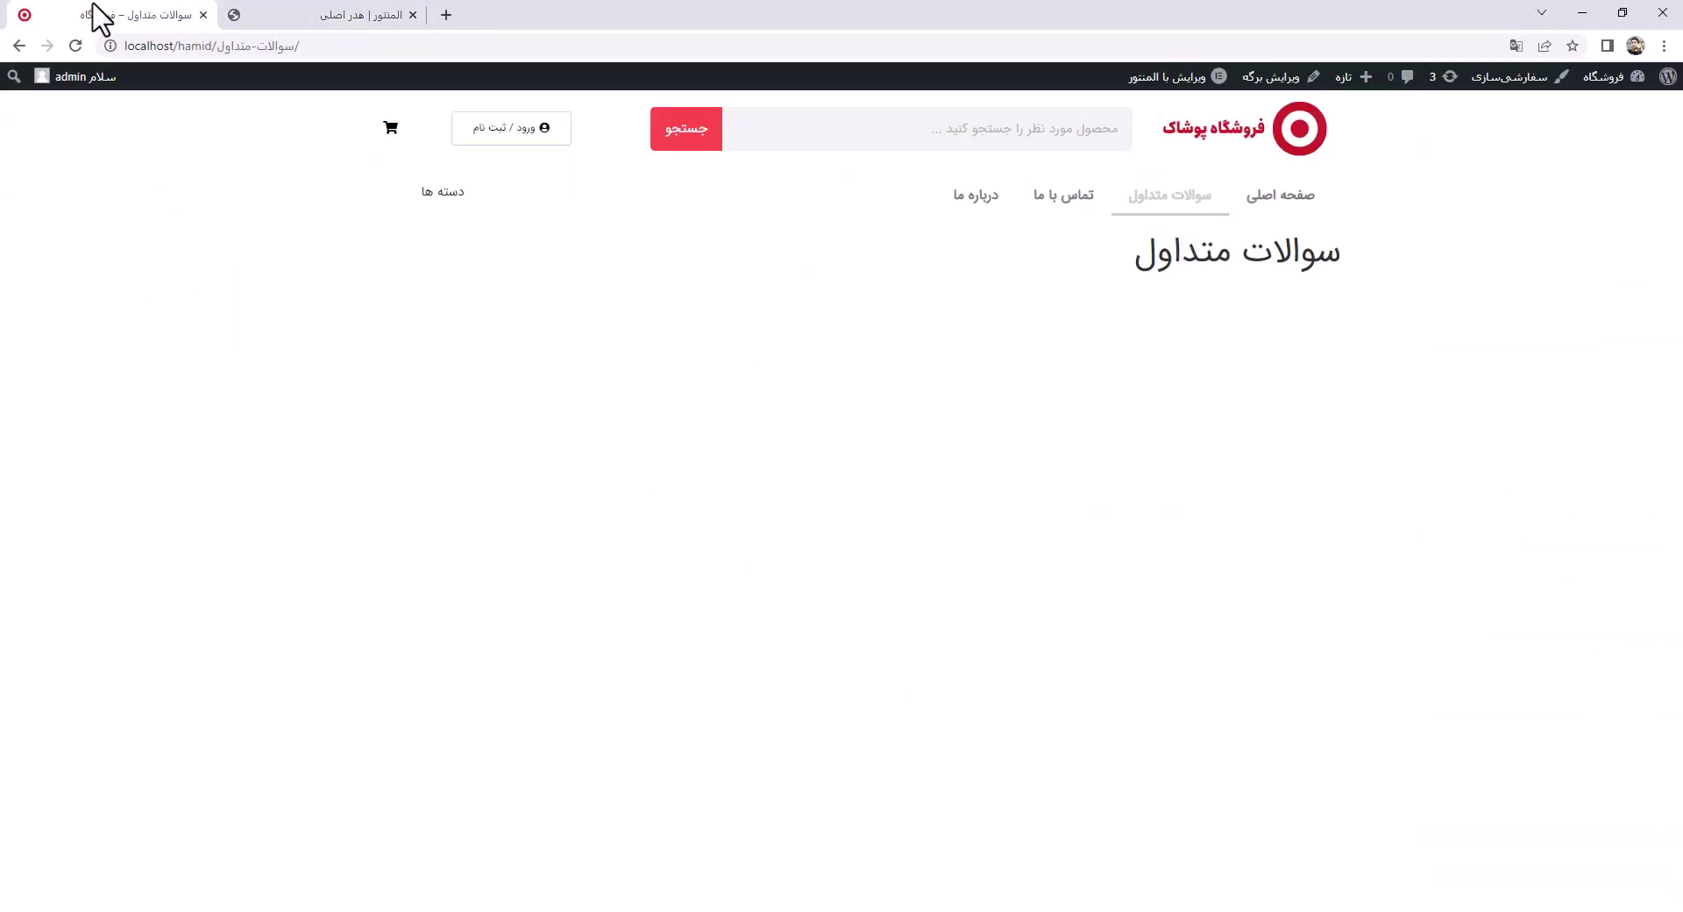
click(77, 44)
click(331, 21)
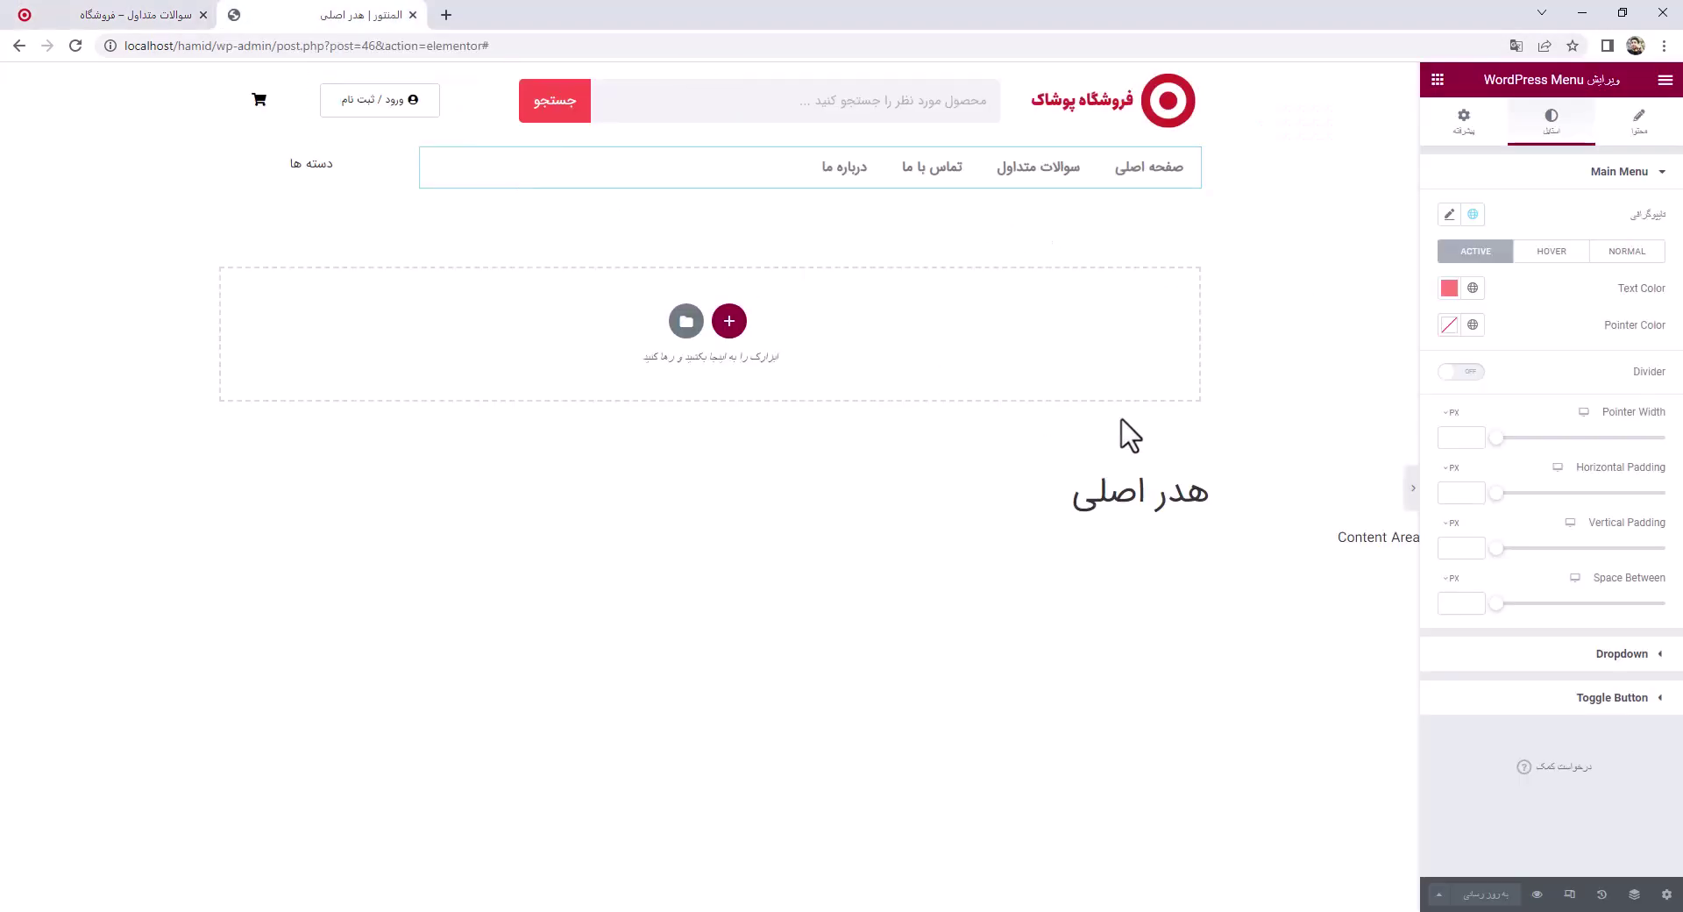
Copy the active text colour #FF7878 and apply it to the menu's active pointer colour
click(1447, 287)
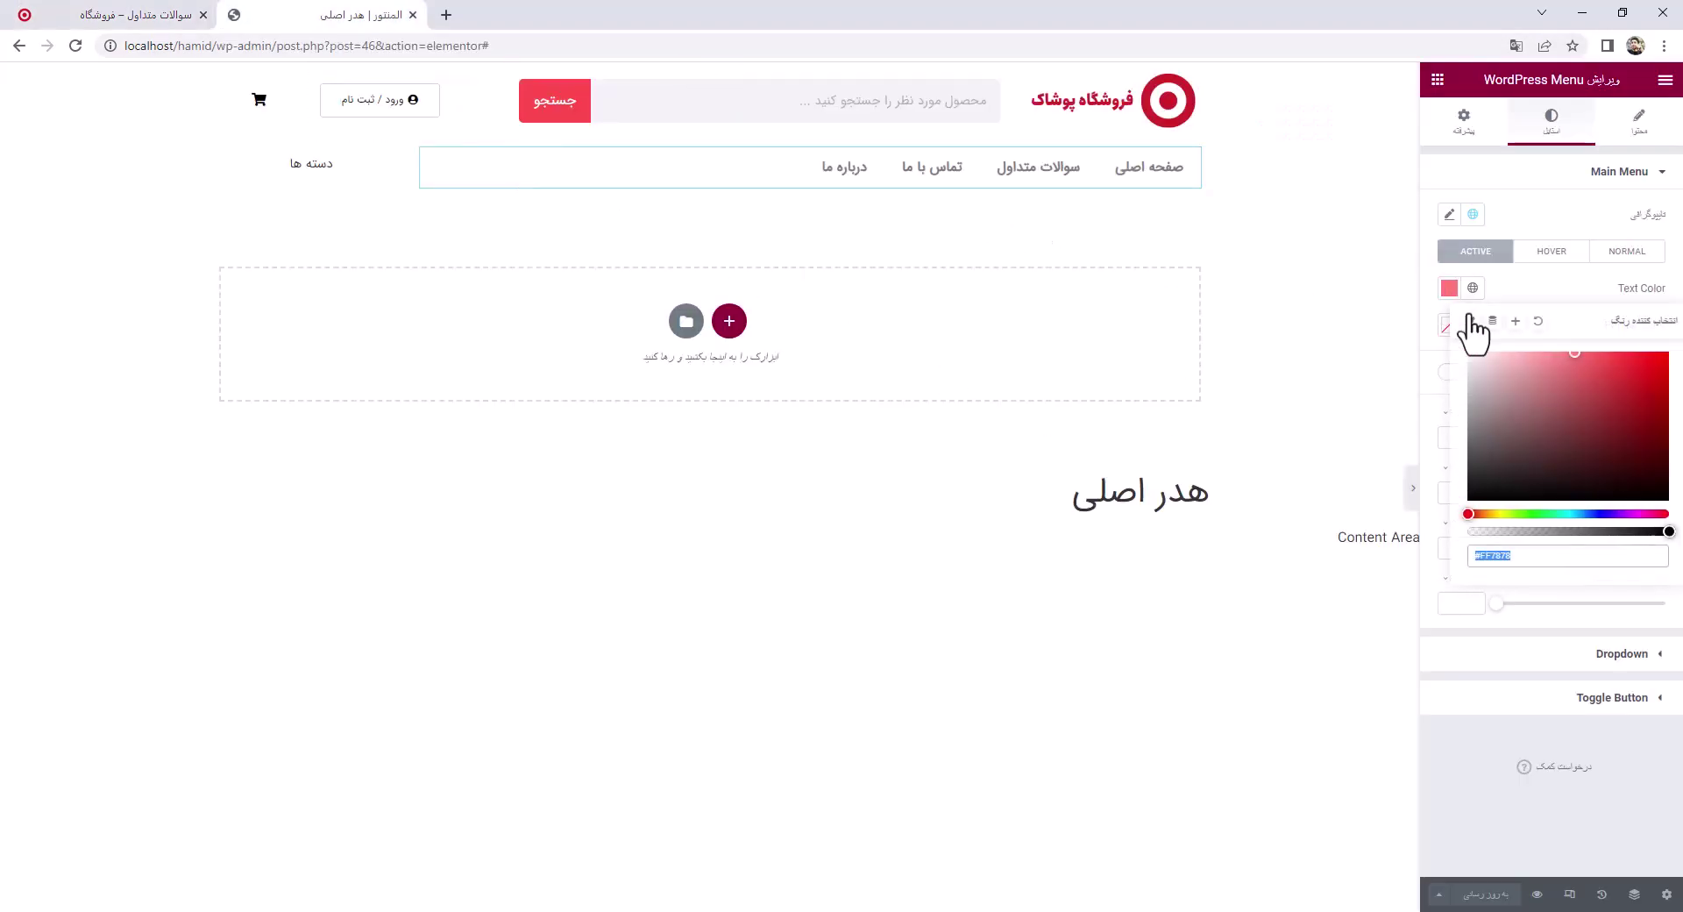
right_click(1498, 557)
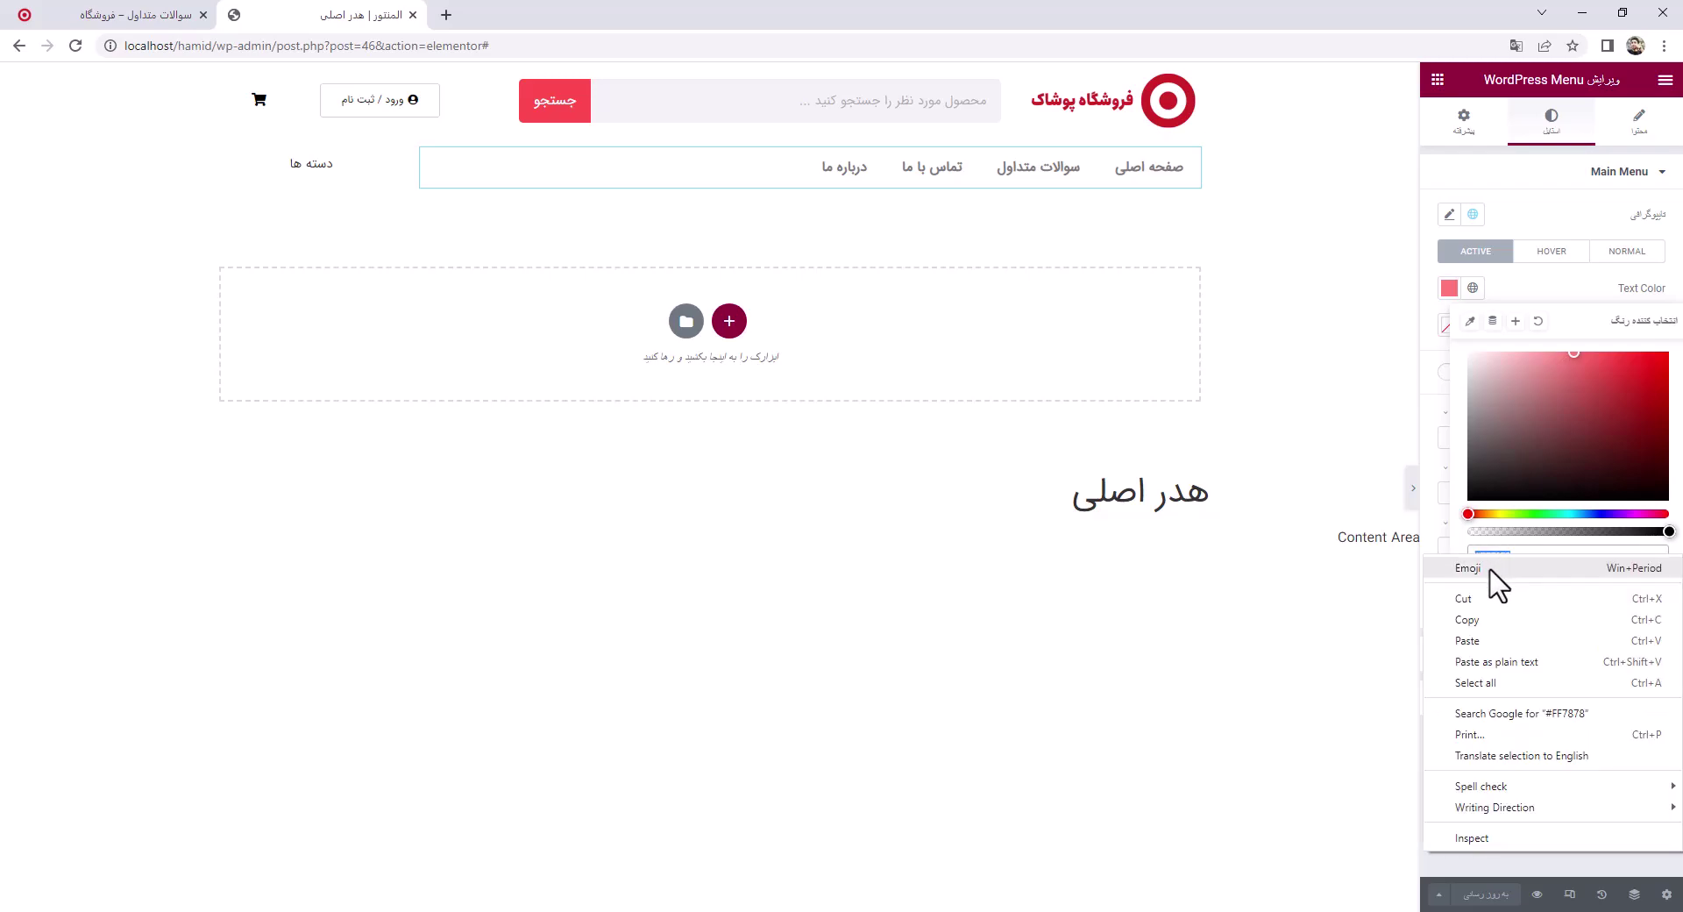
click(1479, 629)
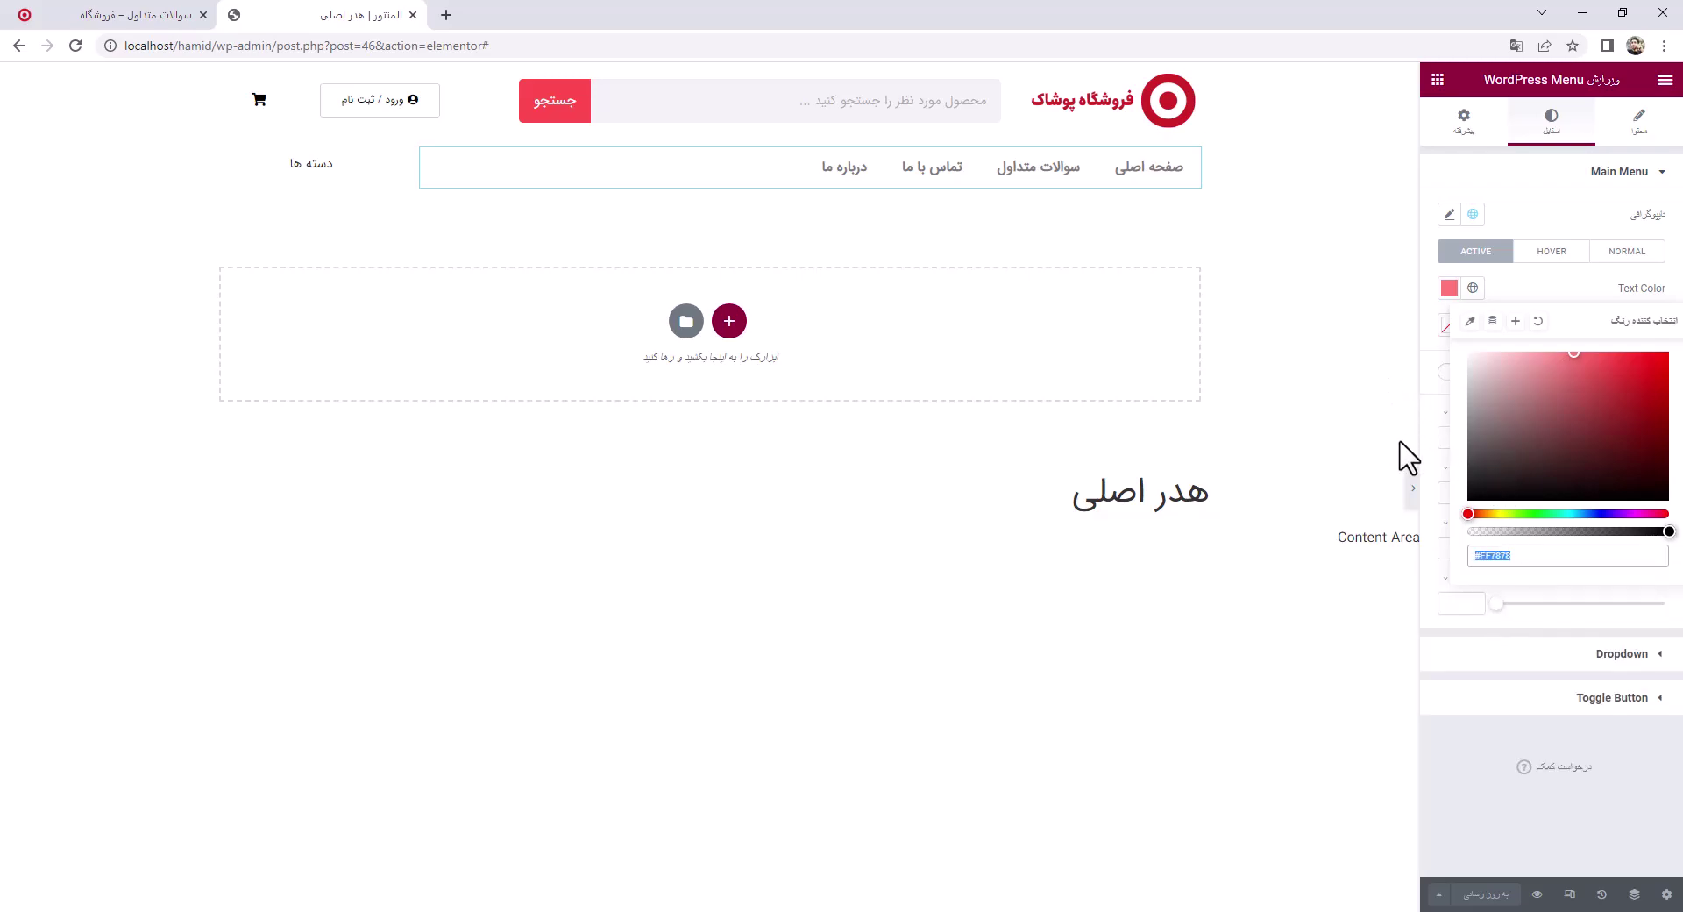
click(1490, 338)
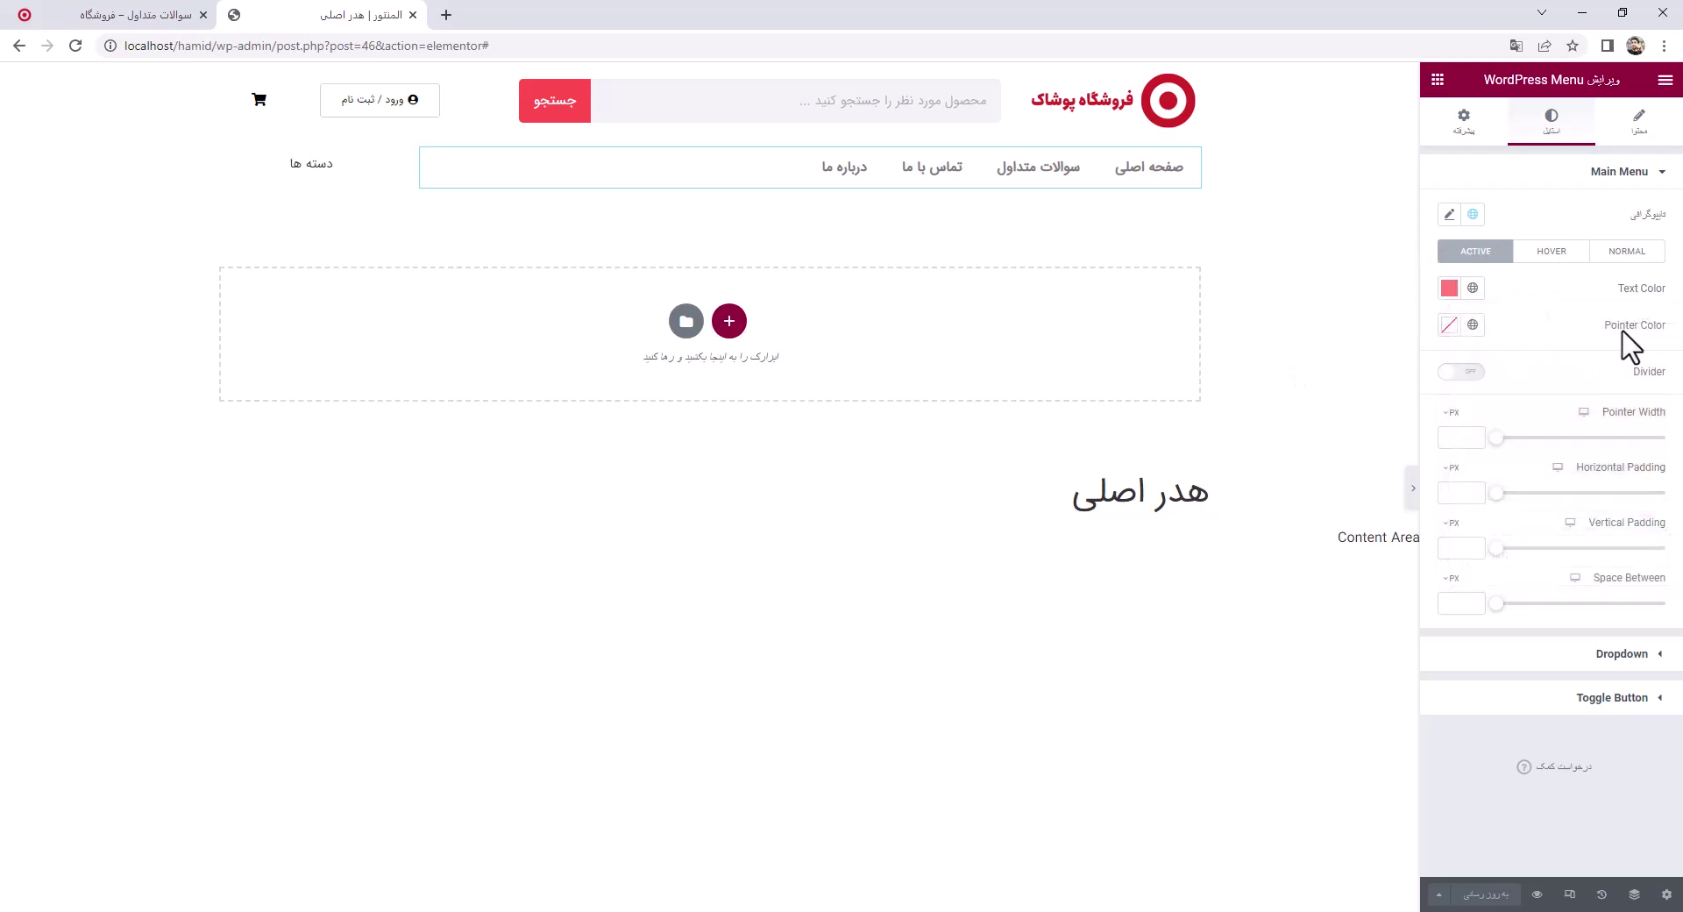
click(1451, 326)
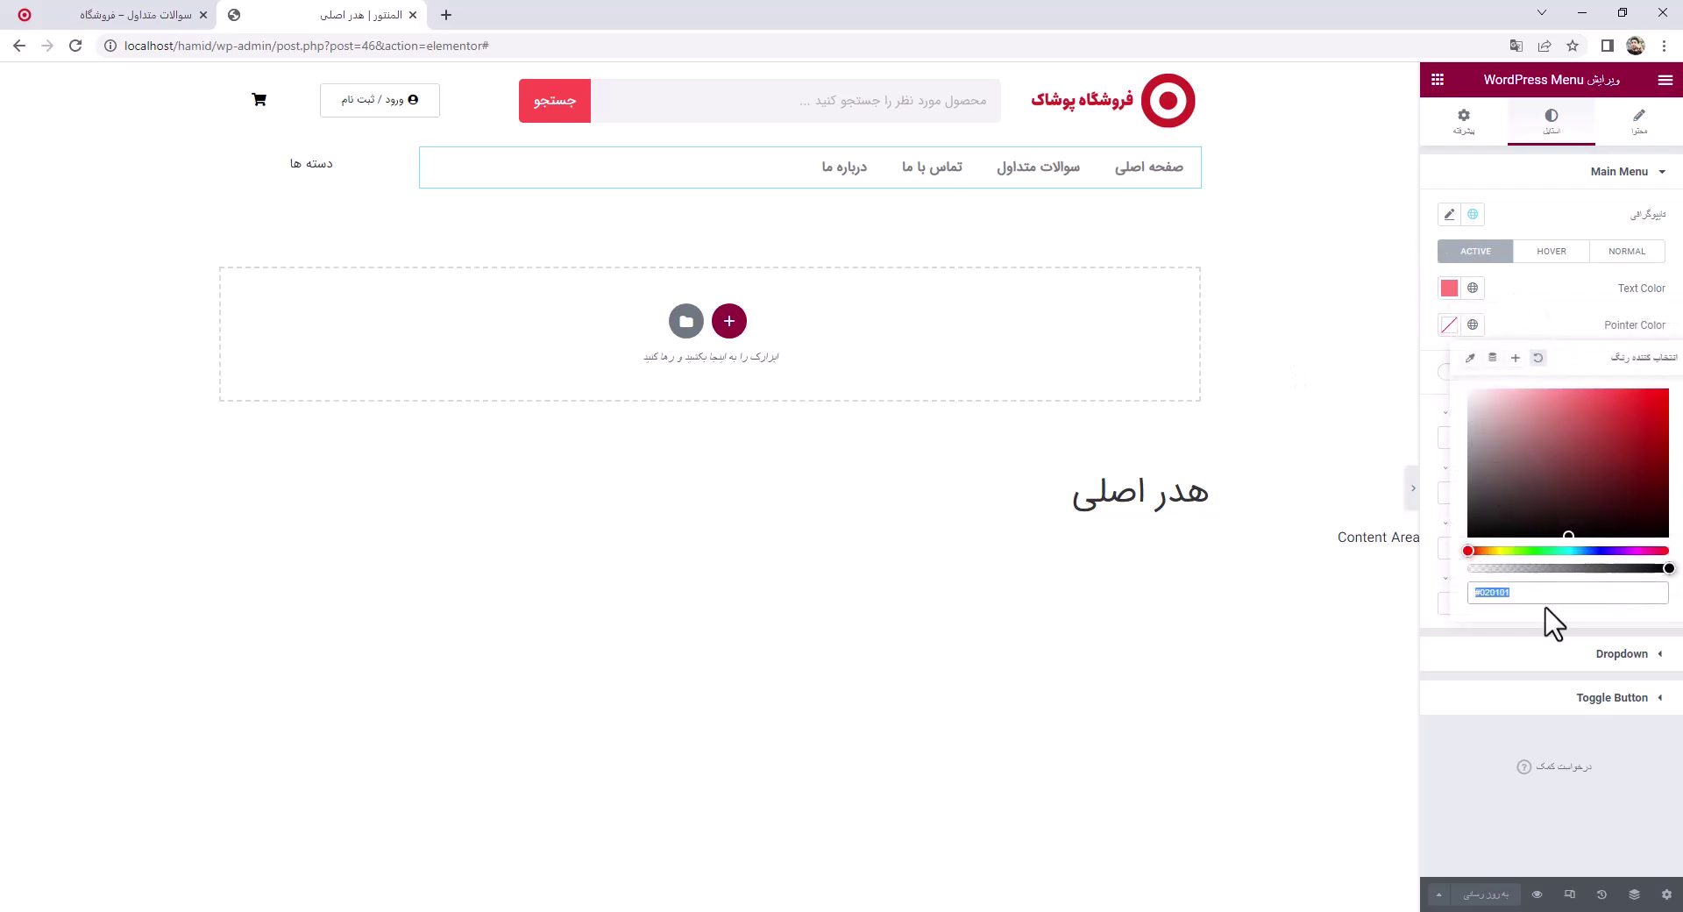
key(ctrl+v)
click(1495, 766)
Apply the copied colour #FF7878 to the menu's hover pointer colour and update the header template
click(1549, 256)
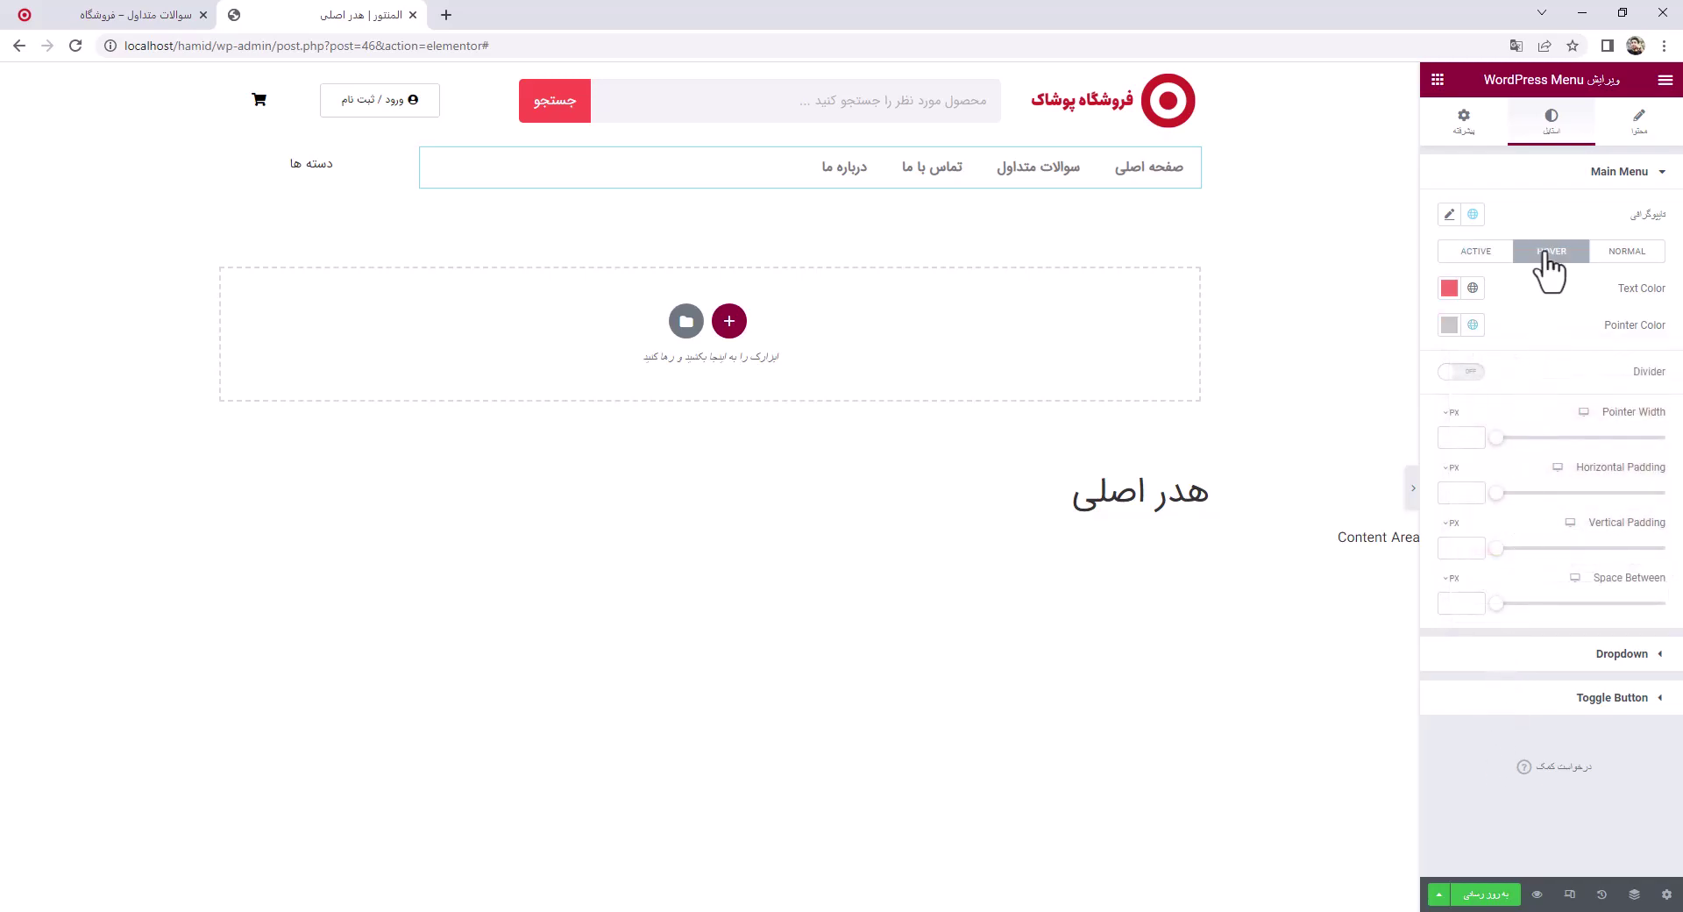
click(1449, 325)
key(ctrl+v)
click(1618, 255)
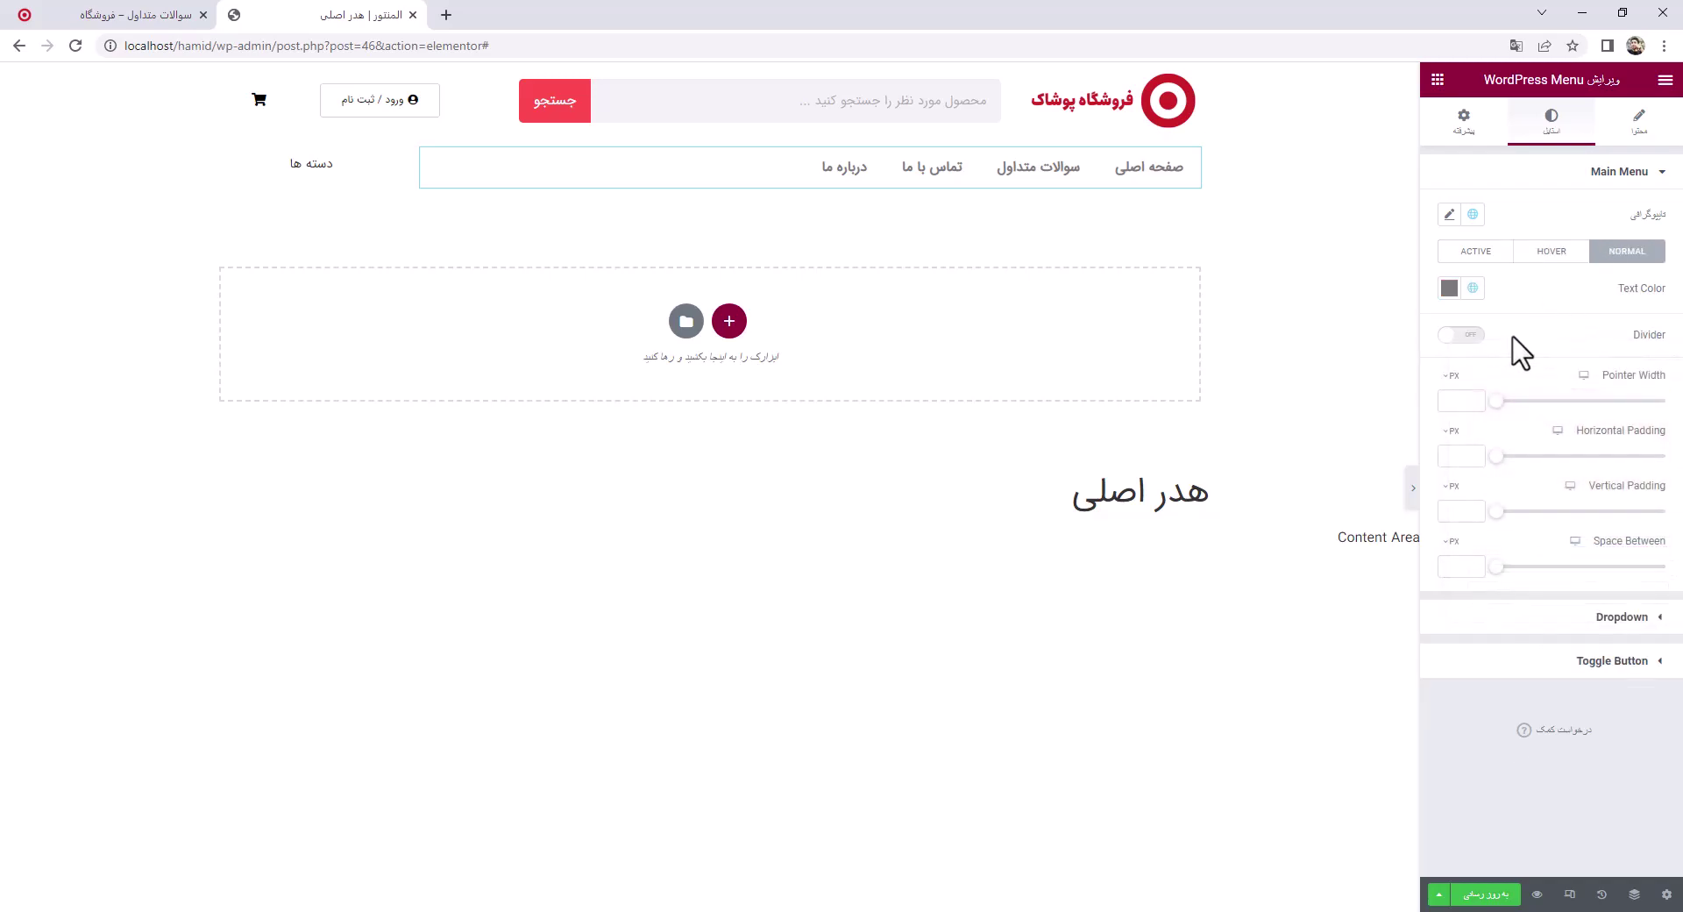
click(1485, 895)
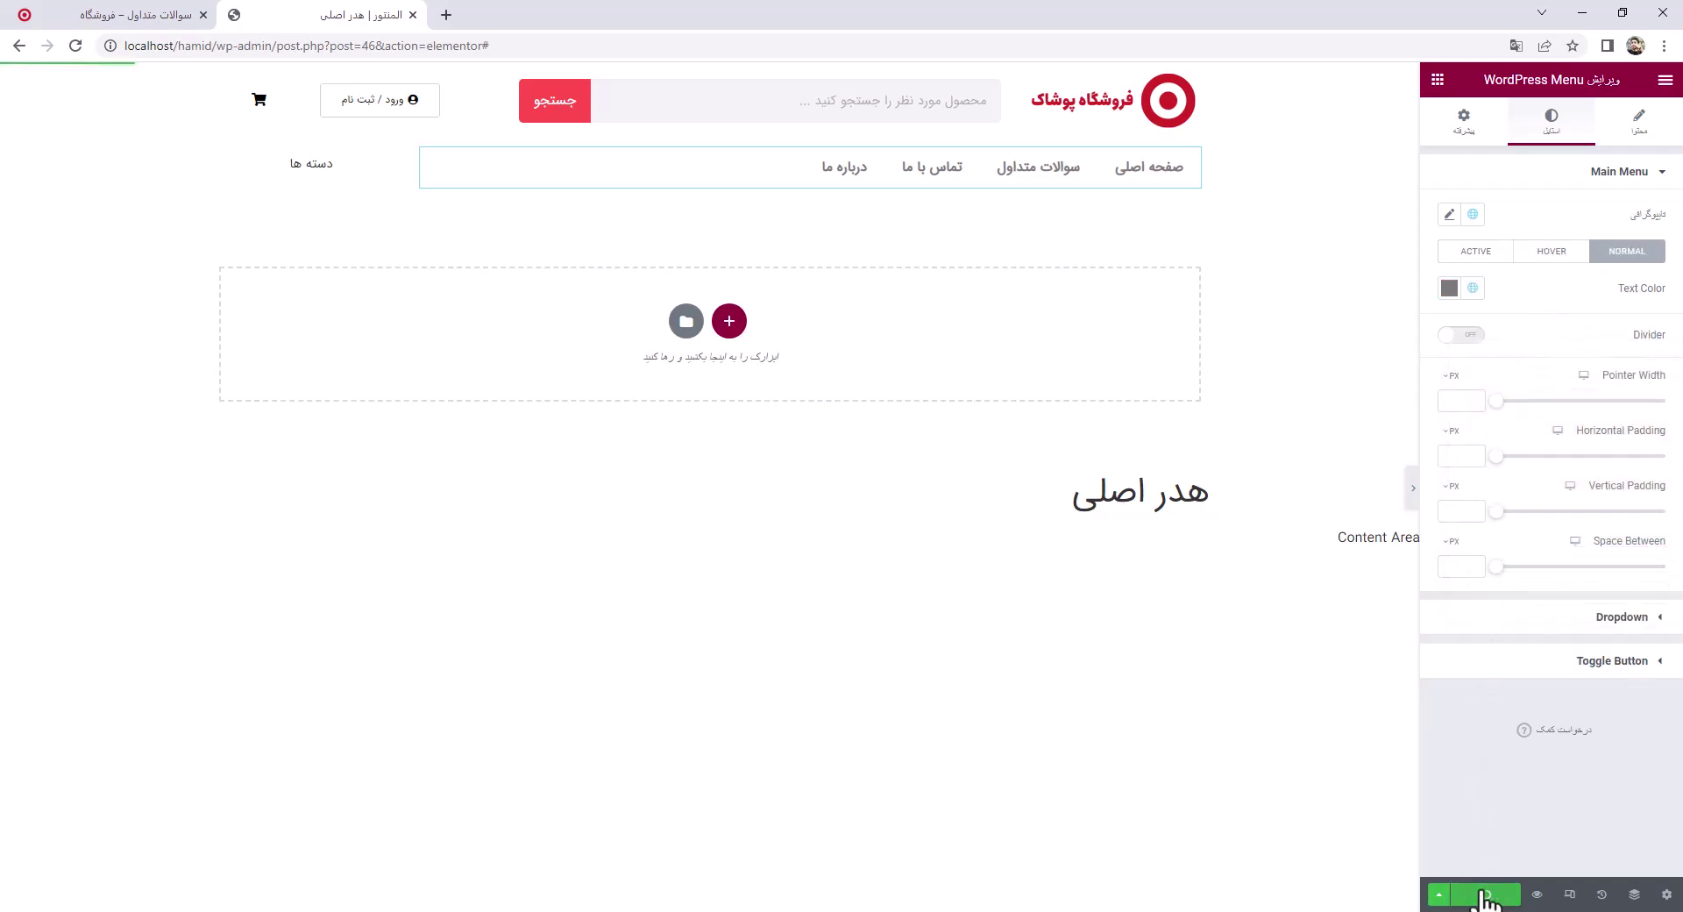
Reload the live shop page, try the صفحه اصلی, سوالات متداول and تماس با ما menu links to check their pointer colours, and return to the header editor
click(132, 15)
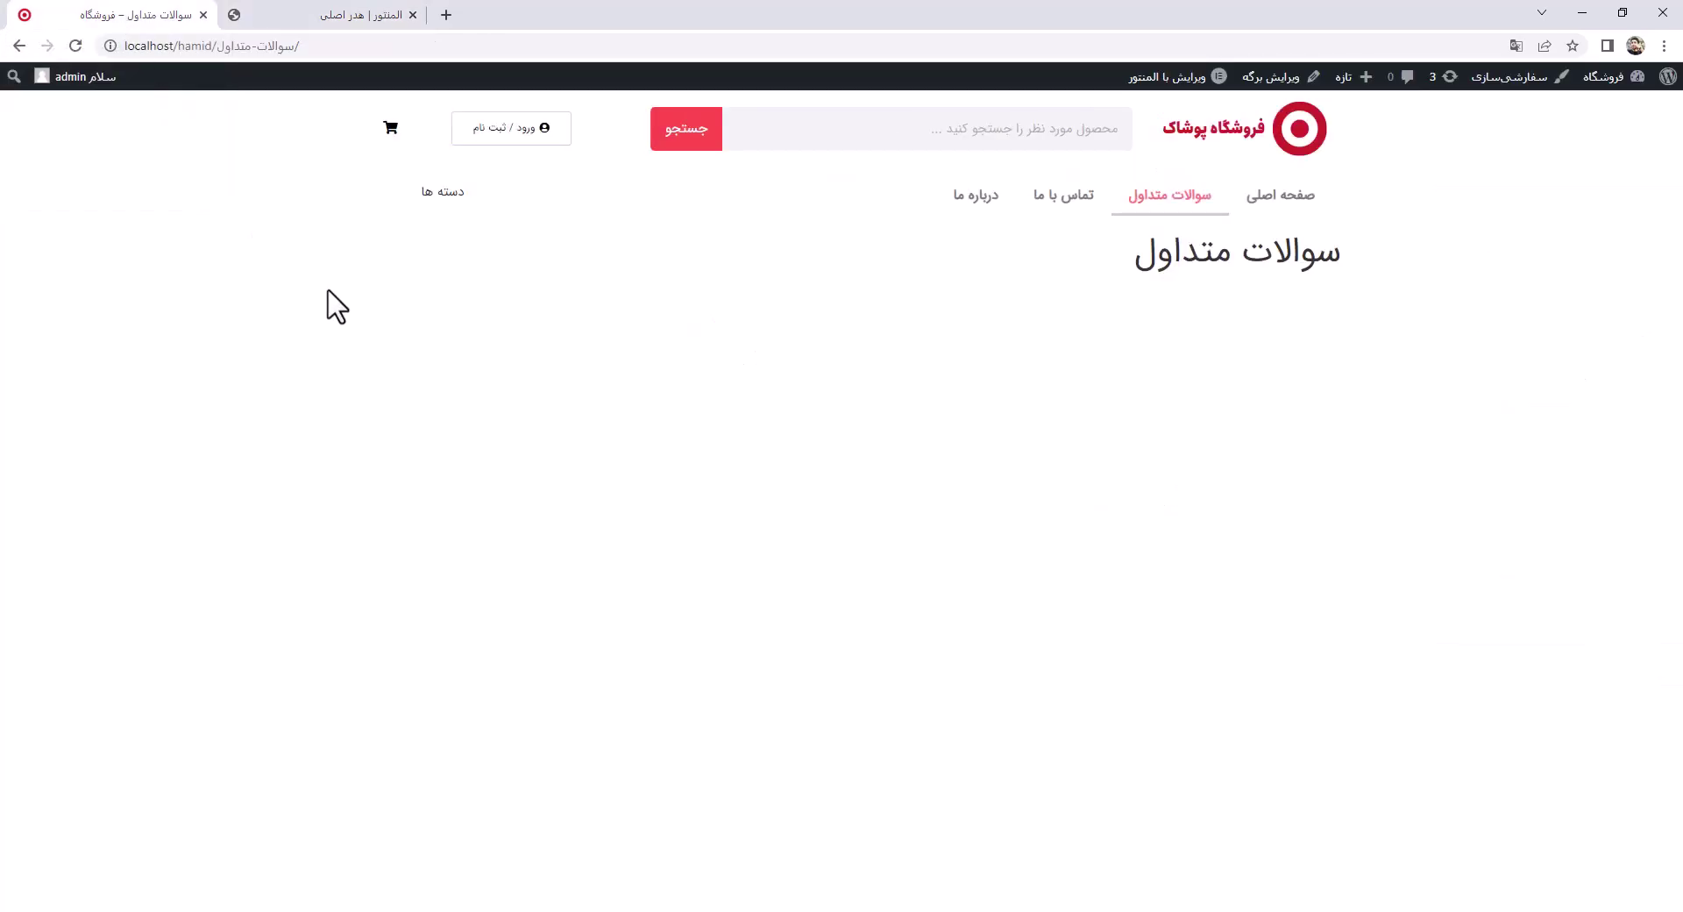
key(F5)
click(1282, 204)
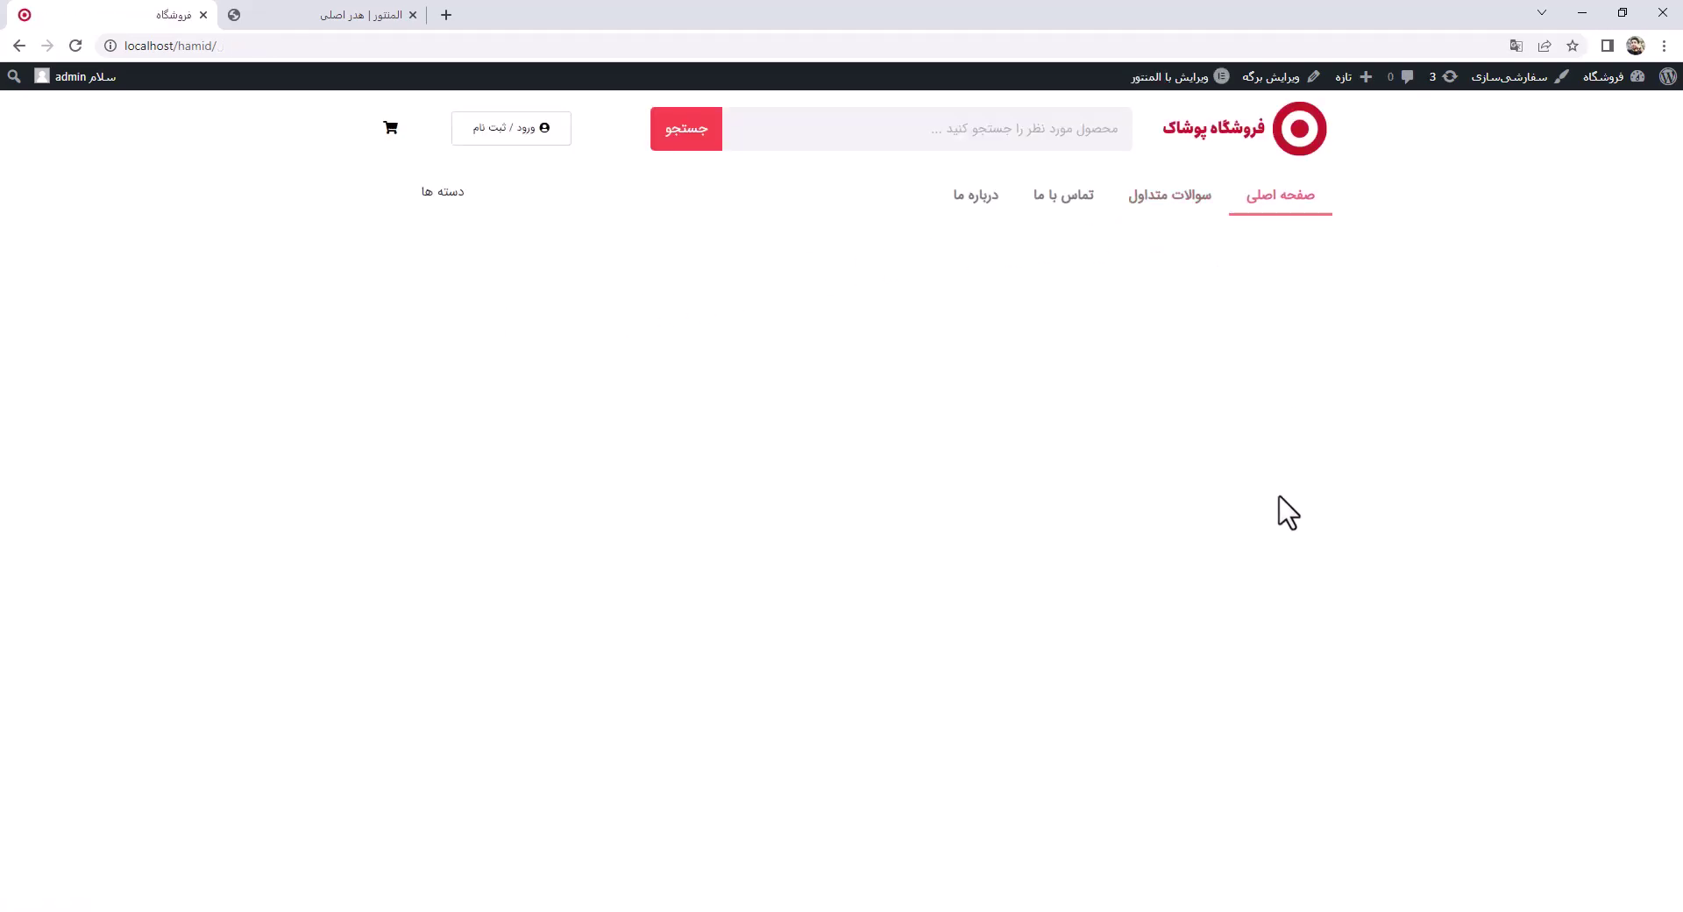
click(1170, 202)
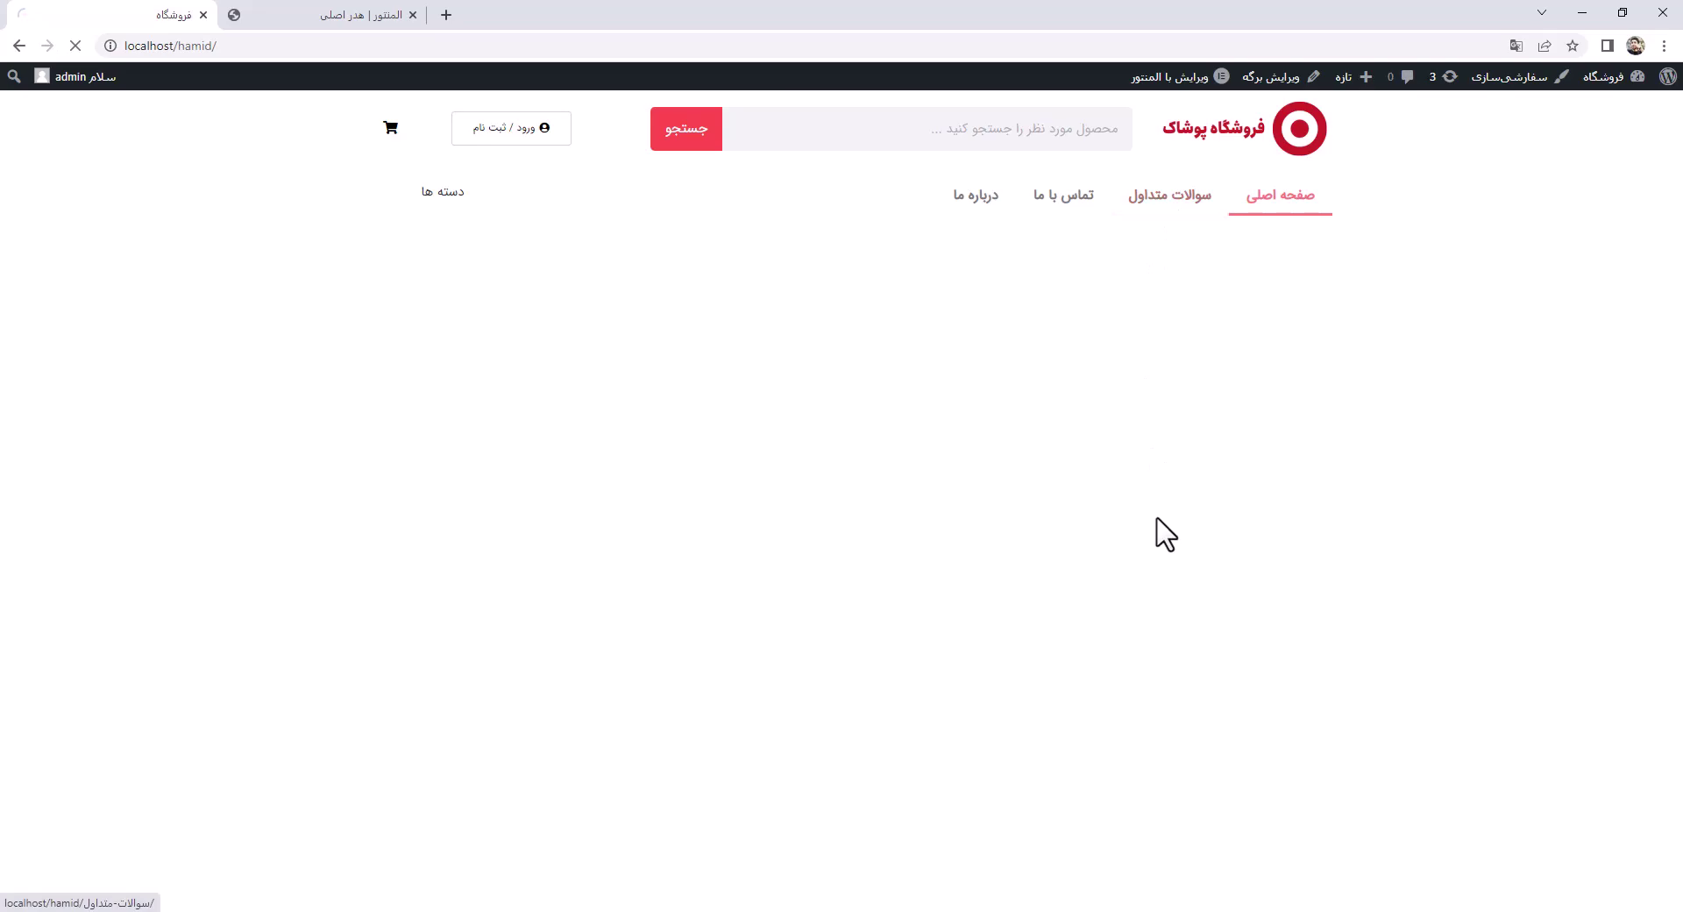
click(1064, 205)
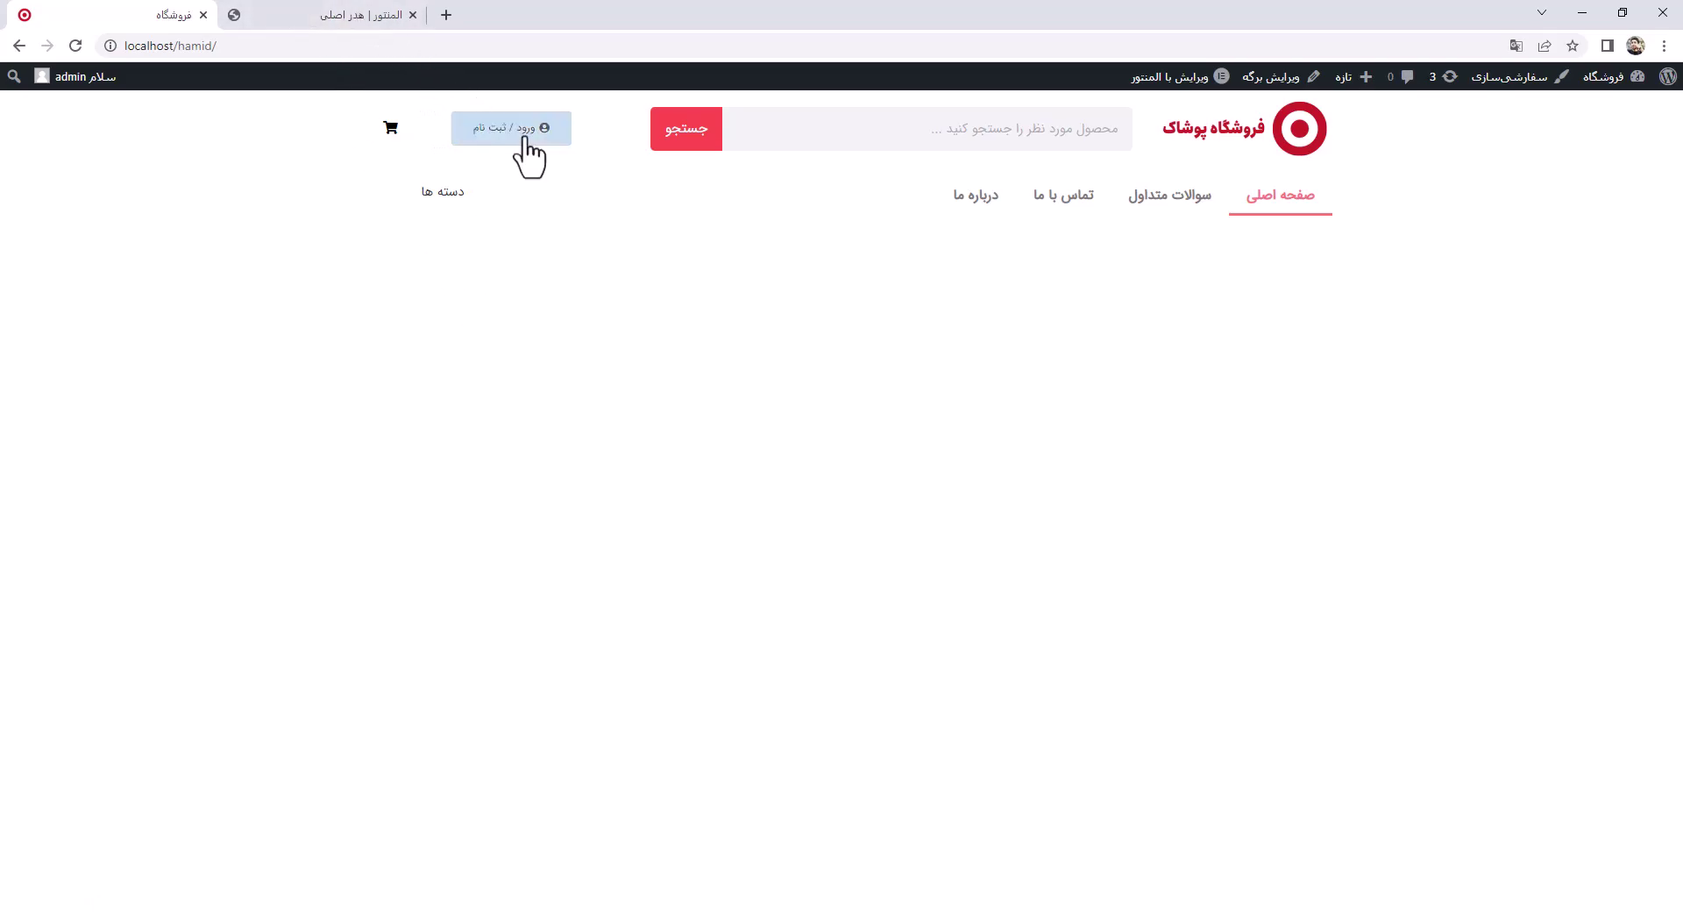
click(357, 15)
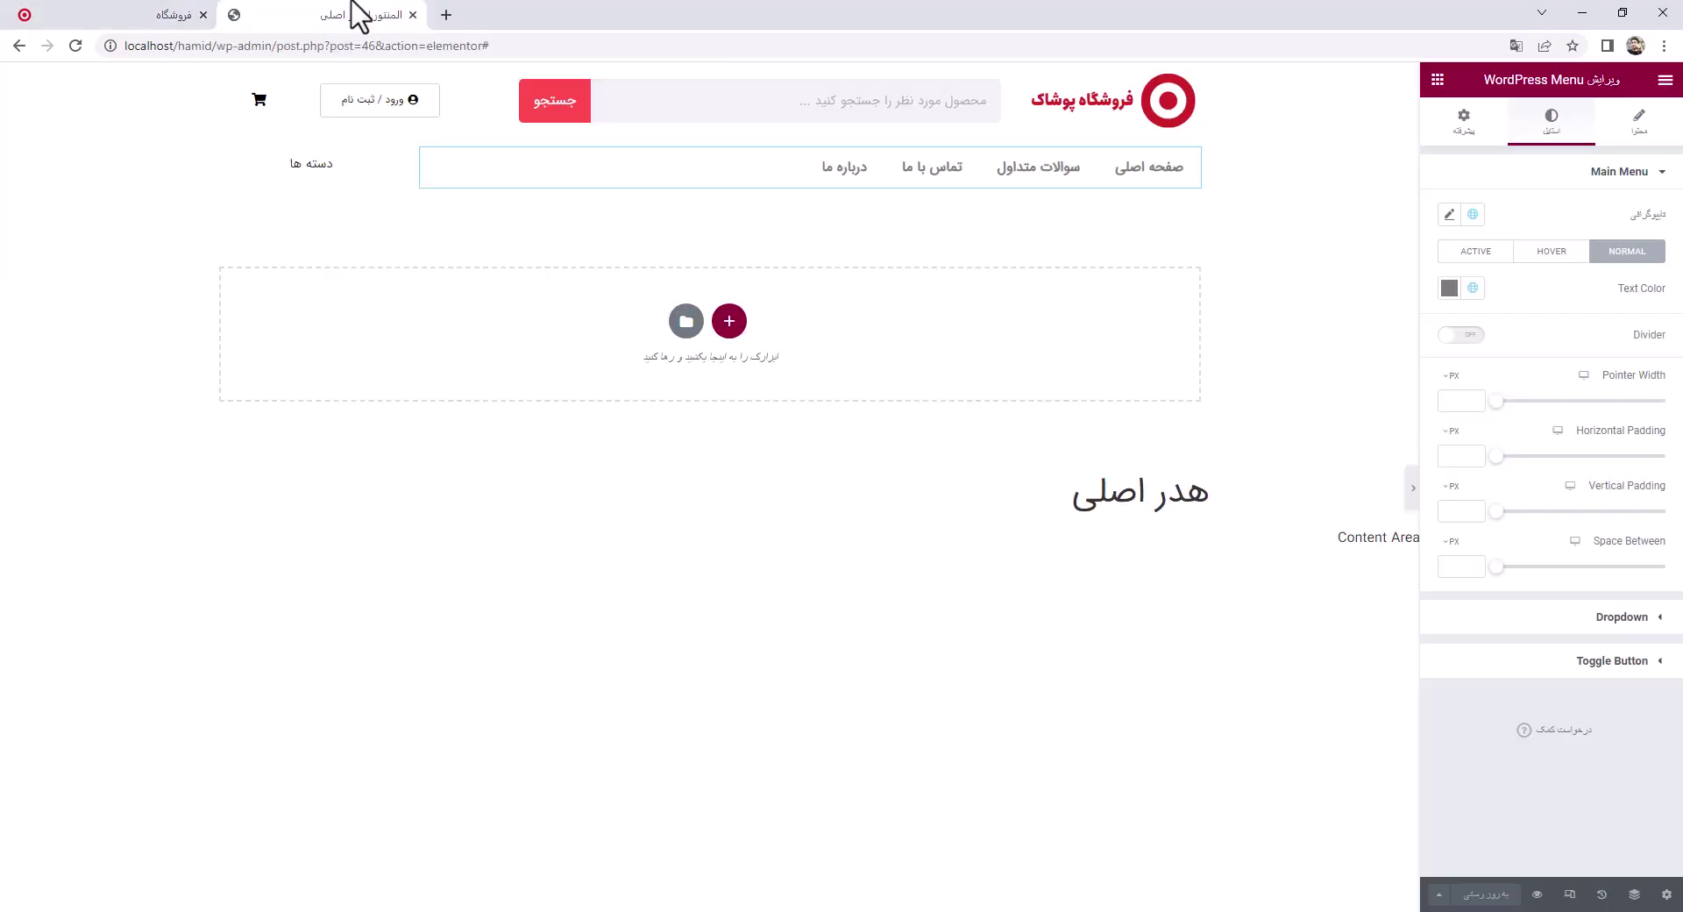
Set the hover background colour of the "ورود / ثبت نام" button to dark grey and update the header template
click(338, 114)
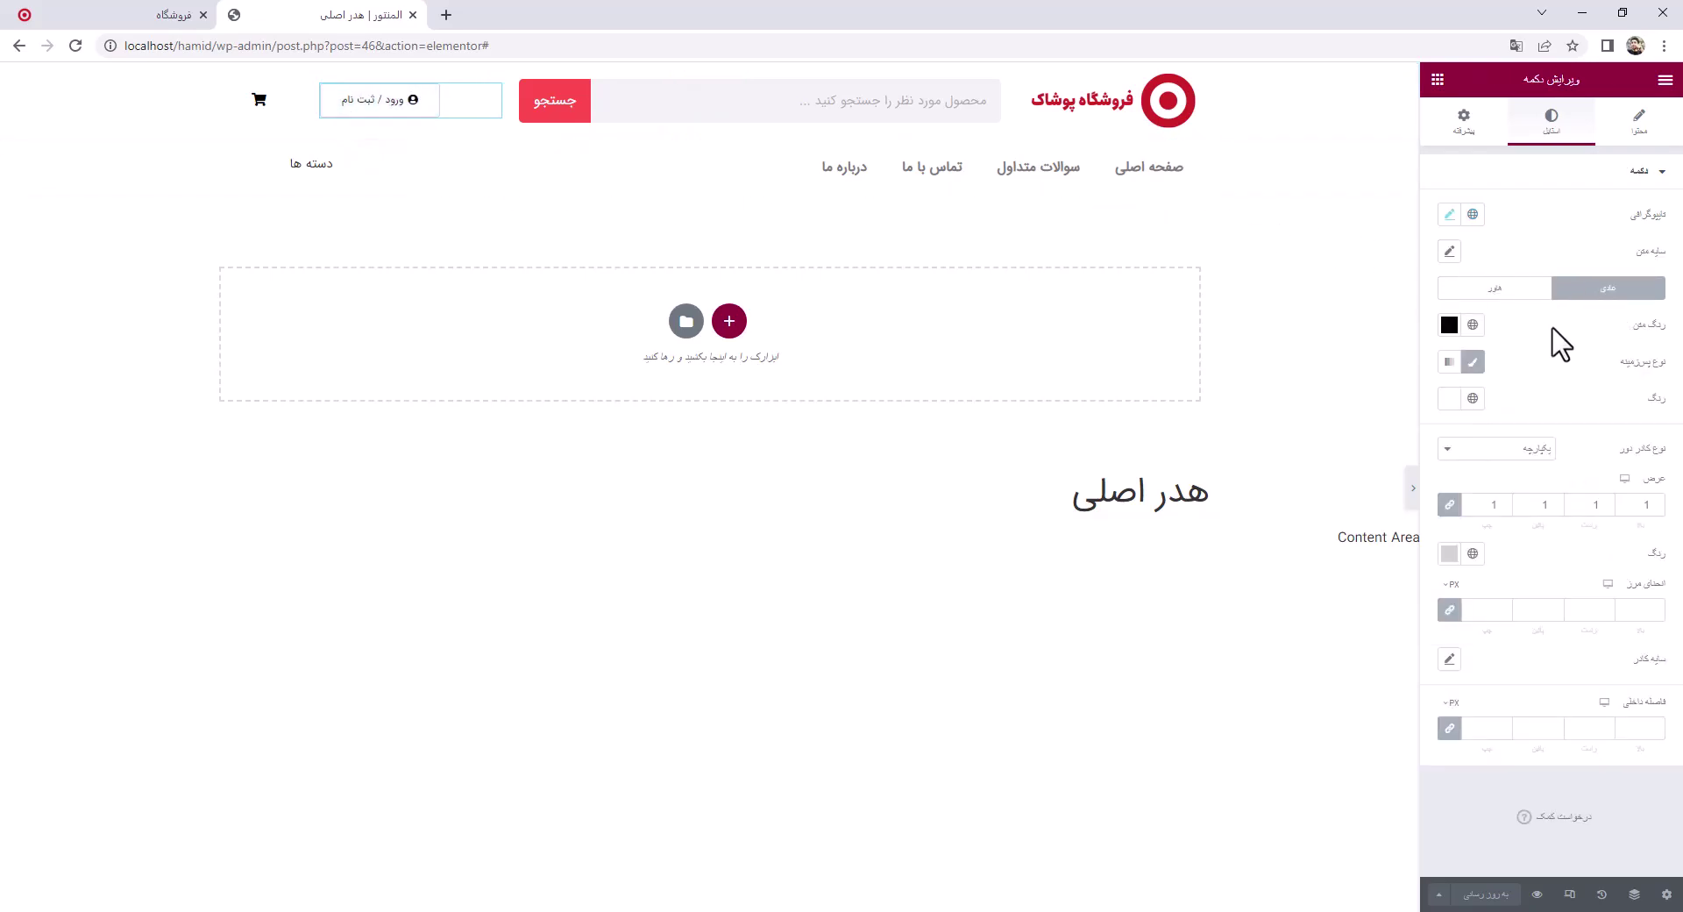
click(1513, 295)
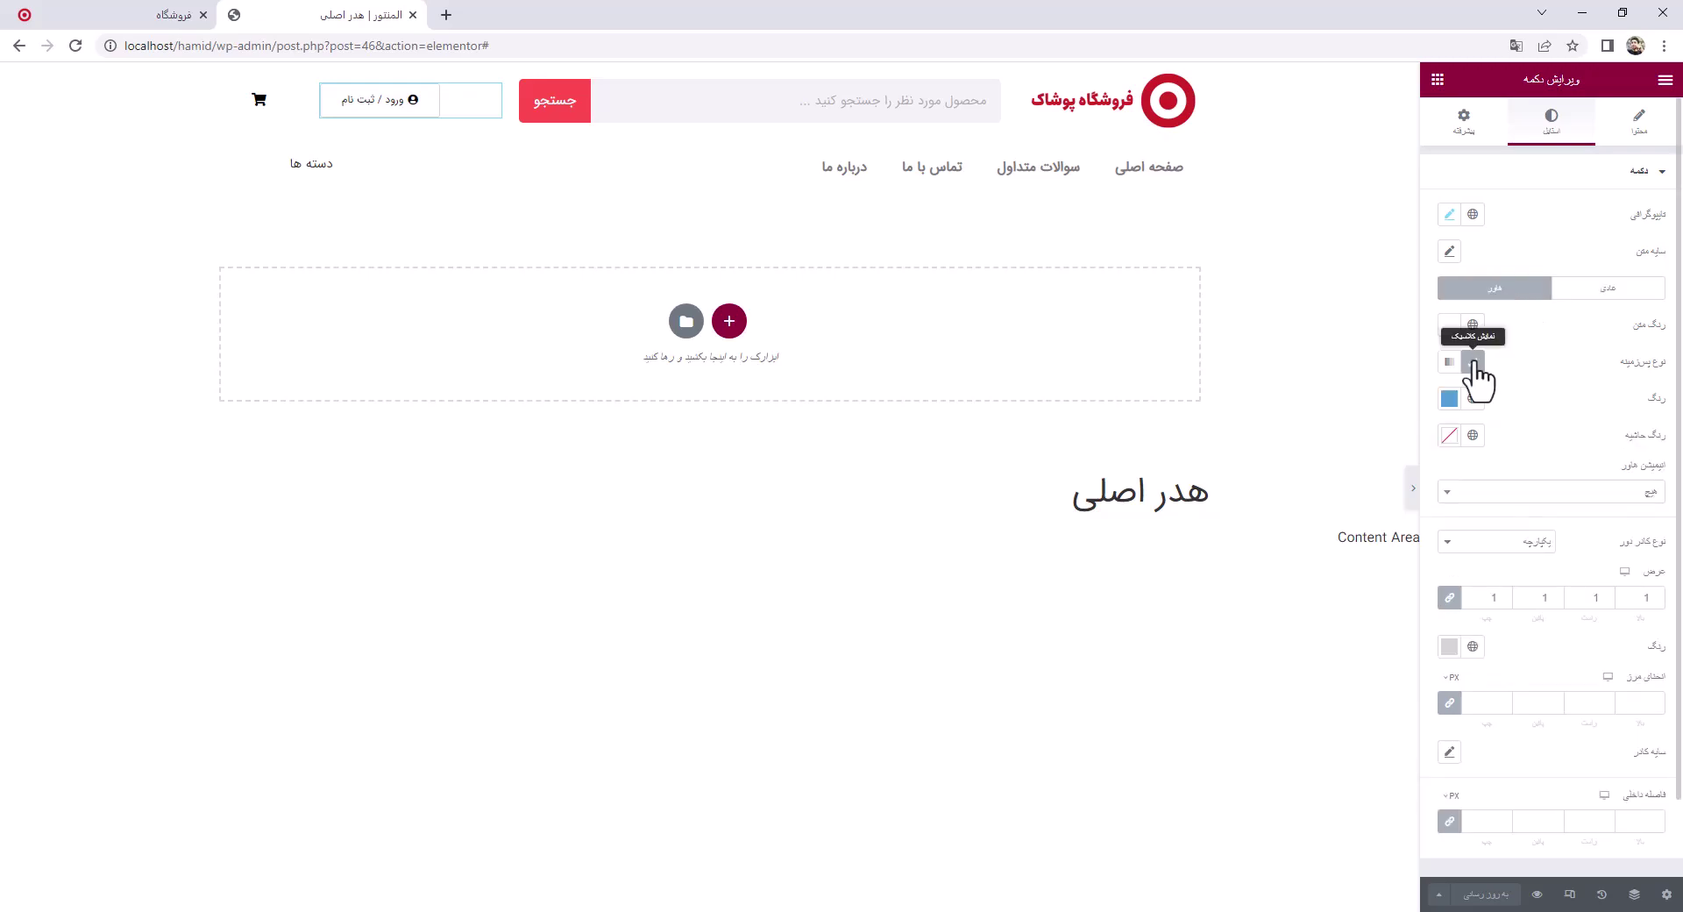
click(1450, 399)
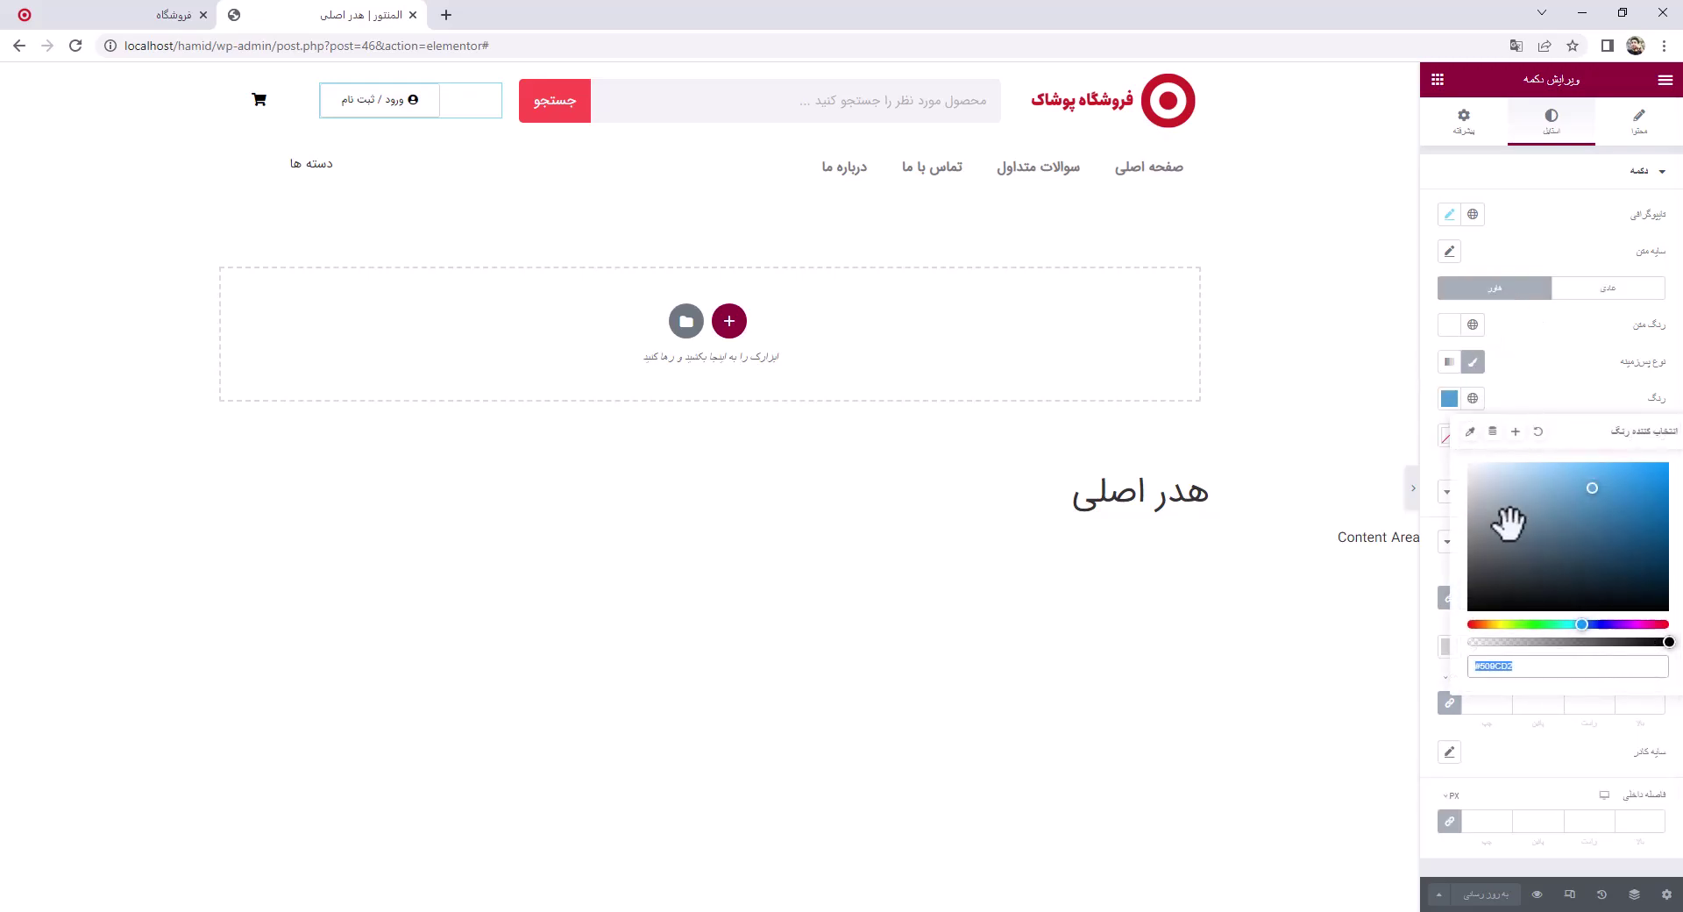
drag(1499, 569, 1466, 547)
click(1538, 406)
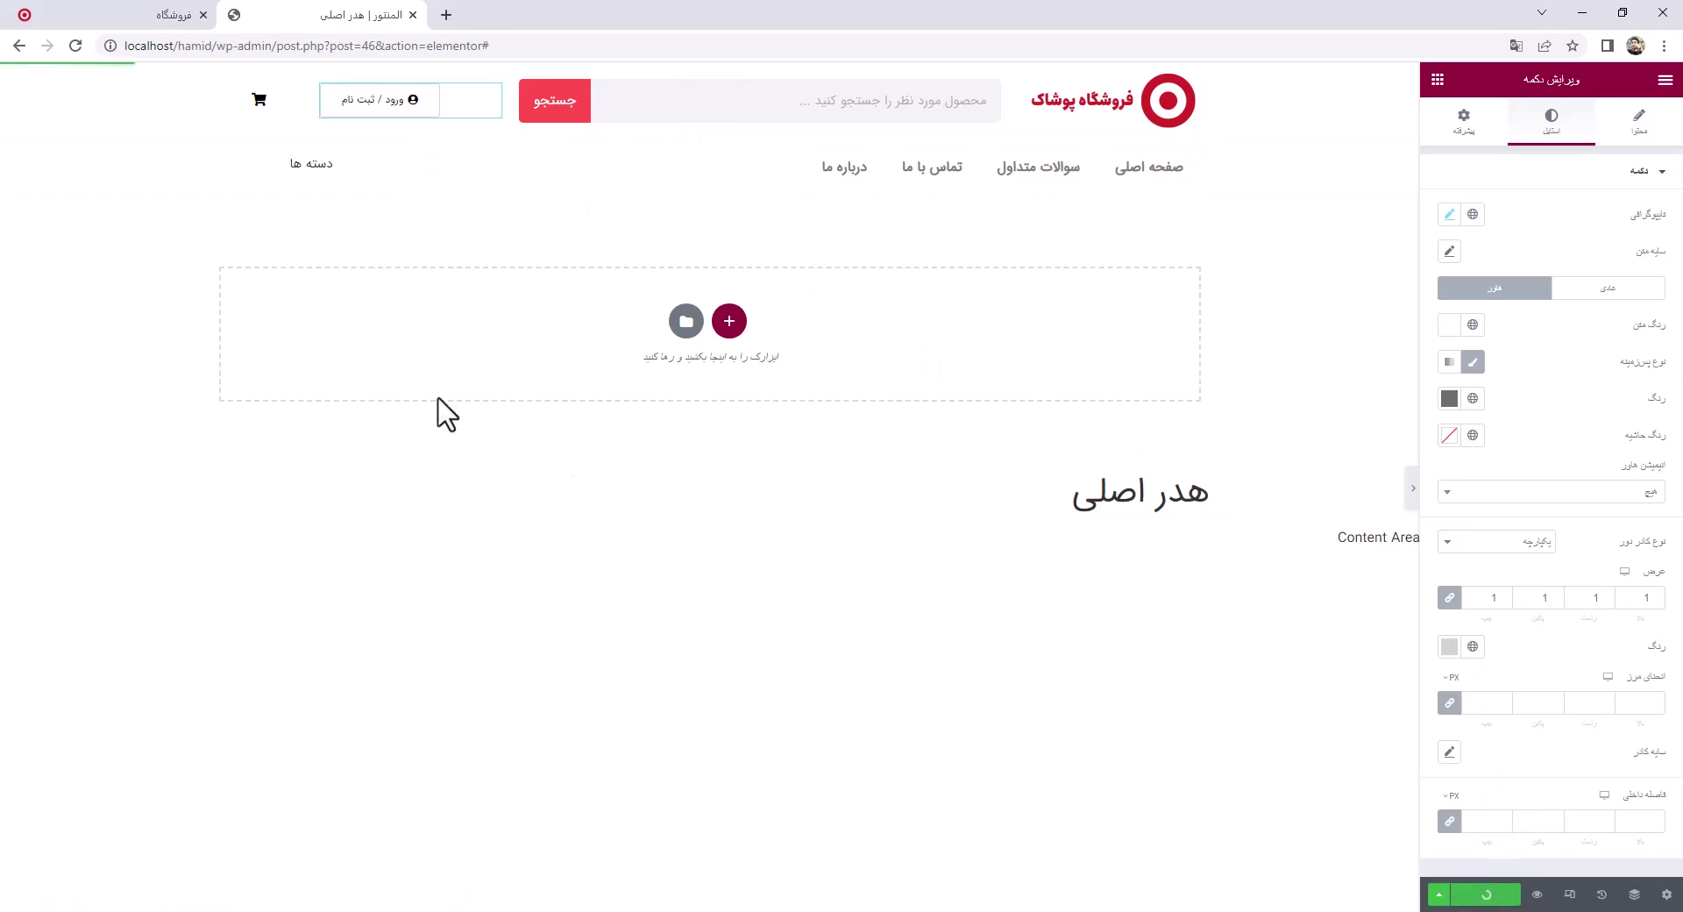
mouse_move(136, 13)
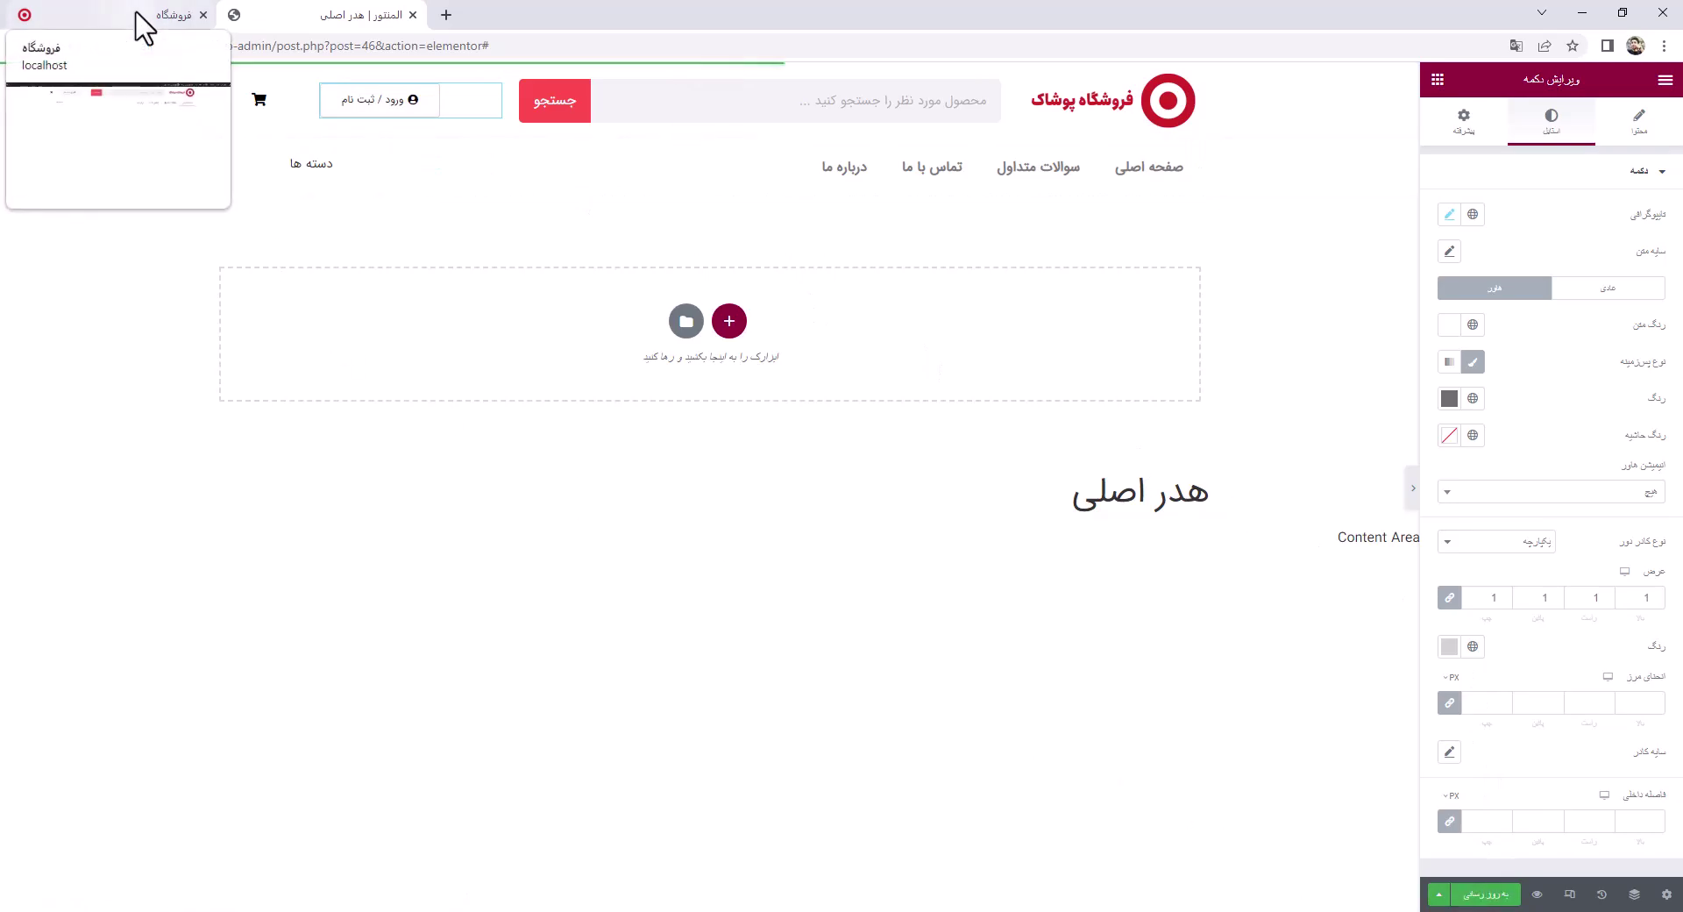